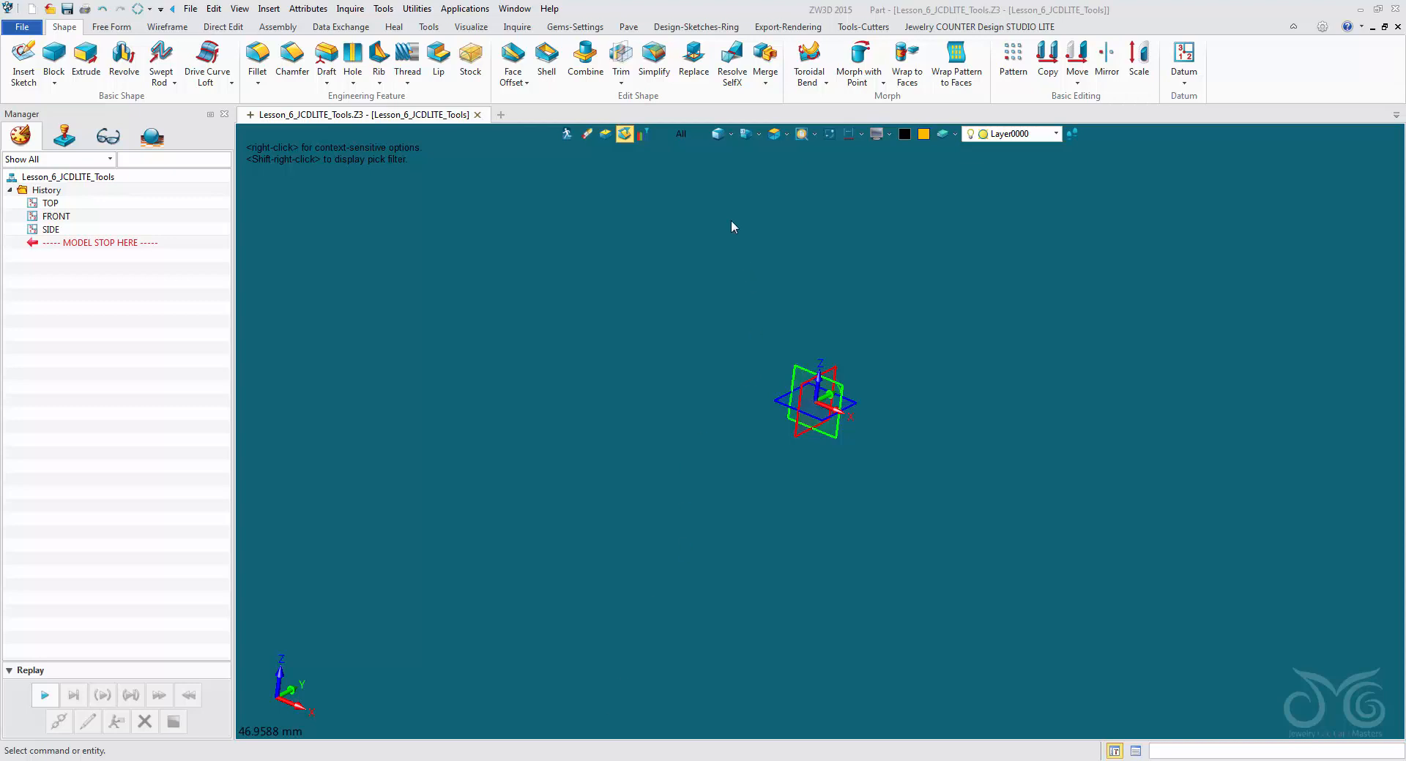
Start a block defined from its center and place it at the origin 0,0,0
left_click(628, 28)
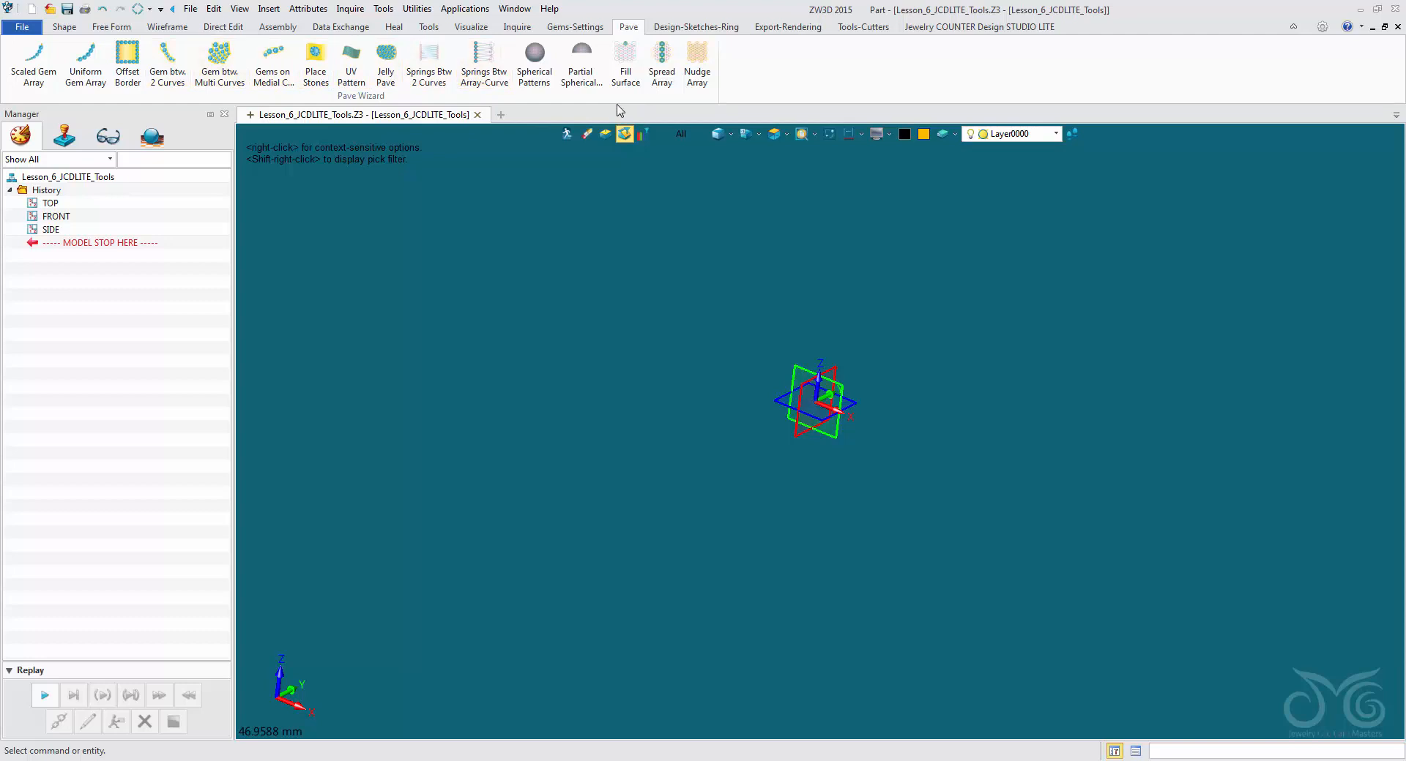
left_click(68, 27)
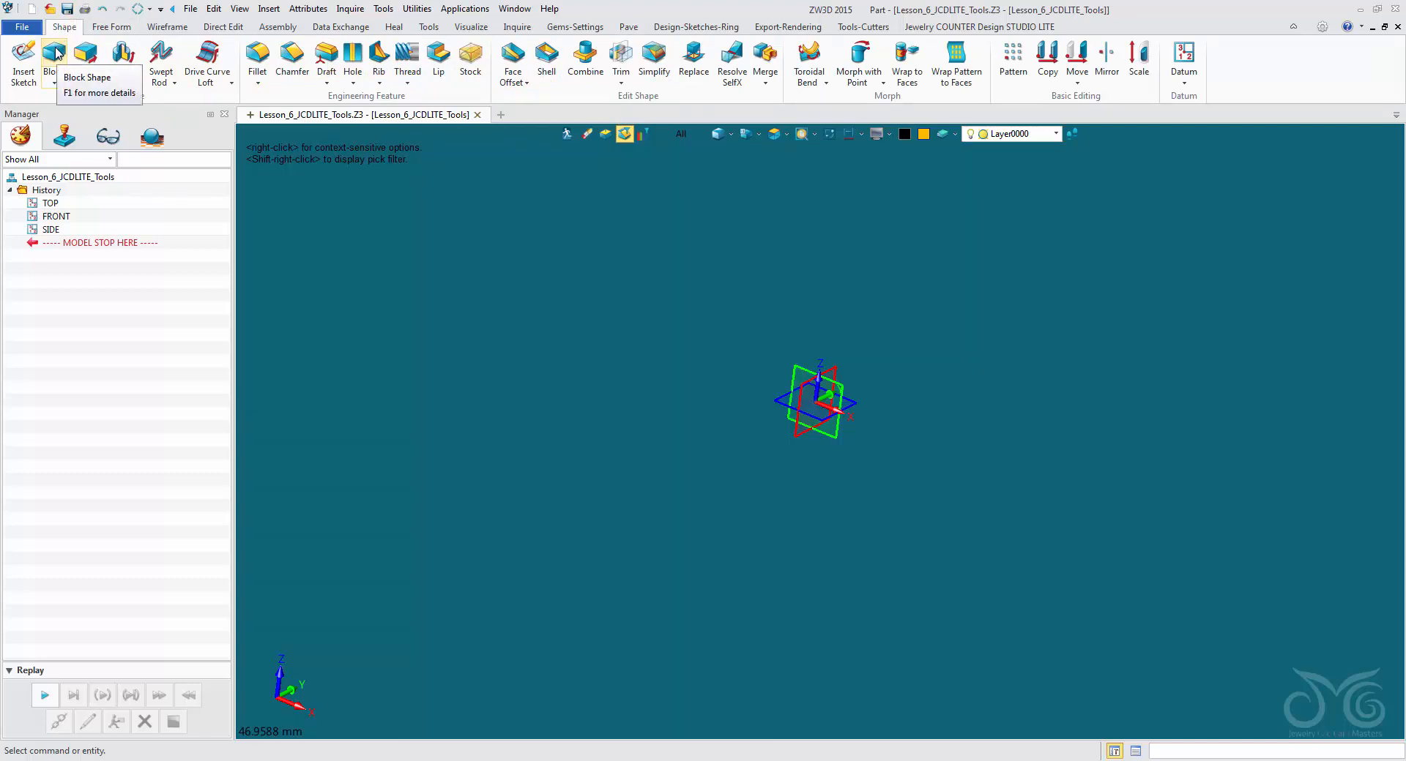
left_click(54, 52)
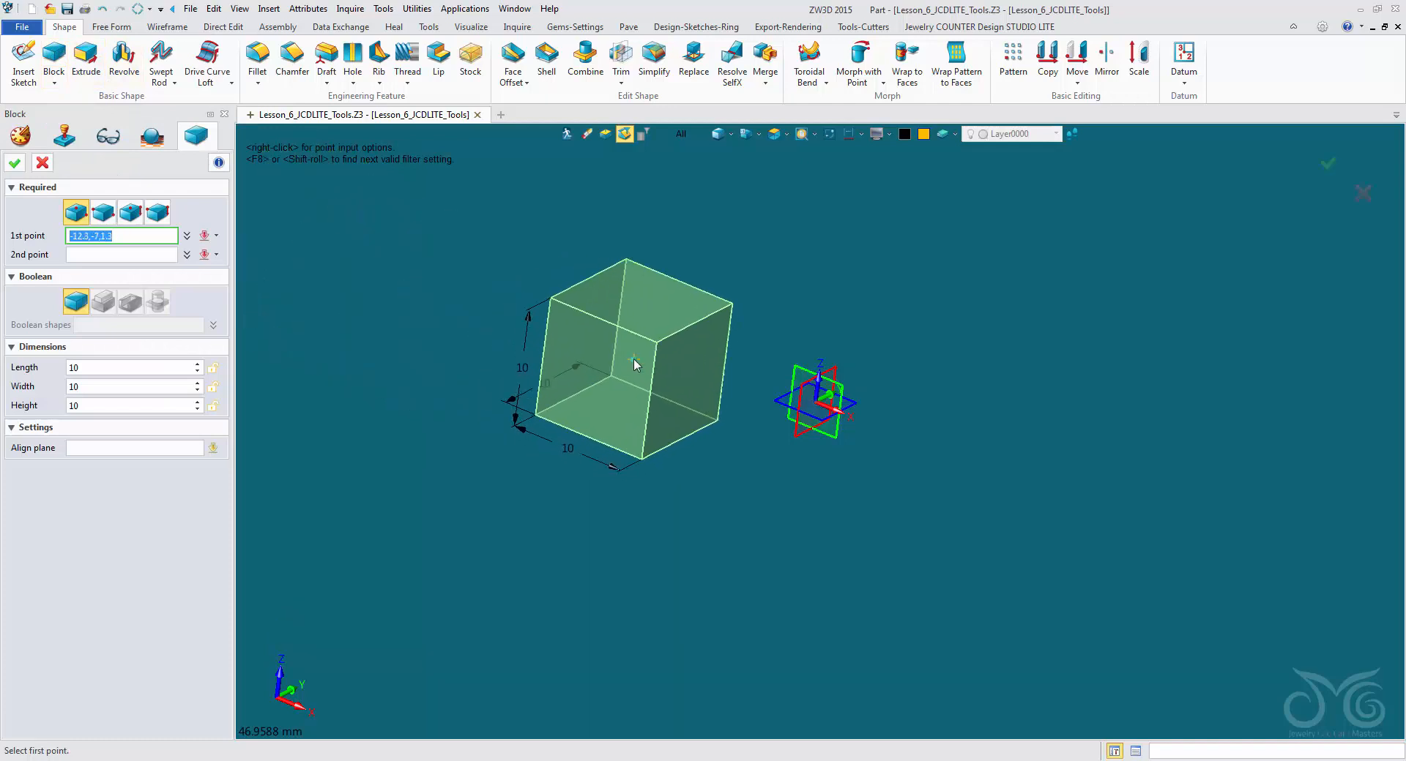
left_click(801, 403)
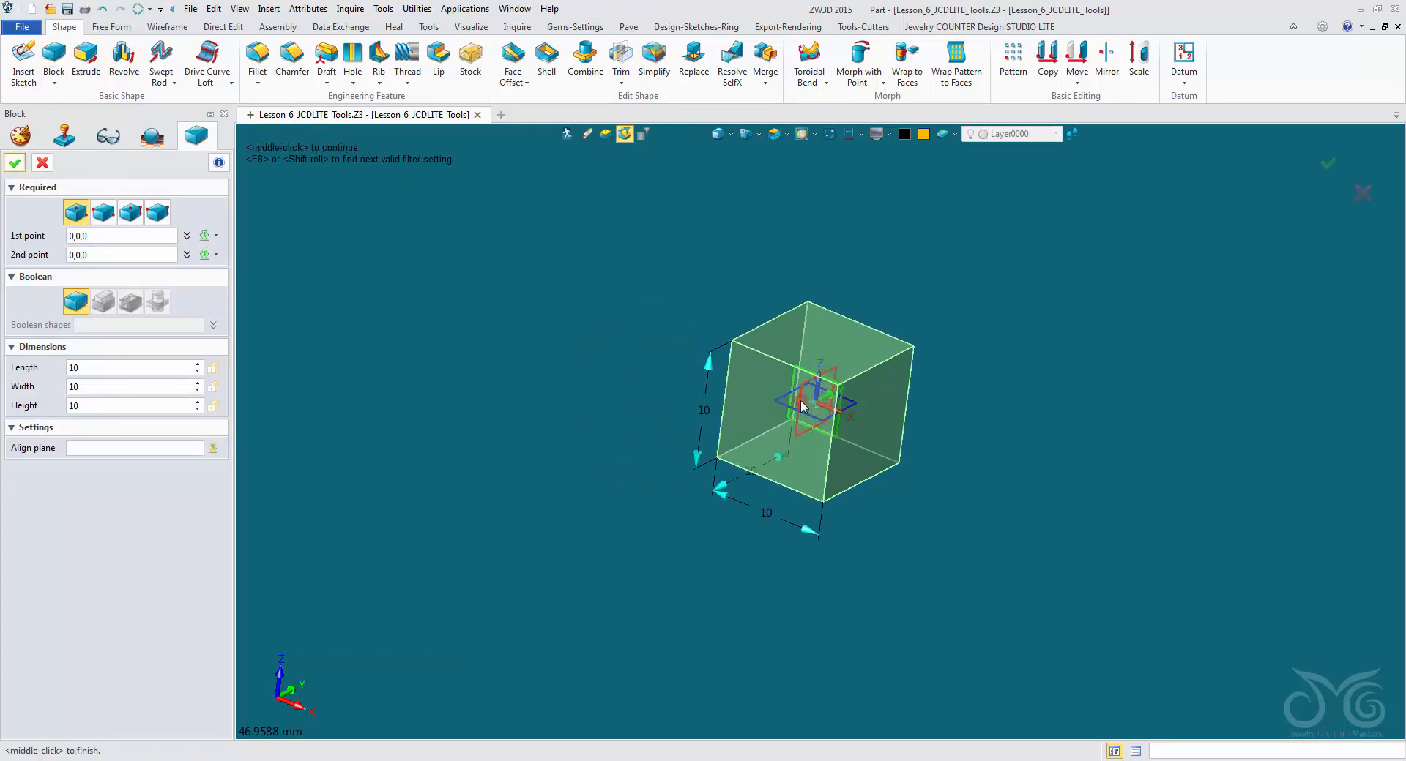
Set the block's length to 15, width to 2 and height to 2, and create it
left_click(112, 367)
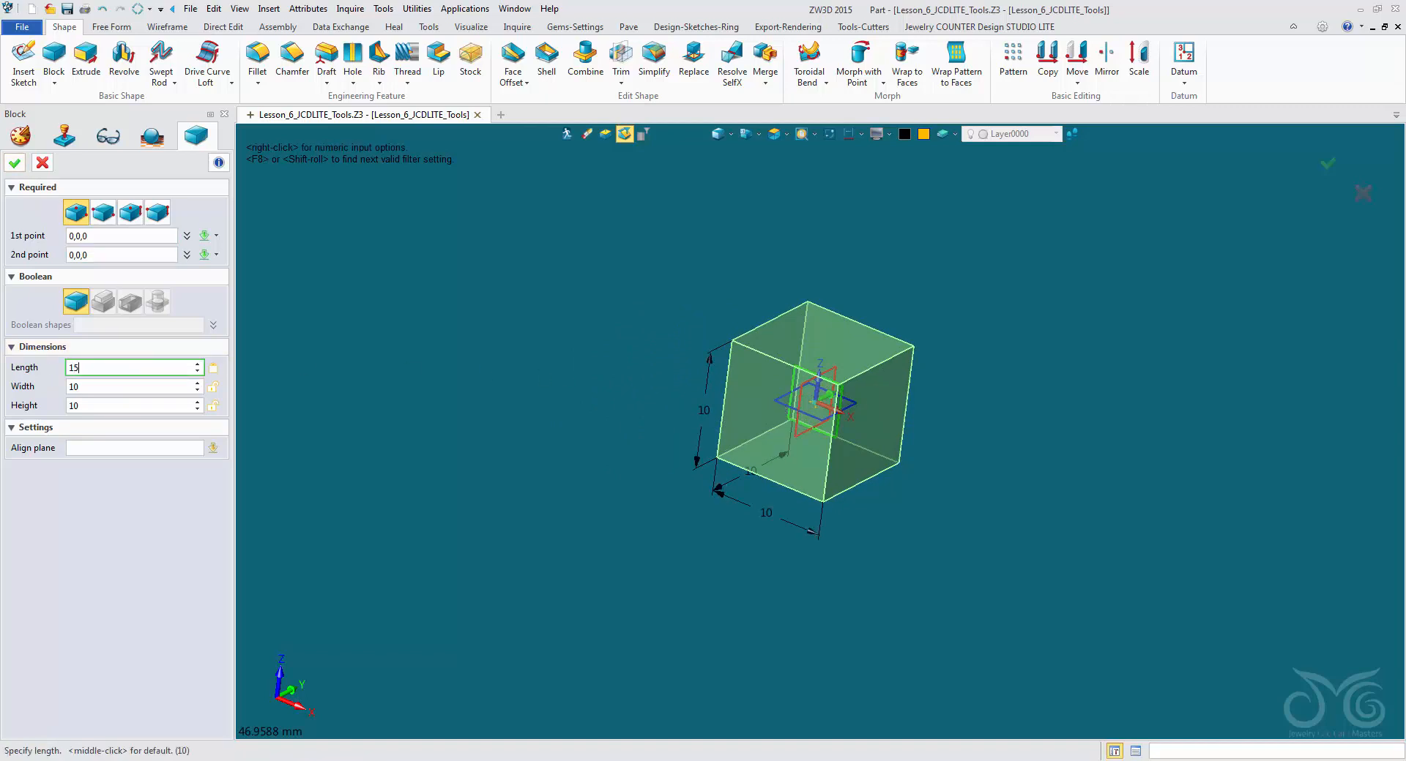
type("15")
key("Return")
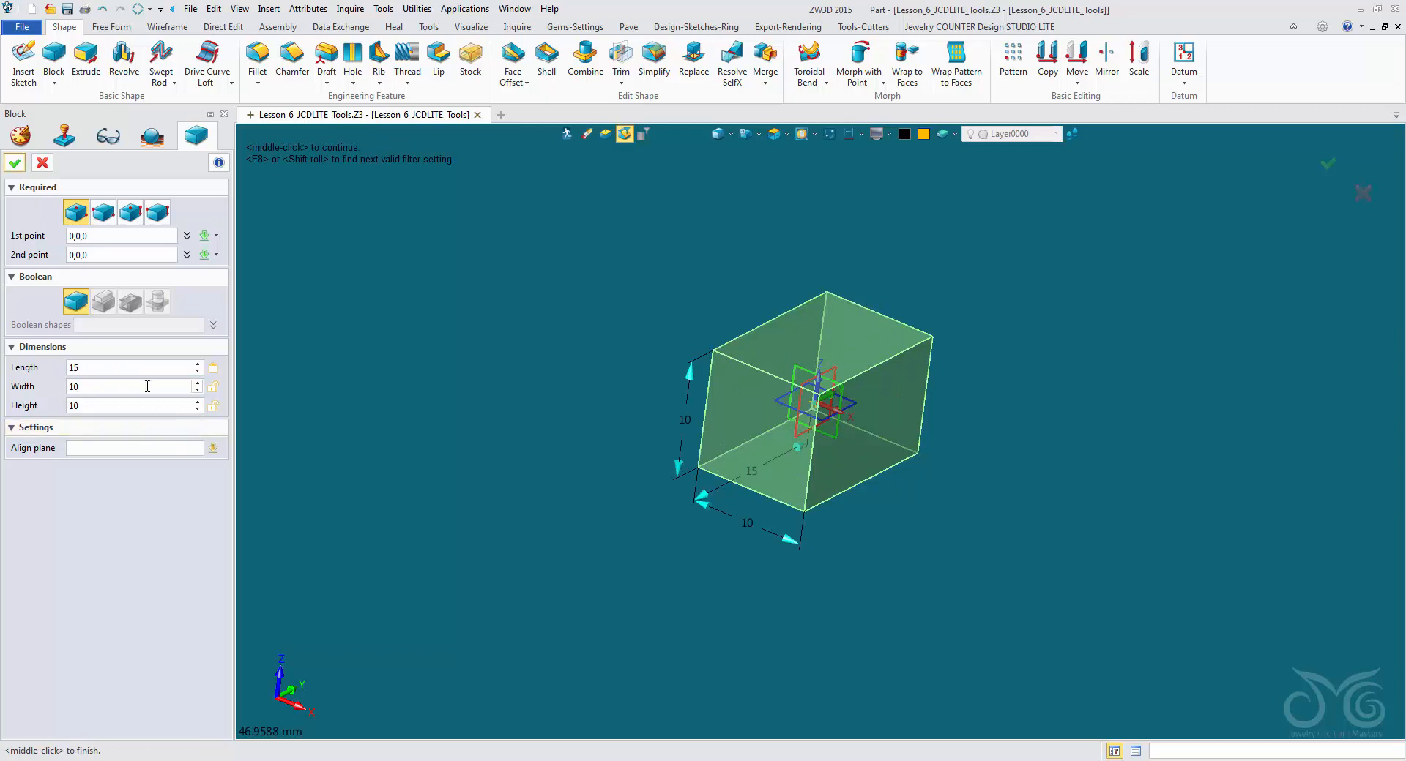
left_click(144, 385)
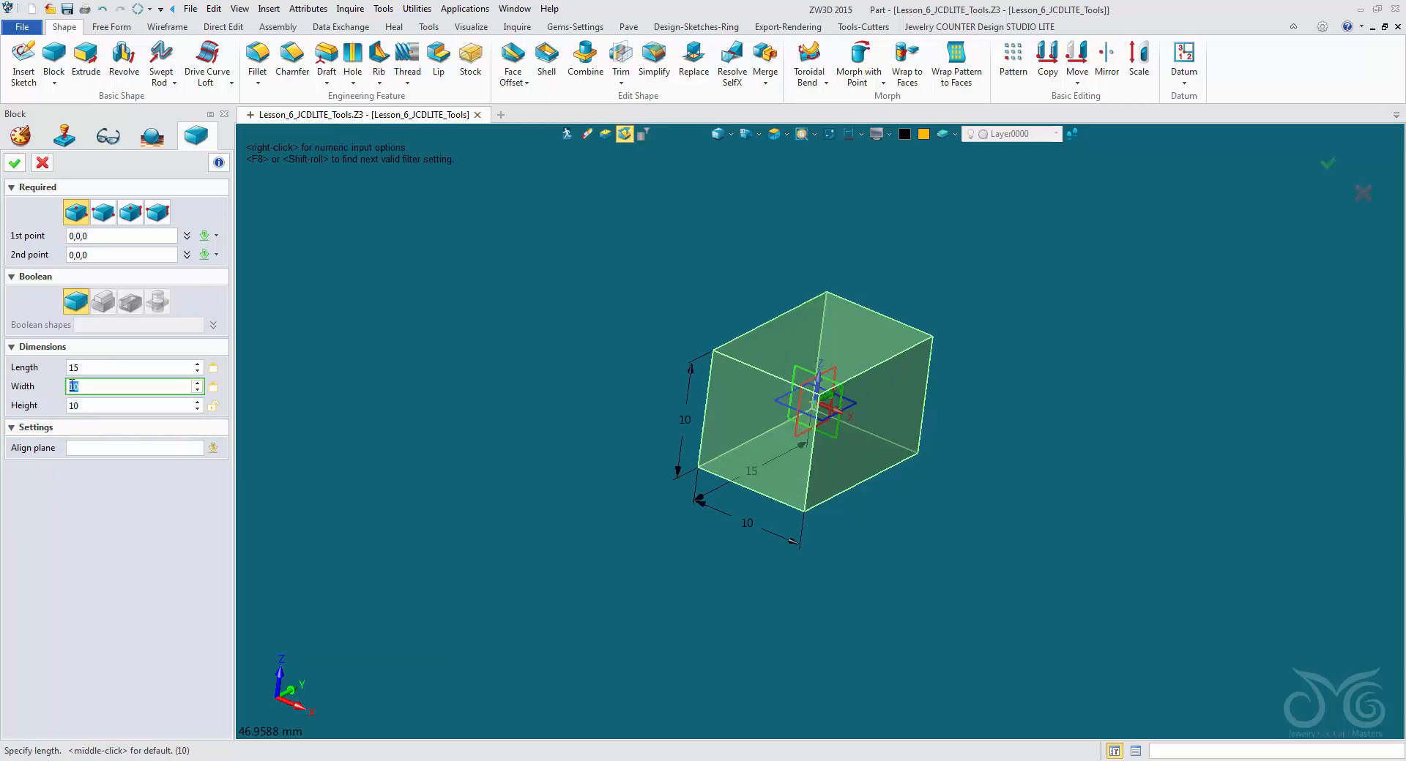
type("2")
key("Return")
left_click(108, 405)
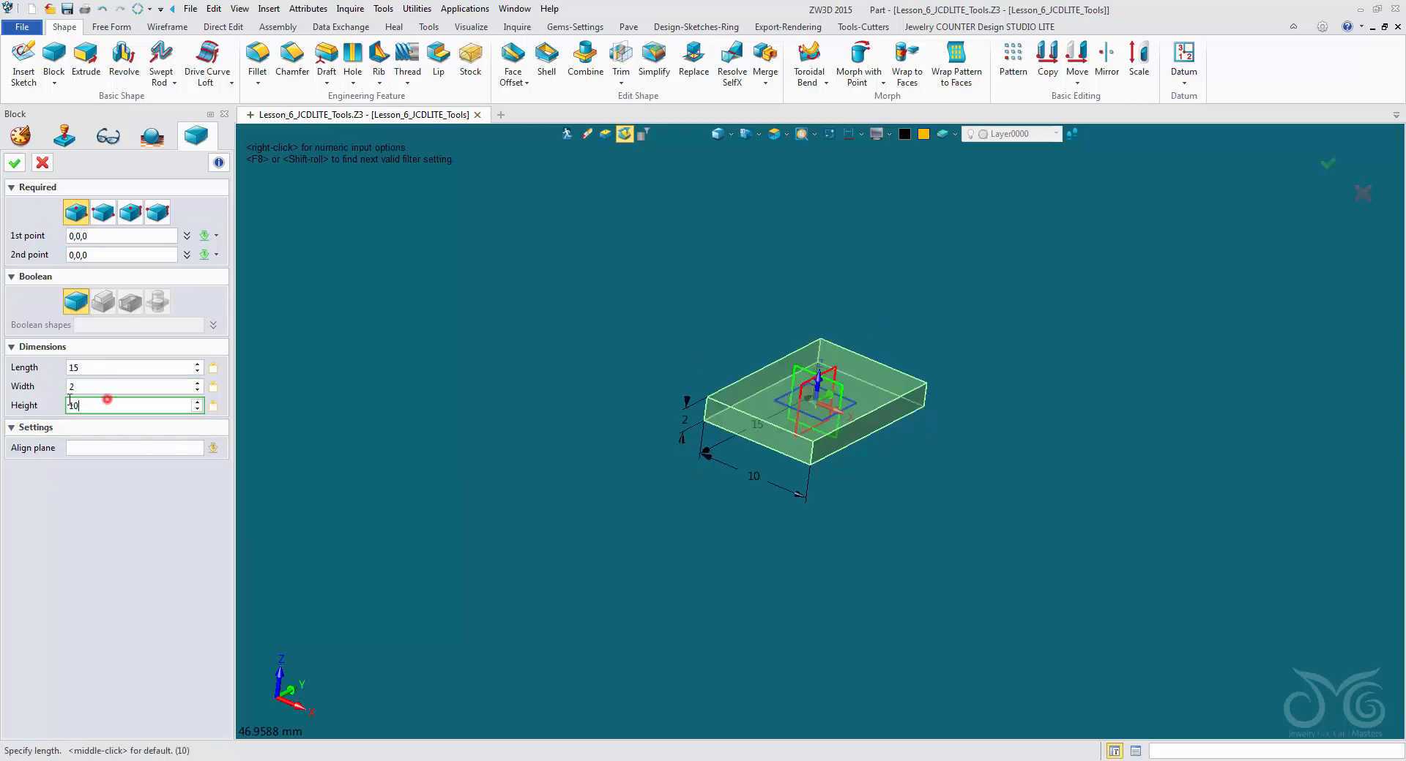
key("Return")
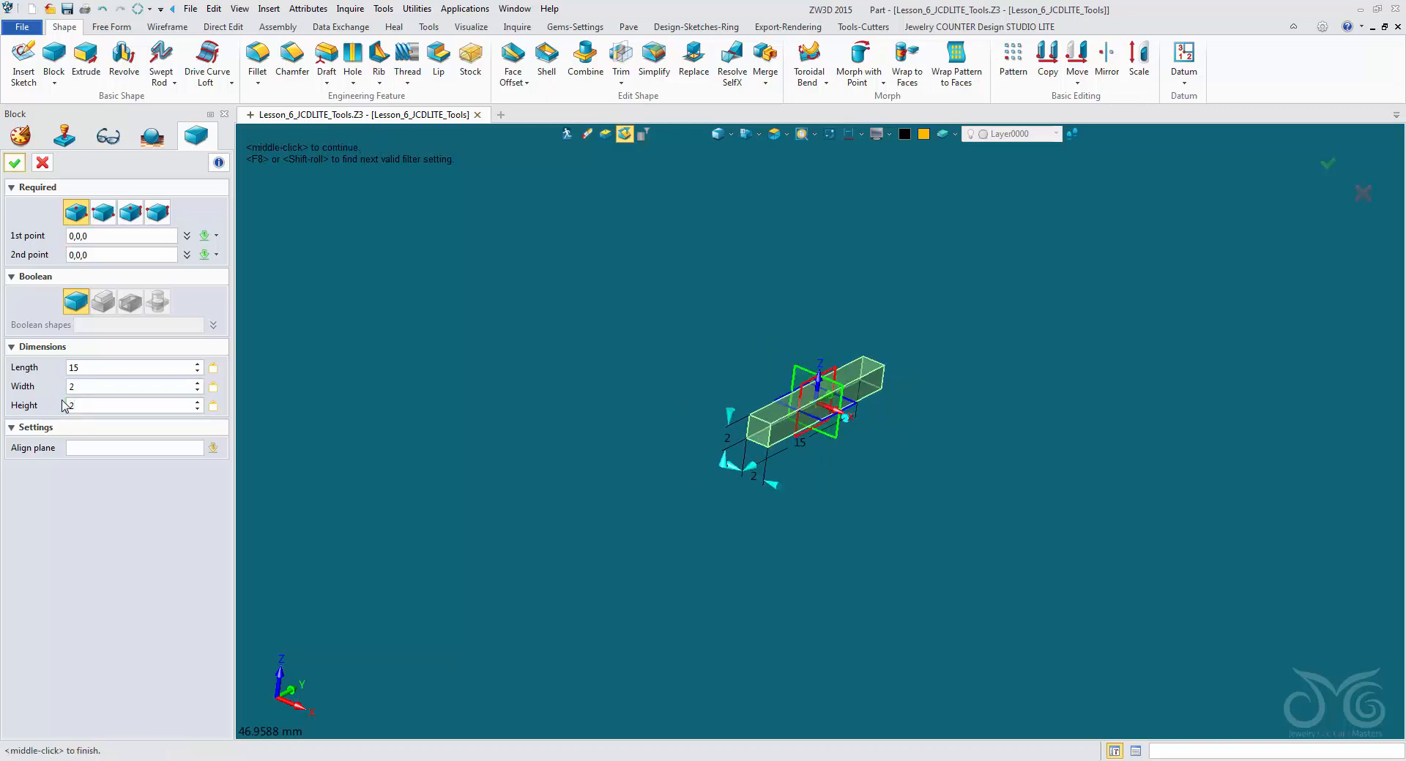
left_click(15, 166)
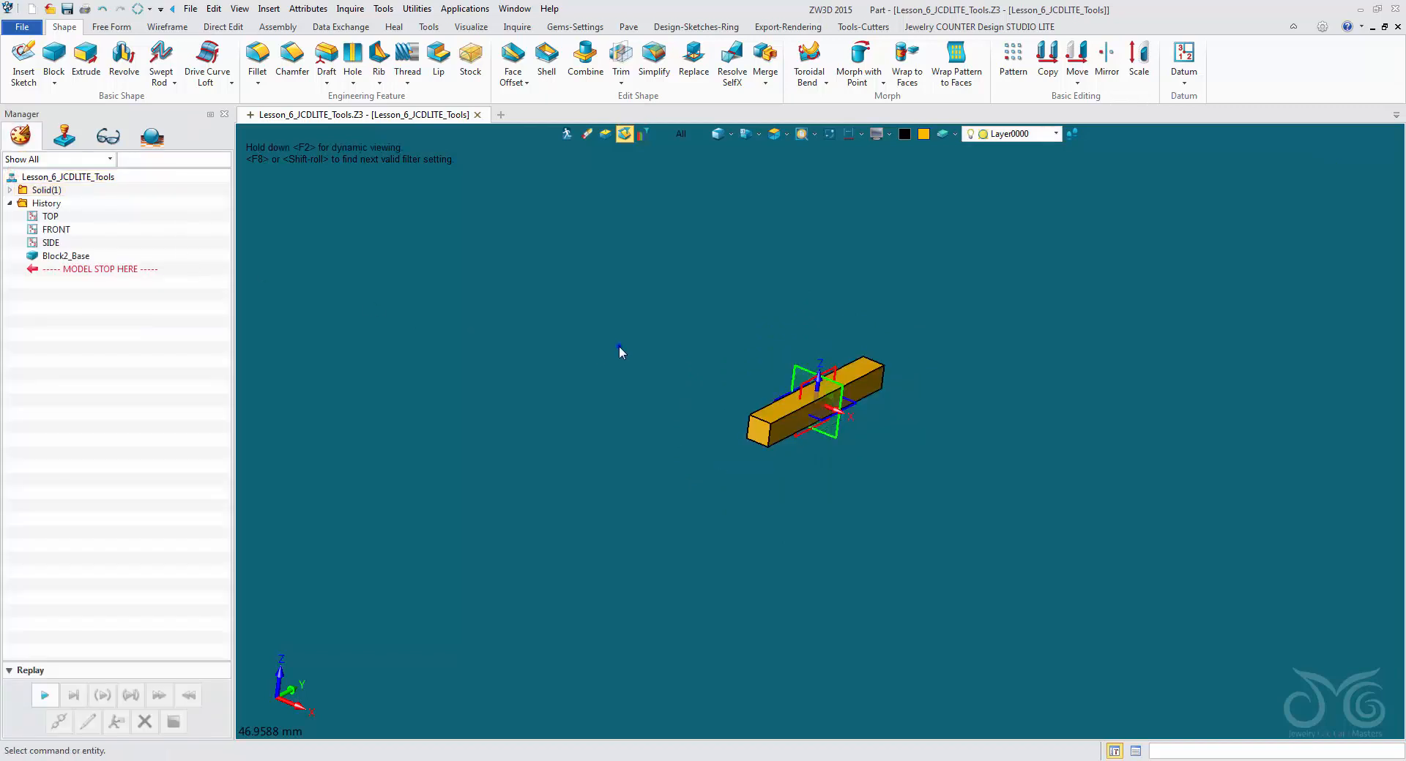
Start the Copy command and select the bar with the pick filter set to Shape
right_click_drag(618, 354, 677, 348)
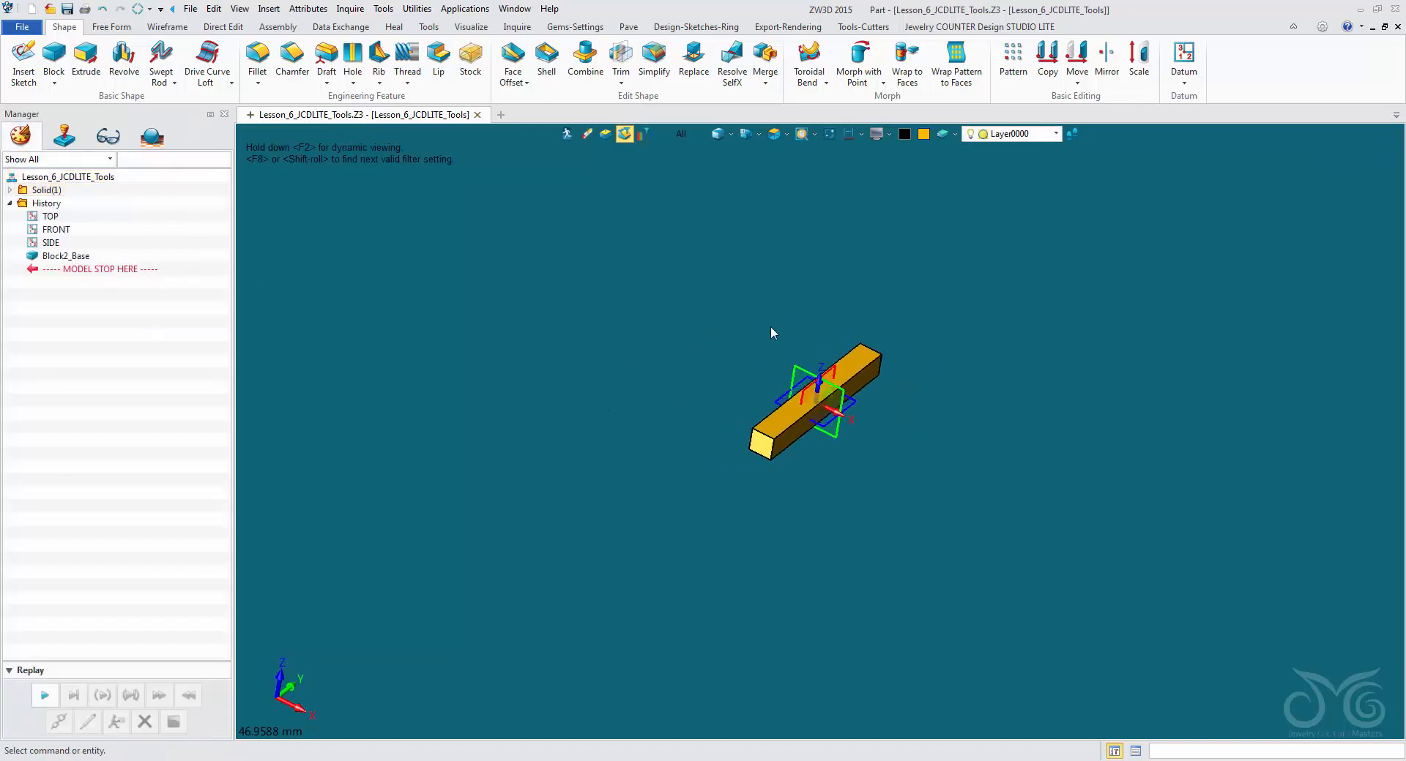
right_click_drag(770, 327, 780, 319)
left_click(1047, 58)
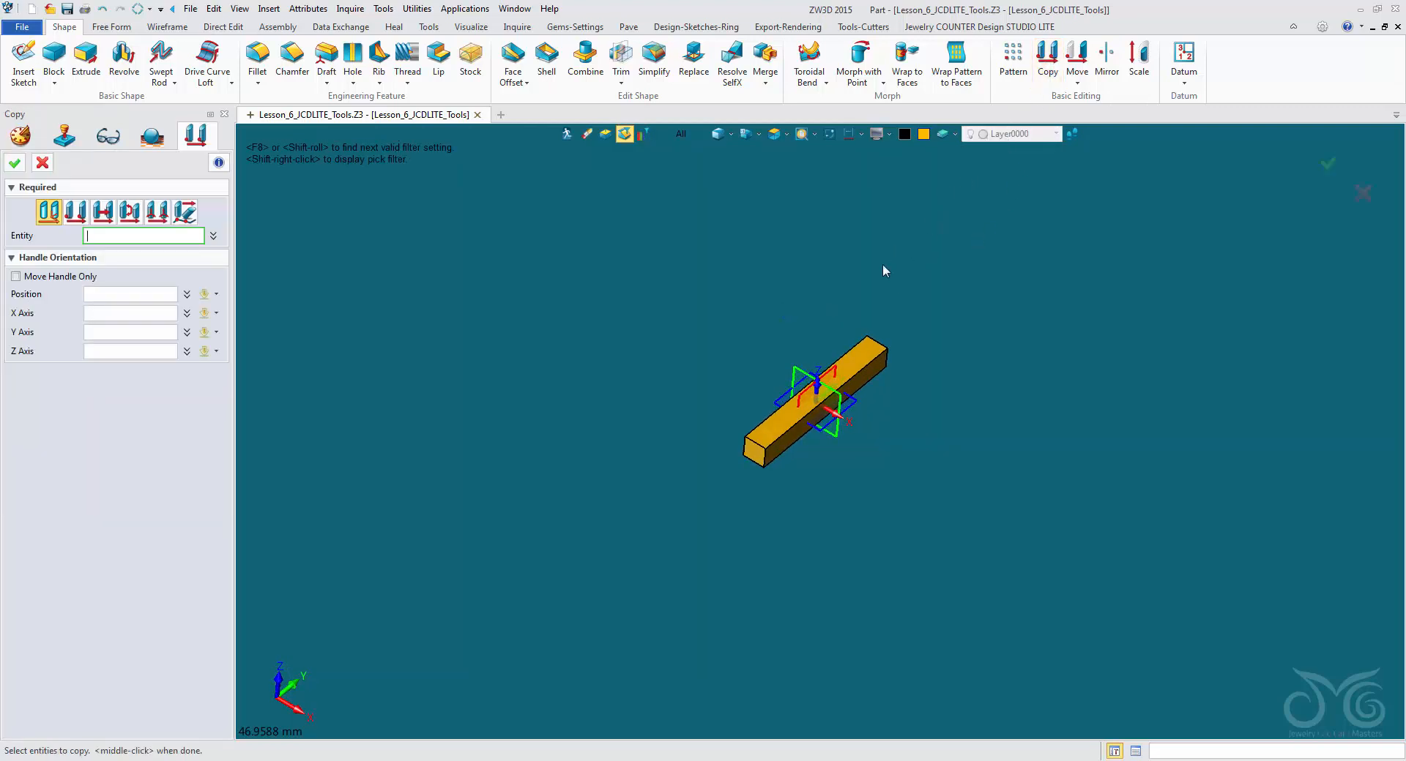
left_click(695, 134)
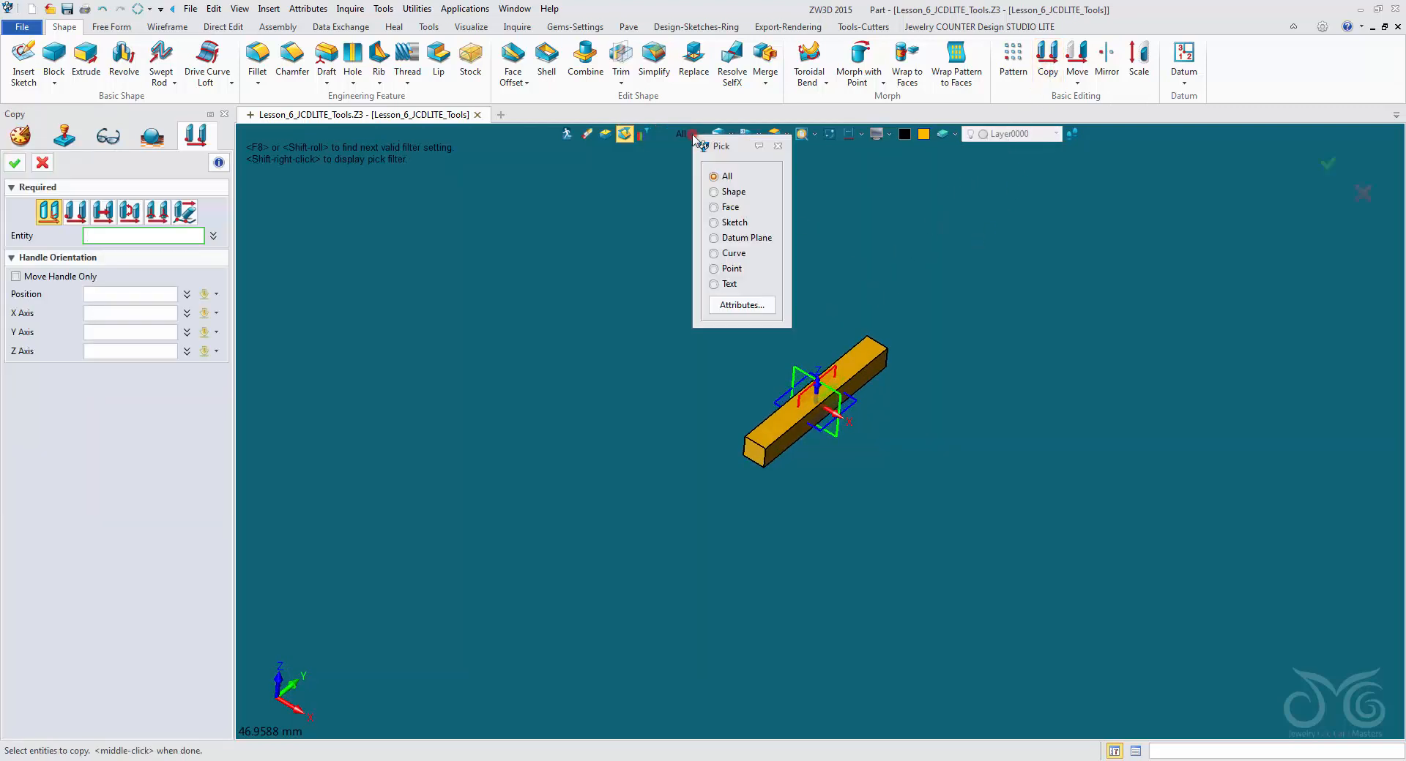
left_click(714, 191)
left_click(846, 399)
left_click(846, 397)
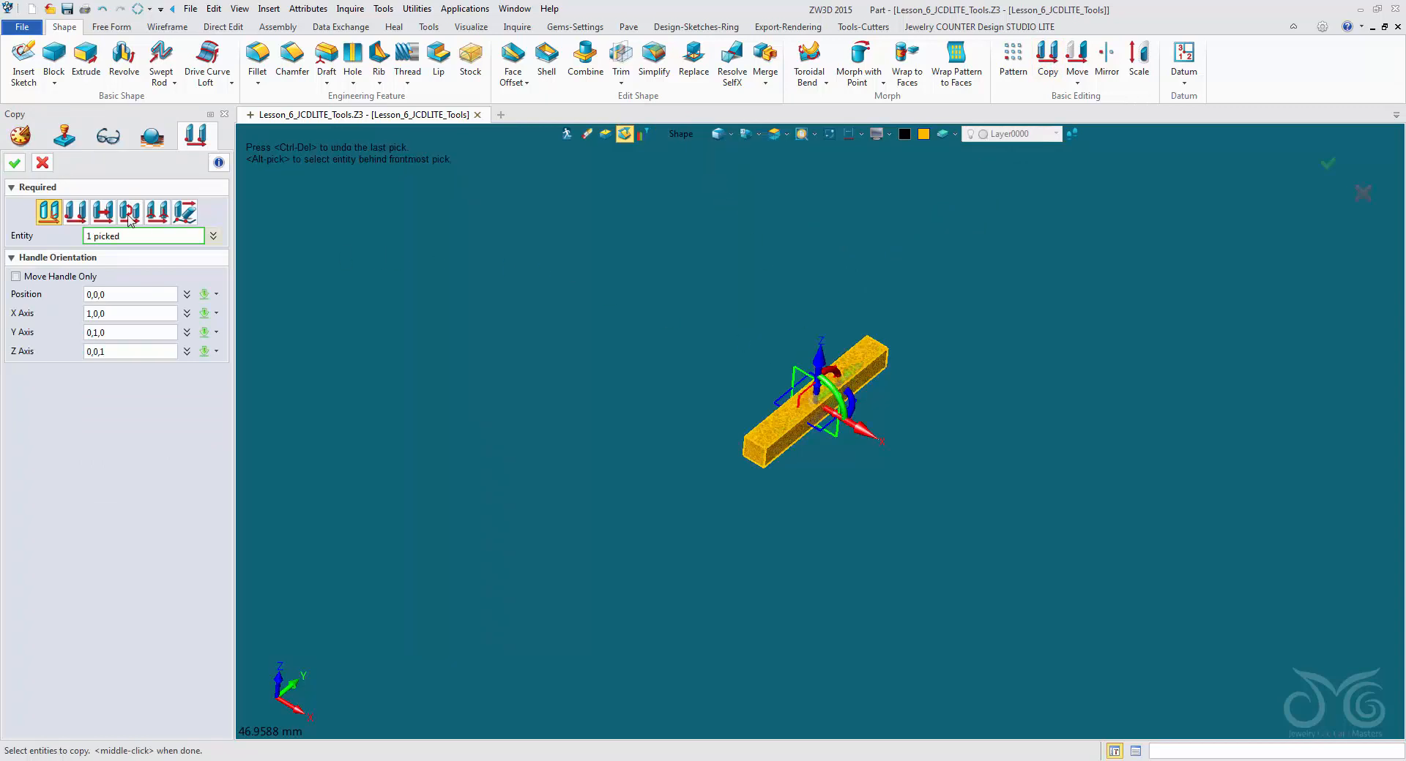
Create two copies of the bar along the X axis at a distance of 10.4
left_click(103, 214)
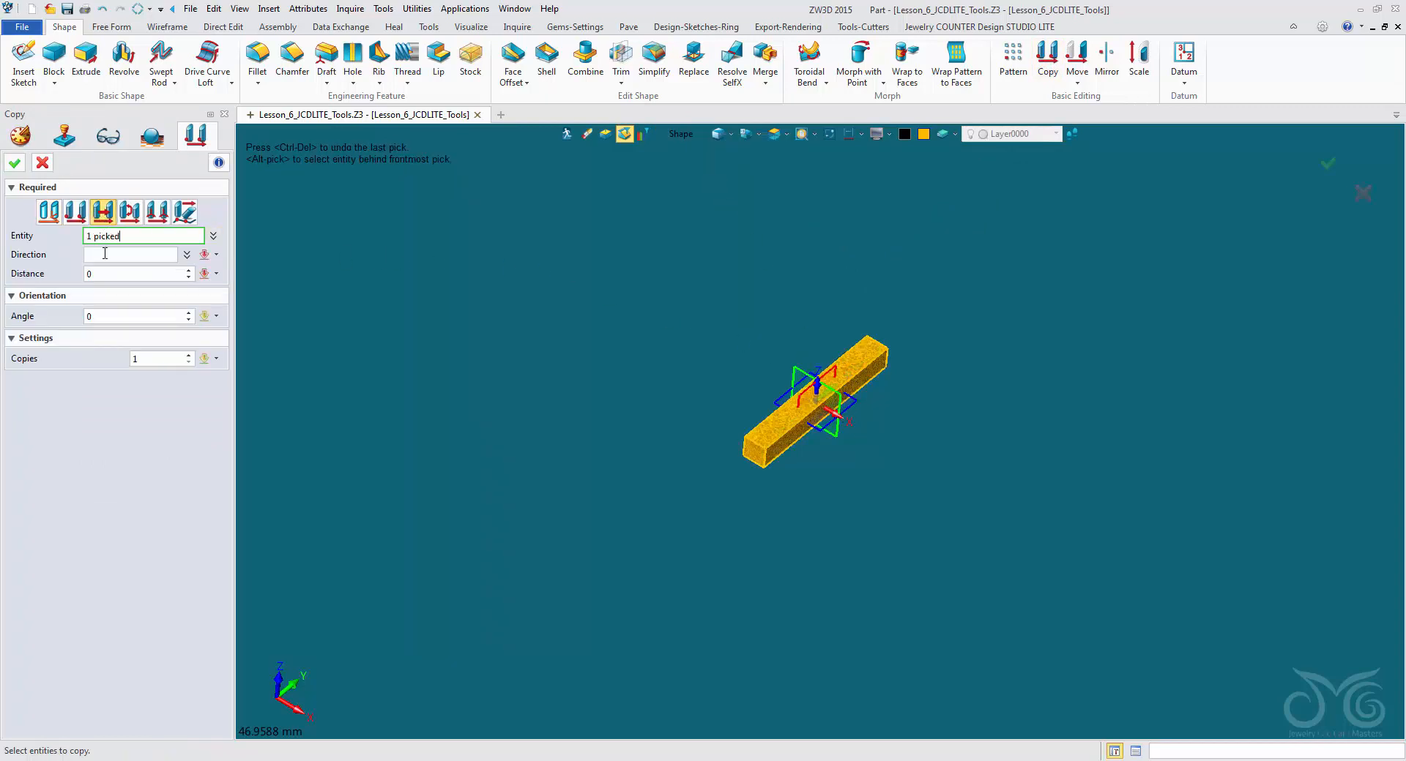
left_click(106, 255)
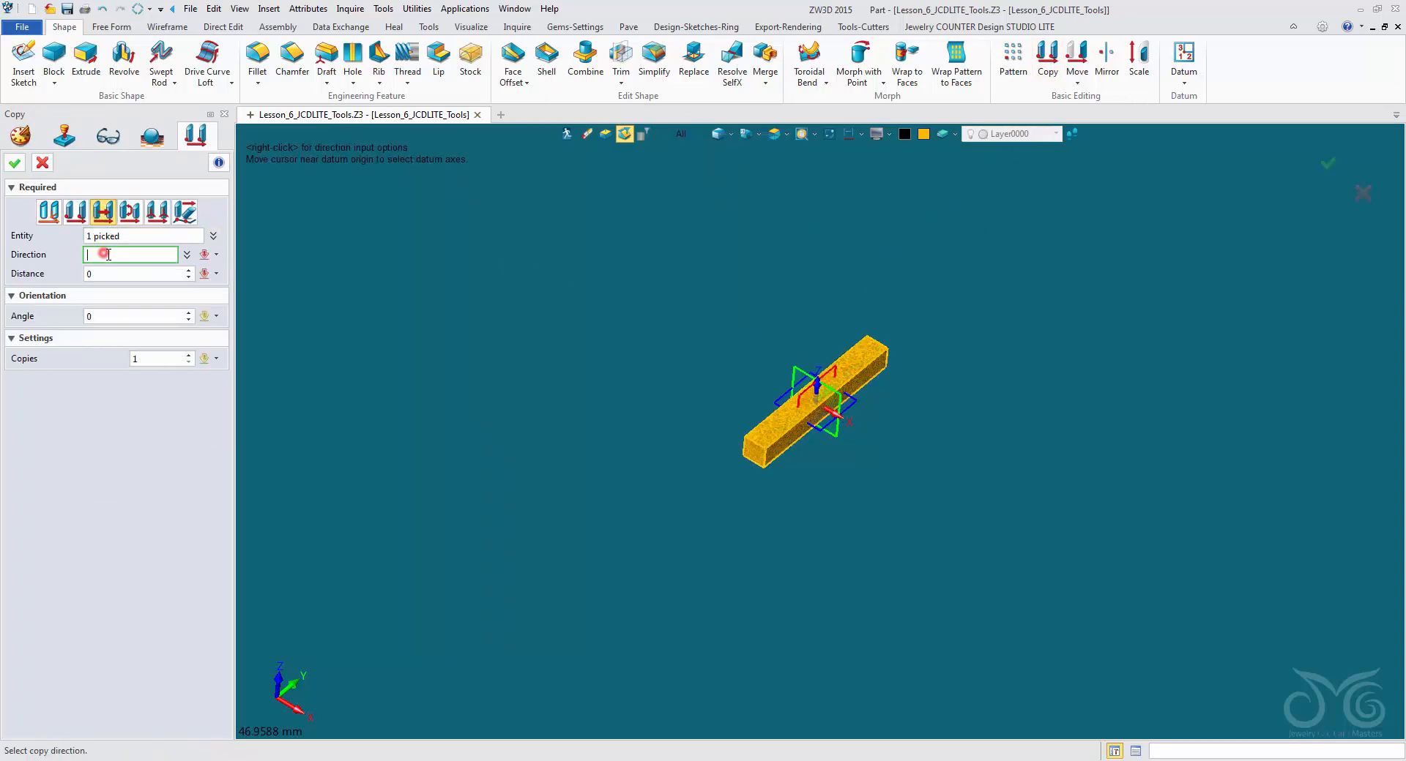
right_click(490, 239)
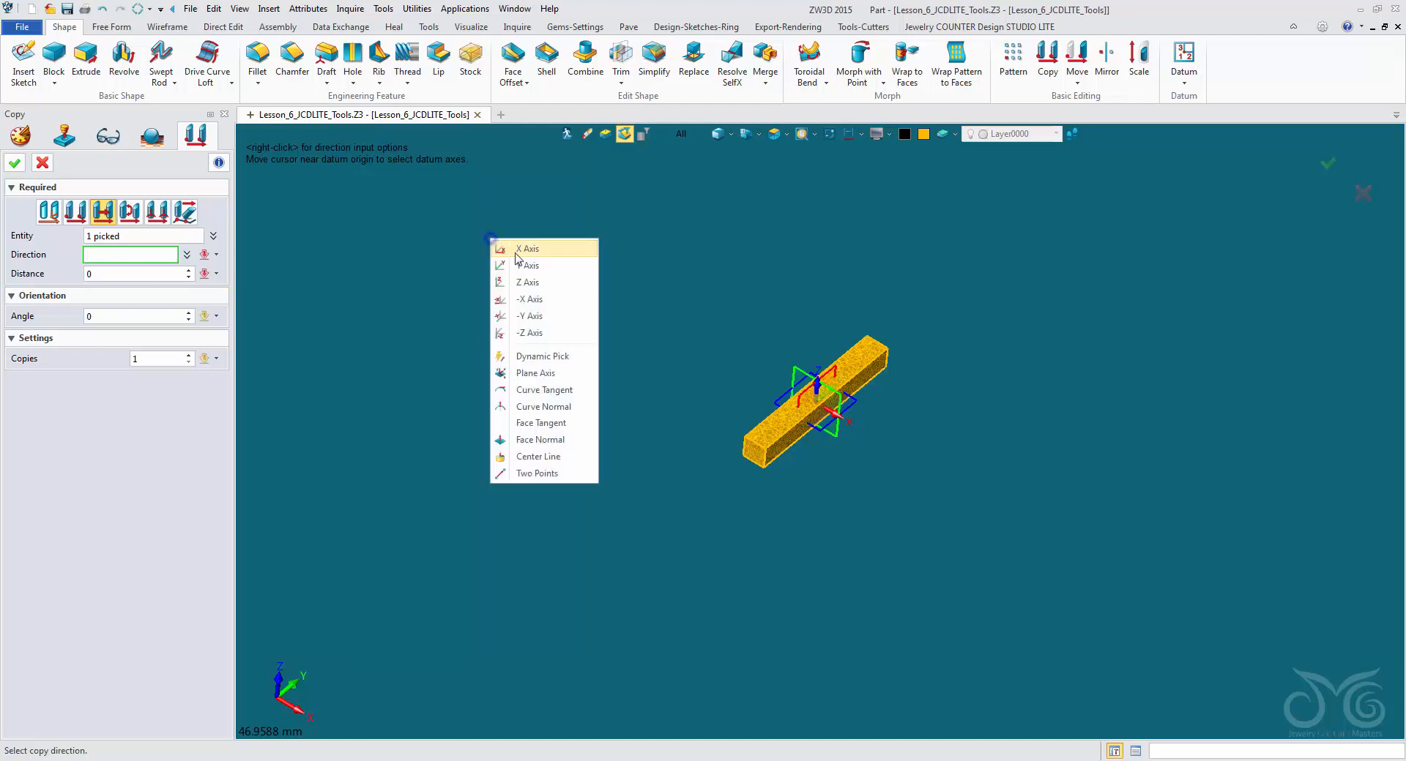
left_click(569, 251)
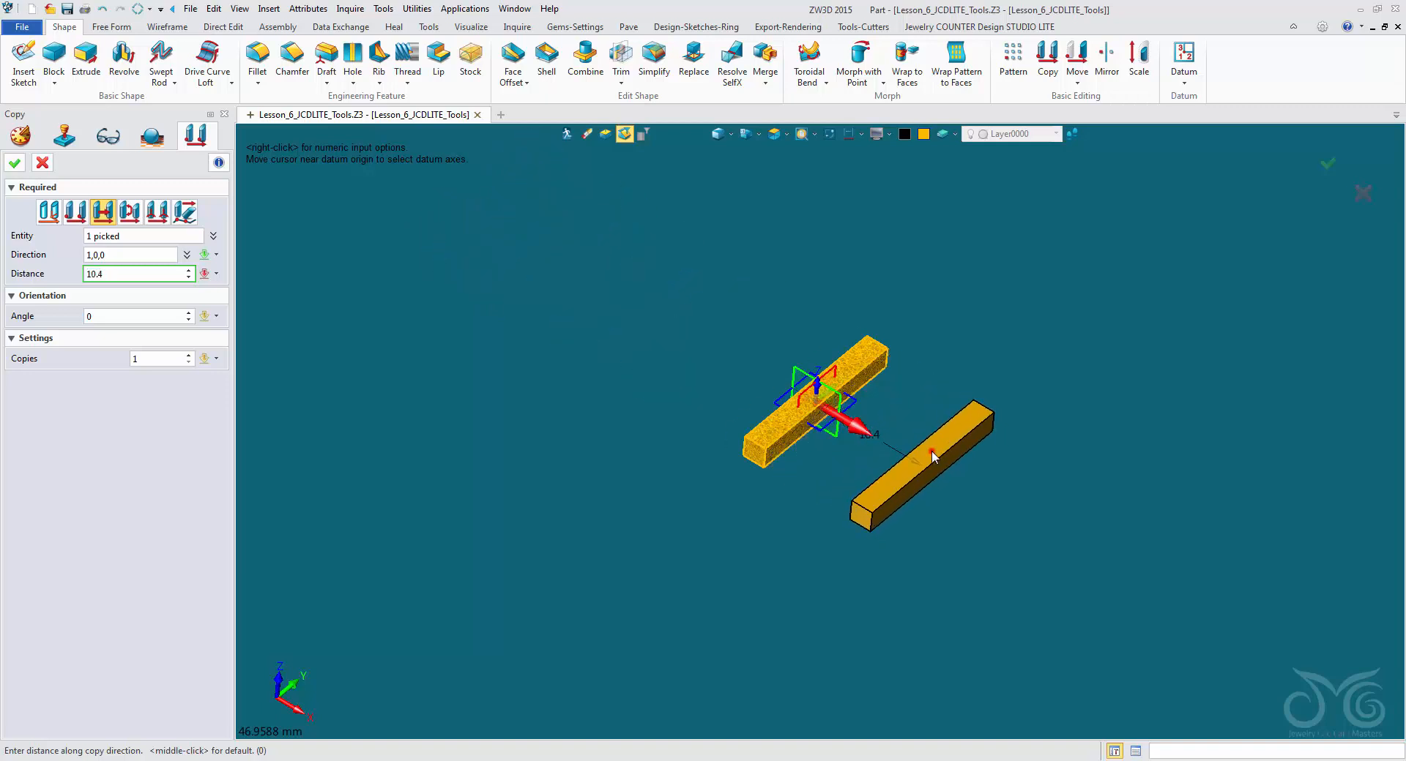
left_click(931, 450)
left_click(172, 360)
left_click(188, 354)
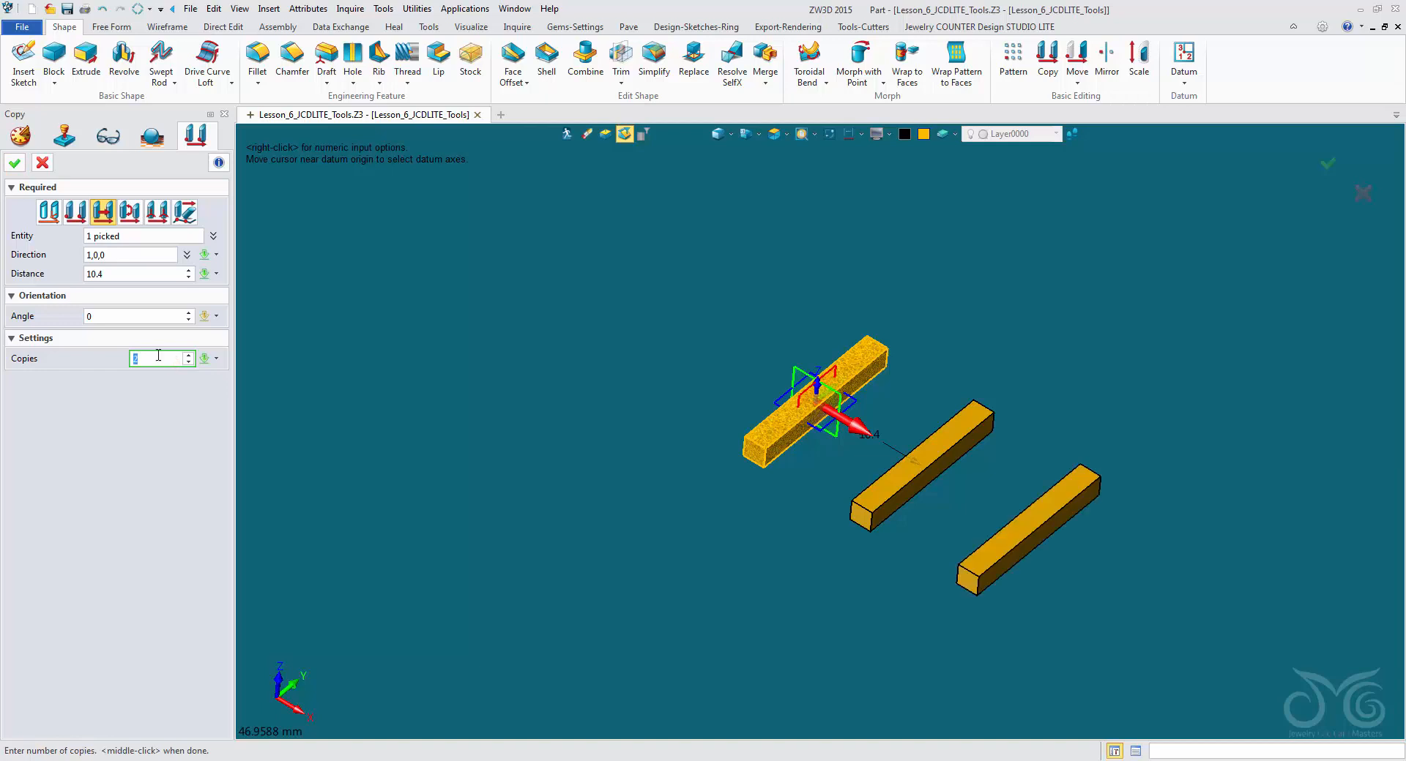
left_click(16, 164)
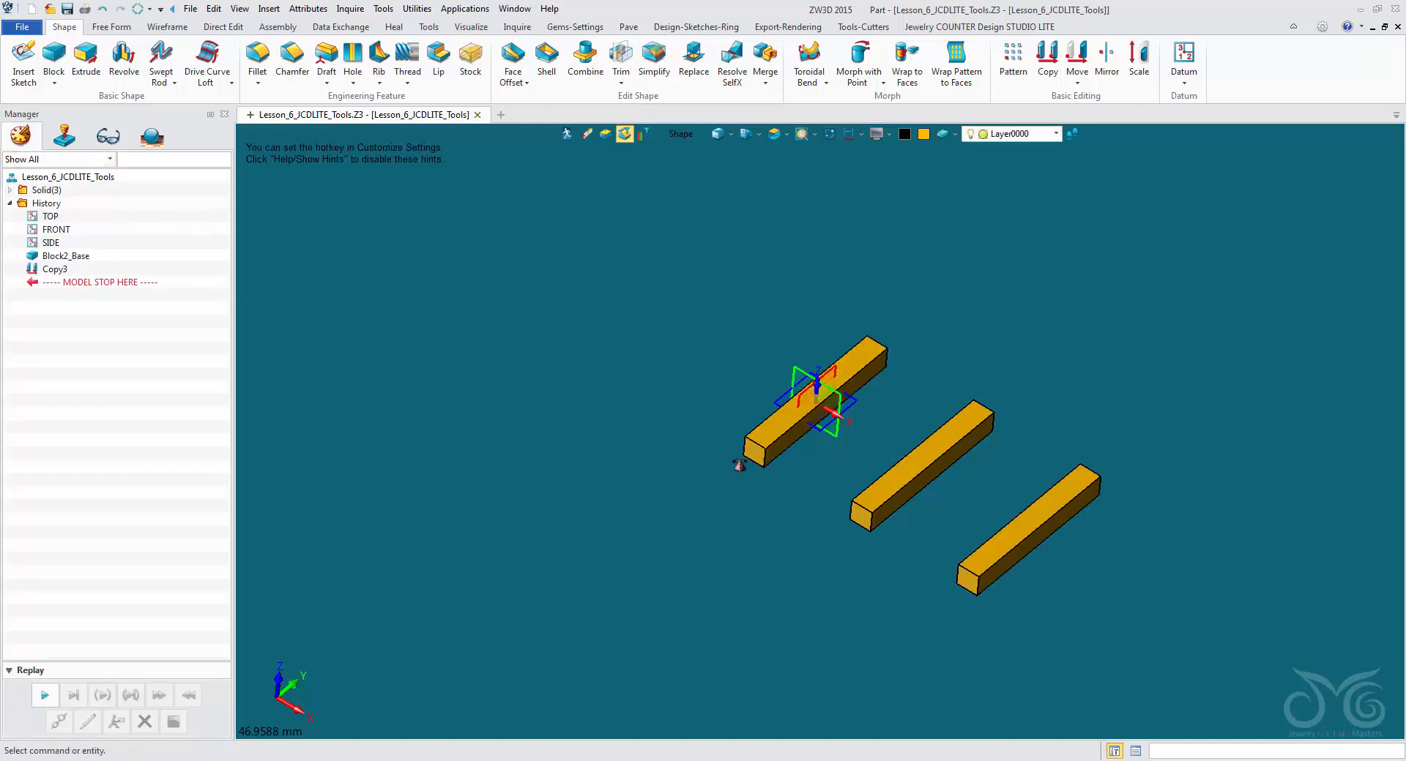
Start a Draft on the middle bar, using its near square end face as the entity to draft about
middle_click_drag(754, 475, 615, 428)
mouse_move(627, 438)
right_mouse_down()
mouse_move(618, 449)
mouse_move(626, 441)
right_mouse_up()
scroll(672, 416, "up", 2)
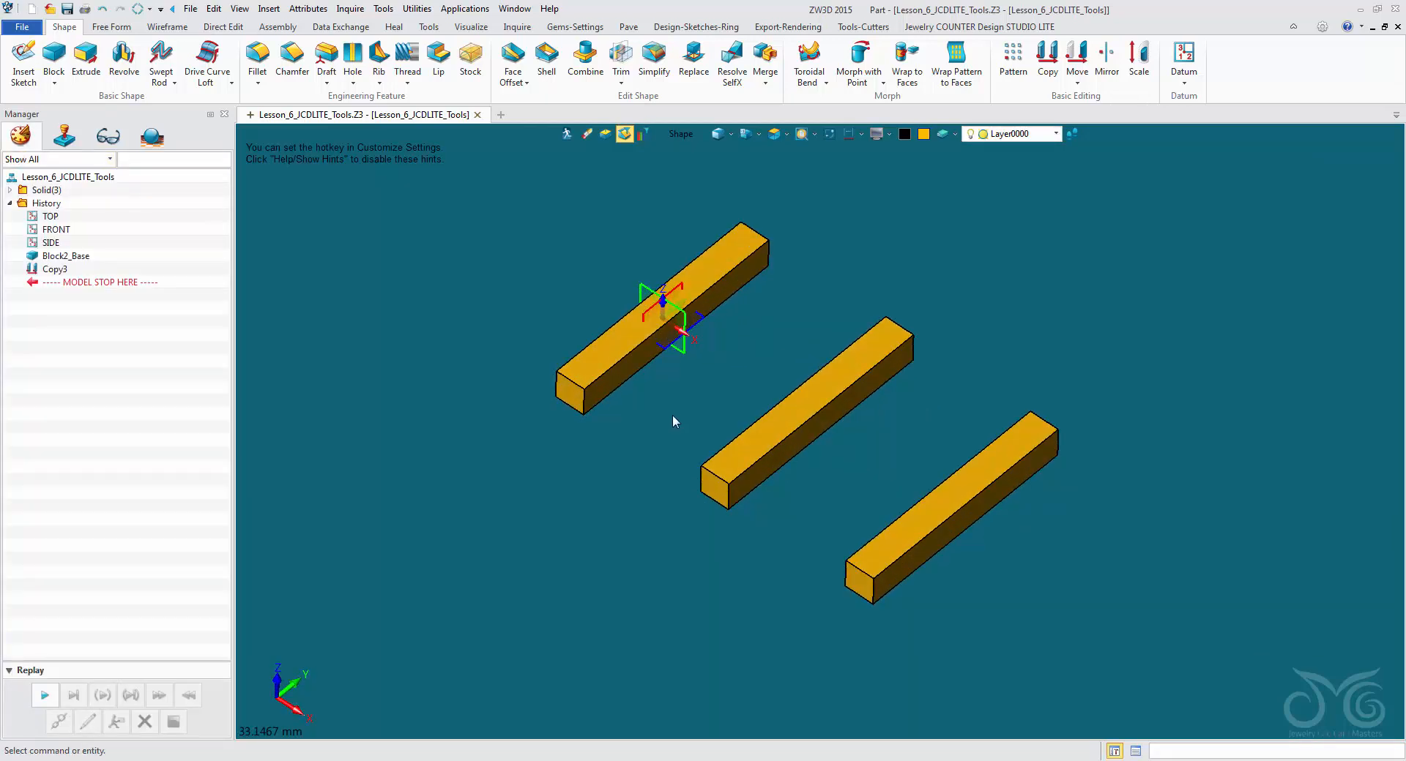
middle_click_drag(672, 416, 616, 451)
mouse_move(720, 580)
right_mouse_down()
mouse_move(734, 510)
mouse_move(724, 561)
right_mouse_up()
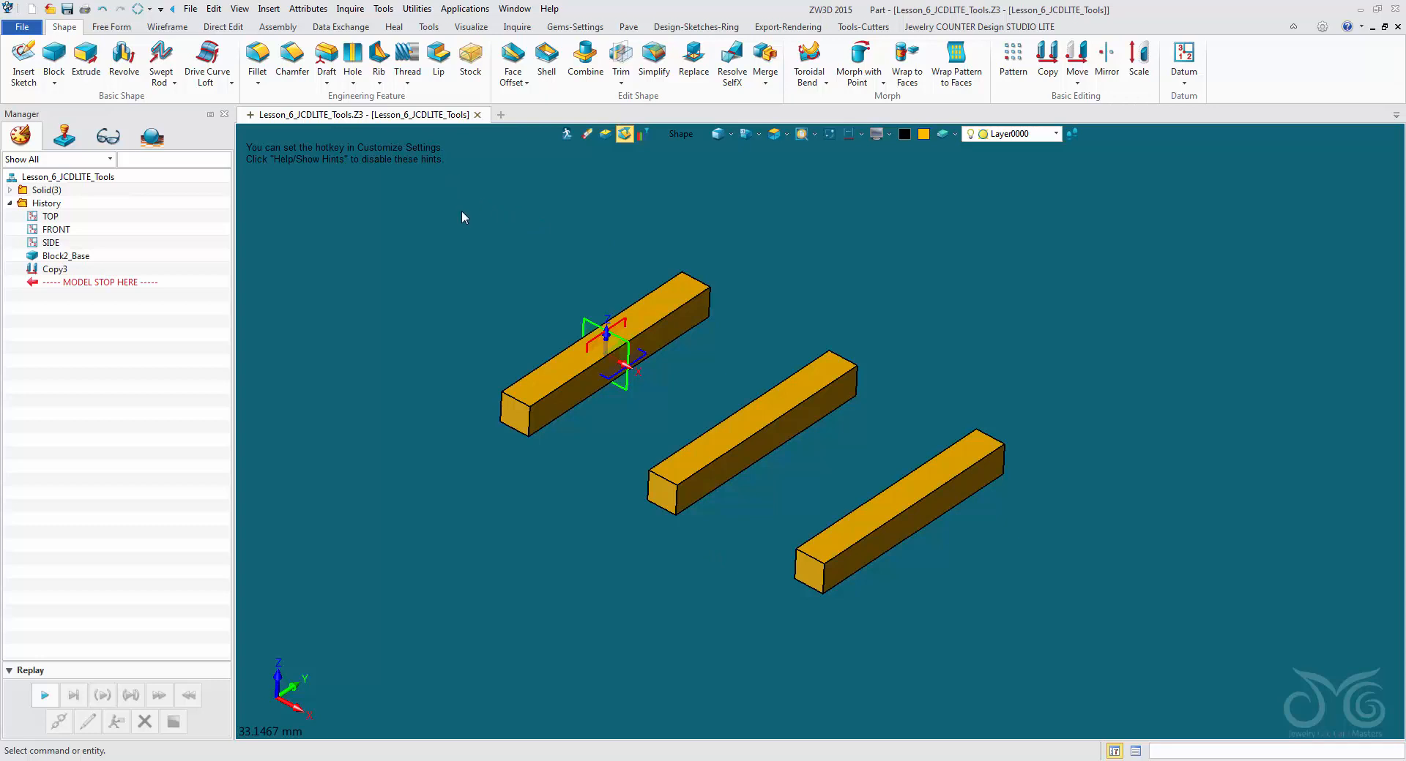
left_click(327, 62)
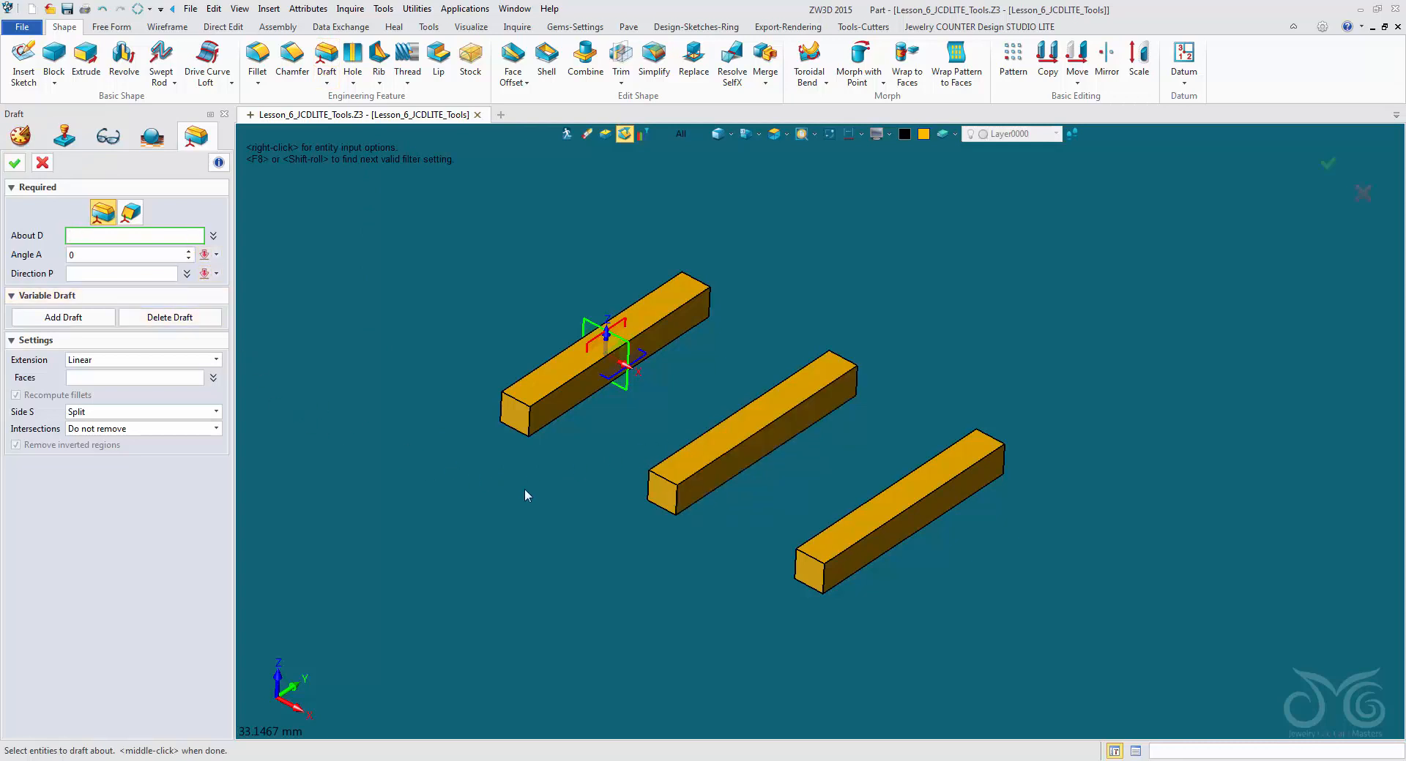
left_click(672, 500)
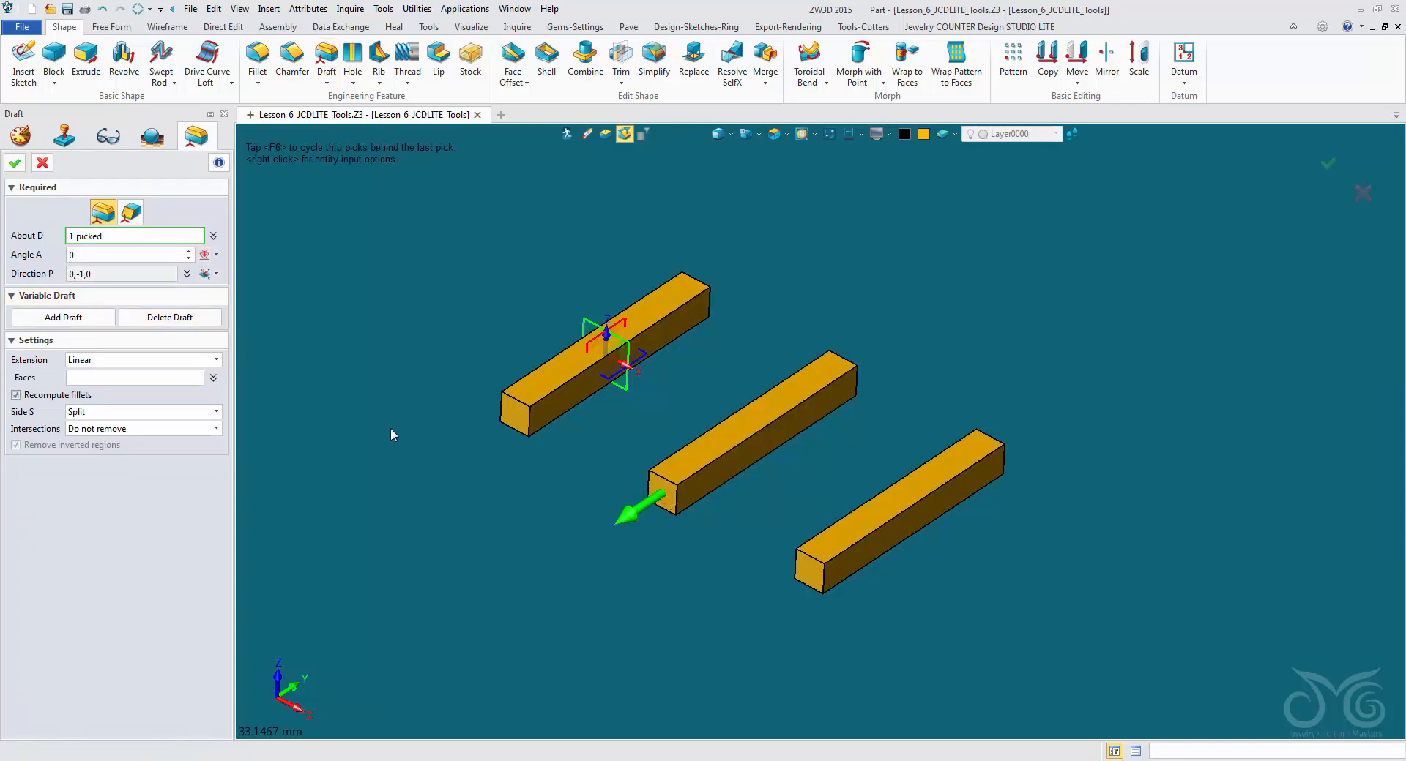
Try positive and negative draft angles on the middle bar and set the angle to -5 degrees
left_click(139, 254)
scroll(139, 254, "up", 3)
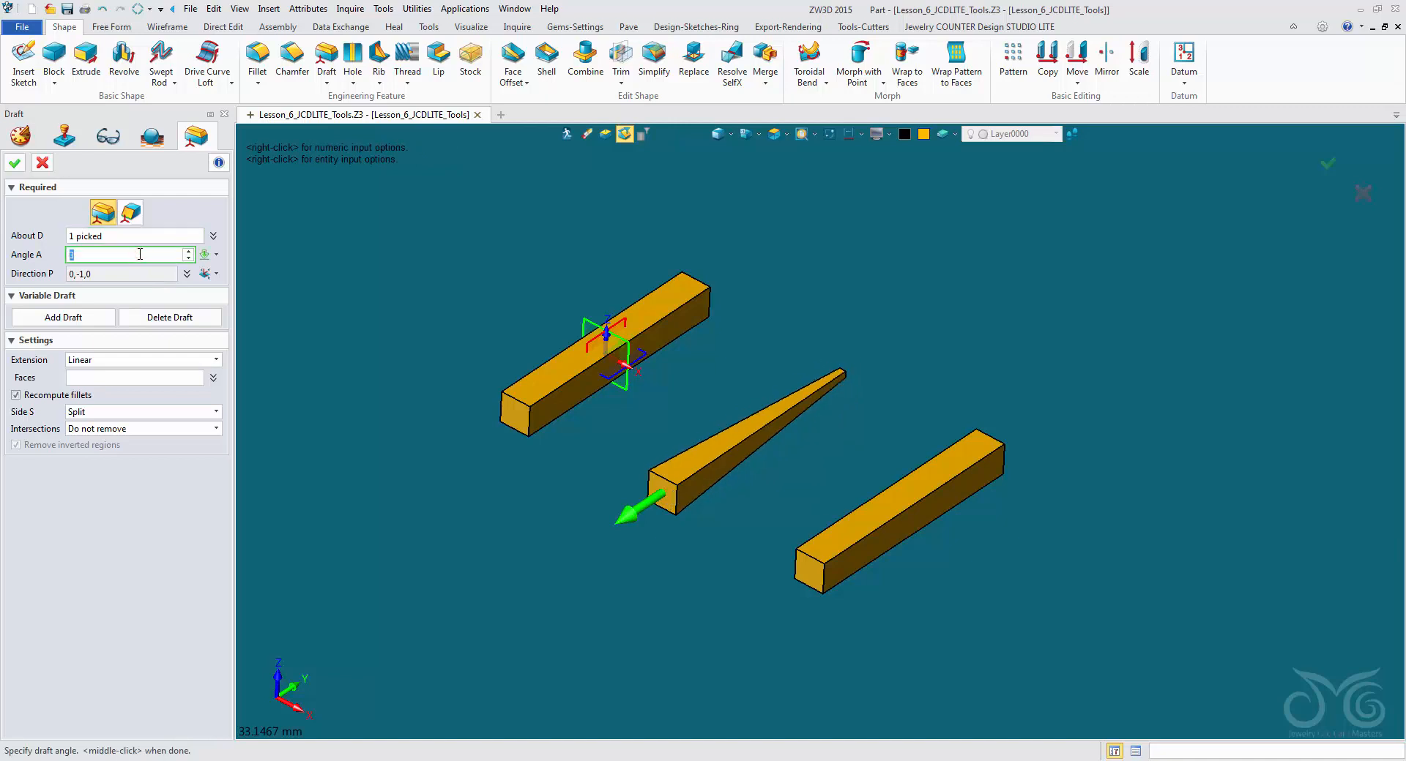
scroll(140, 254, "down", 9)
scroll(139, 254, "up", 1)
scroll(140, 254, "up", 4)
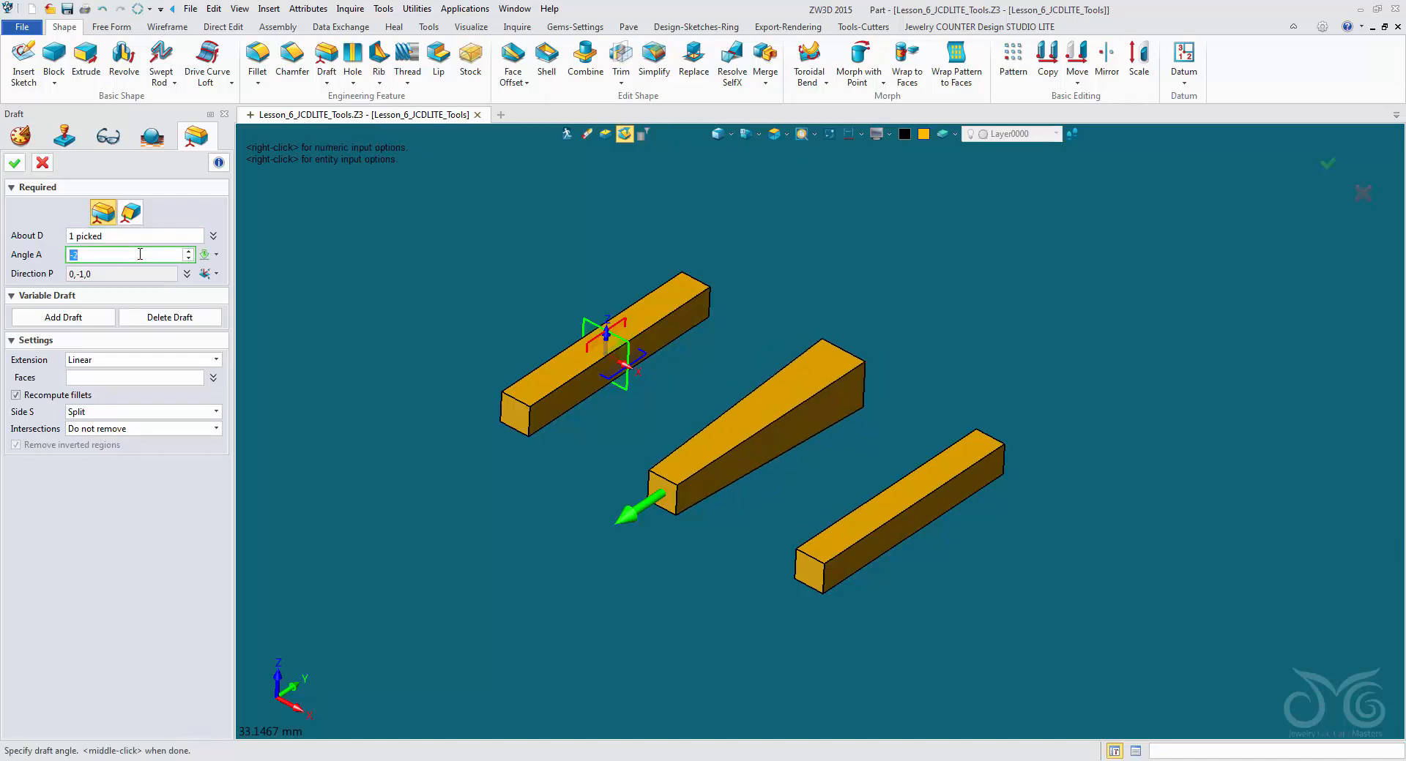
scroll(139, 254, "down", 4)
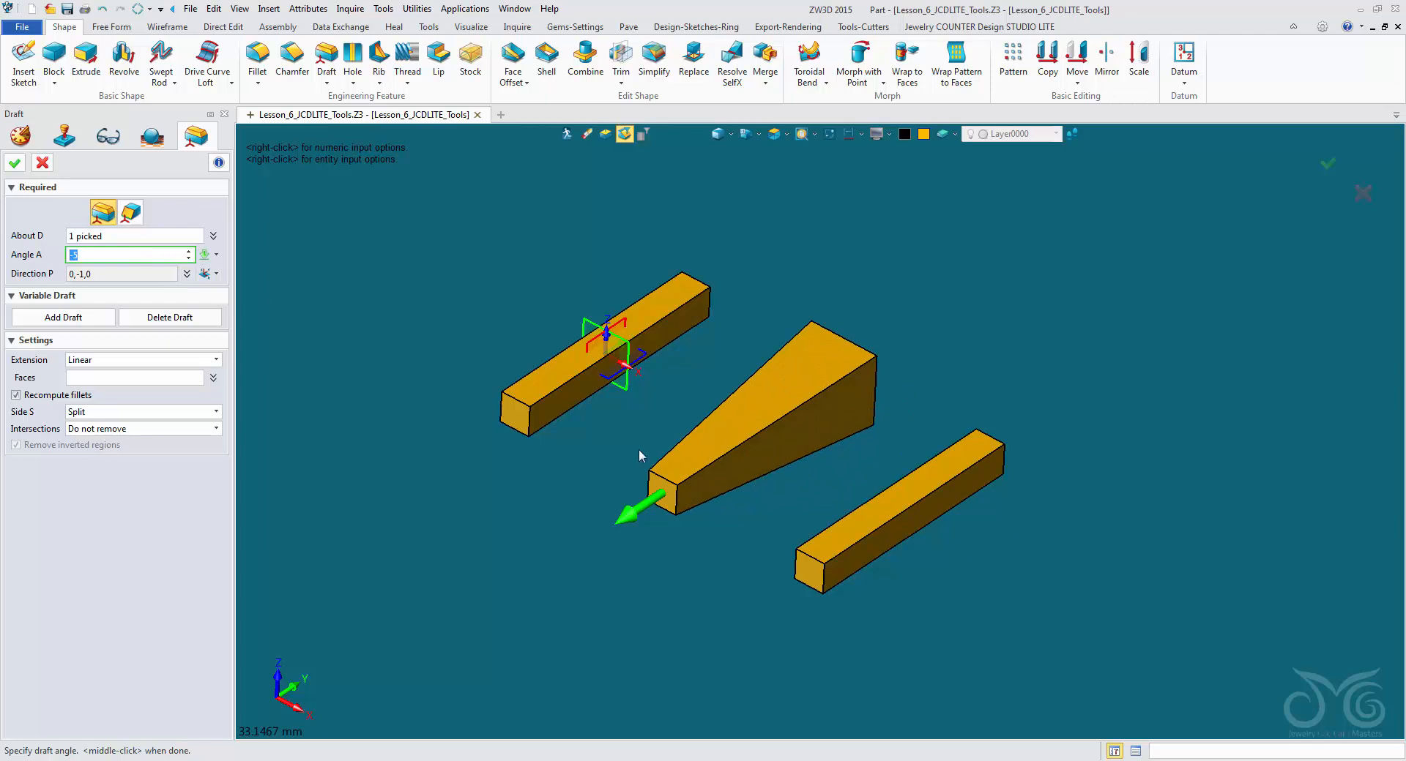
right_click_drag(600, 503, 576, 472)
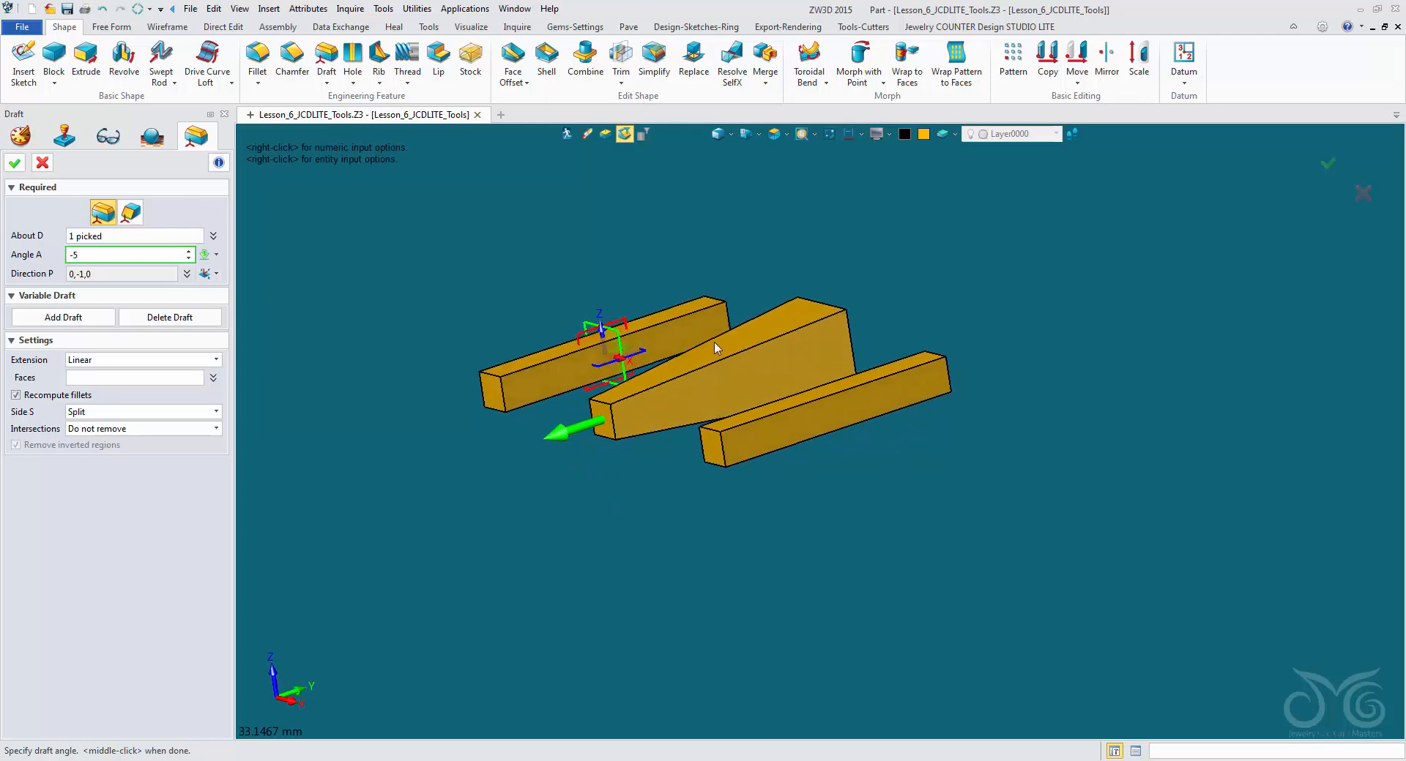
right_click_drag(534, 458, 568, 492)
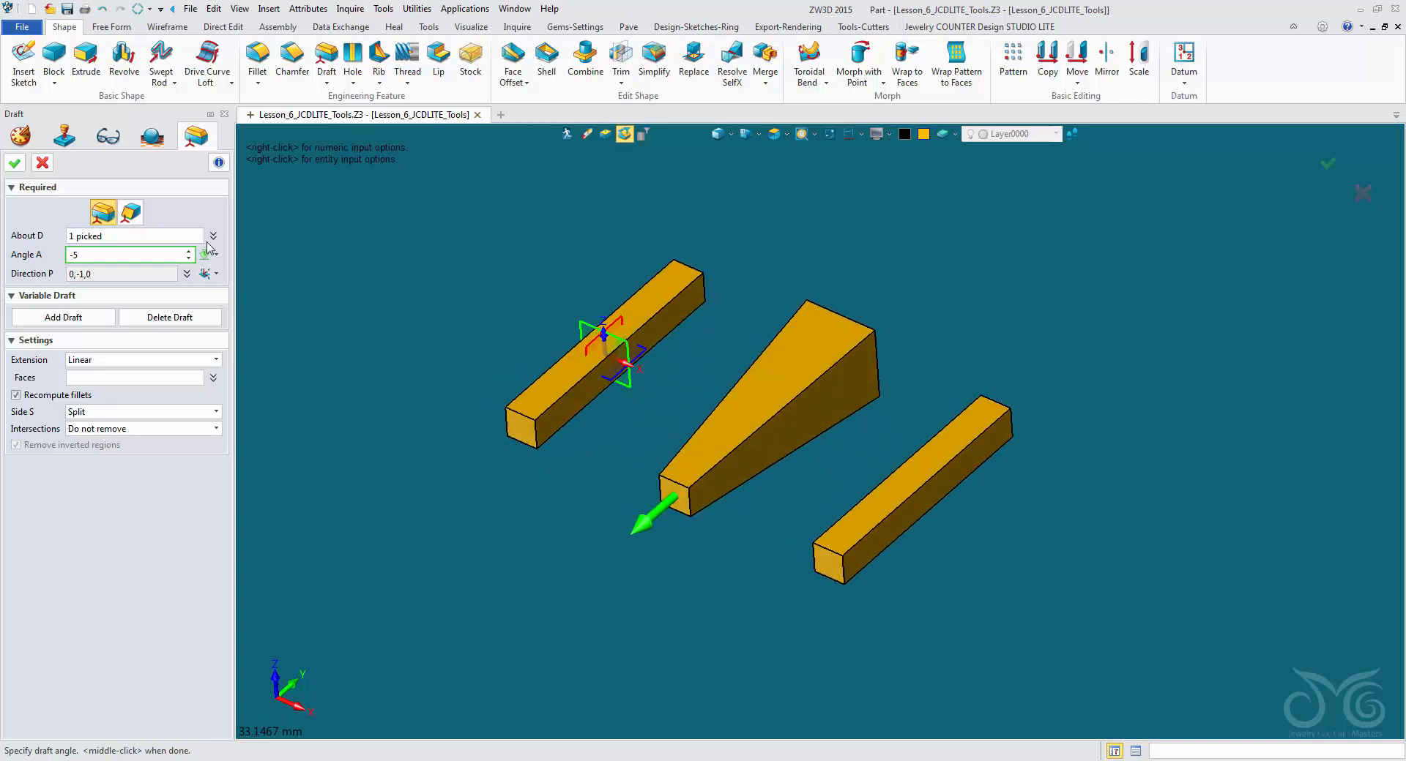
Switch to face draft and draft the middle bar's long side face about the vertical edge at its near end
left_click(133, 211)
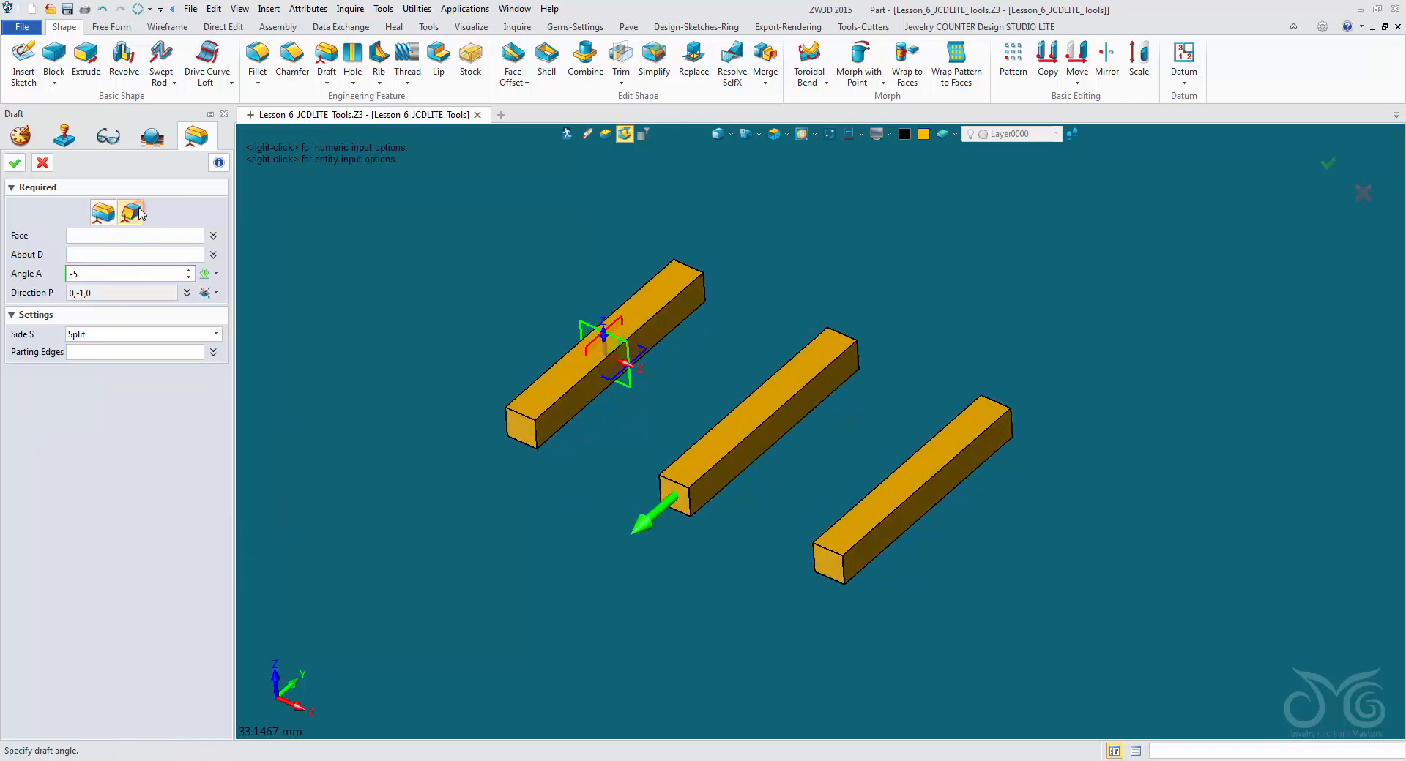
left_click(137, 237)
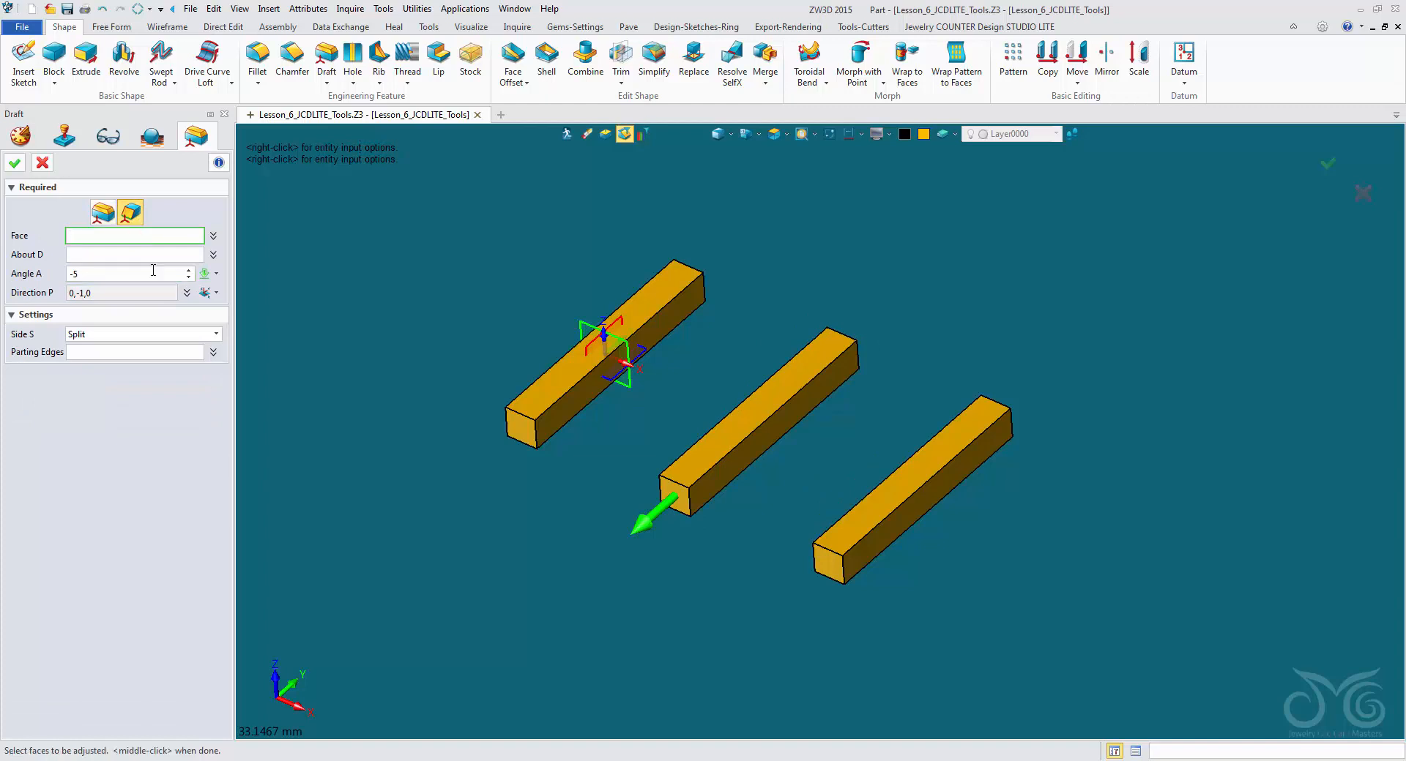
left_click(759, 452)
scroll(755, 451, "up", 3)
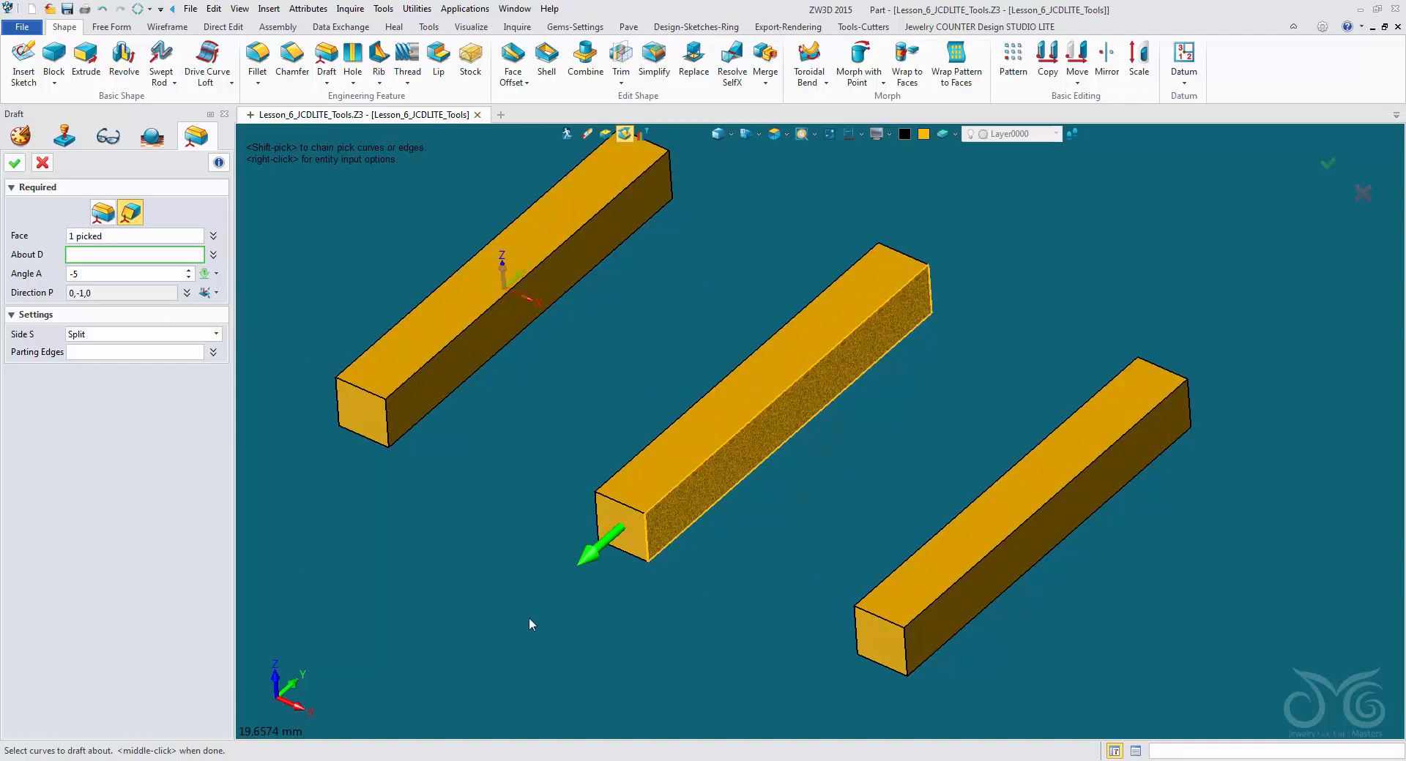
left_click(648, 555)
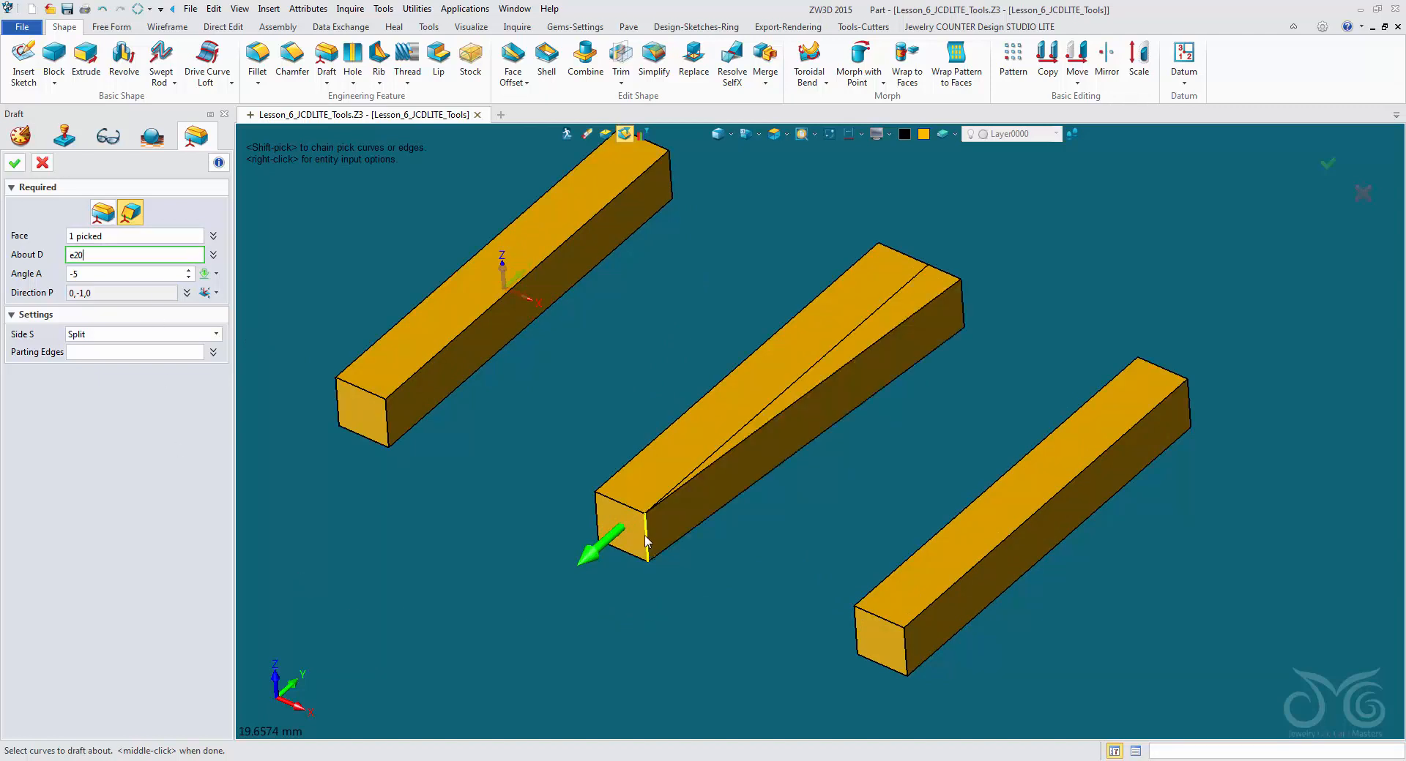
middle_click(645, 536)
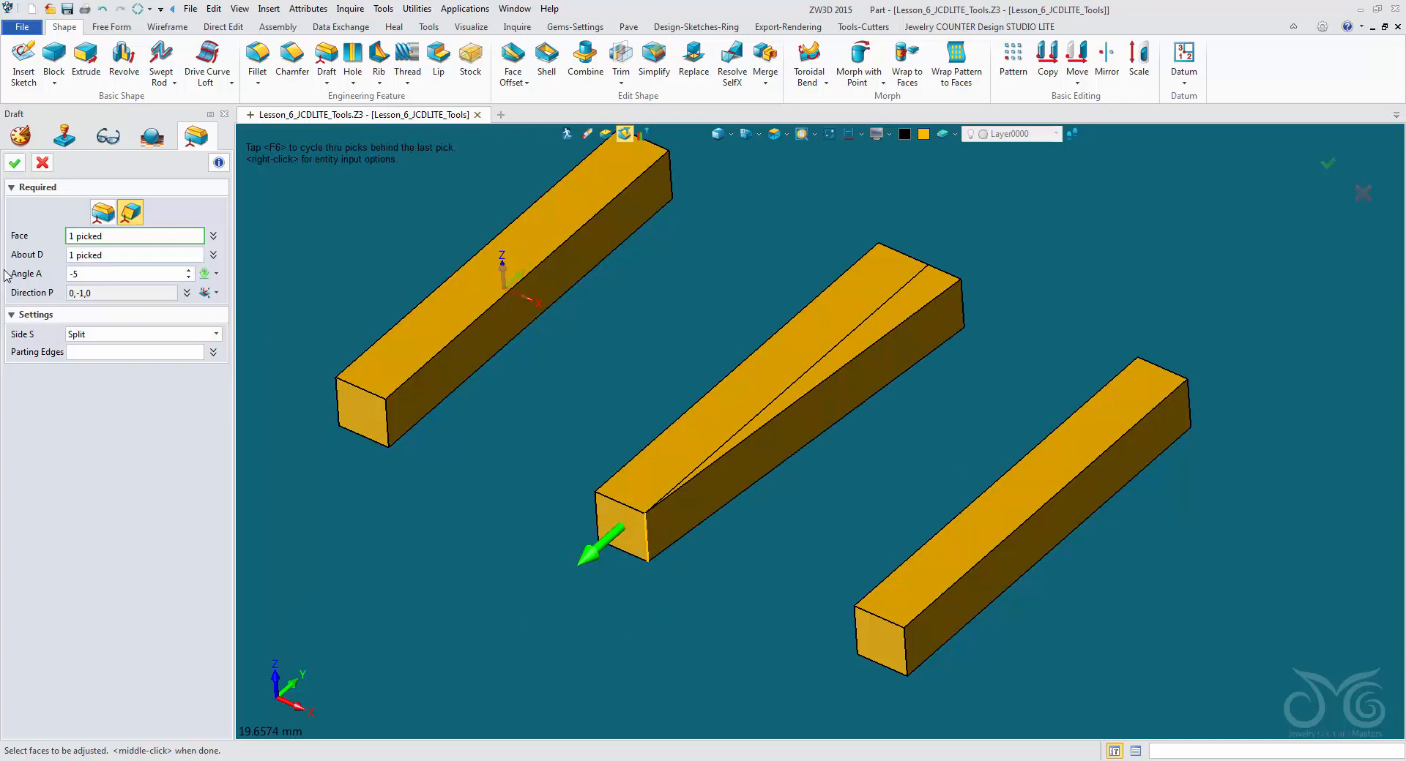
Set the draft angle of the middle bar's side face to -8 degrees and apply the draft
left_click(107, 276)
right_click(110, 275)
left_click(102, 275)
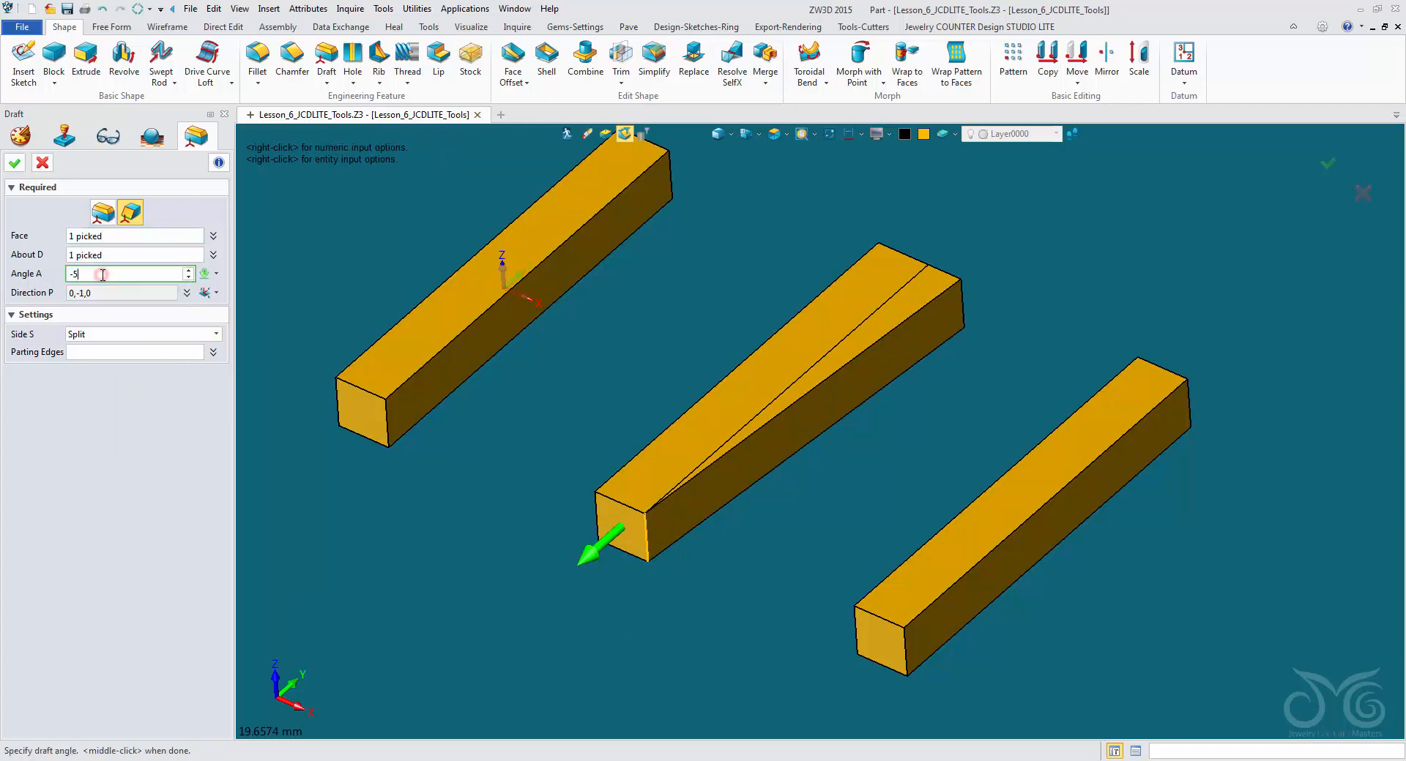
scroll(102, 275, "down", 2)
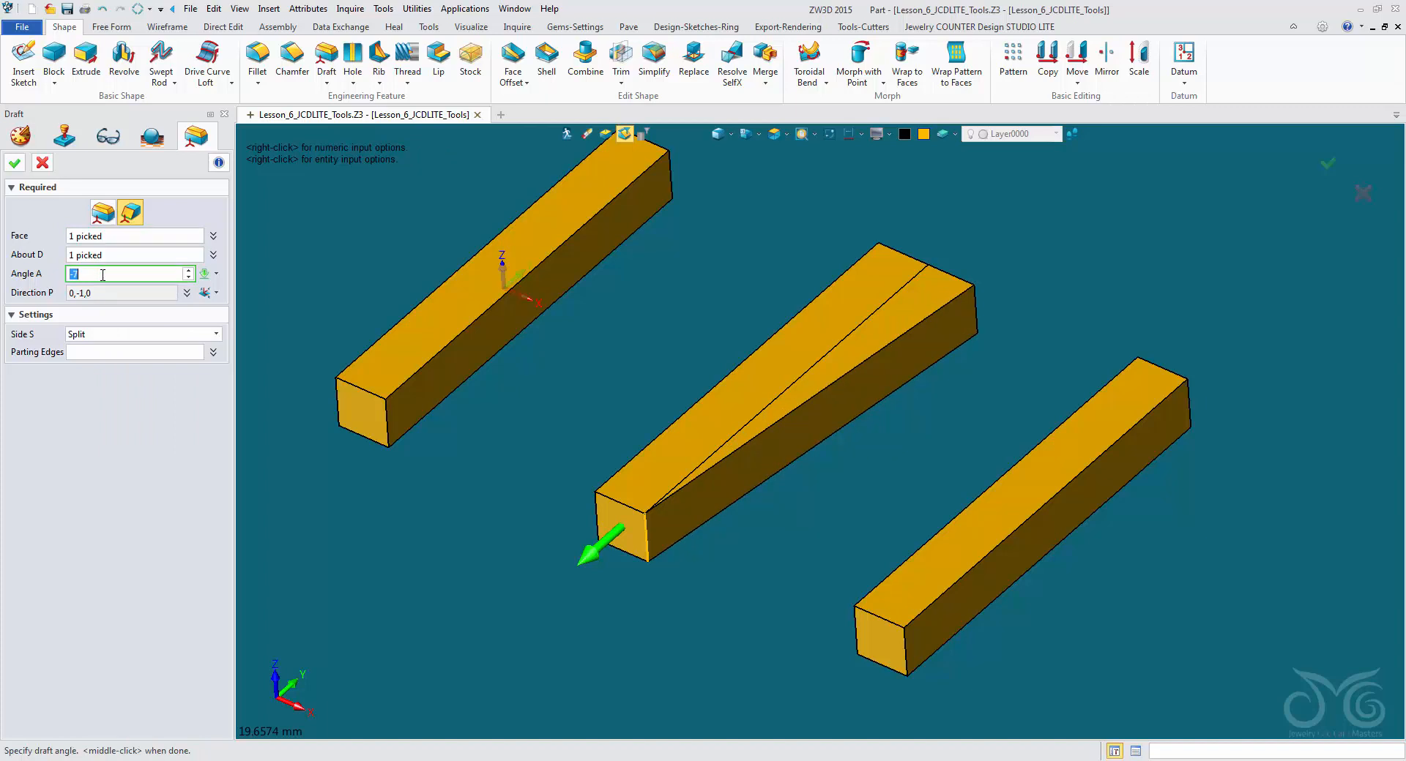
scroll(102, 275, "down", 1)
key("Return")
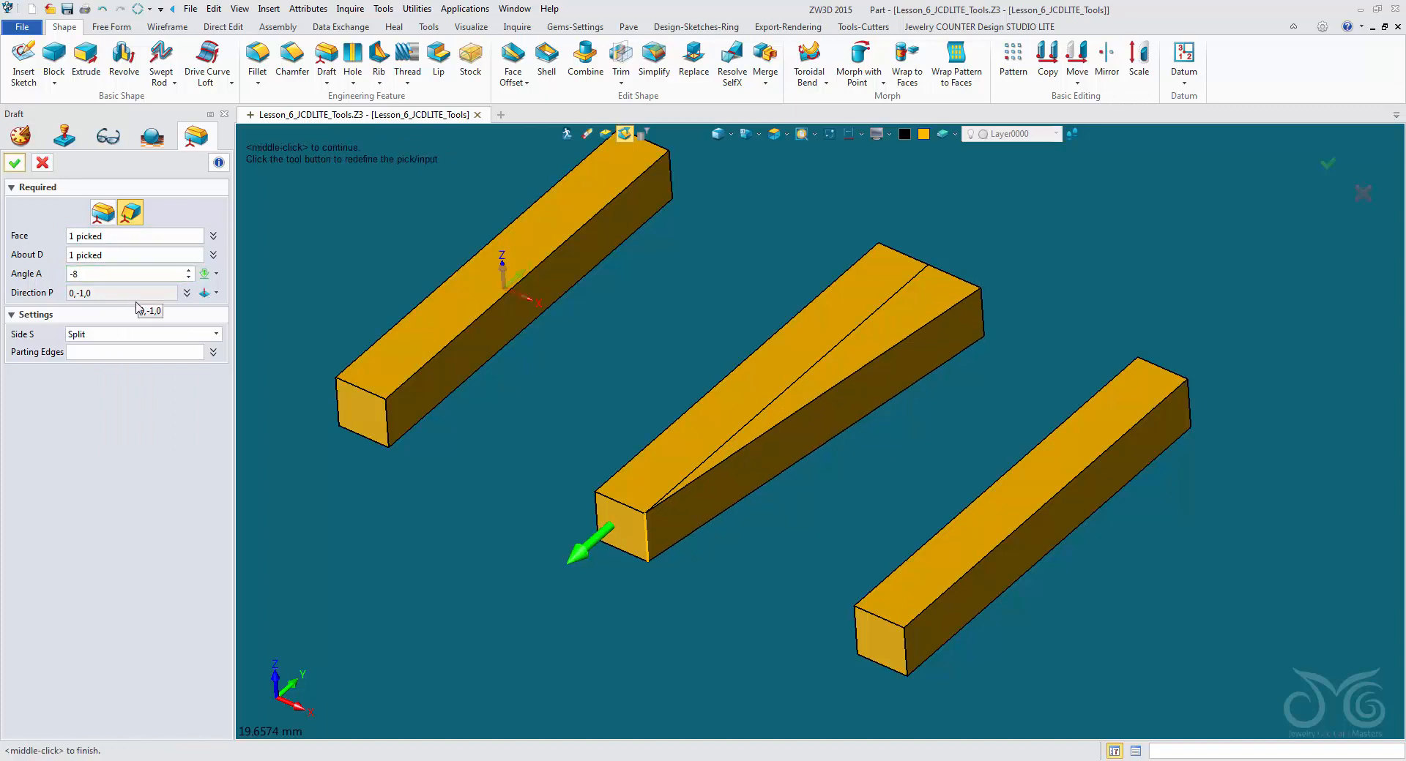
left_click(16, 164)
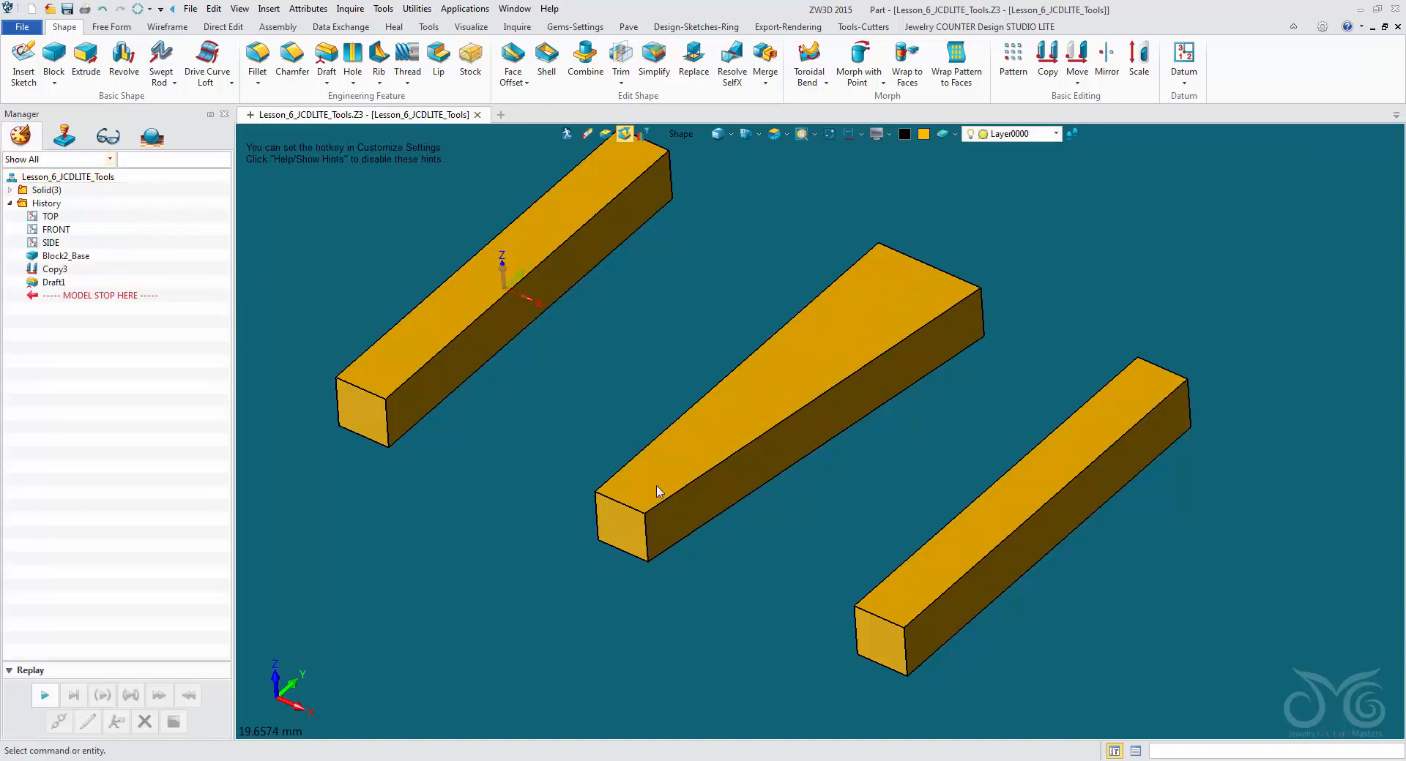
Offset the long side face of the undrafted copy beyond the drafted bar outward by 8.36 using Face Offset
mouse_move(538, 377)
middle_mouse_down()
mouse_move(540, 438)
mouse_move(540, 375)
mouse_move(577, 408)
mouse_move(556, 437)
mouse_move(502, 437)
mouse_move(583, 487)
middle_mouse_up()
right_click_drag(583, 487, 574, 330)
middle_click_drag(618, 401, 388, 301)
scroll(527, 351, "down", 2)
scroll(551, 375, "down", 2)
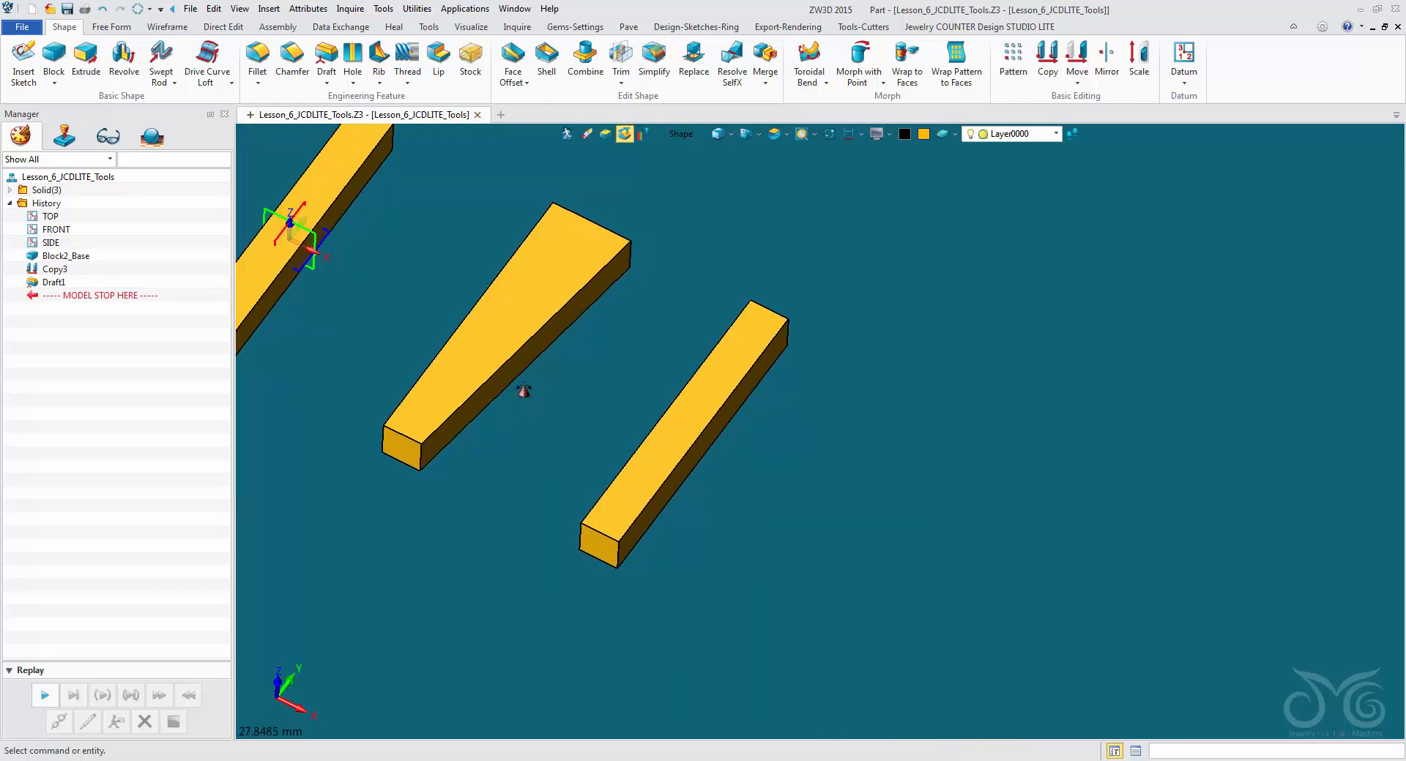
left_click(513, 57)
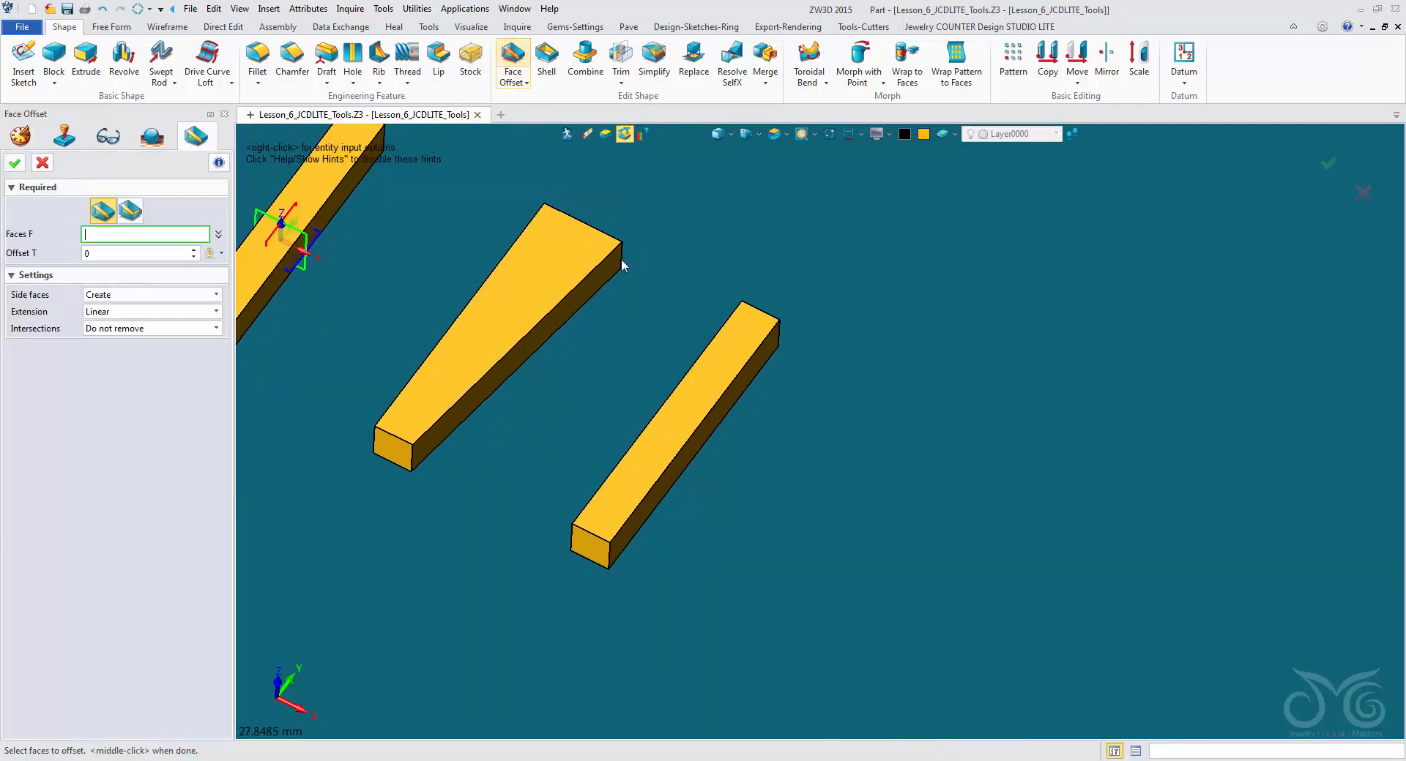
left_click(734, 393)
left_click_drag(604, 604, 721, 664)
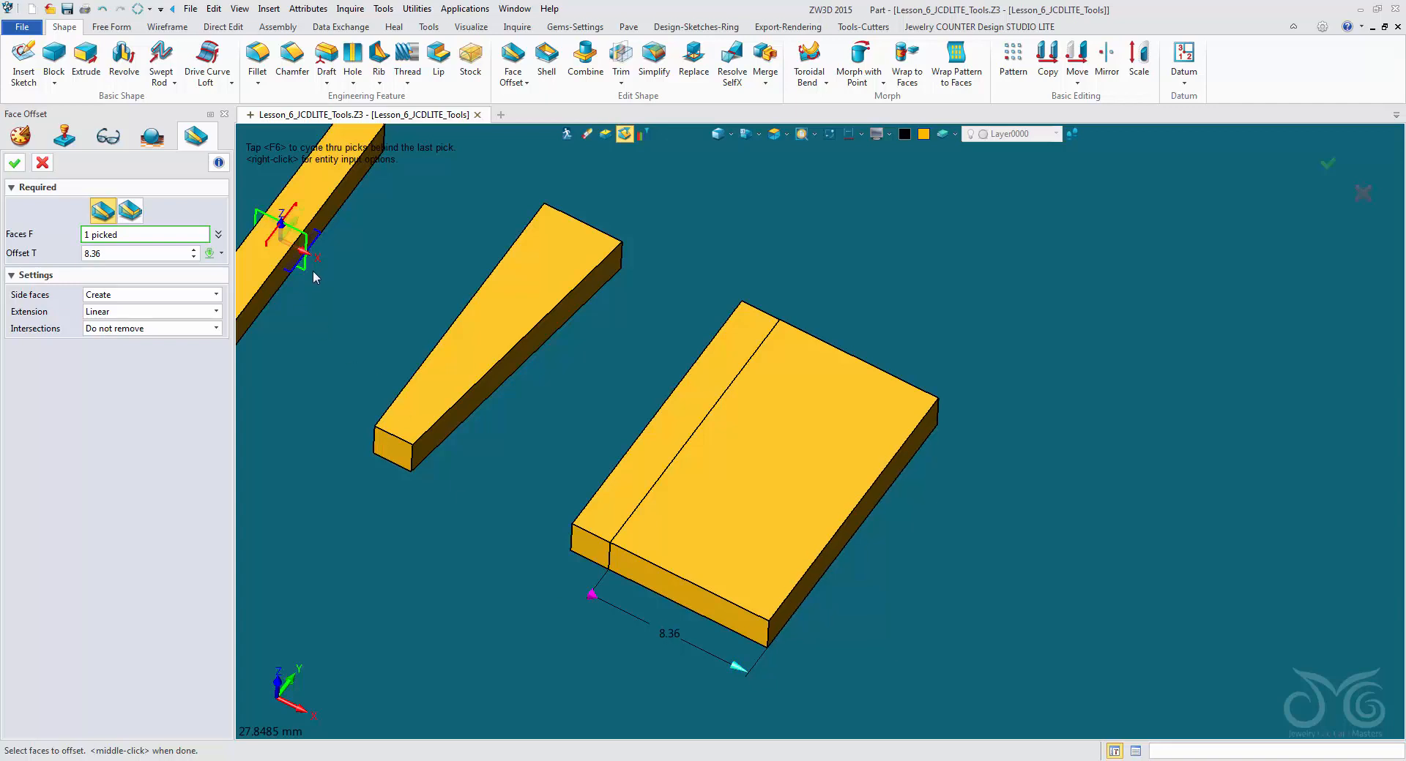
left_click(16, 163)
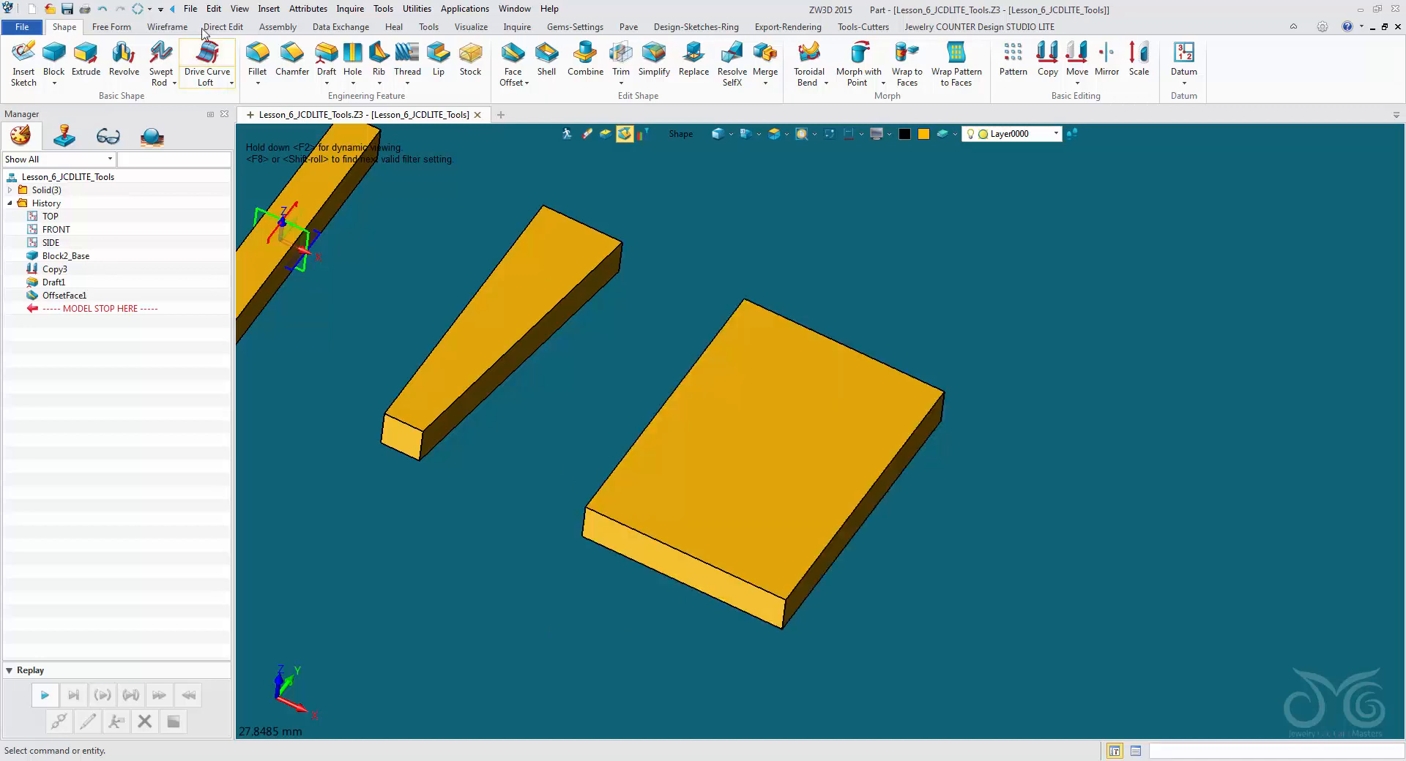
Draw a wavy Curve on Face Thru Pts through six points along the left half of the wide slab's top face
left_click(160, 28)
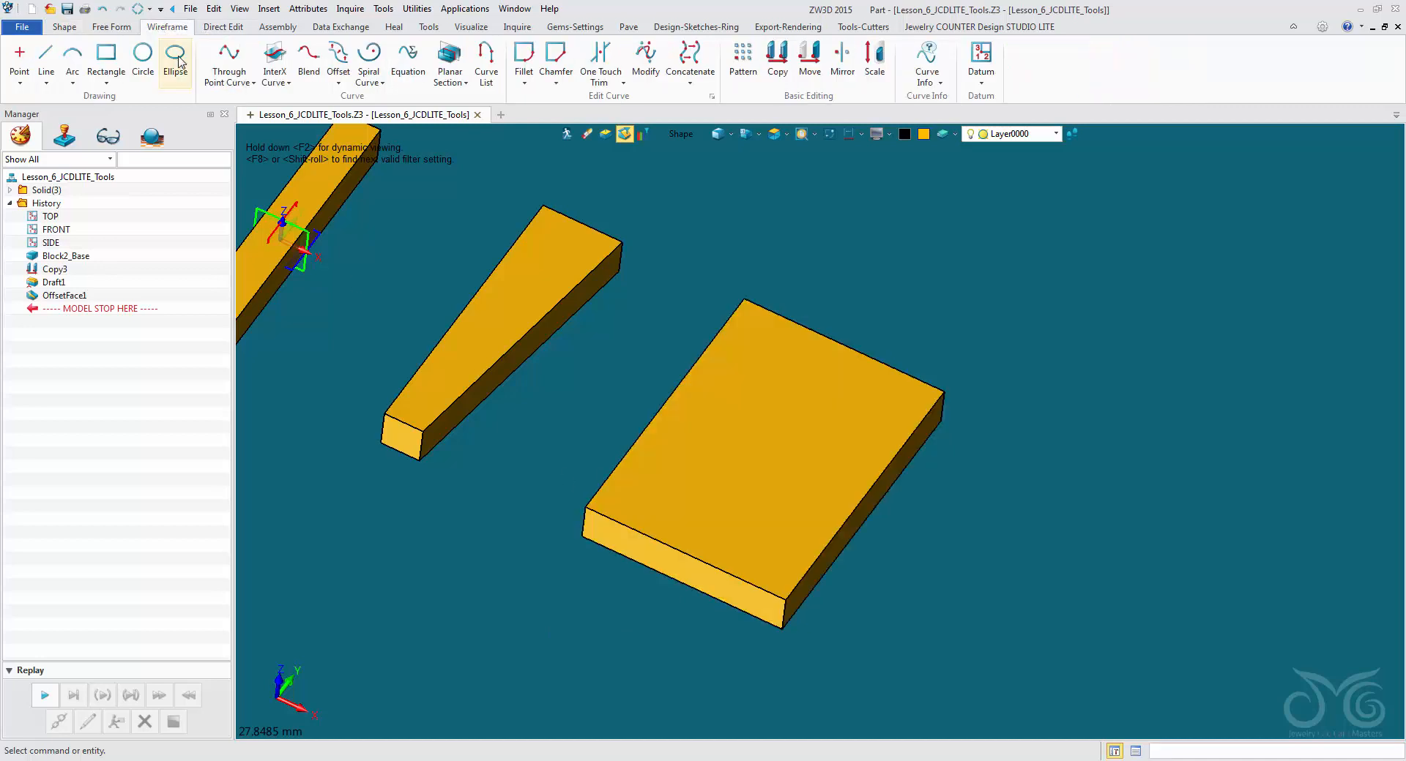
left_click(276, 84)
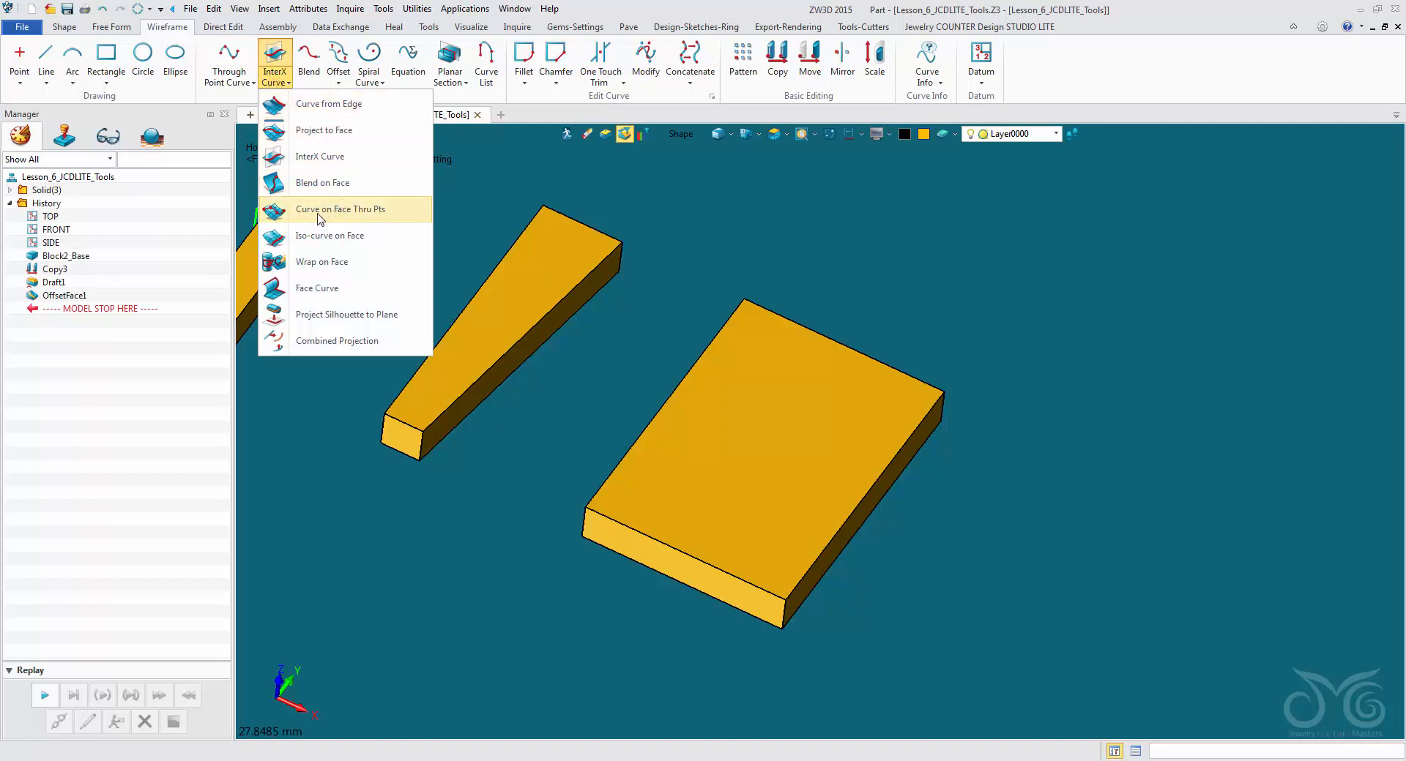
left_click(356, 217)
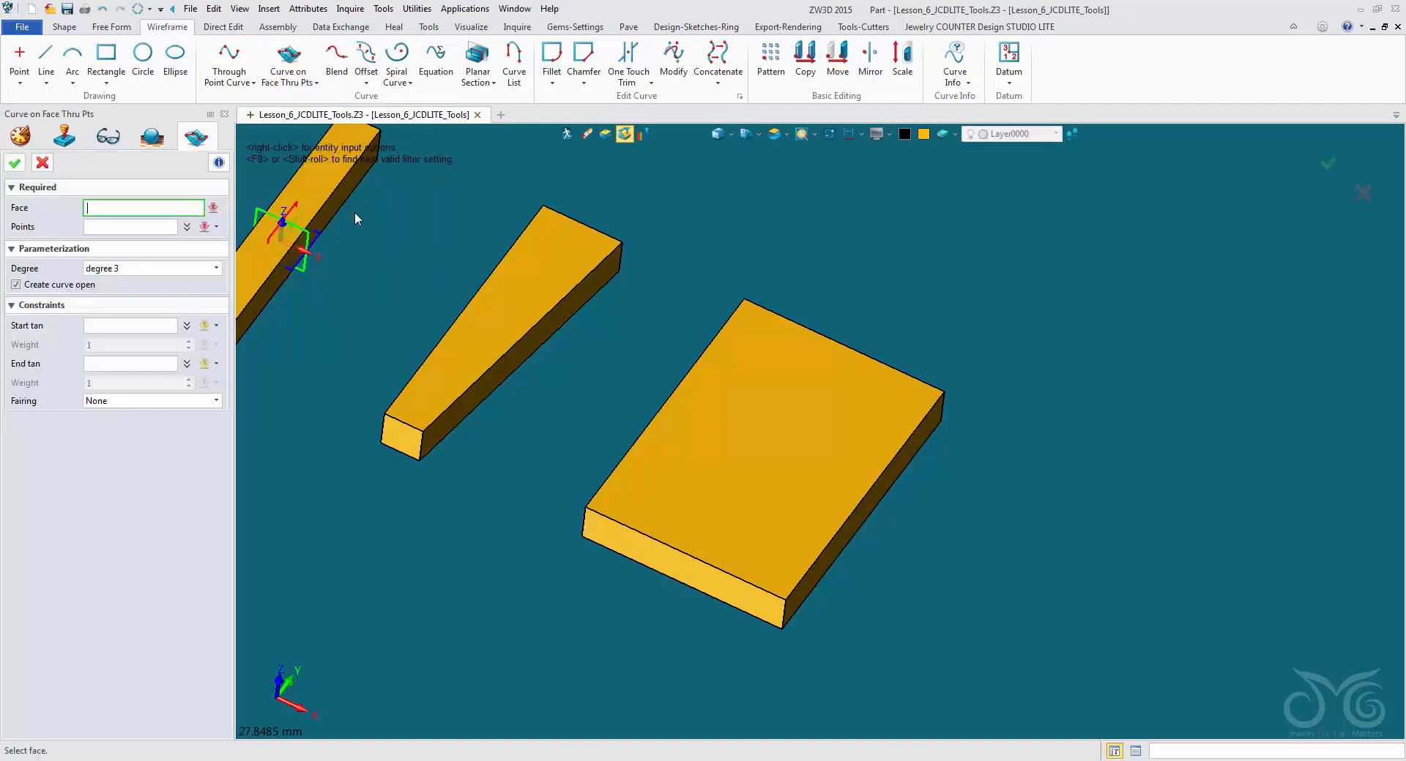
left_click(776, 450)
scroll(762, 432, "up", 3)
left_click(647, 541)
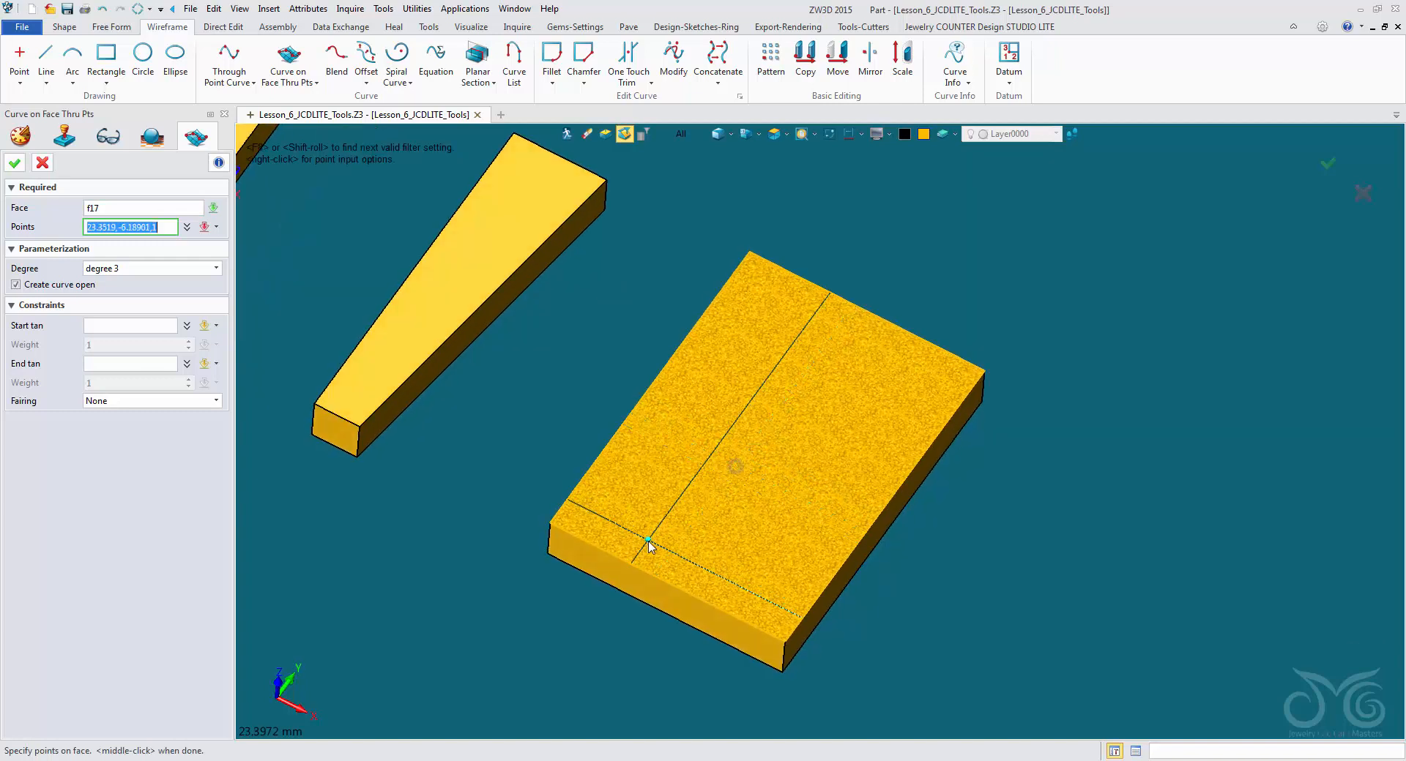
left_click(649, 476)
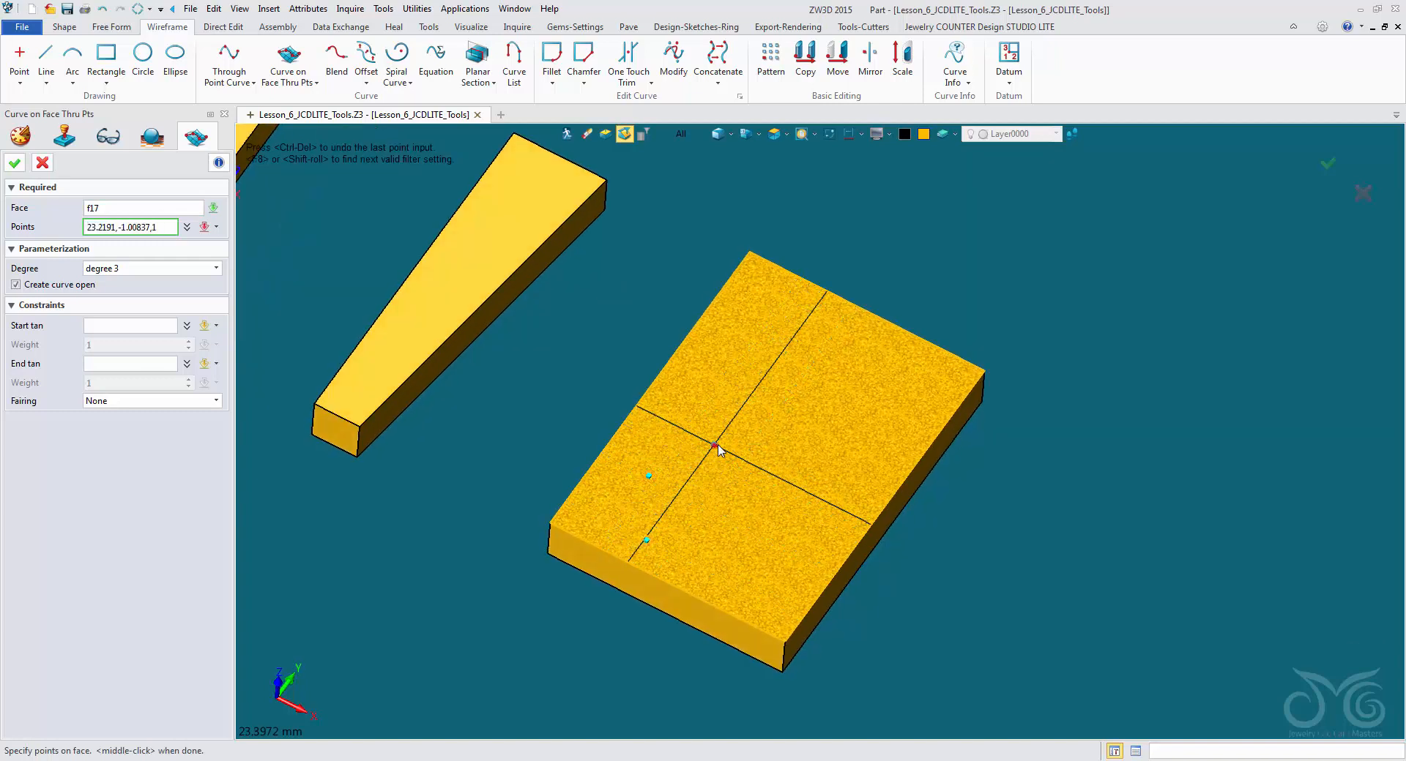
left_click(715, 445)
left_click(778, 396)
left_click(754, 336)
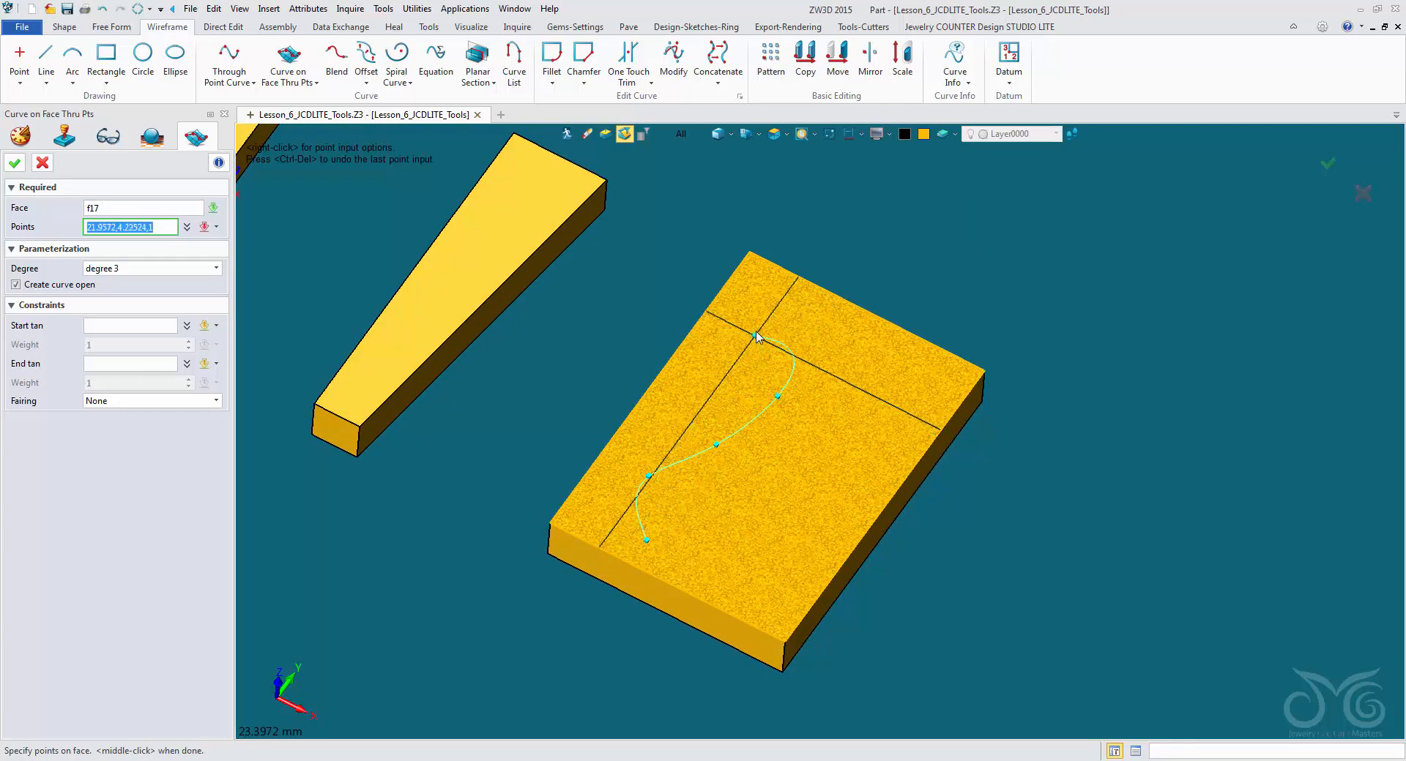
left_click(763, 282)
middle_click(810, 333)
scroll(810, 333, "up", 1)
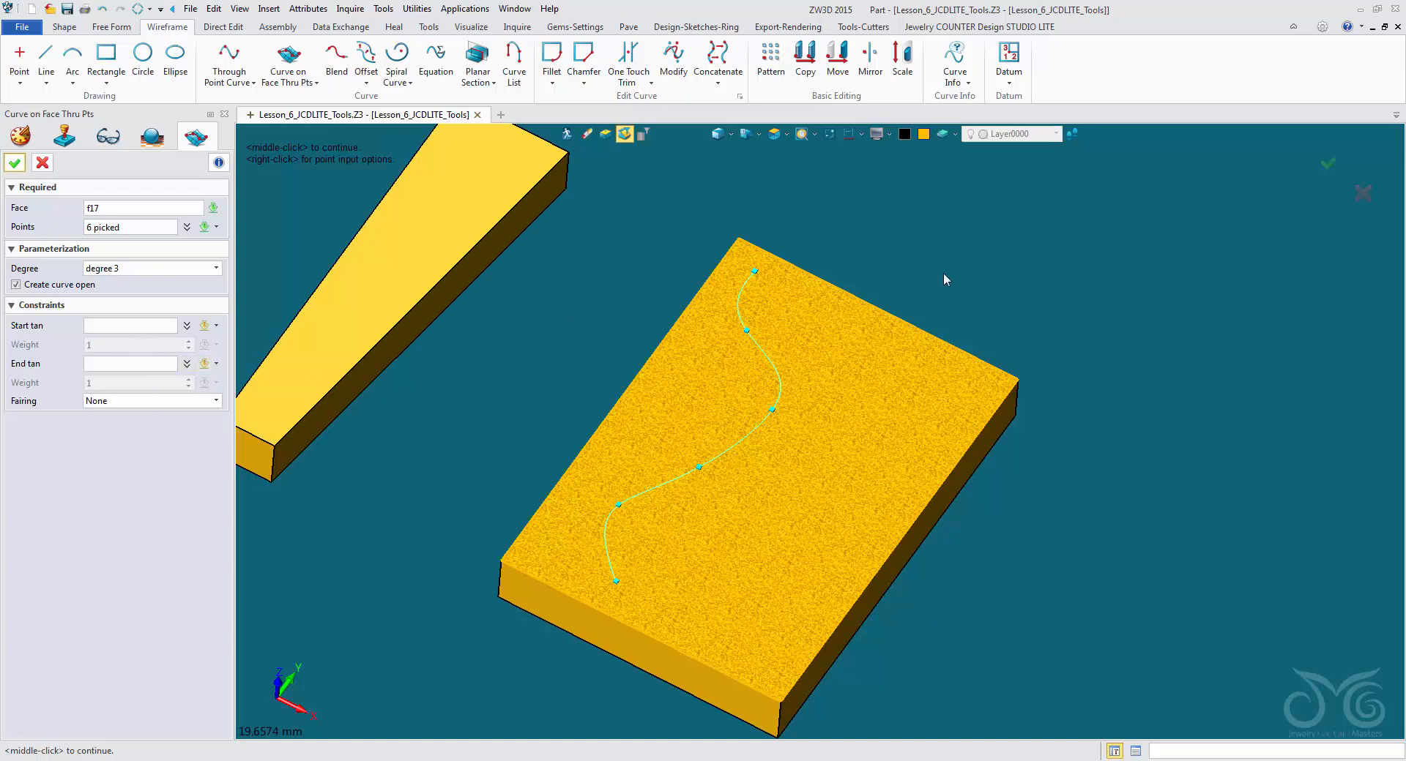
Set the line colour to red and create the six-point curve on the slab
left_click(905, 134)
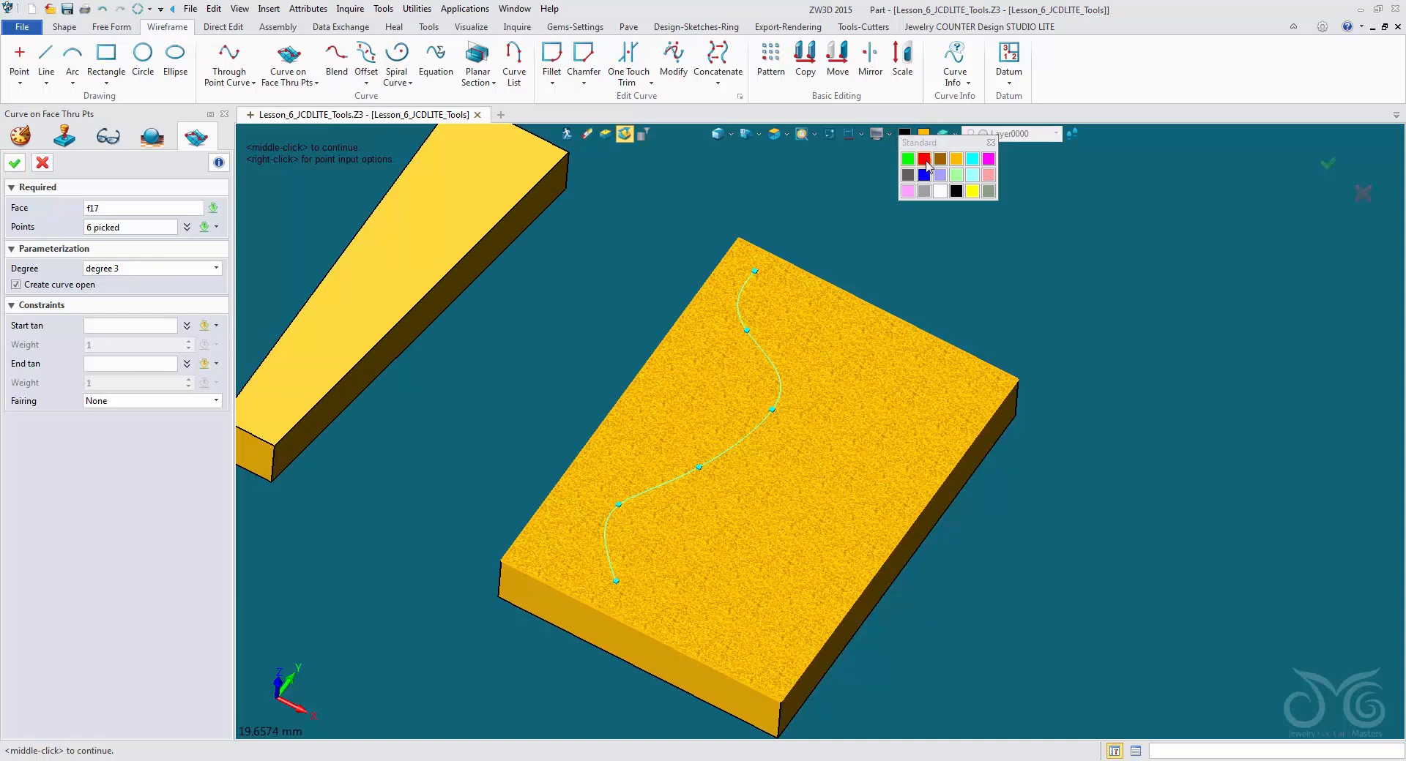
left_click(924, 159)
left_click(15, 162)
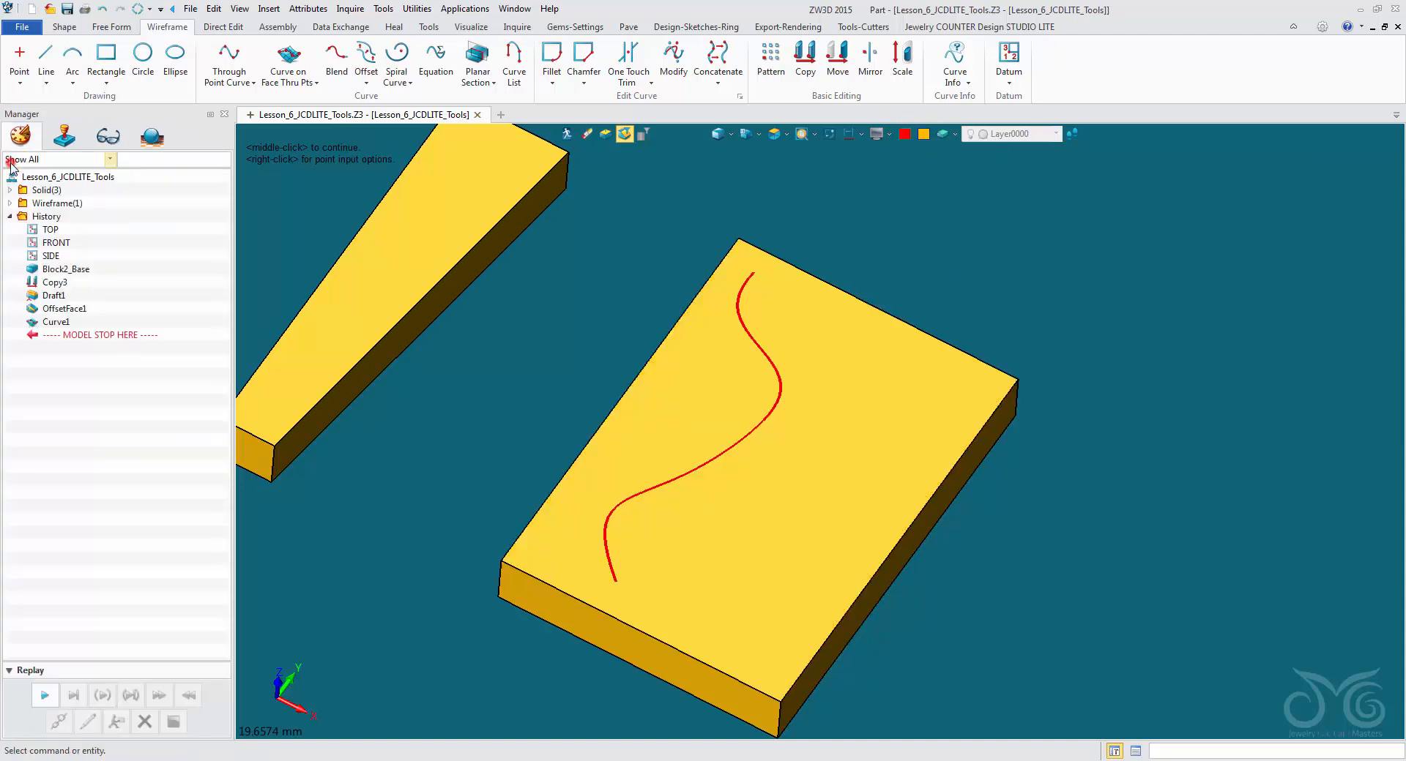
Draw a second wavy curve through seven points on the slab's top face, beside the red curve
middle_click(562, 332)
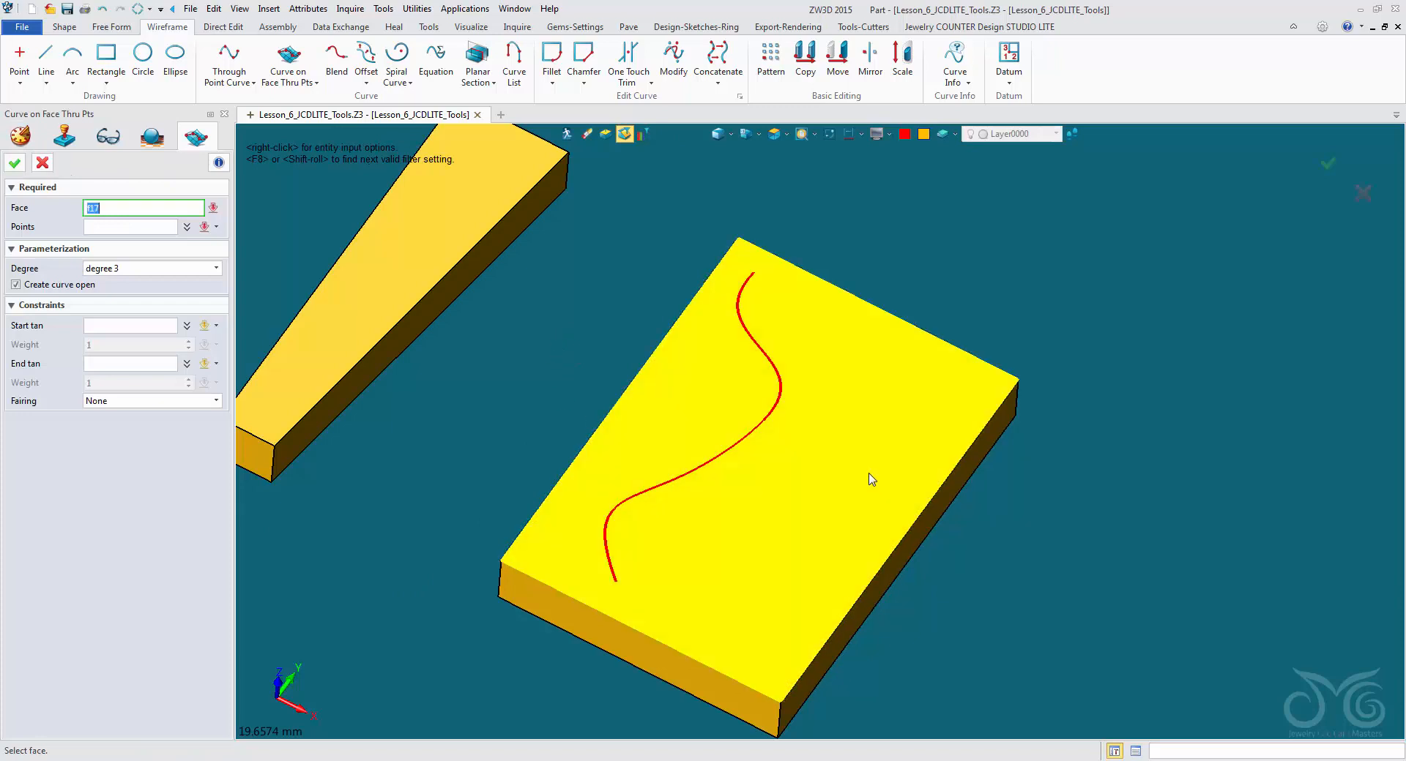
left_click(867, 475)
left_click(930, 370)
left_click(878, 402)
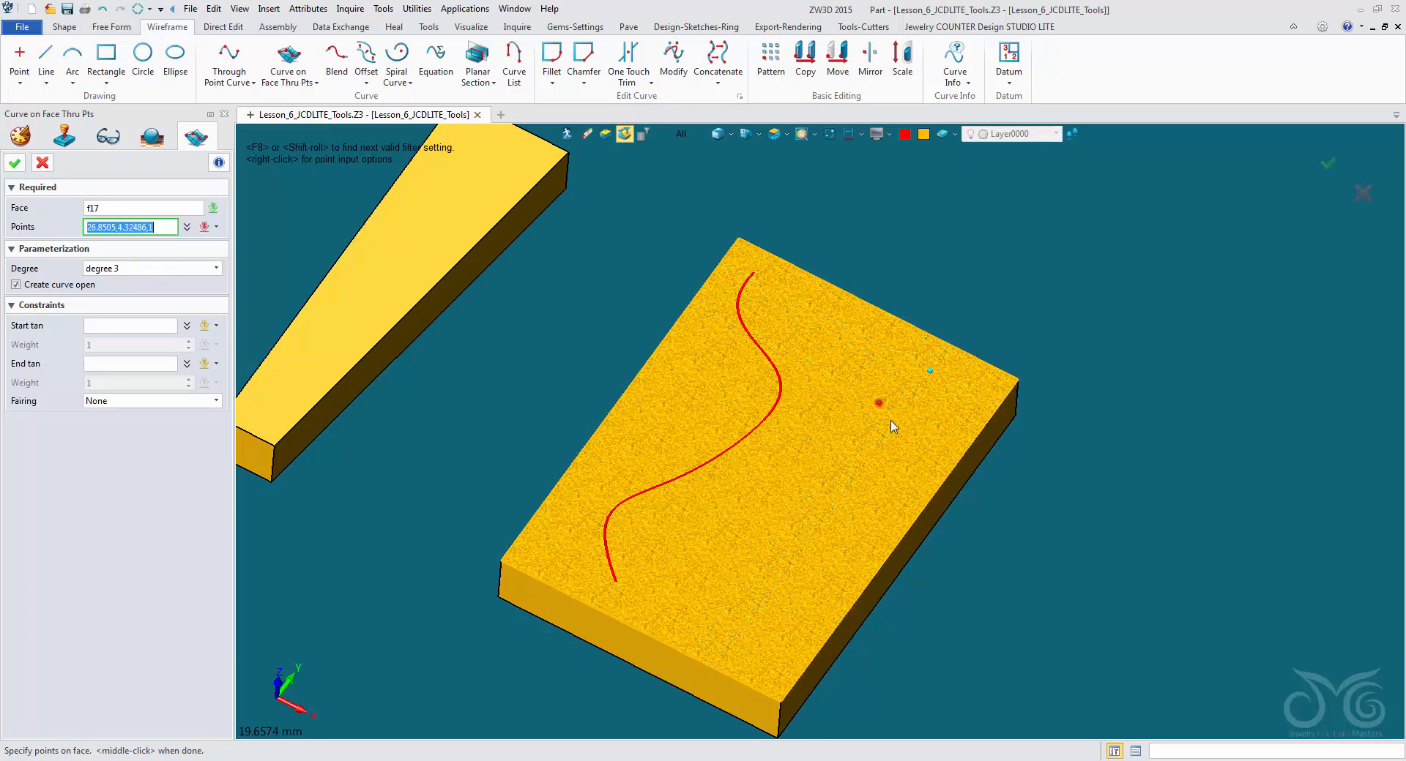
left_click(911, 453)
left_click(852, 496)
left_click(731, 518)
left_click(747, 604)
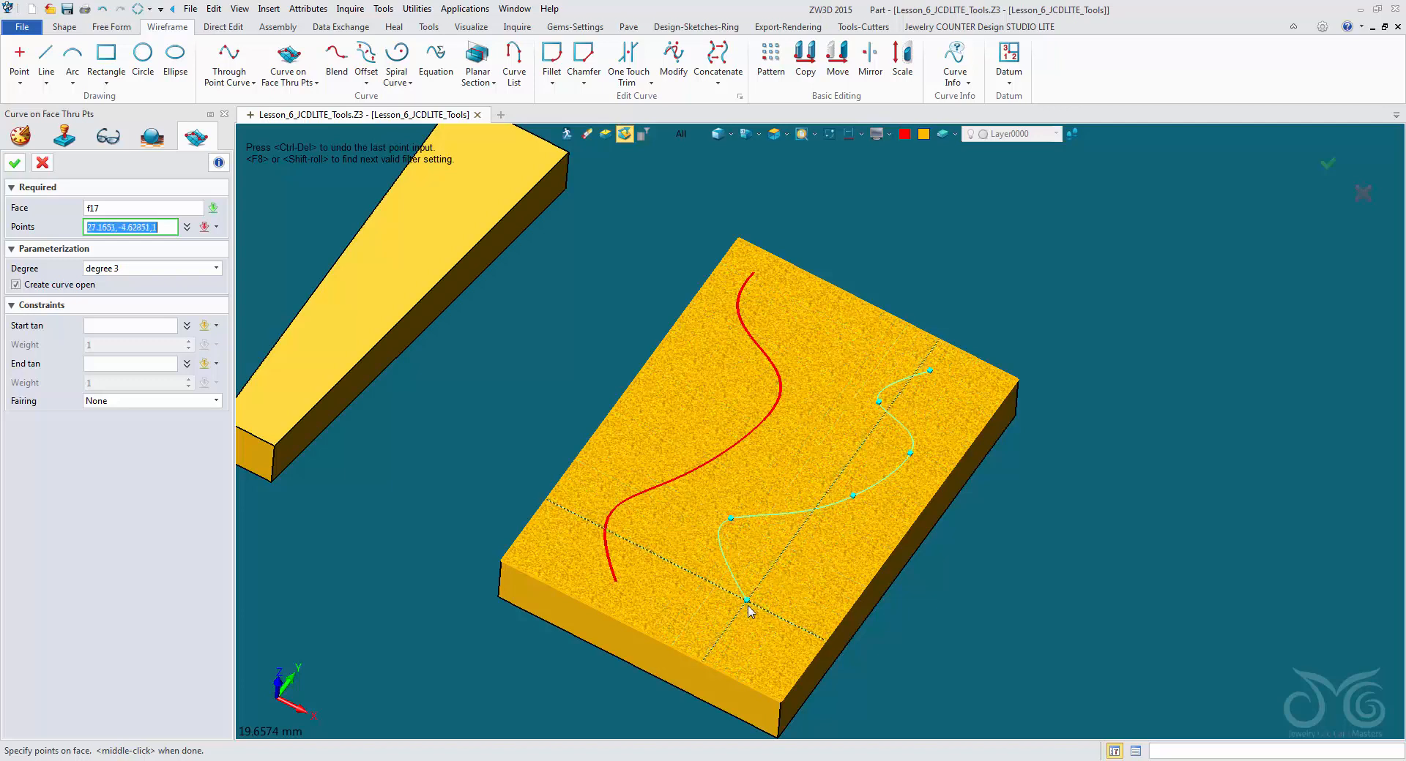
left_click(731, 627)
middle_click(710, 624)
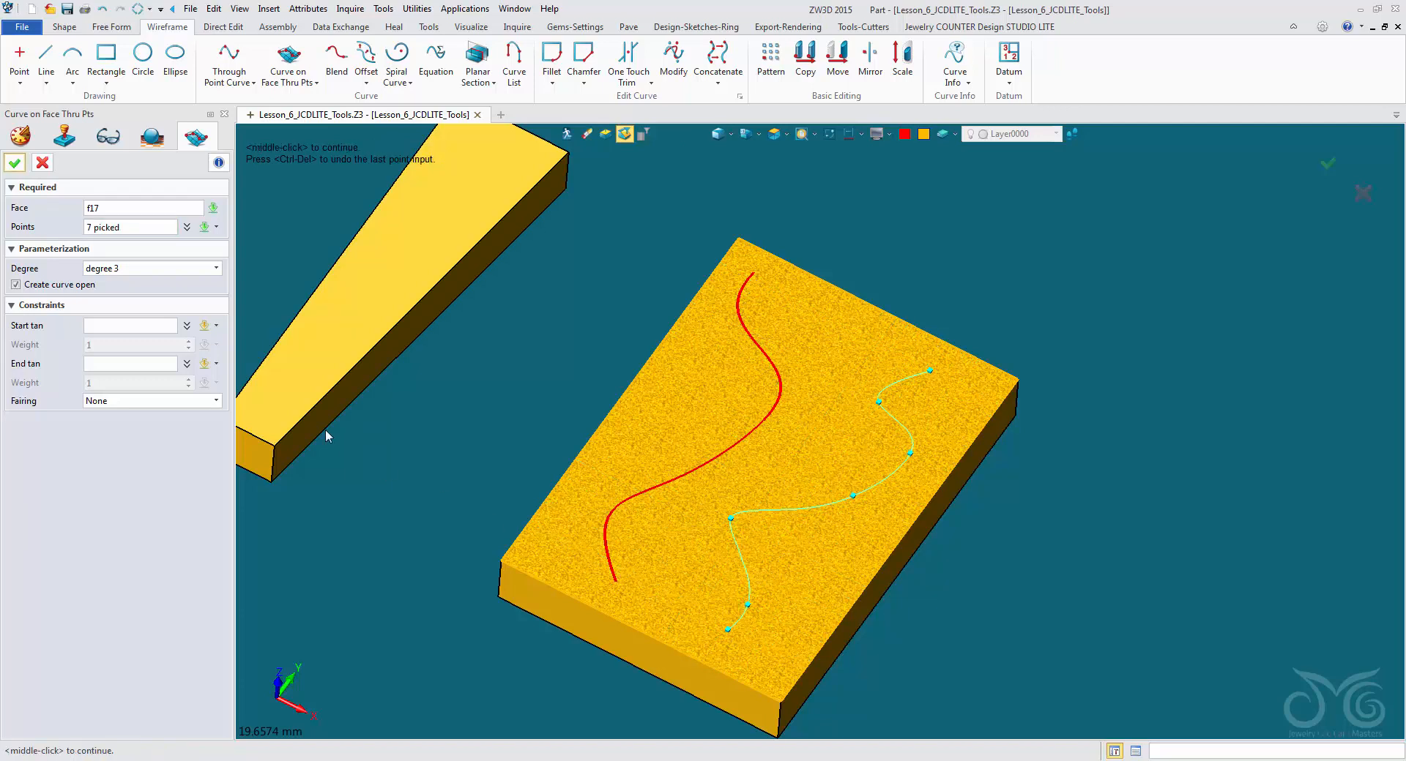
Set the line colour to green and create the seven-point curve, leaving its tangent constraints empty
left_click(144, 330)
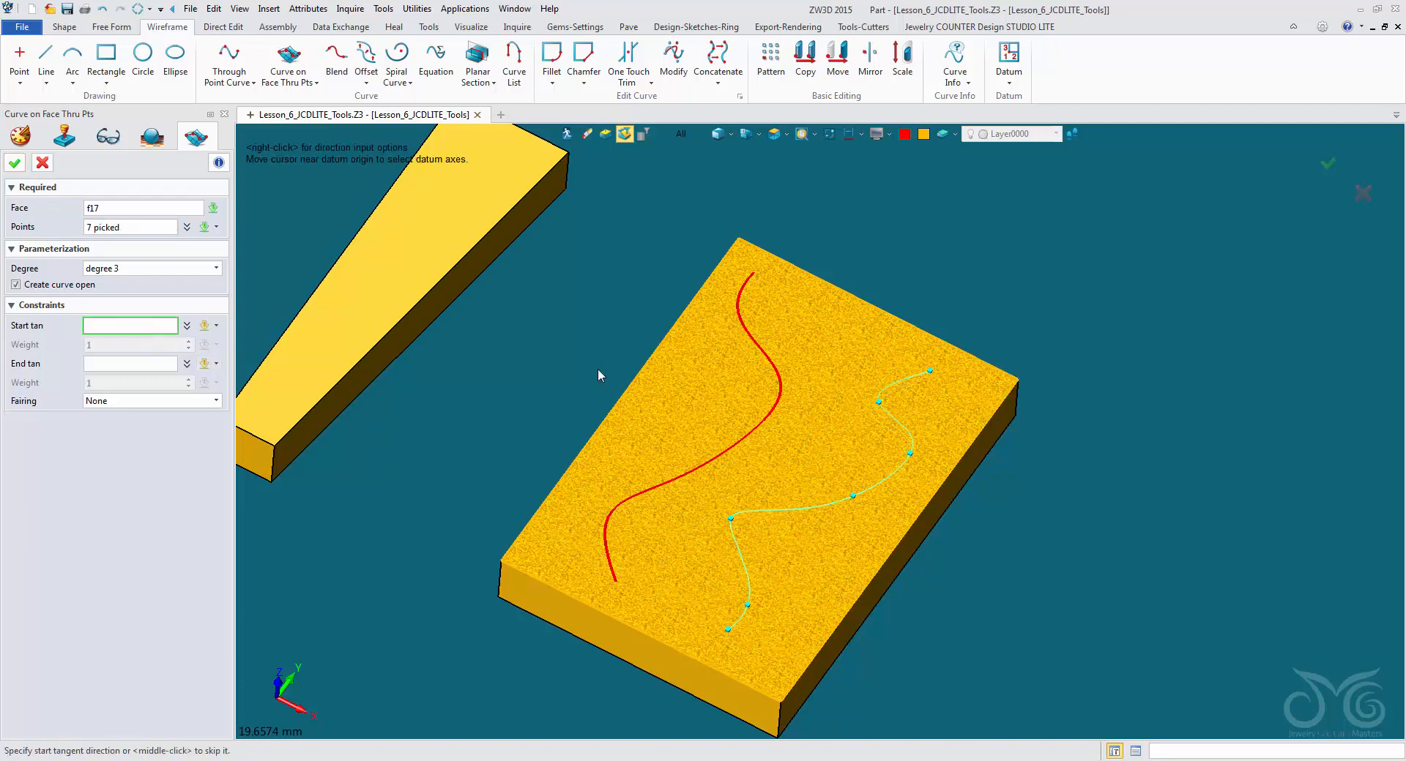
left_click(905, 134)
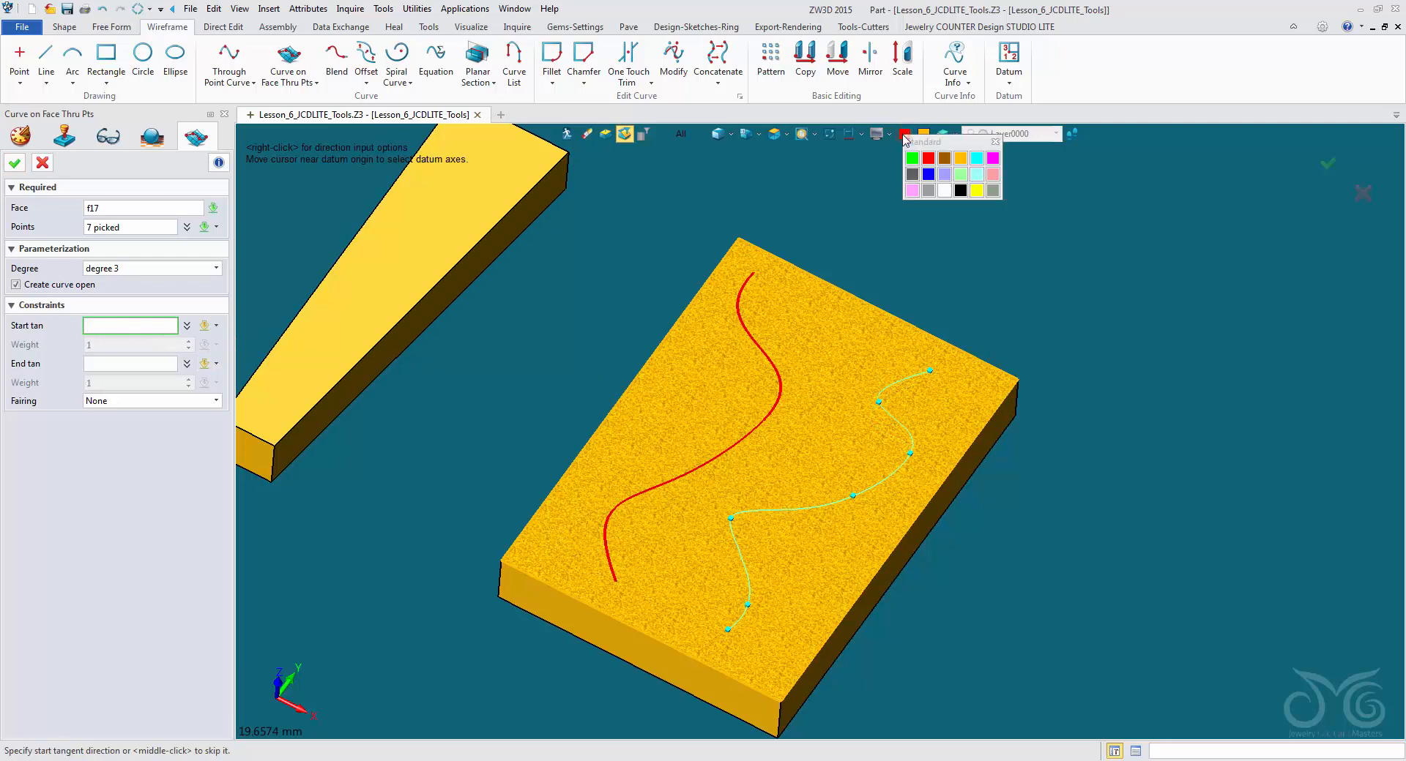
left_click(911, 159)
left_click(13, 161)
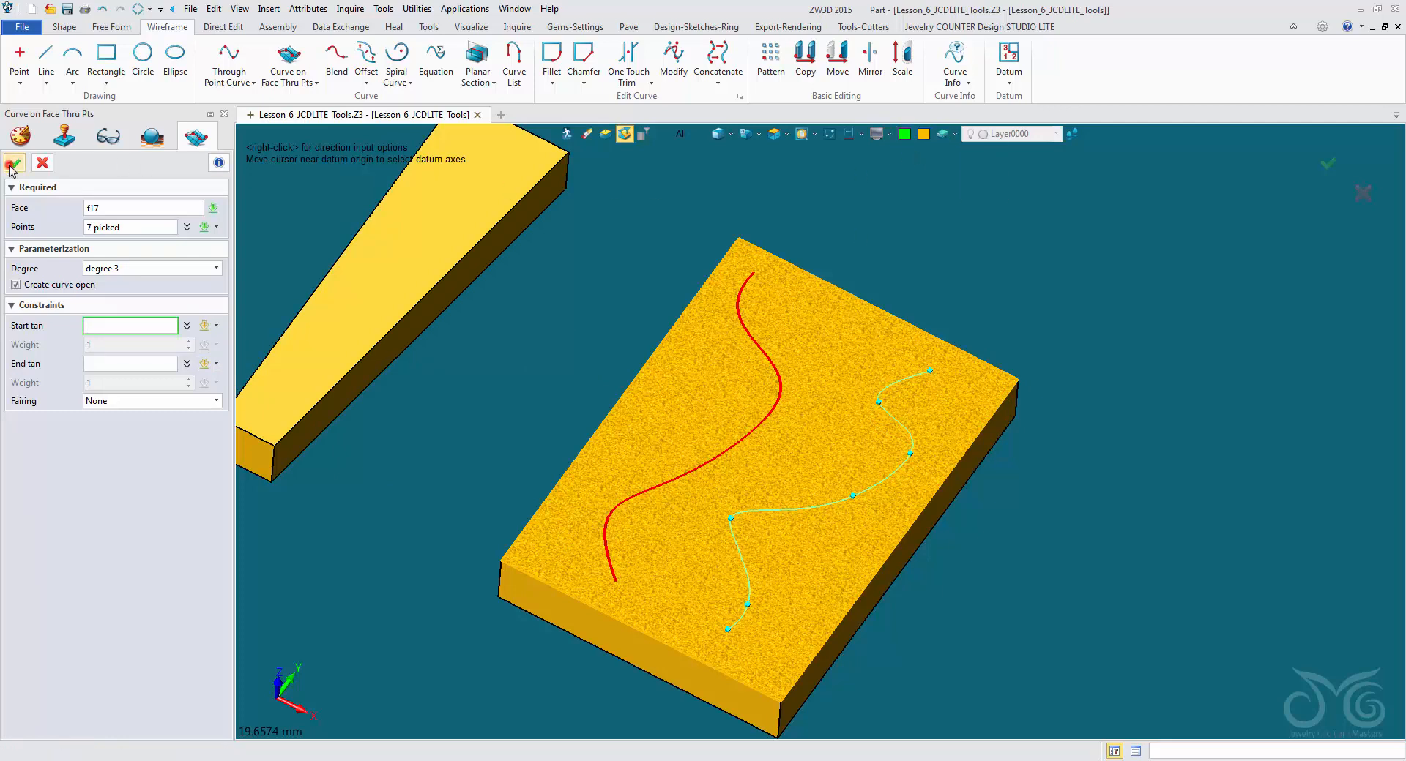
Start a Uniform Gem Array and set its gemstone material to Diamond-Blue
scroll(495, 482, "down", 5)
middle_click_drag(564, 490, 659, 410)
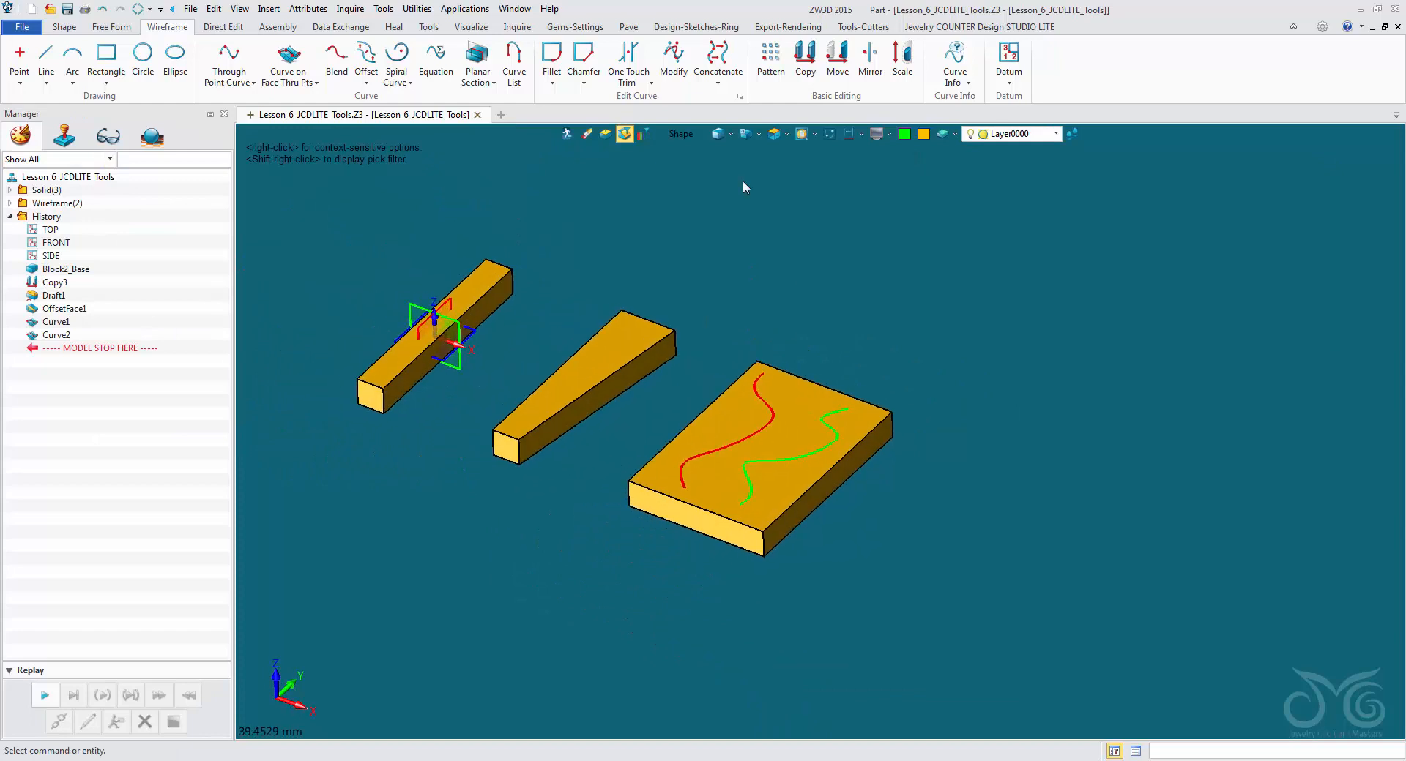
left_click(627, 27)
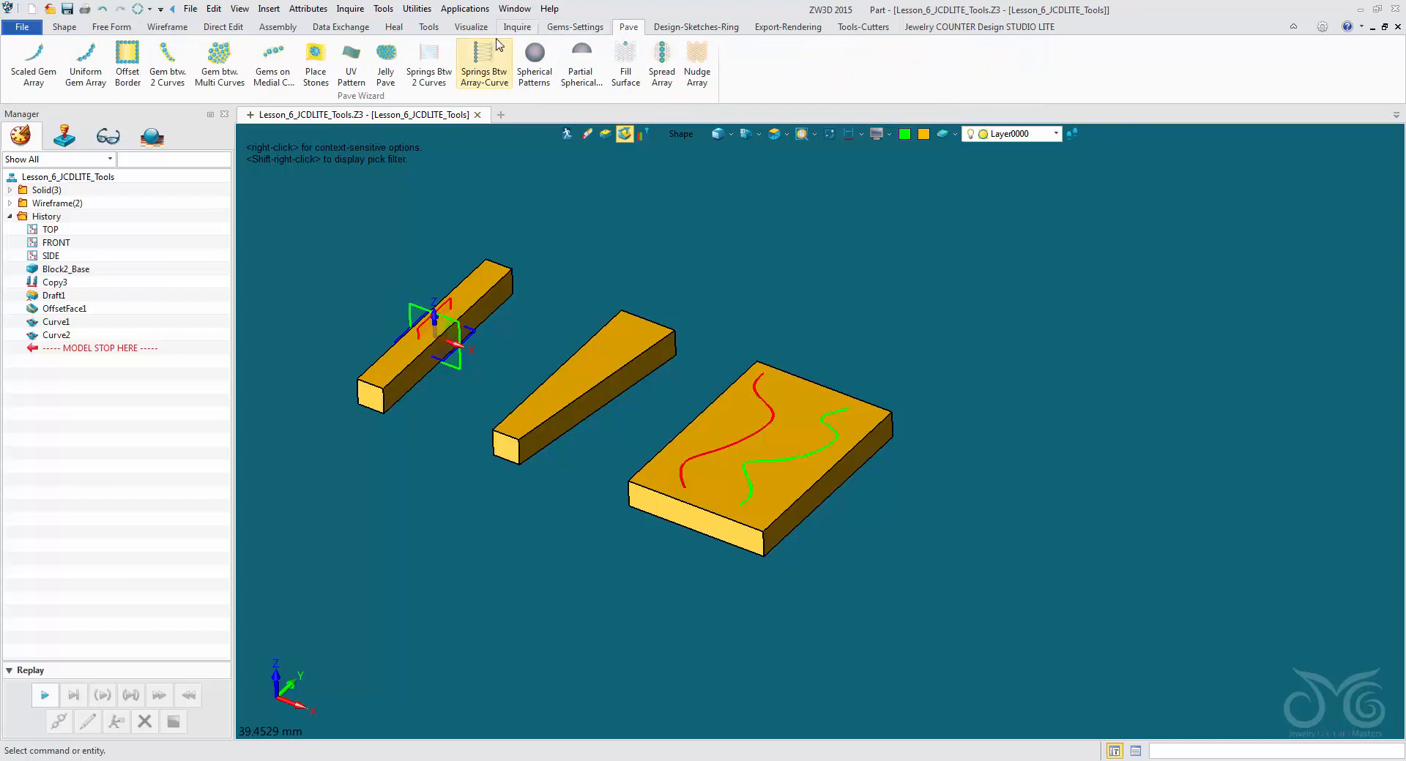
left_click(83, 62)
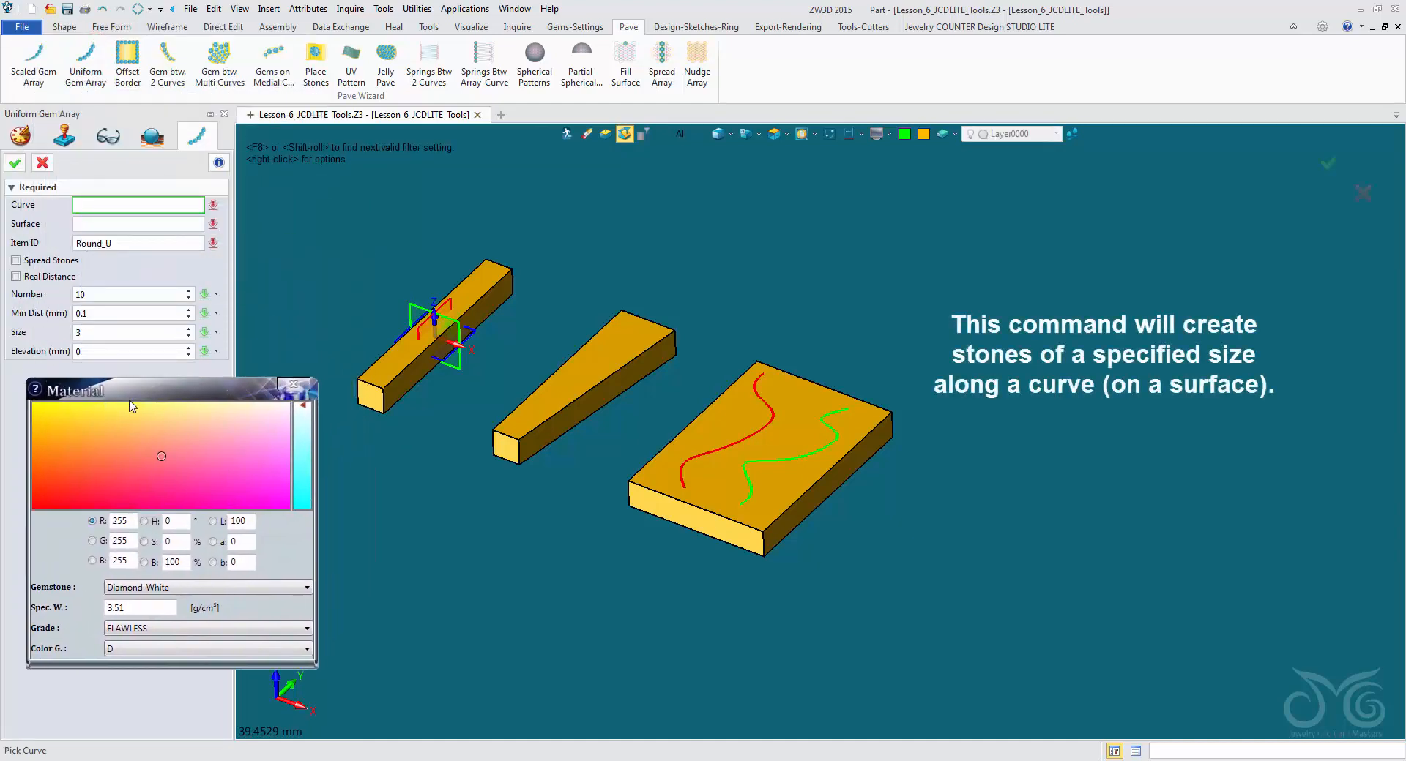
left_click_drag(176, 394, 197, 416)
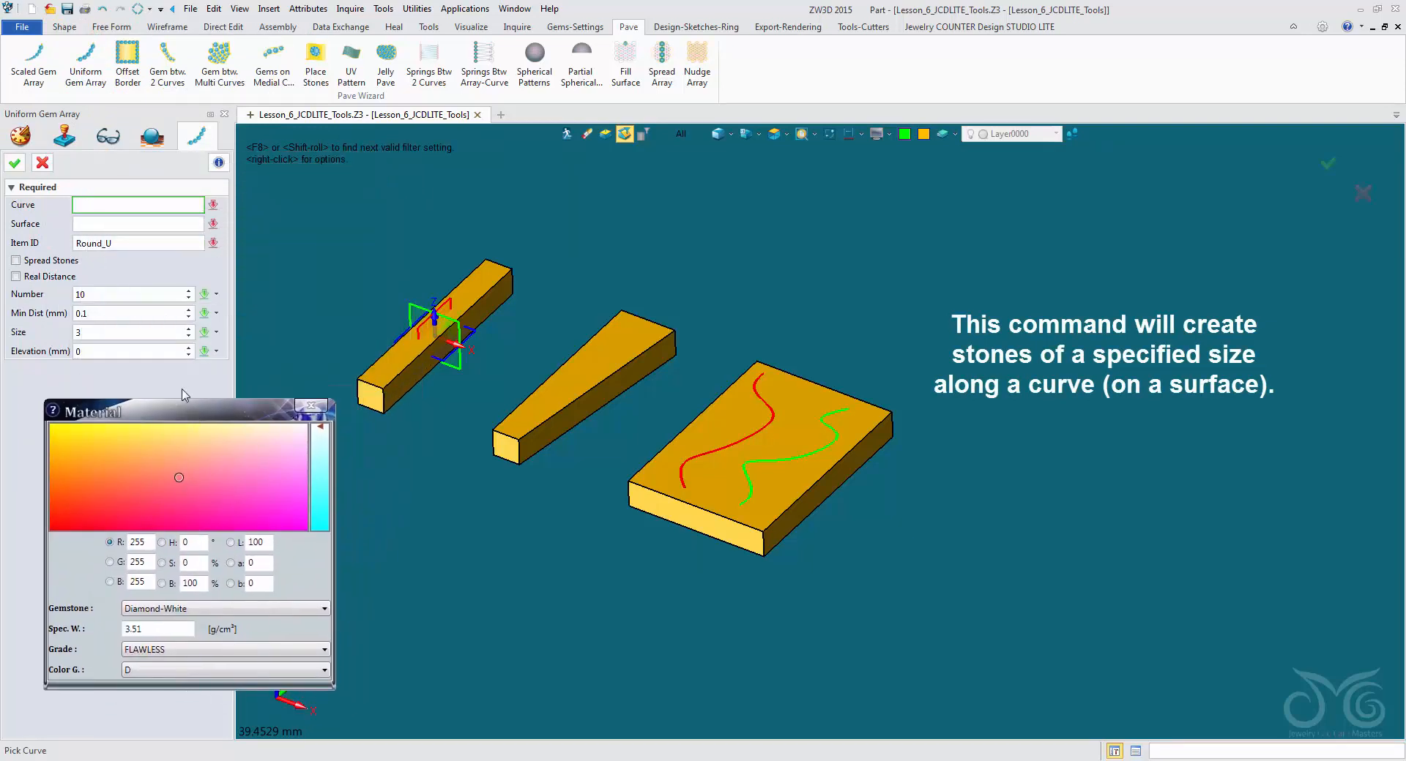
left_click(230, 610)
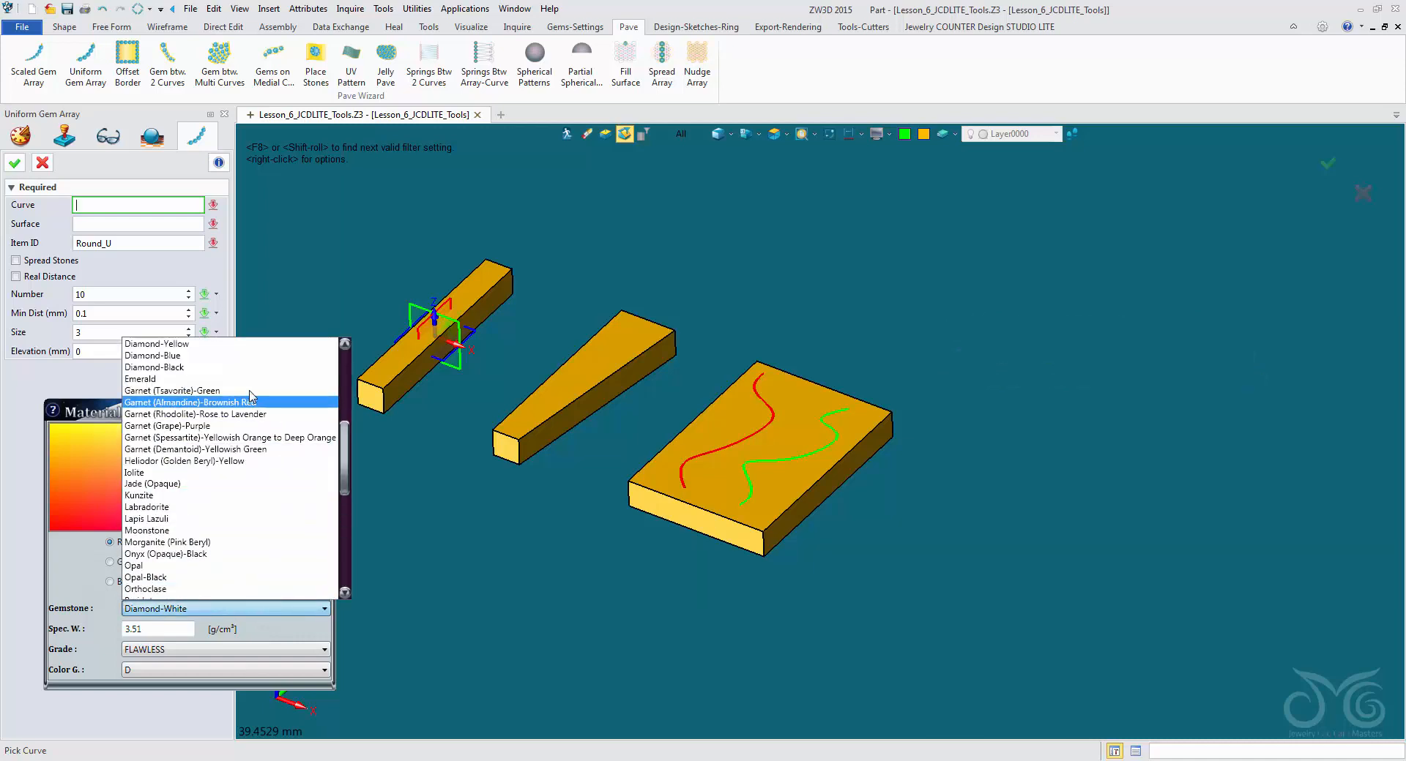
left_click(244, 355)
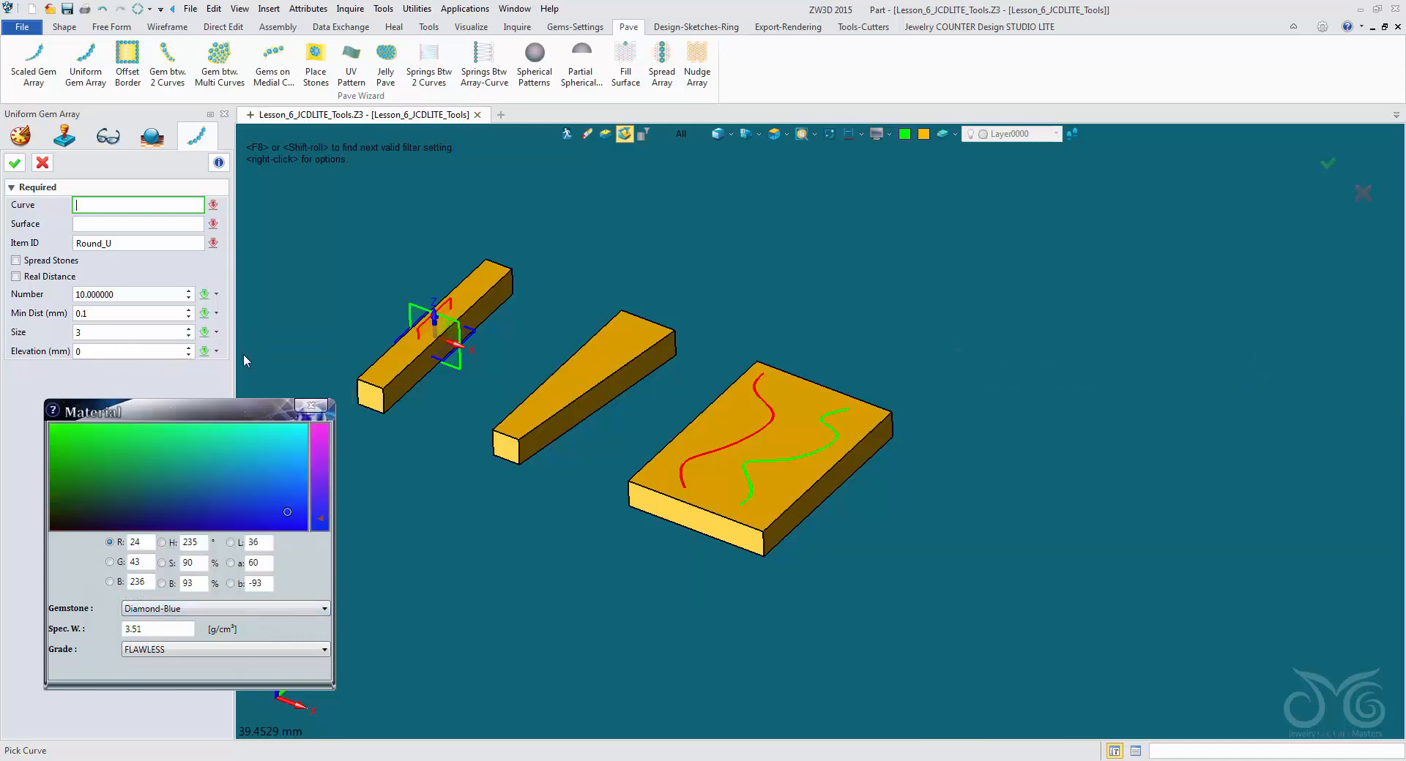
left_click(310, 406)
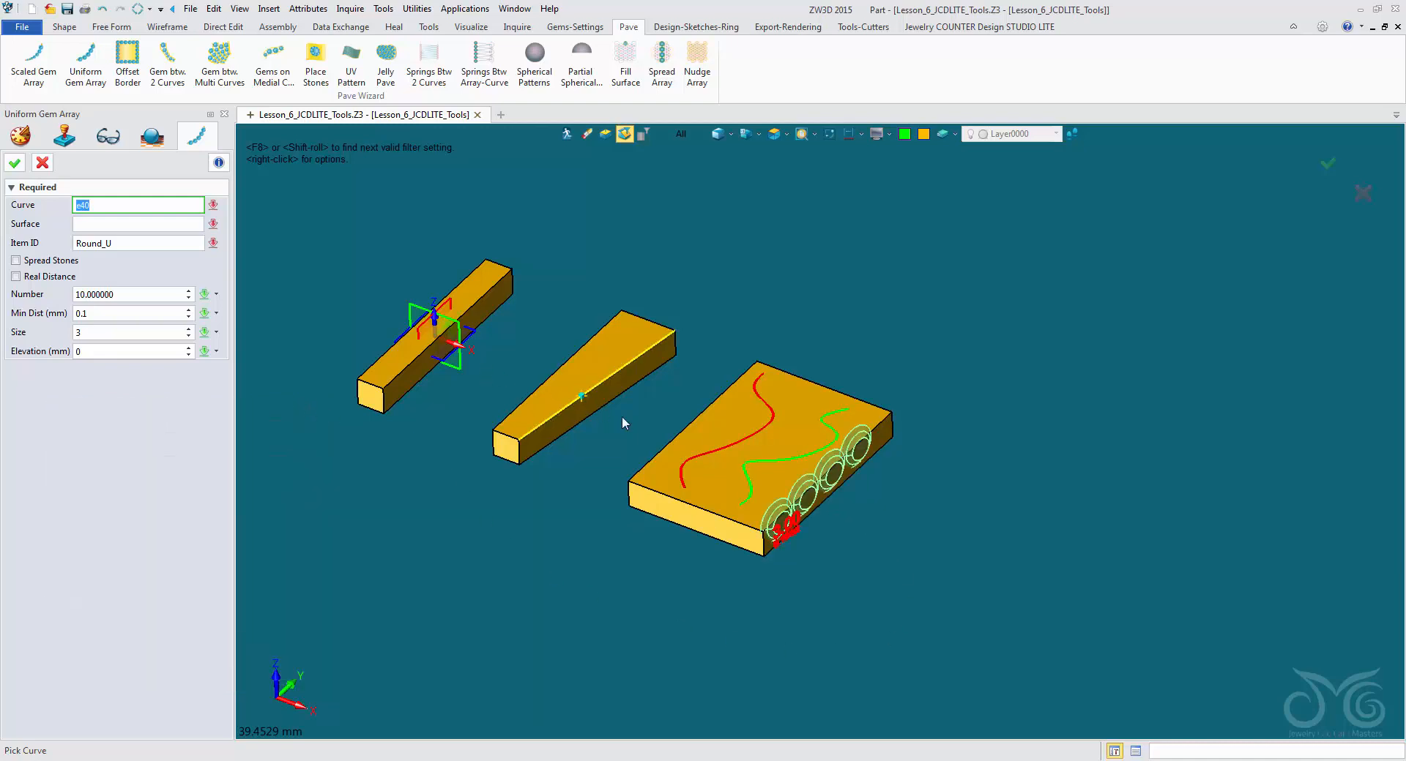
Choose the green curve as the gem array's path and the slab's top face as its surface
scroll(632, 437, "up", 3)
scroll(633, 436, "up", 1)
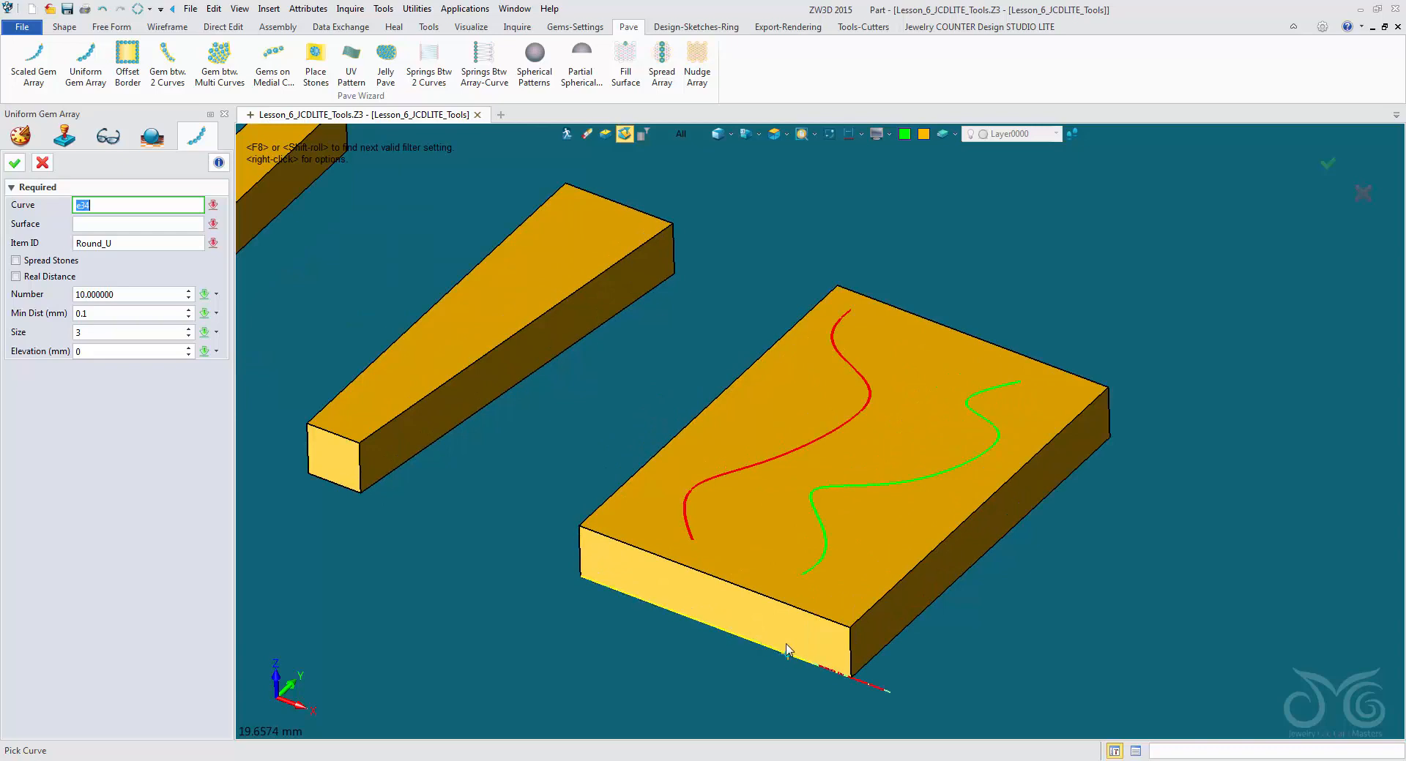
left_click(829, 545)
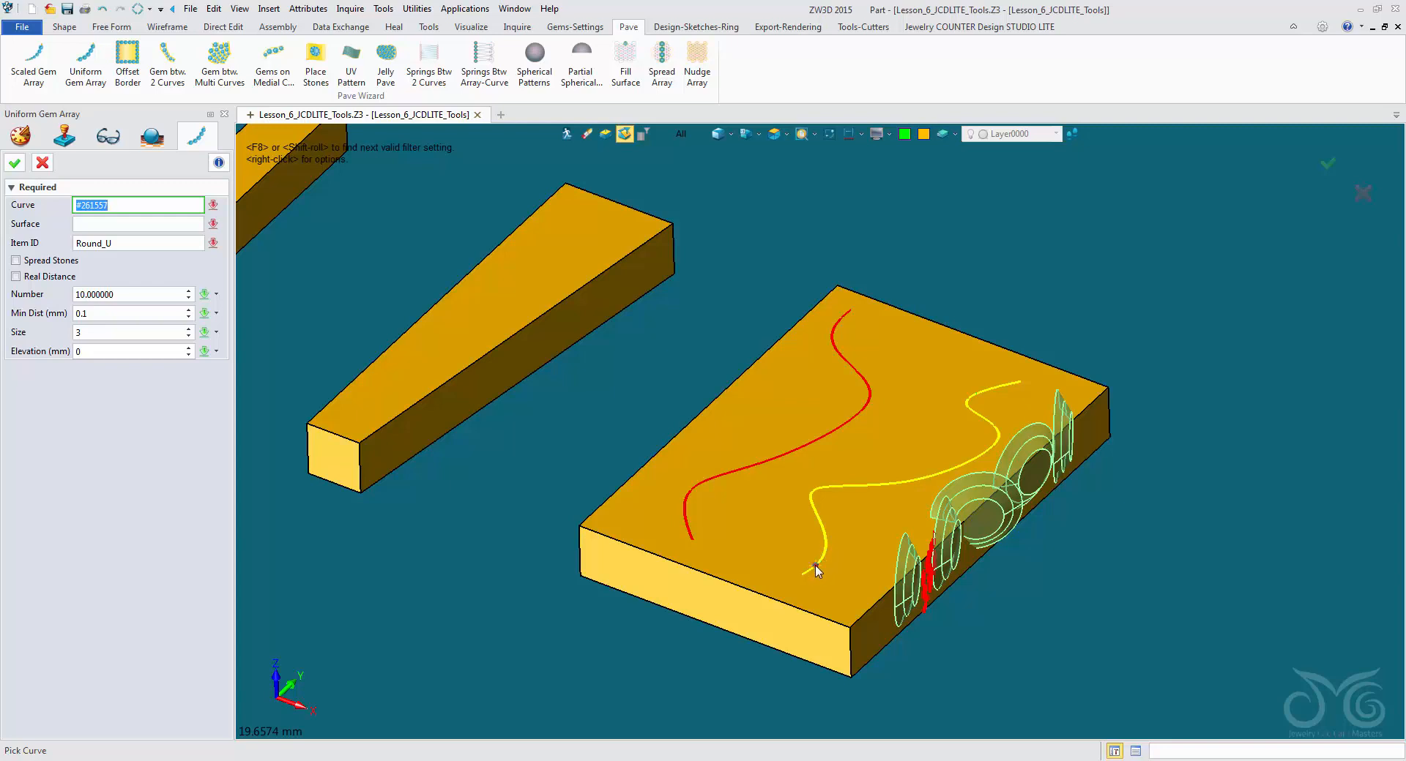
middle_click(817, 571)
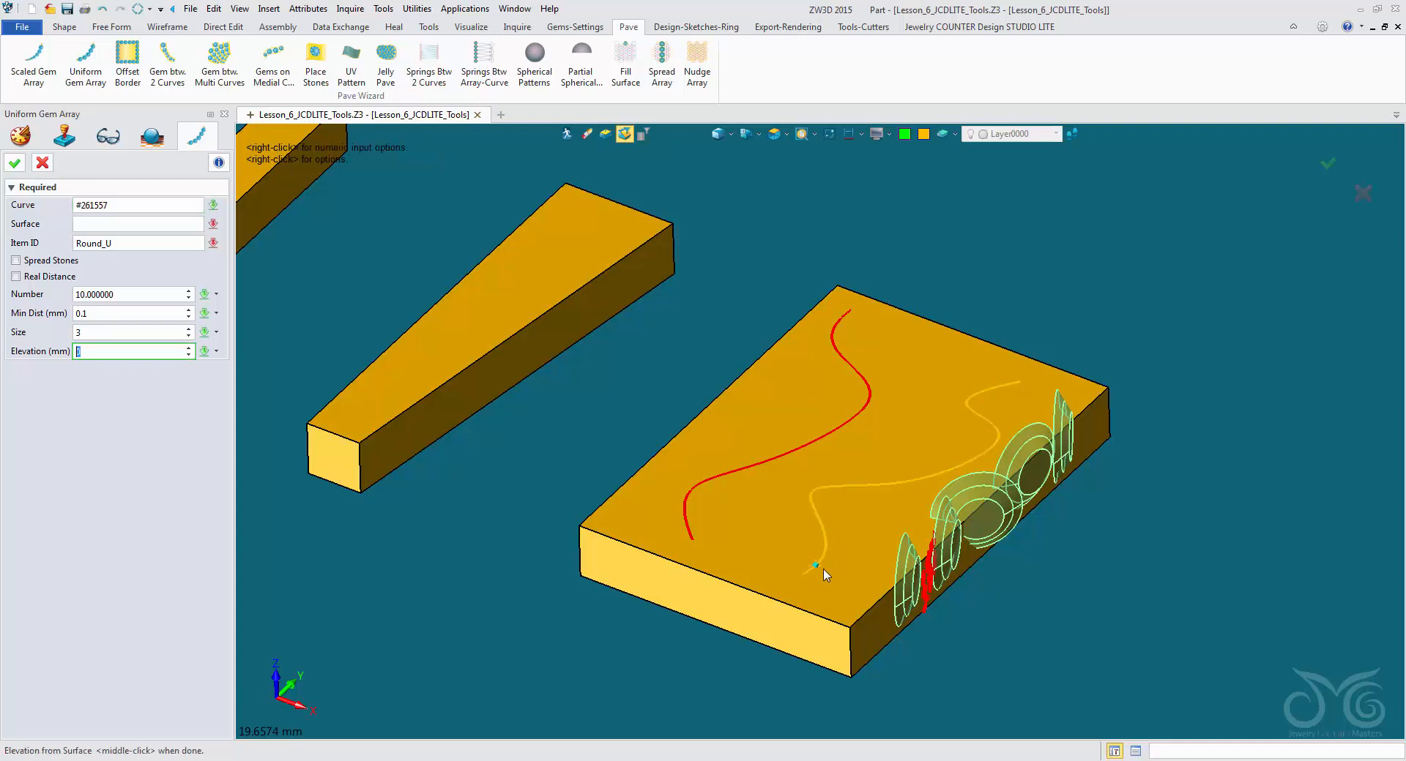
left_click(182, 229)
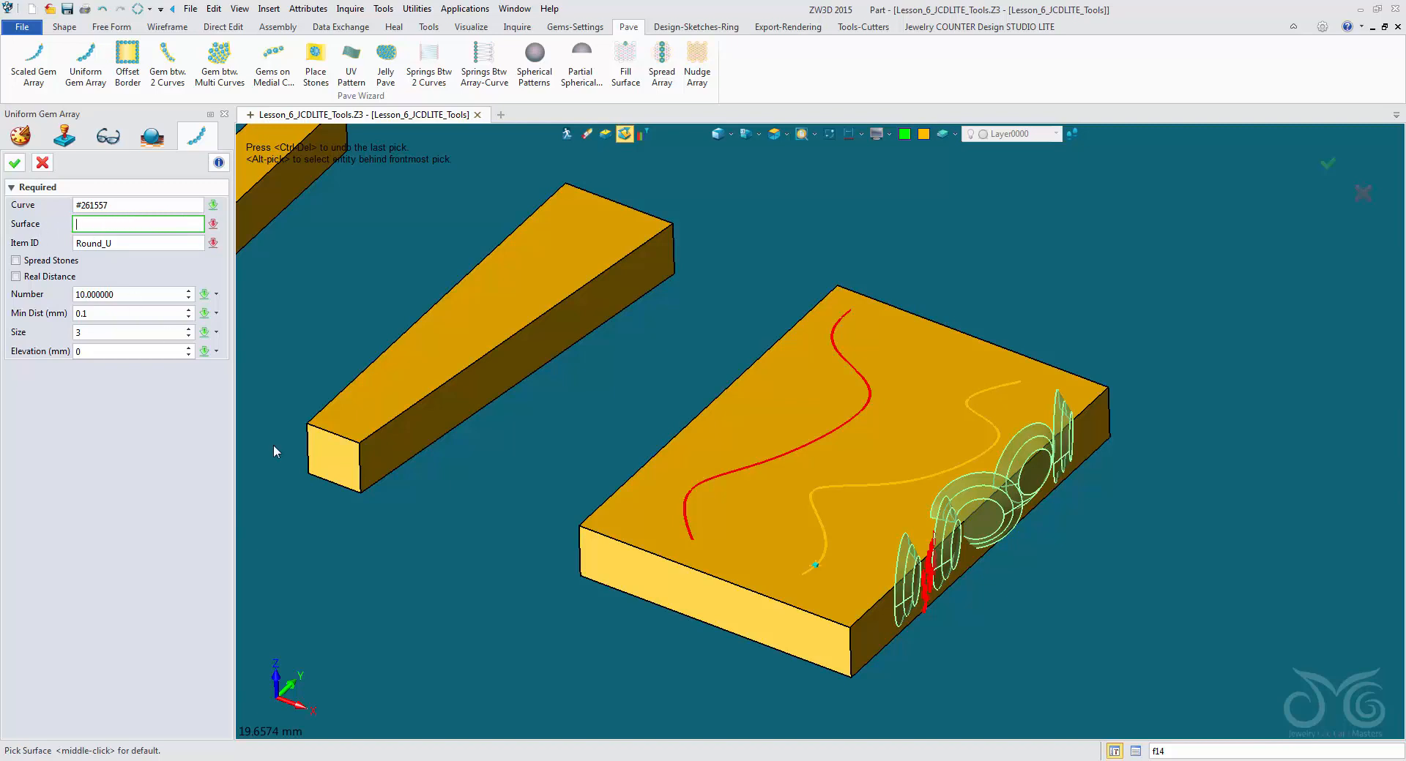
left_click(779, 570)
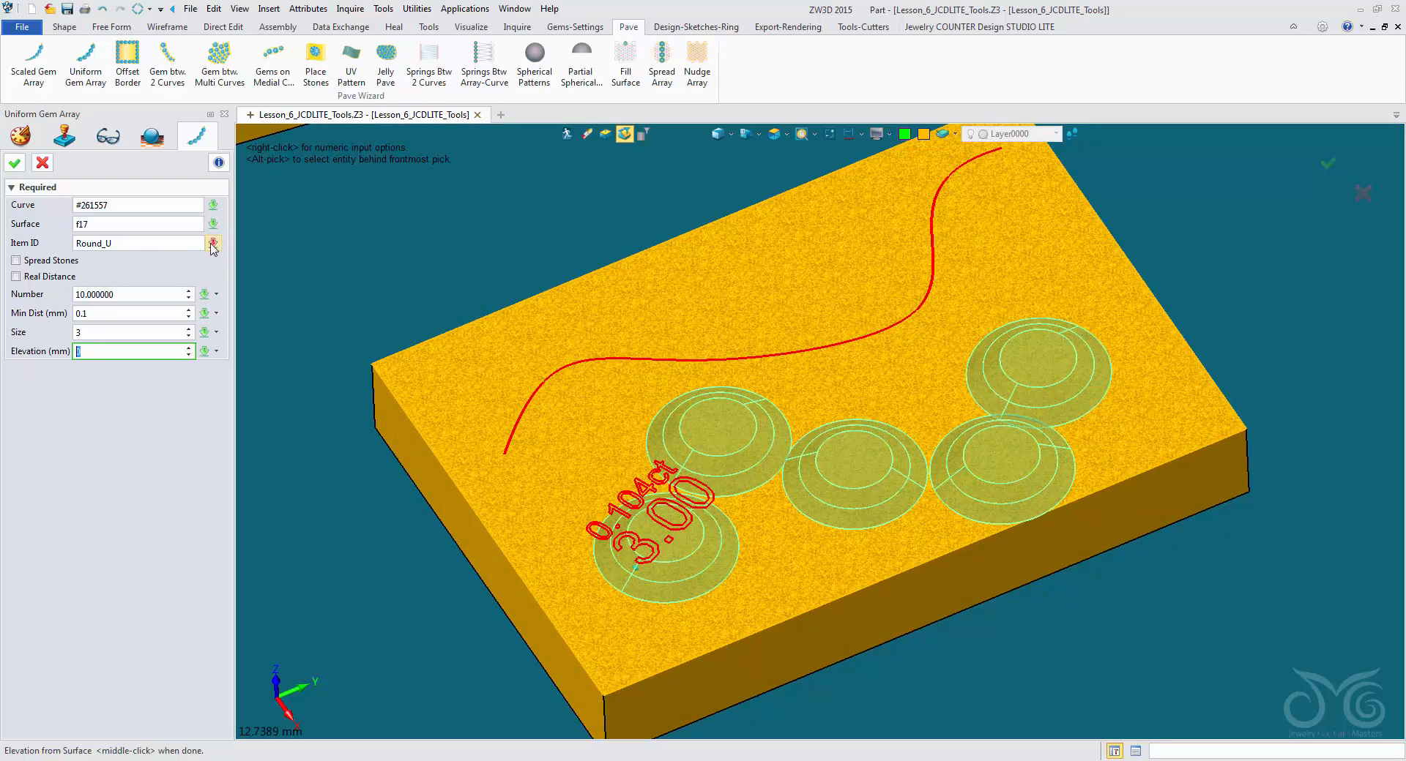
Set the gemstone material of the Round_U item to Diamond-Blue and close the material settings
double_click(191, 244)
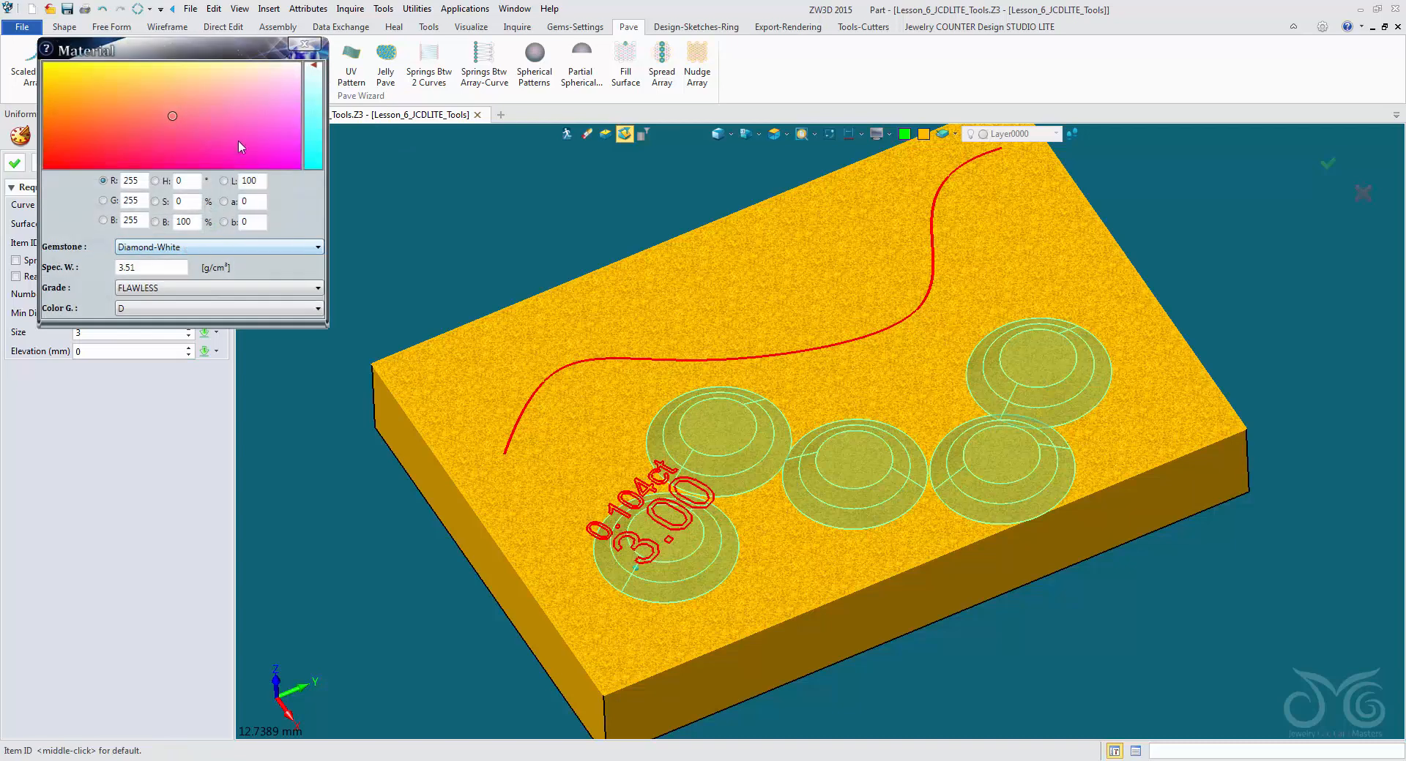
left_click(211, 248)
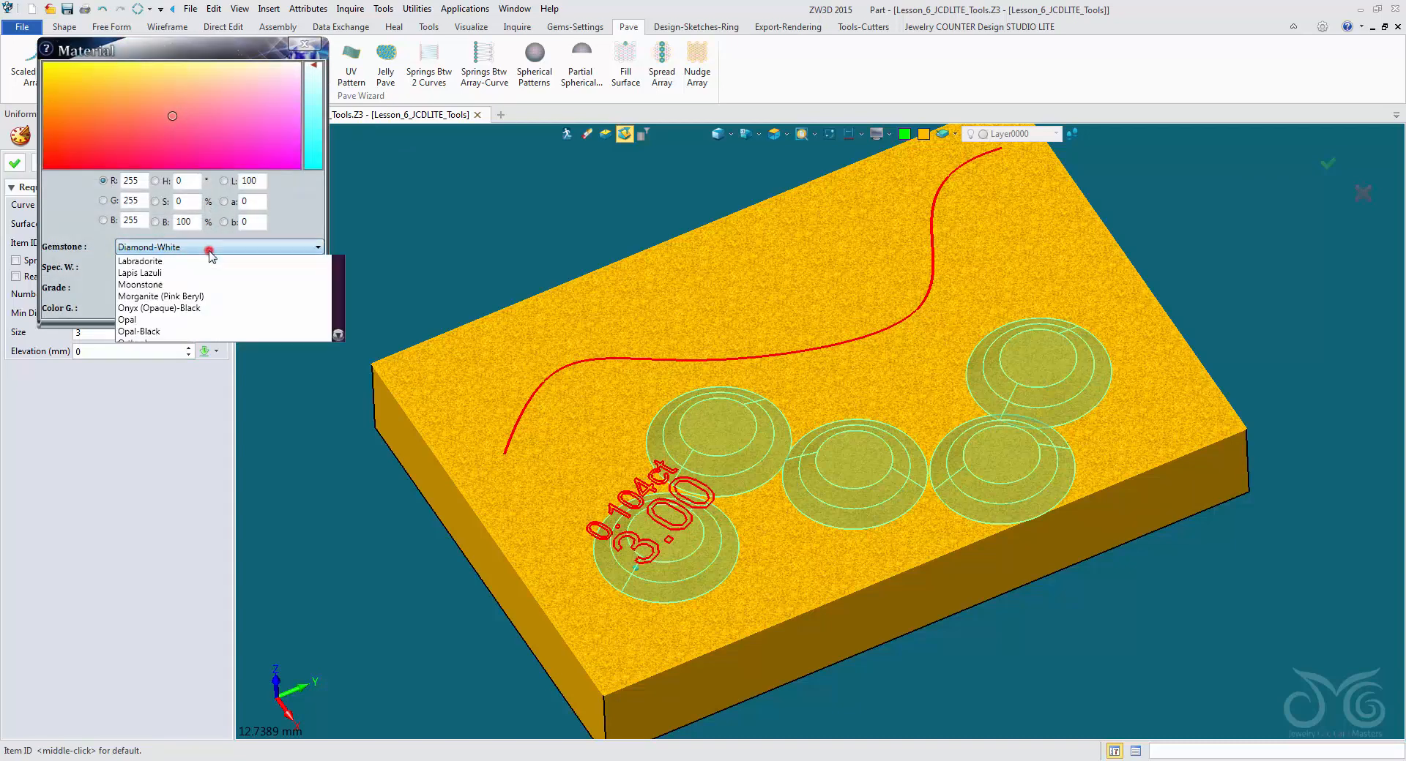
left_click(209, 285)
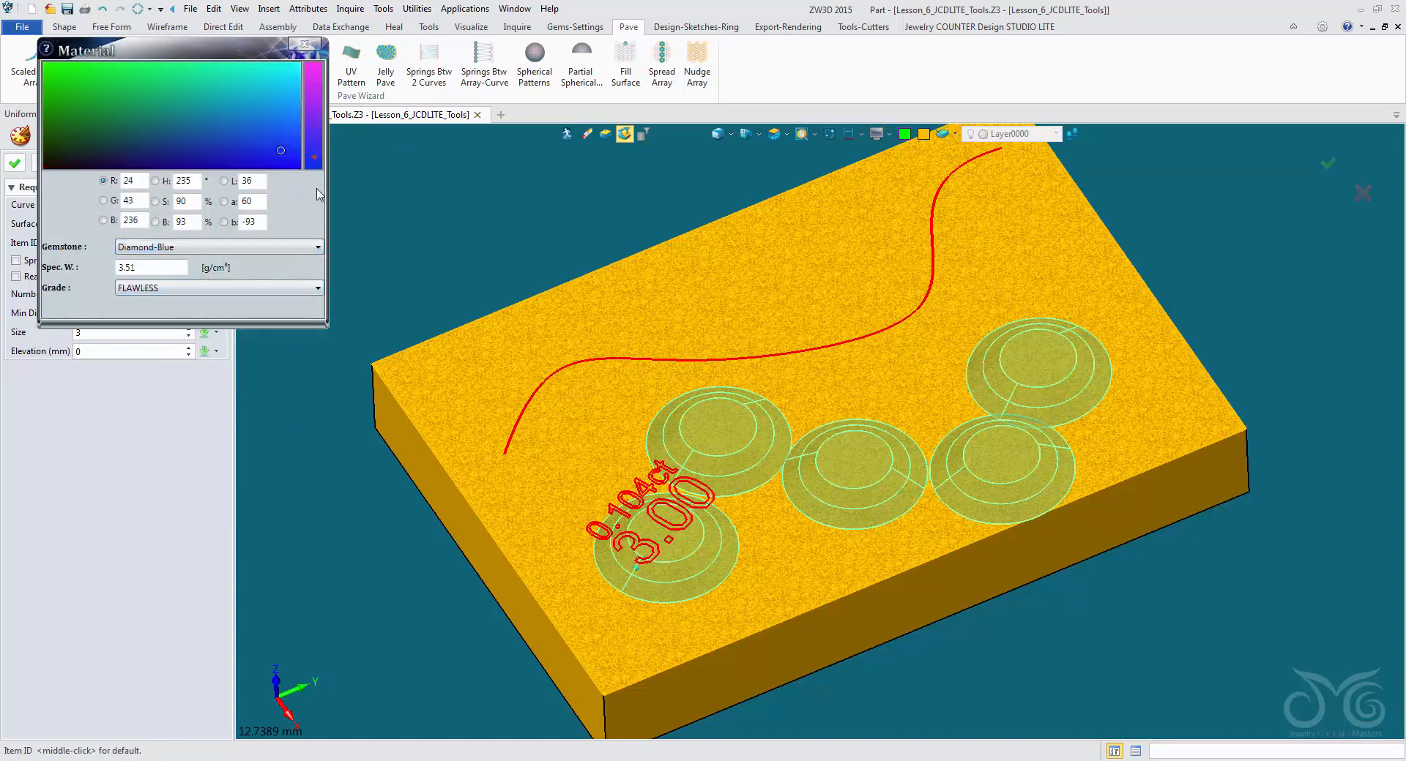
left_click(304, 43)
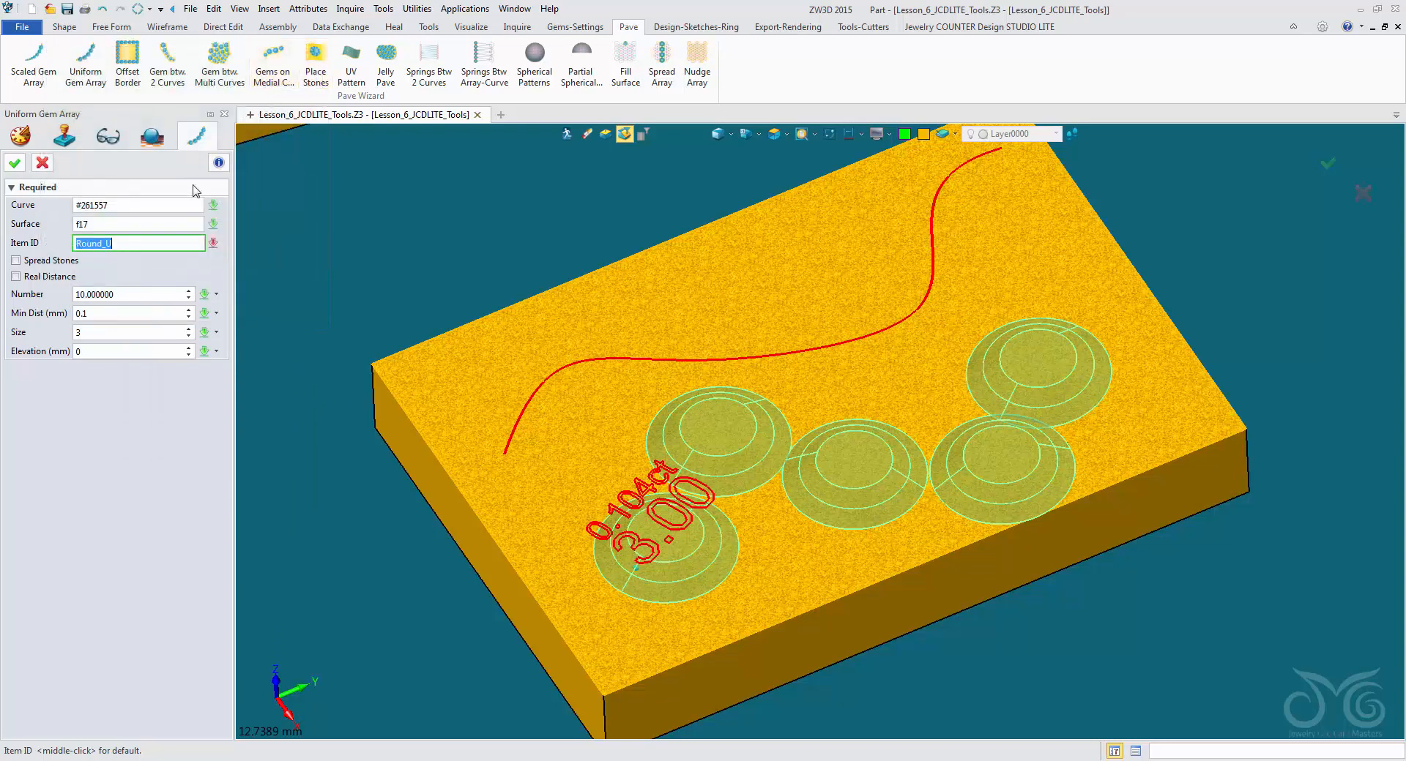
Try a gem size of 2 in the uniform array and settle on a size of 1
left_click(141, 334)
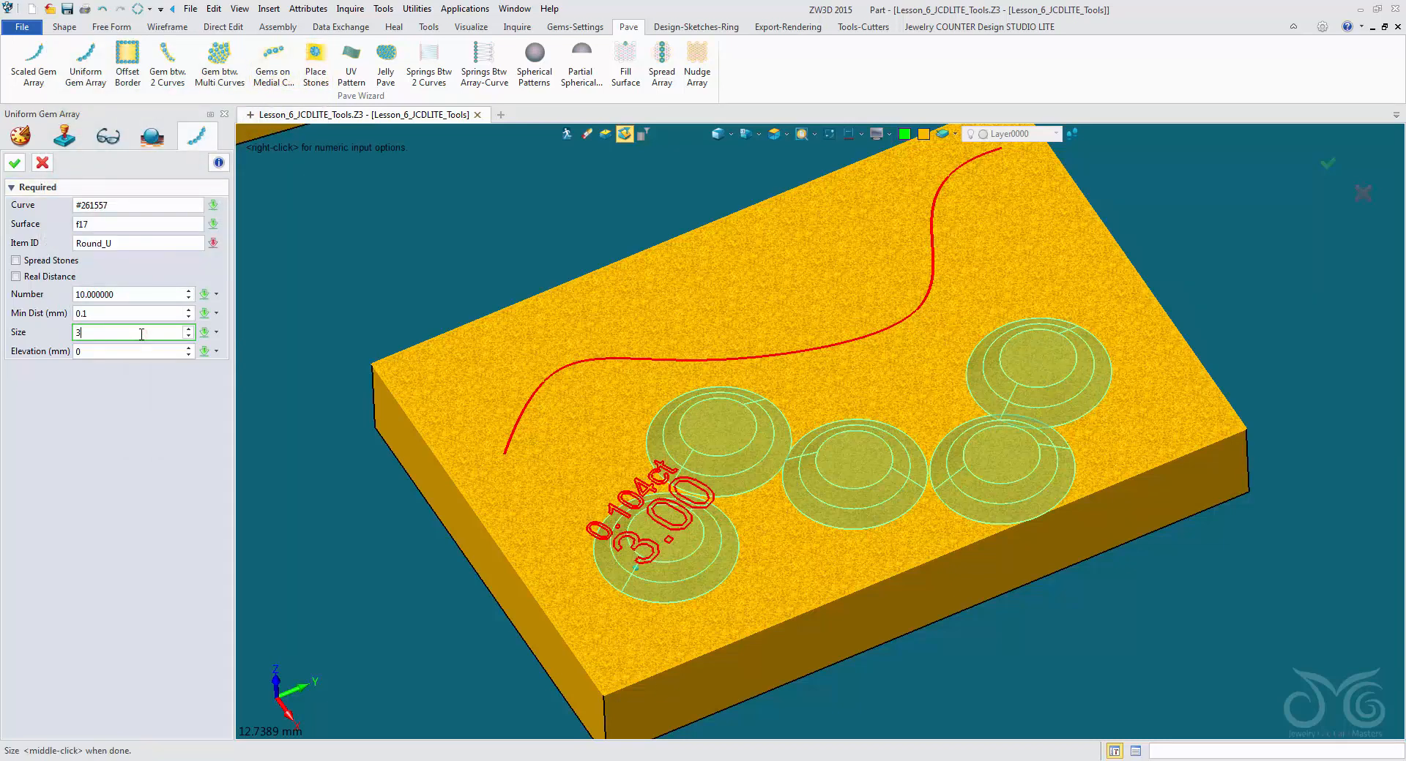
key("BackSpace")
type("2")
key("Return")
type("1")
key("Return")
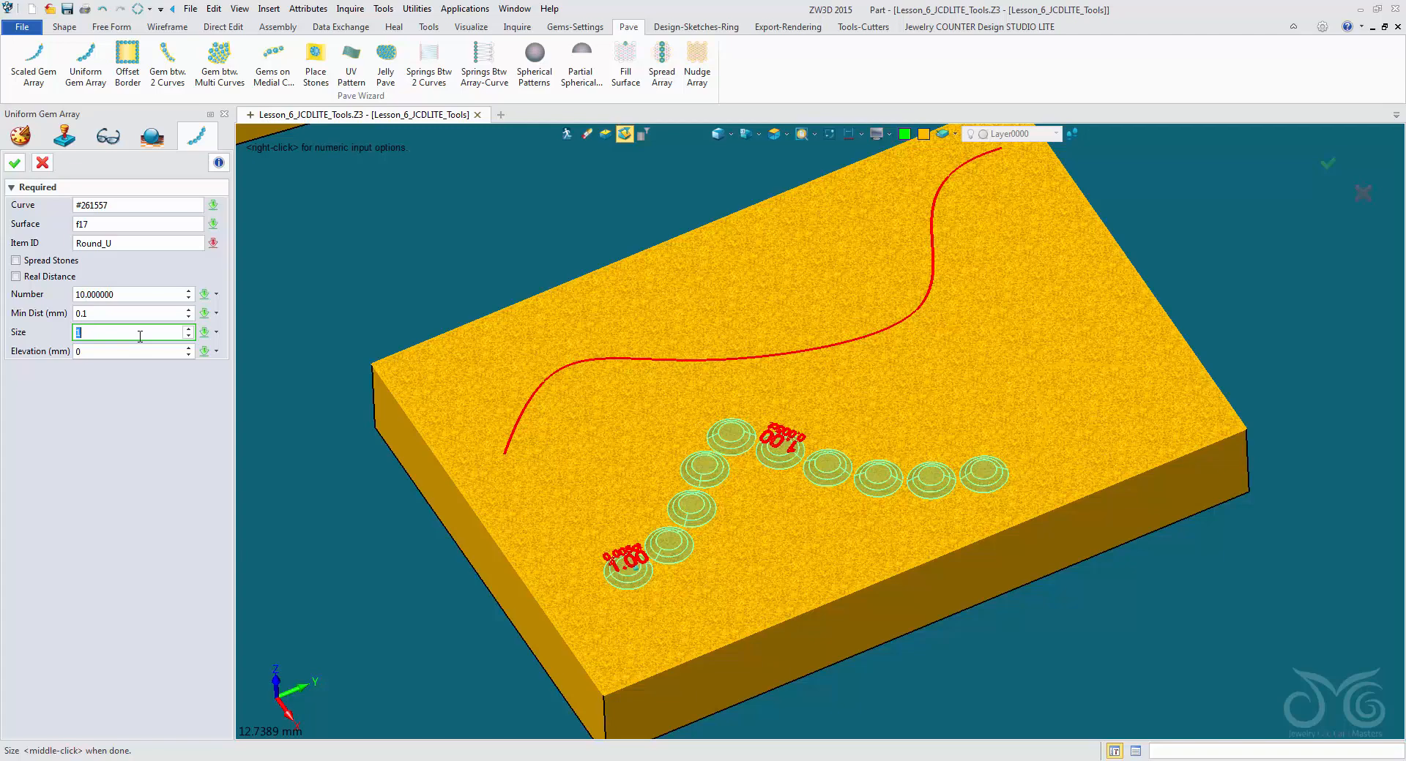
Try raising the gems above the surface with an elevation of 1.1 mm and reset it to 0
left_click(137, 352)
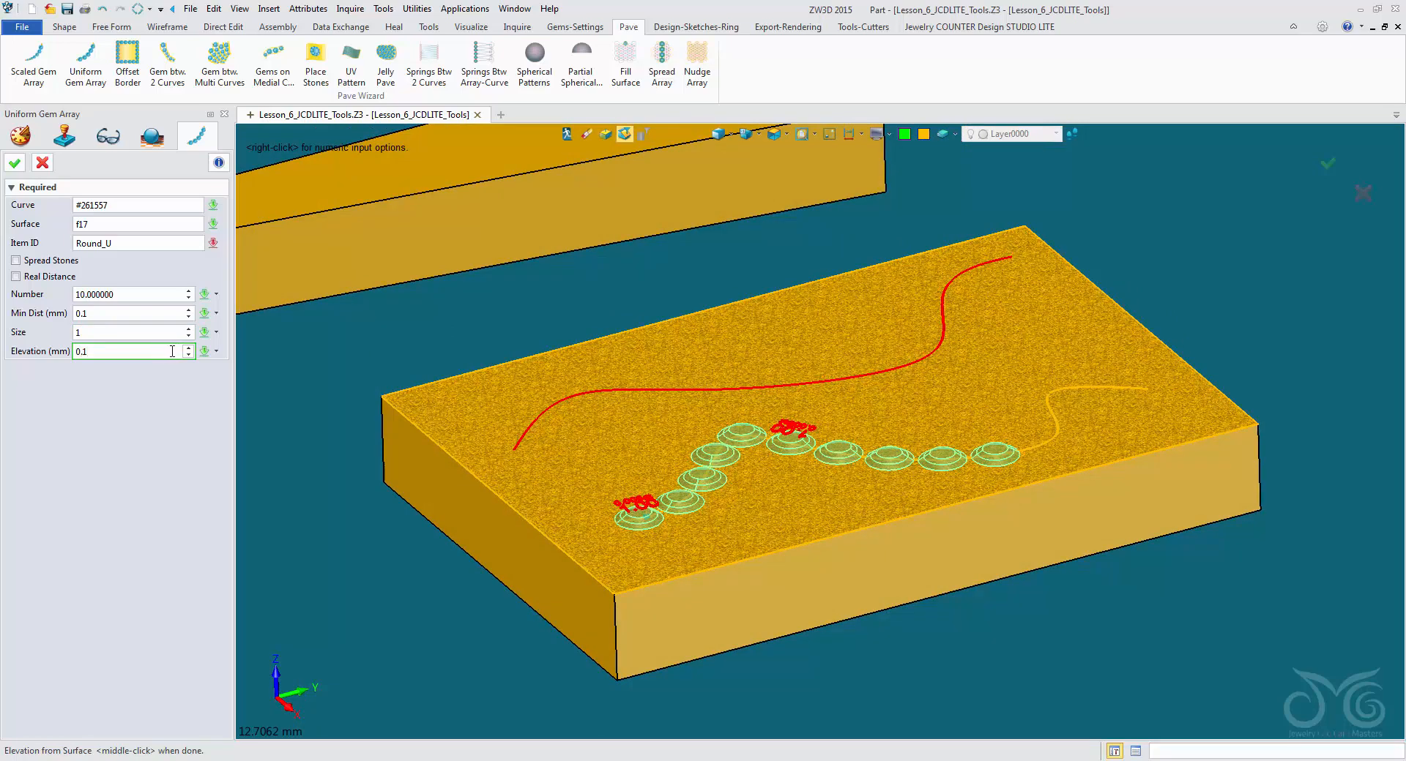
left_click(188, 348)
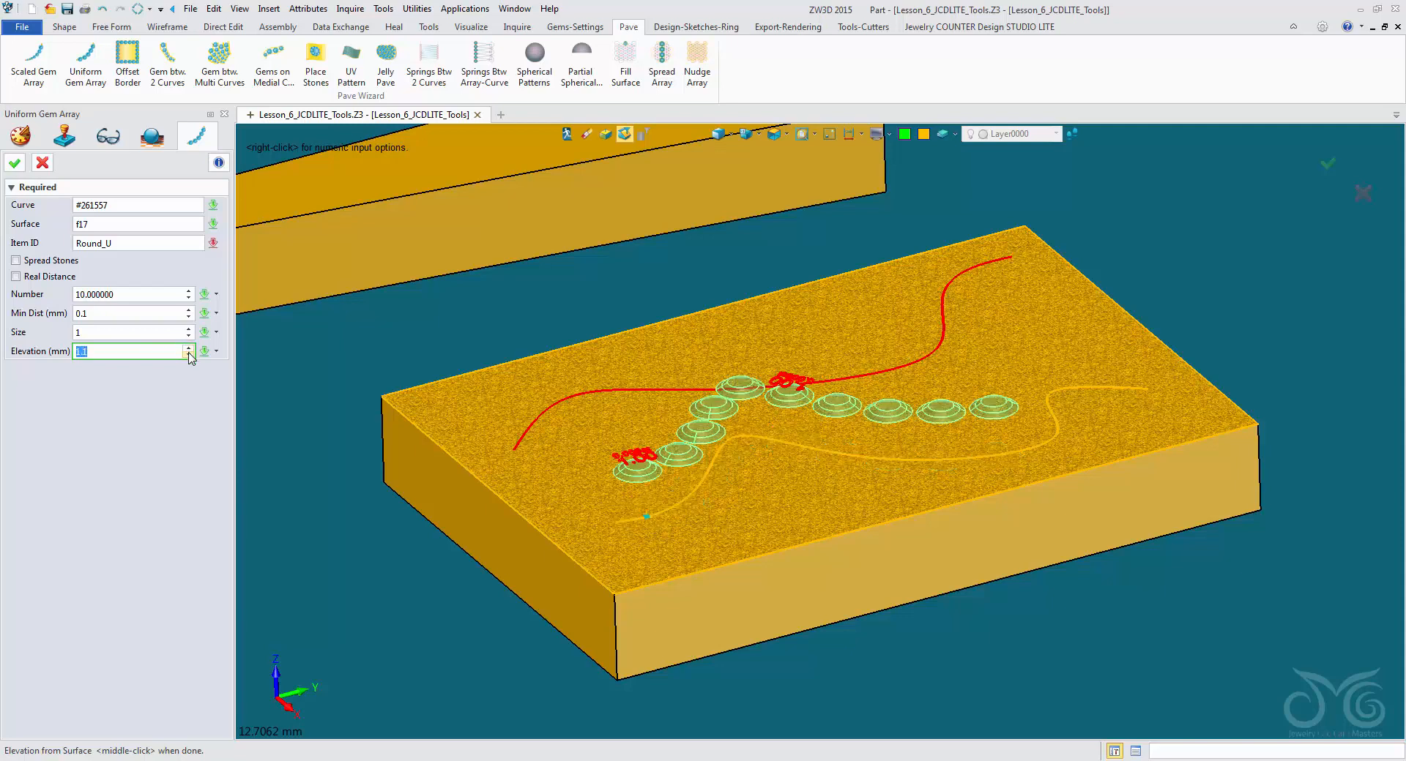
type("0")
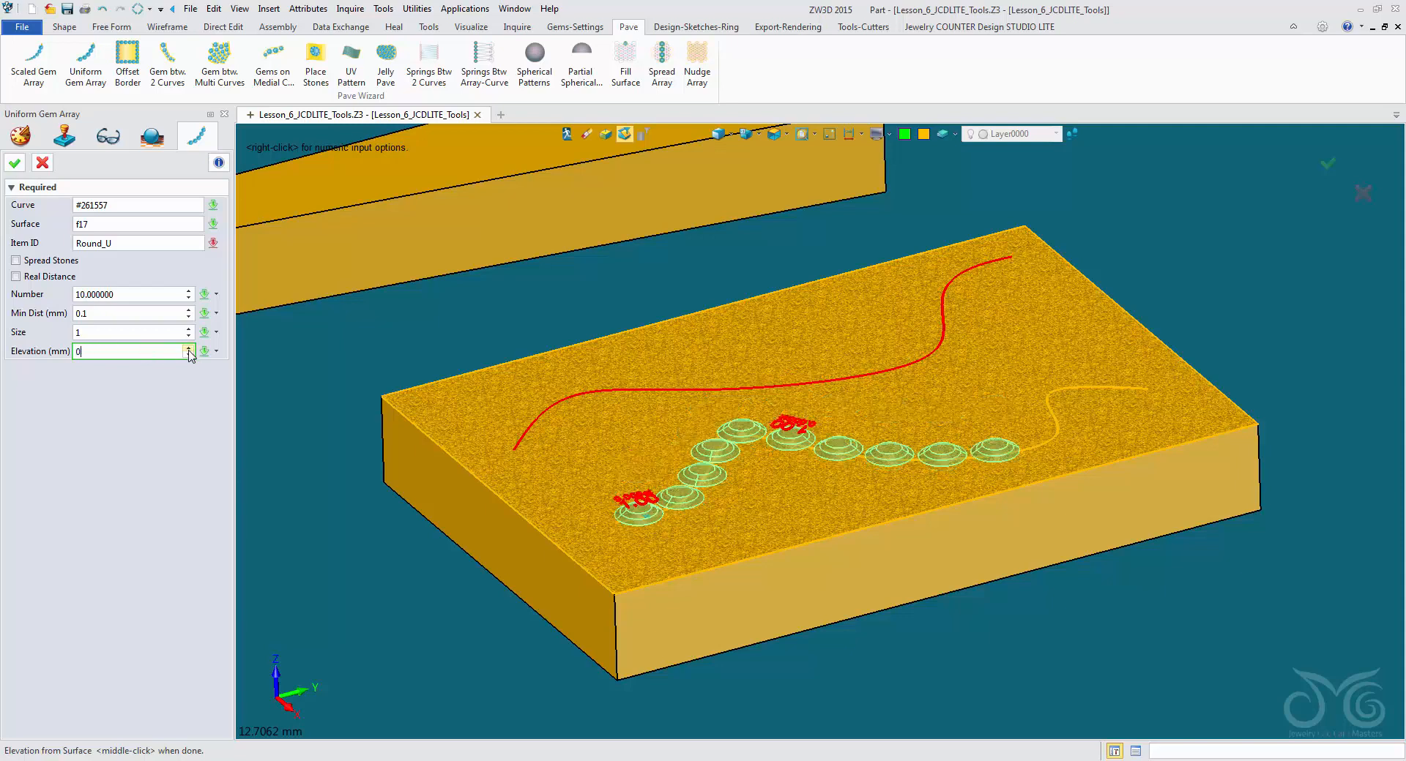
left_click(189, 349)
left_click(189, 355)
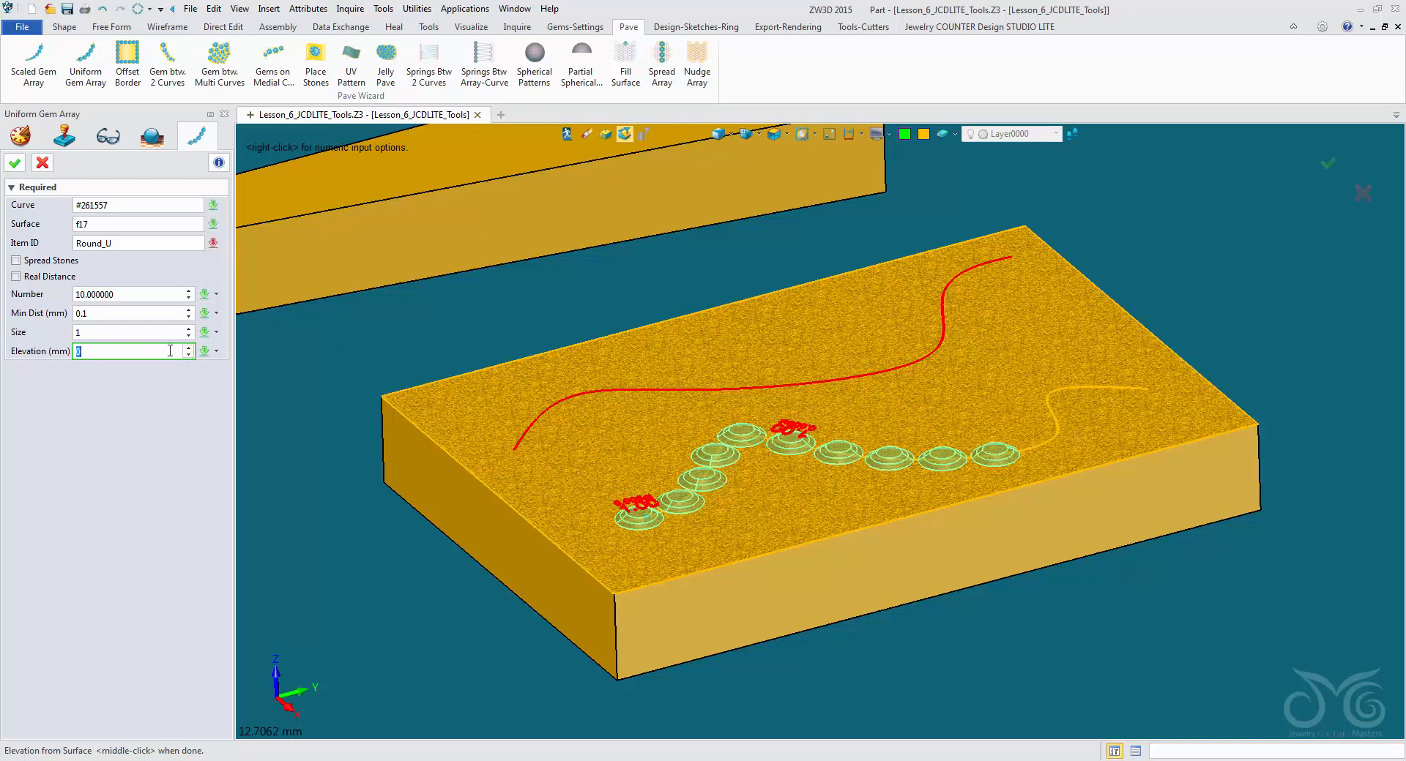
Try the array with 8 gems and return the number to 10
left_click(143, 294)
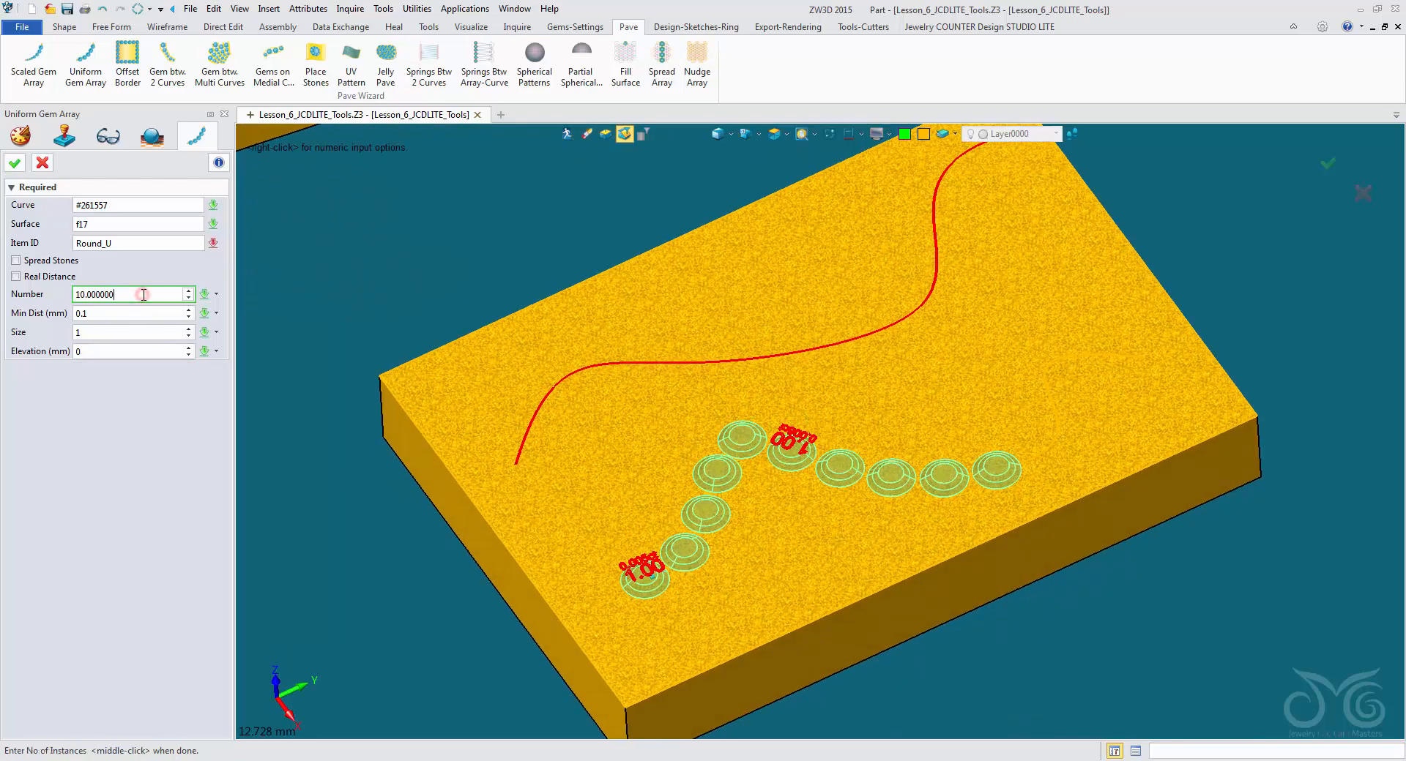
type("8")
key("Return")
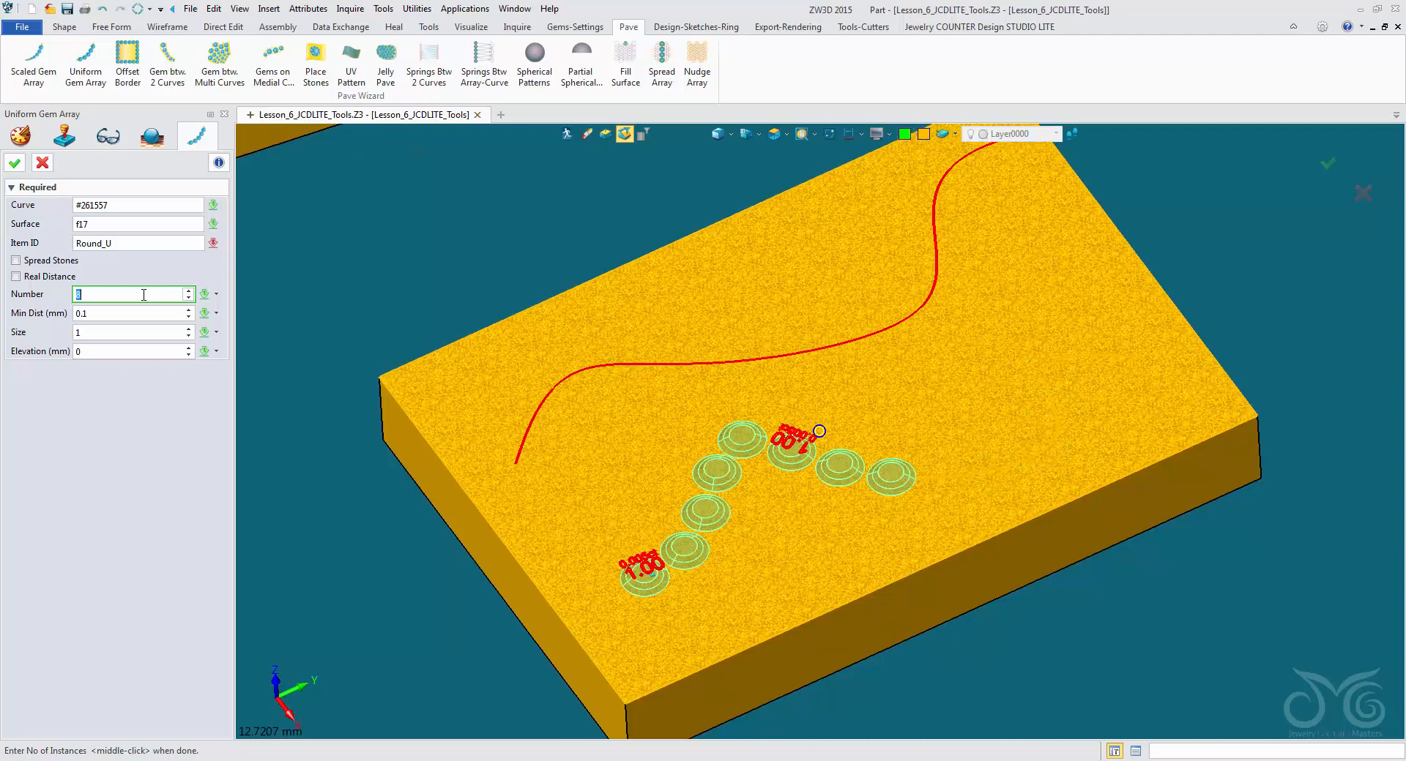
scroll(144, 294, "up", 2)
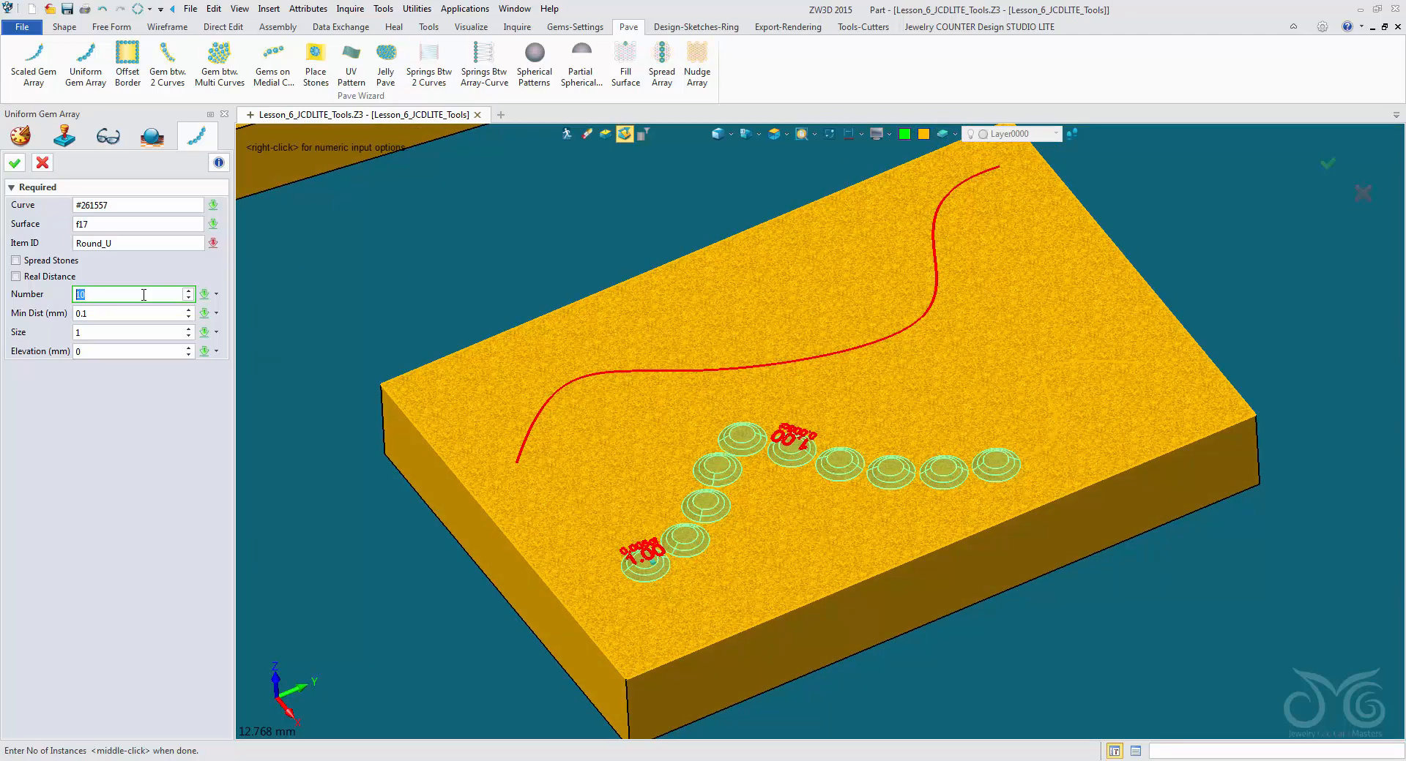
left_click(143, 313)
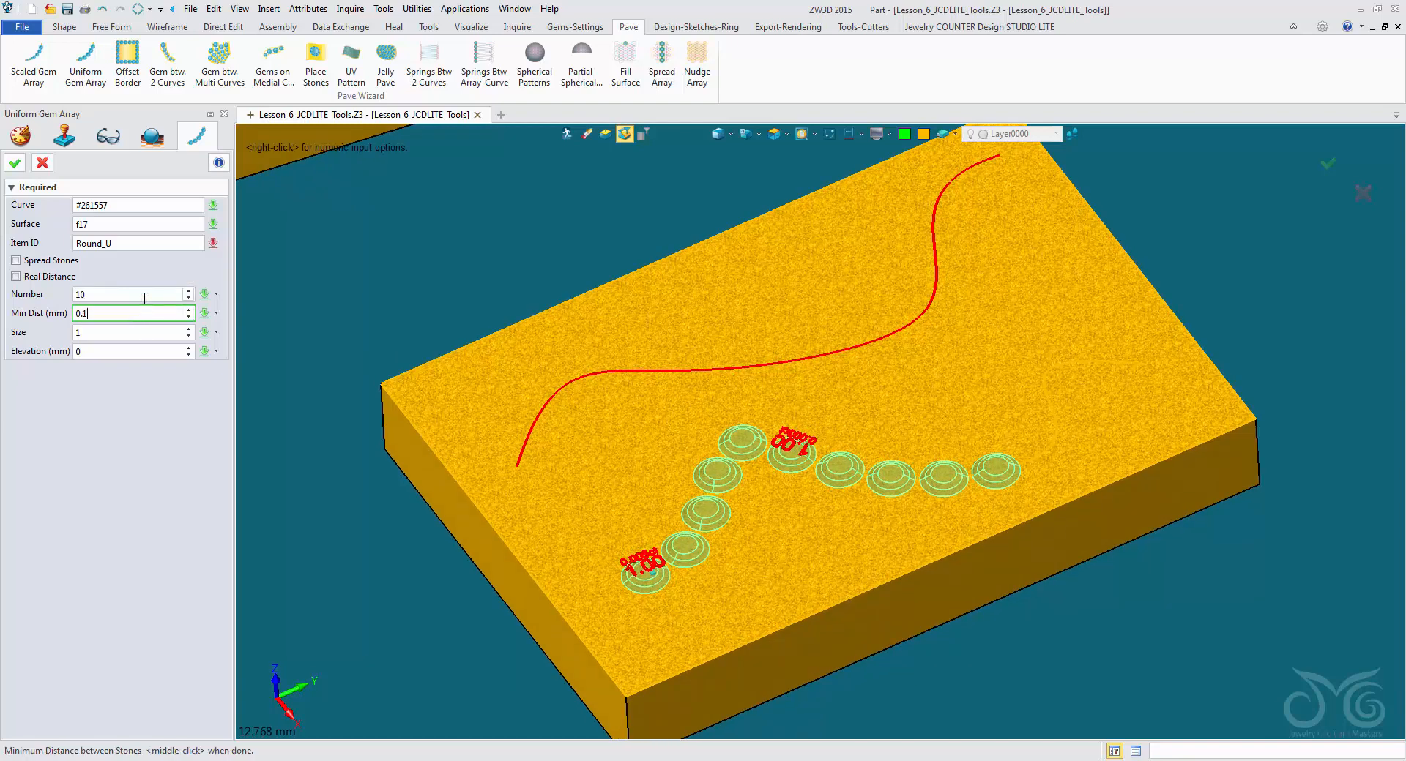
Enable Spread Stones, increase the number of gems to fill the whole green curve, and create the uniform array
left_click(143, 294)
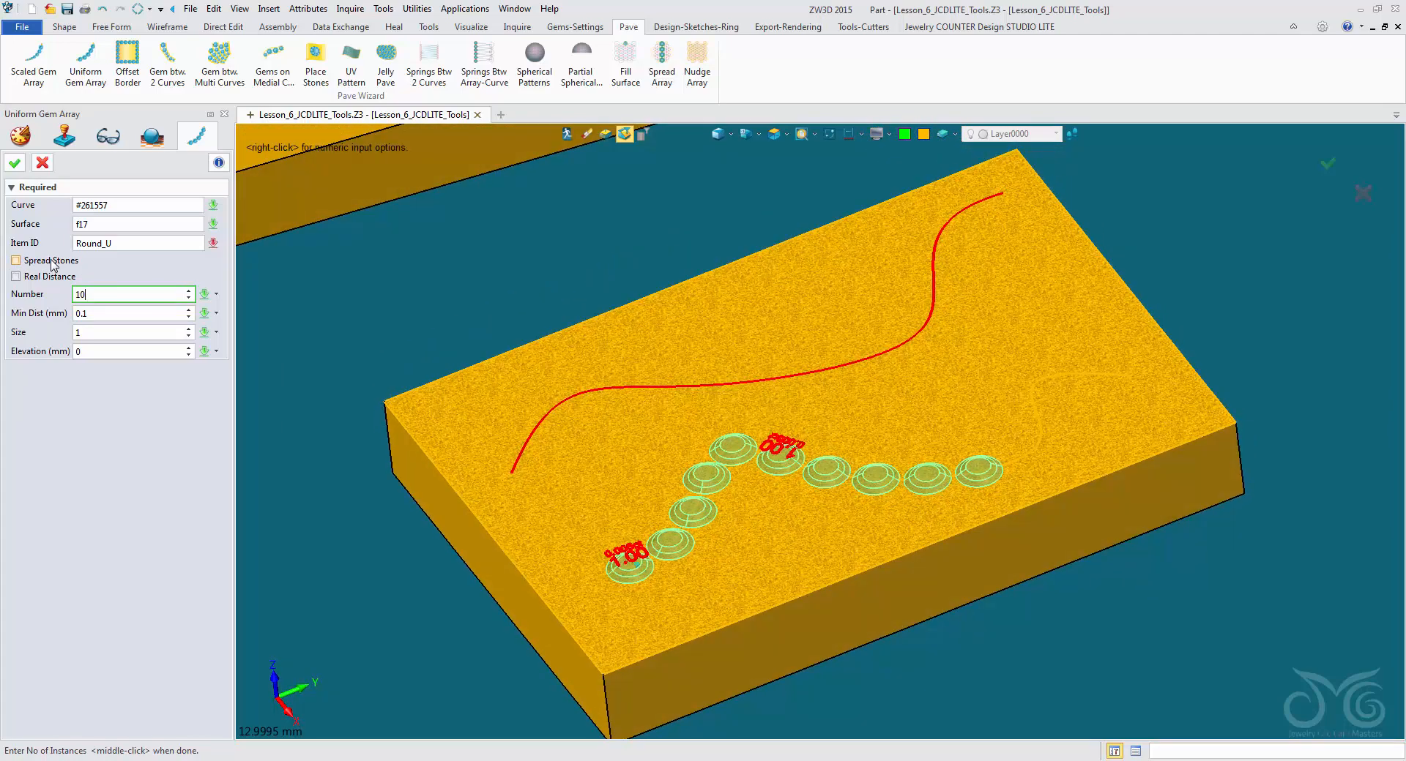
left_click(51, 261)
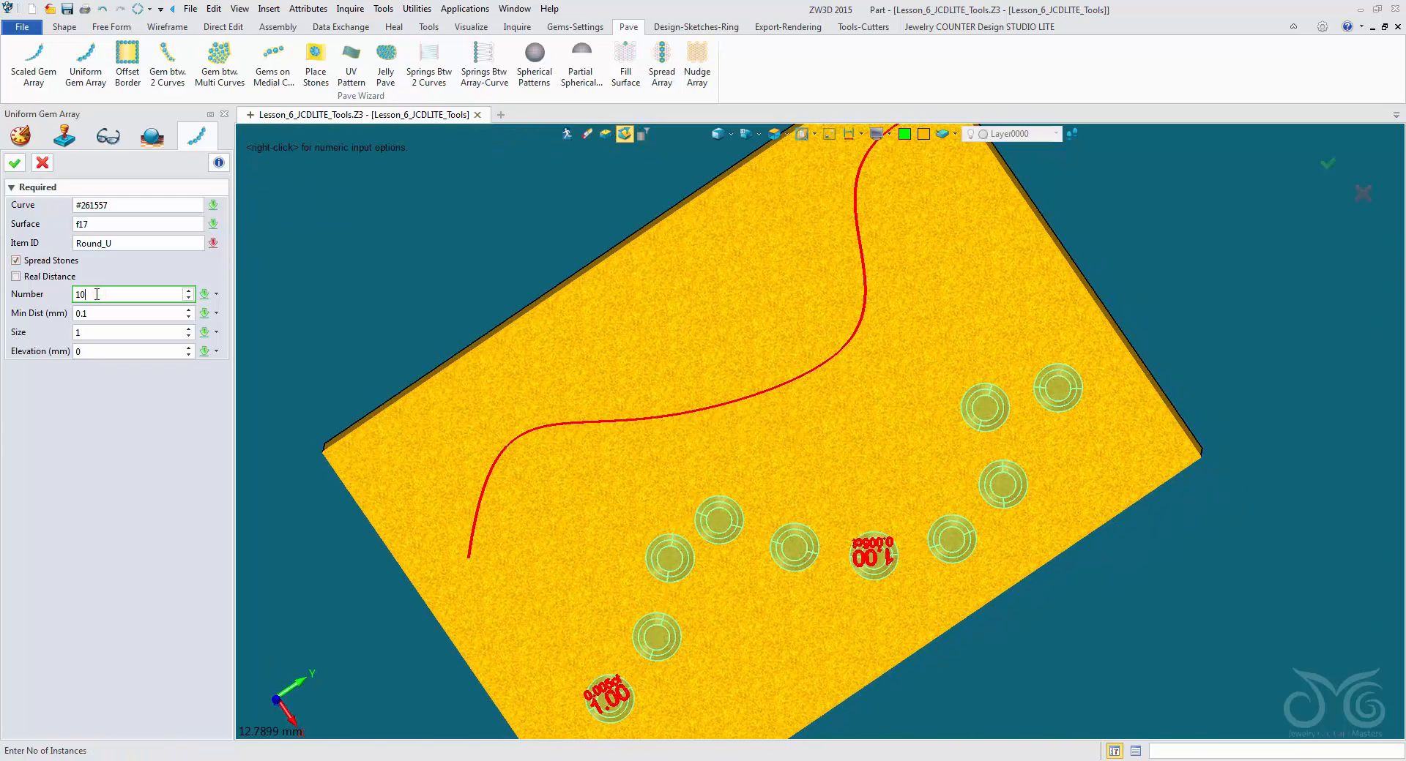
scroll(97, 294, "up", 4)
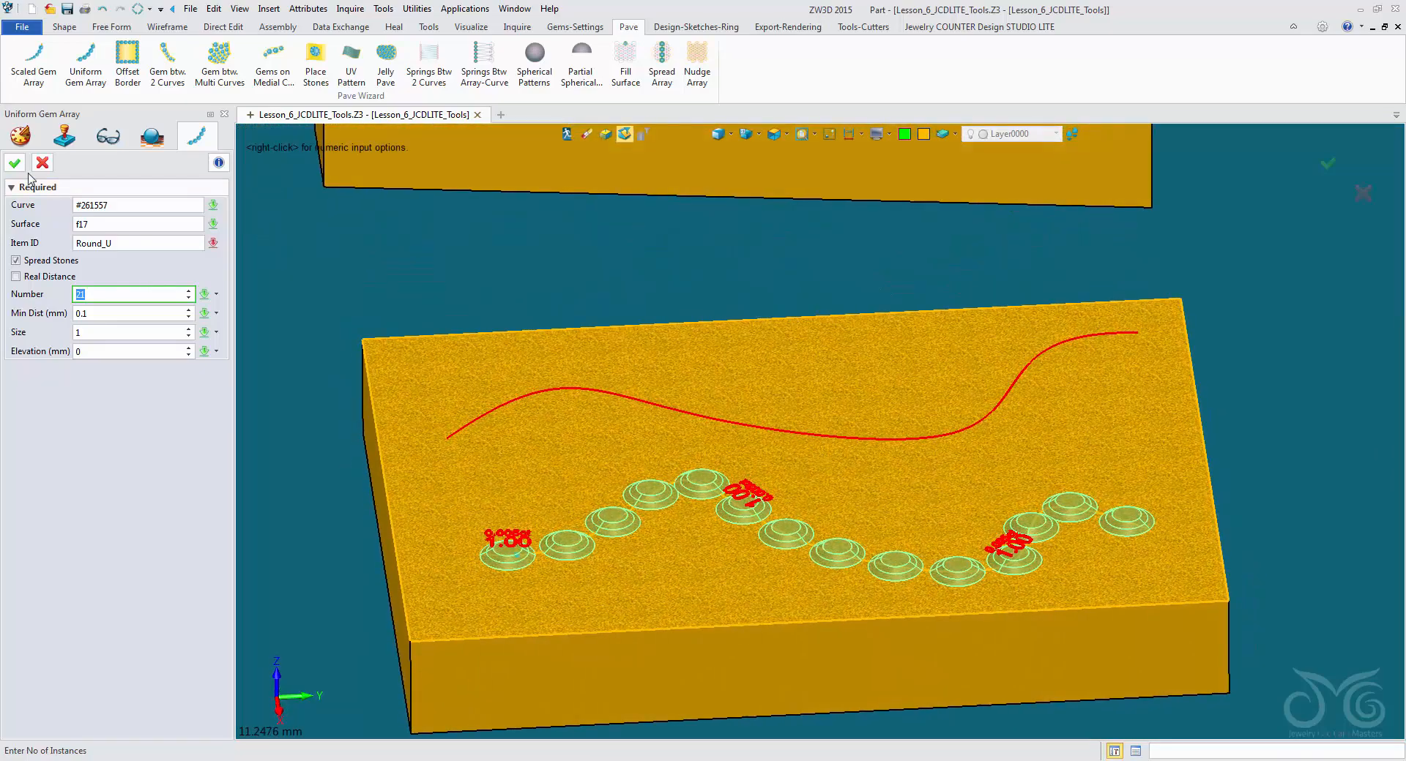
left_click(15, 164)
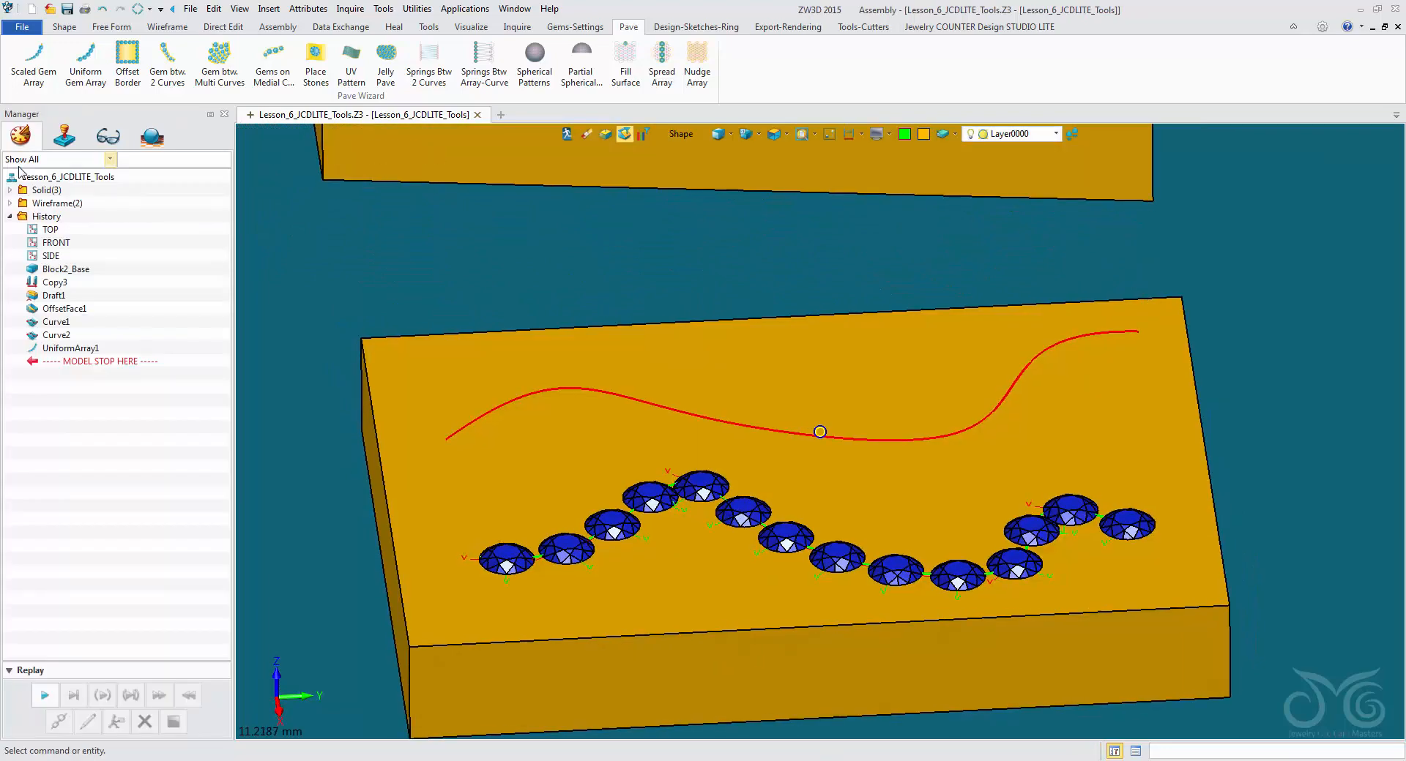
Hide the JCD datums layer to remove the axis marks from the gems
type("s2")
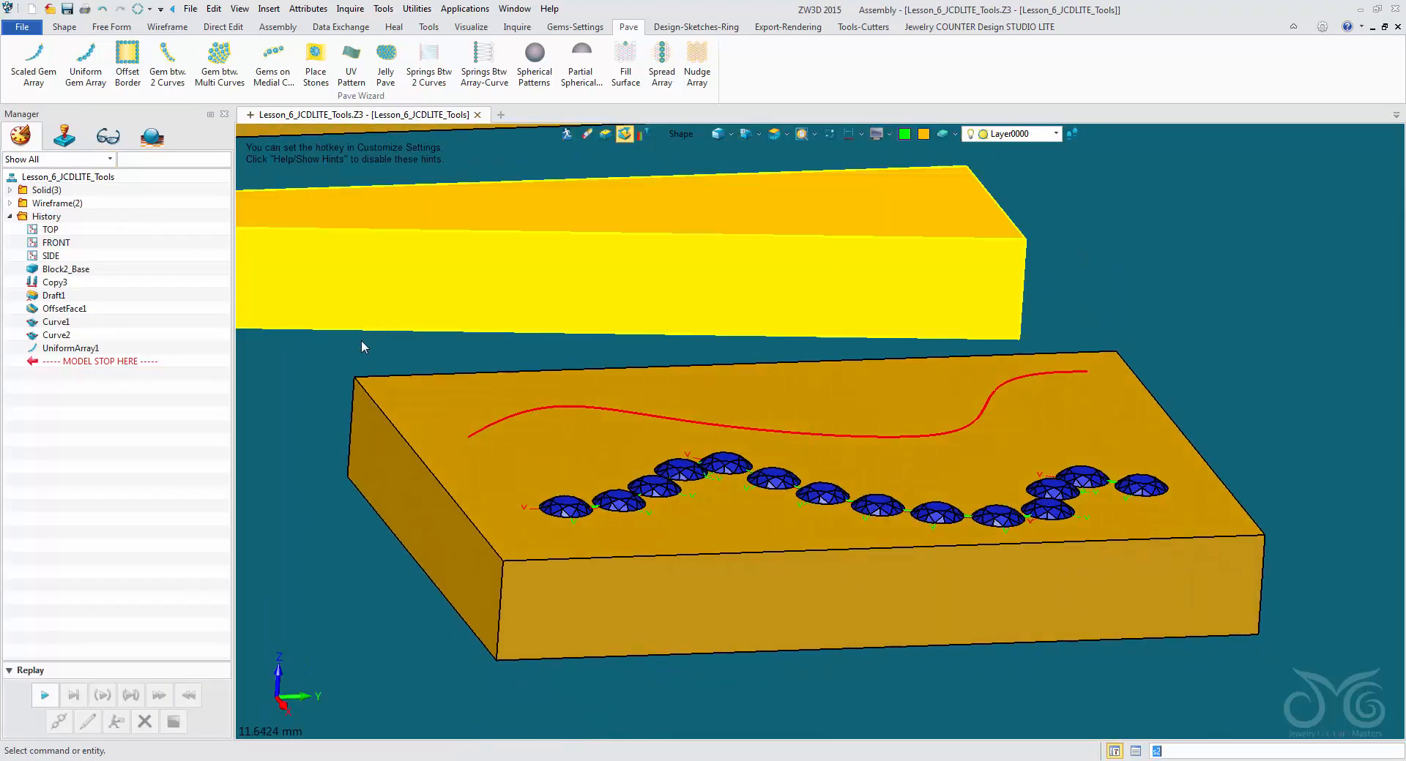
key("Return")
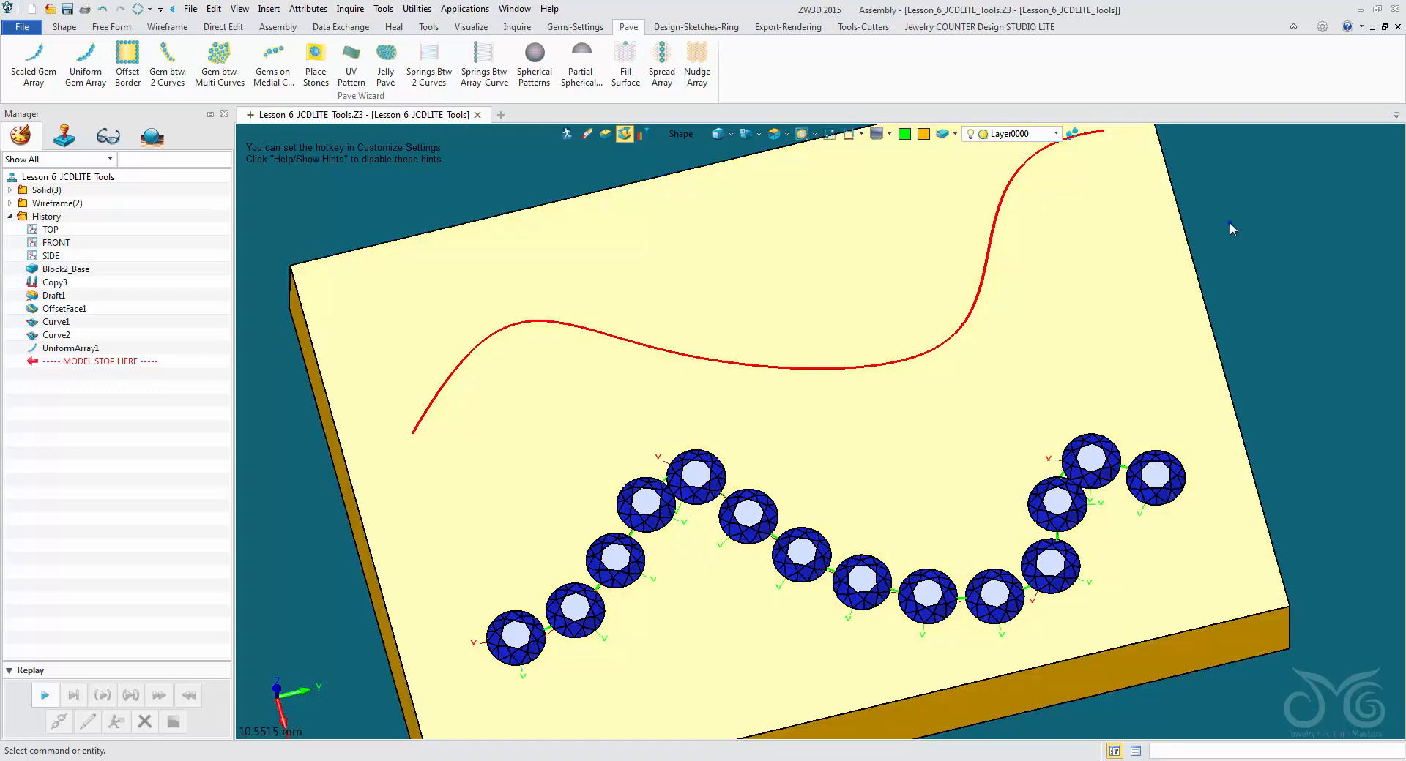
right_click_drag(1229, 222, 1145, 241)
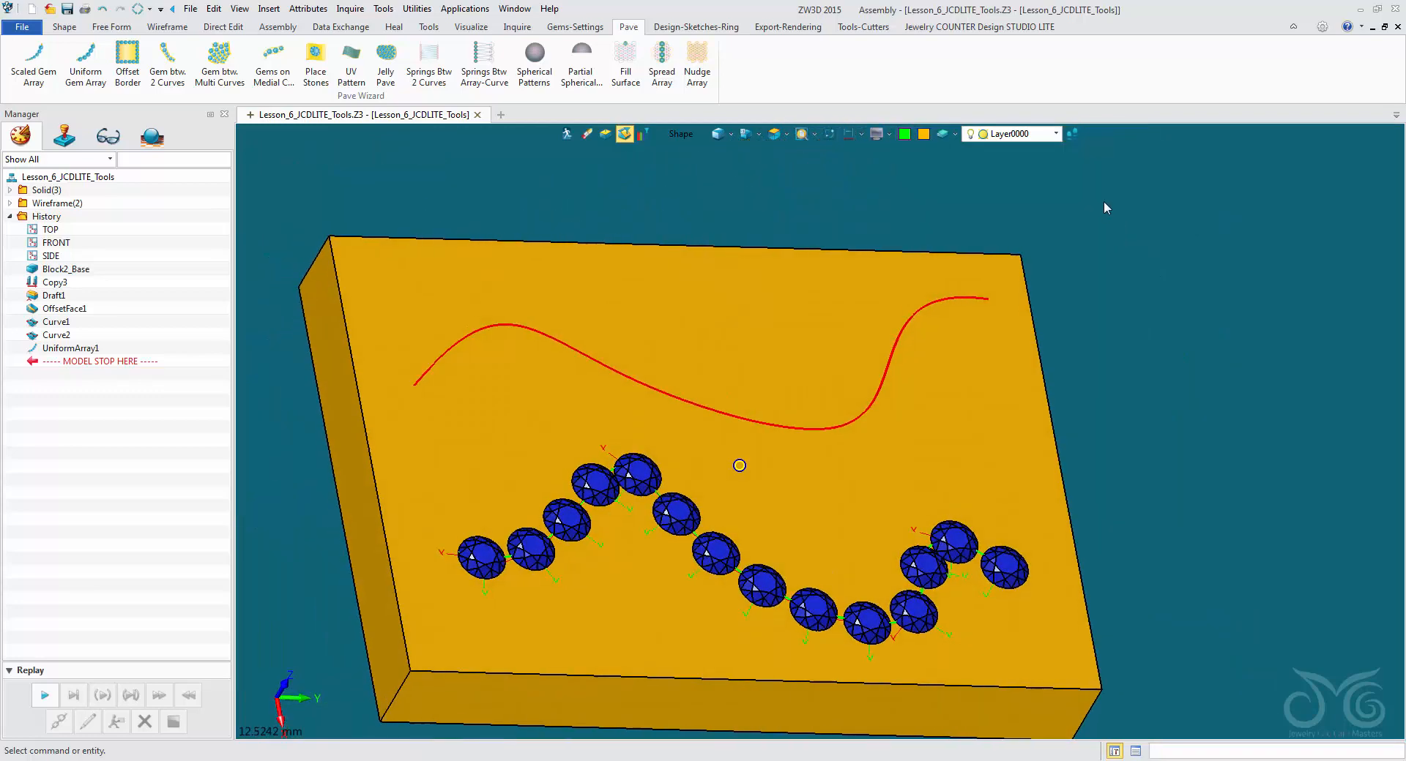
left_click(1056, 134)
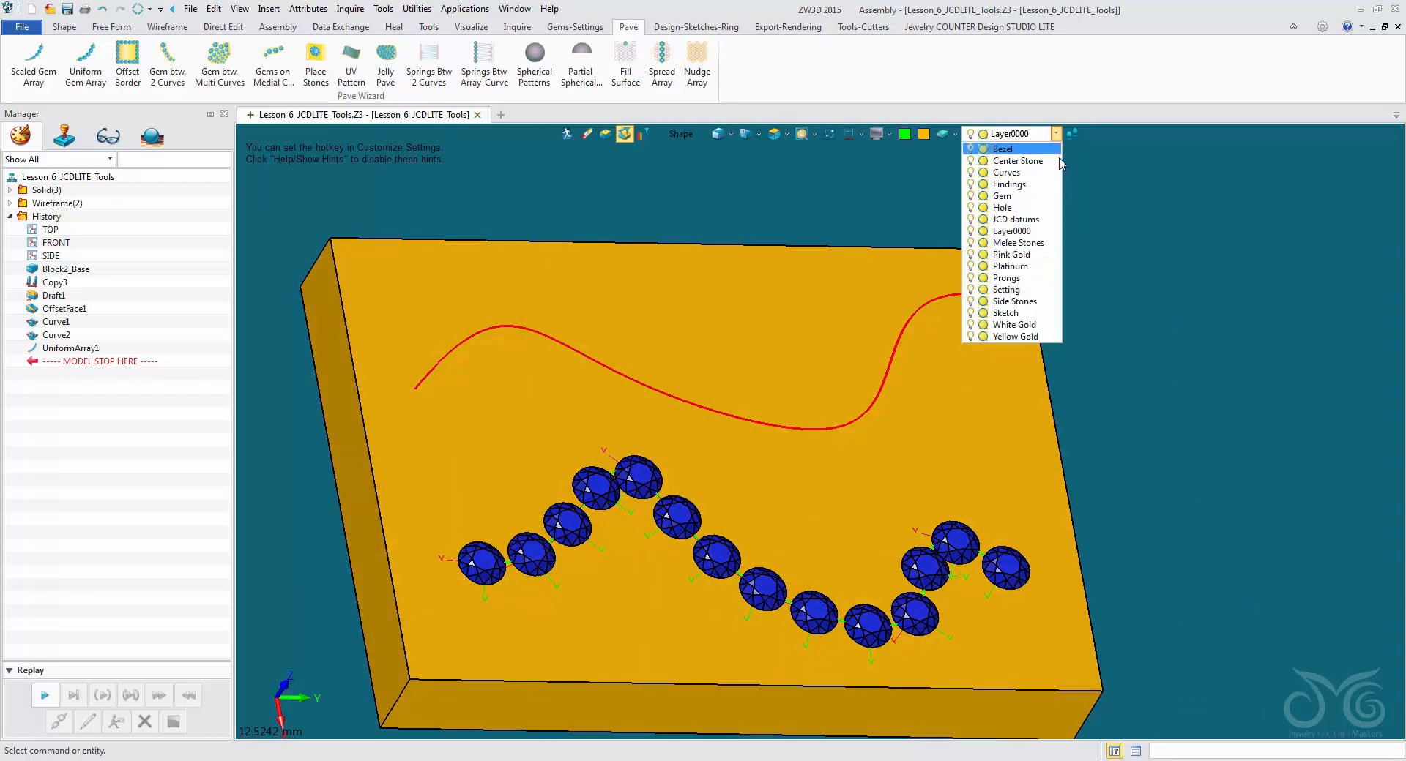
left_click(971, 219)
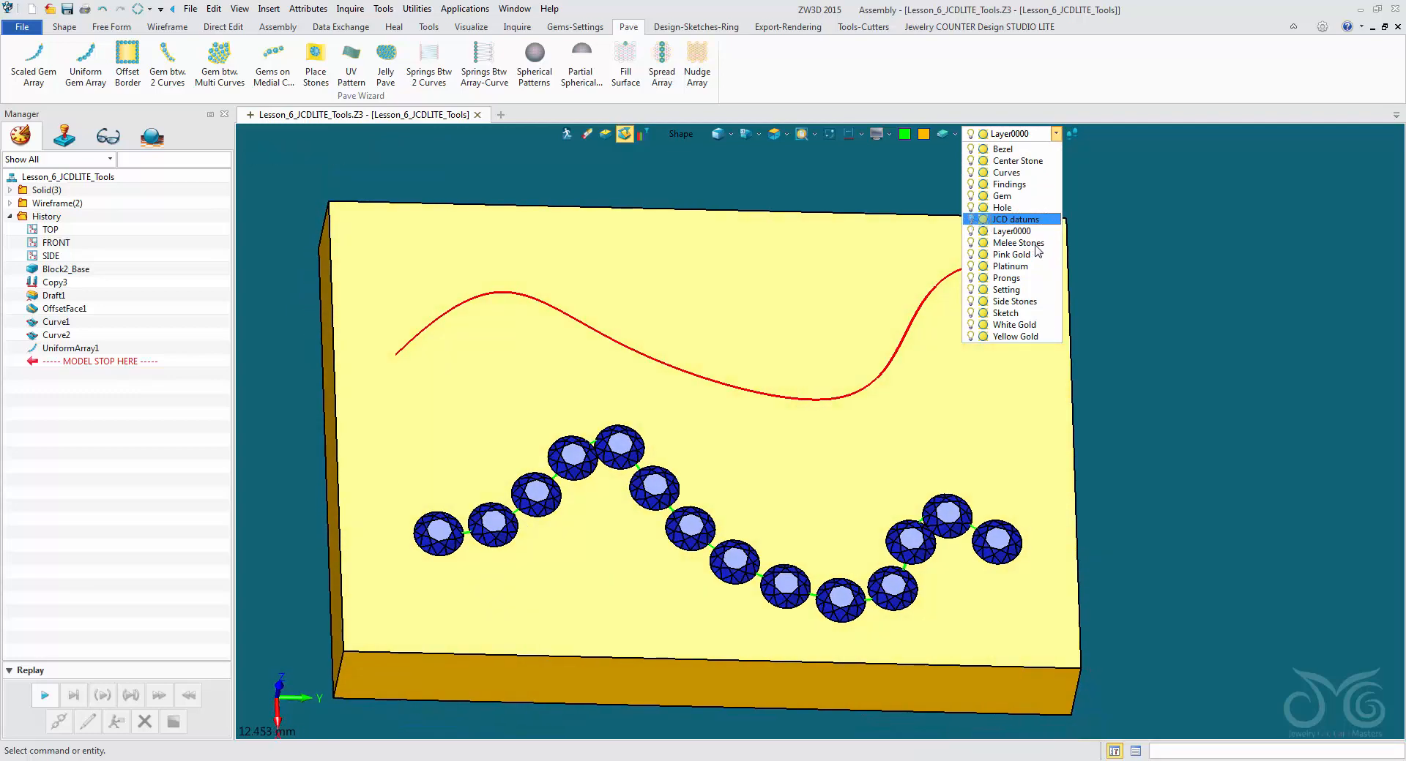
right_click_drag(1205, 353, 1074, 333)
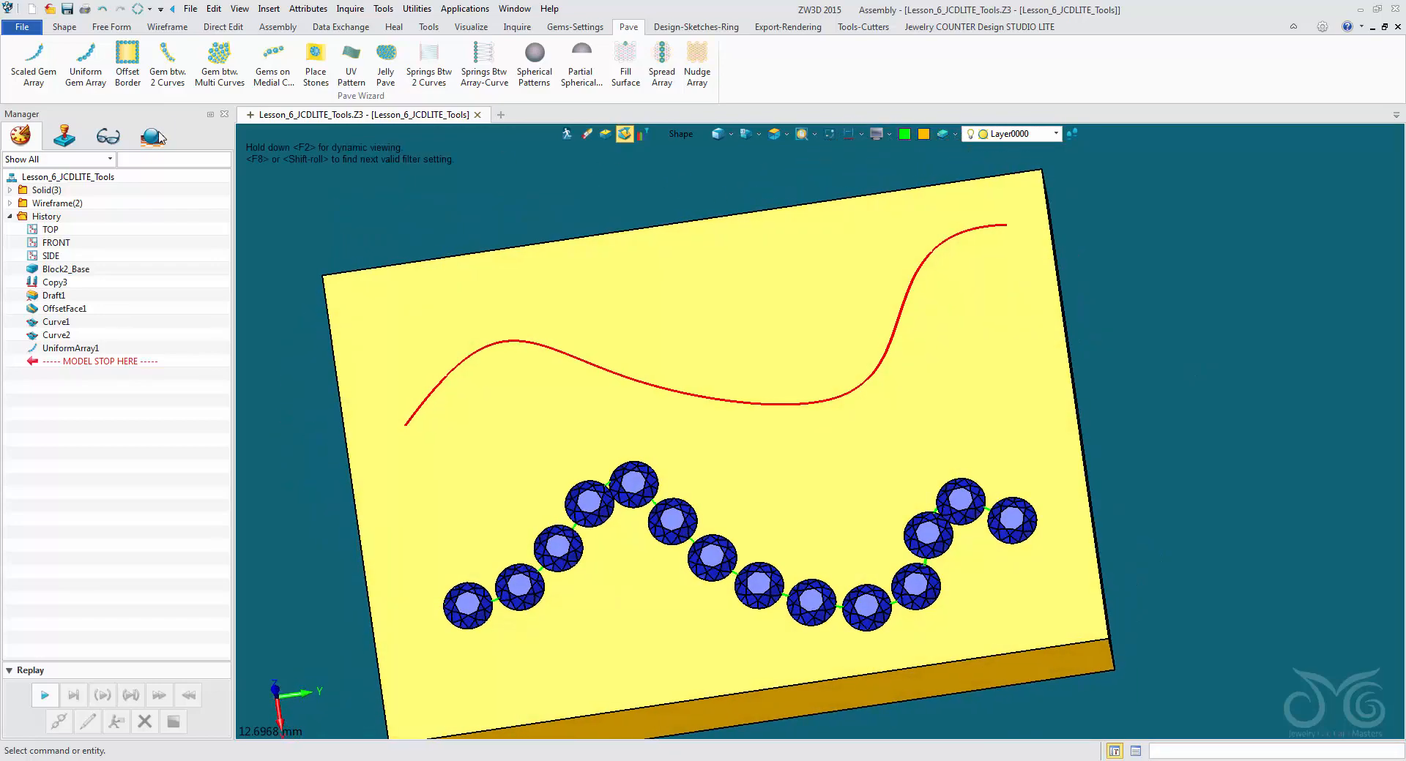
Start a Scaled Gem Array and set its gemstone material to Diamond-Yellow
left_click(26, 72)
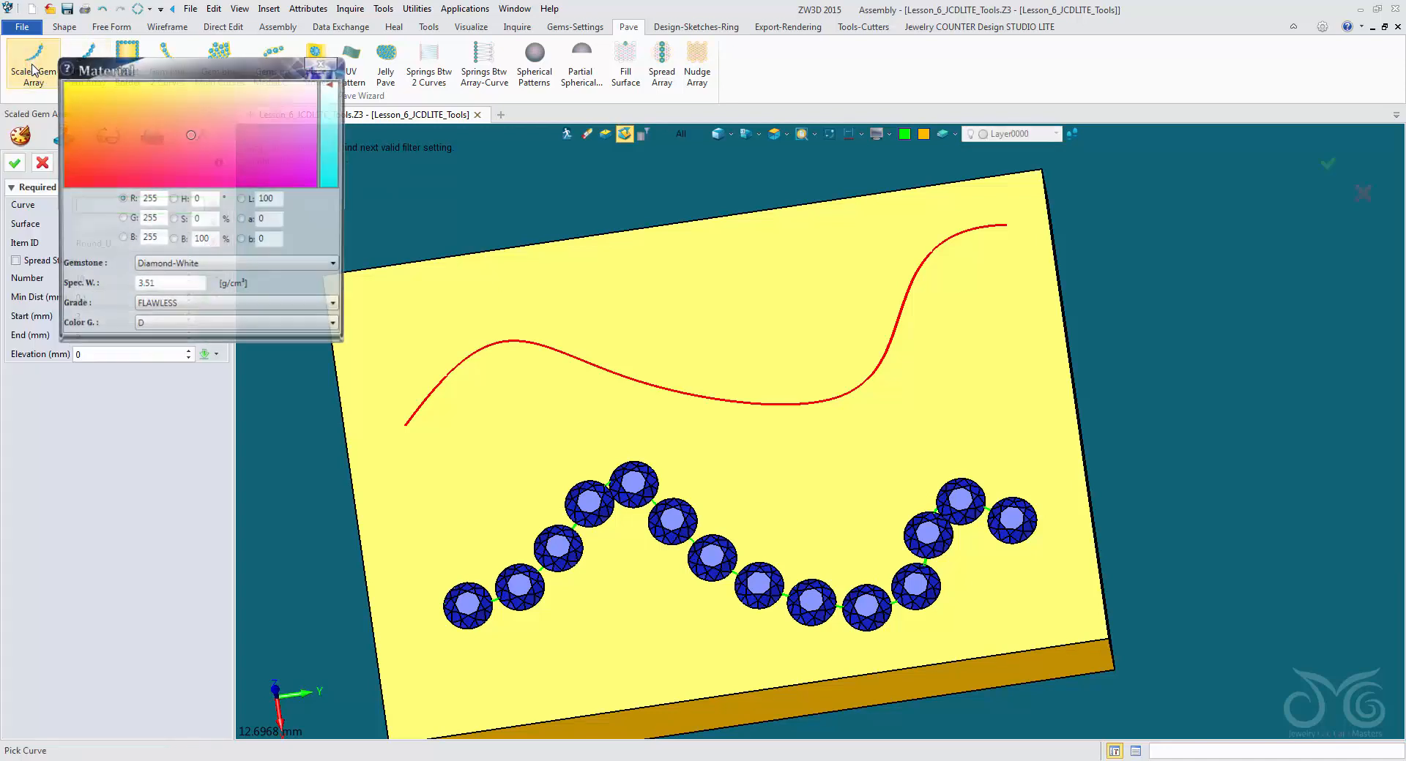
left_click_drag(134, 70, 107, 408)
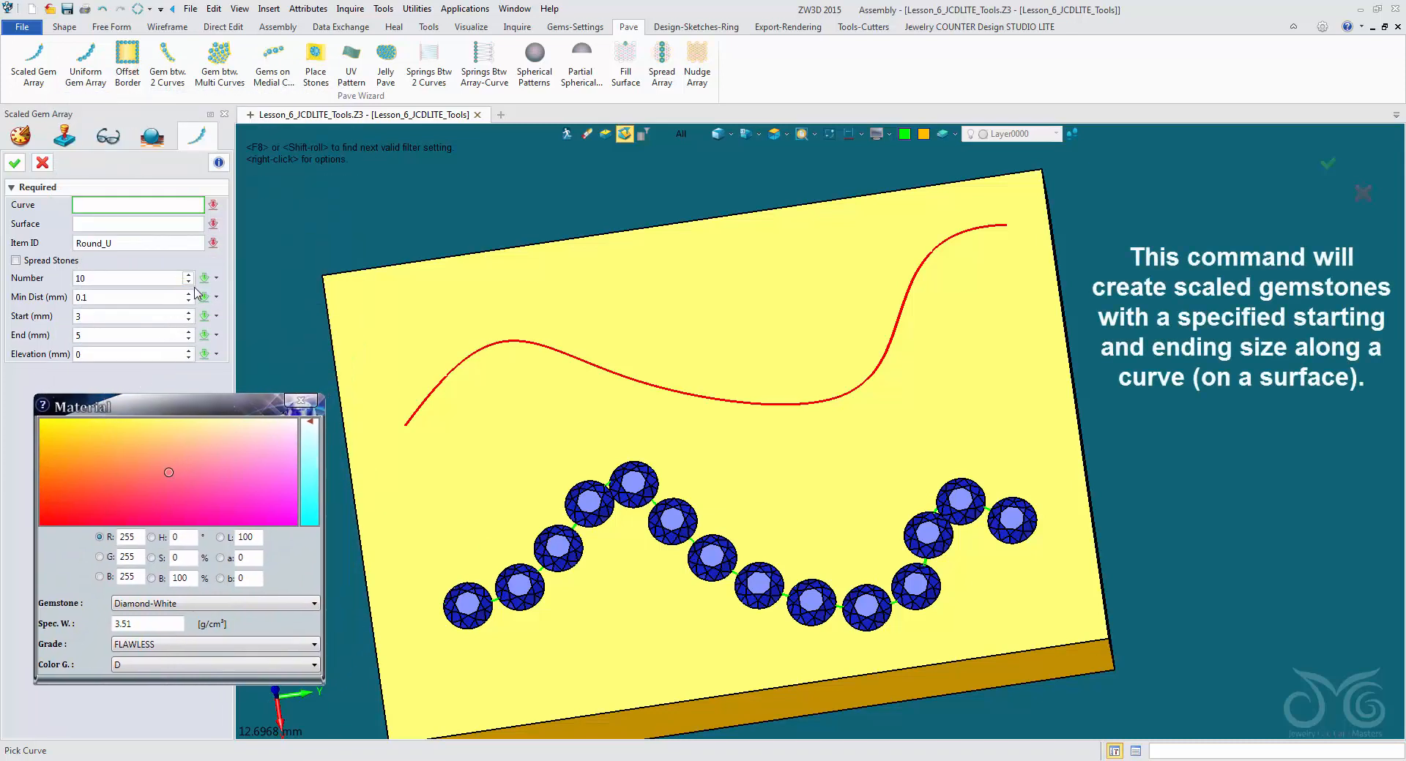
left_click(211, 605)
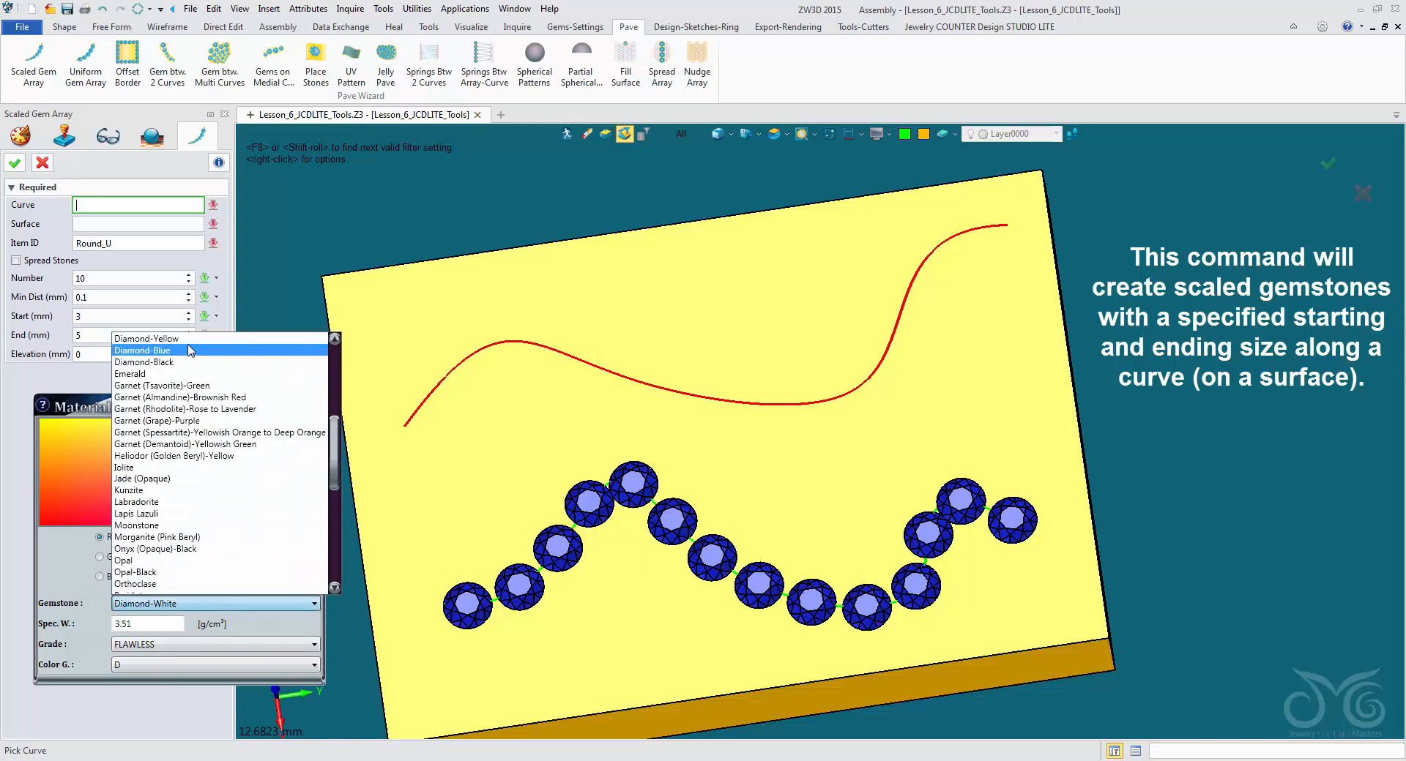
left_click(185, 339)
Choose the red curve on the slab as the path of the scaled gem array
left_click(149, 207)
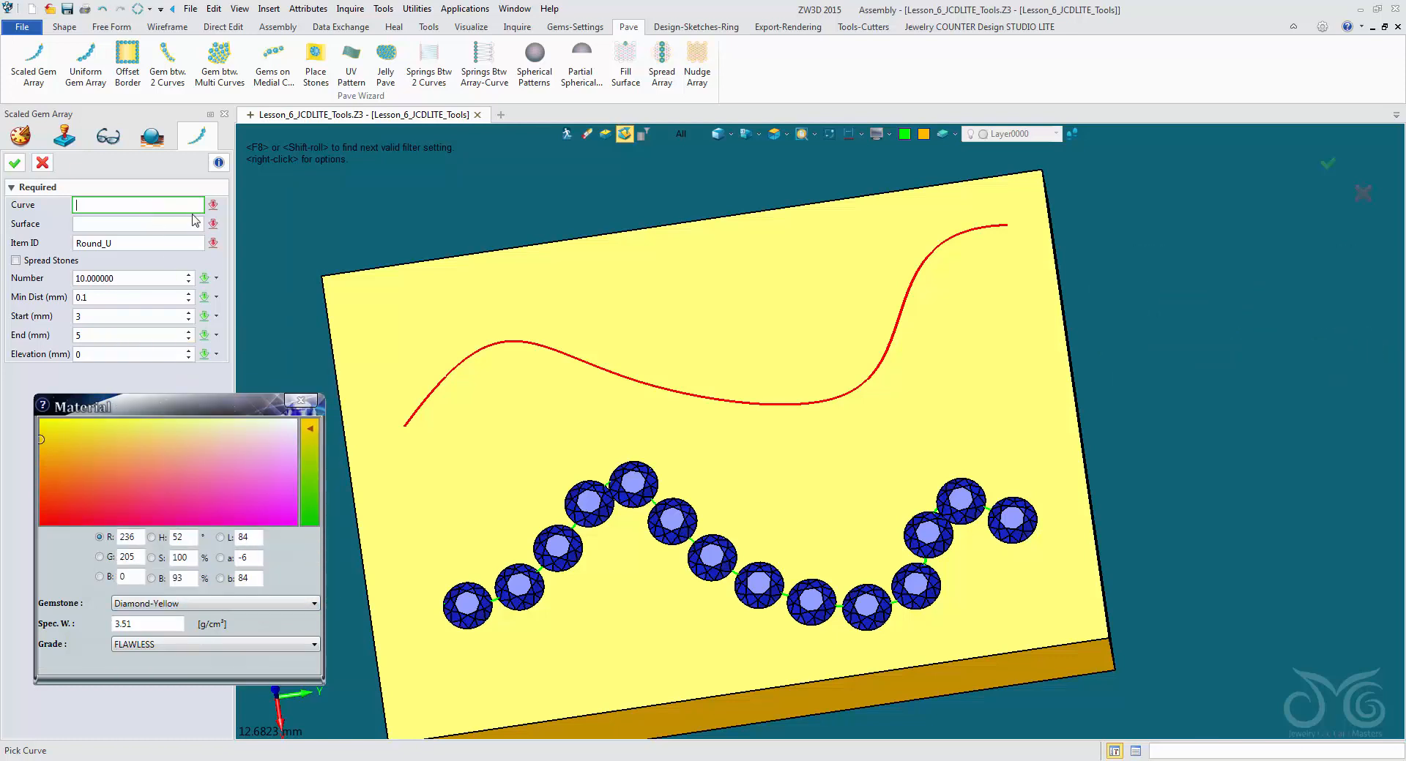
left_click(441, 375)
middle_click(440, 374)
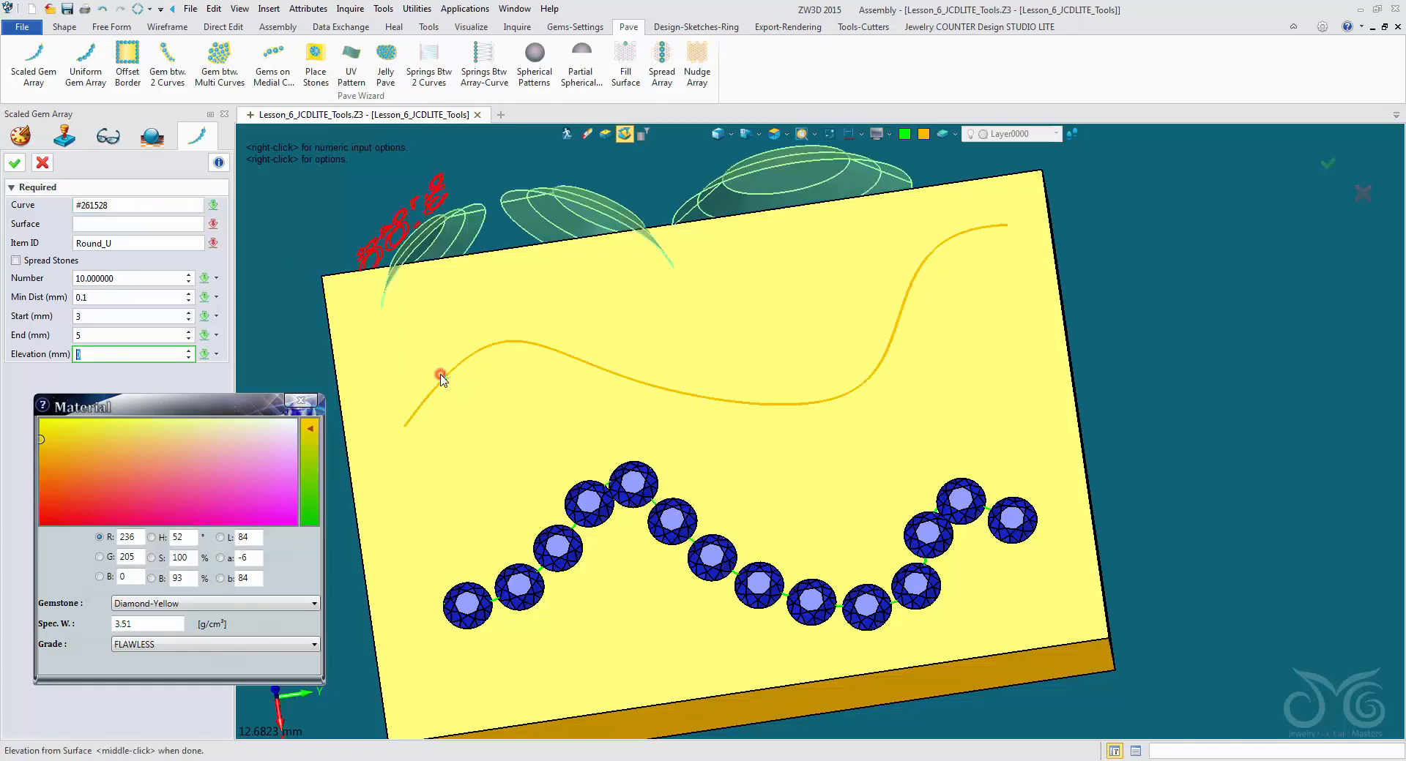
right_click_drag(440, 374, 342, 307)
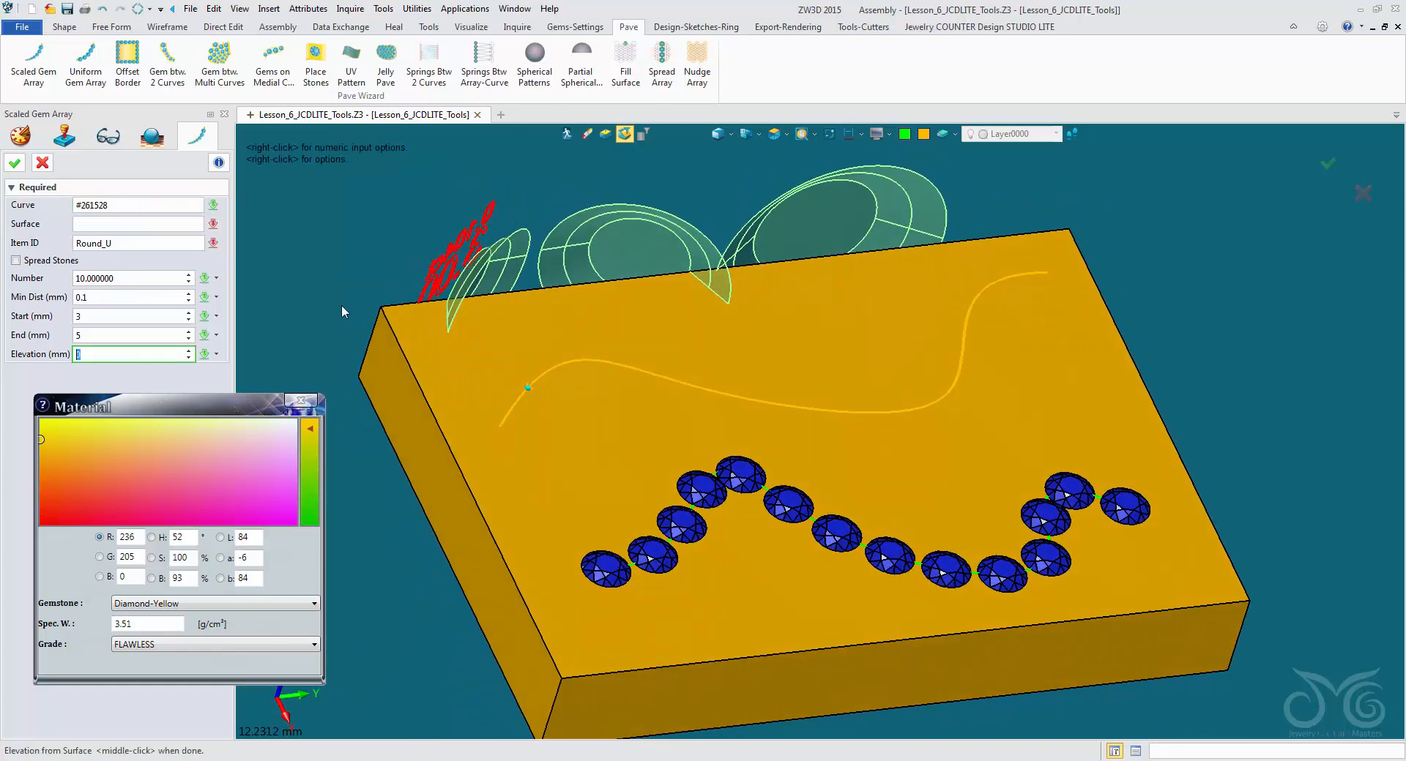
Choose the slab's top face as the surface for the scaled gem array
left_click(162, 224)
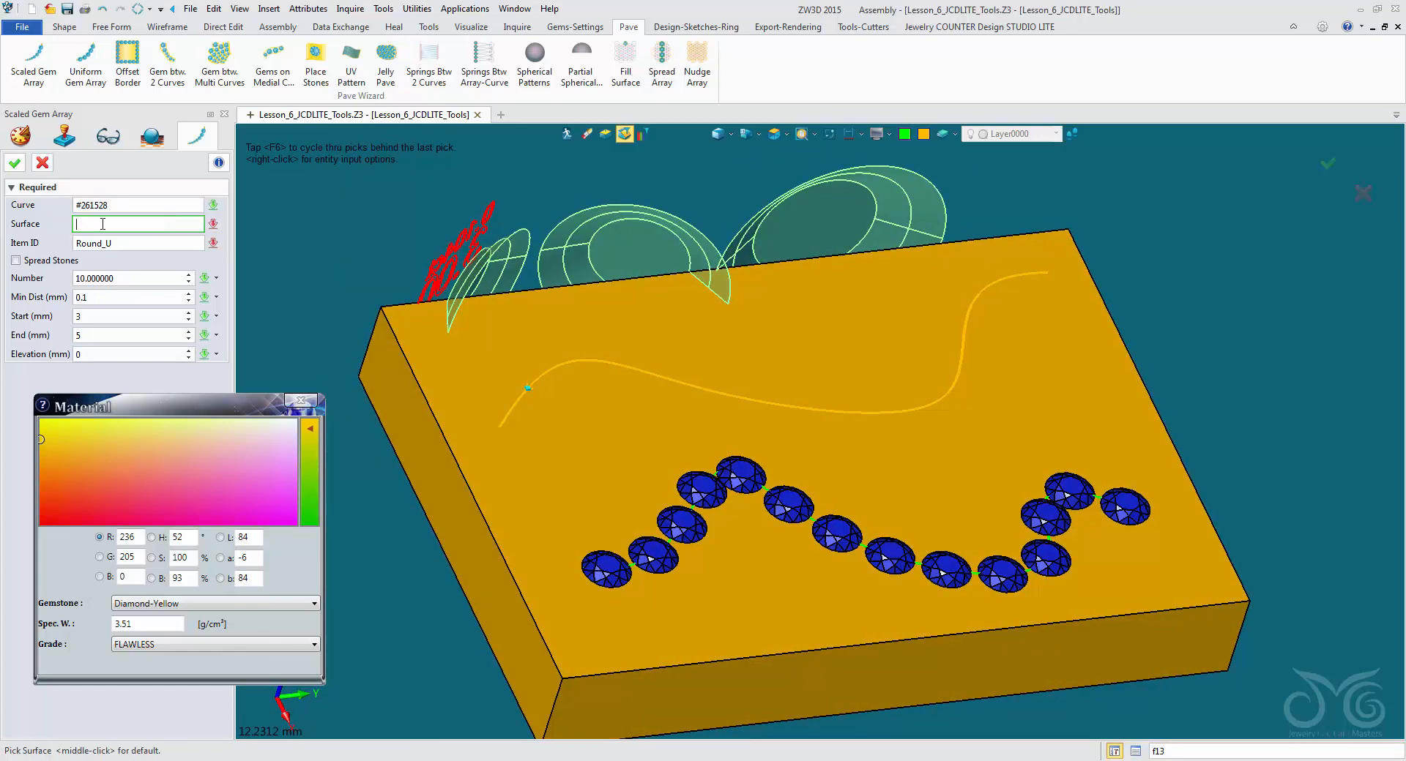
left_click(472, 392)
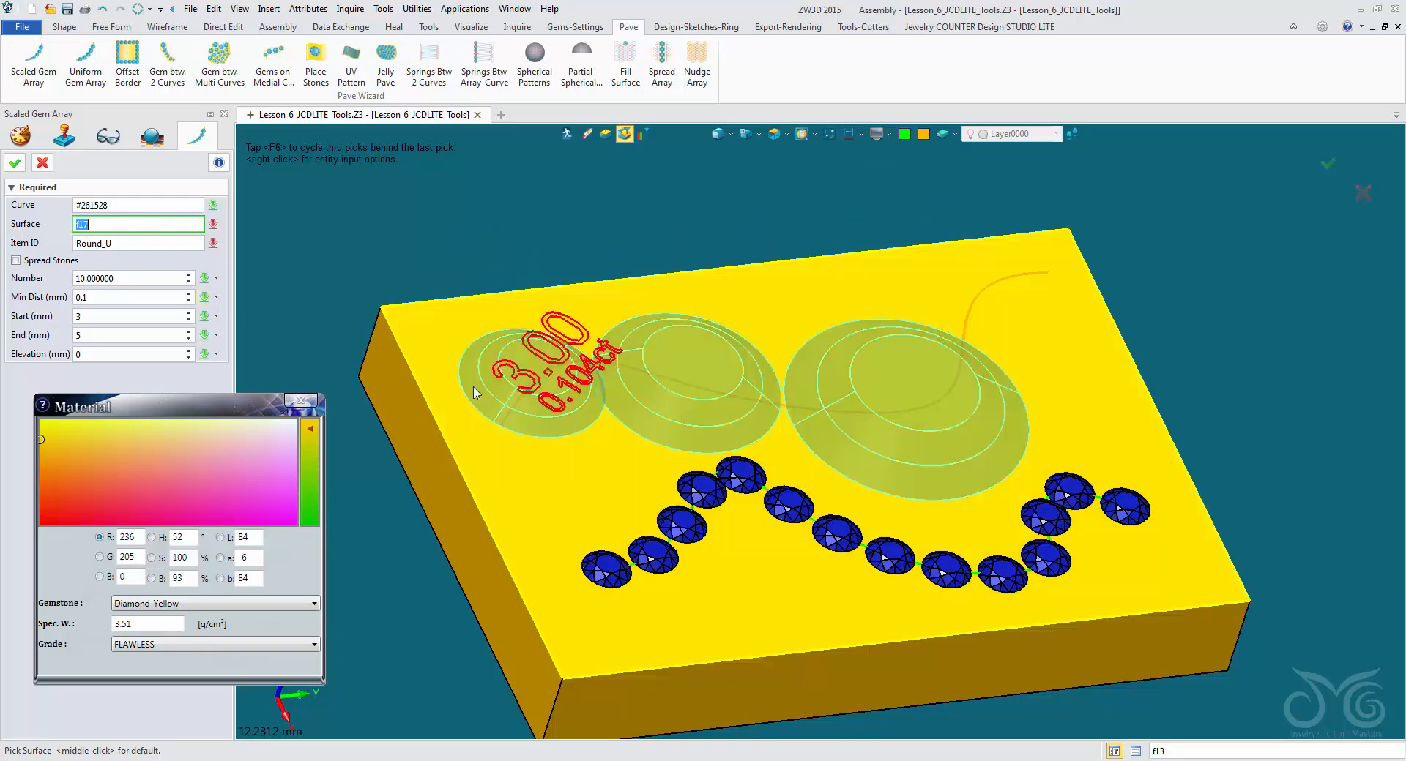
scroll(391, 358, "up", 3)
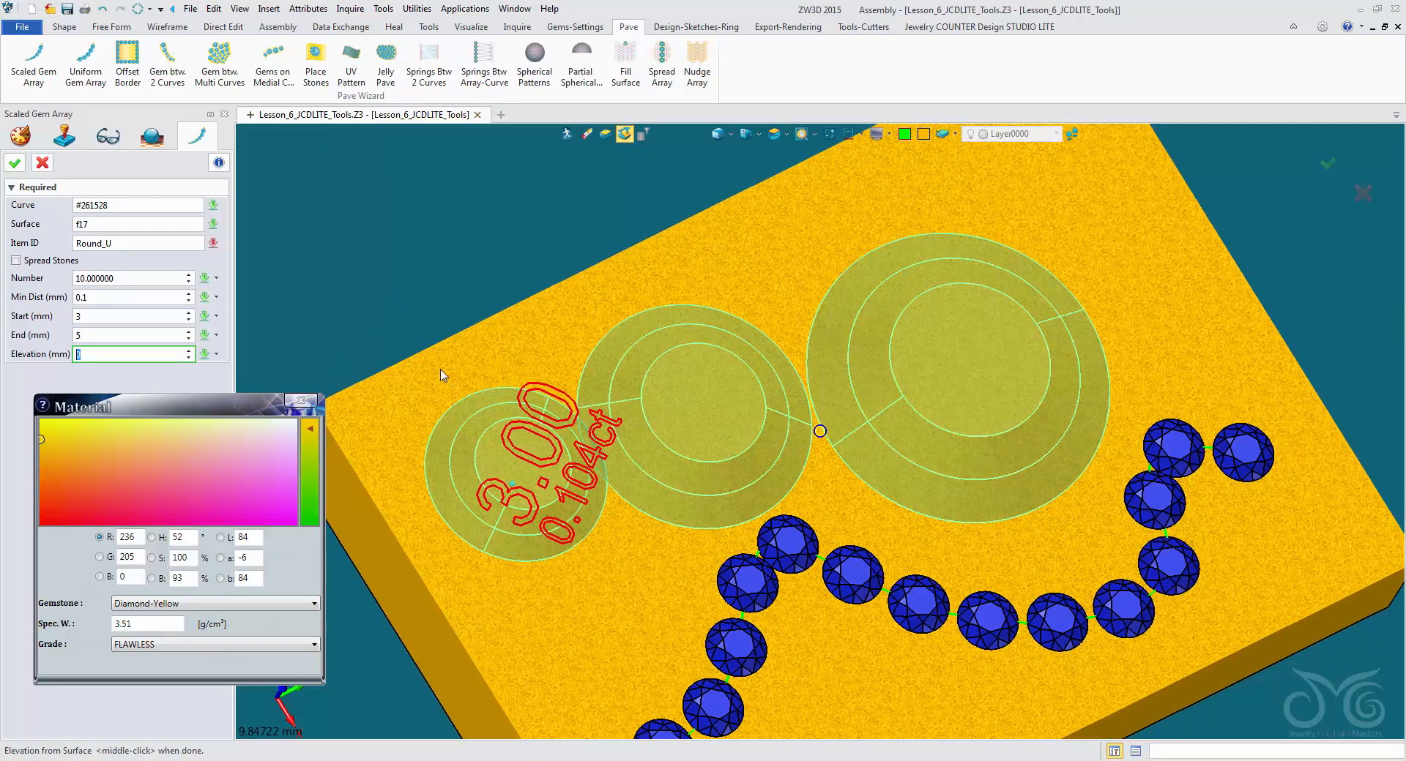
scroll(392, 358, "up", 3)
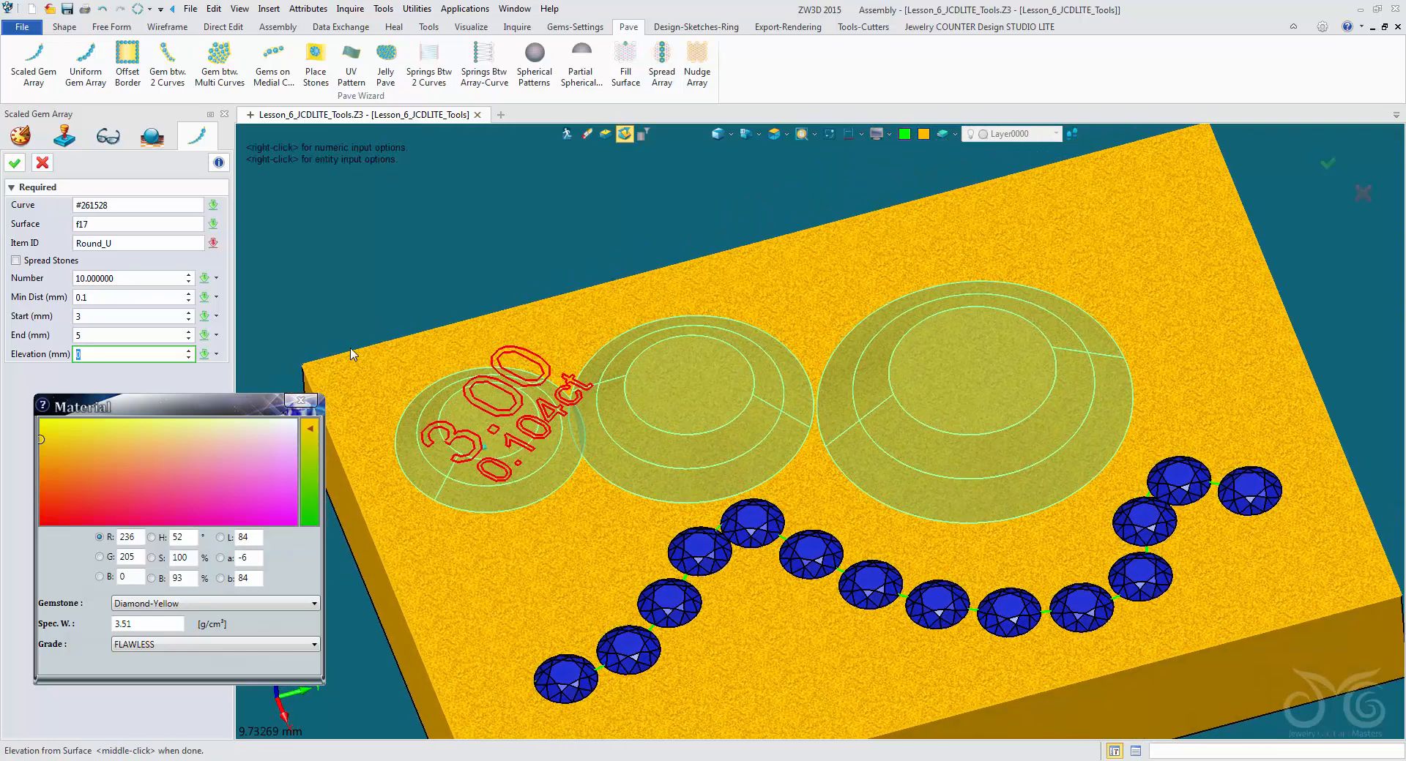
right_click_drag(350, 349, 353, 355)
middle_click_drag(311, 354, 370, 354)
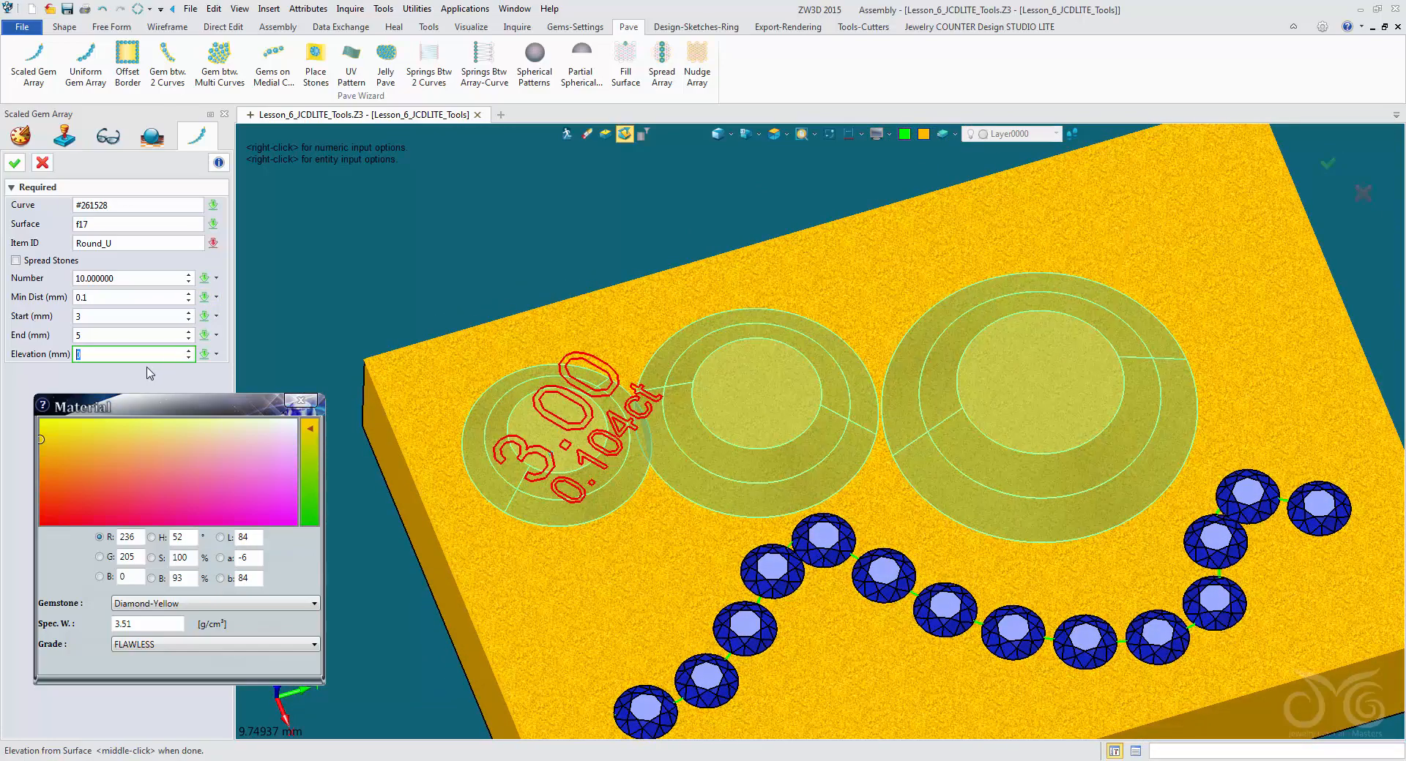
Set the scaled gem array's start size to 1 mm and its end size to 2.5 mm
left_click(110, 319)
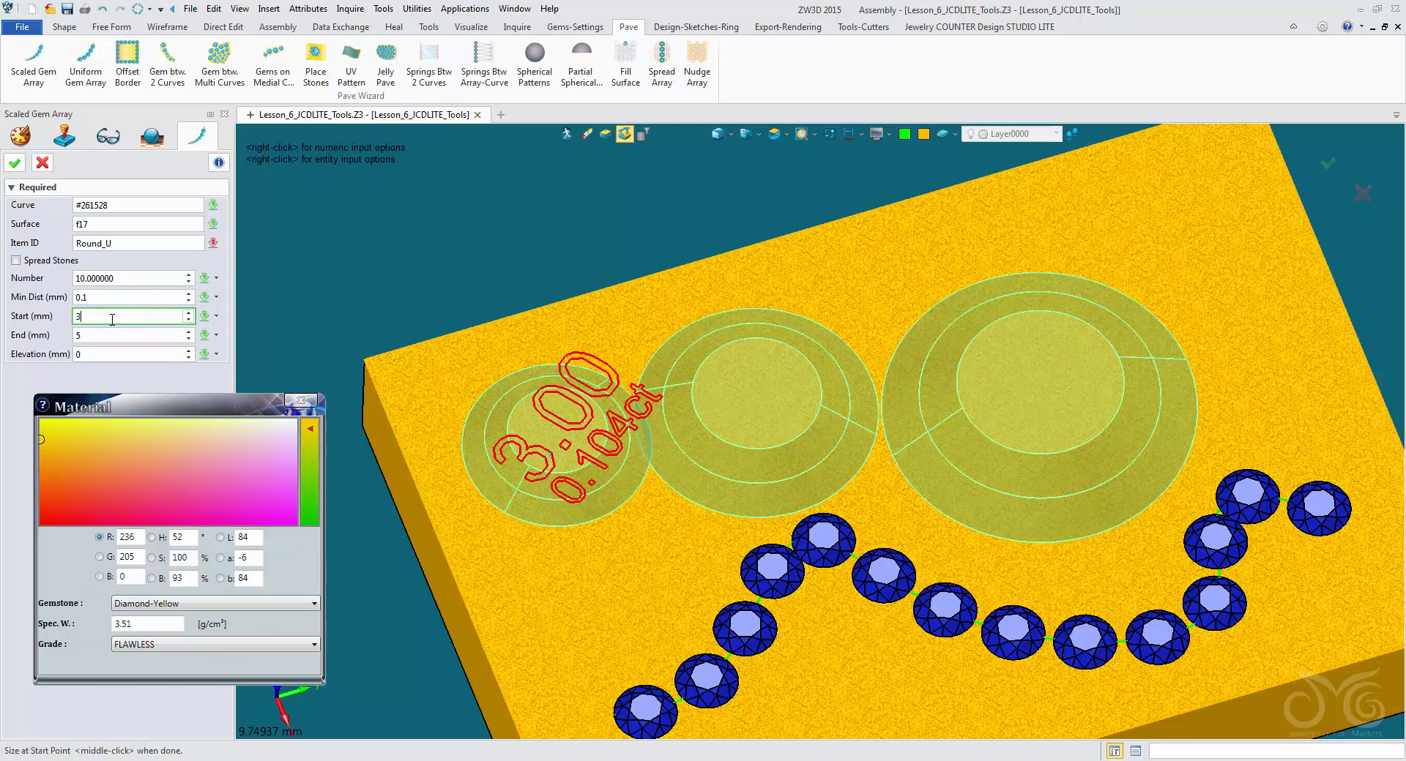
scroll(112, 319, "down", 1)
scroll(112, 320, "down", 1)
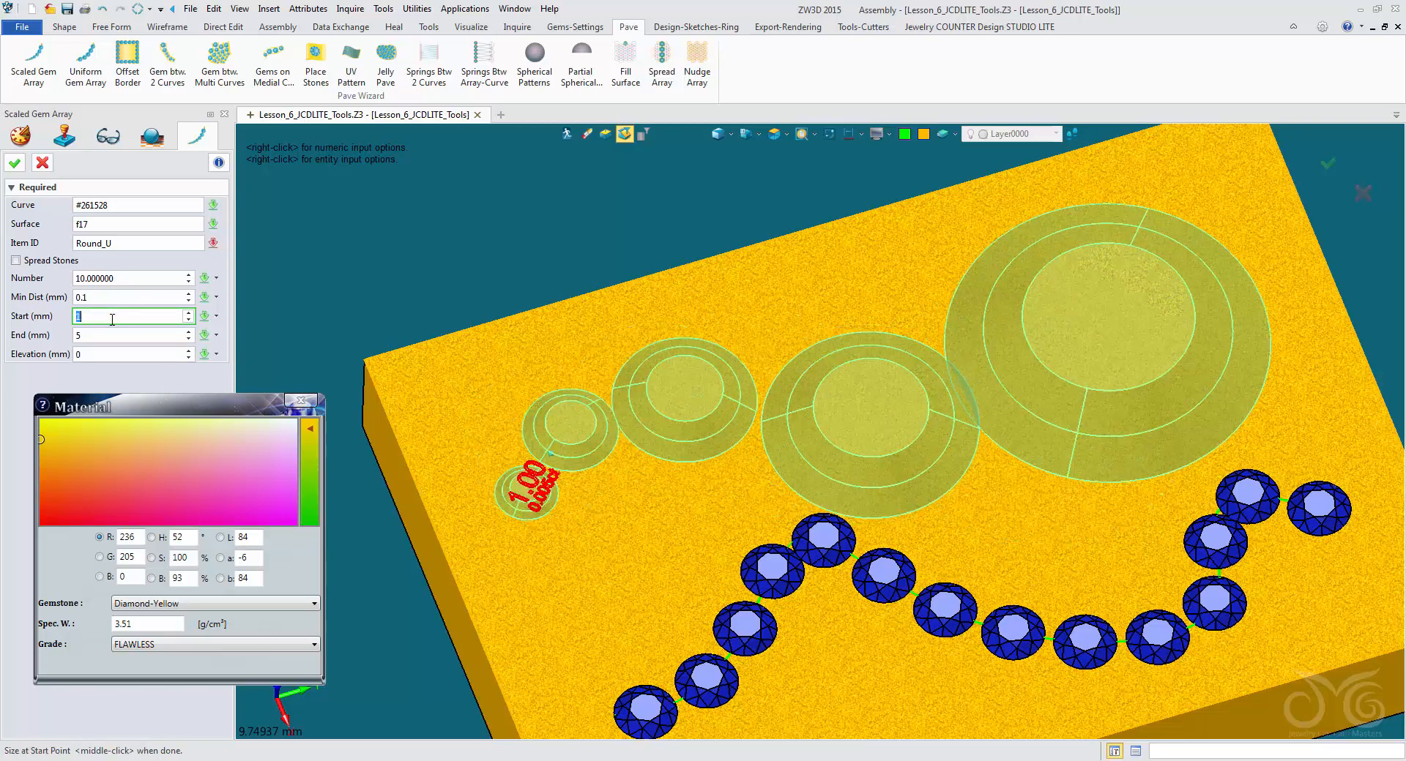
left_click(125, 337)
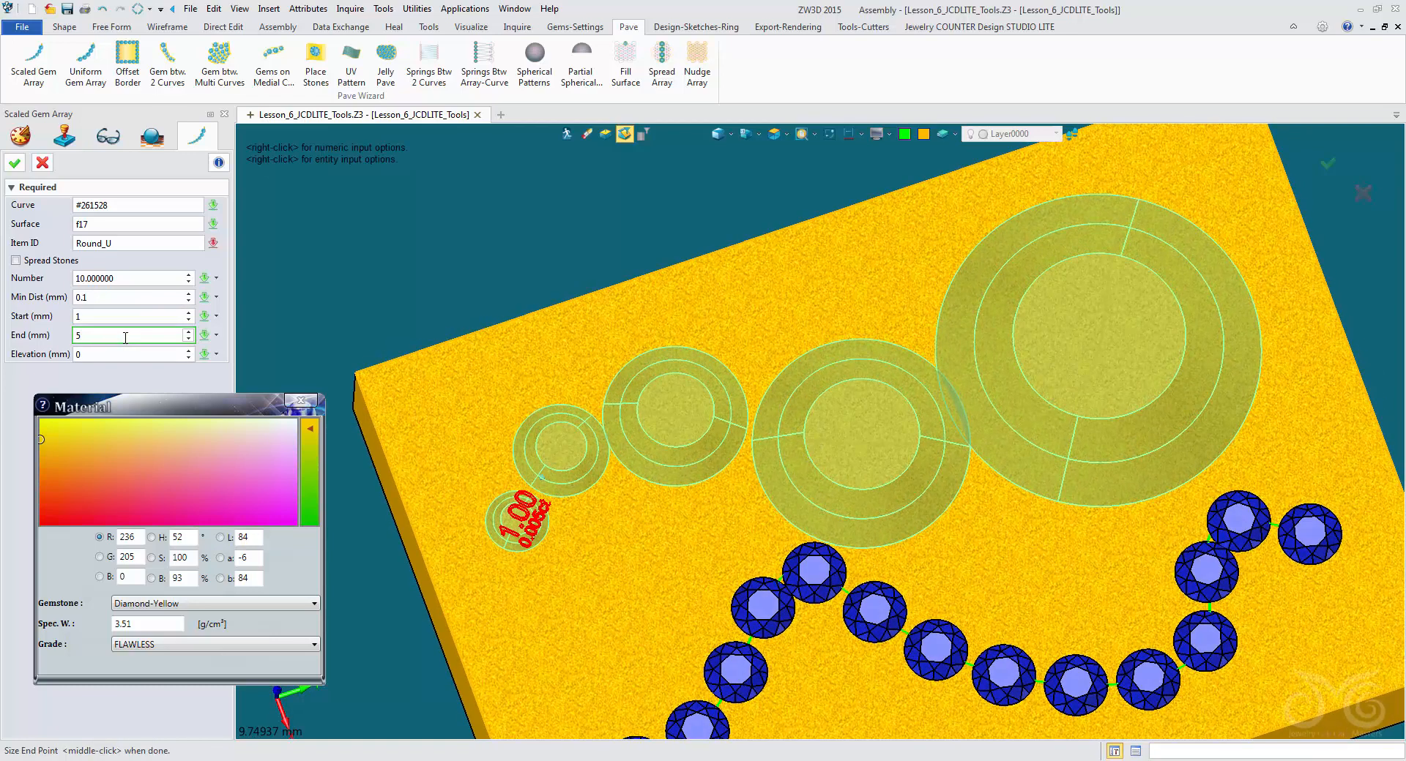
scroll(125, 338, "down", 2)
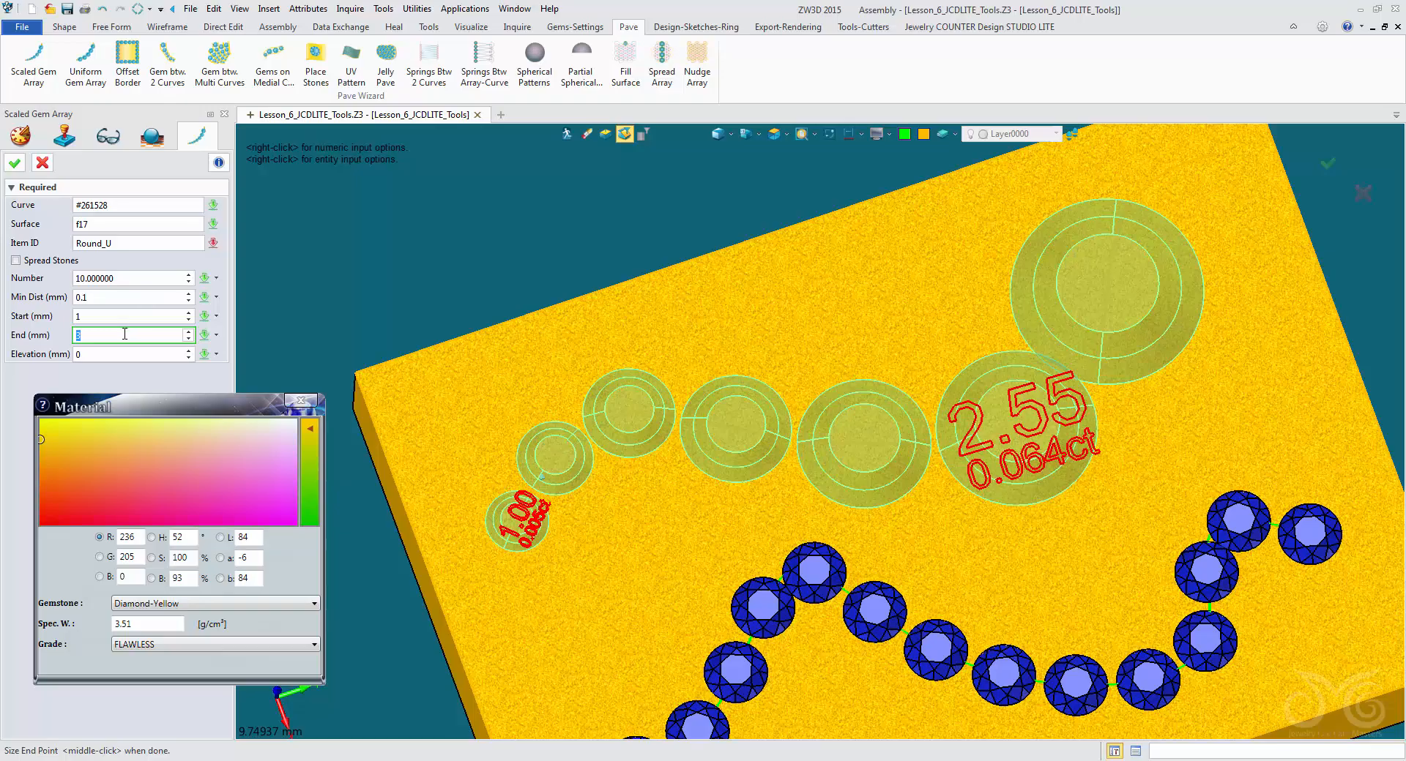
scroll(124, 333, "down", 1)
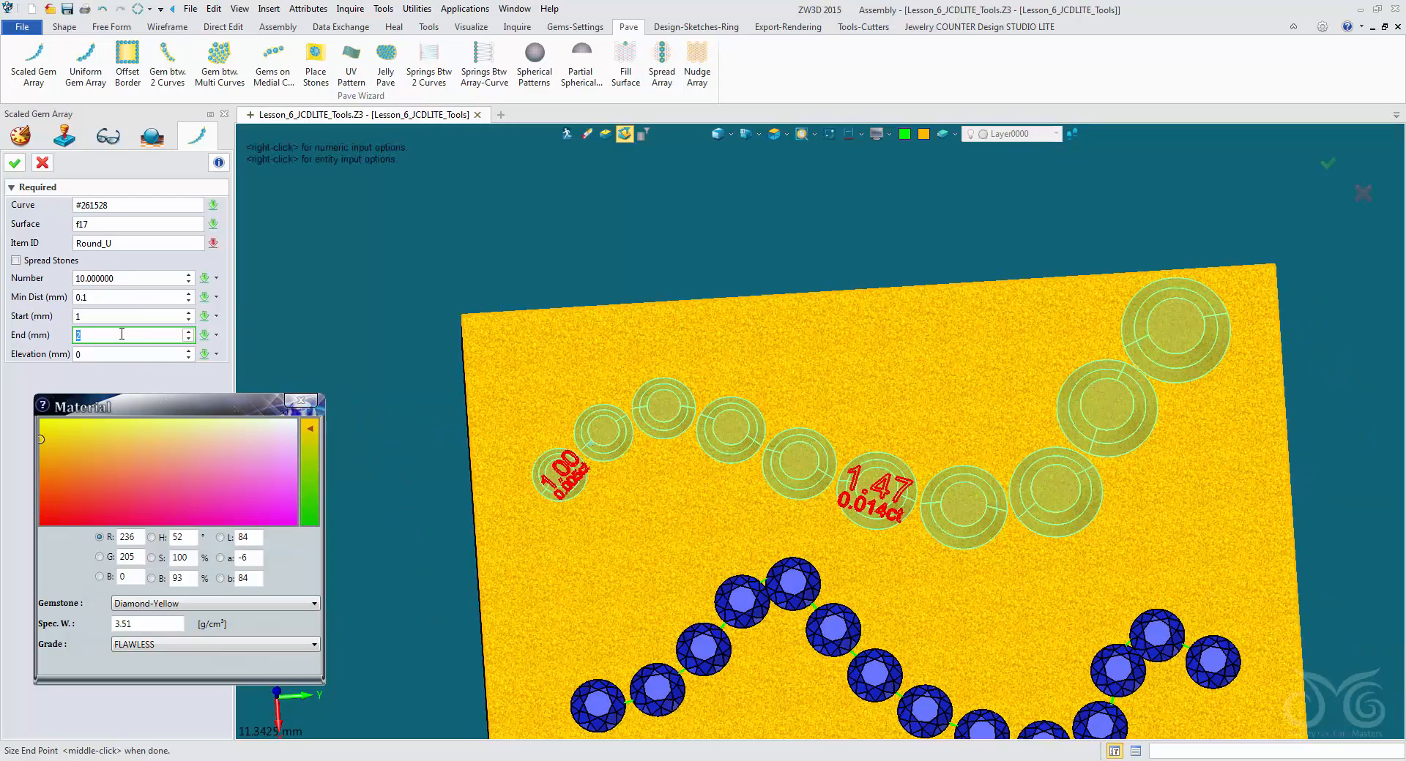
left_click(122, 335)
left_click(121, 316)
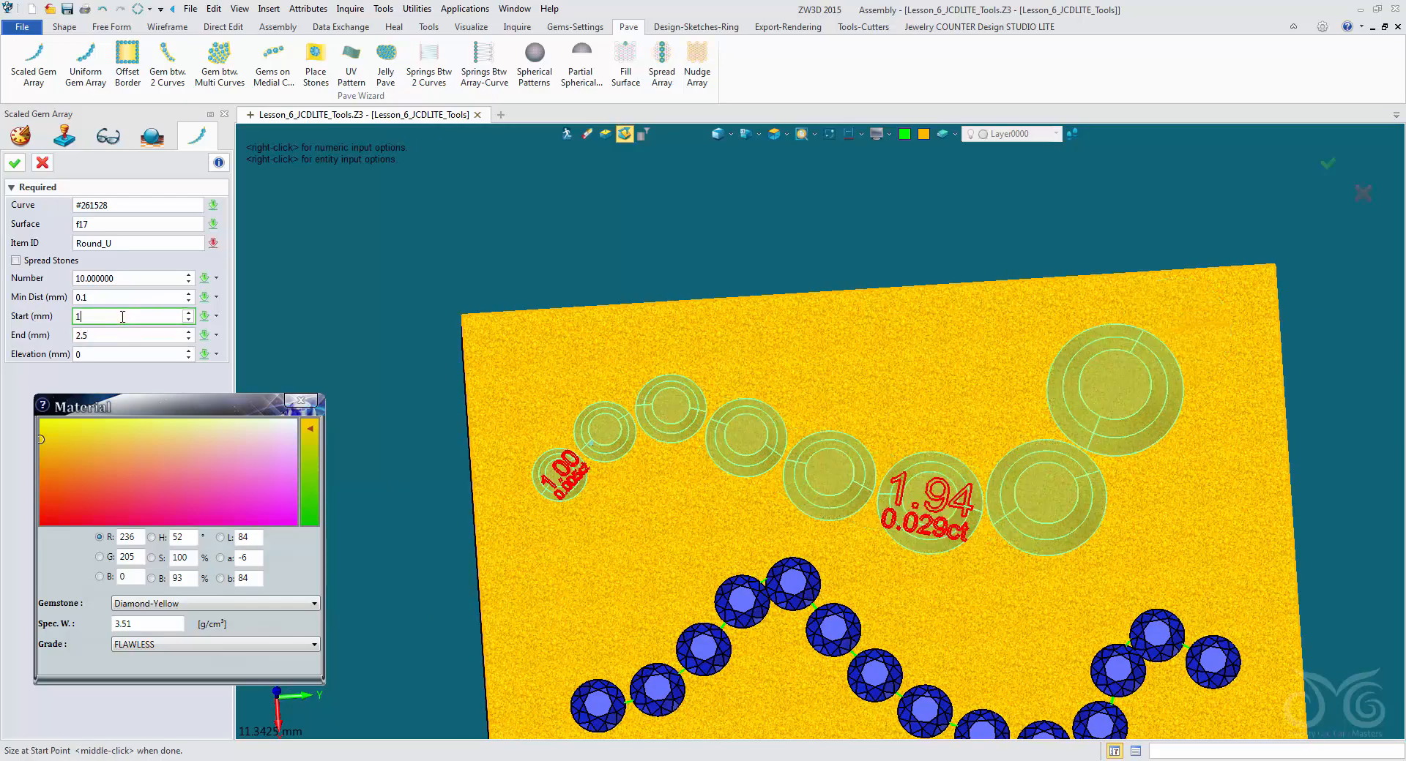
Enable Spread Stones with the number of gems at 10 and create the scaled gem array
left_click(66, 262)
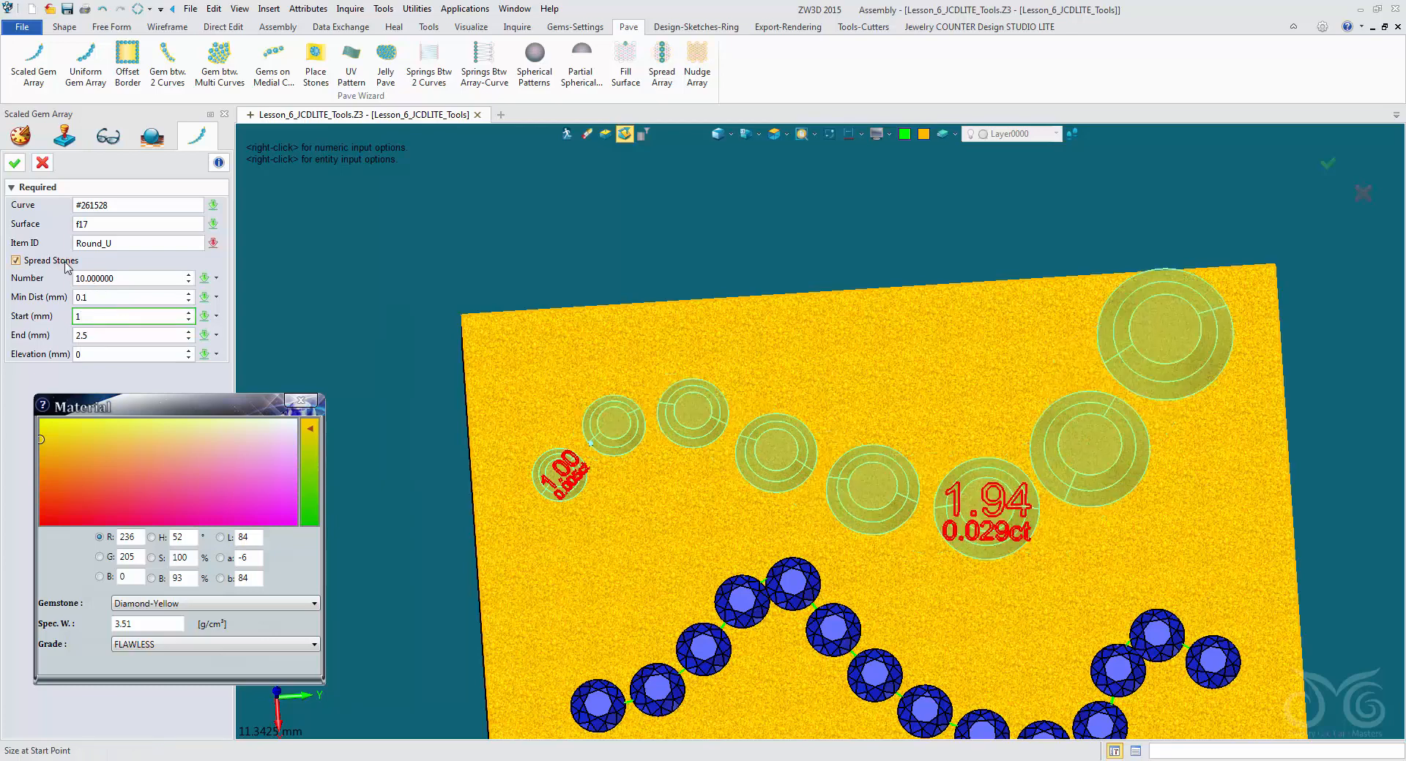
left_click(127, 281)
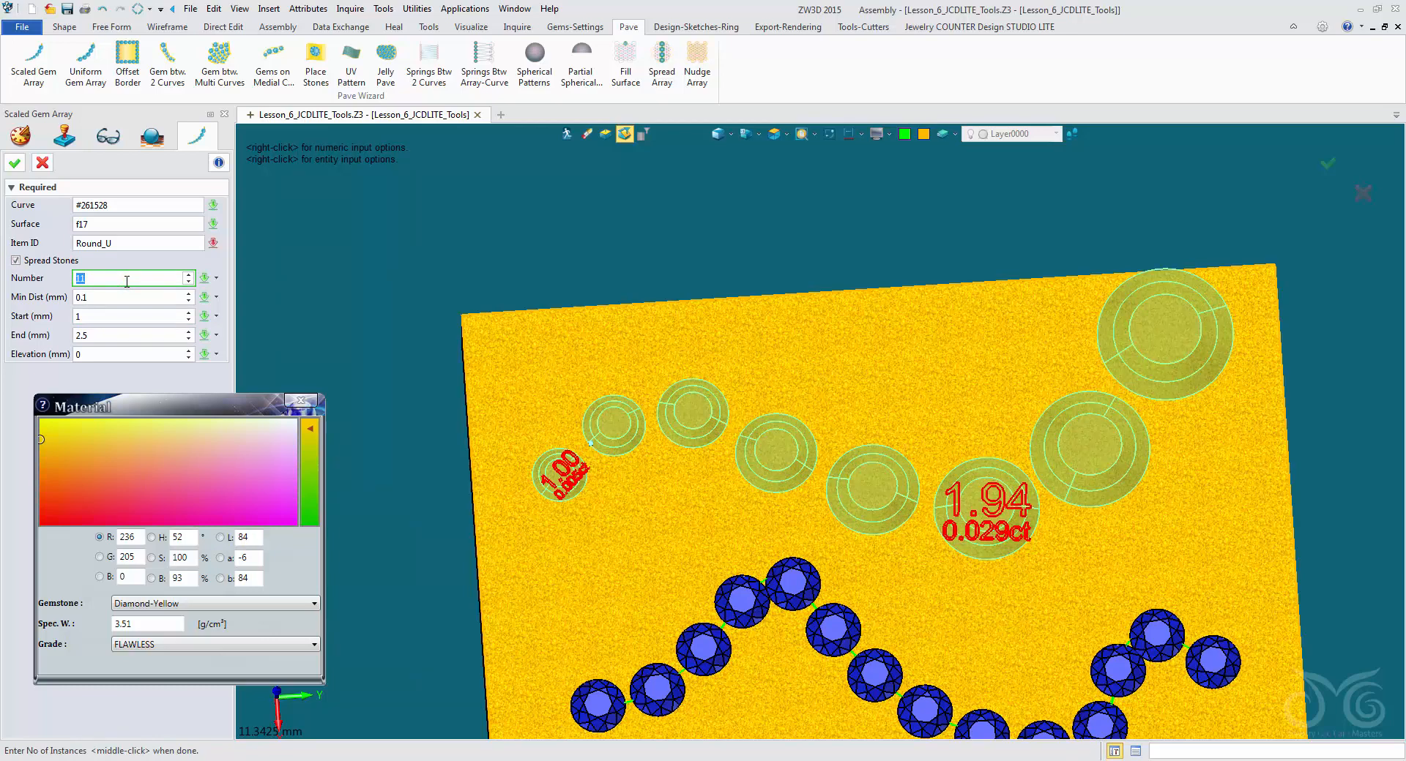
type("5")
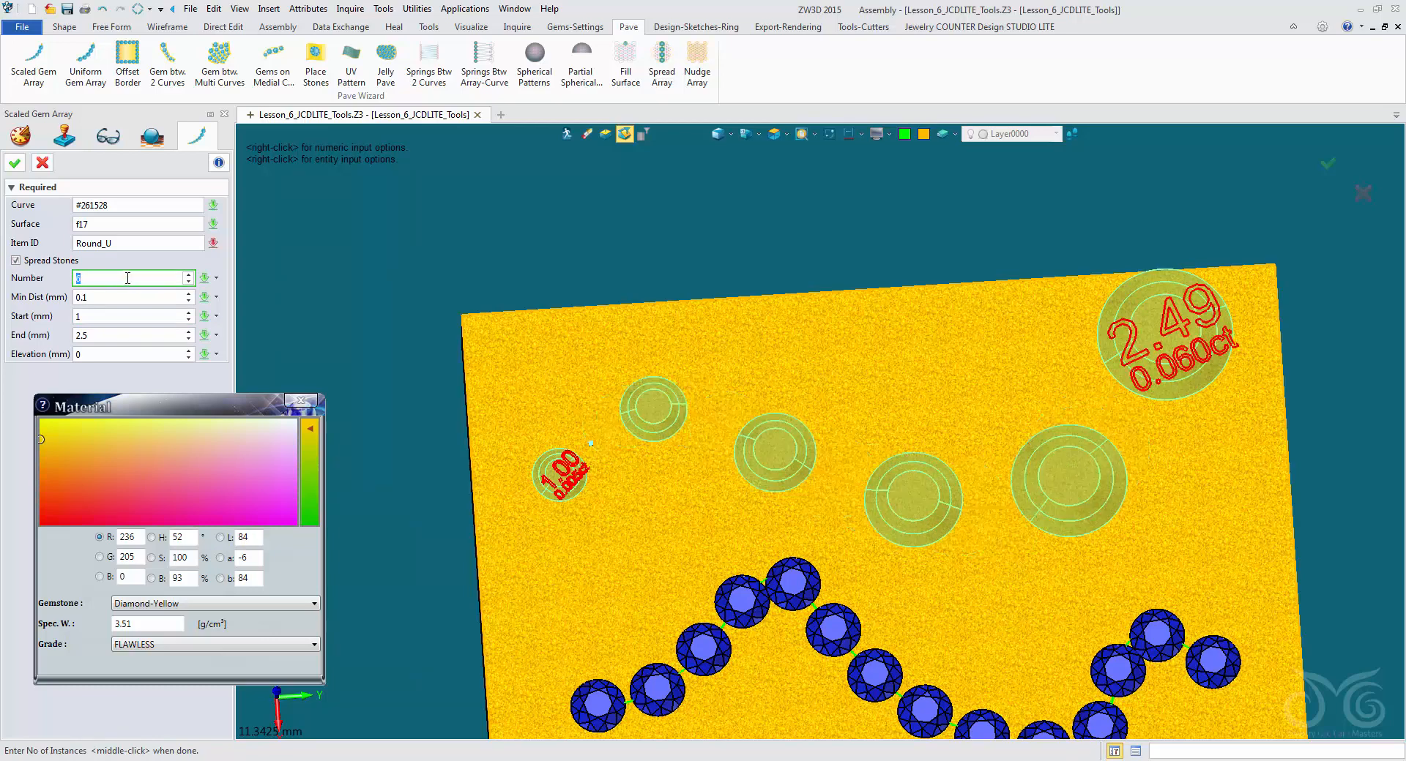
type("7")
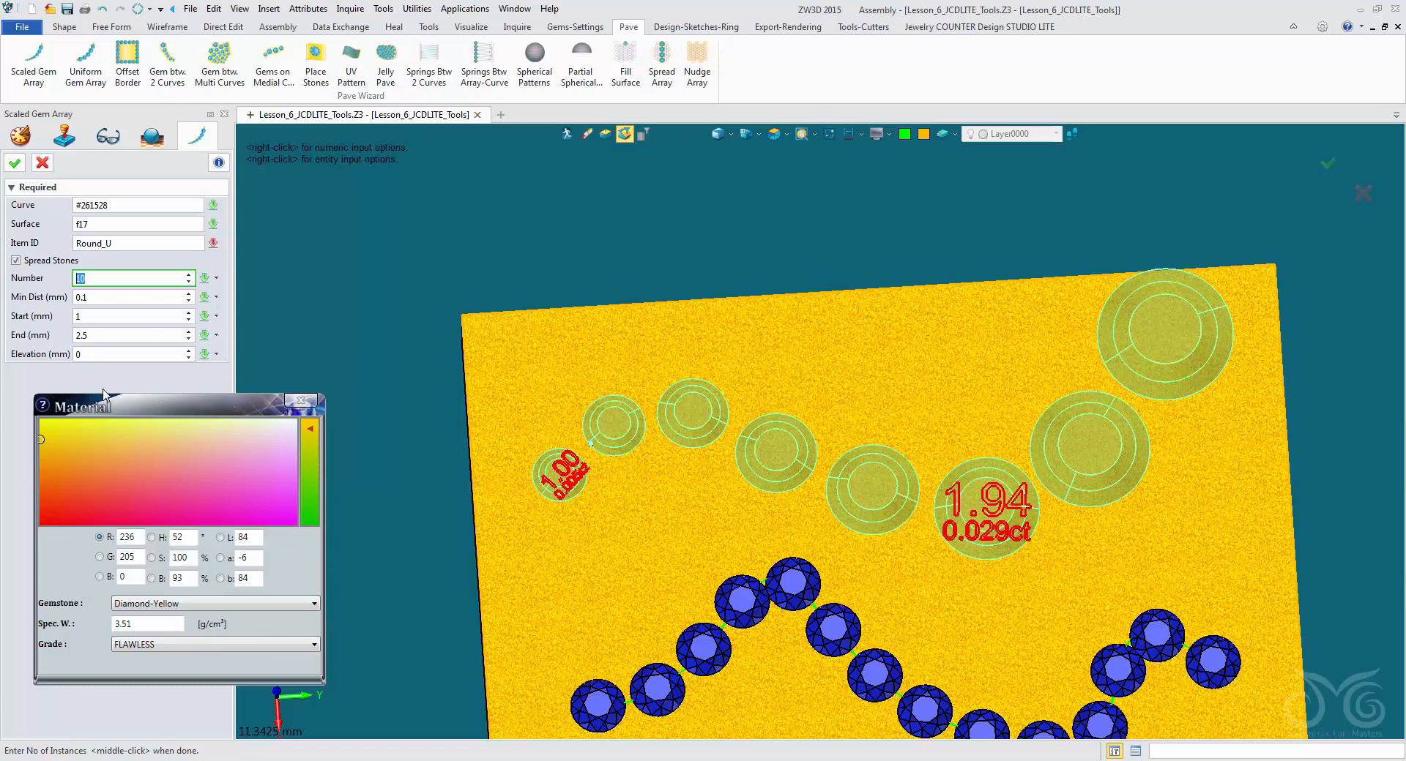
left_click(17, 164)
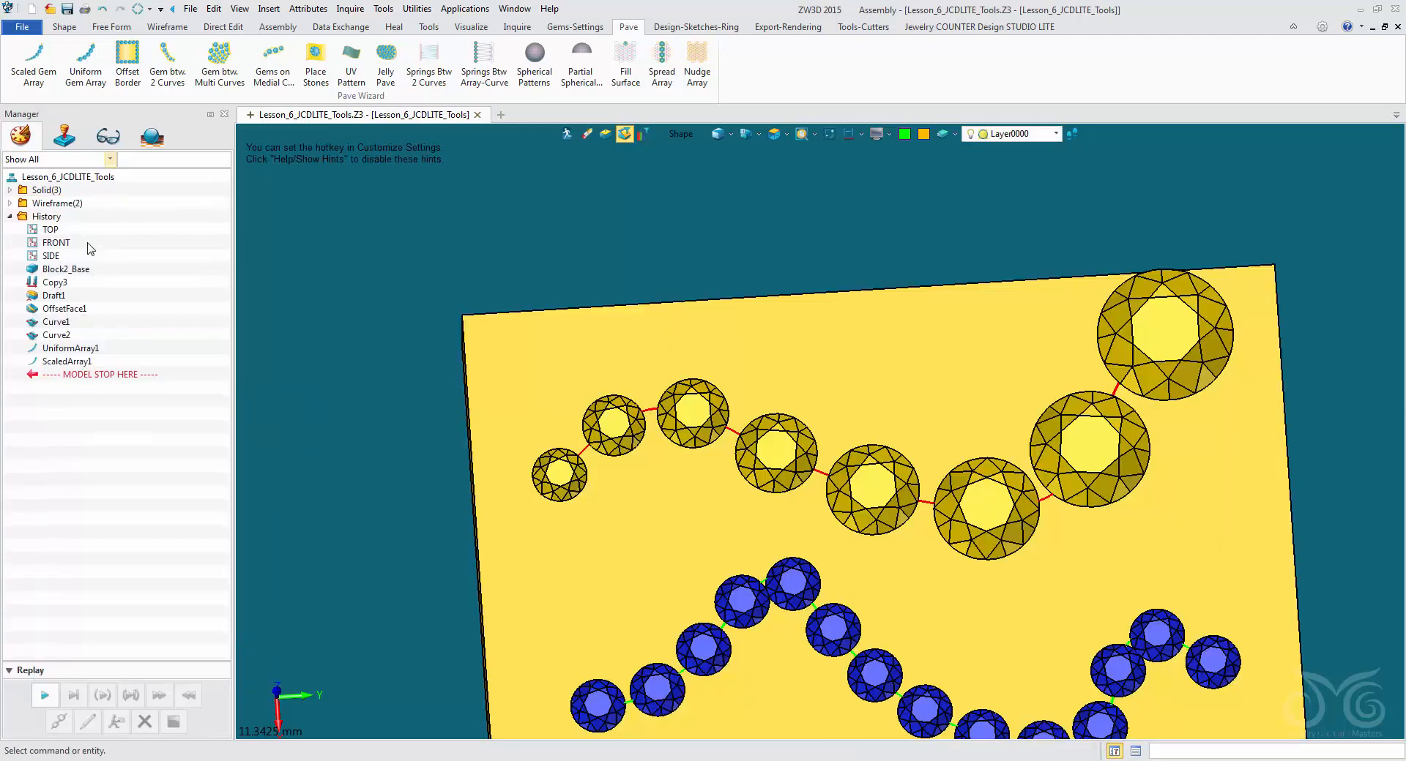
Start Gem btw. 2 Curves and set its gemstone material to Emerald
right_click_drag(337, 376, 340, 390)
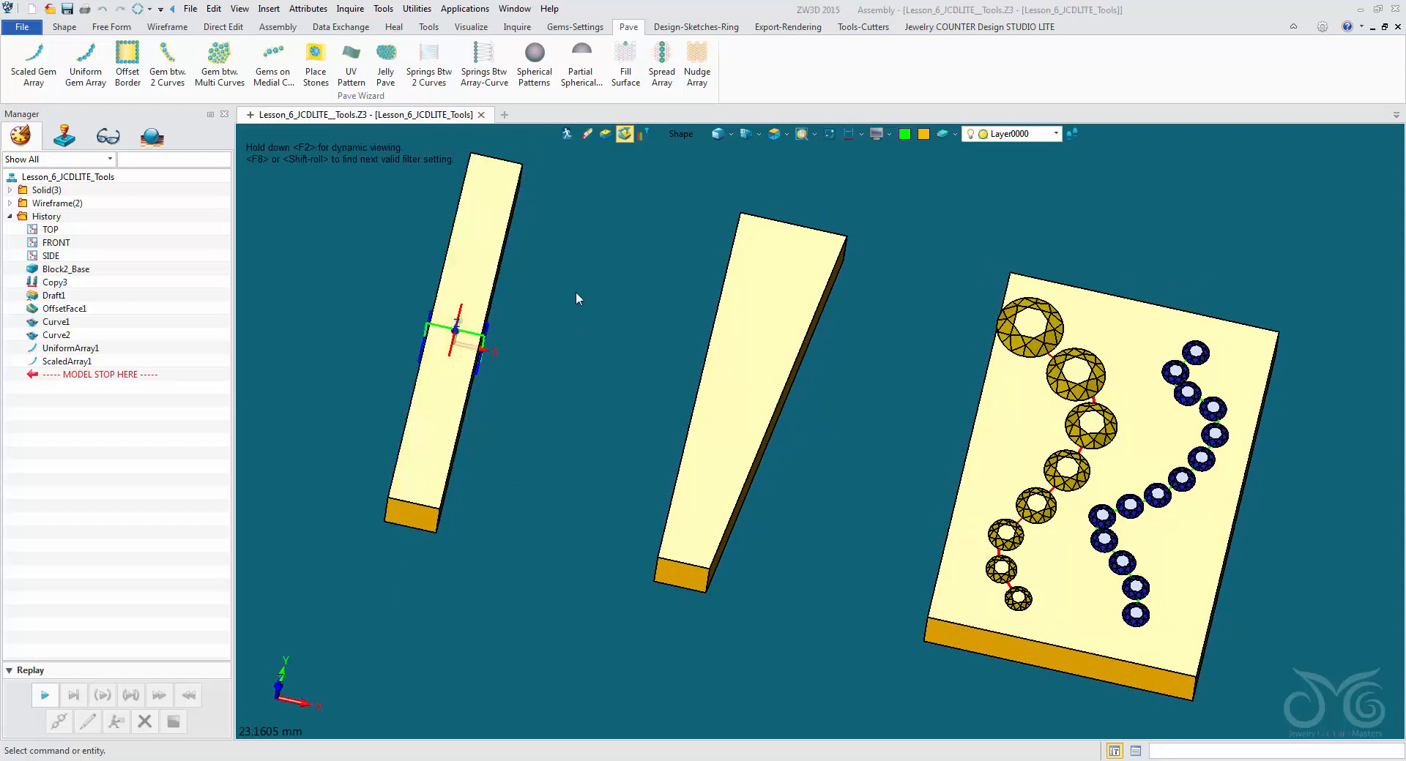
left_click(185, 68)
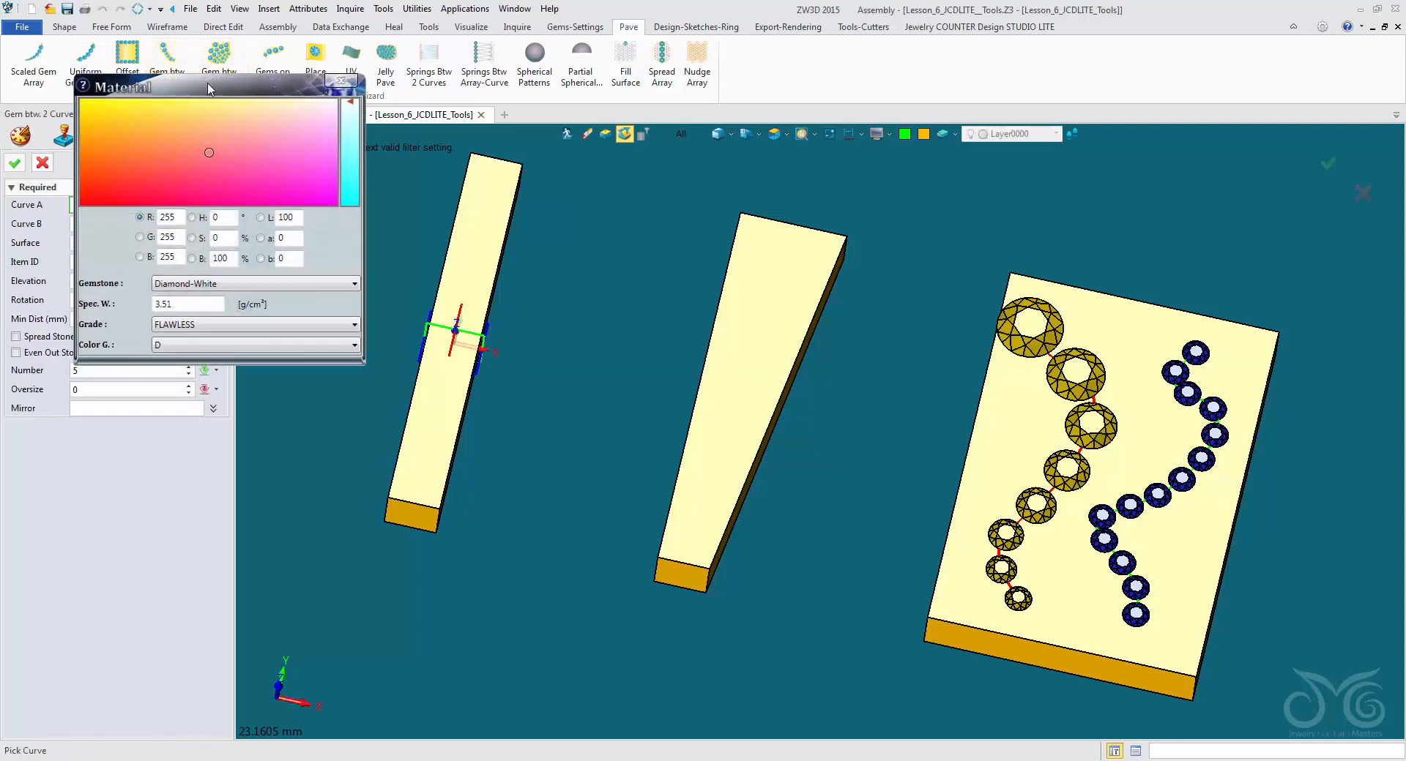
left_click_drag(208, 88, 181, 438)
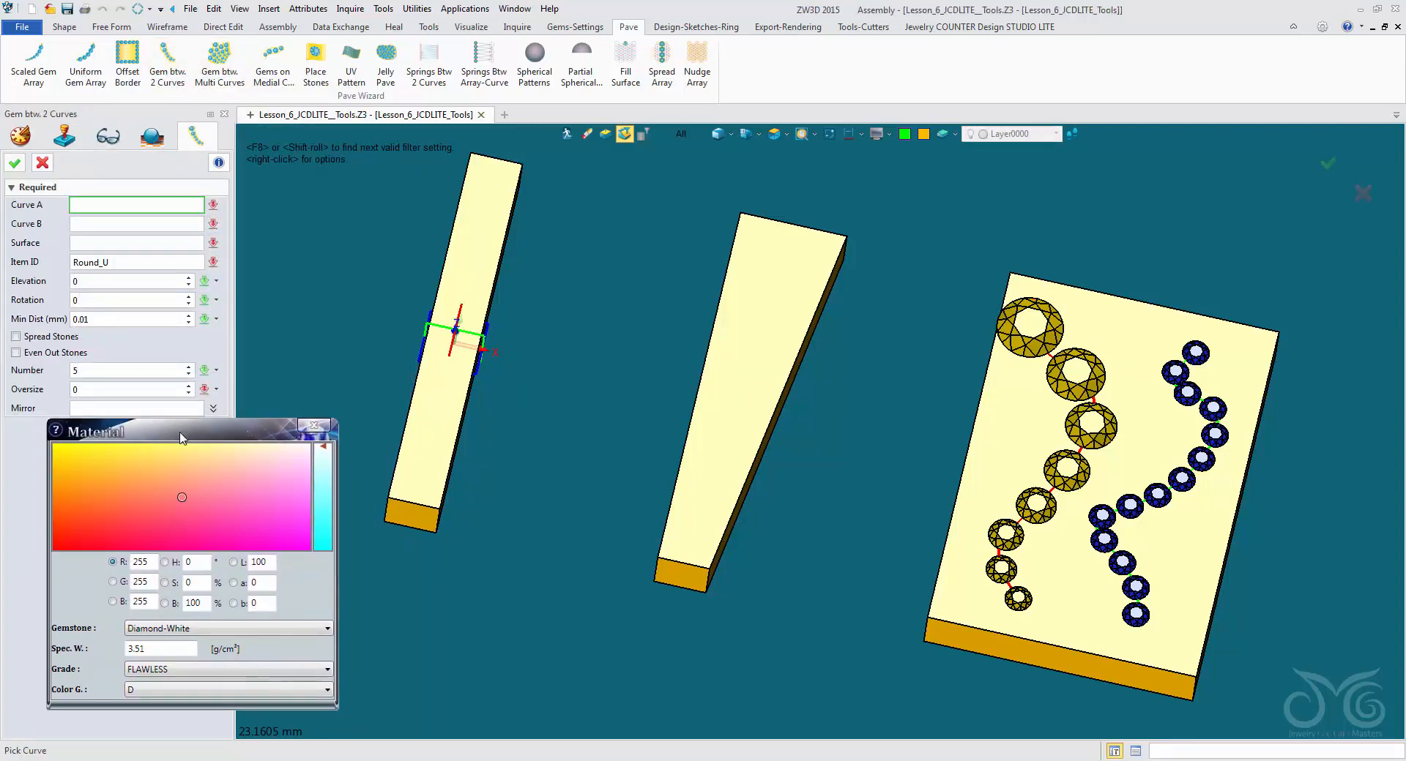
left_click(250, 629)
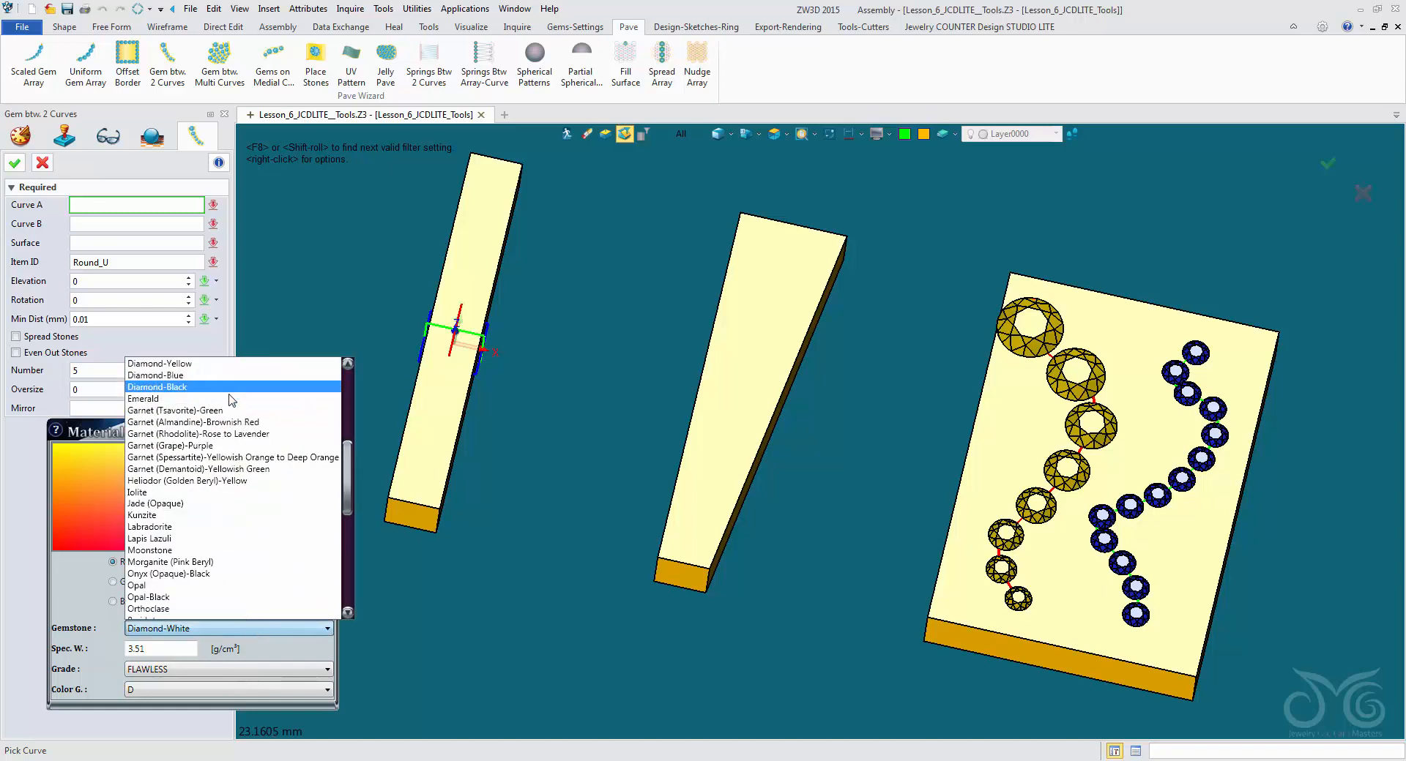
left_click(231, 399)
left_click_drag(228, 433, 220, 462)
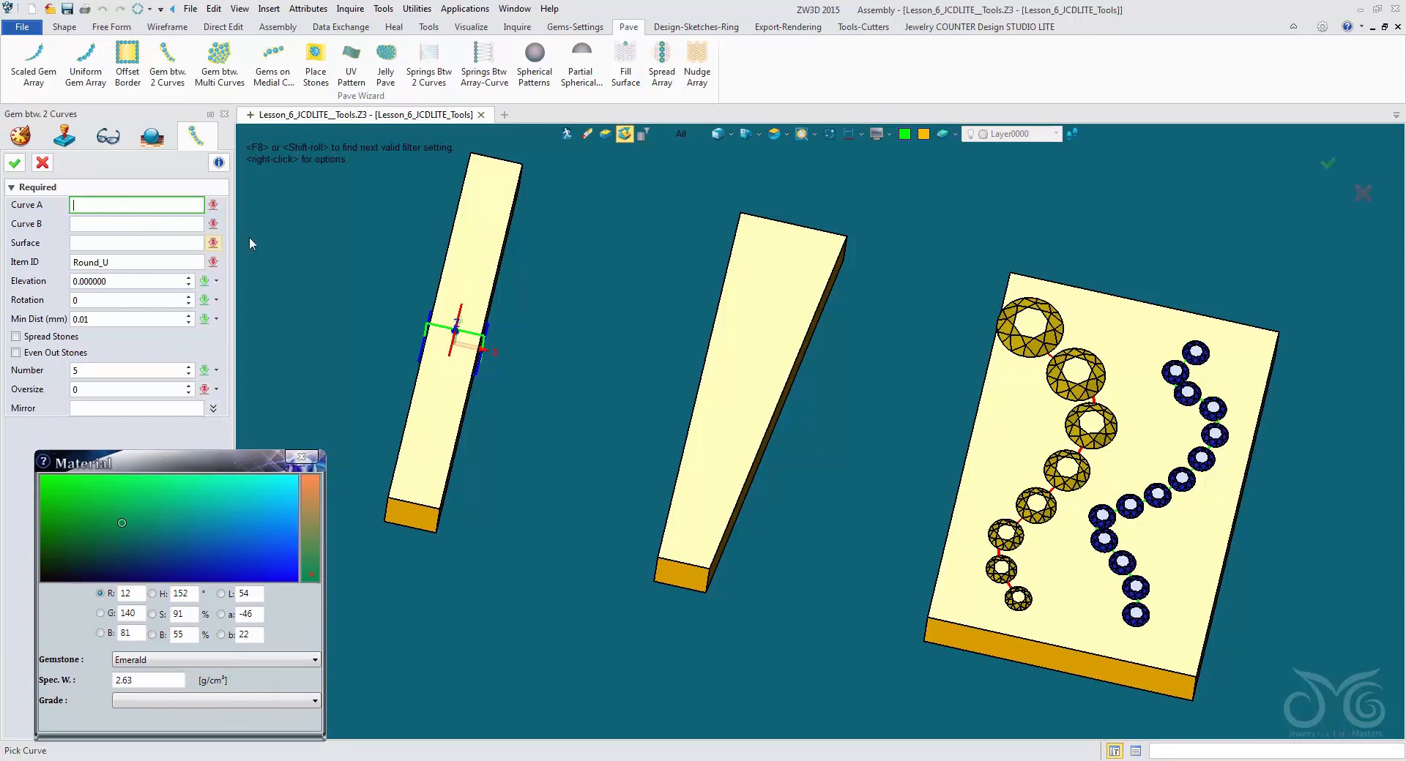
Restrict picking to edges and choose the straight bar's two long top edges as Curve A and Curve B
left_click(695, 134)
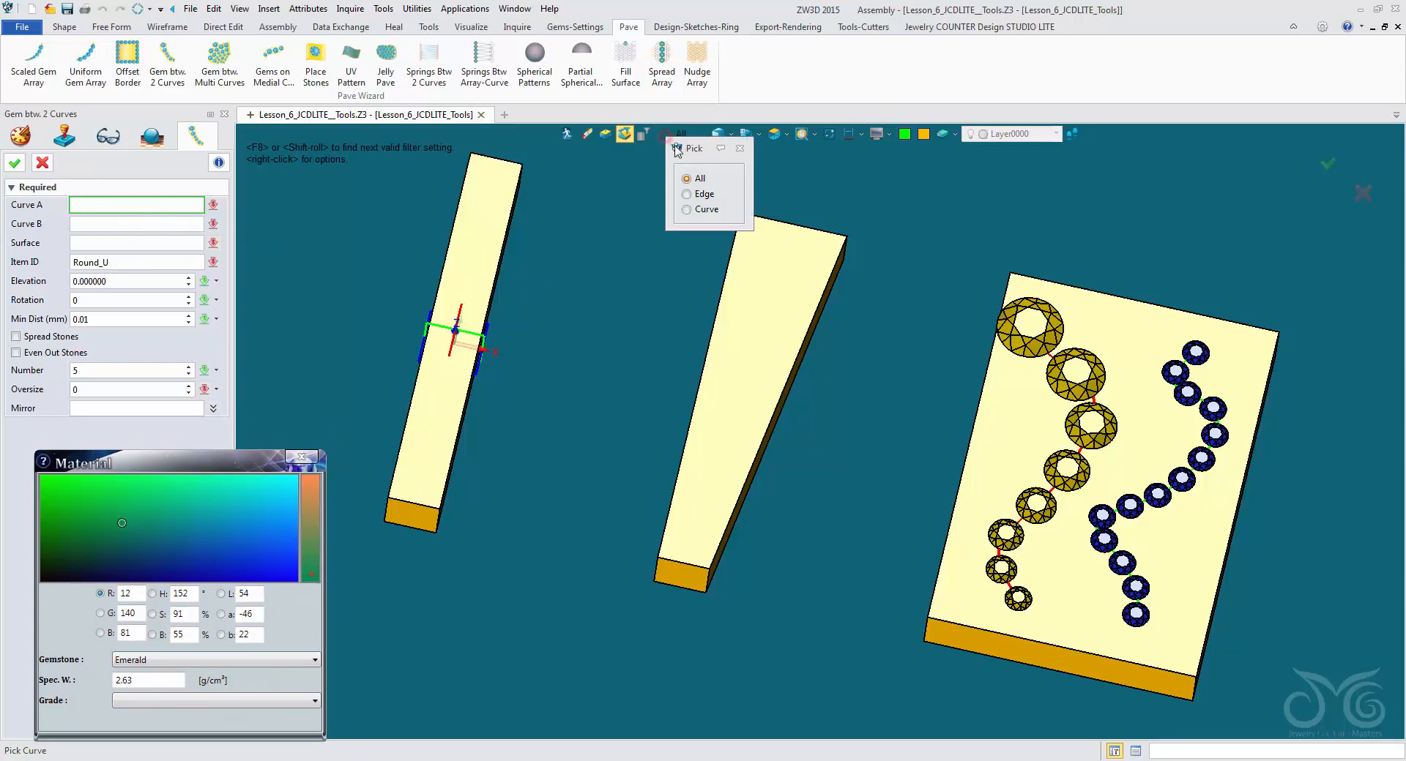
left_click(695, 195)
right_click_drag(696, 195, 474, 350)
scroll(474, 350, "up", 3)
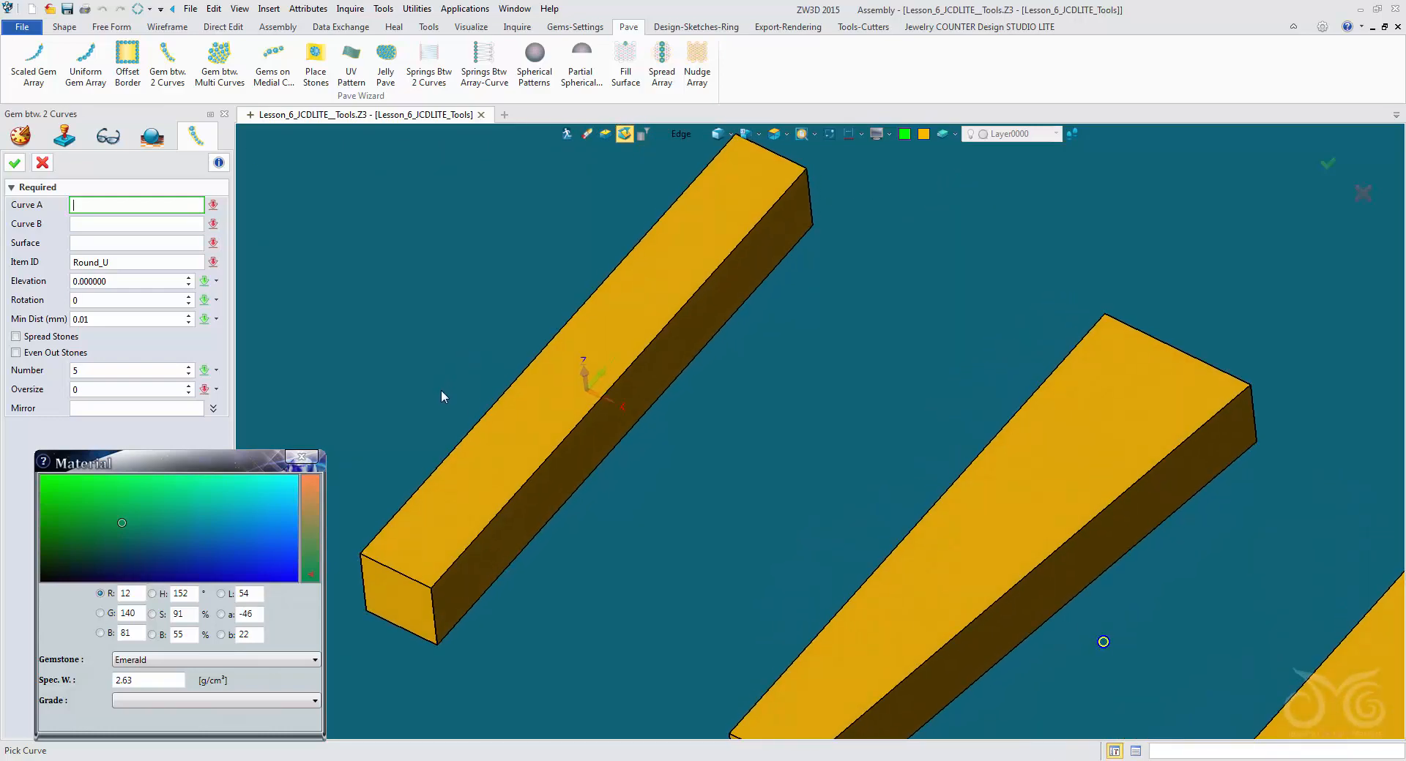
left_click(389, 517)
left_click(459, 559)
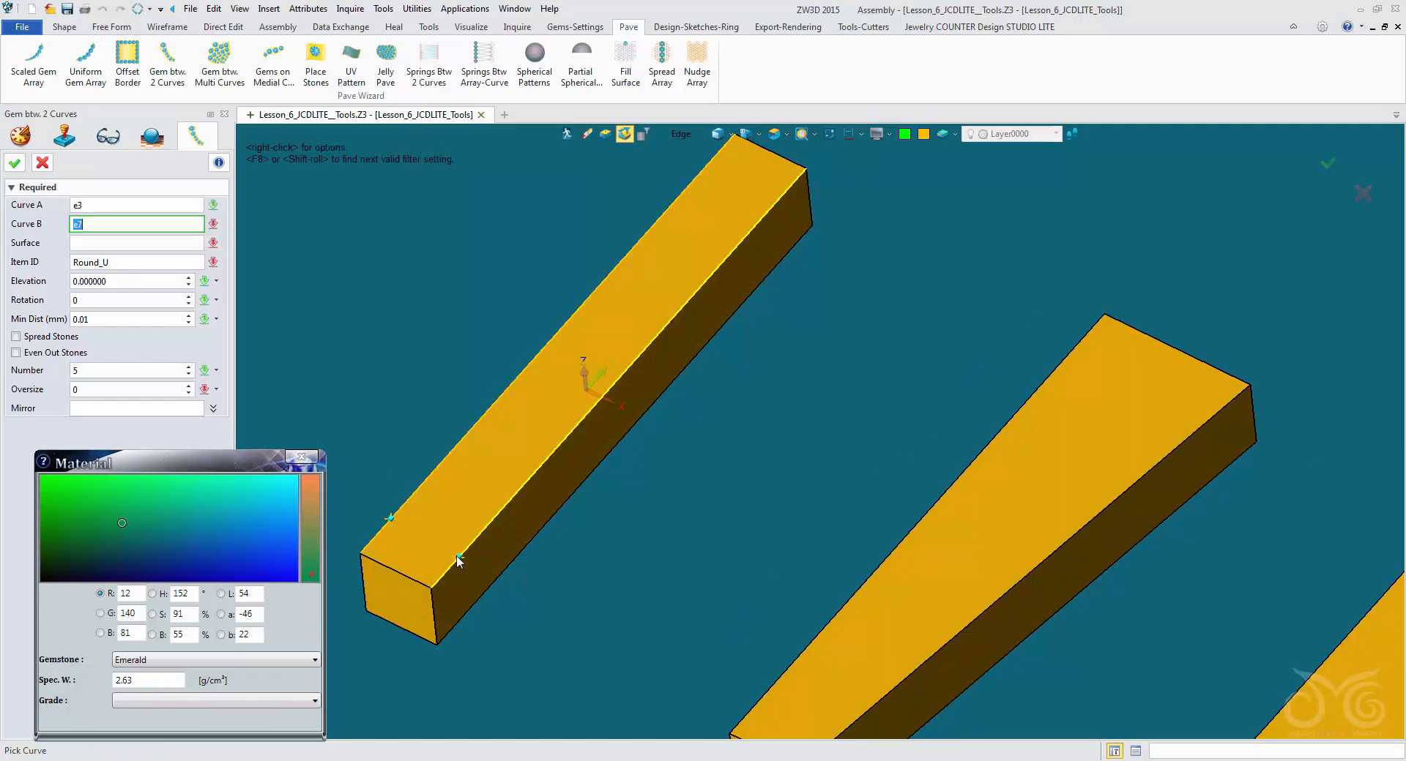
middle_click(456, 558)
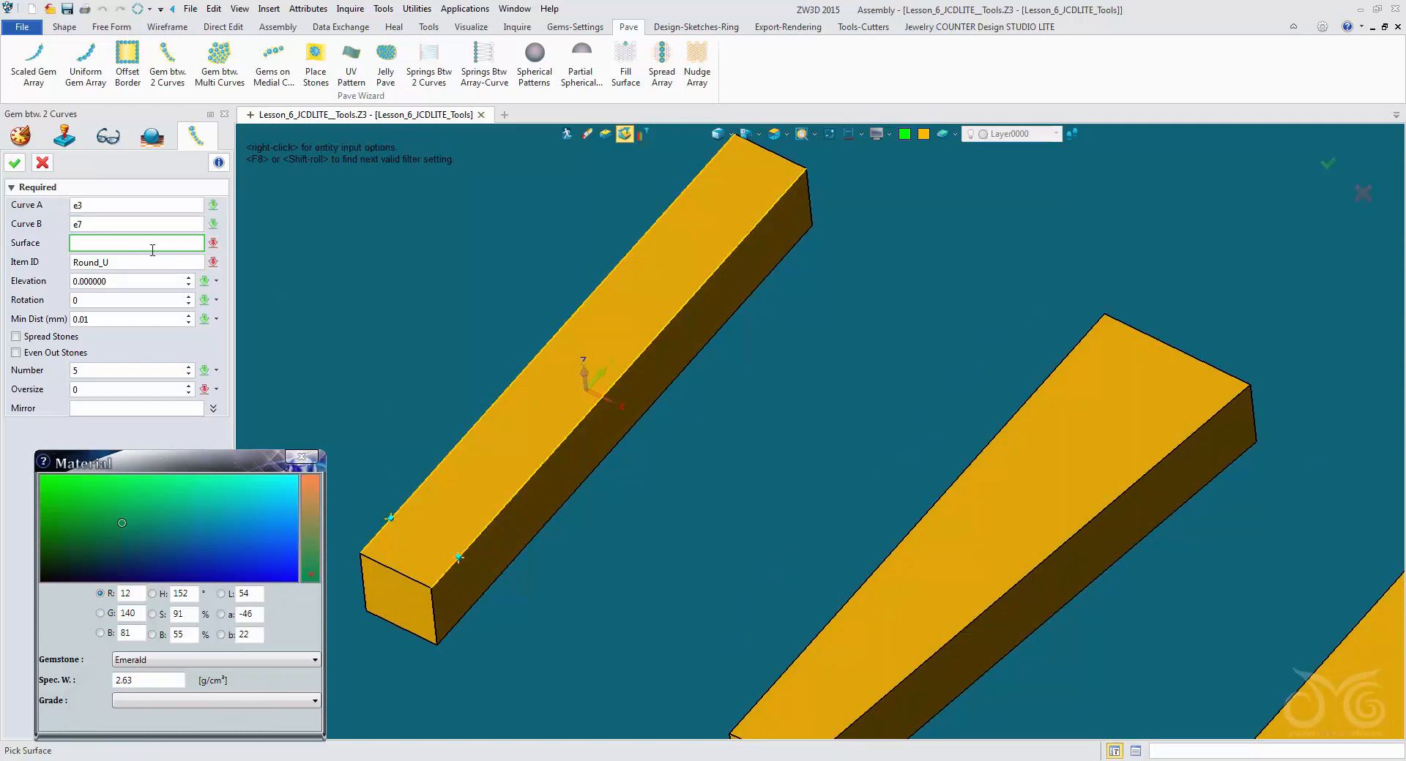
Choose the straight bar's top face as the surface for the gems between the two edges
left_click(424, 488)
middle_click(431, 504)
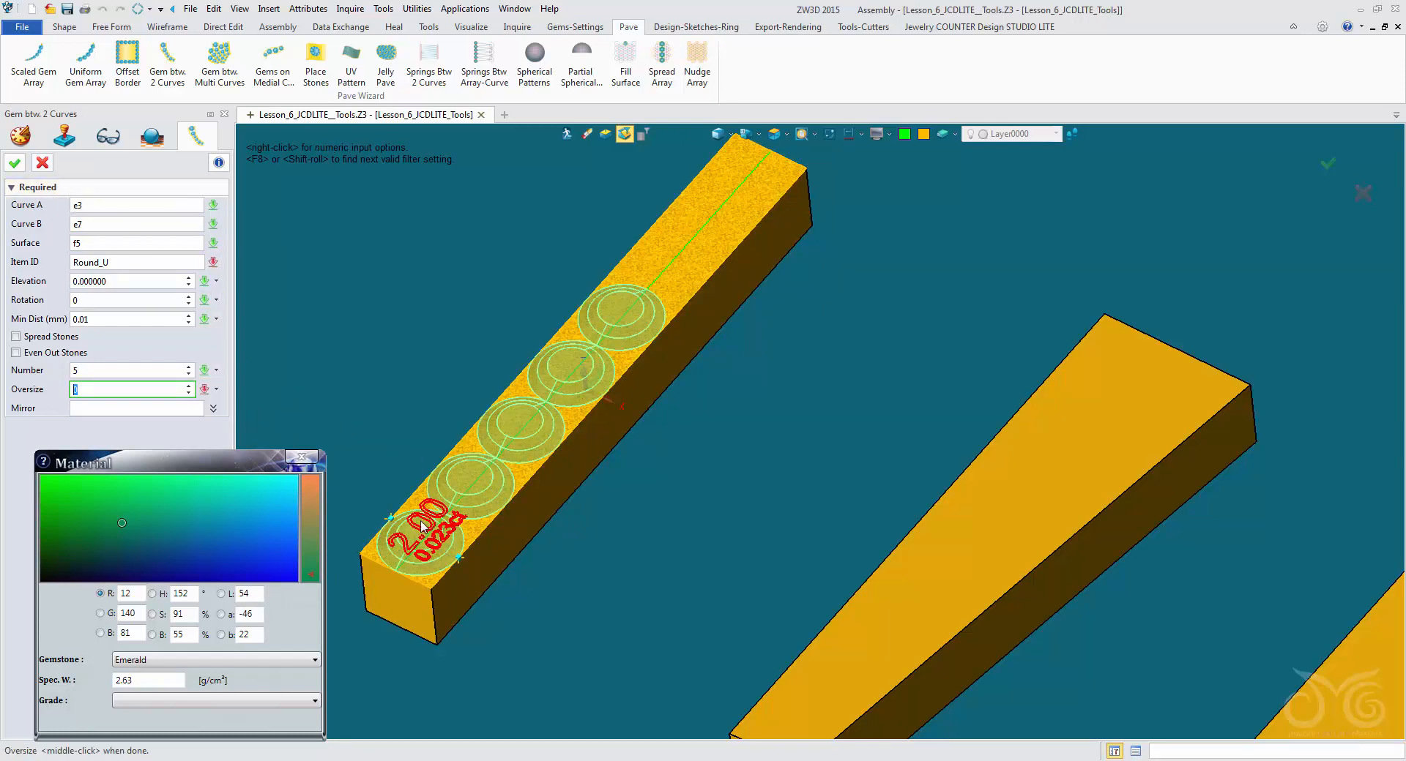
scroll(390, 533, "up", 2)
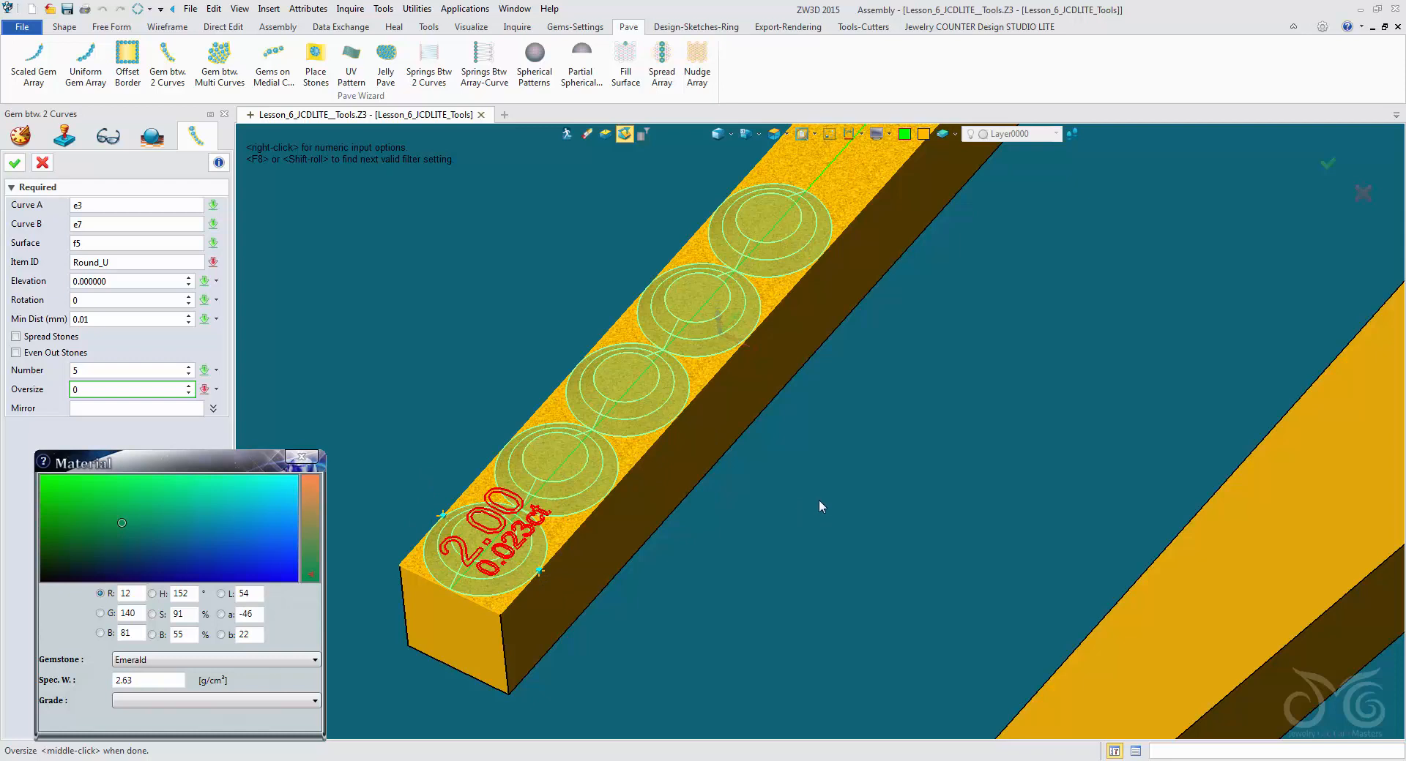
scroll(810, 463, "down", 2)
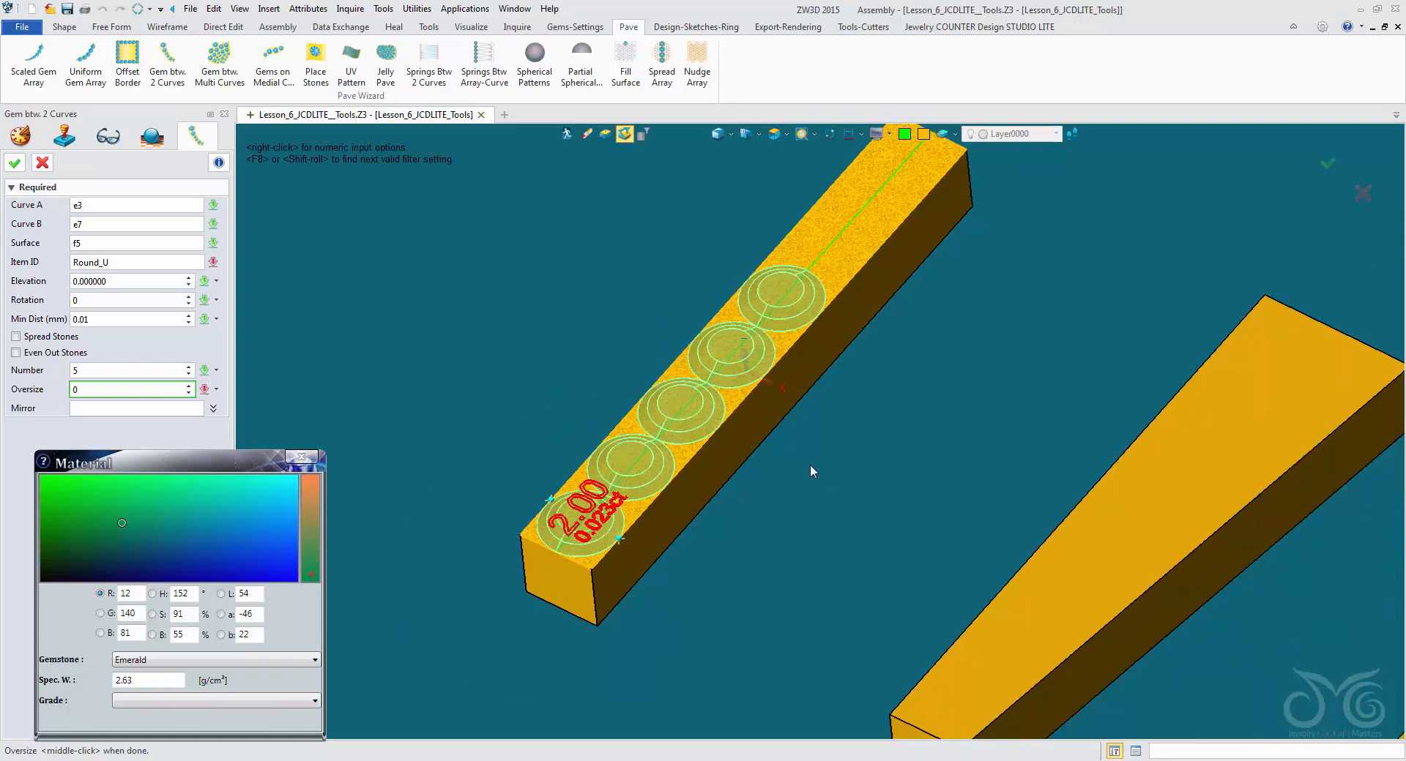
scroll(832, 441, "down", 1)
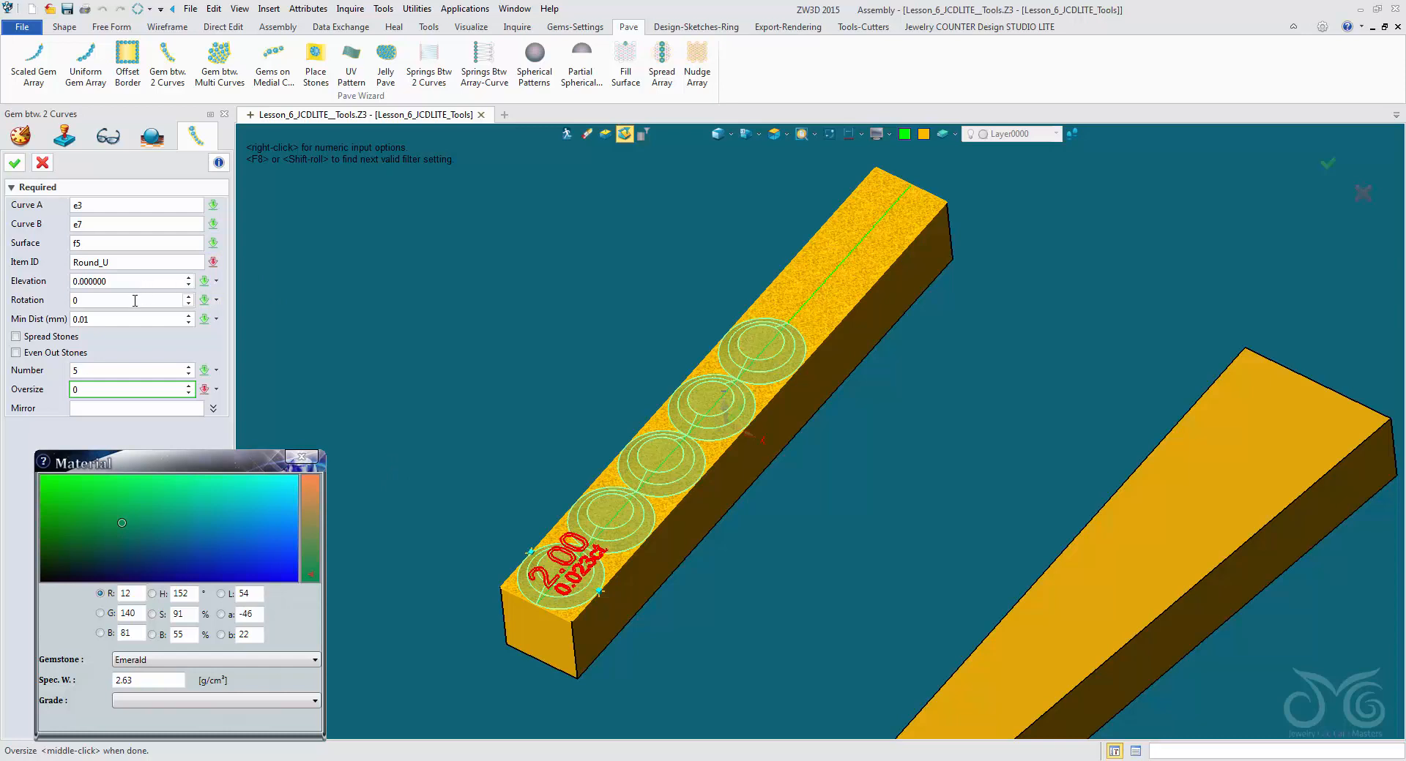
Try rotating the gems on the straight bar to -4 and return their rotation to 0
left_click(135, 300)
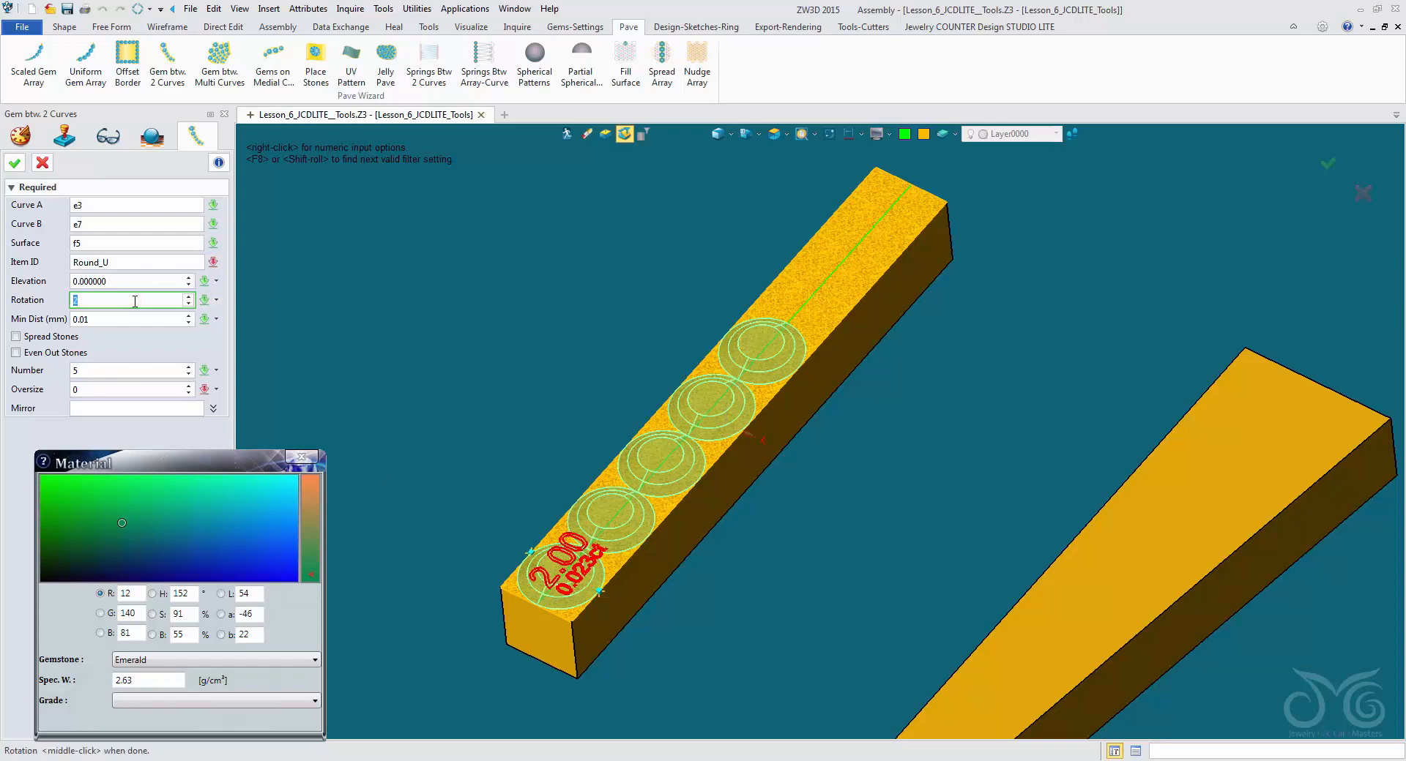
scroll(134, 301, "down", 6)
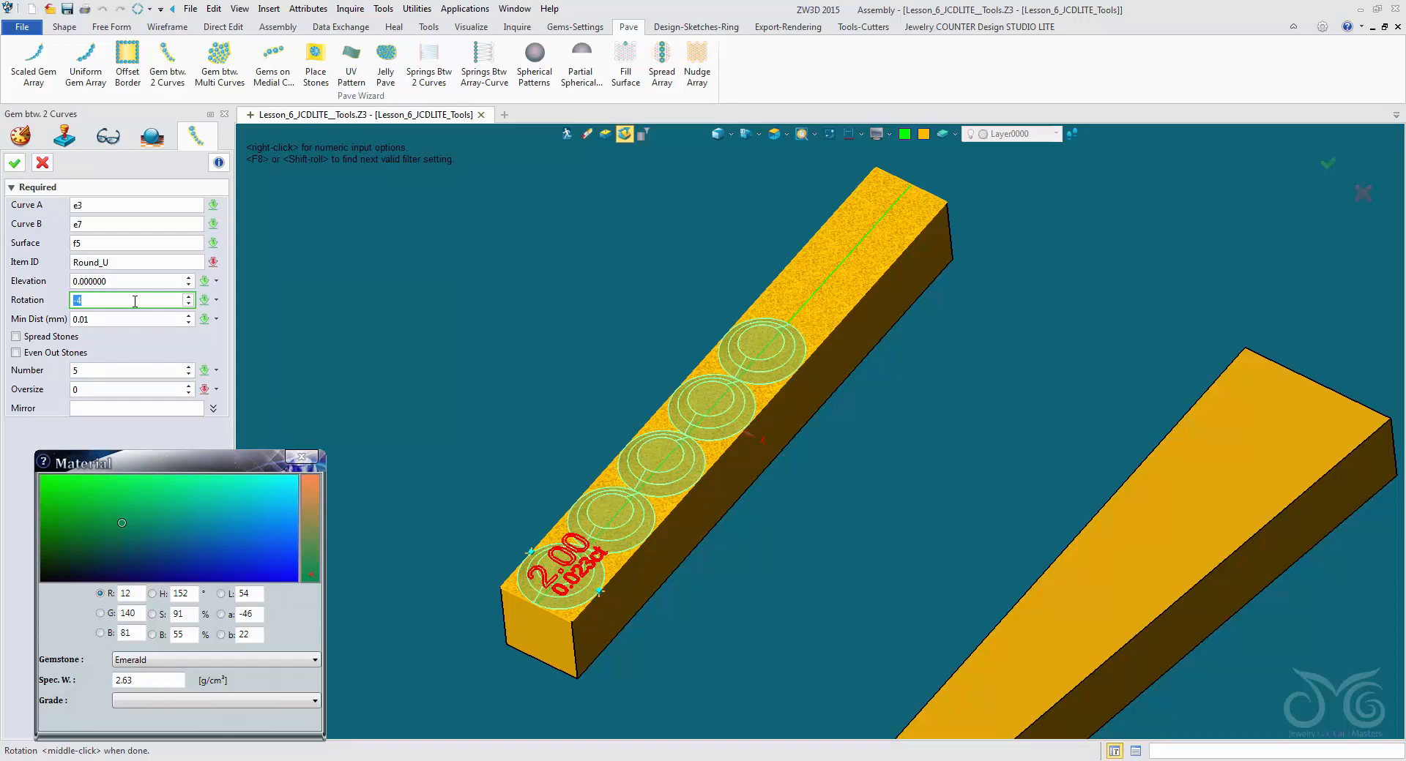
scroll(135, 301, "up", 3)
scroll(135, 301, "up", 1)
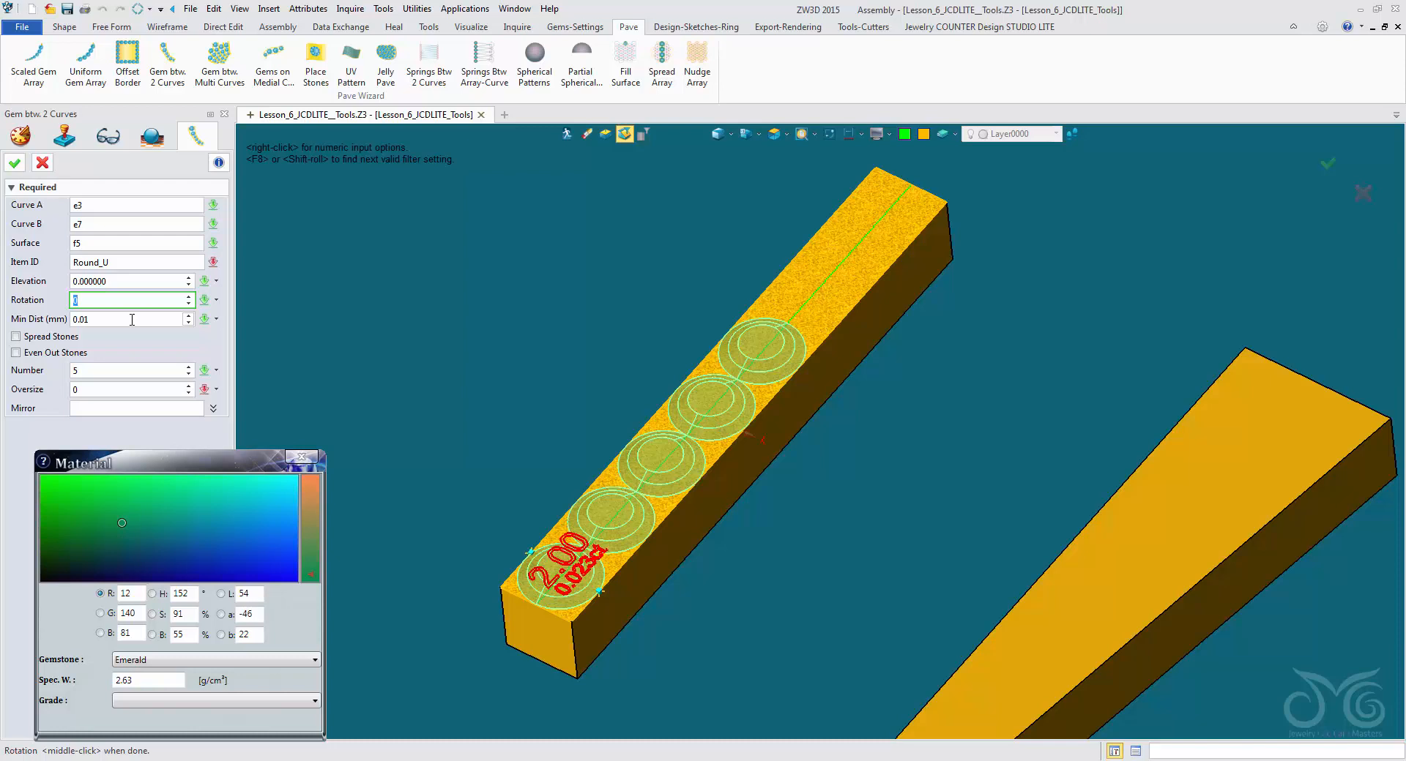
Enable Spread Stones for the gems on the straight bar, and try Even Out Stones before turning it off again
left_click(67, 338)
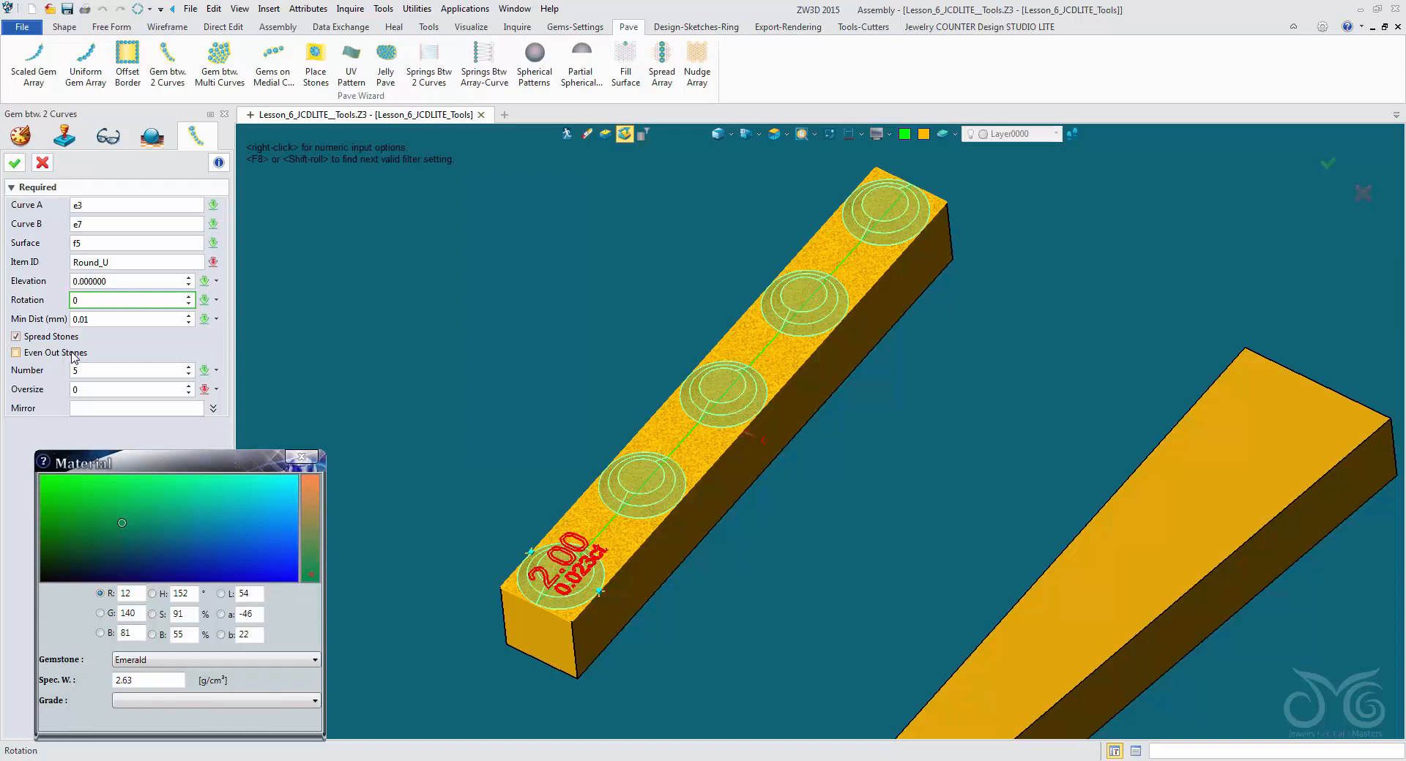
left_click(72, 355)
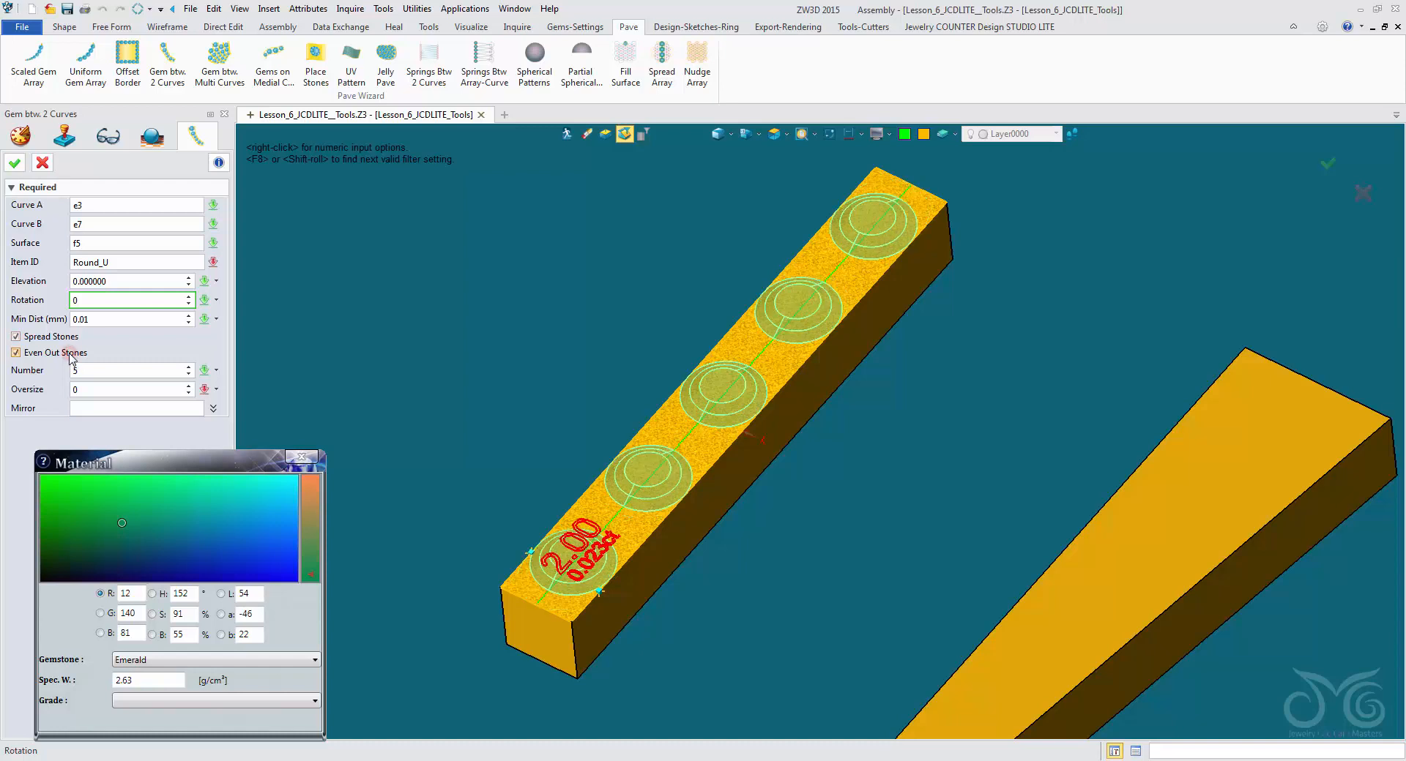
left_click(72, 354)
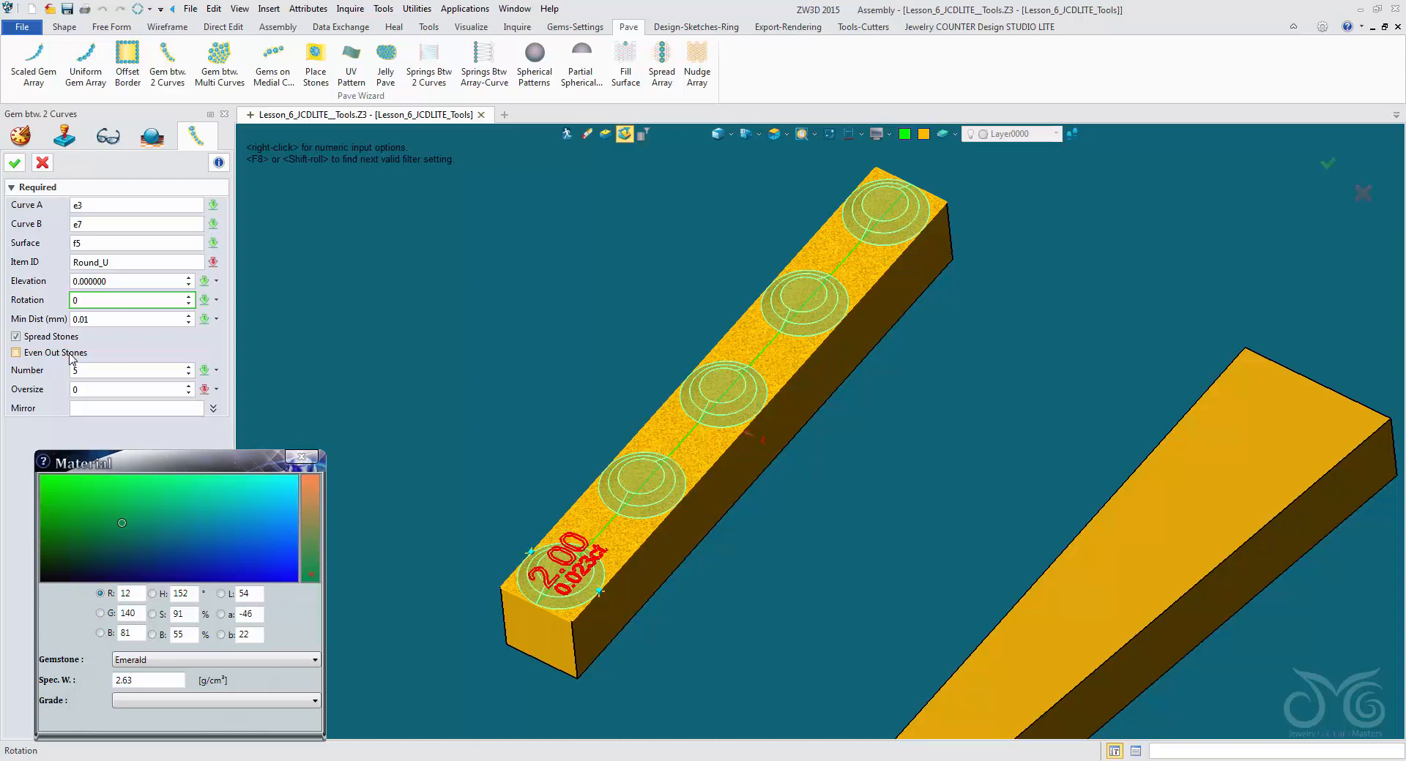
Try Even Out Stones on the straight bar's gems, turn it off, then toggle Spread Stones off and back on
left_click(71, 355)
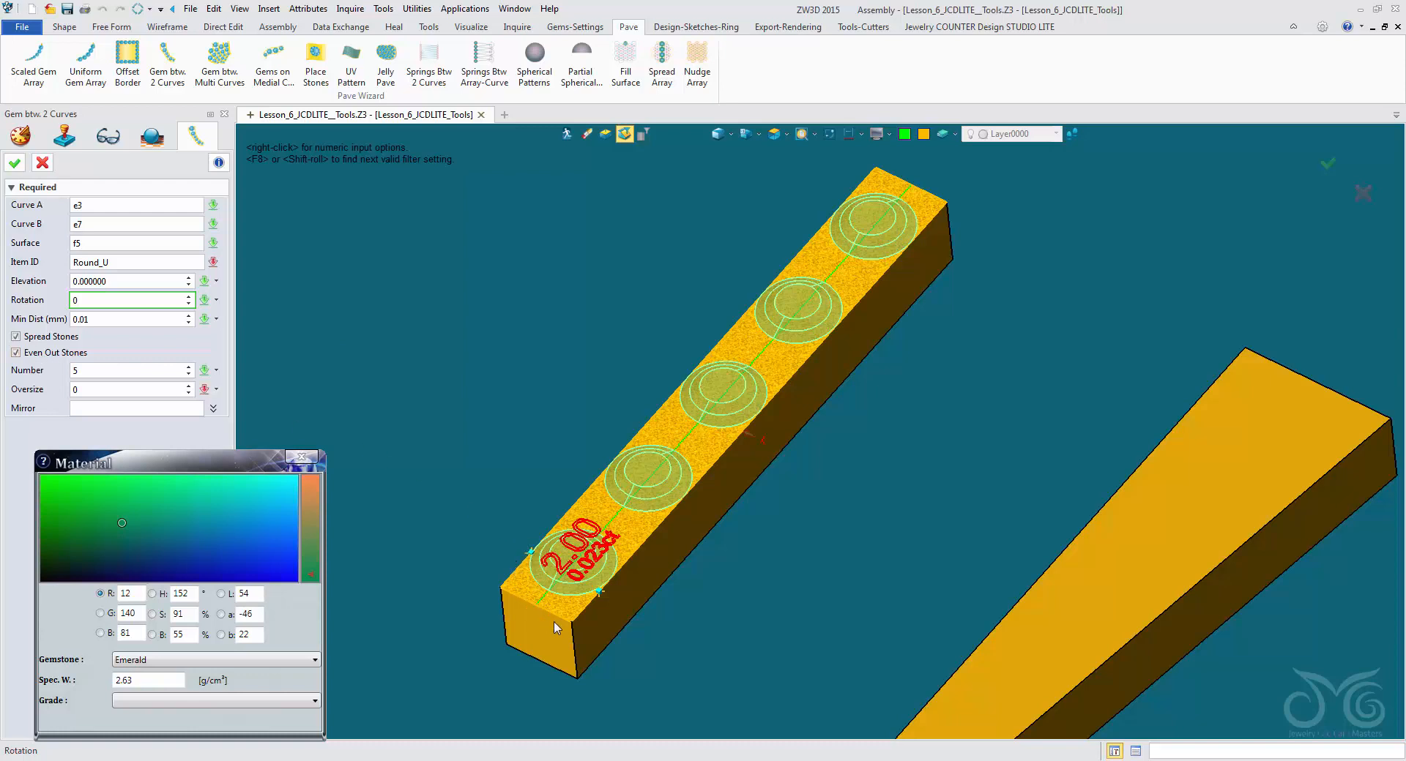
left_click(45, 352)
left_click(22, 339)
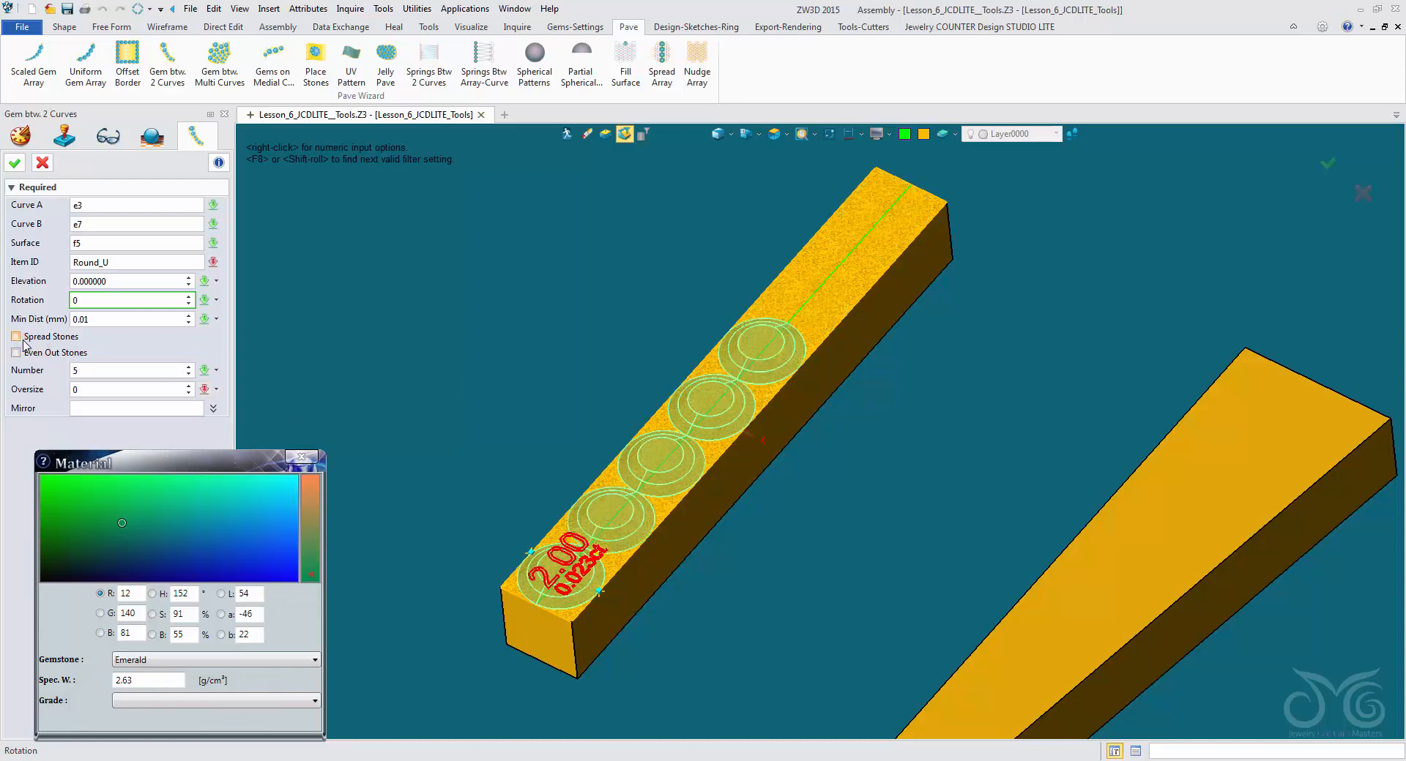
left_click(23, 339)
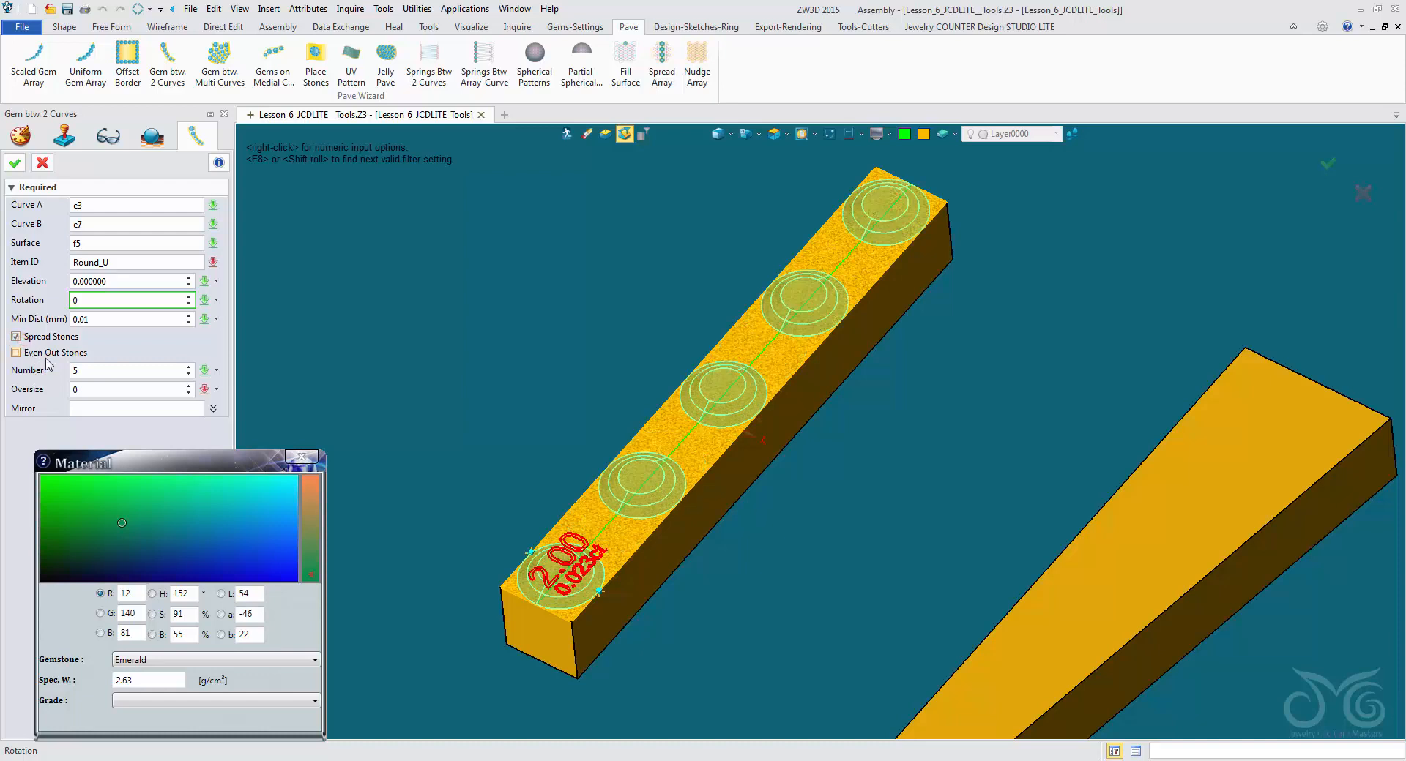
Set the number of gems on the straight bar to 8 and define a finer linear step size for adjusting Oversize
left_click(106, 372)
scroll(105, 372, "up", 2)
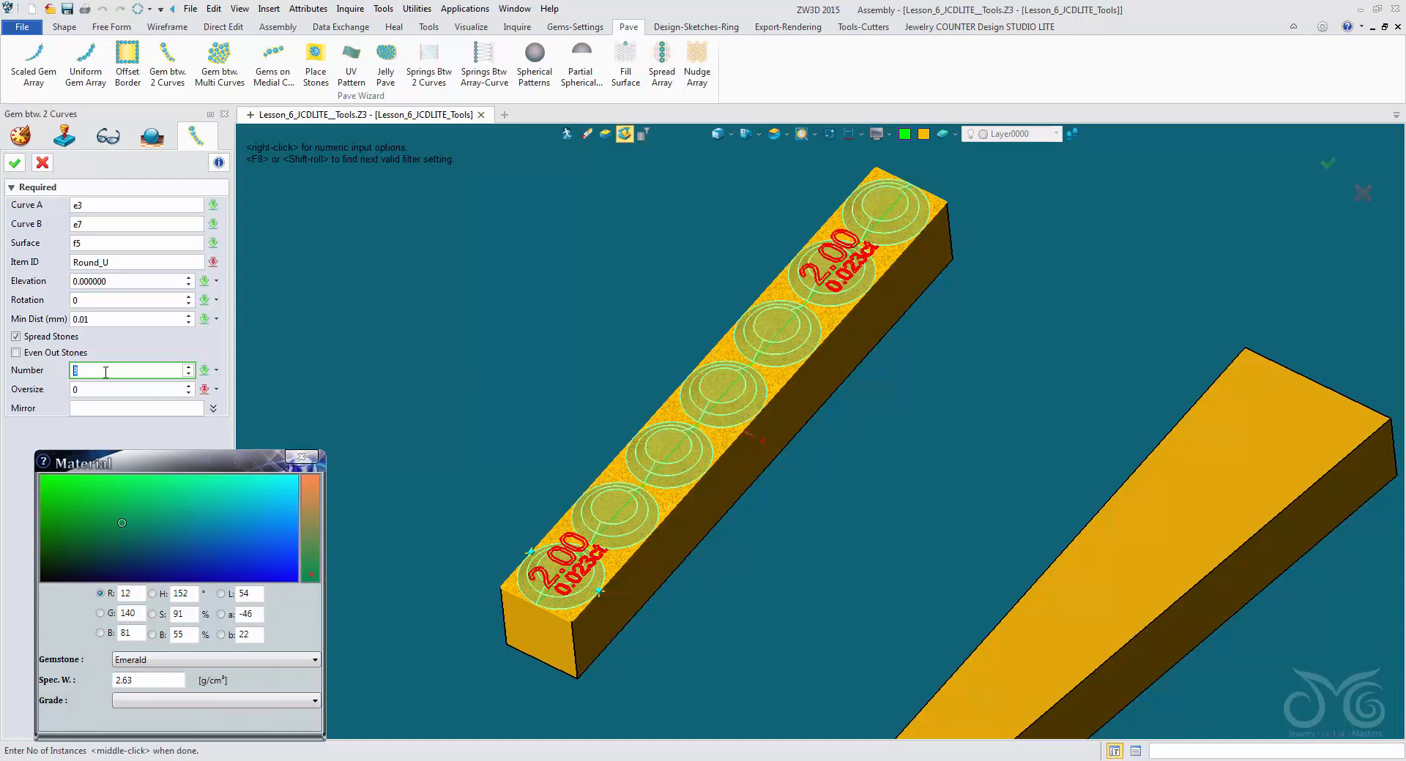
left_click(112, 390)
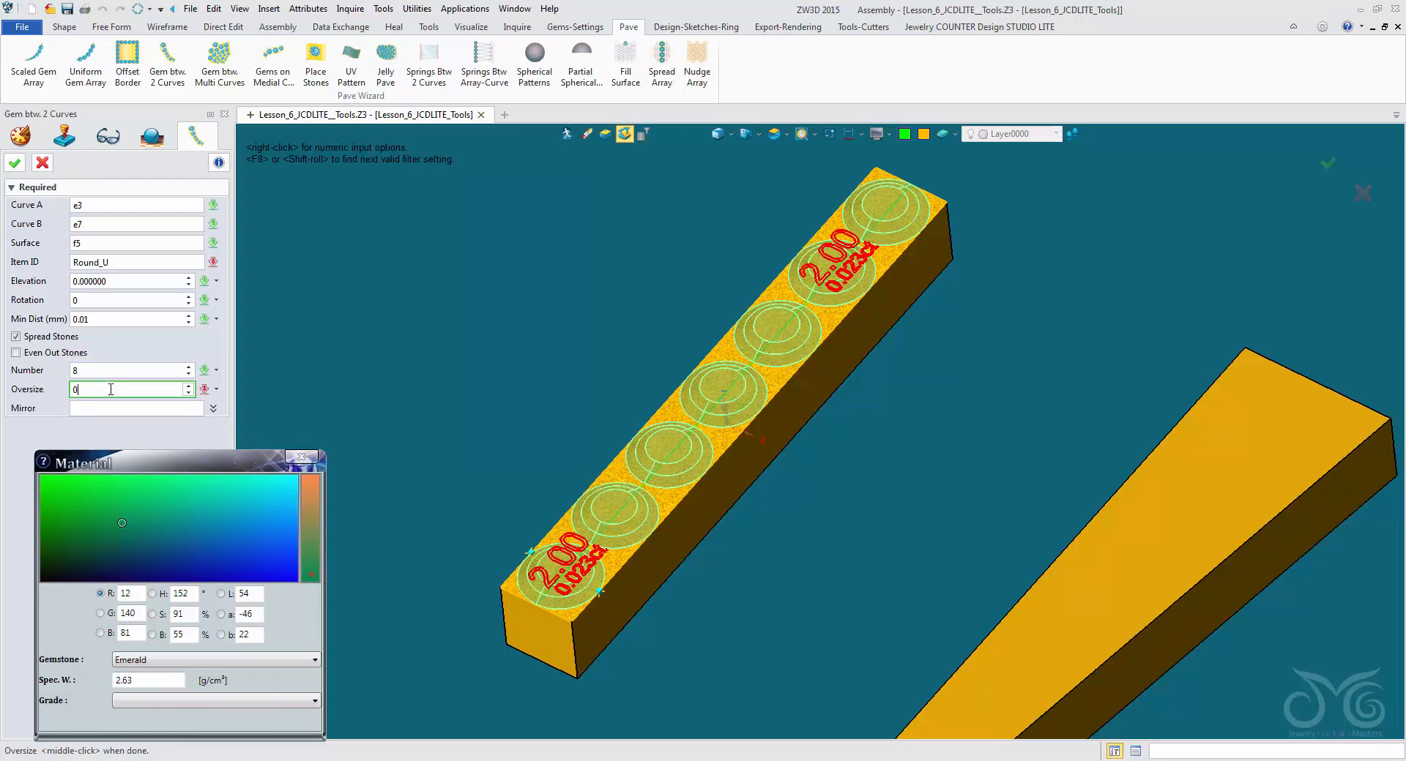
right_click(298, 384)
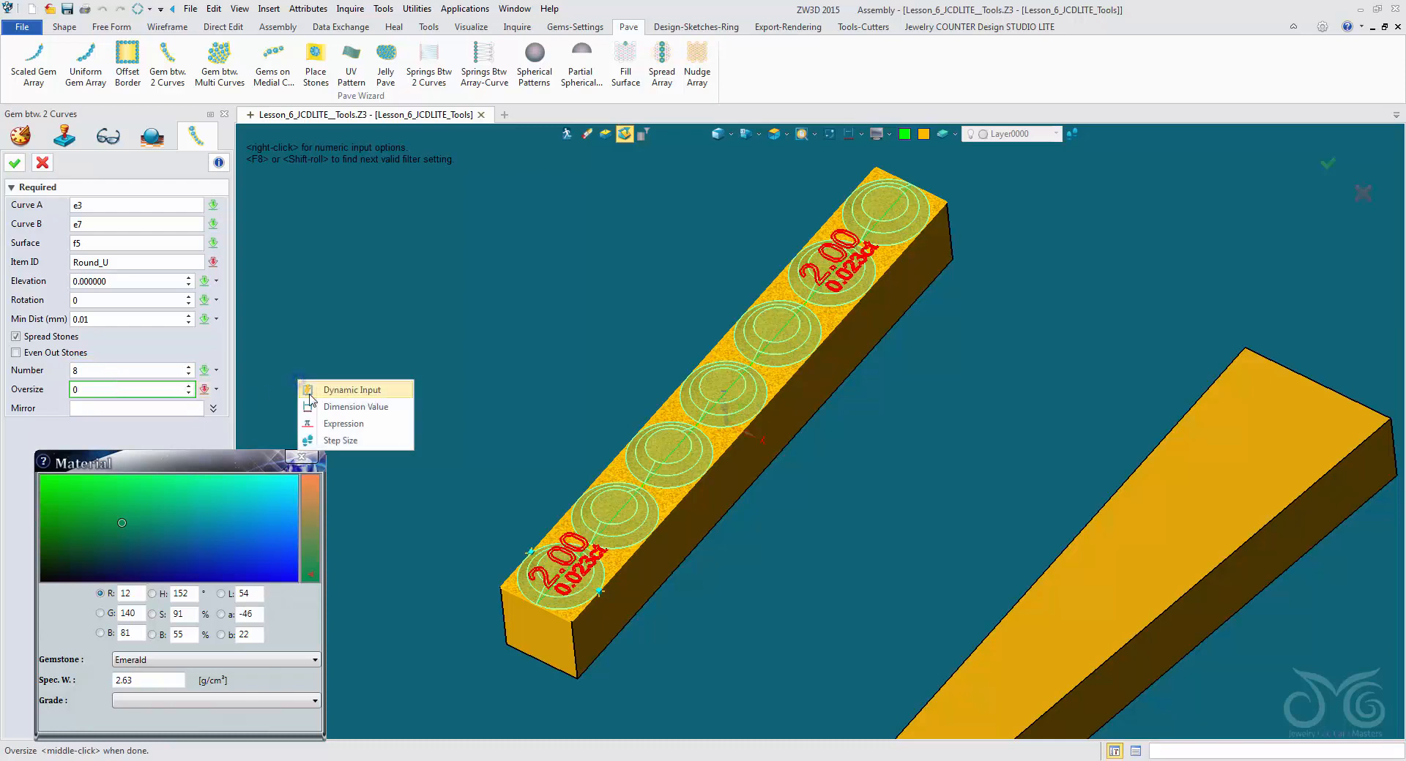
left_click(331, 441)
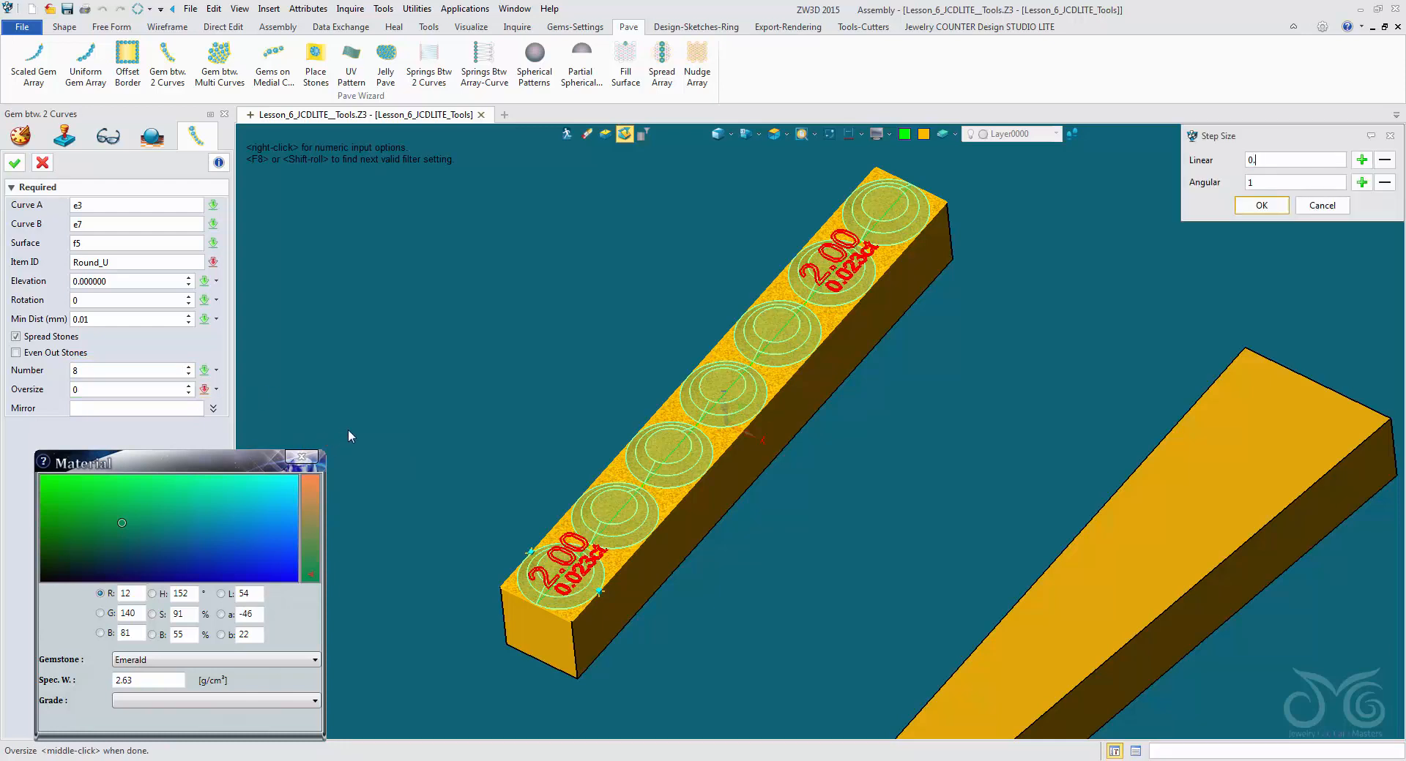
right_click_drag(1141, 290, 1146, 332)
left_click(1240, 204)
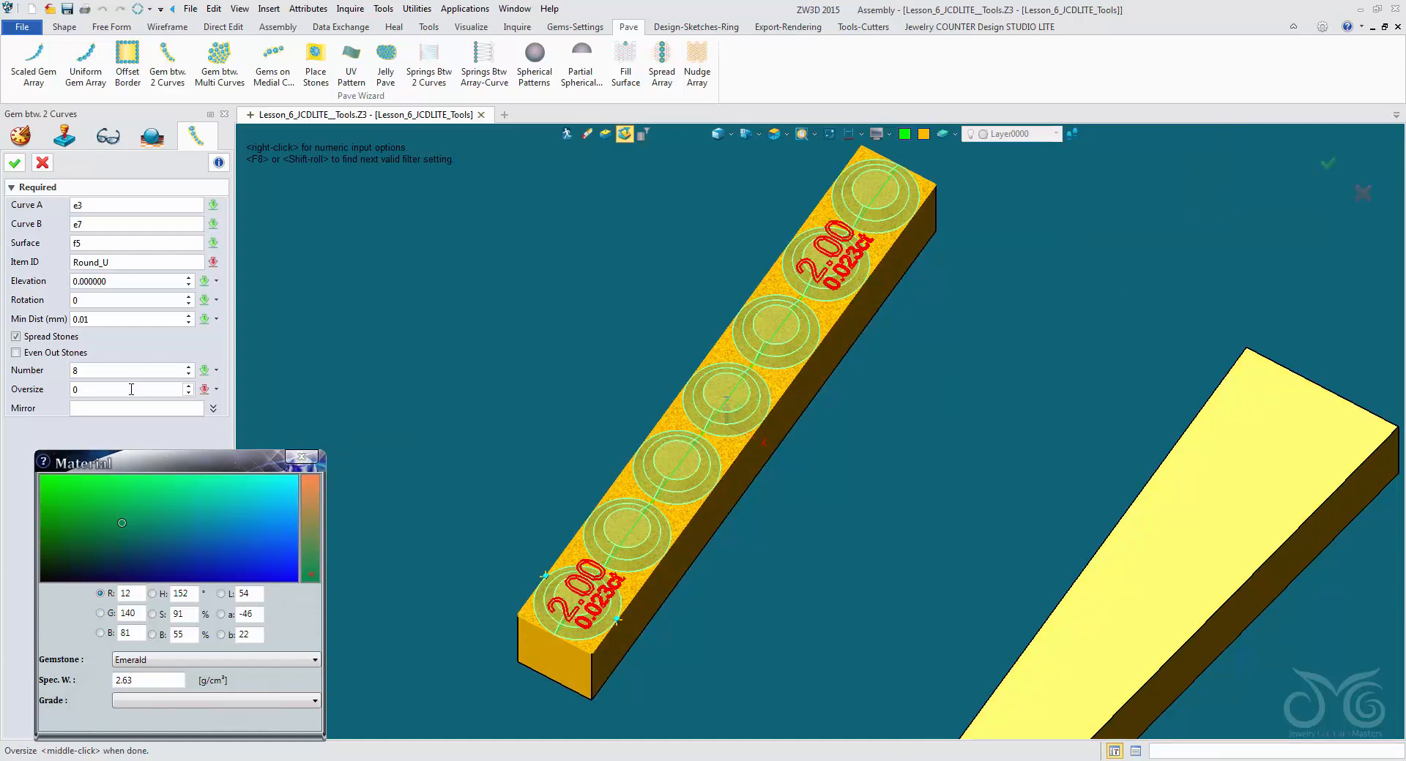
Try Oversize values from -0.42 up to 0.13 on the straight bar's gems and bring Oversize to -0.1
scroll(131, 389, "down", 13)
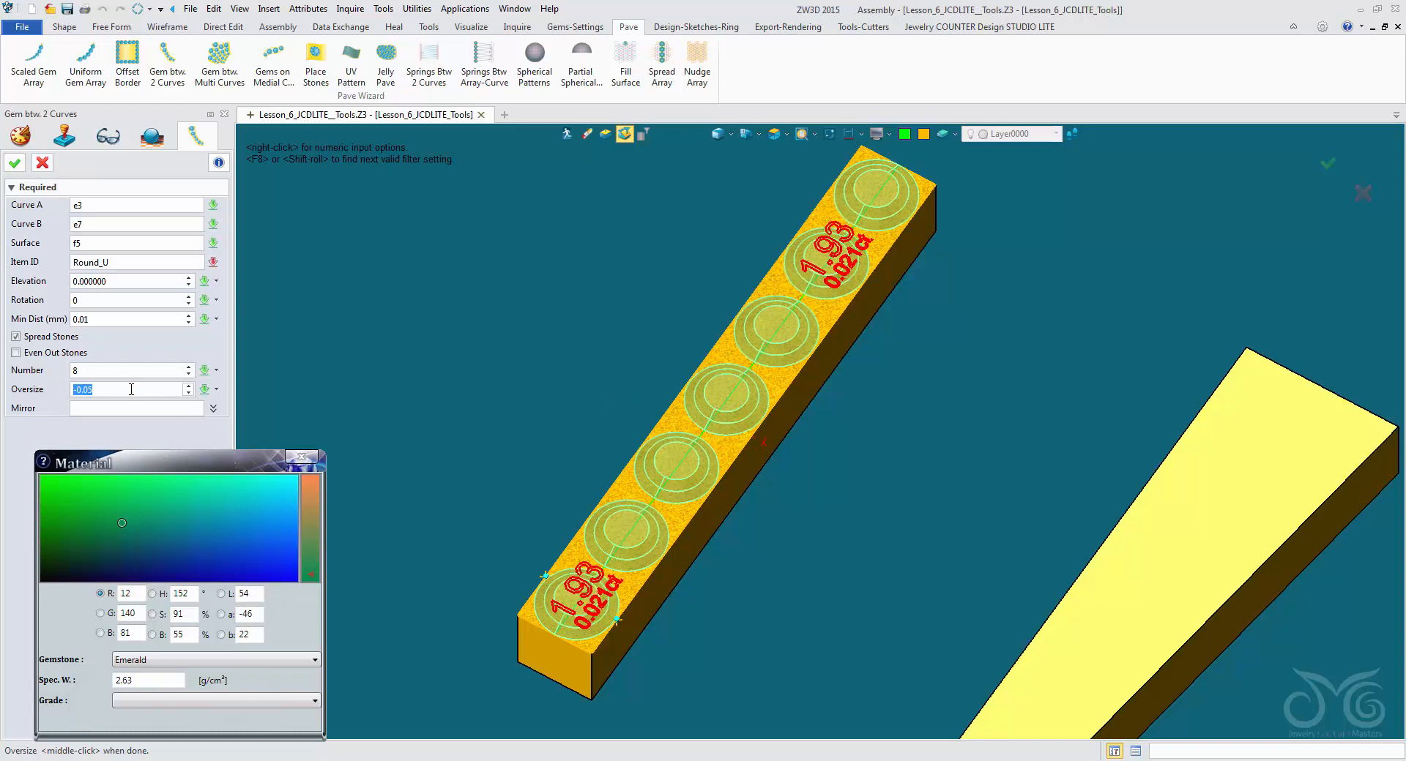
scroll(131, 389, "down", 3)
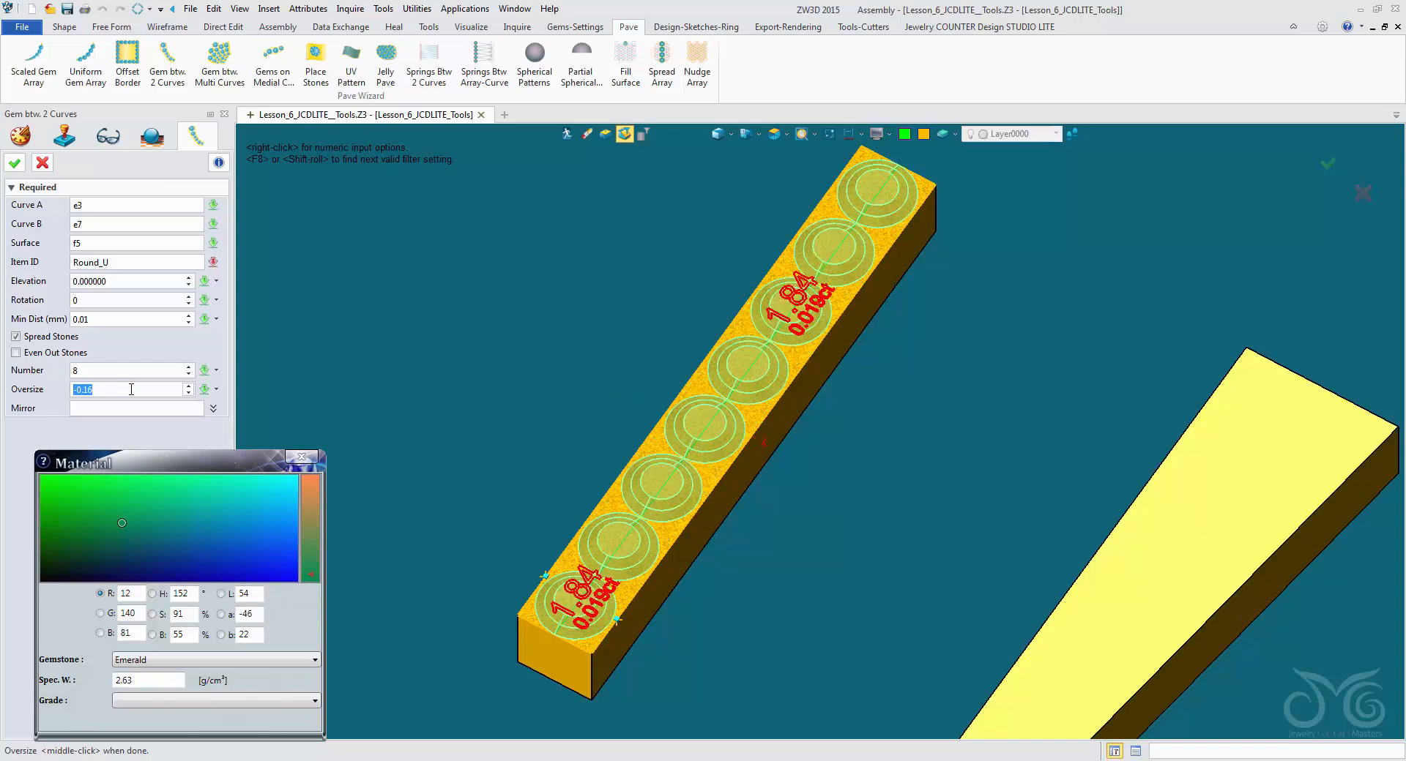
scroll(131, 390, "down", 4)
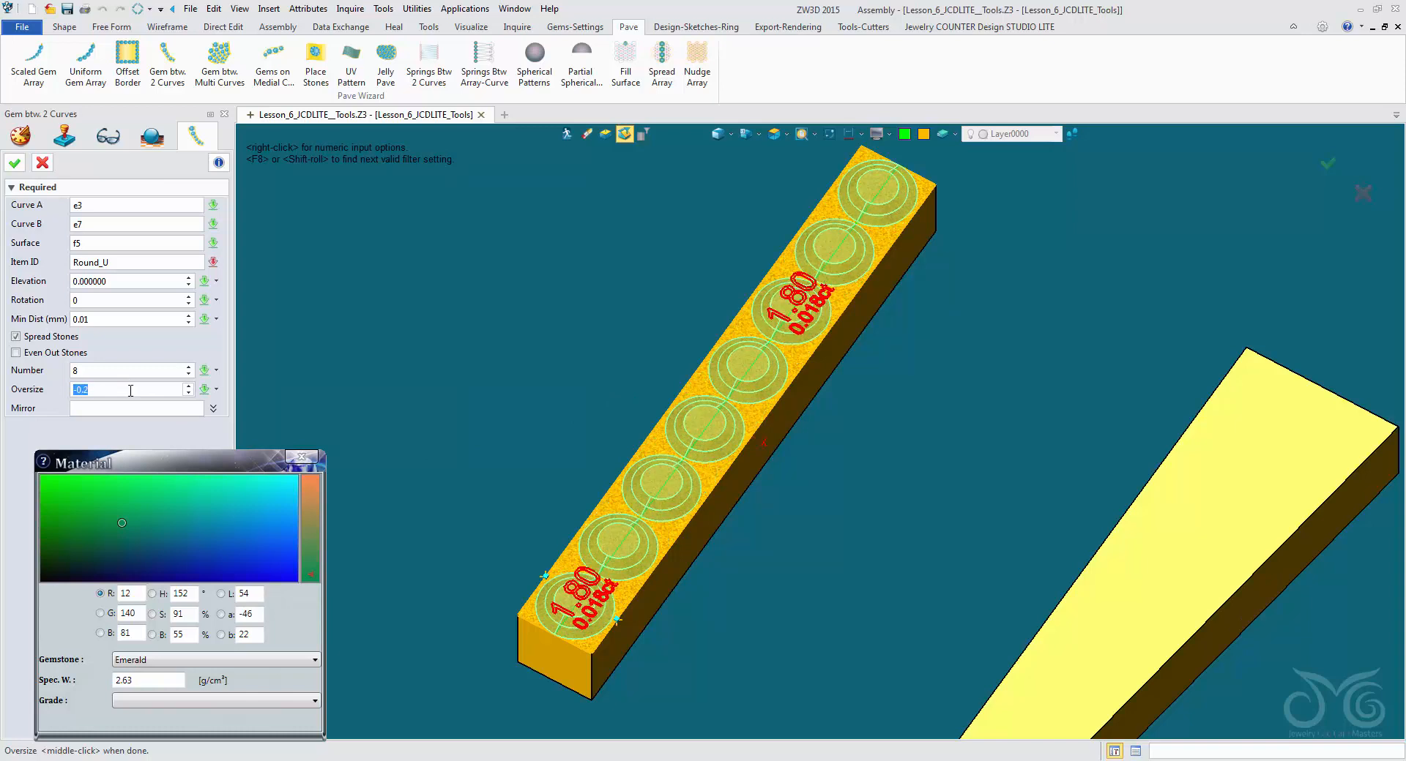
scroll(130, 391, "down", 14)
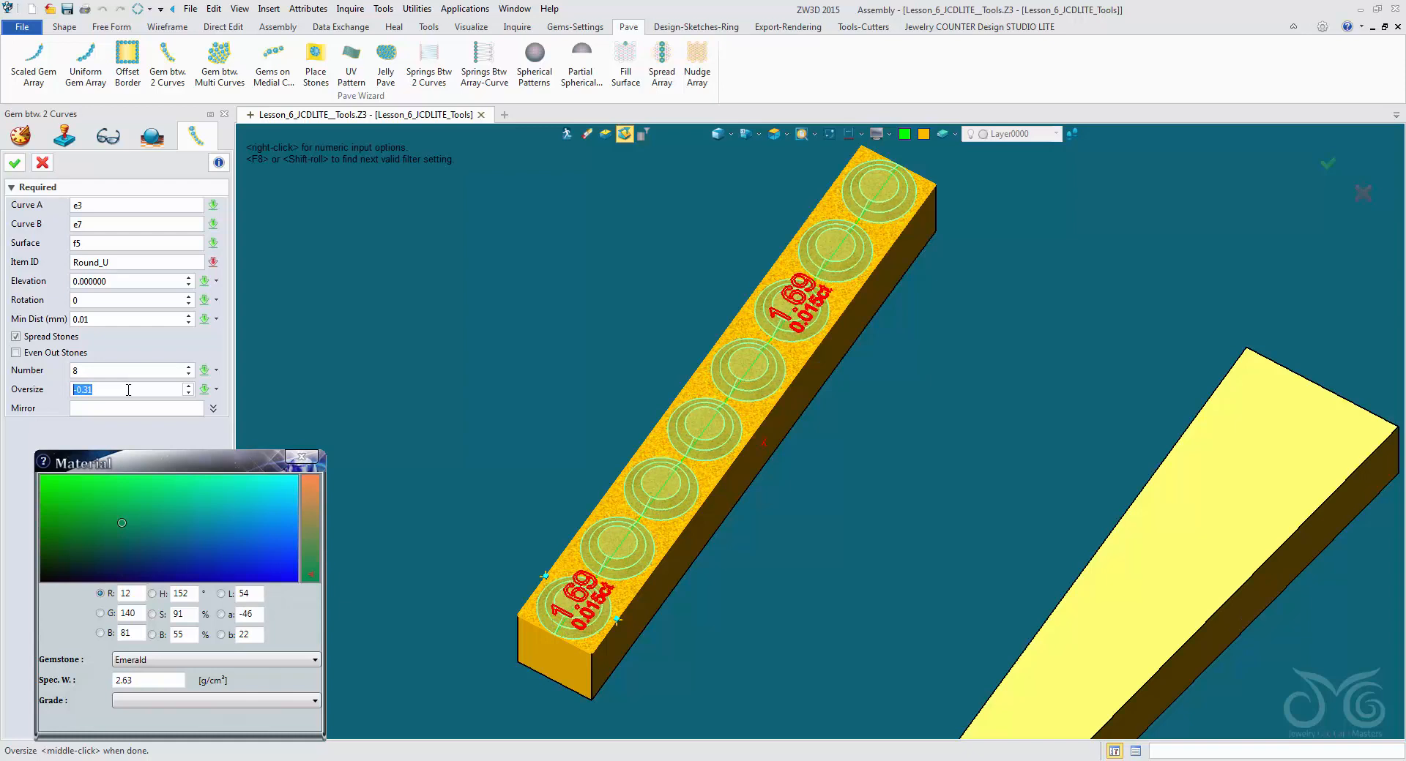
scroll(128, 390, "down", 1)
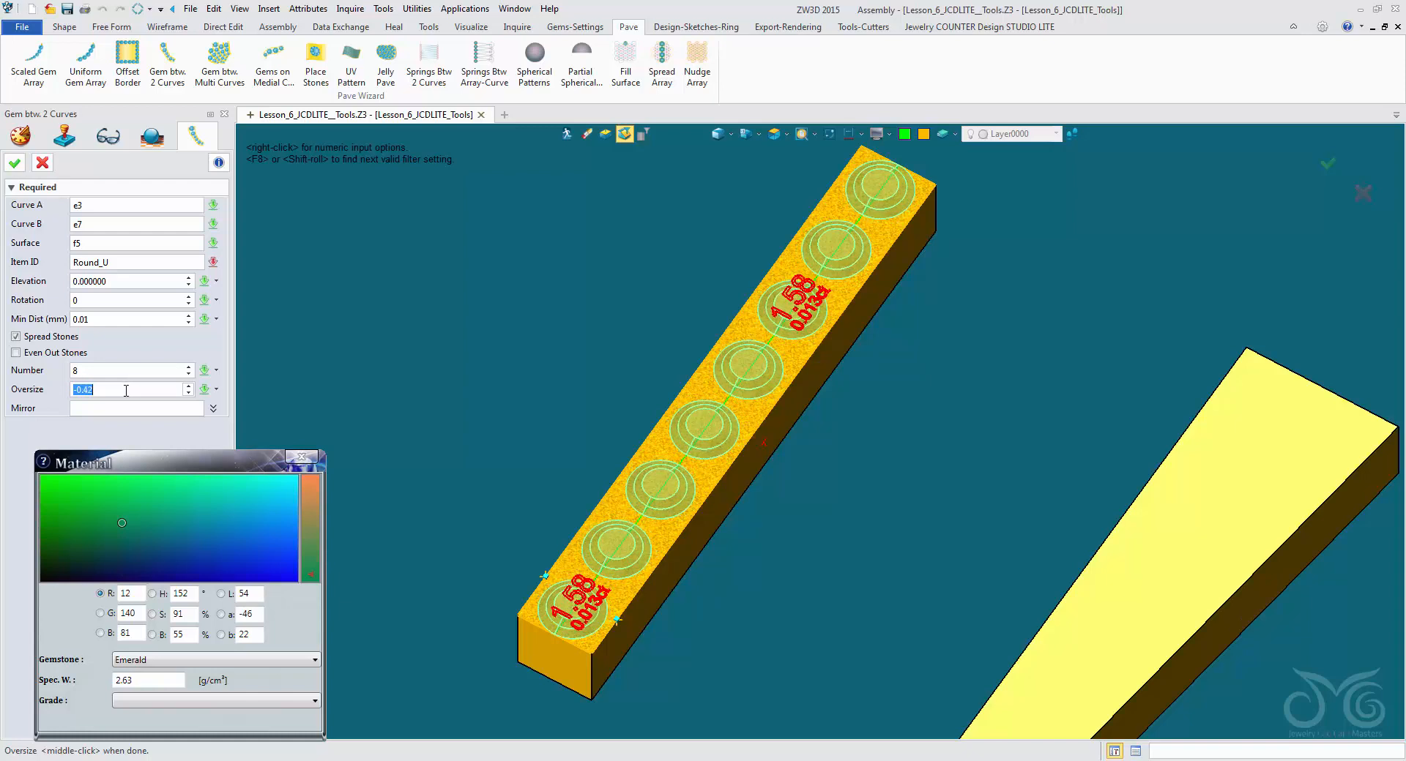
scroll(126, 391, "up", 19)
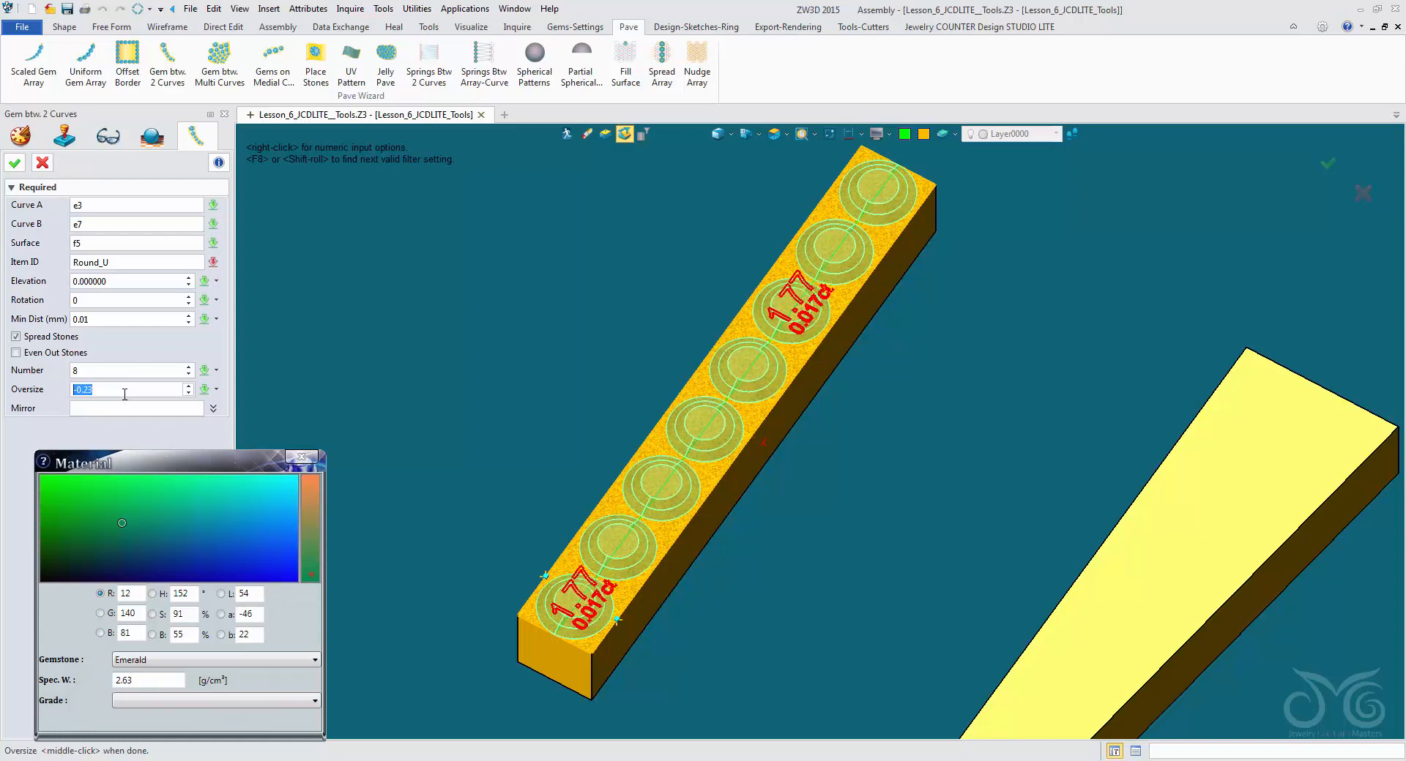
scroll(124, 390, "up", 16)
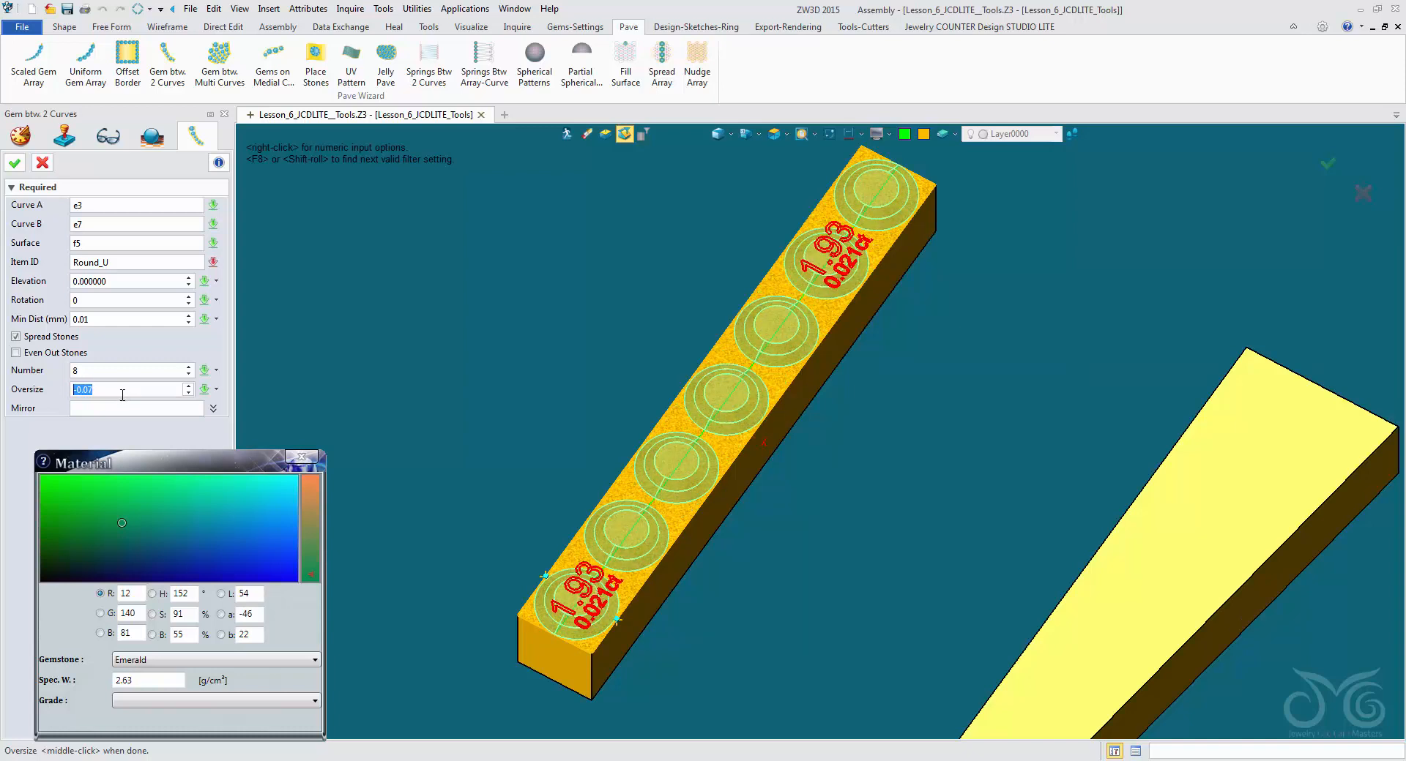
scroll(123, 390, "up", 16)
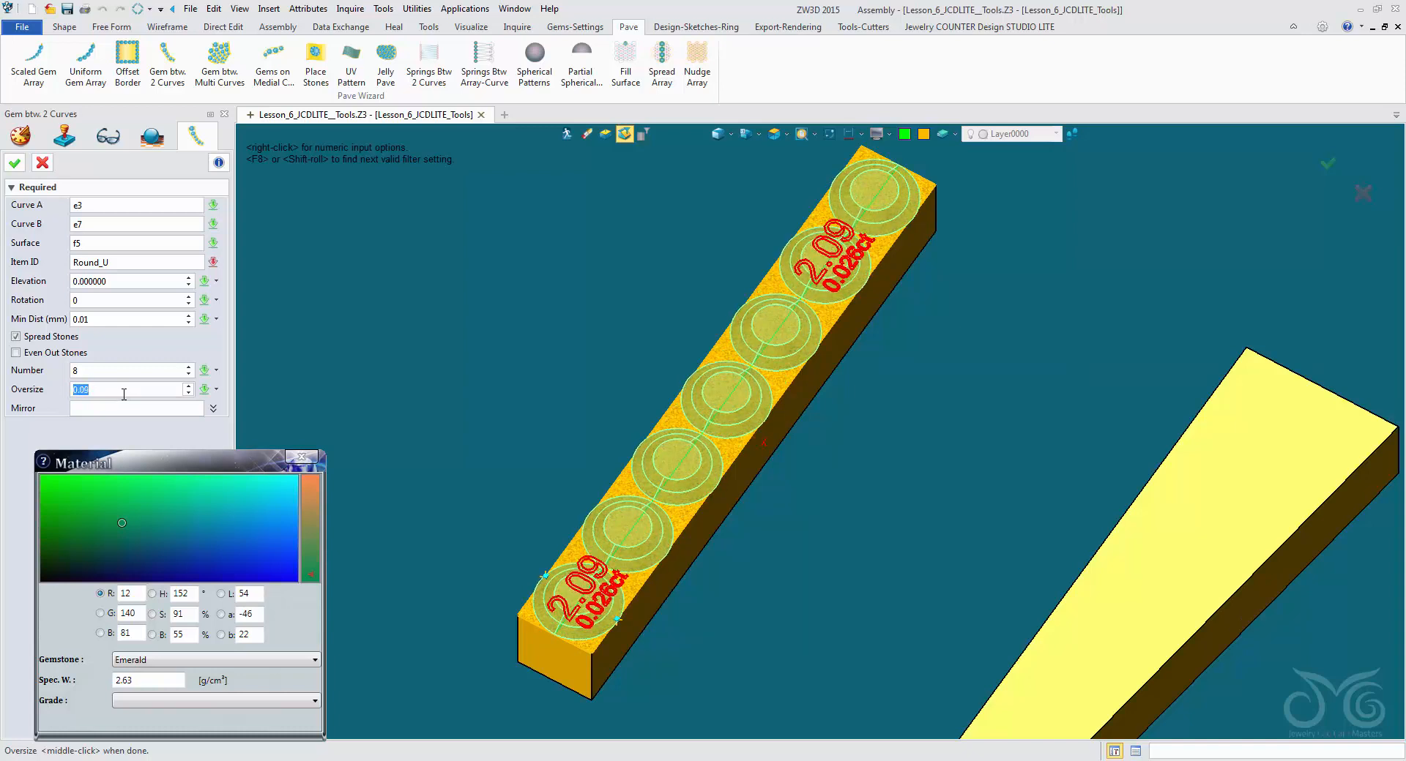
scroll(124, 390, "up", 4)
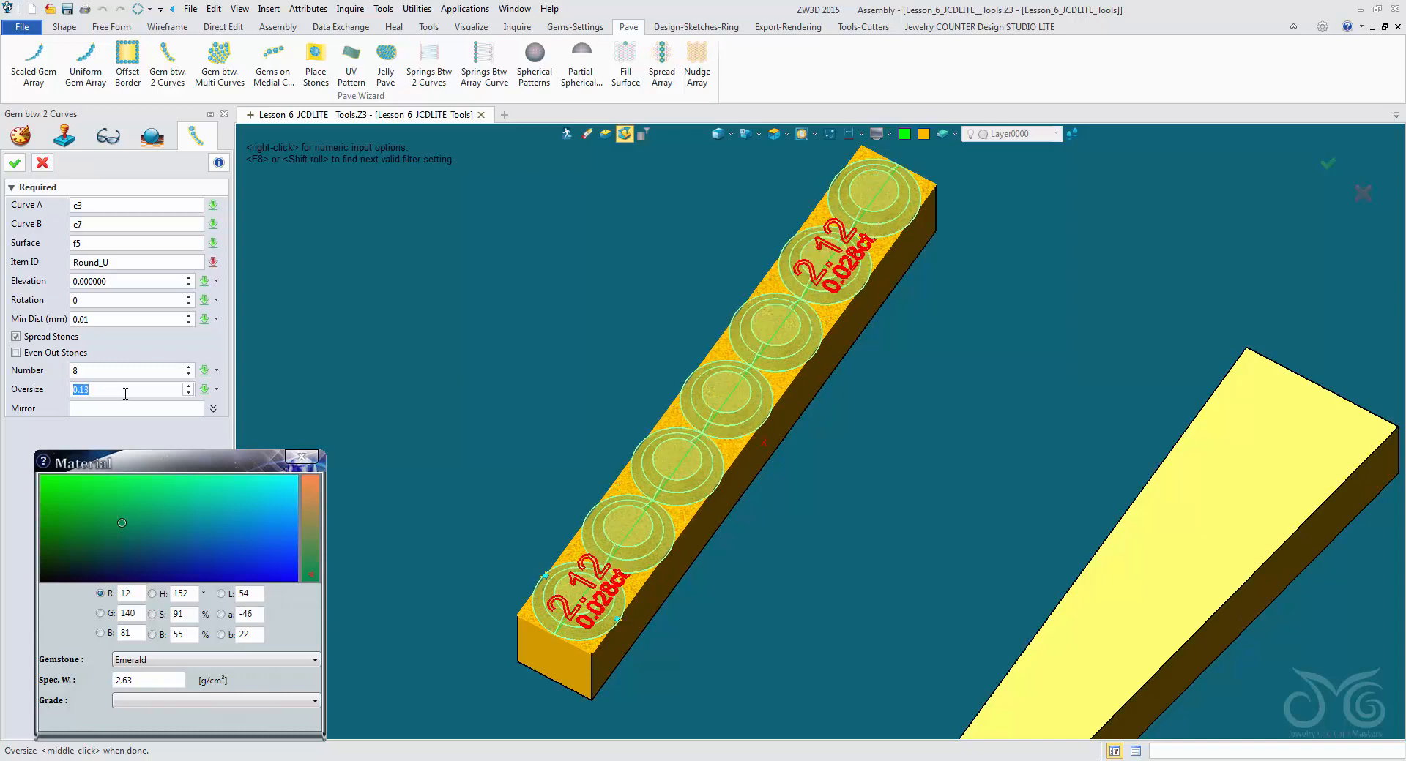
scroll(126, 393, "down", 11)
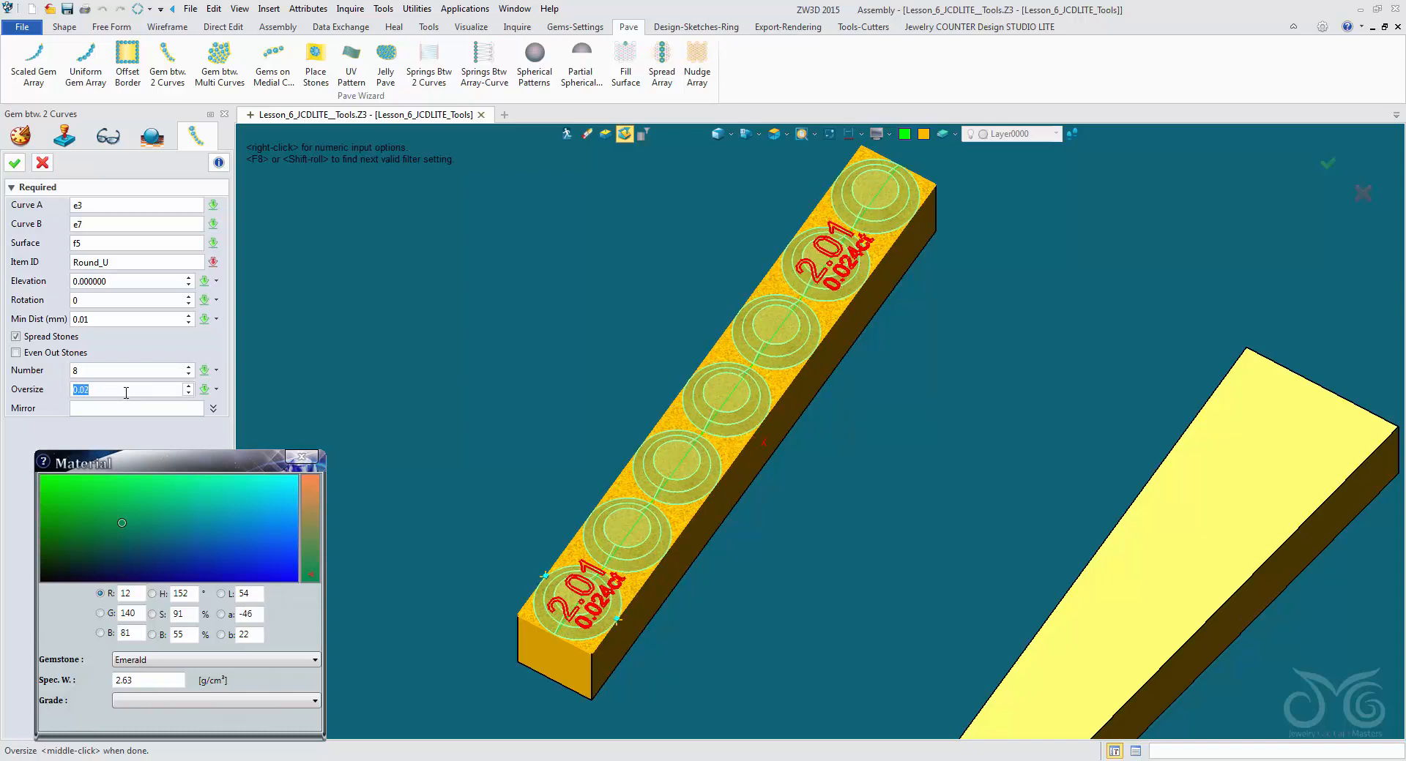
scroll(126, 393, "down", 7)
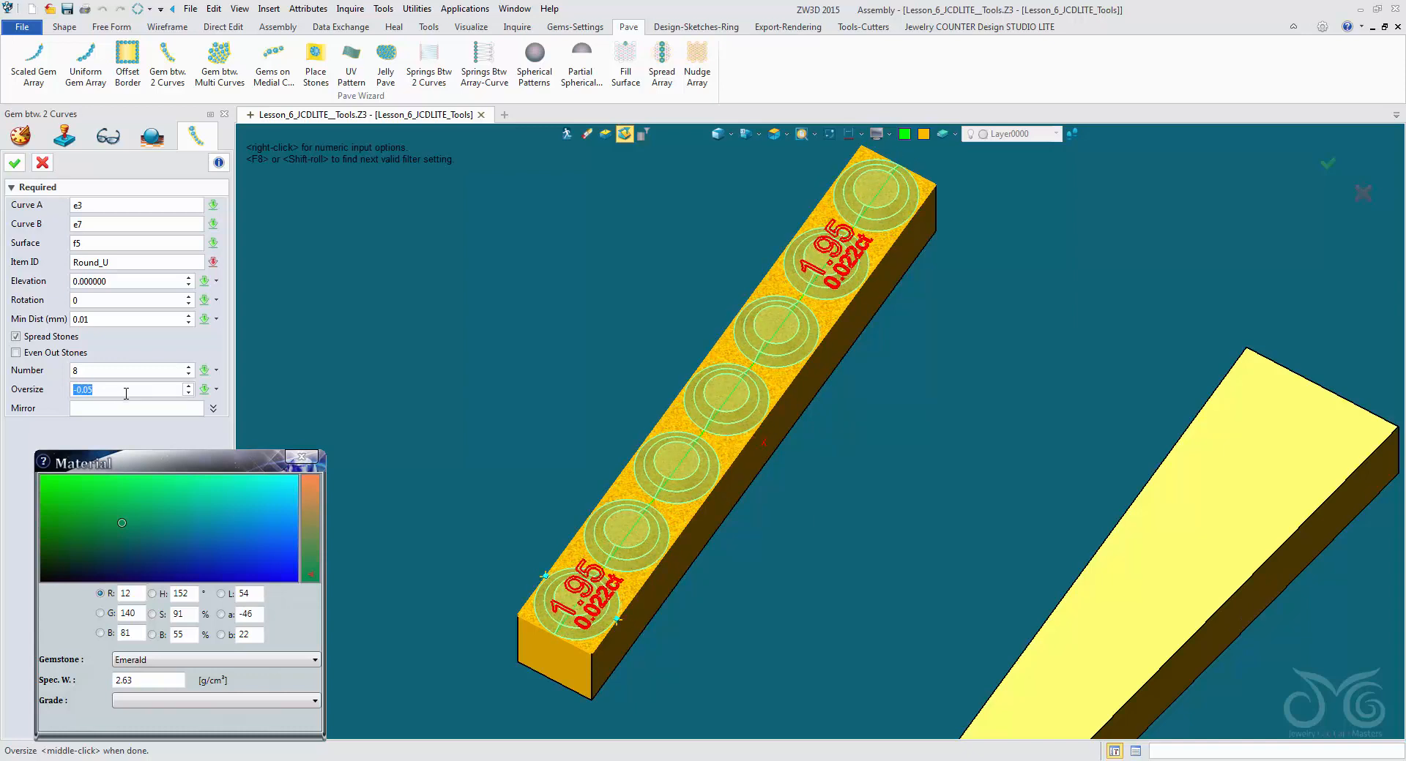
scroll(126, 393, "down", 5)
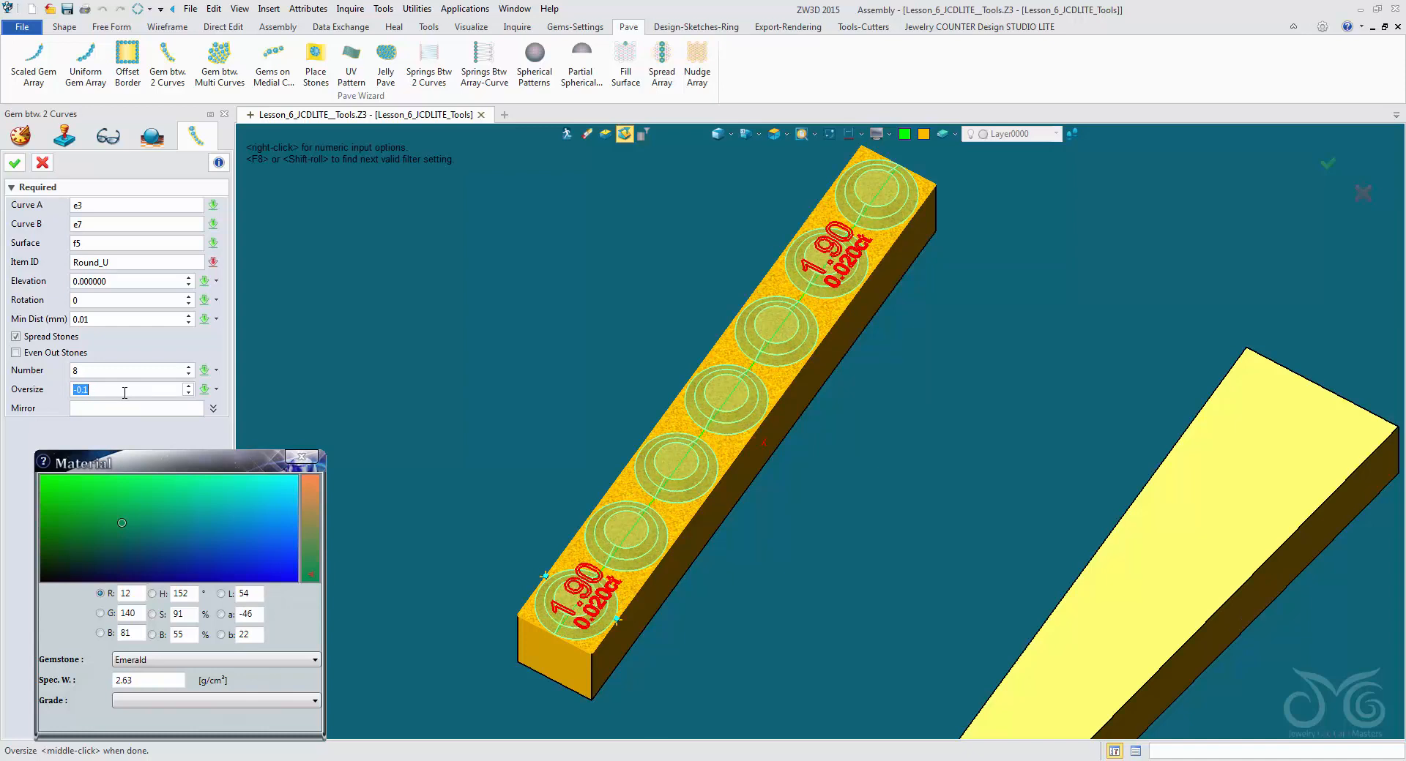
Set the number of gems to 9 and Oversize to -0.16, and create the emerald gems on the straight bar
left_click(126, 371)
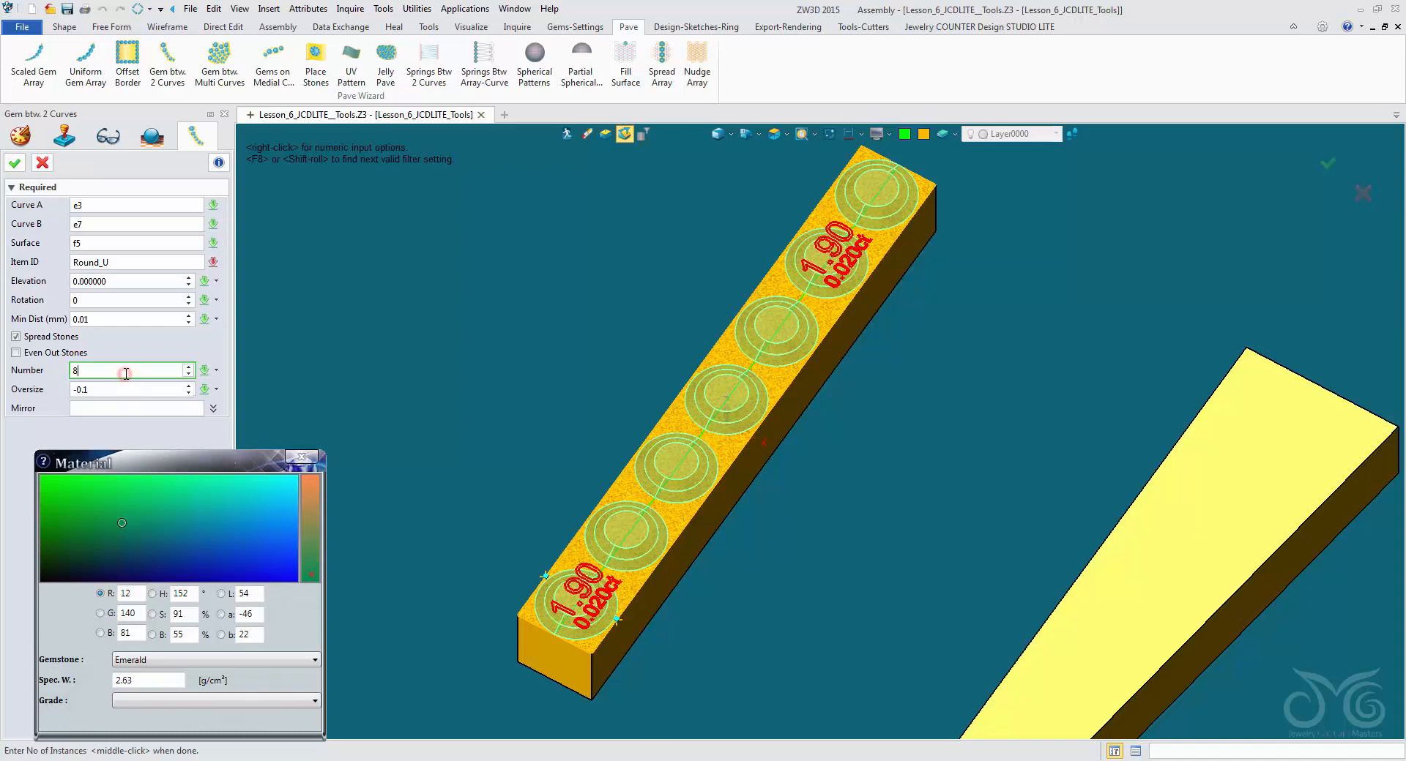
type("9")
left_click(128, 390)
scroll(128, 390, "up", 2)
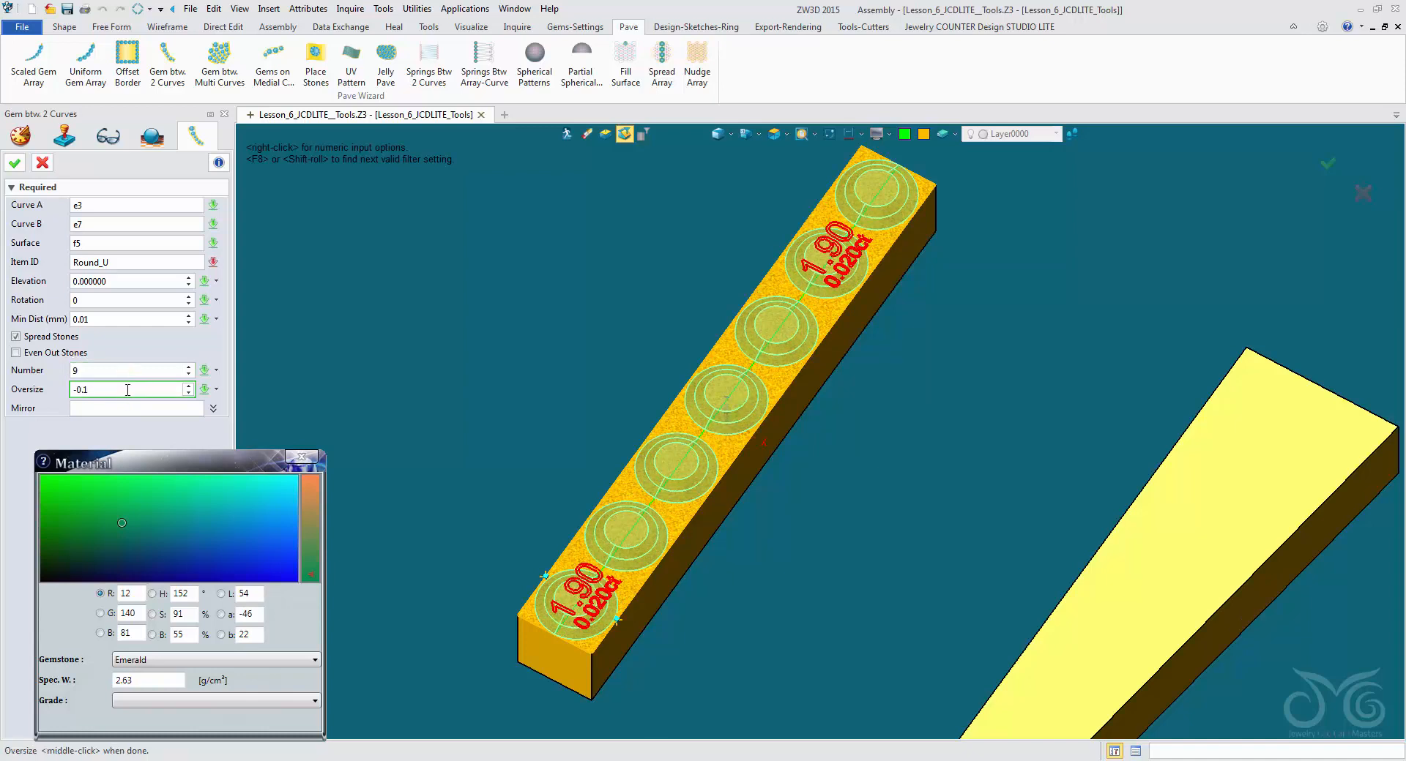
scroll(128, 390, "down", 8)
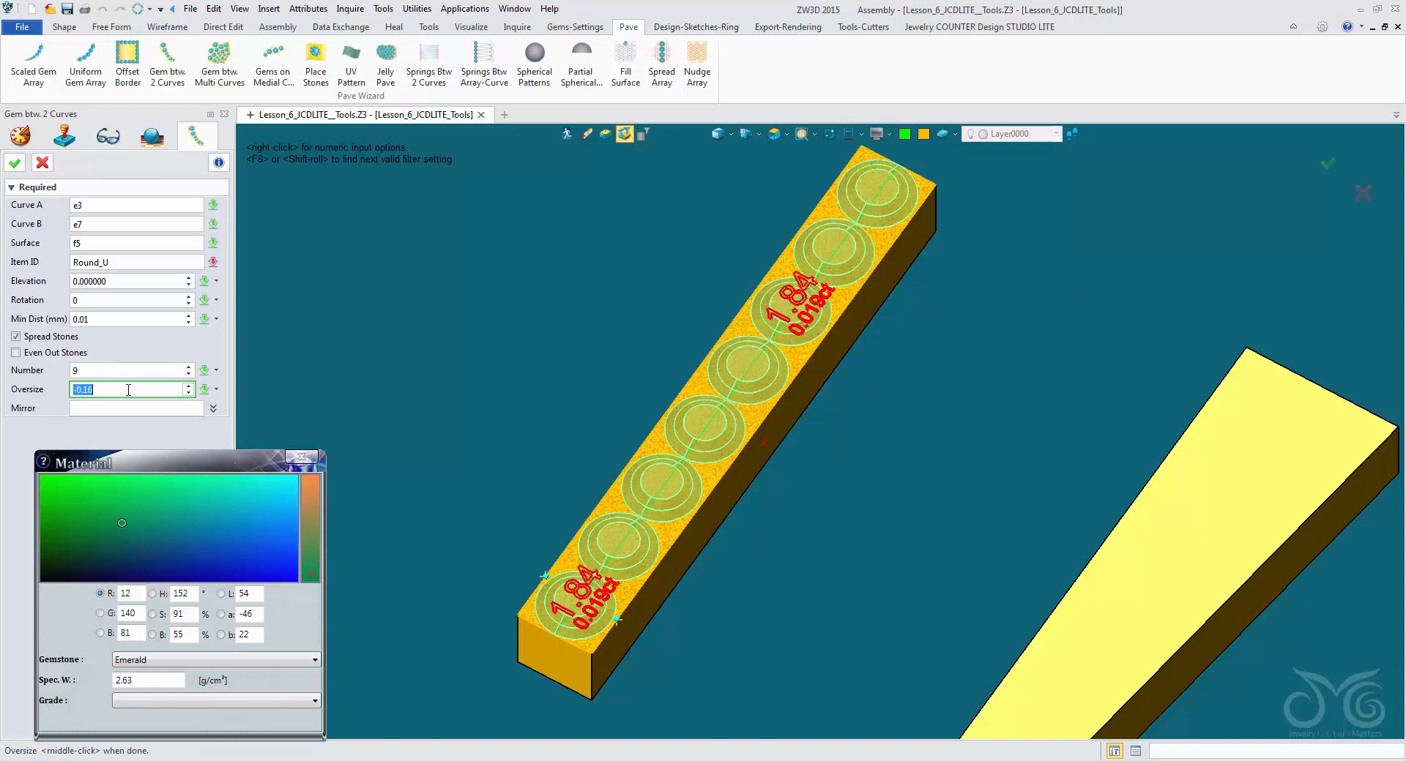
left_click(15, 162)
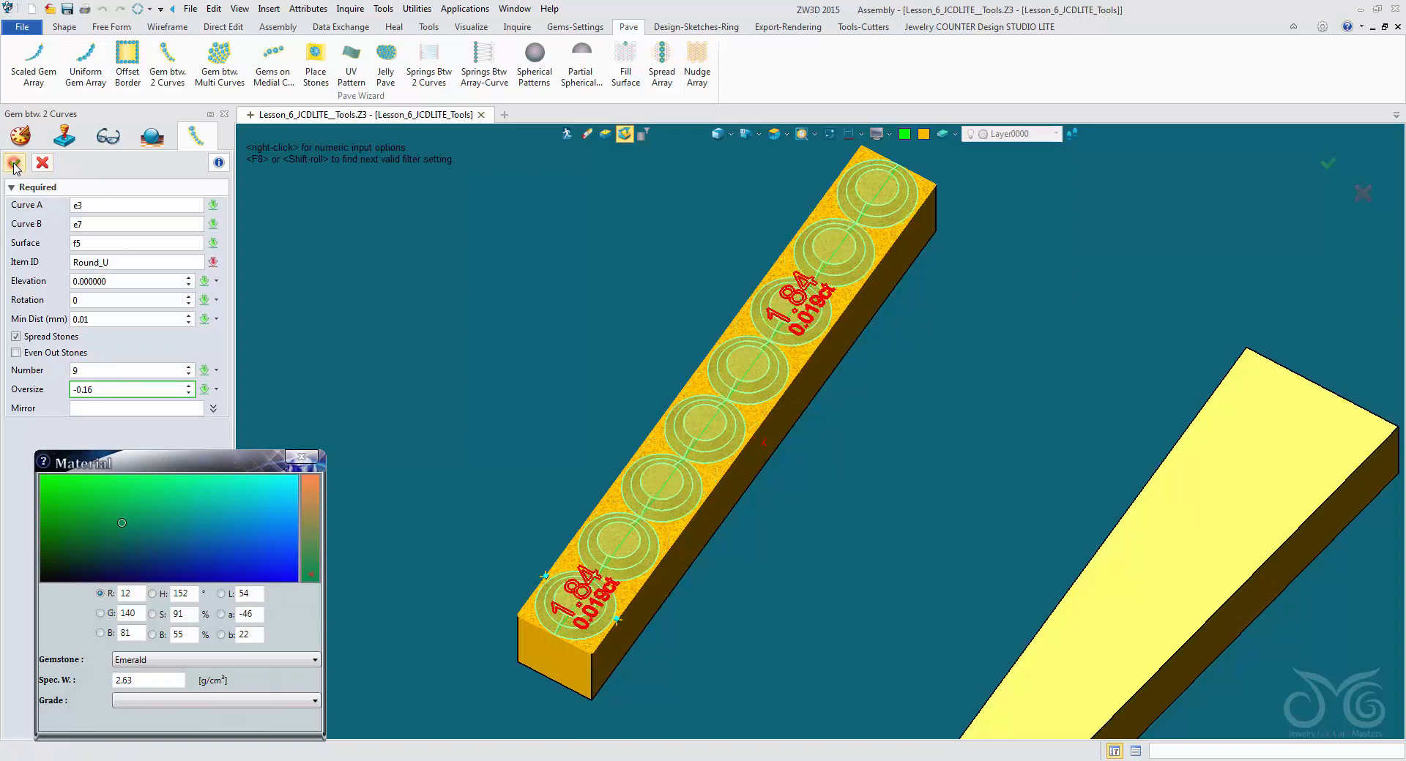
Start Gem btw. 2 Curves on the tapered bar, using its two long top edges as curves and its top face as surface
scroll(439, 596, "down", 3)
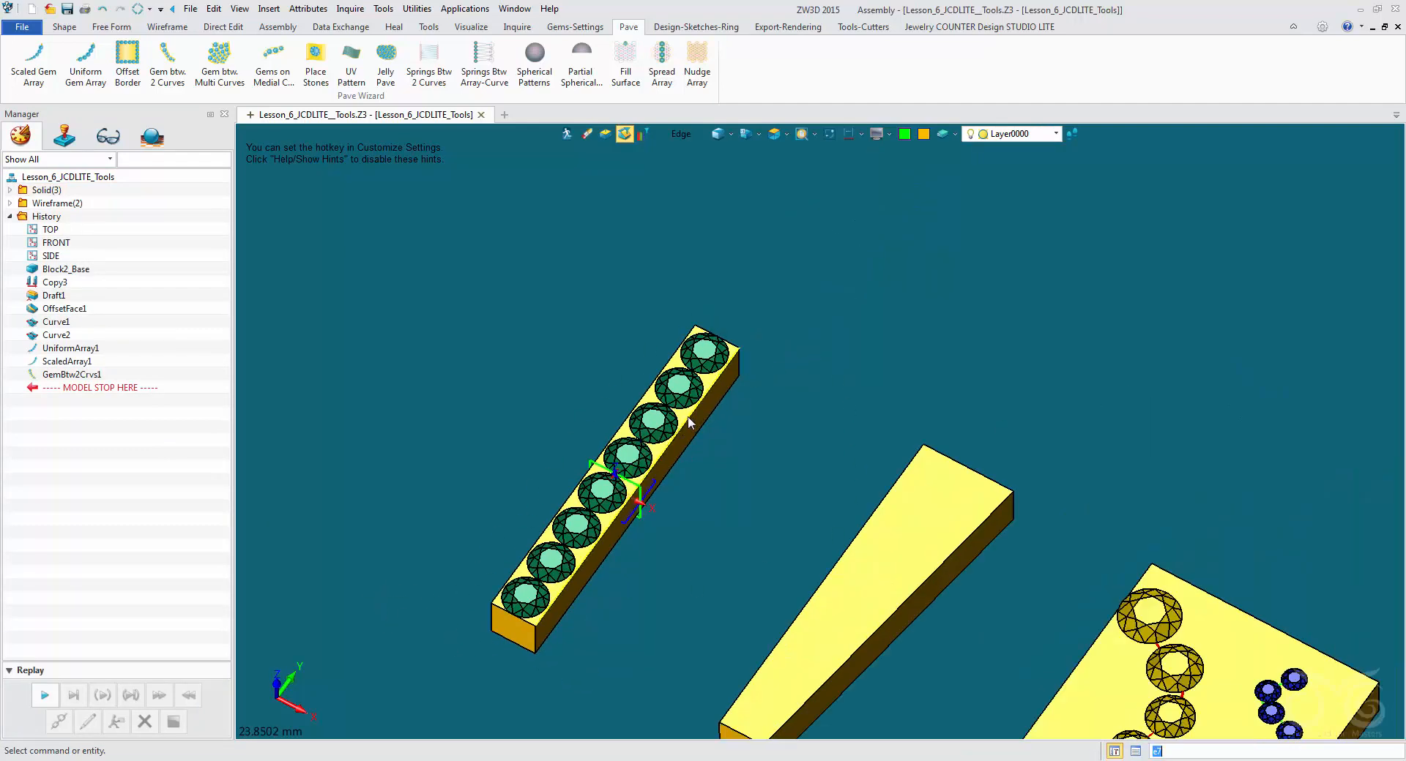
right_click_drag(454, 457, 458, 595)
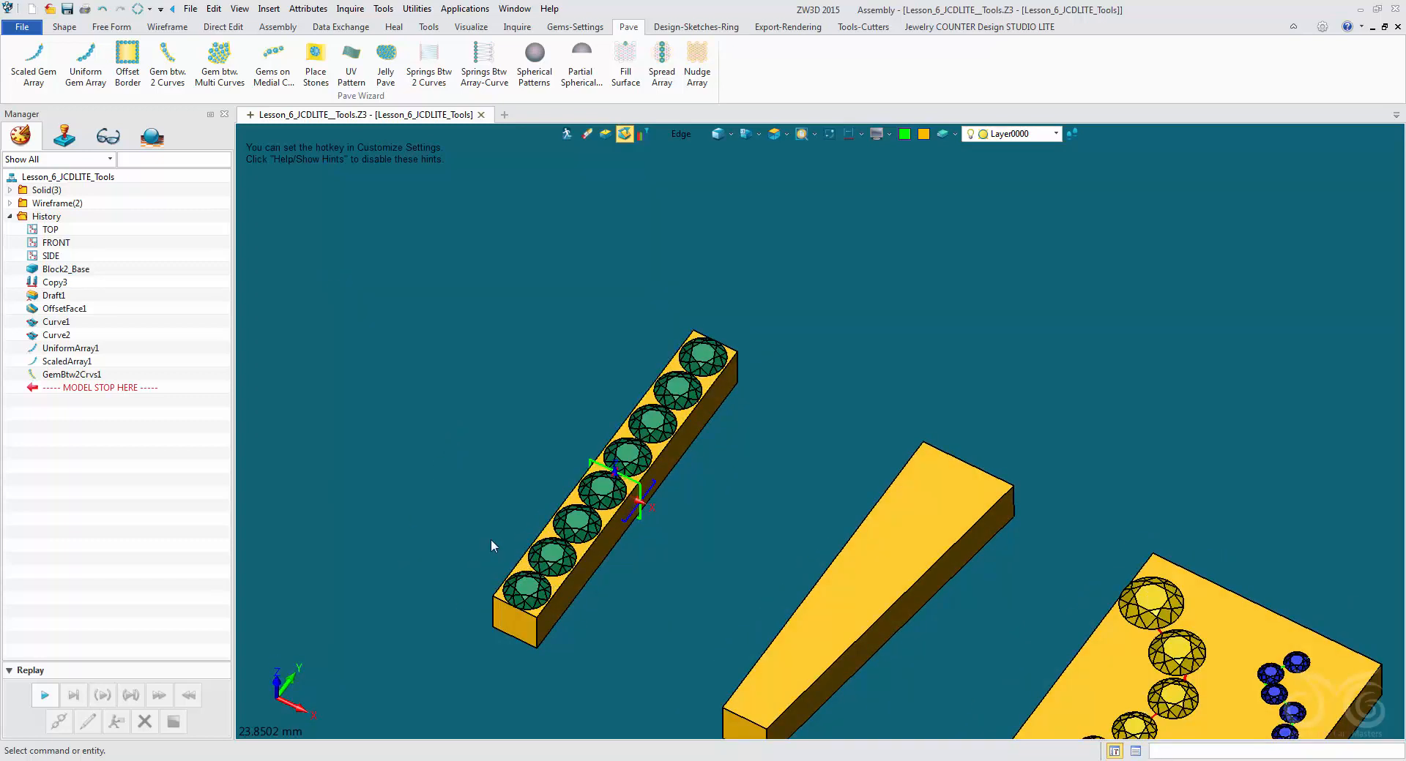
middle_click_drag(697, 638, 651, 561)
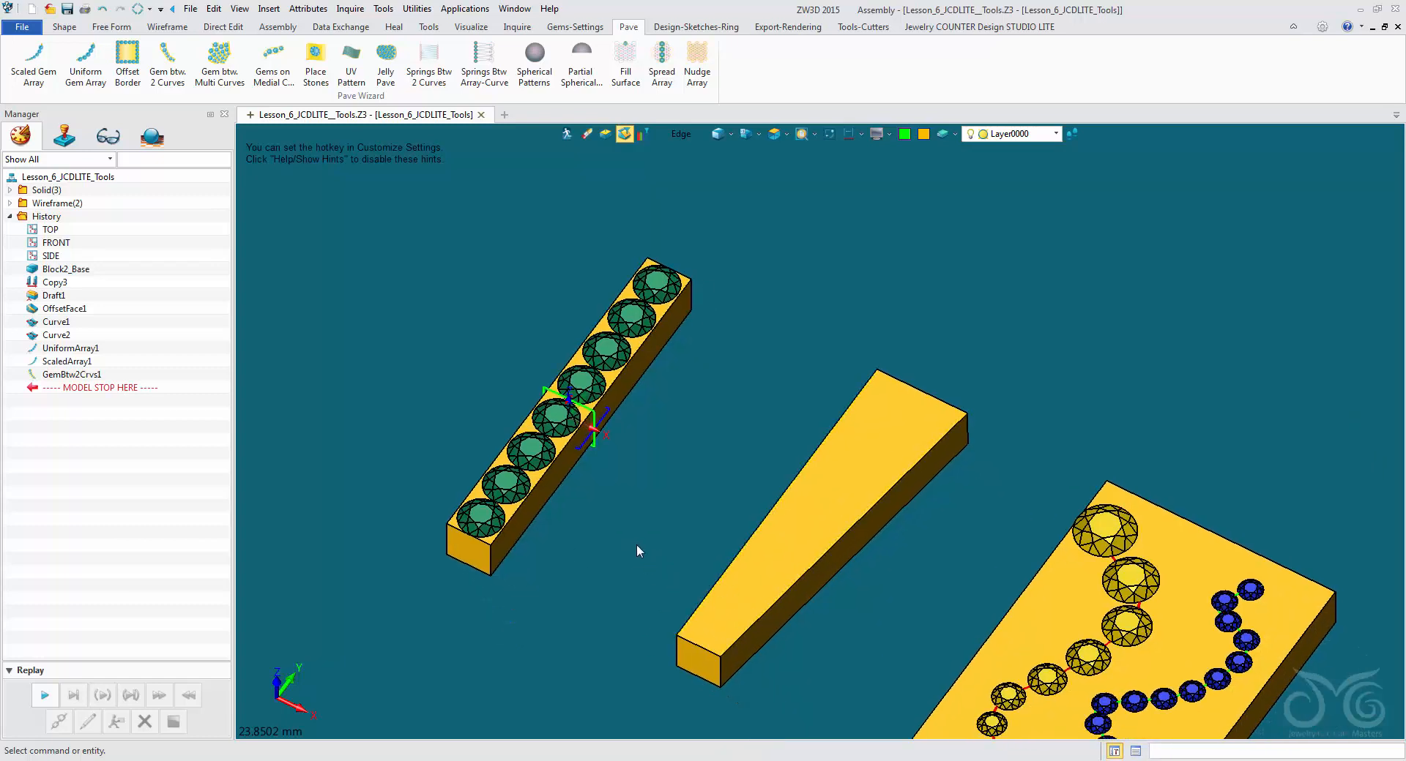
left_click(172, 76)
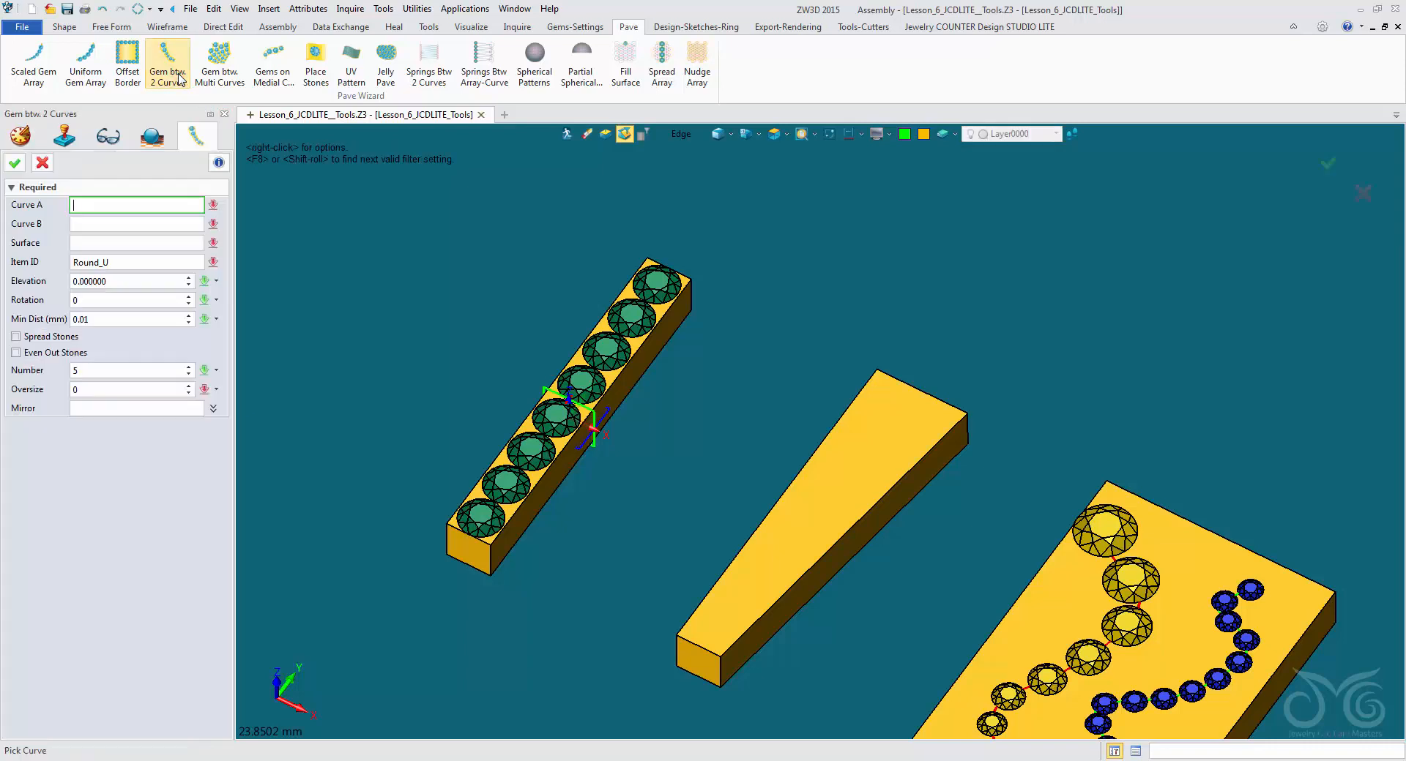
mouse_move(224, 111)
left_mouse_down()
mouse_move(246, 270)
mouse_move(183, 461)
left_mouse_up()
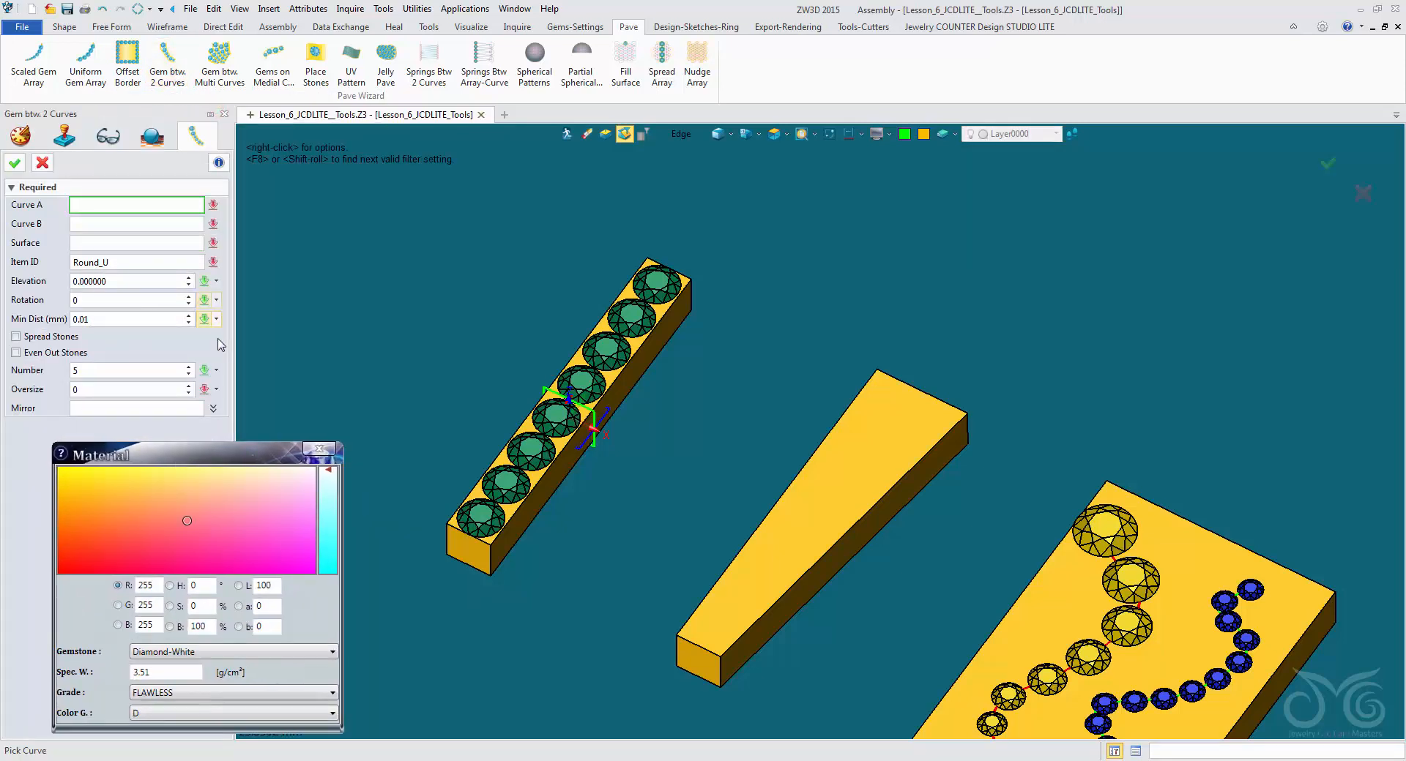
left_click(728, 571)
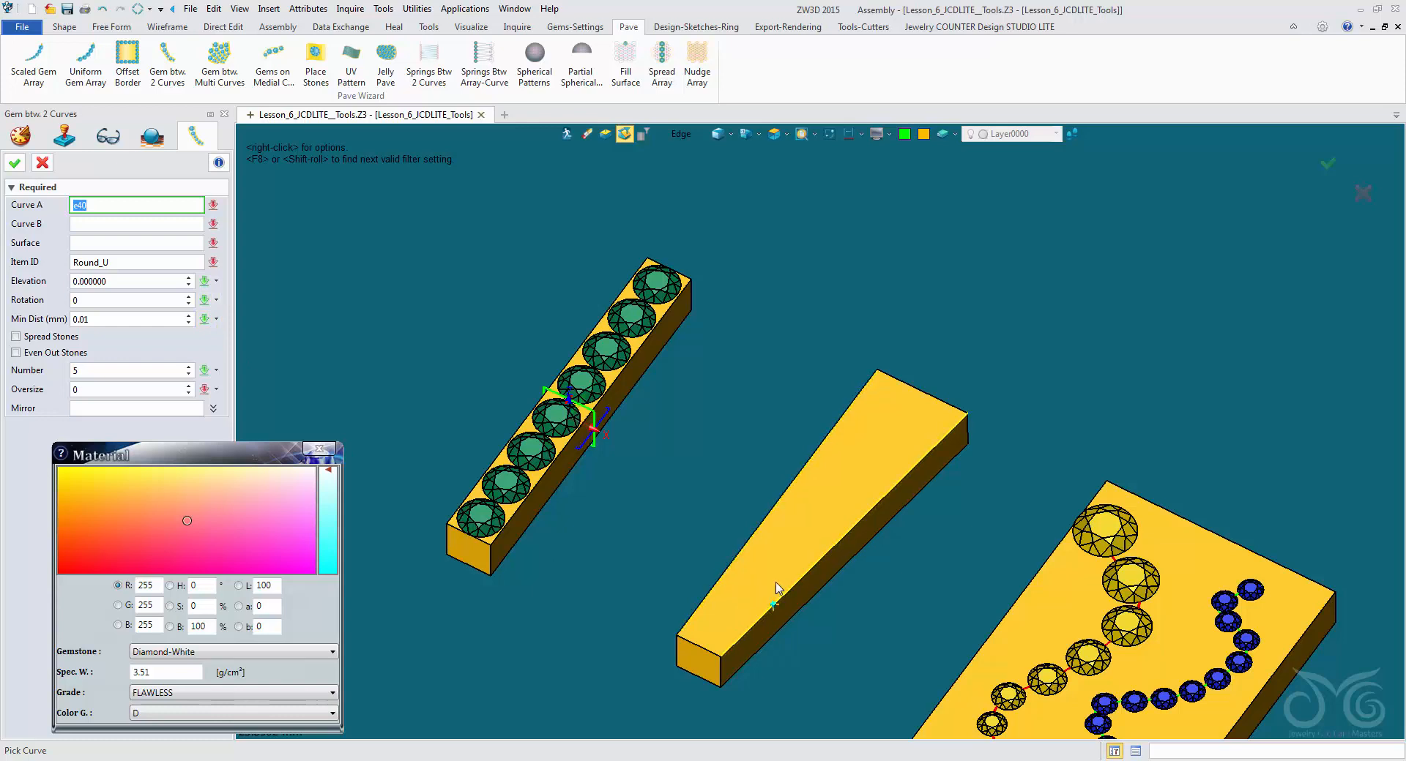
left_click(693, 620)
left_click(693, 620)
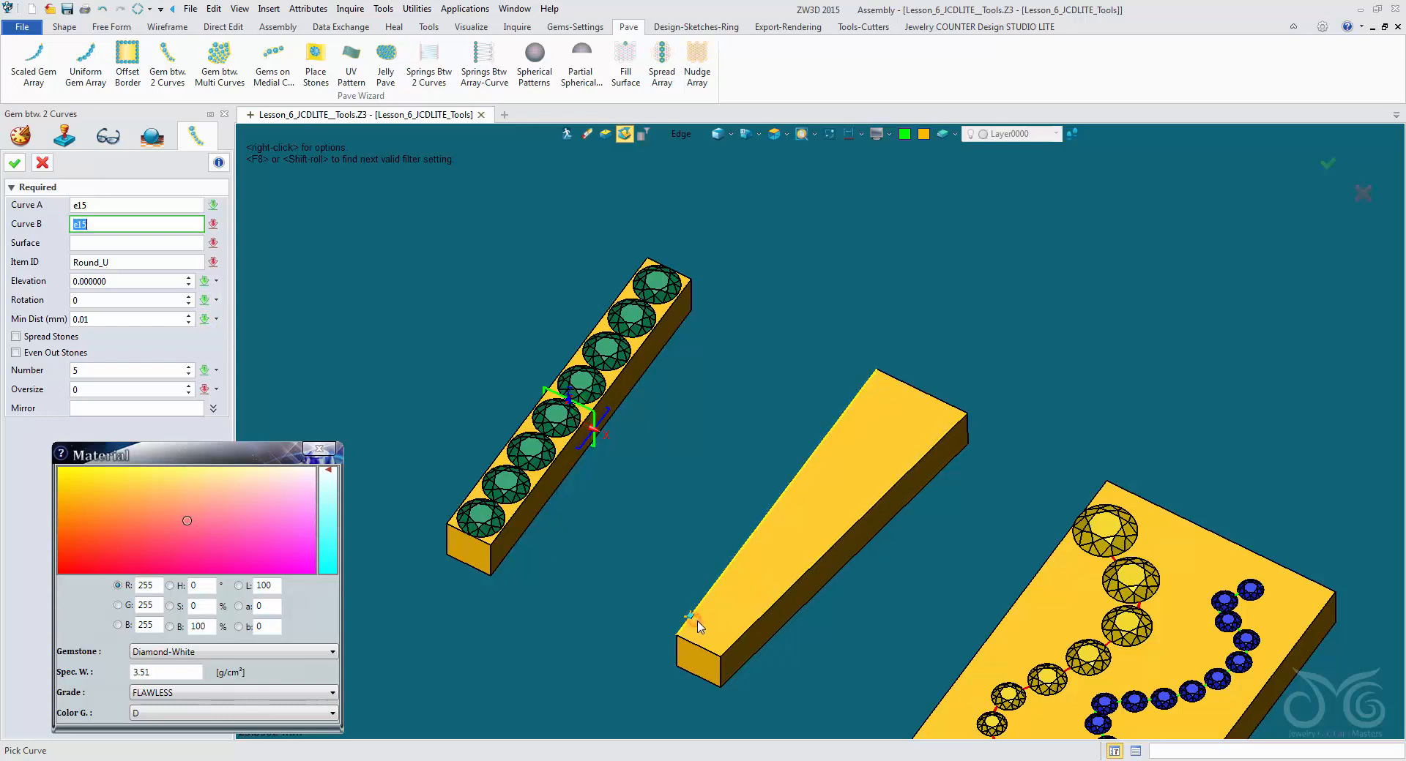
left_click(735, 642)
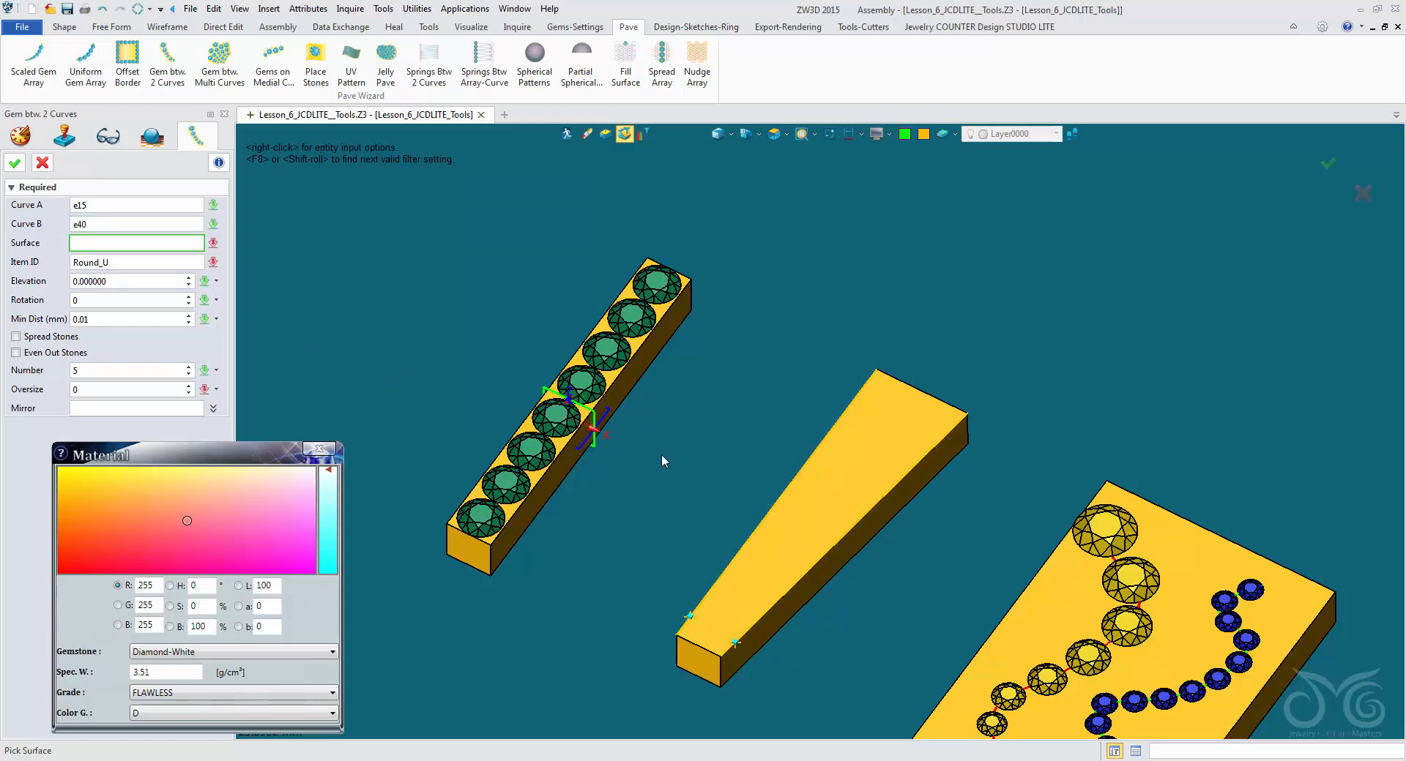
scroll(661, 454, "up", 4)
left_click(703, 571)
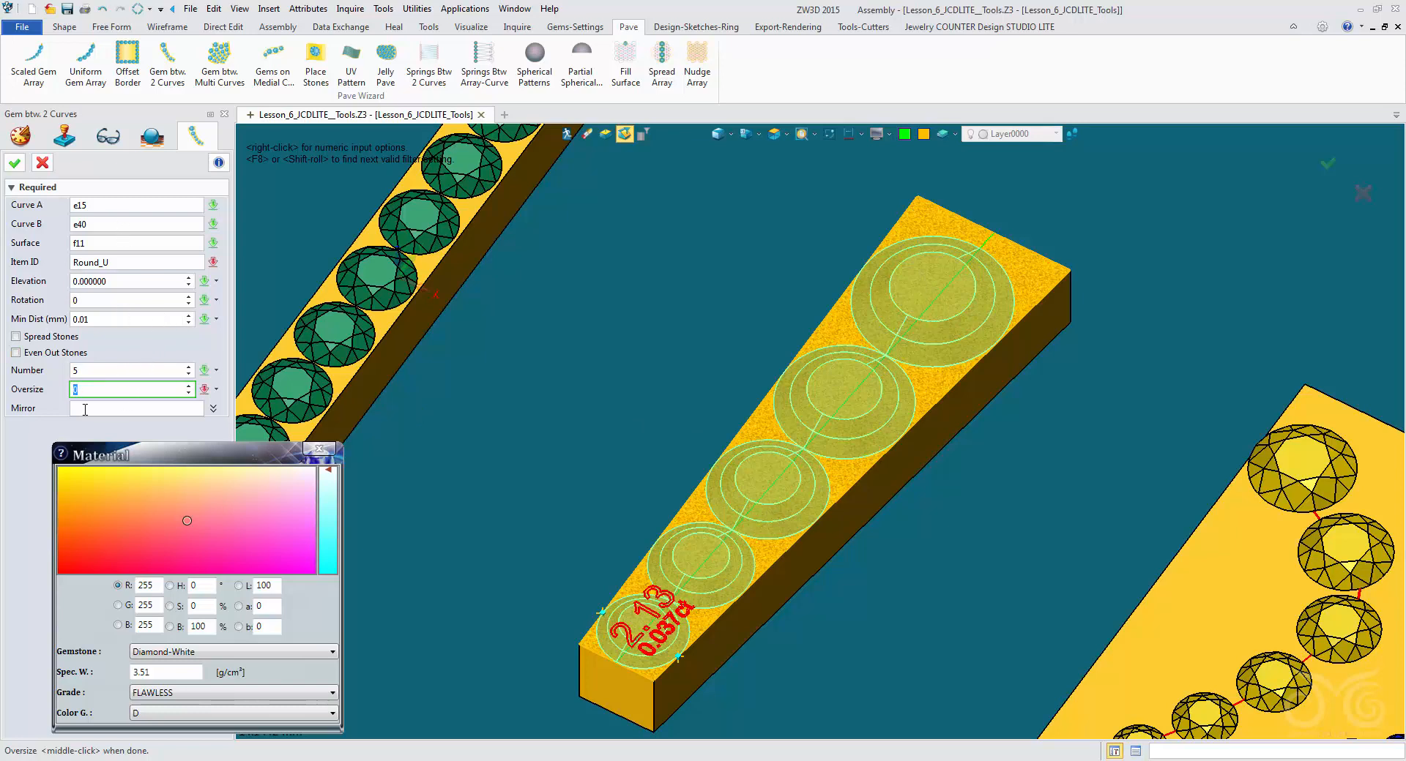
Enable Spread Stones and Even Out Stones for the tapered bar's gems and bring Oversize to -0.17
left_click(51, 336)
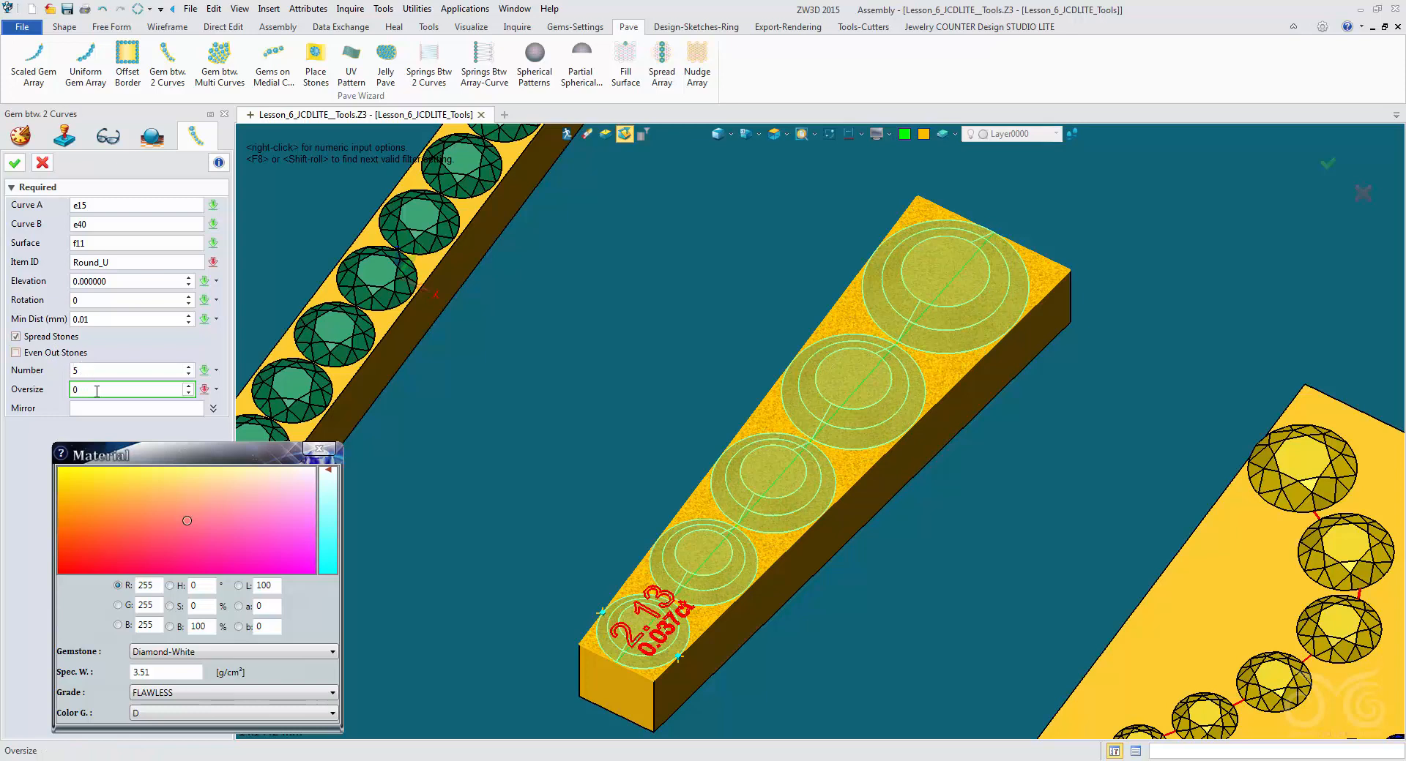
scroll(95, 390, "down", 11)
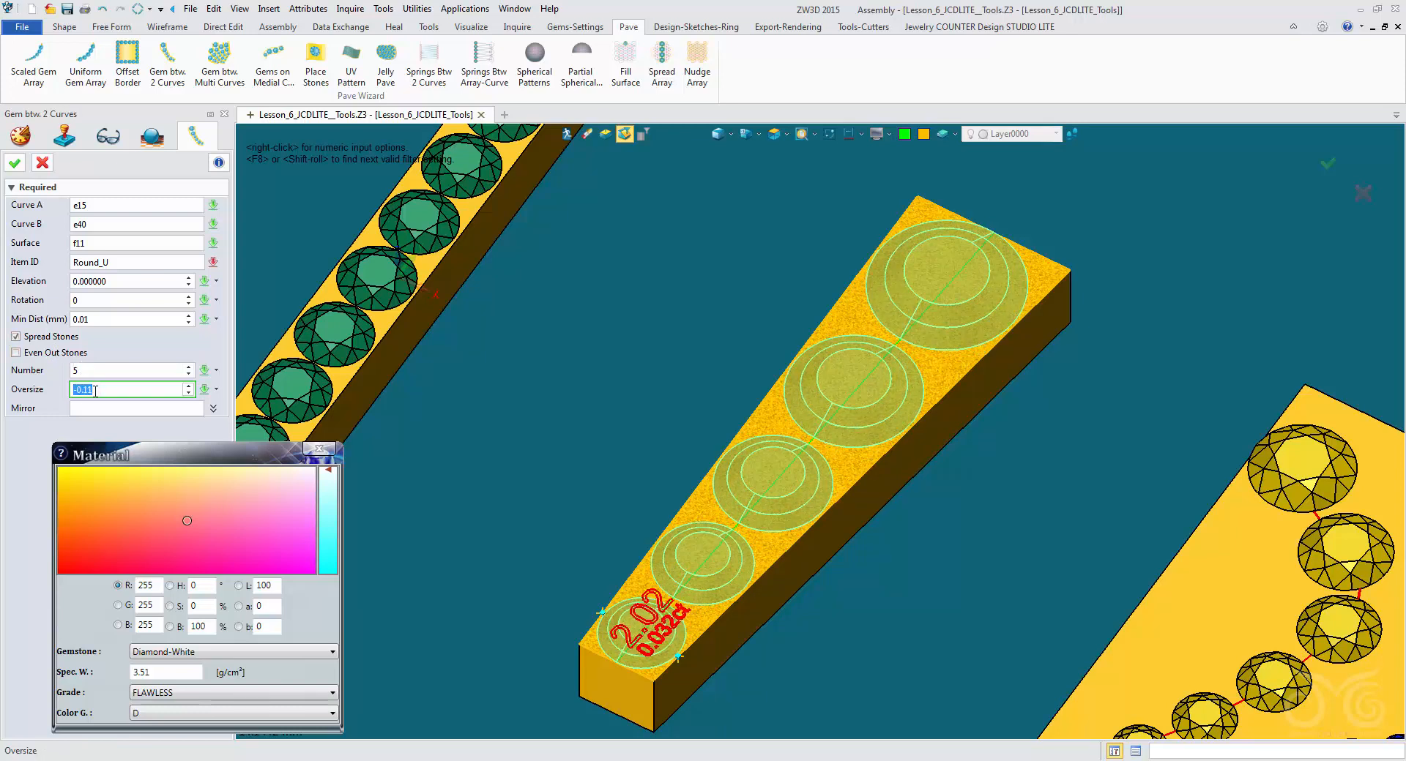
scroll(95, 390, "down", 6)
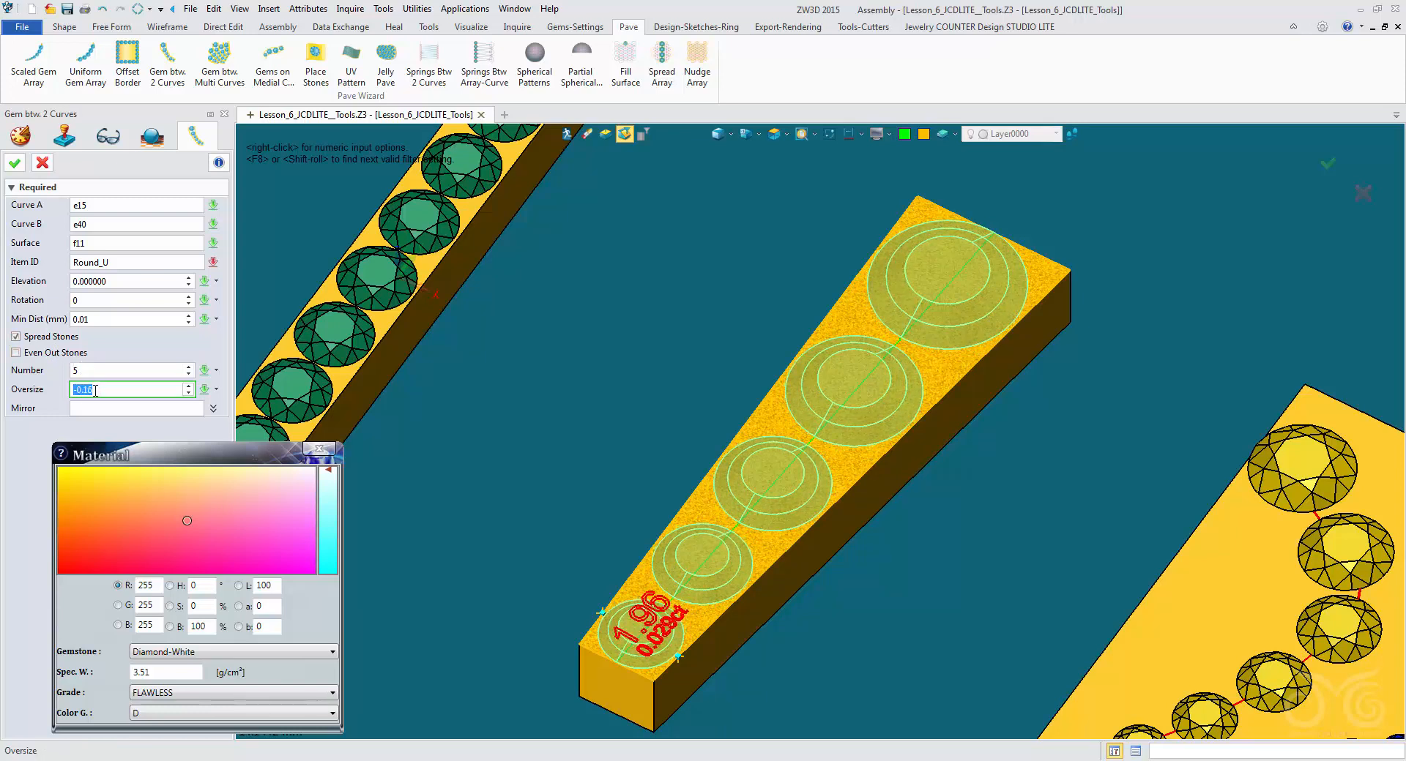
left_click(16, 353)
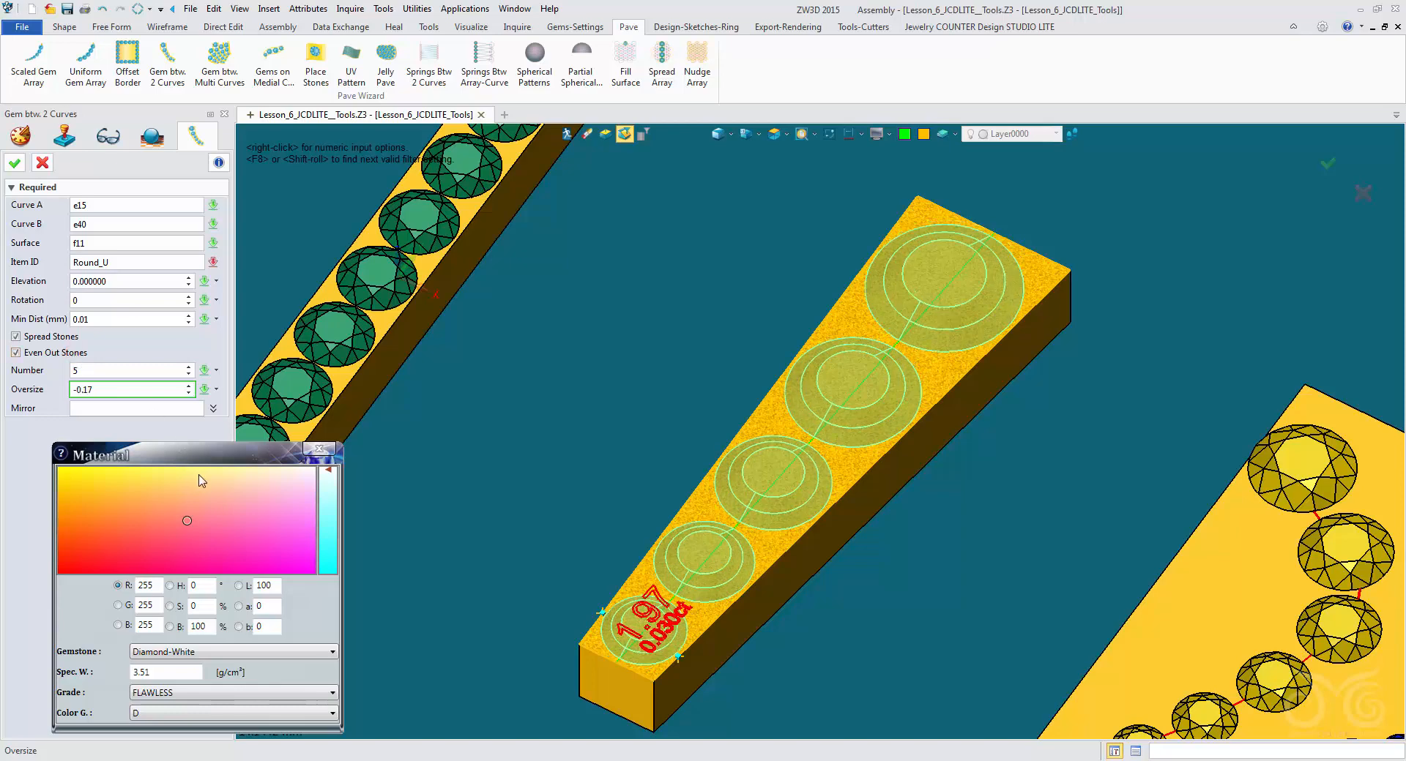
Try Oversize values down to -0.97 on the tapered bar's gems, comparing Even Out Stones off and on
scroll(135, 388, "down", 9)
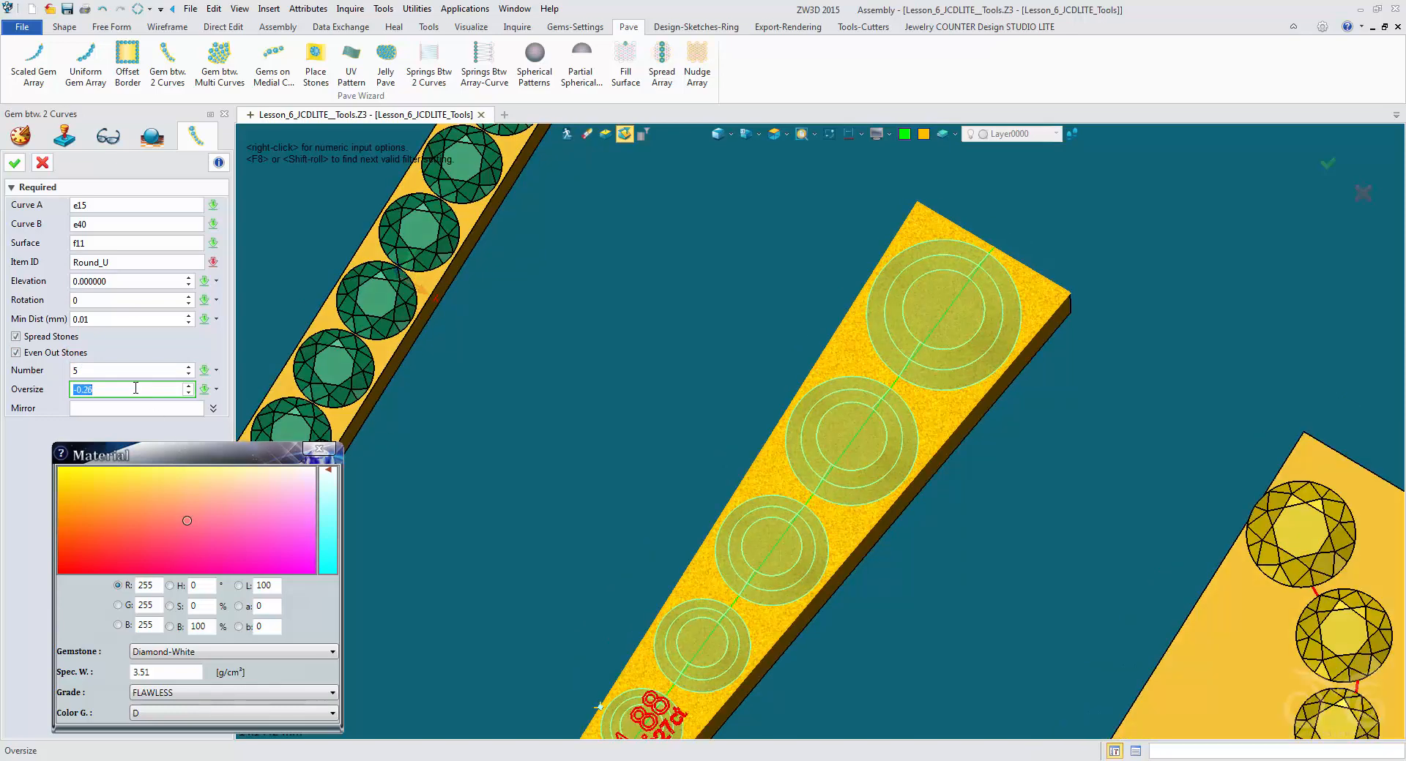
scroll(135, 388, "down", 19)
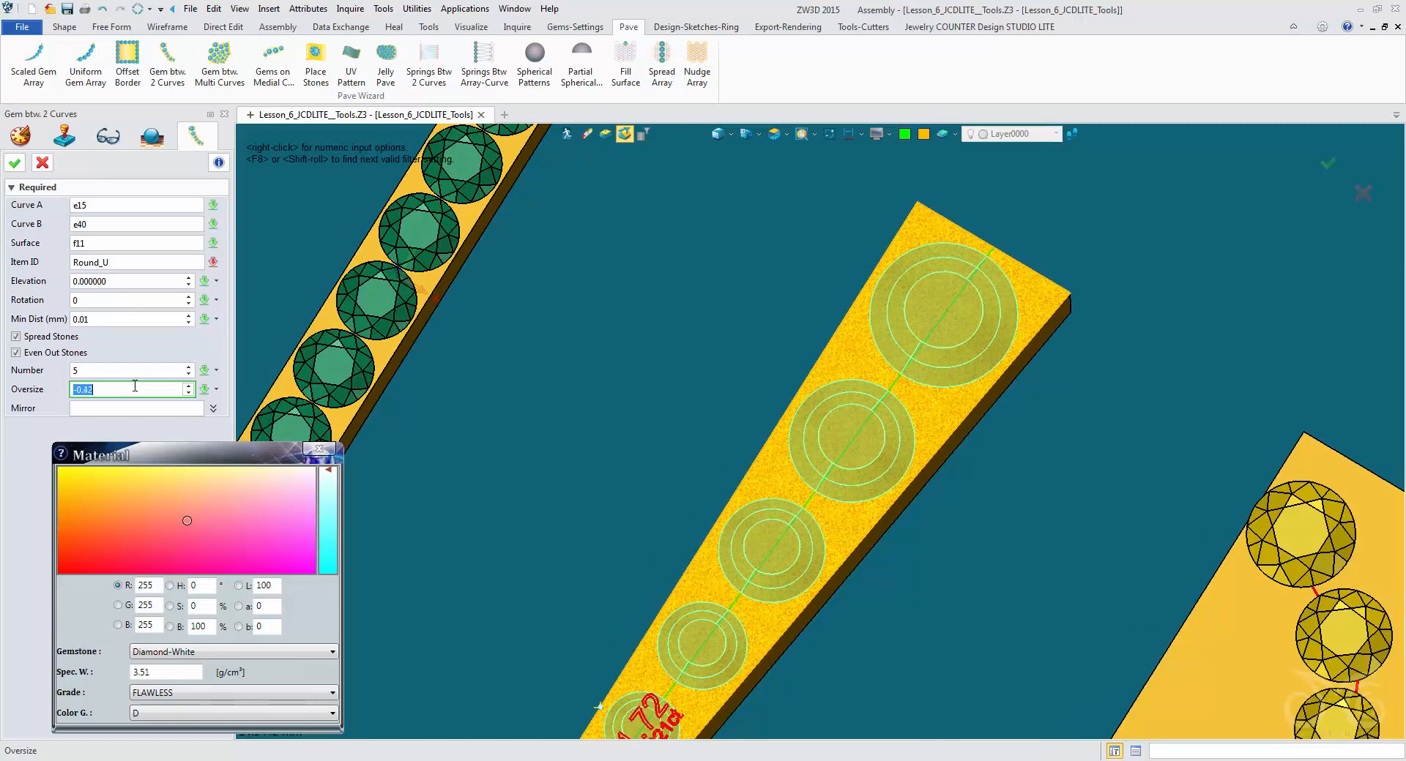
scroll(135, 386, "down", 14)
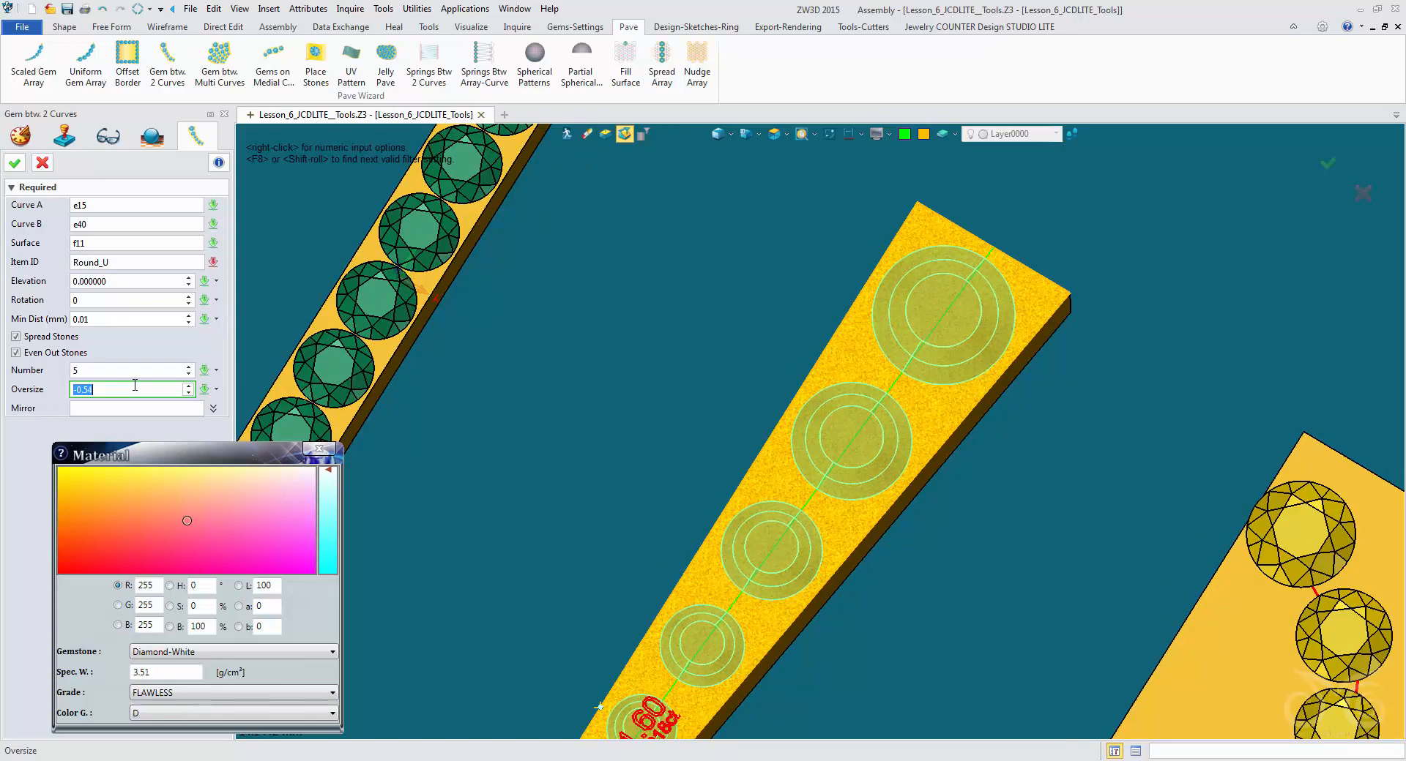
scroll(135, 385, "down", 20)
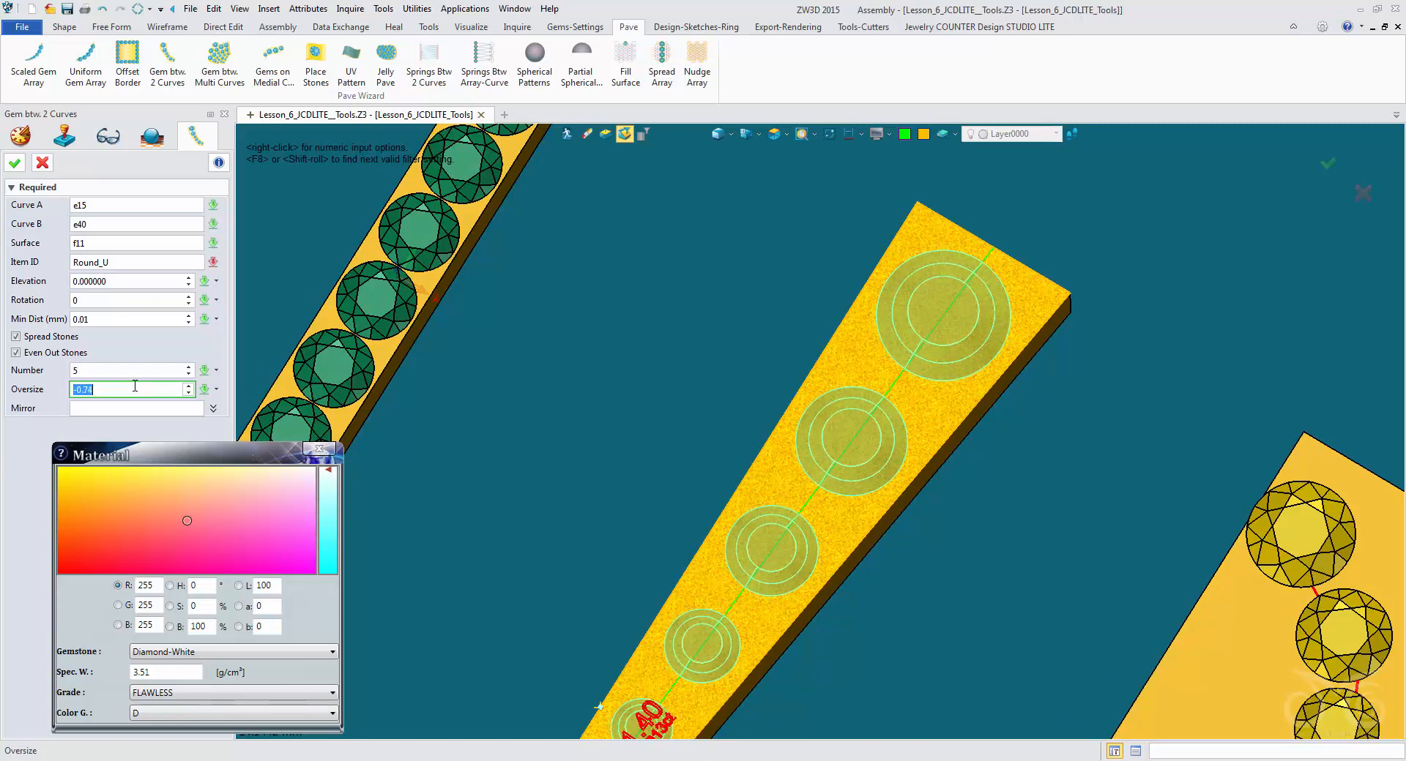
scroll(134, 385, "down", 6)
left_click(86, 355)
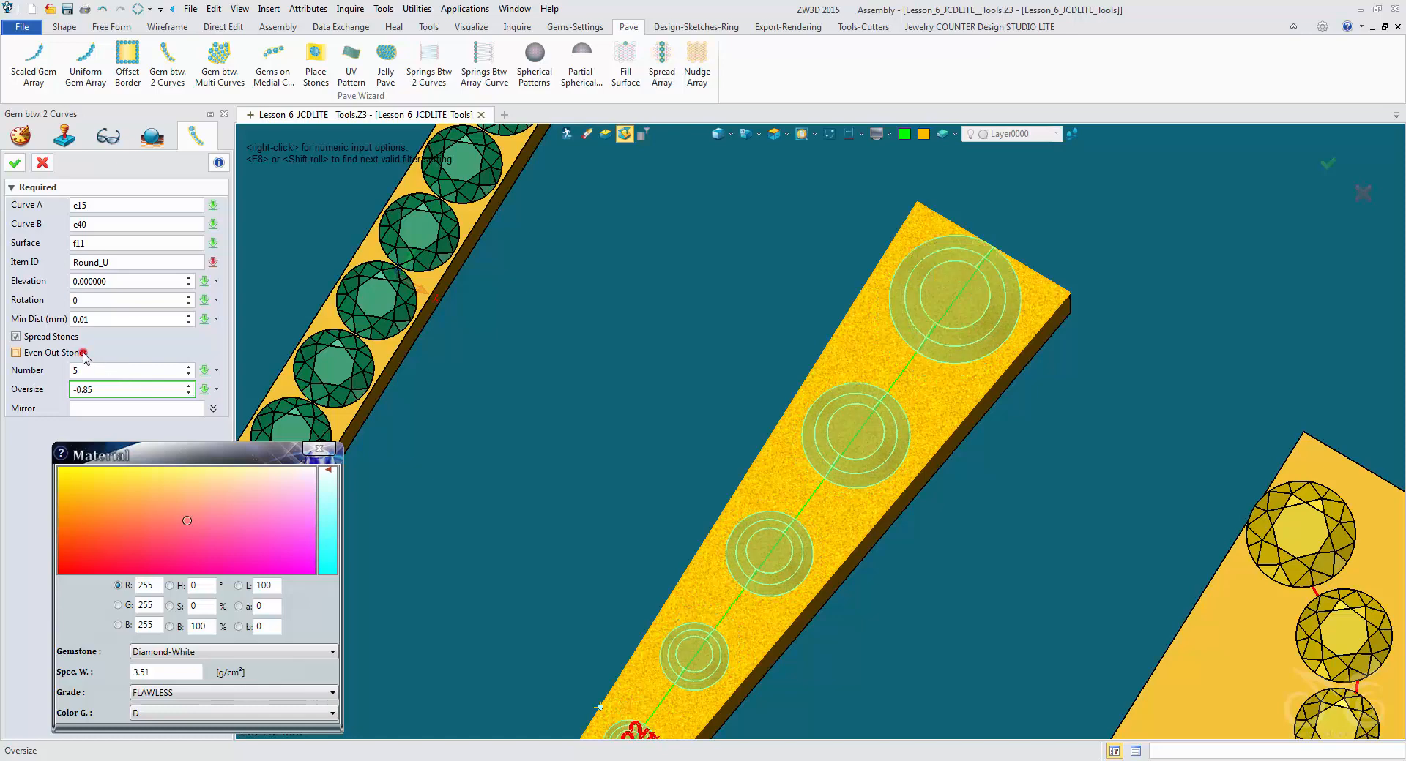
left_click(84, 355)
scroll(115, 389, "down", 11)
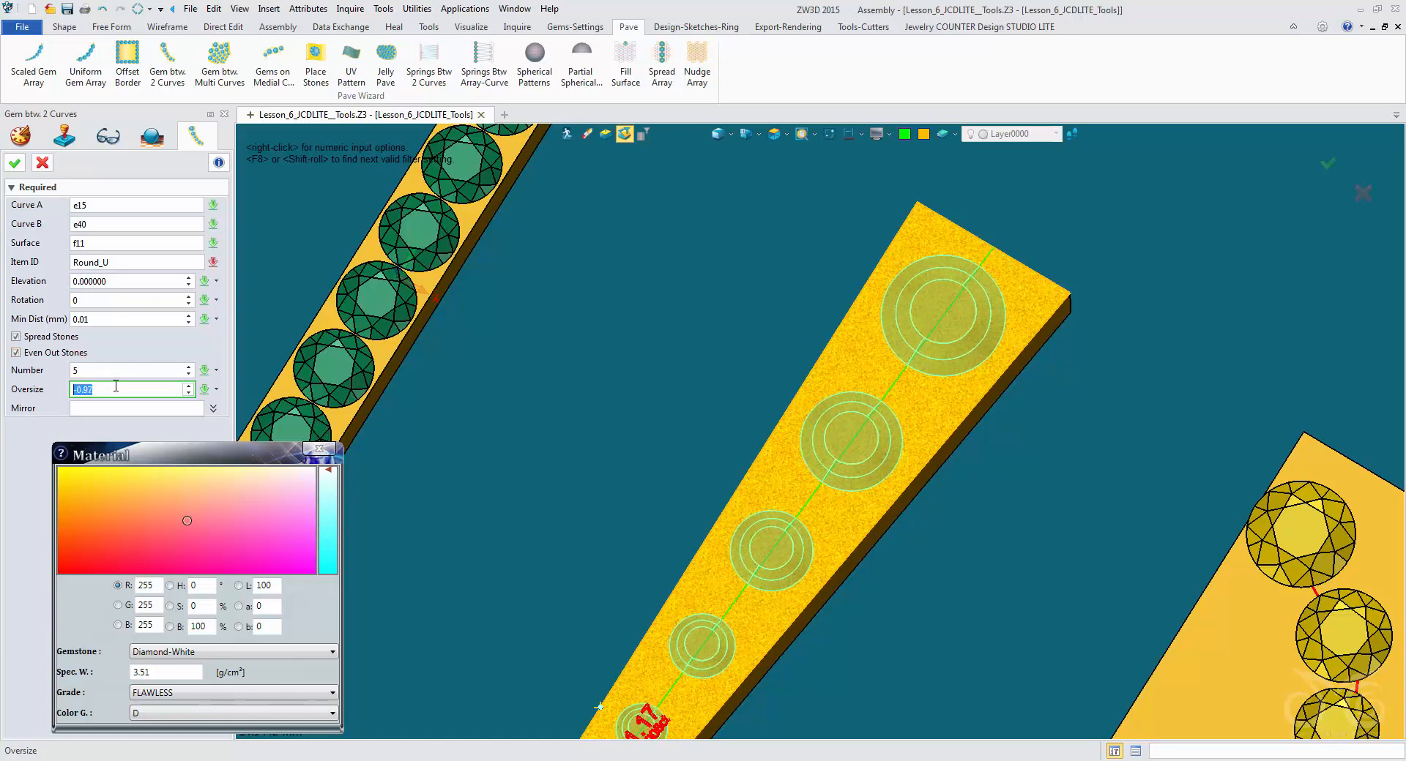
scroll(113, 387, "up", 11)
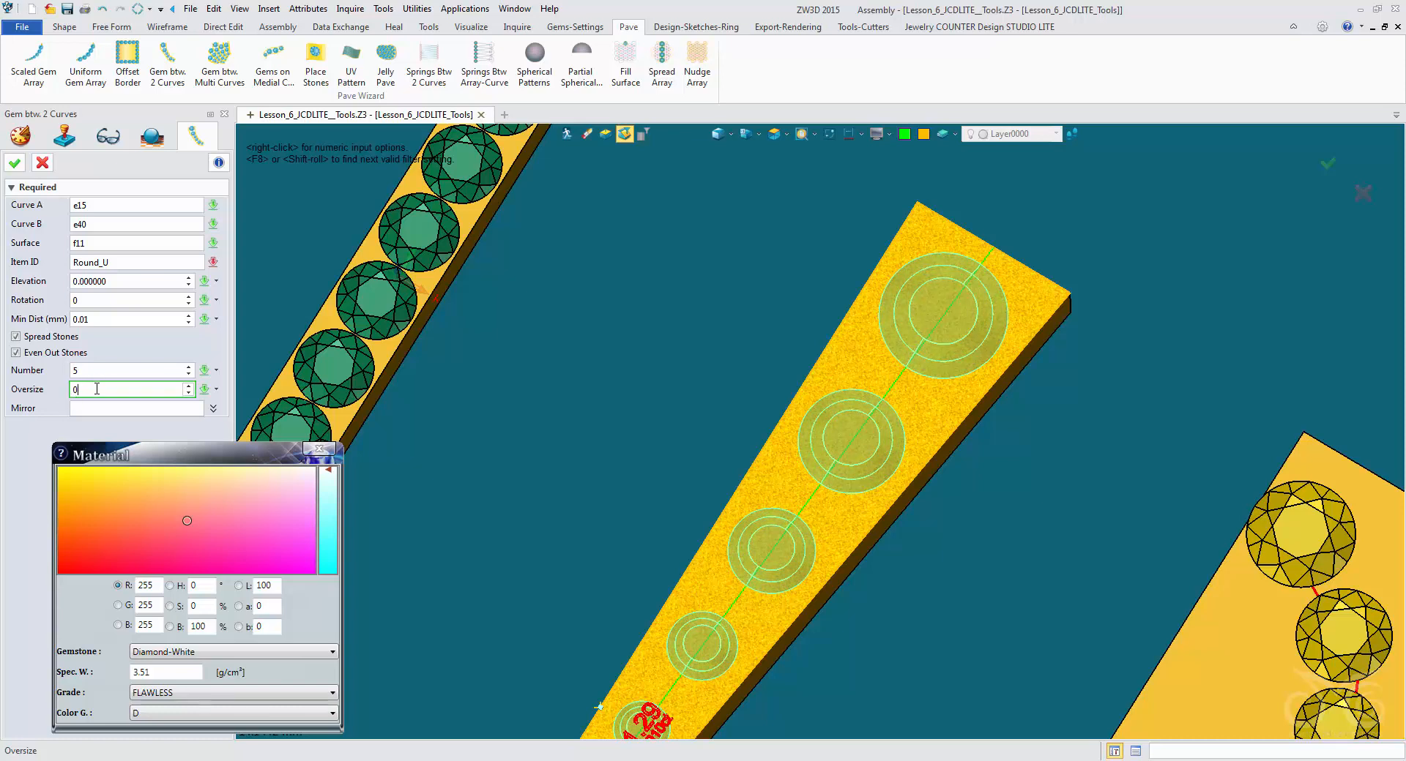
Set Oversize to -0.14 for the tapered bar's gems
scroll(96, 388, "up", 1)
scroll(97, 387, "down", 1)
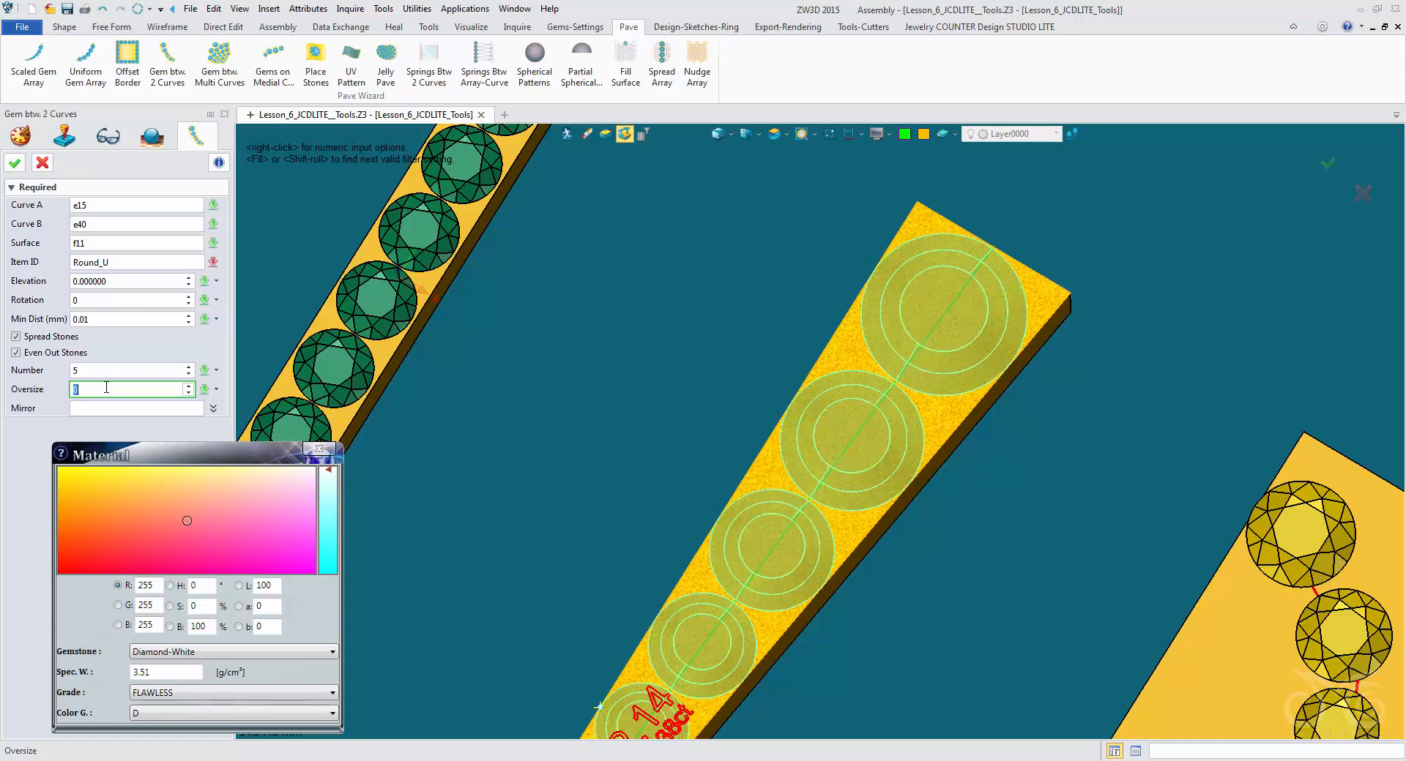
scroll(107, 388, "down", 12)
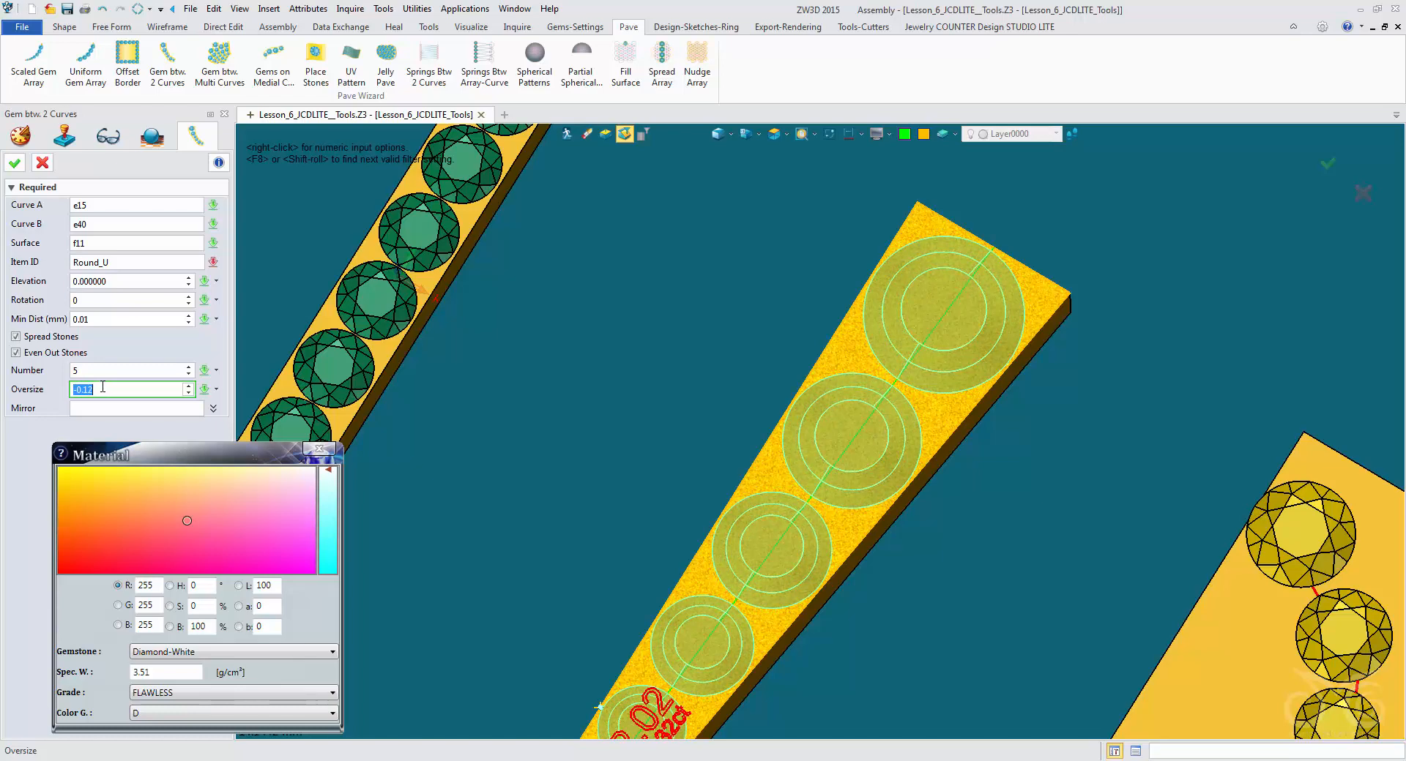
scroll(102, 387, "down", 2)
middle_click_drag(600, 541, 656, 405)
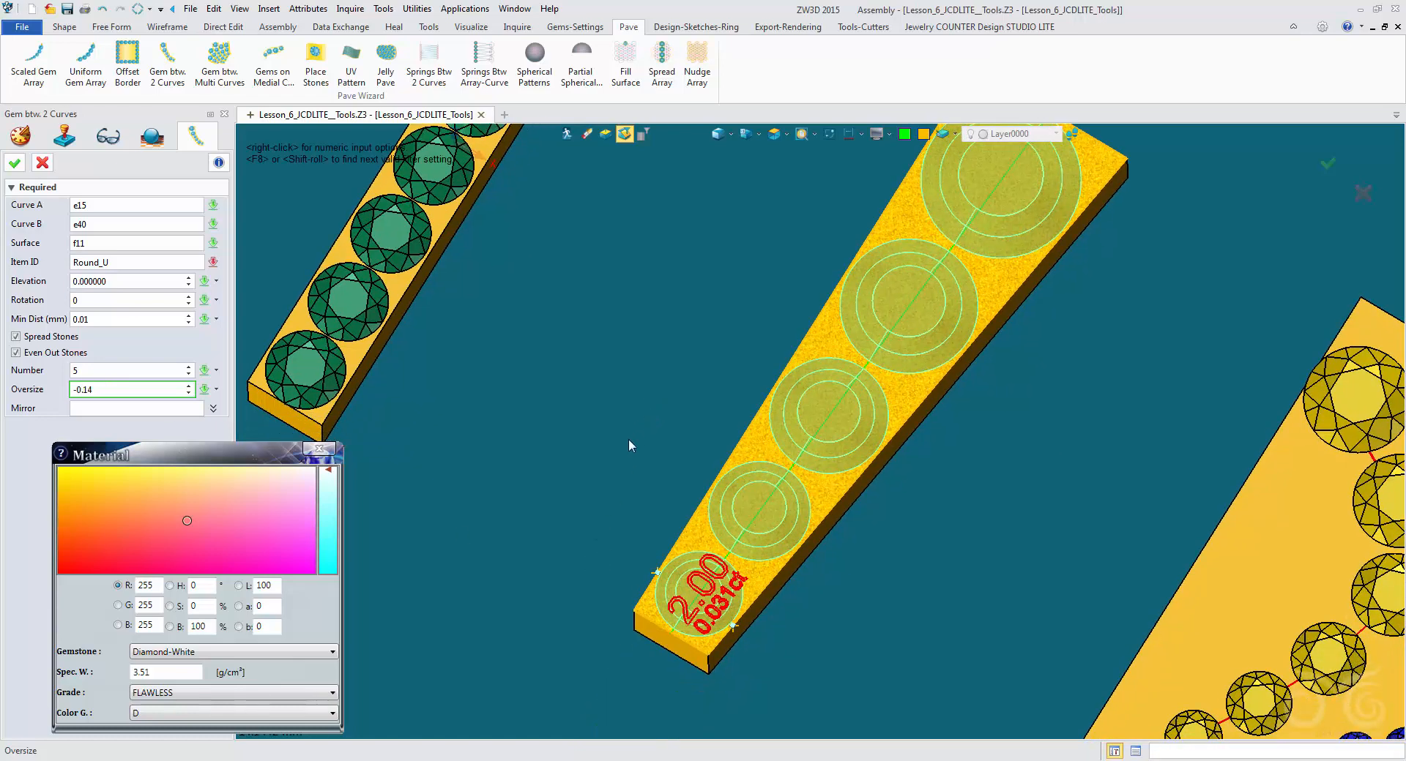
Set Elevation to 0.25 and create the five white diamonds on the tapered bar
left_click(110, 282)
scroll(121, 280, "up", 1)
scroll(121, 280, "up", 13)
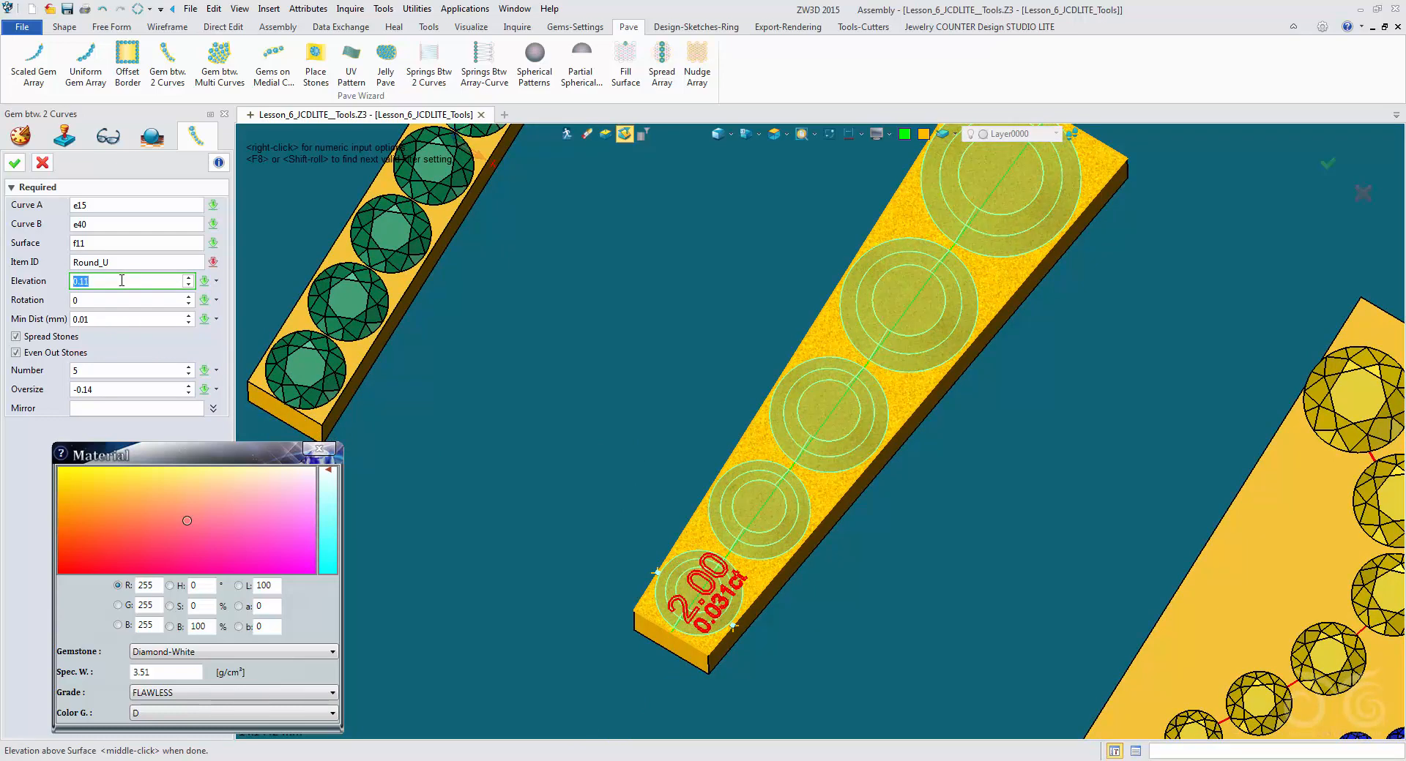
right_click_drag(551, 464, 347, 287)
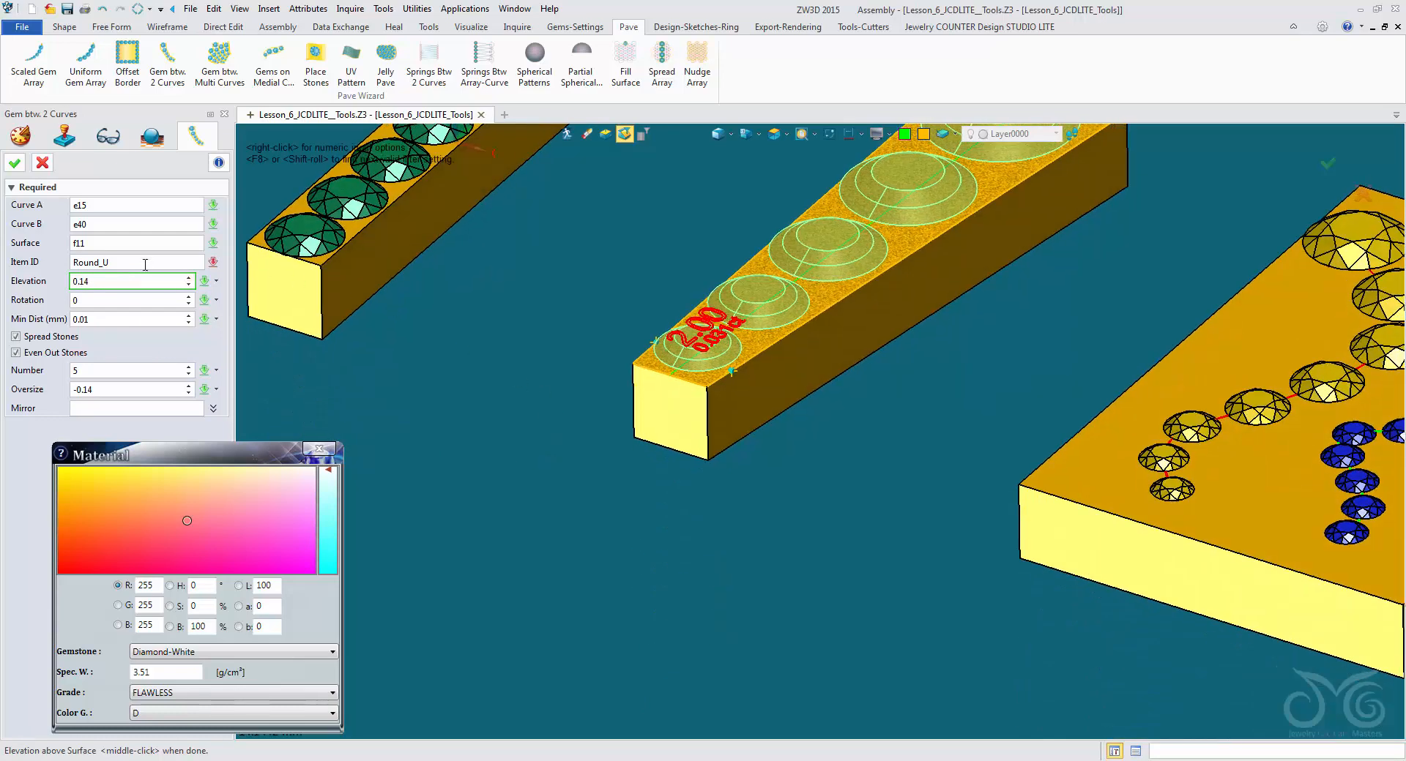
scroll(126, 283, "up", 9)
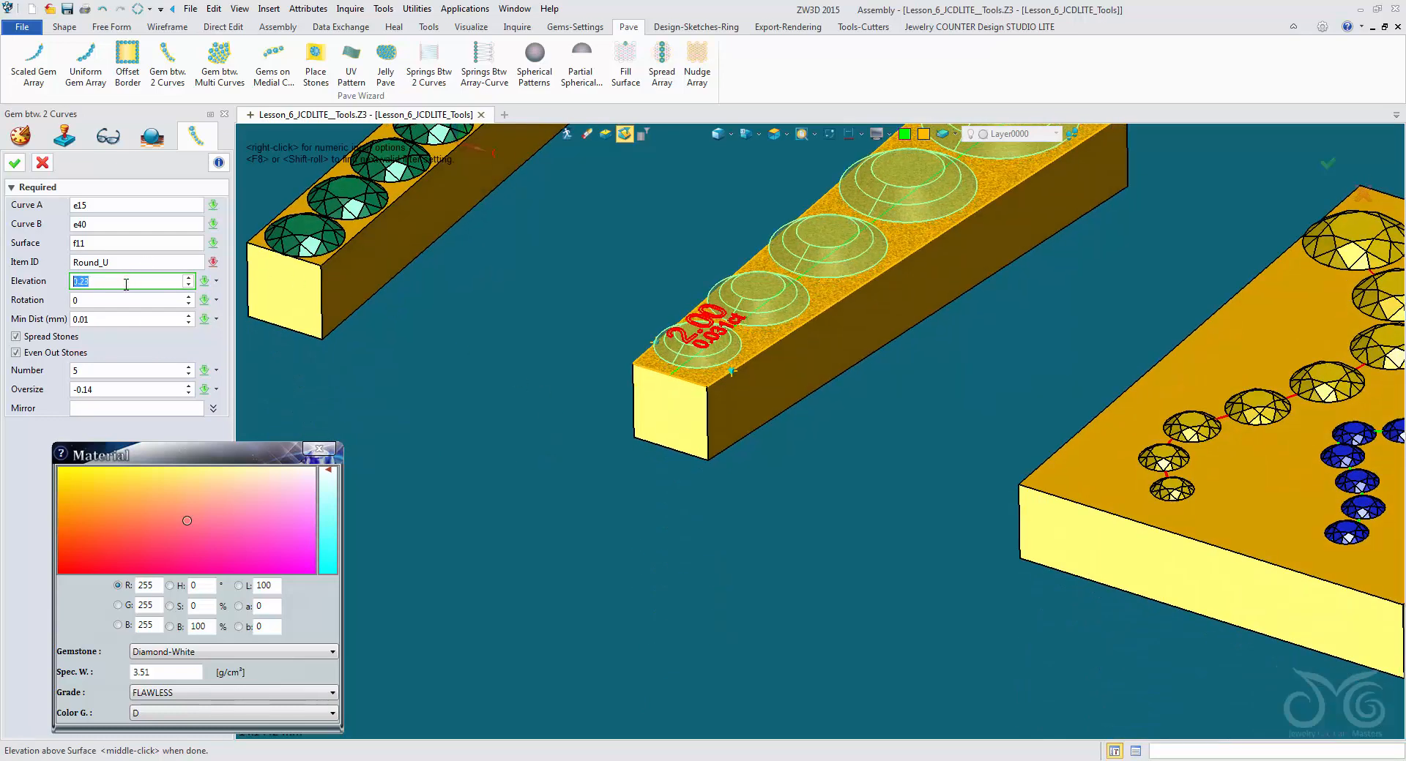
scroll(126, 284, "up", 2)
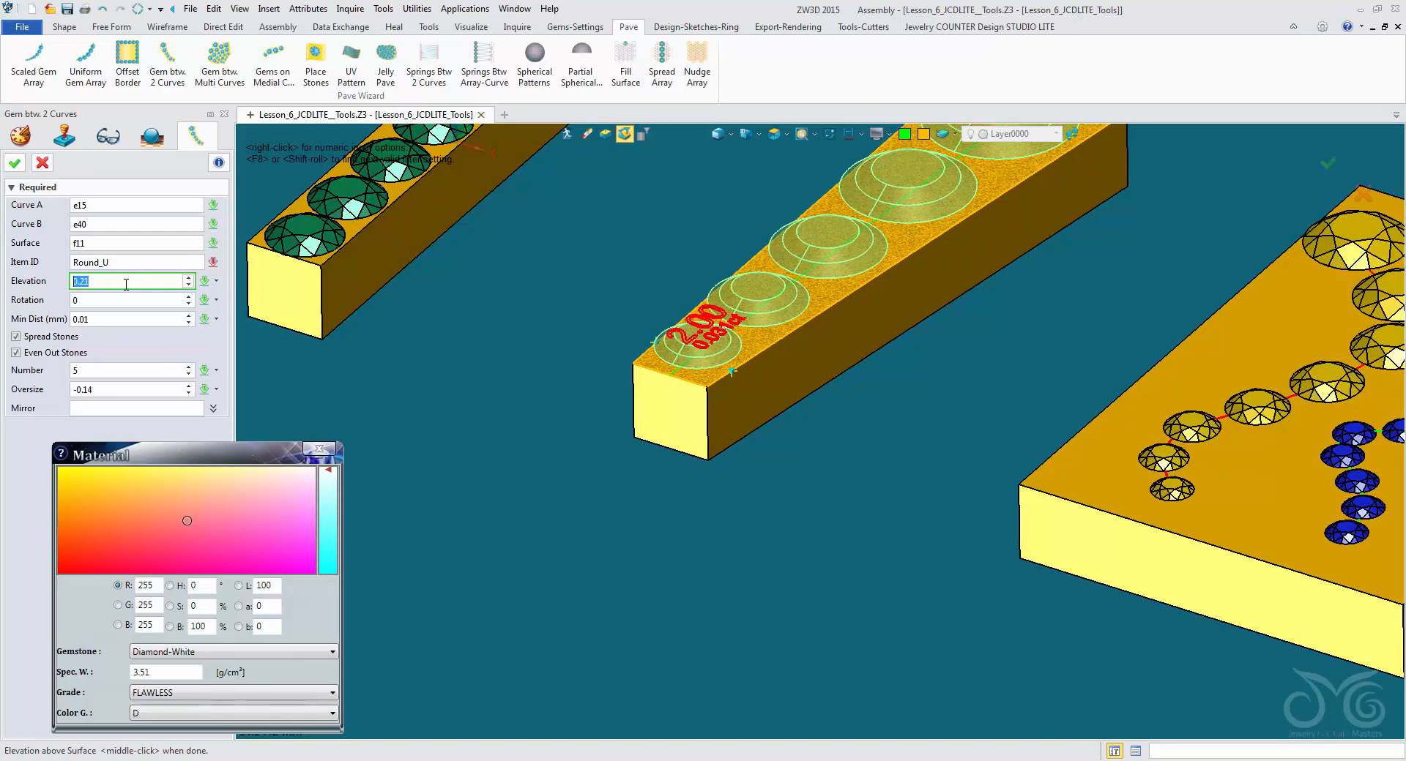
middle_click_drag(511, 312, 534, 473)
scroll(534, 477, "up", 2)
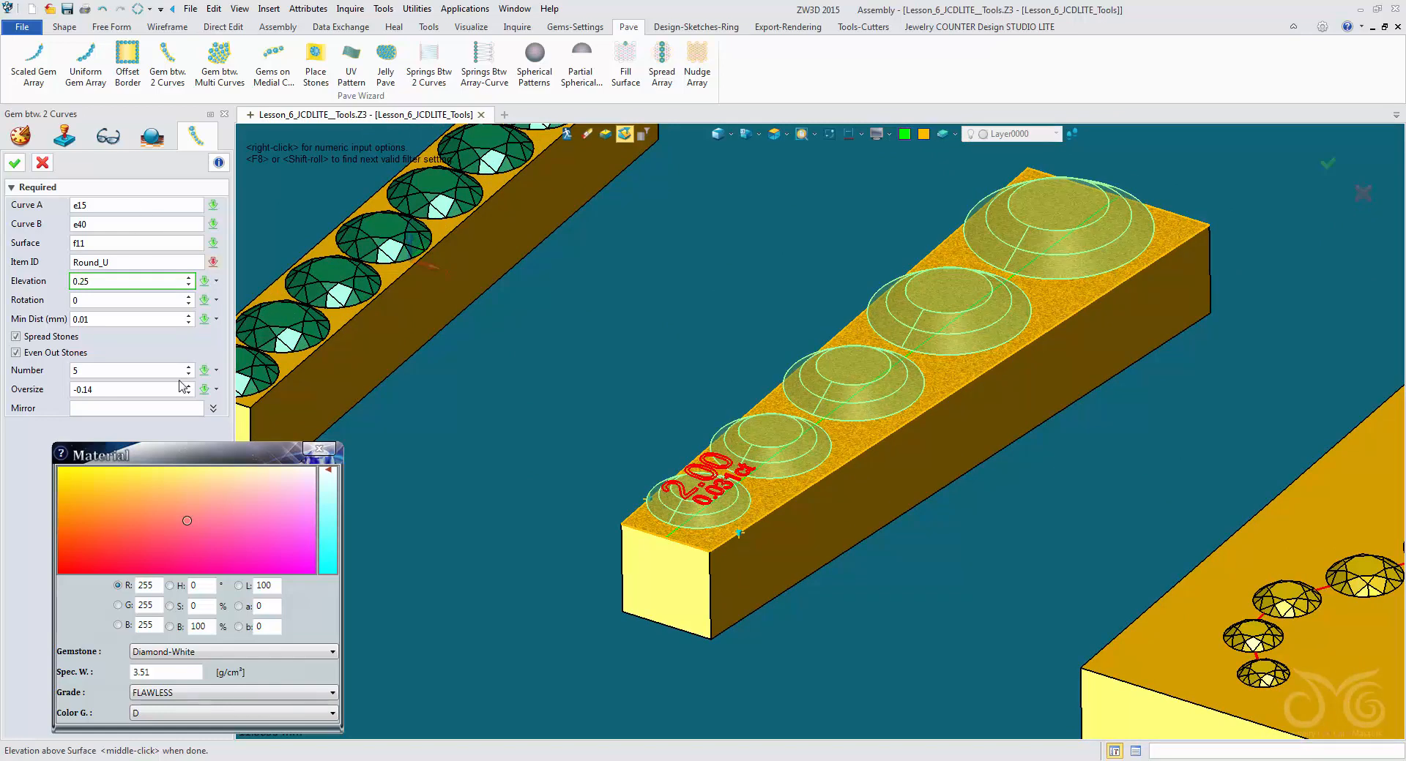
left_click(14, 163)
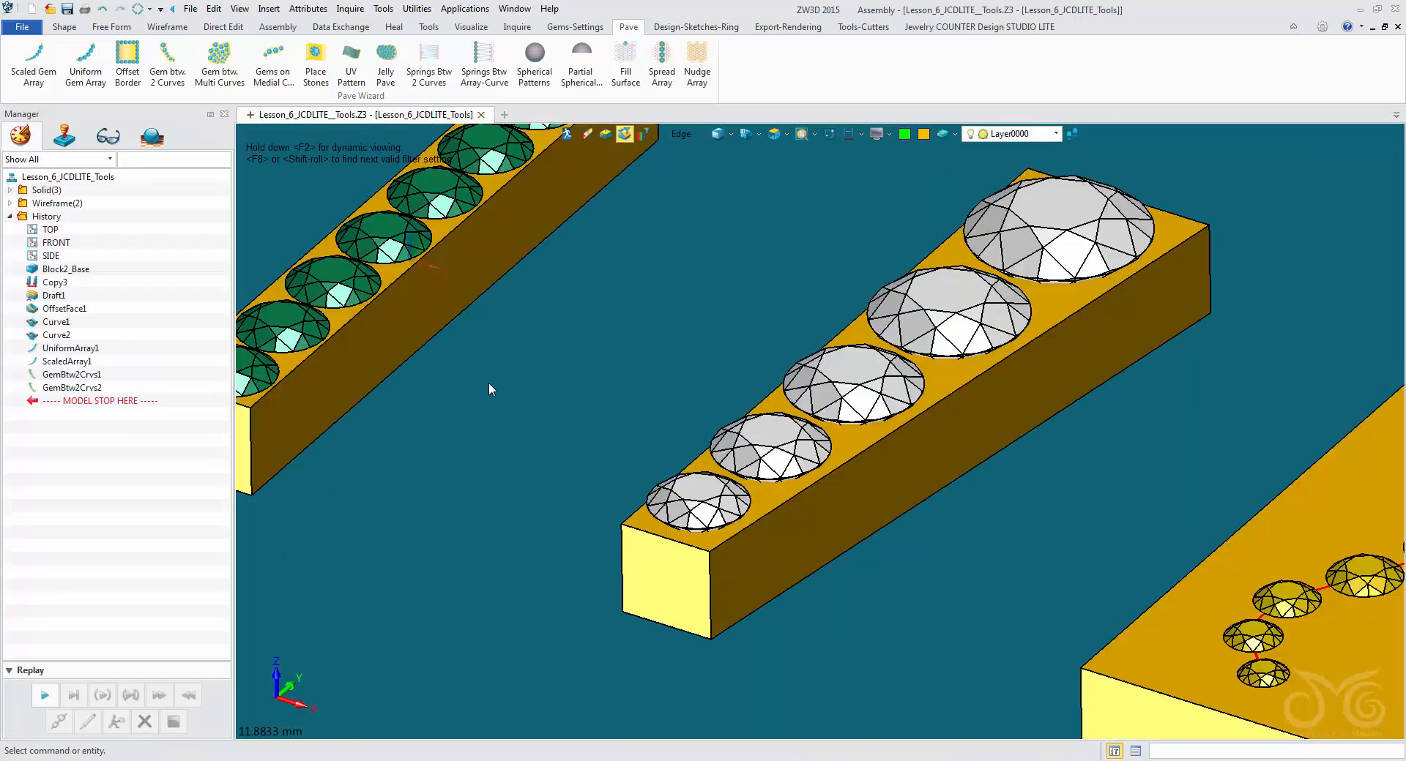
Use Fit Stones with a maximum distance of 0 to place a gem about 1.47 in size inside the bend of the slab's blue gem row
scroll(489, 383, "down", 3)
mouse_move(489, 383)
right_mouse_down()
mouse_move(502, 432)
mouse_move(521, 410)
mouse_move(514, 381)
right_mouse_up()
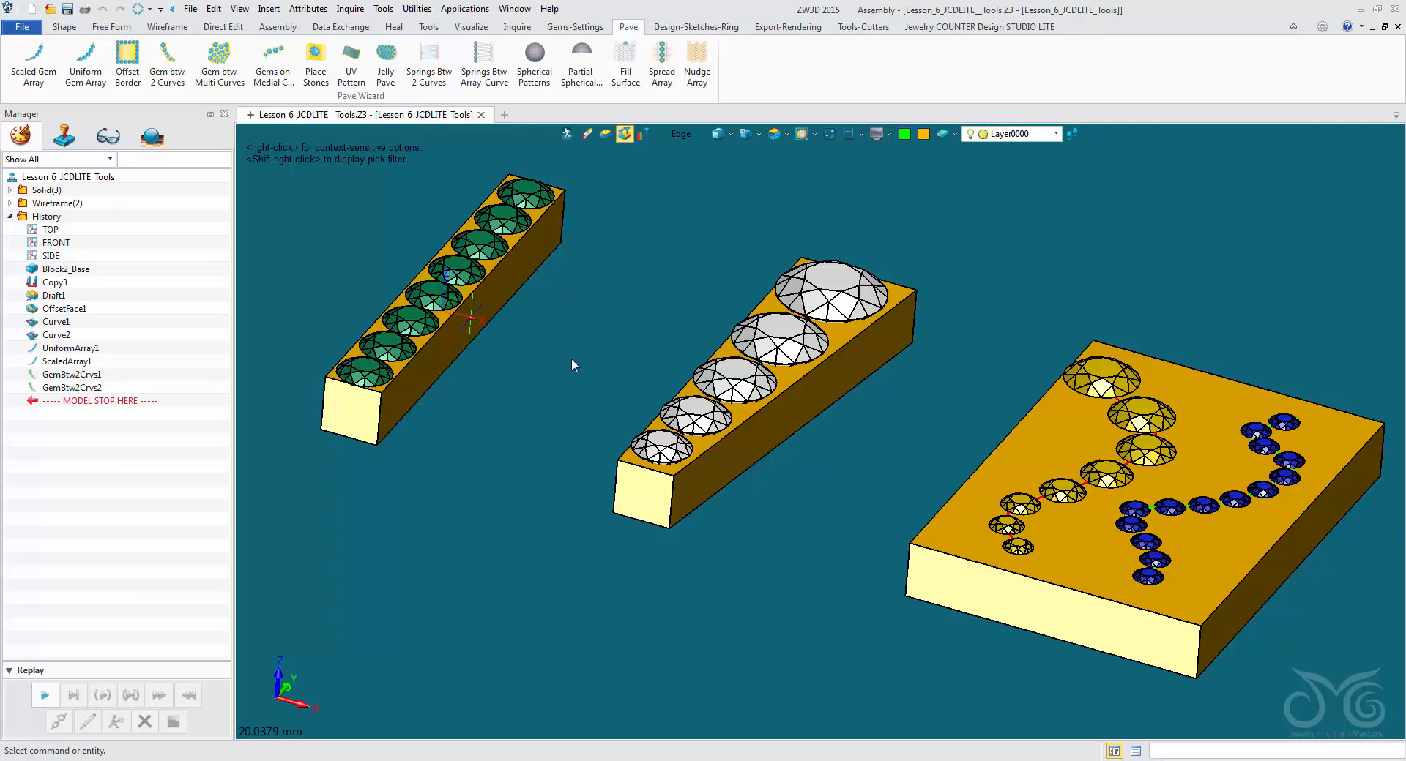
scroll(572, 359, "up", 3)
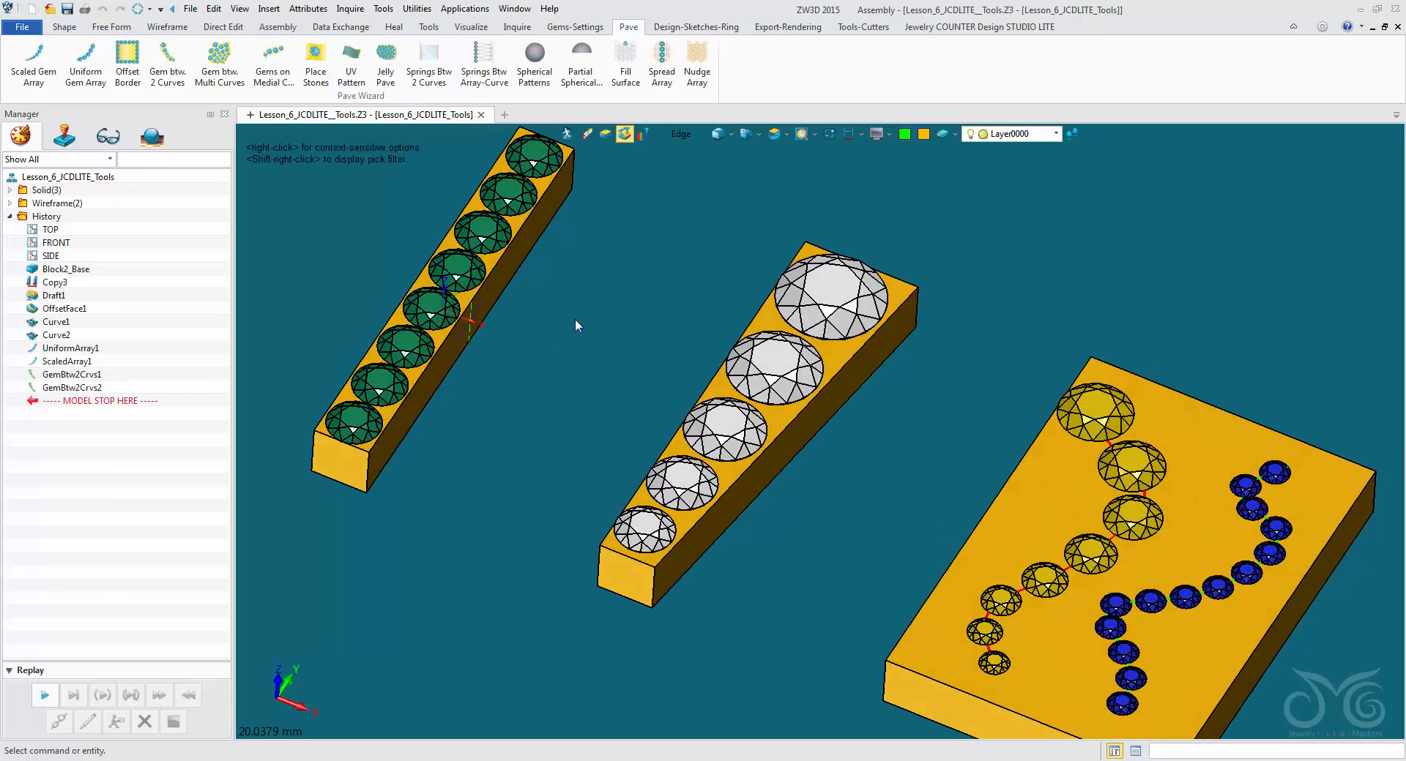
left_click(575, 28)
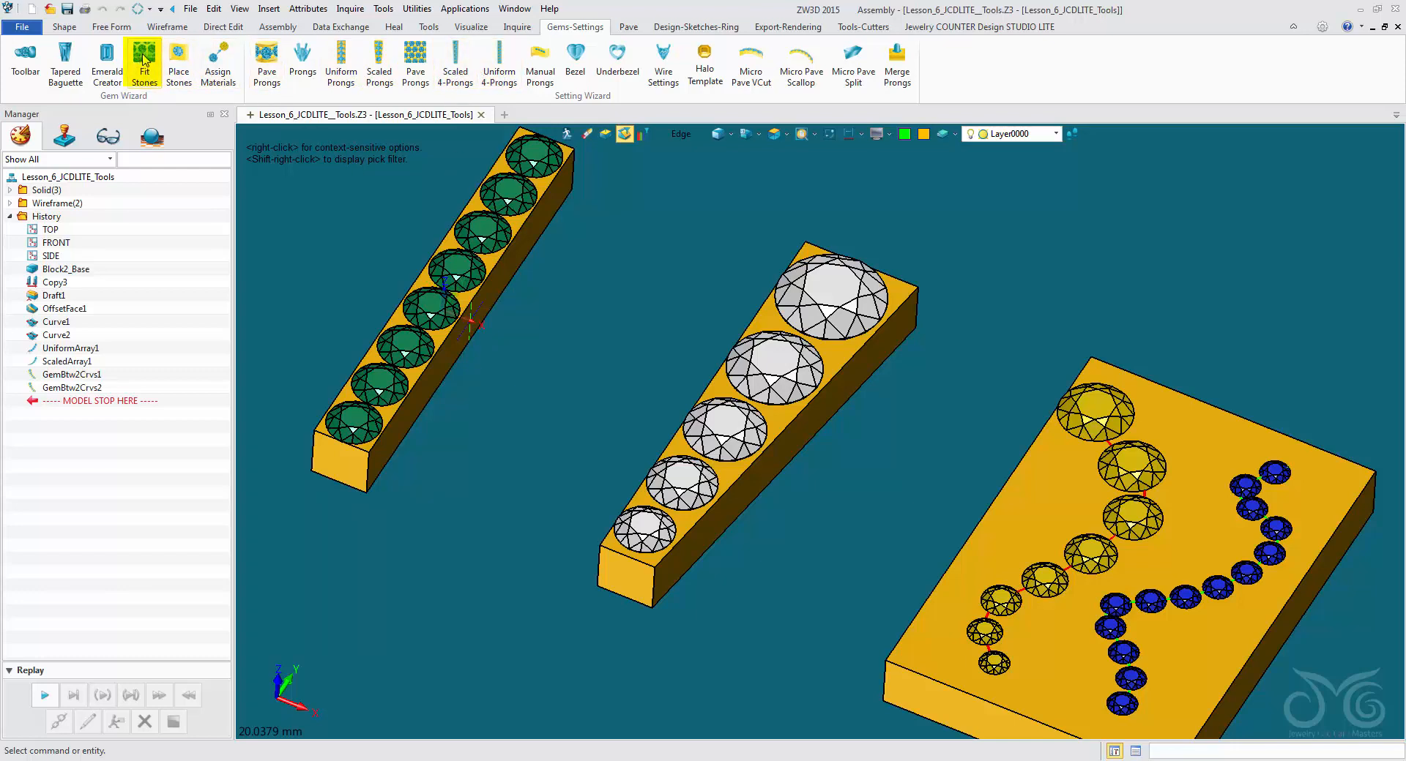
left_click(144, 60)
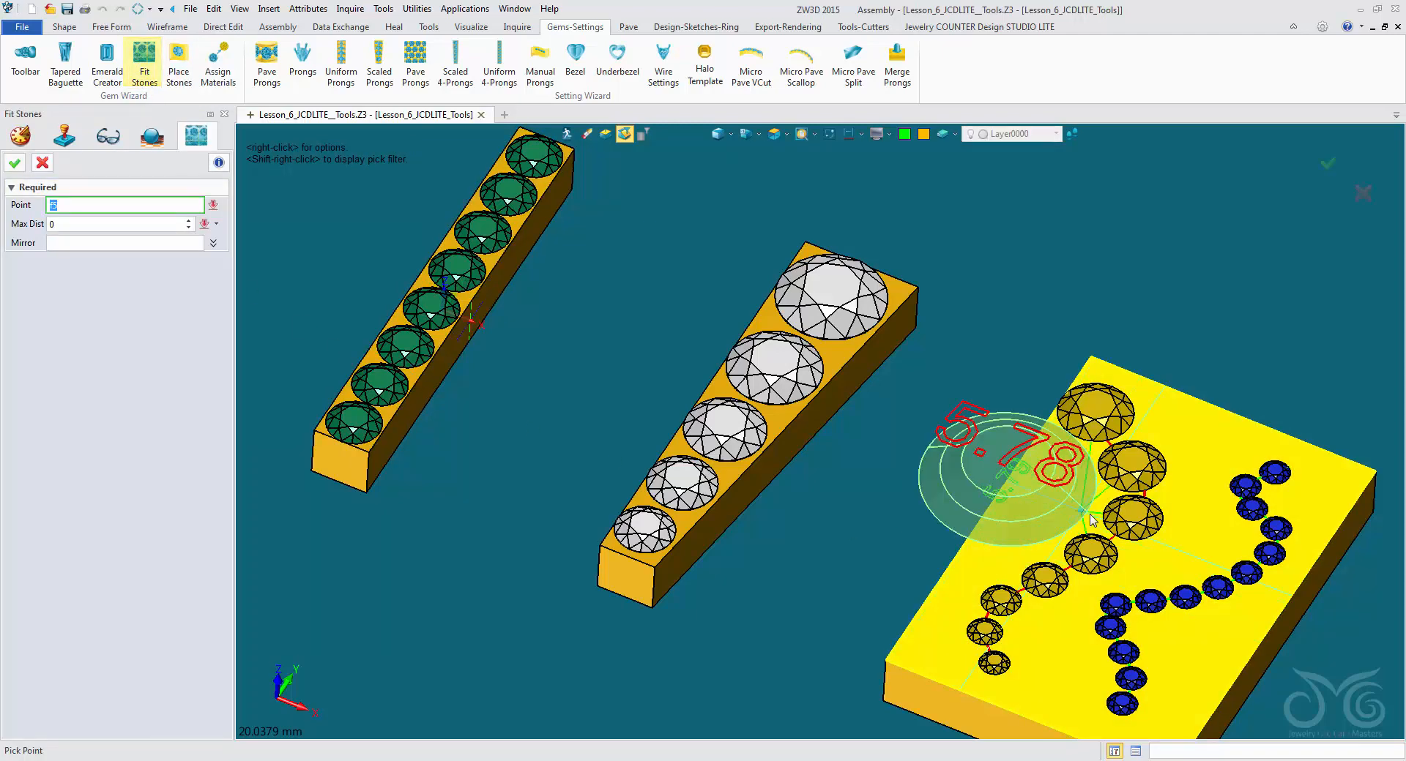
scroll(1089, 514, "up", 4)
middle_click_drag(1082, 511, 824, 208)
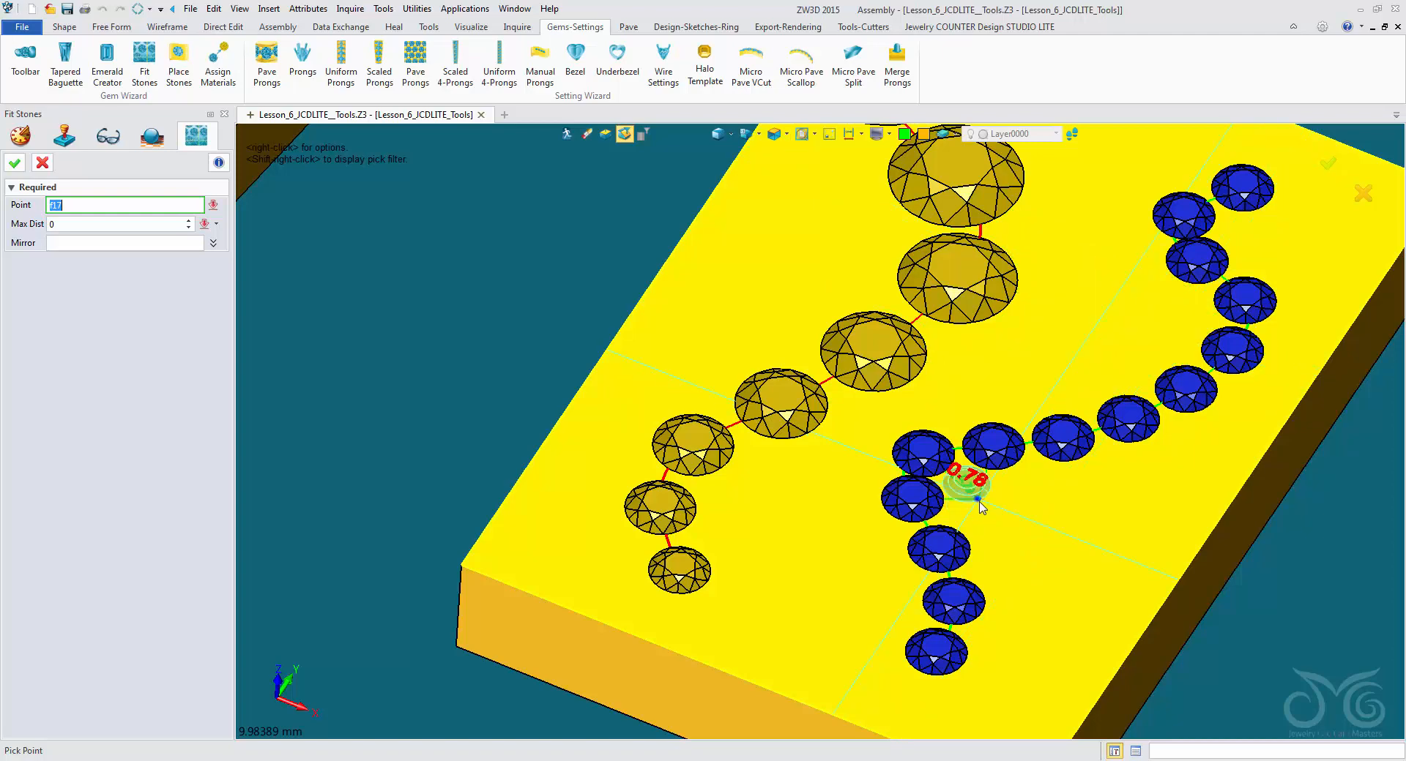
right_click_drag(982, 522, 981, 534)
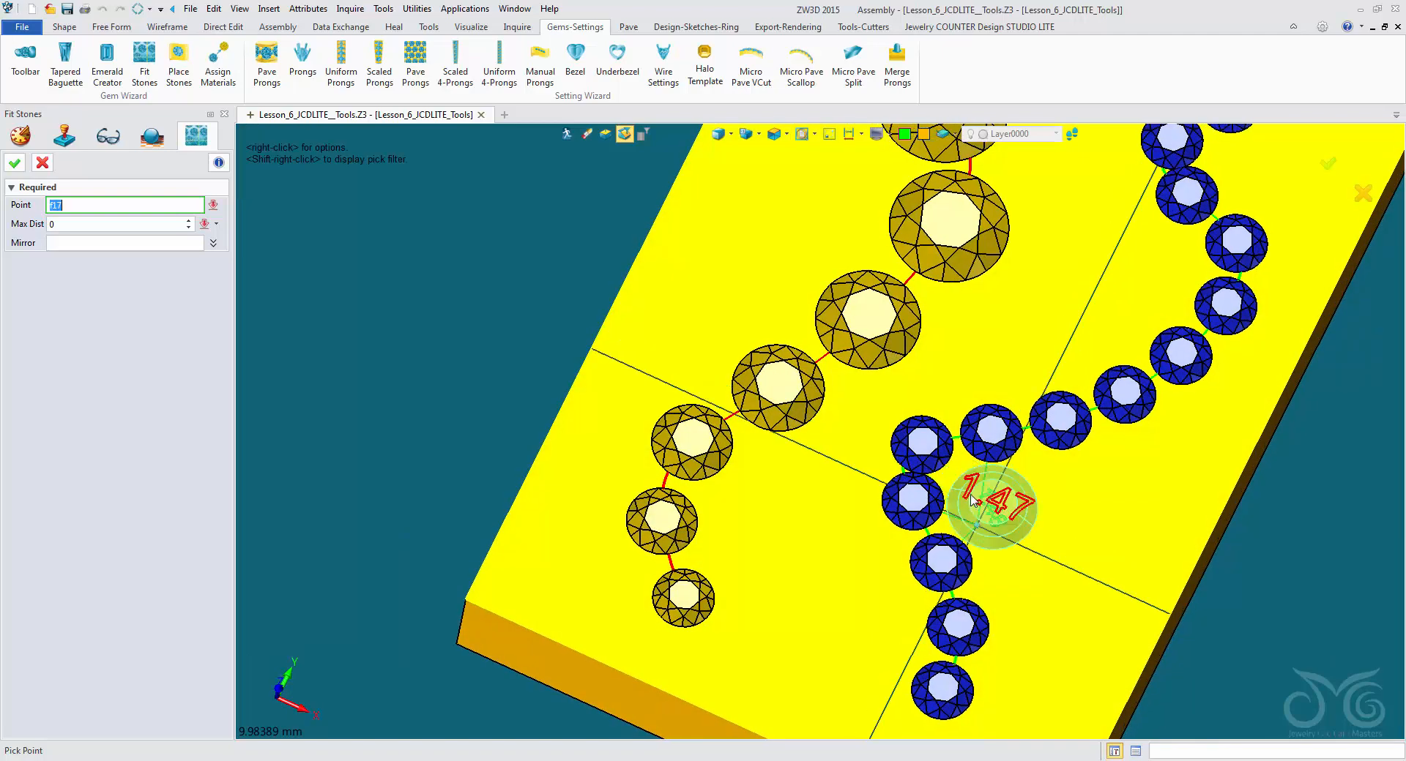
scroll(970, 496, "up", 2)
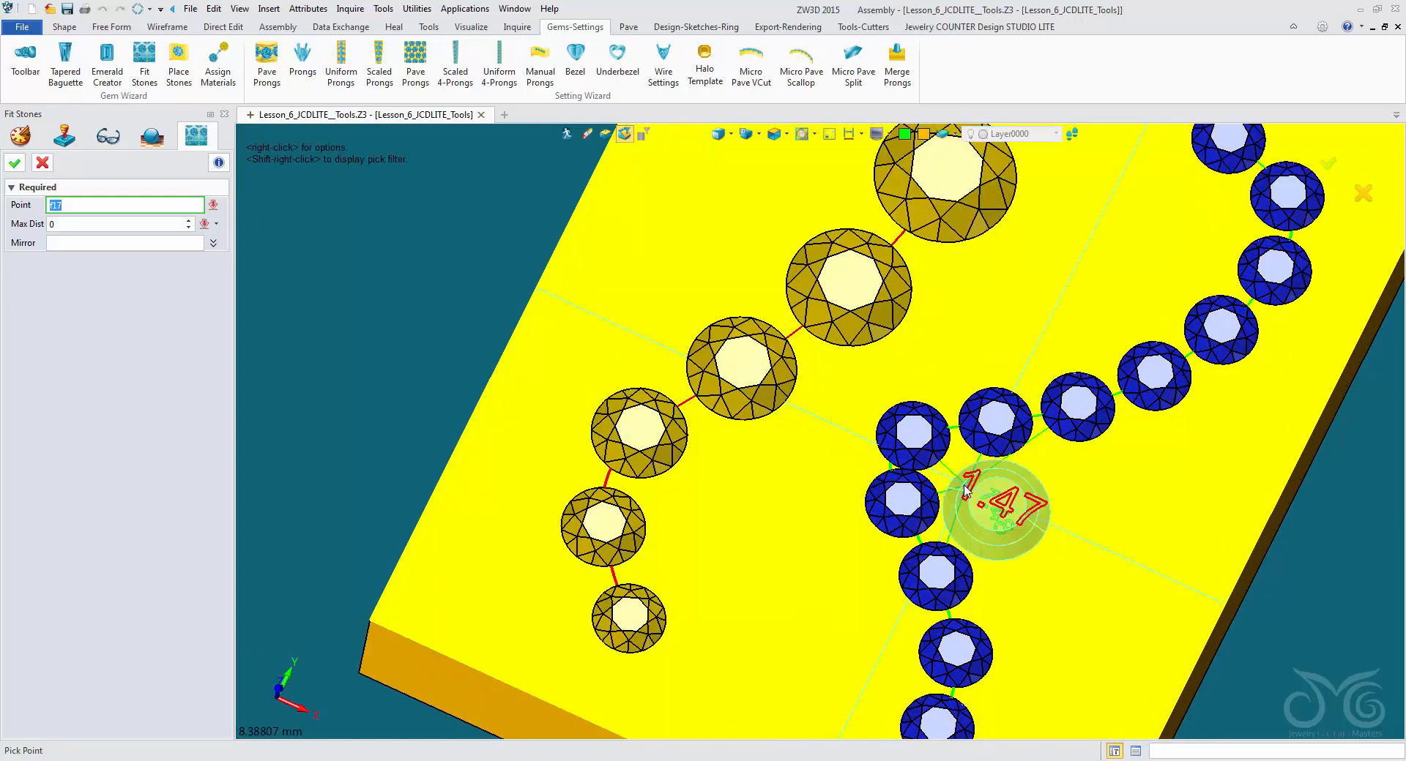
scroll(965, 492, "up", 2)
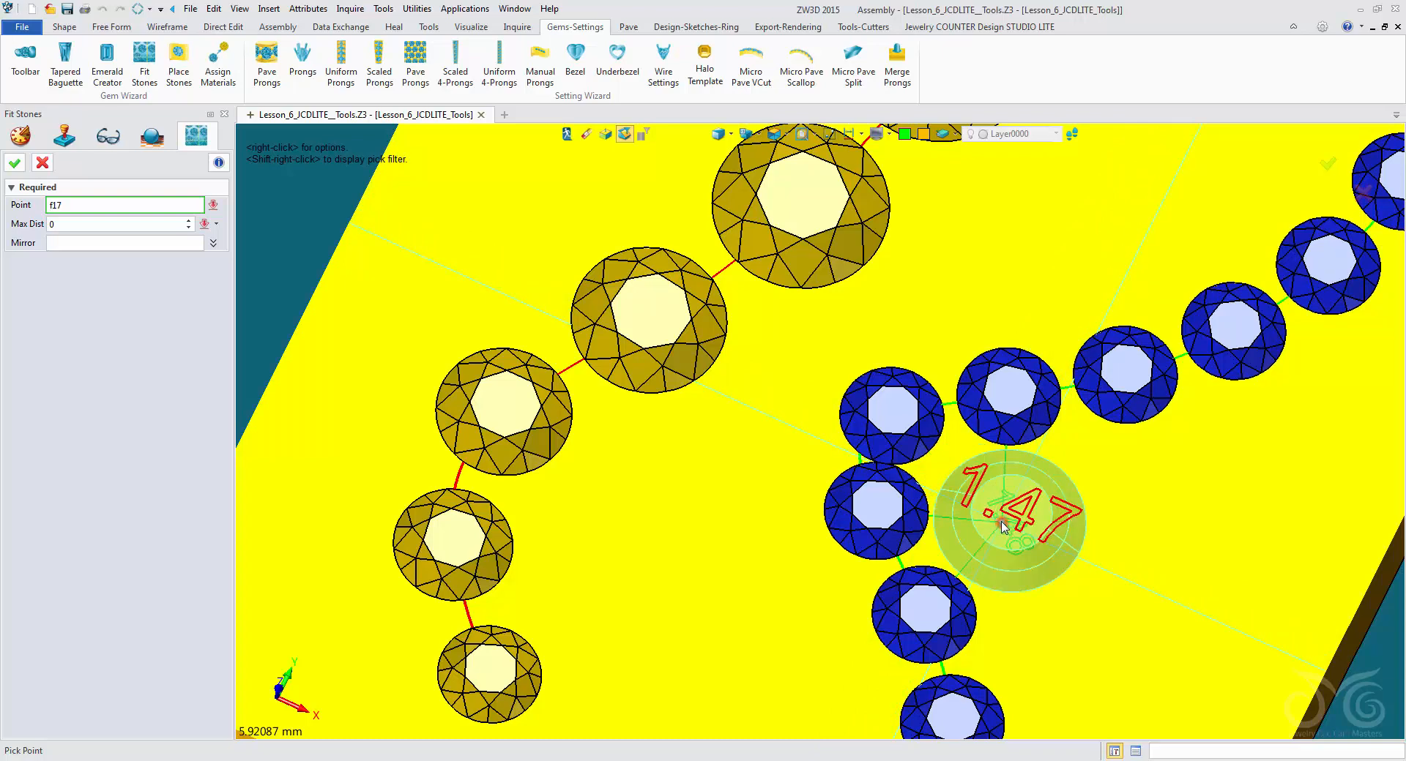
left_click(1004, 529)
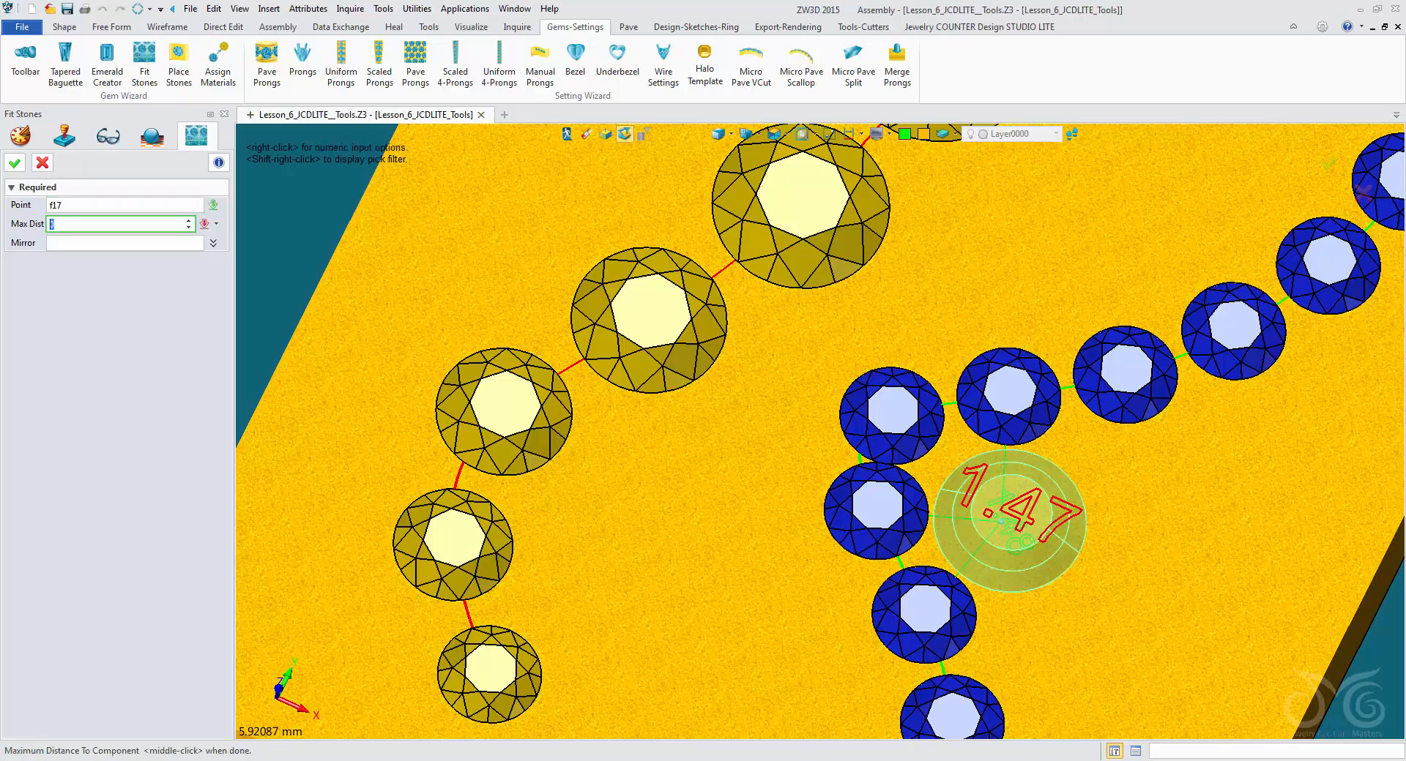
left_click(15, 163)
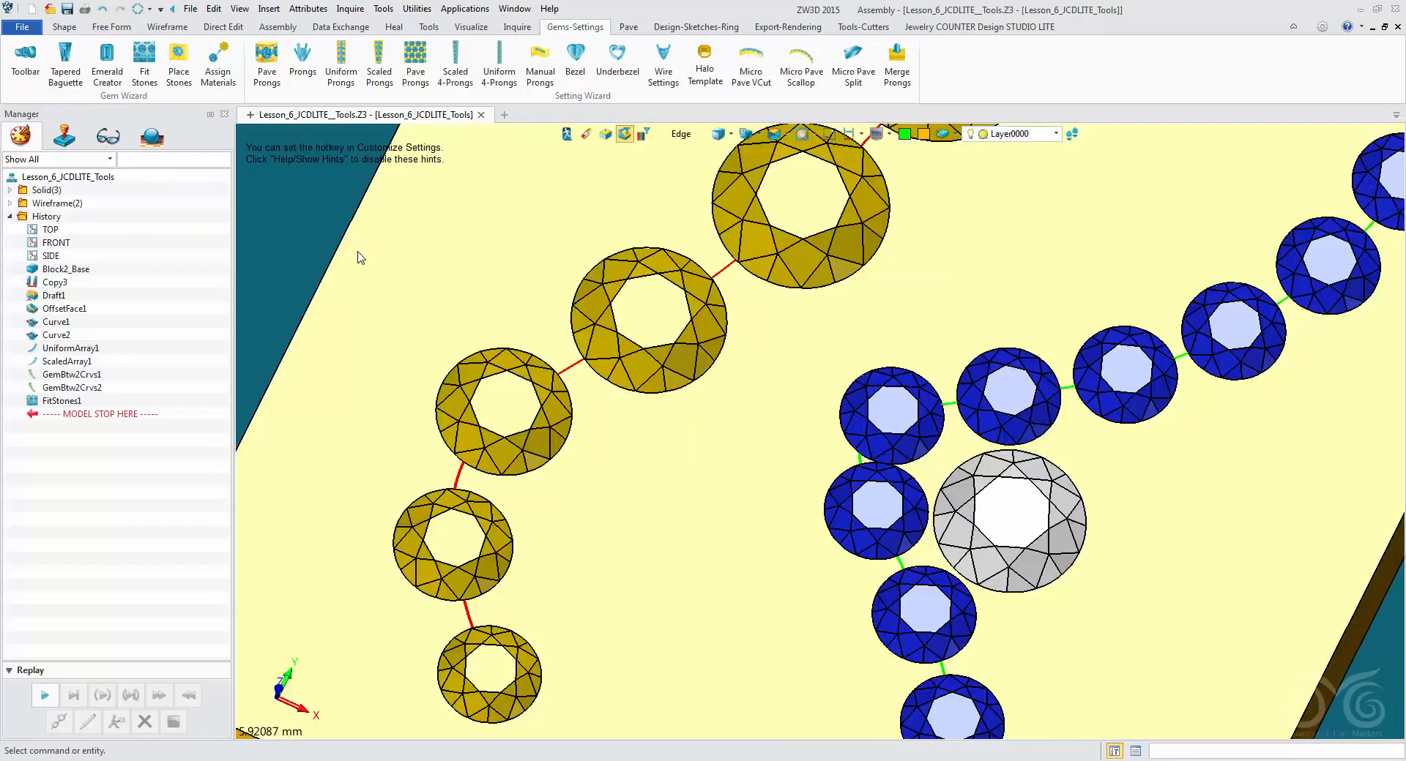
Change the pick filter from Edge to Feature
middle_click_drag(361, 251, 348, 225)
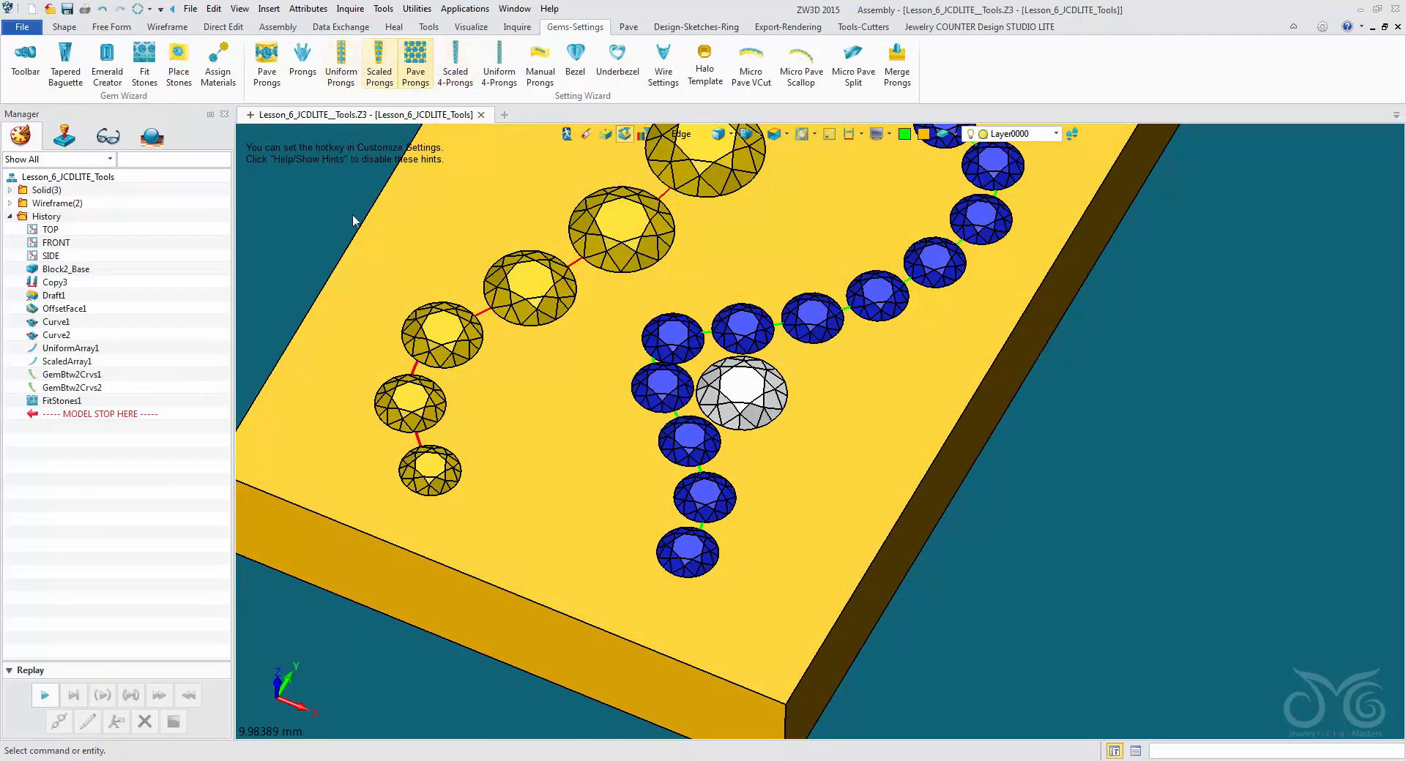
scroll(276, 228, "down", 1)
middle_click_drag(278, 230, 631, 440)
scroll(345, 320, "down", 2)
scroll(605, 416, "down", 2)
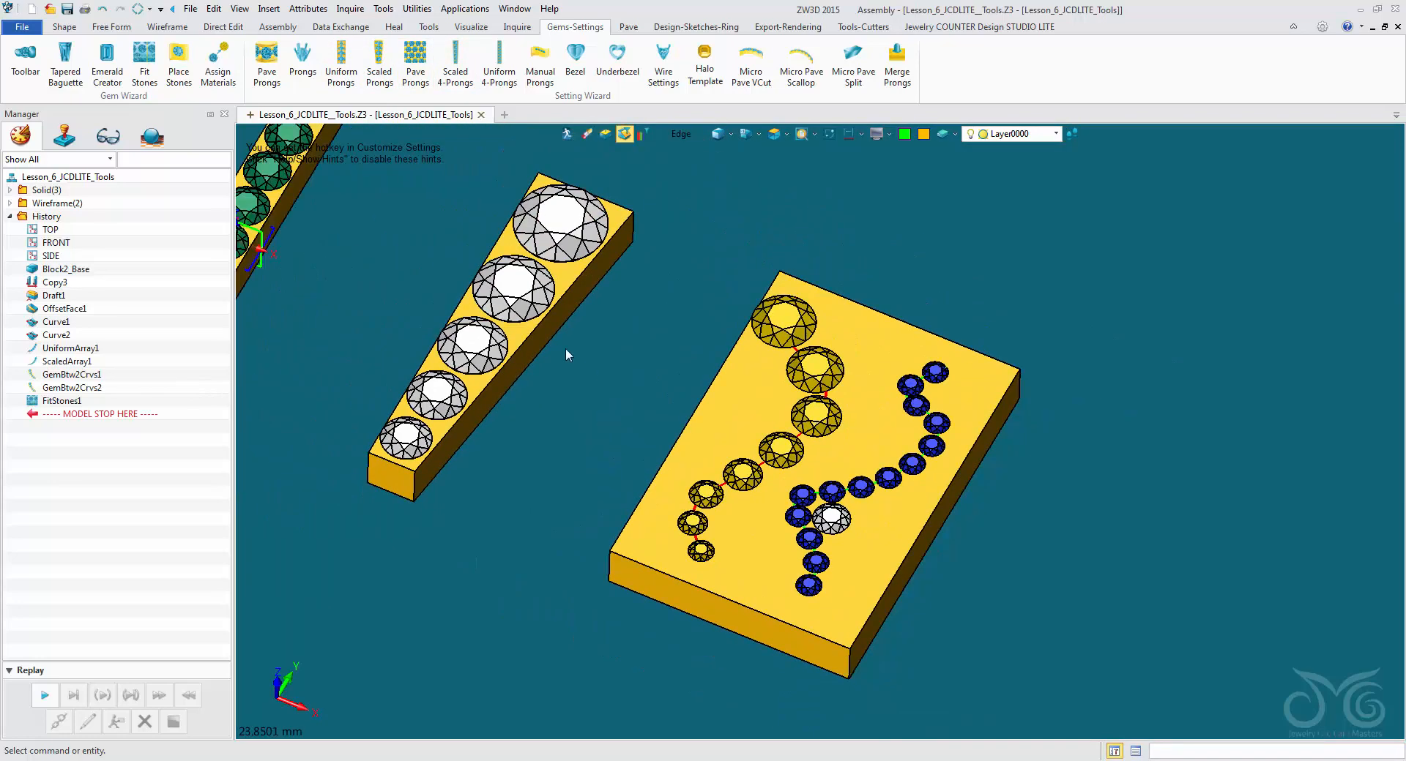
left_click(679, 135)
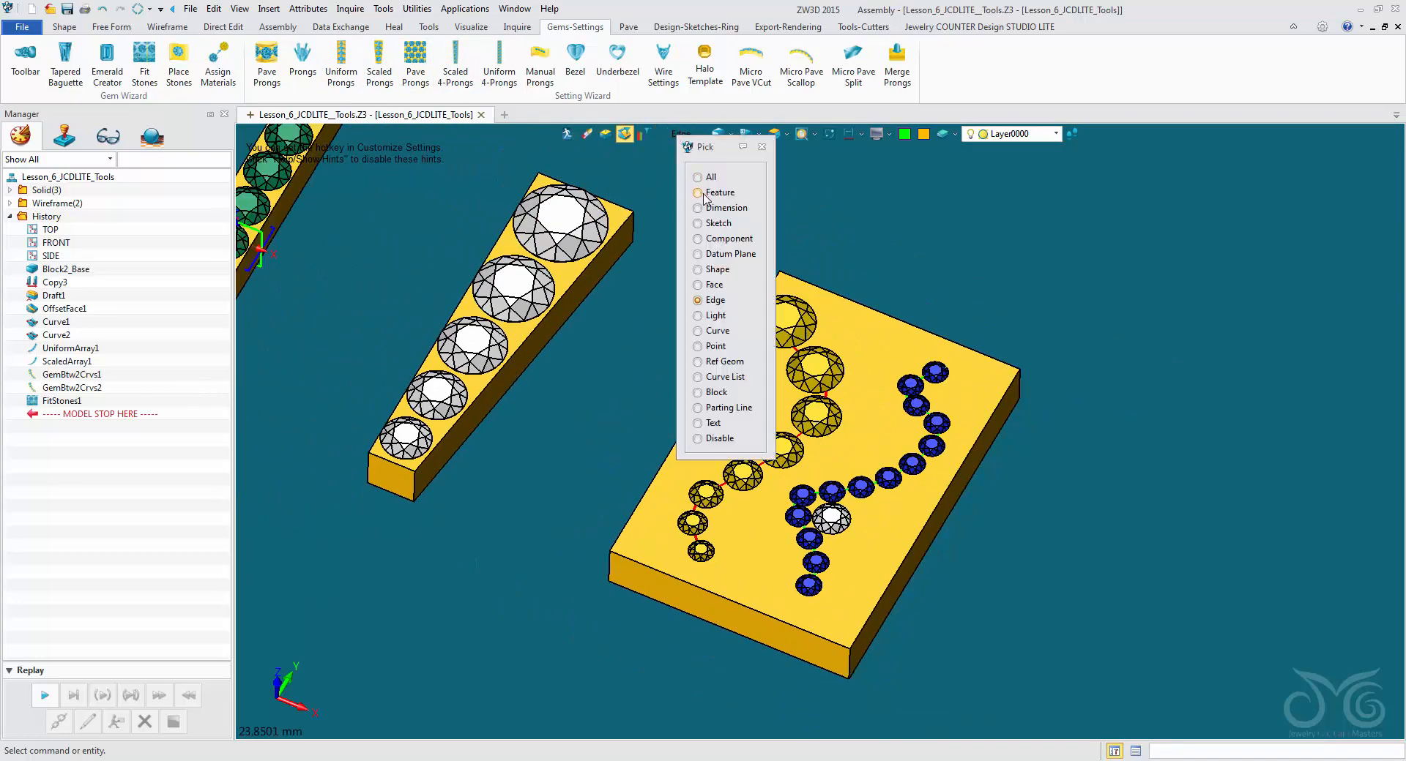
middle_click_drag(634, 192, 697, 231)
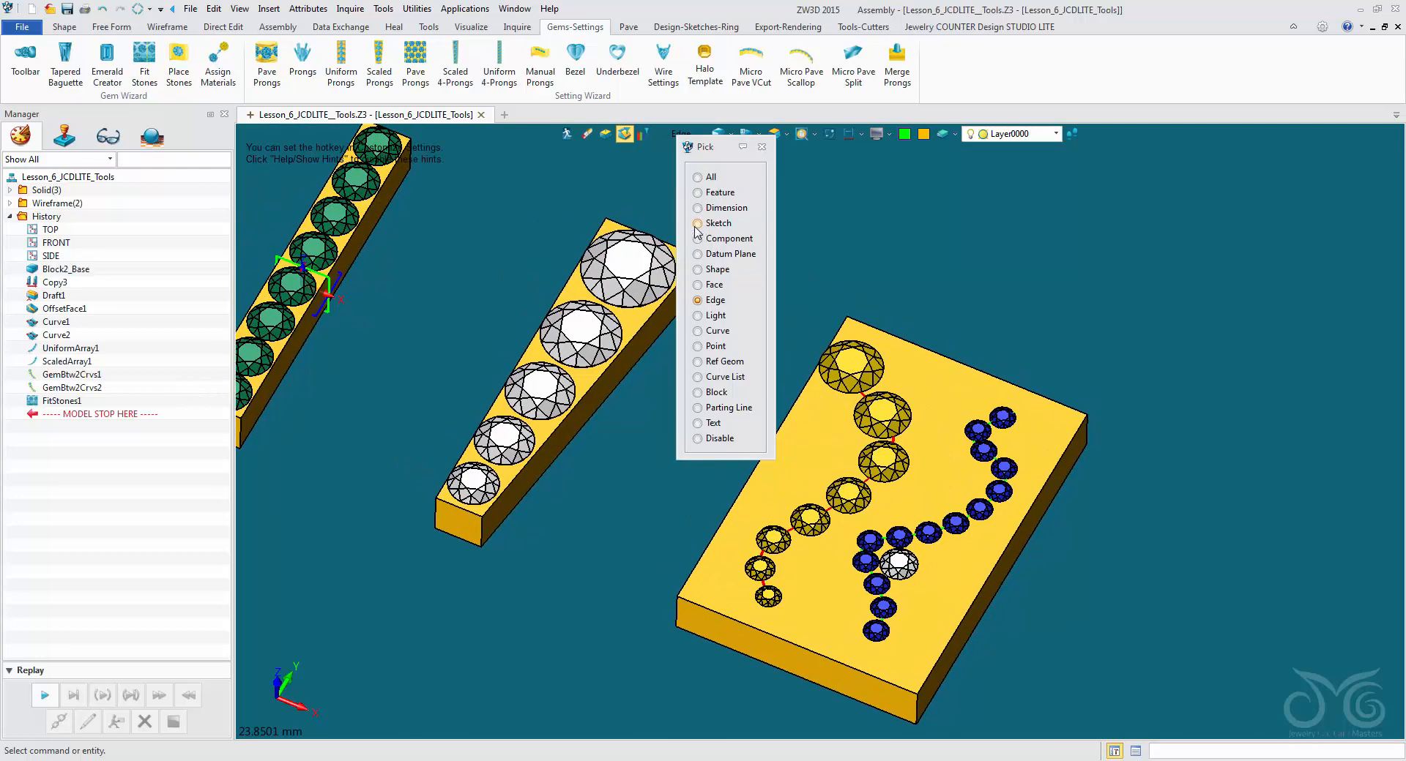
left_click(712, 193)
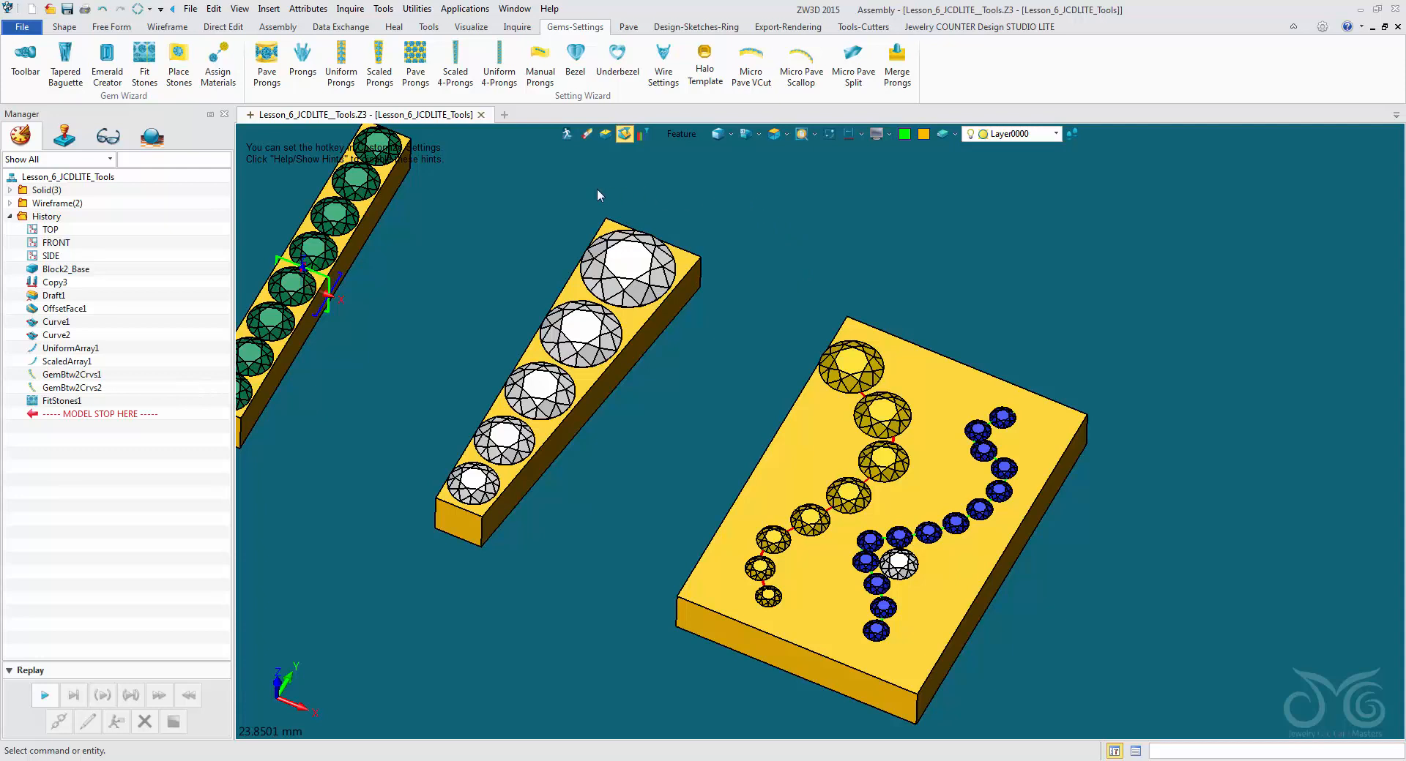
Switch the pick filter to Component to highlight single gems, and set it back to Feature
right_click_drag(438, 259, 476, 266)
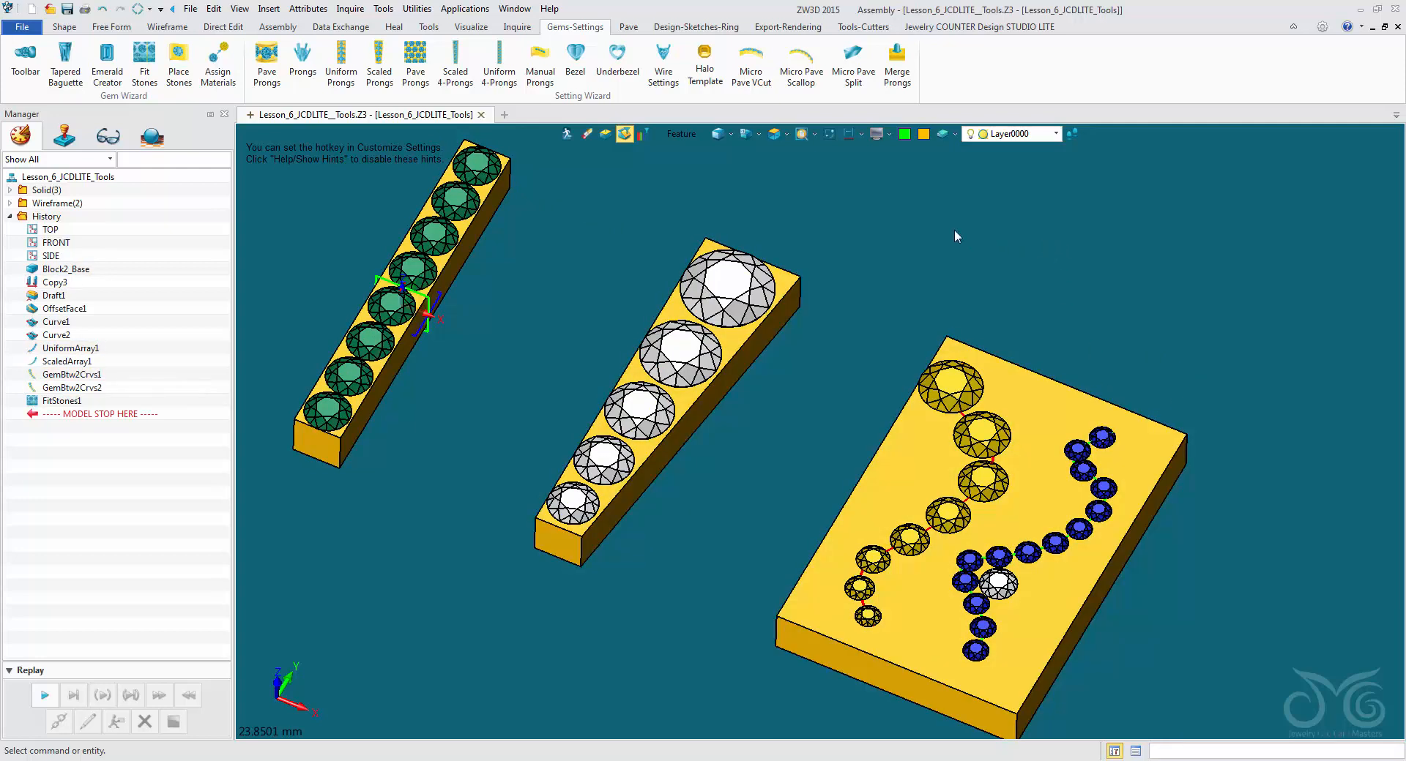
left_click(682, 135)
left_click(741, 242)
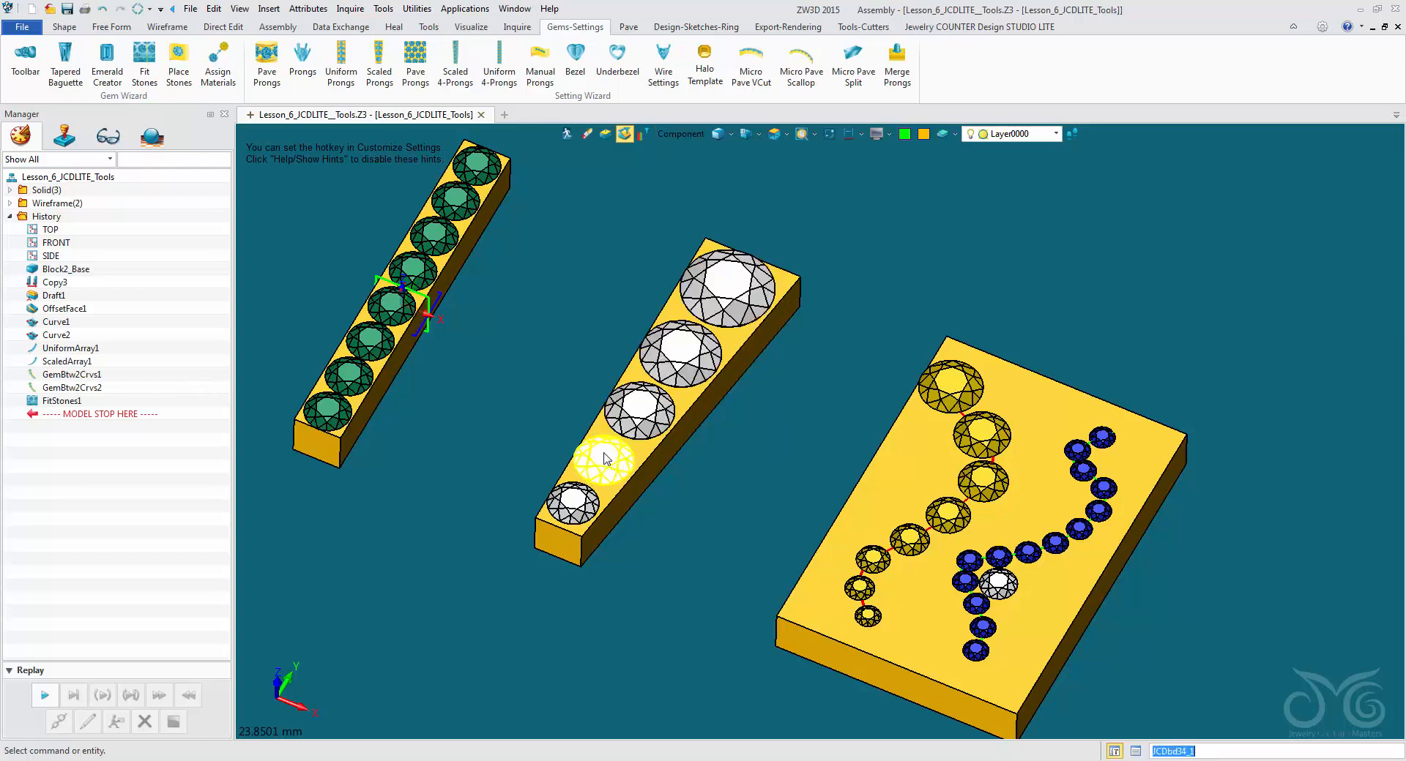
left_click(681, 134)
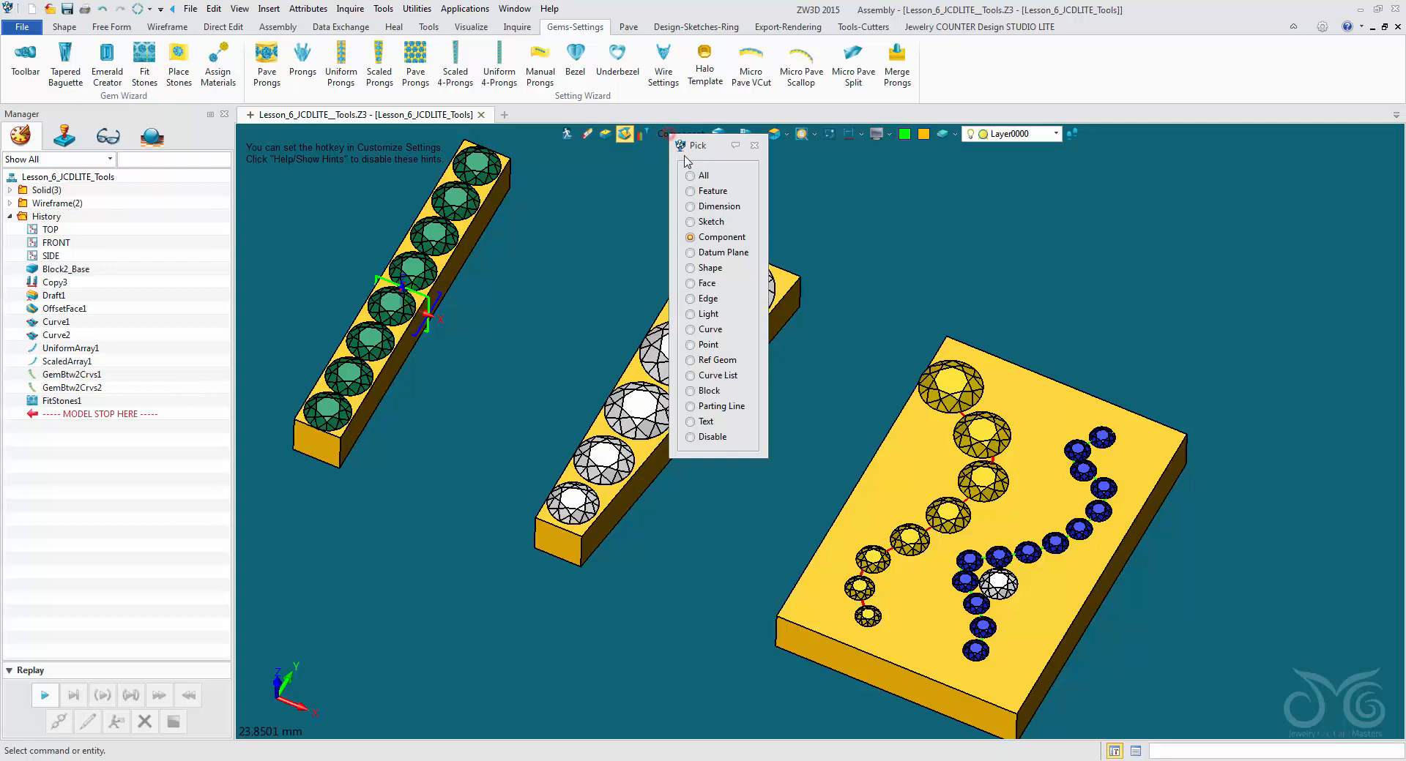
left_click(709, 191)
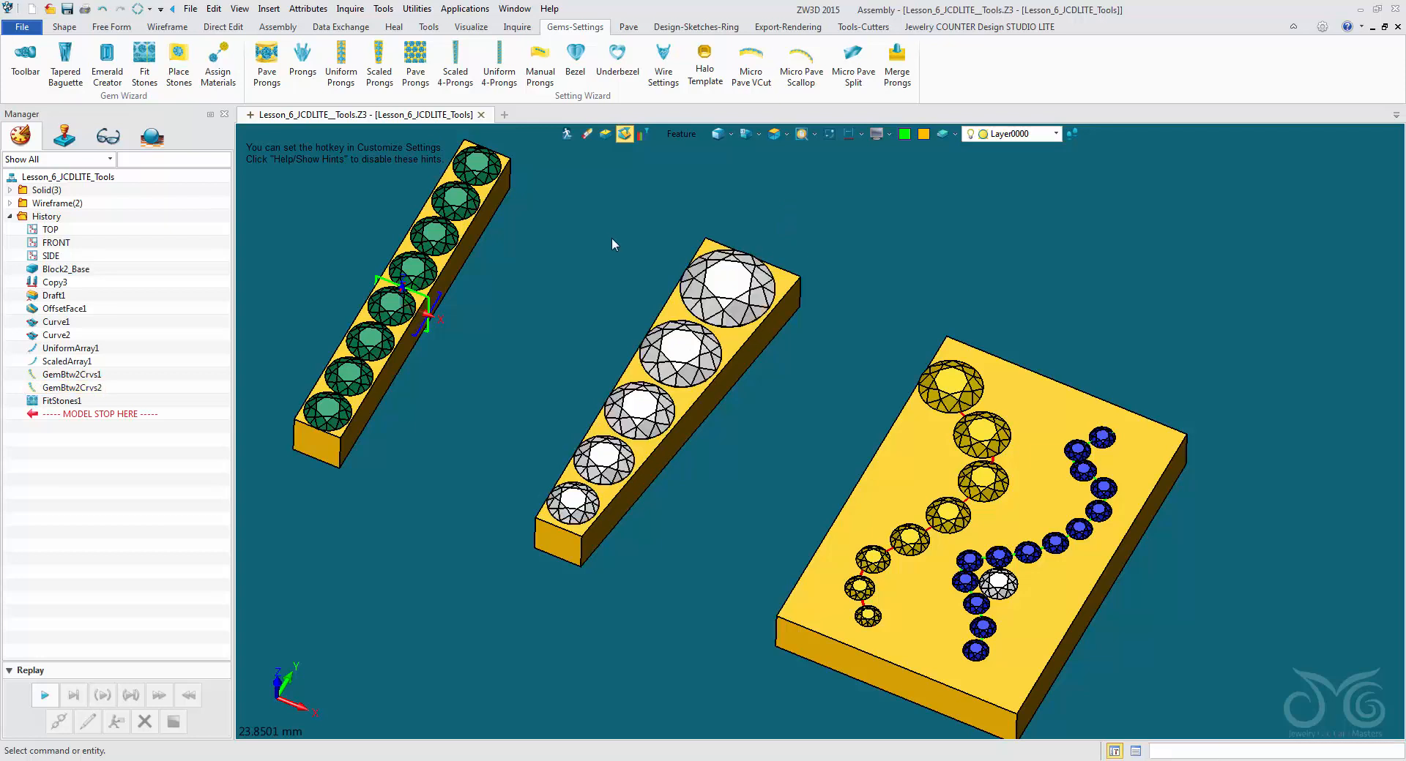
Start Uniform Prongs and pick the straight bar's whole green gem row as the stones, using the Feature filter
left_click(335, 64)
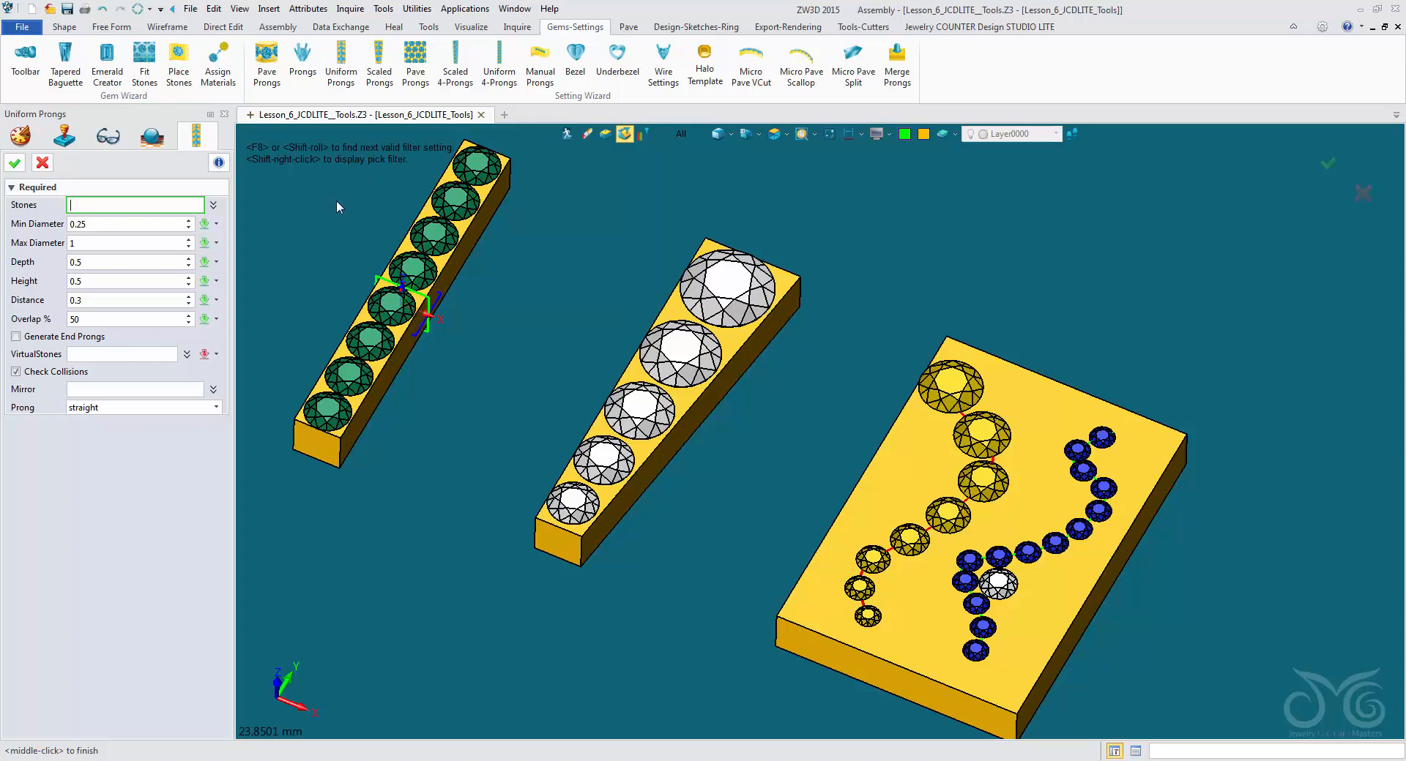
left_click(378, 336)
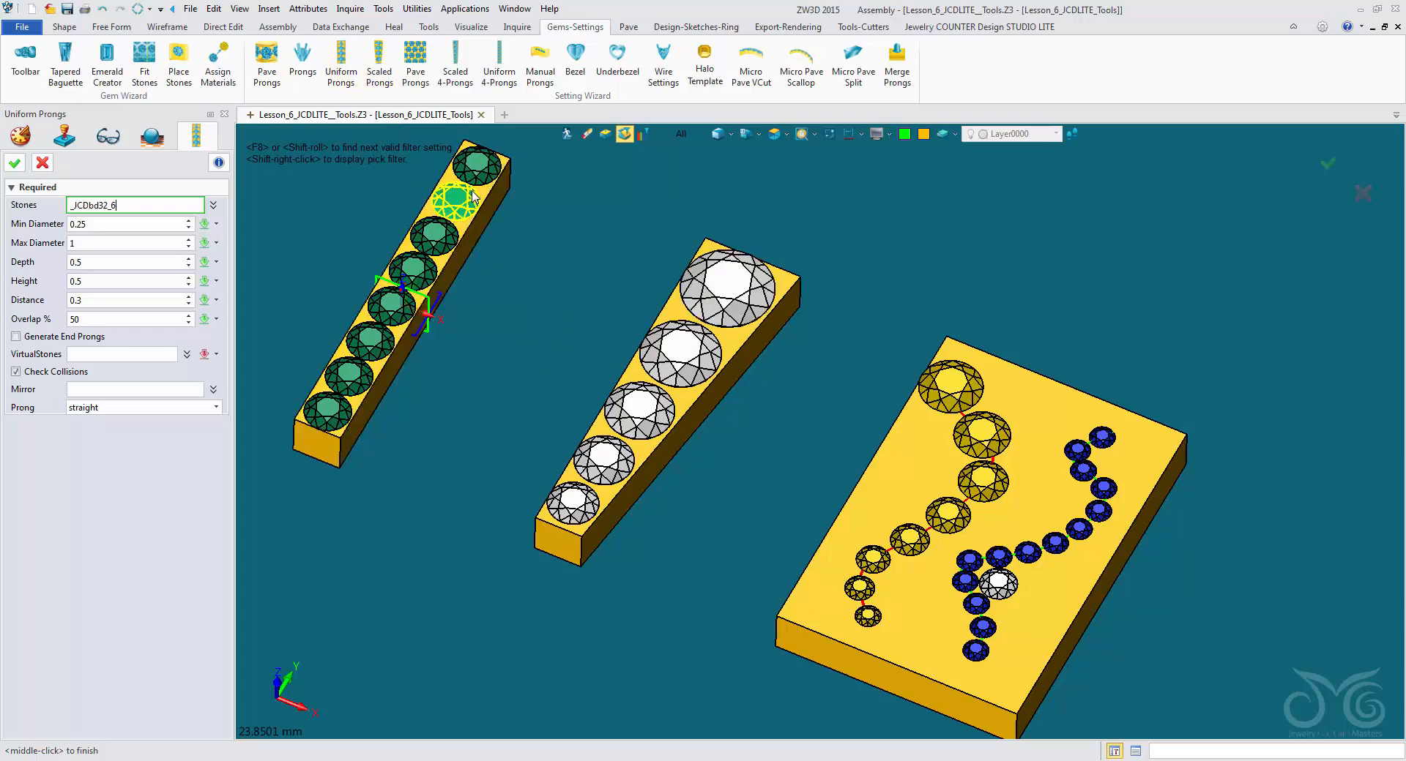
right_click(685, 156, "shift")
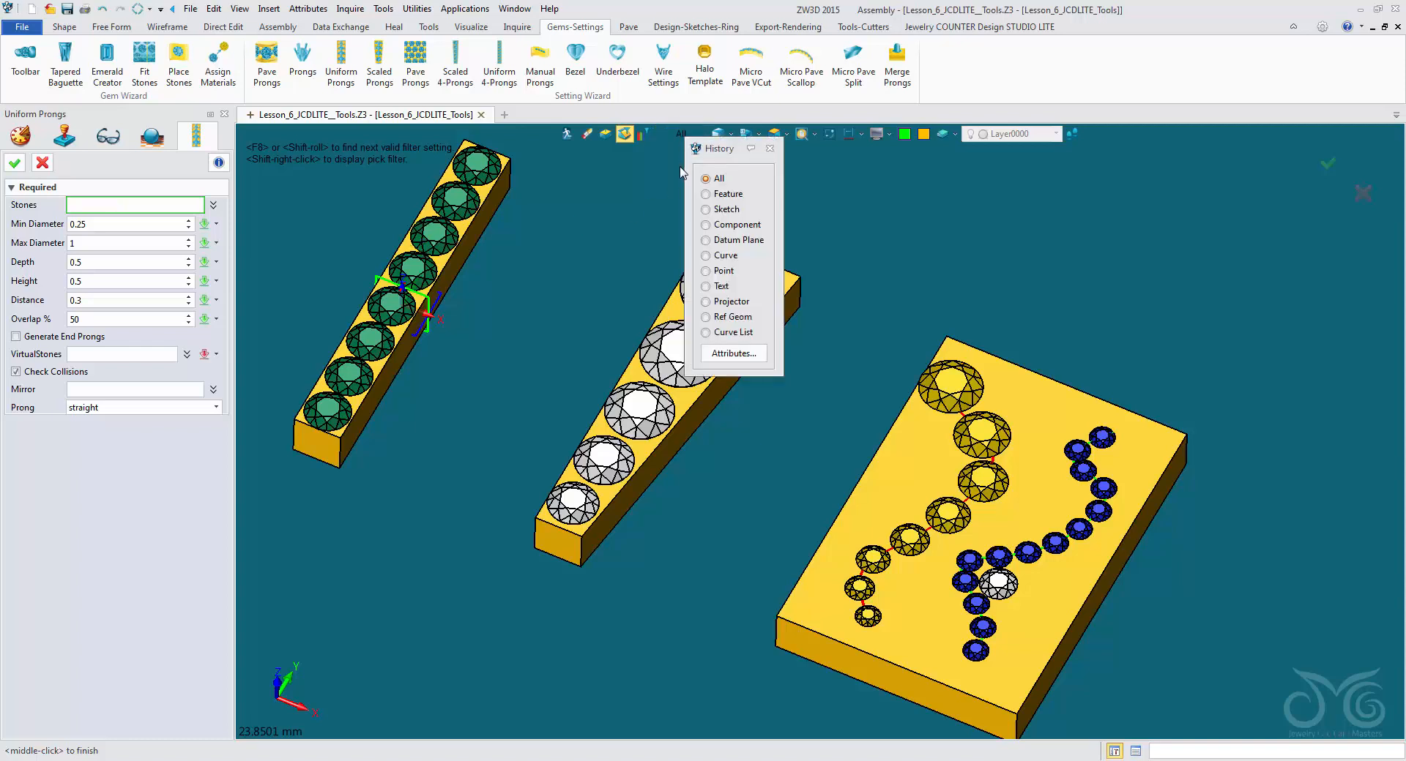
left_click(719, 196)
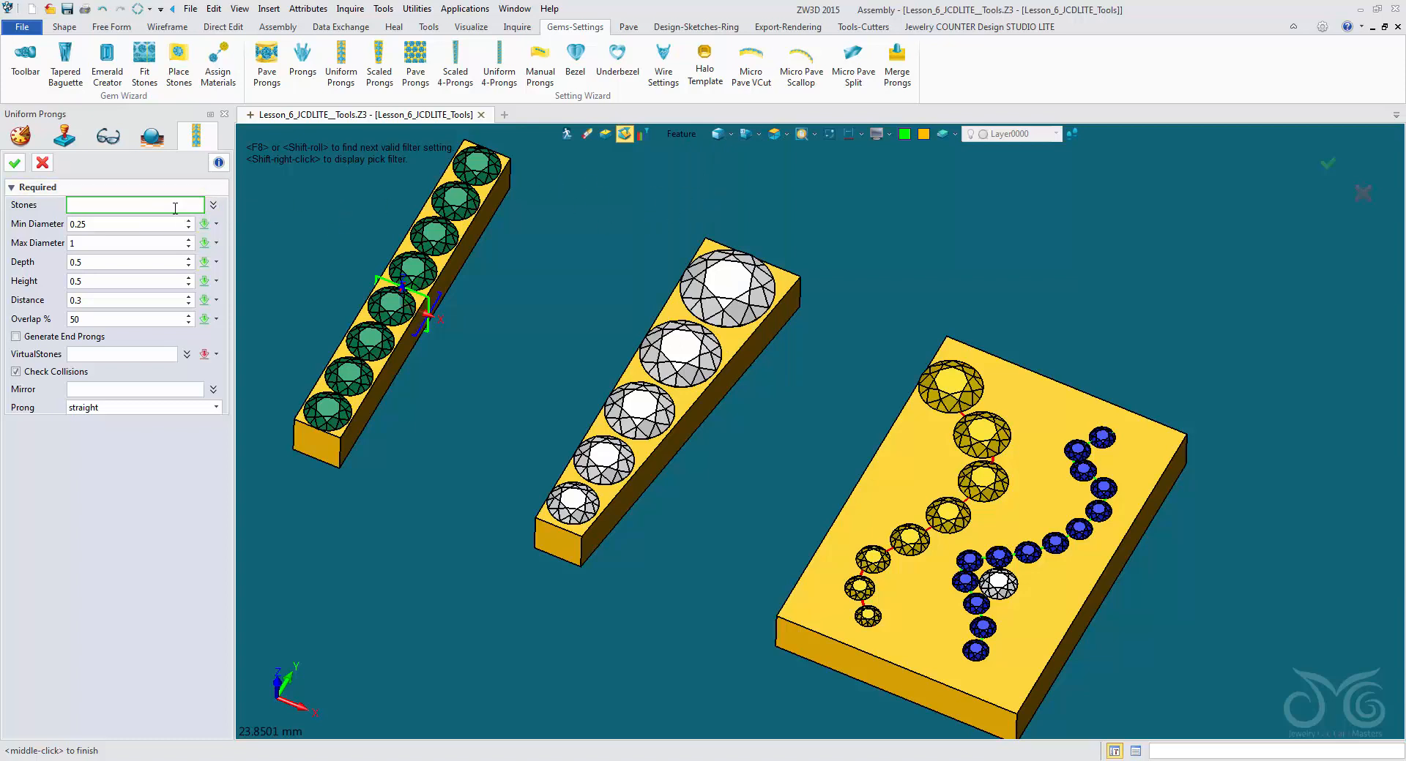
scroll(344, 195, "up", 5)
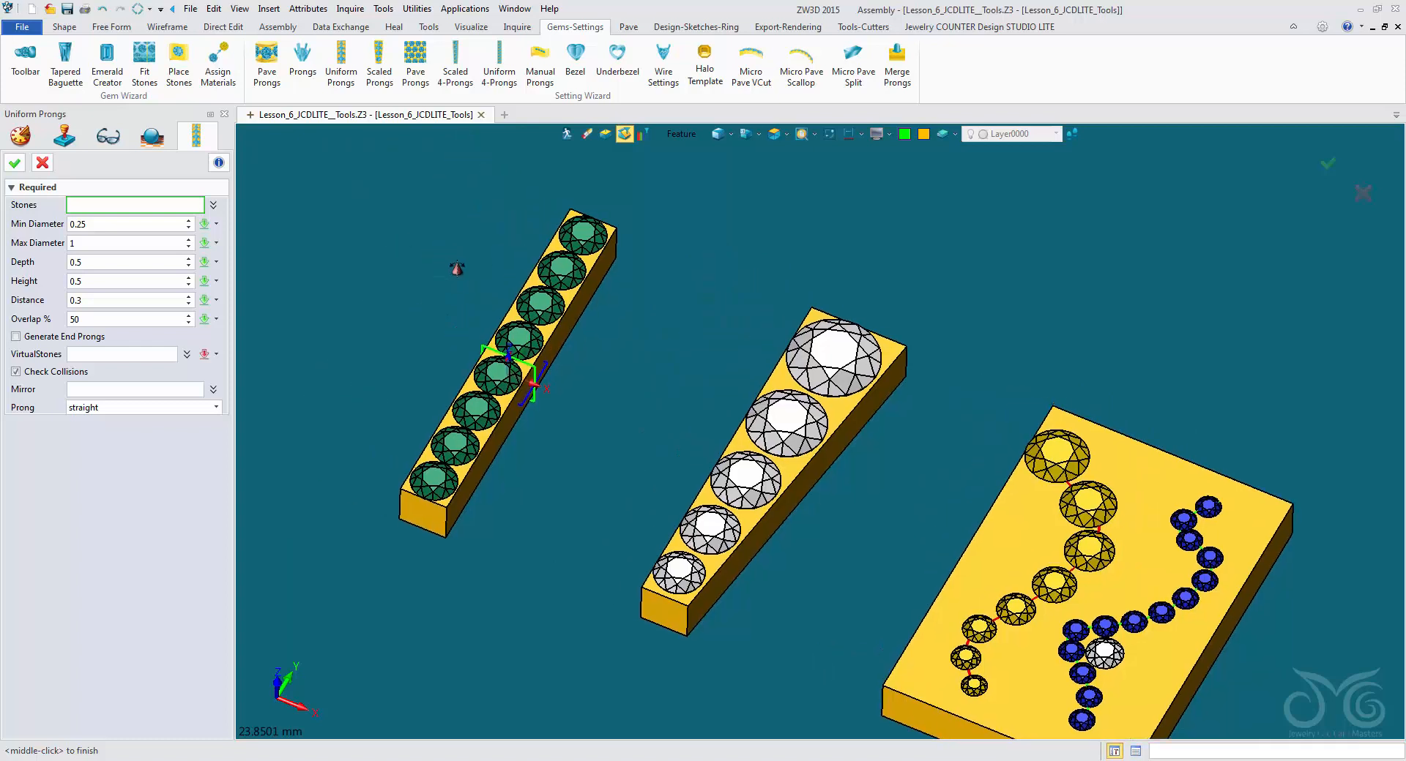
left_click(631, 225)
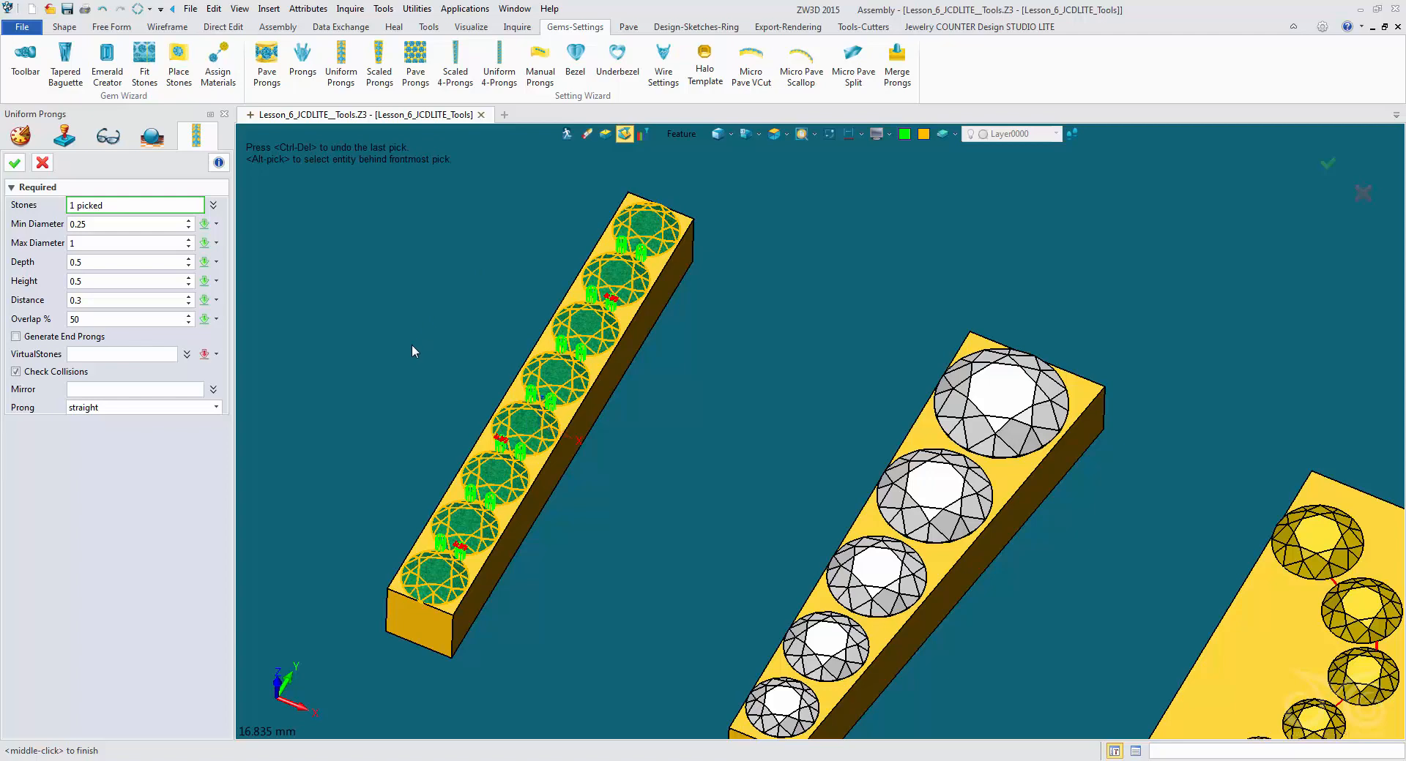
Try a different prong Height for the green gem row and set it back to 0.5
scroll(406, 345, "up", 4)
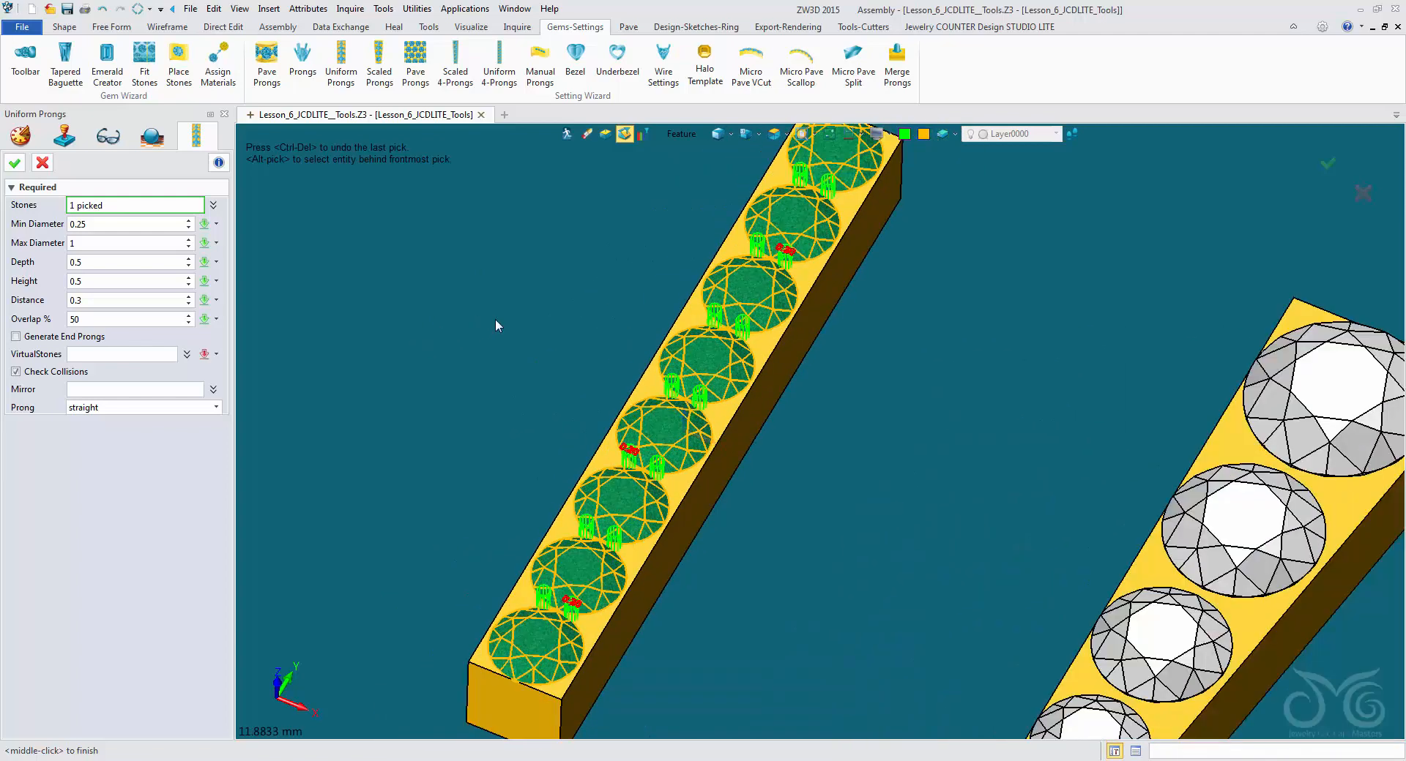
middle_click_drag(495, 315, 509, 343)
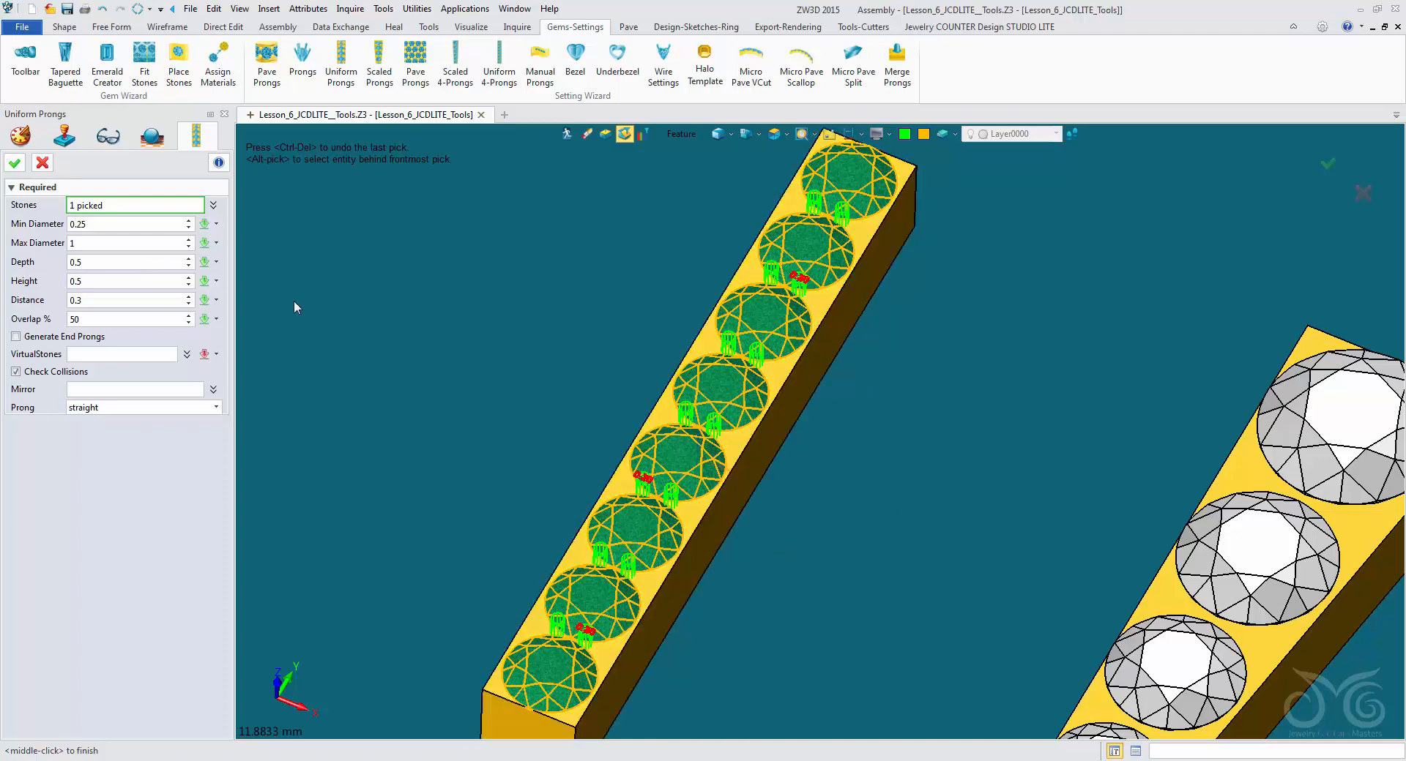
right_click_drag(401, 439, 442, 522)
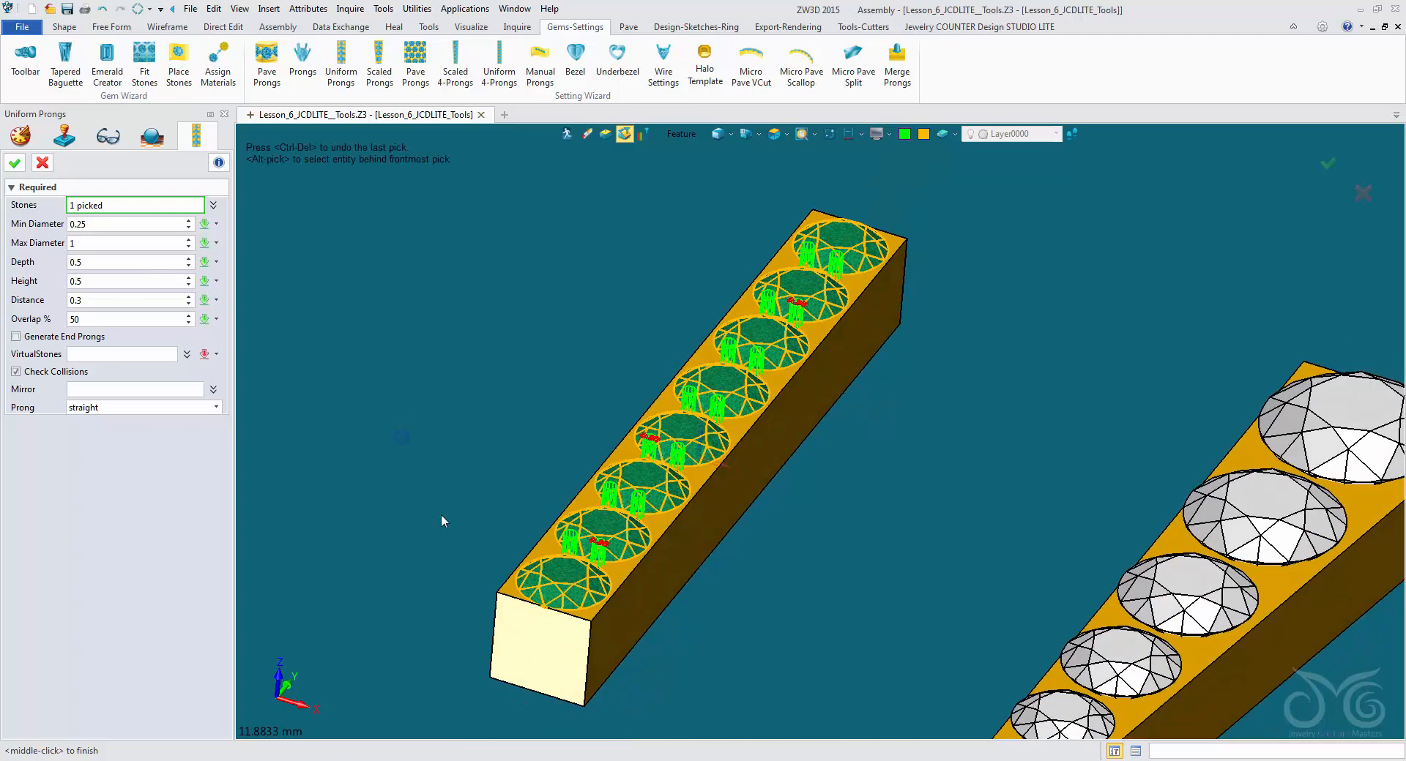
left_click(113, 282)
type("4")
key("Return")
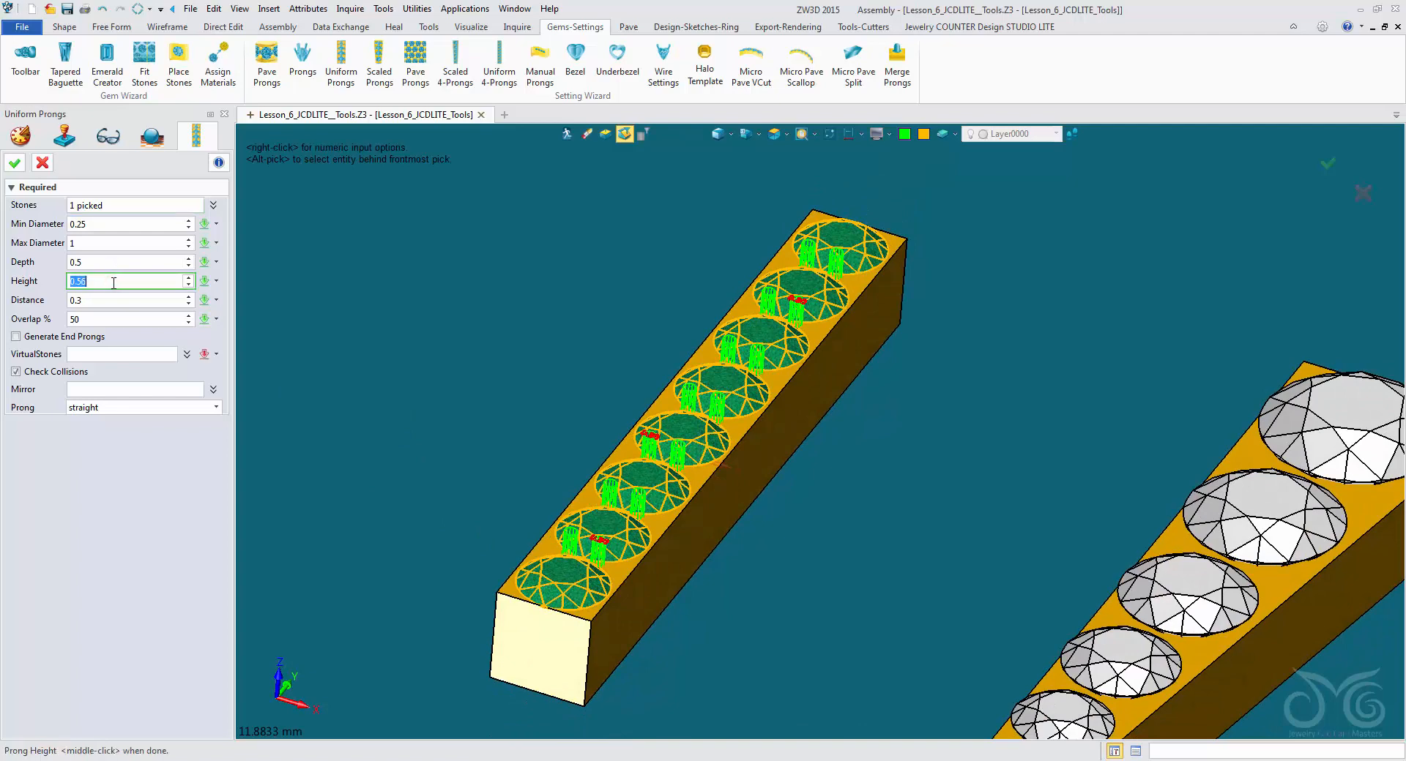
type("0.5")
key("Return")
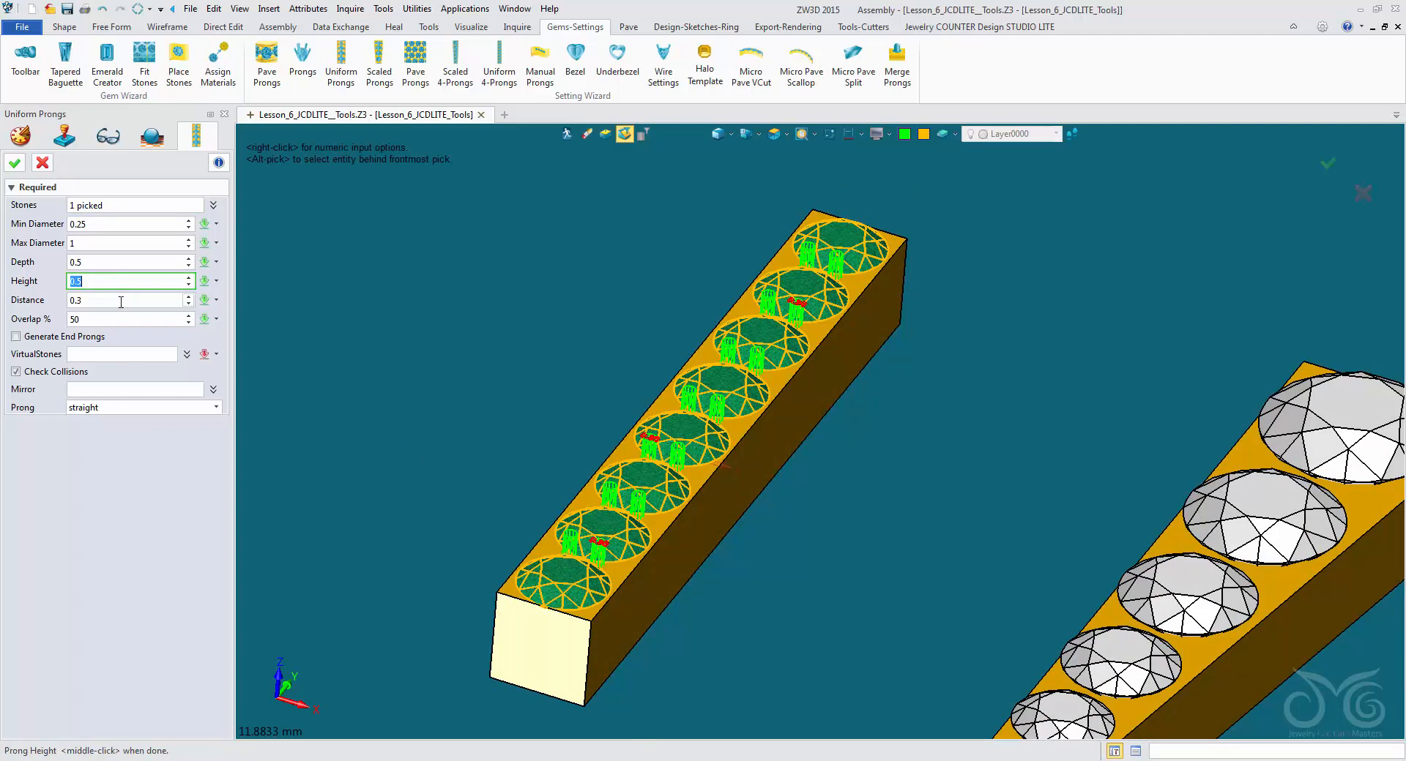
Set the prongs' Distance to the gems' touching point to 0.5 for the green gem row
scroll(453, 323, "up", 3)
middle_click_drag(452, 322, 514, 169)
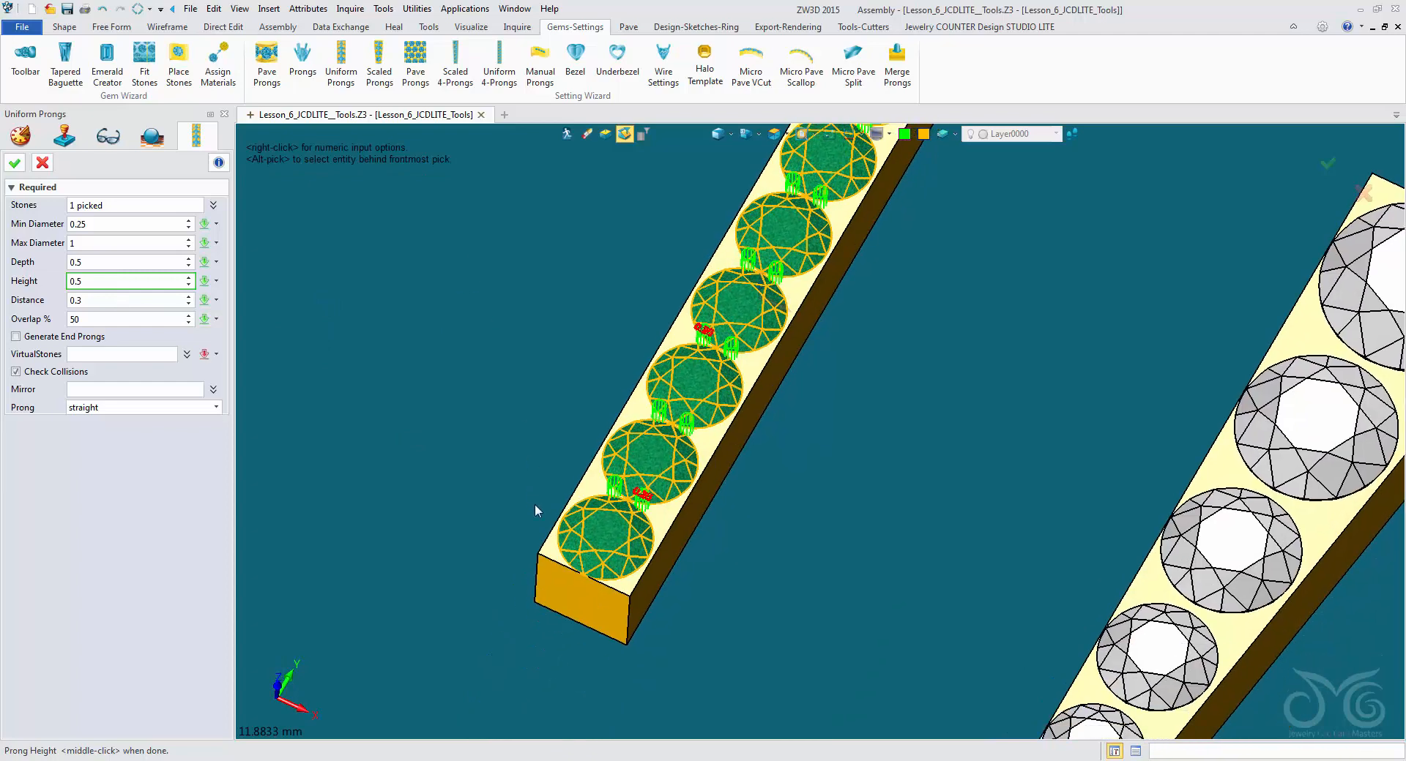
scroll(542, 517, "up", 3)
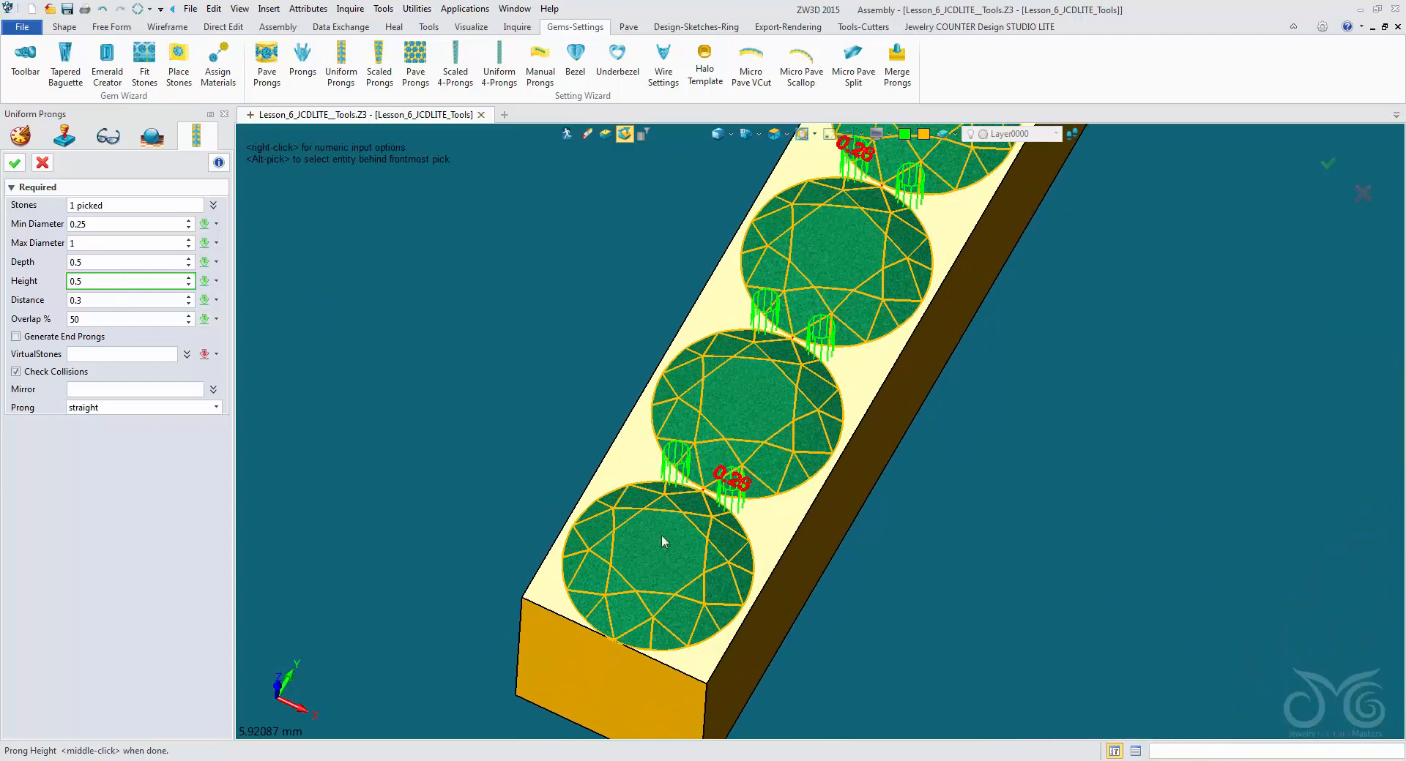
left_click(117, 301)
scroll(117, 300, "up", 13)
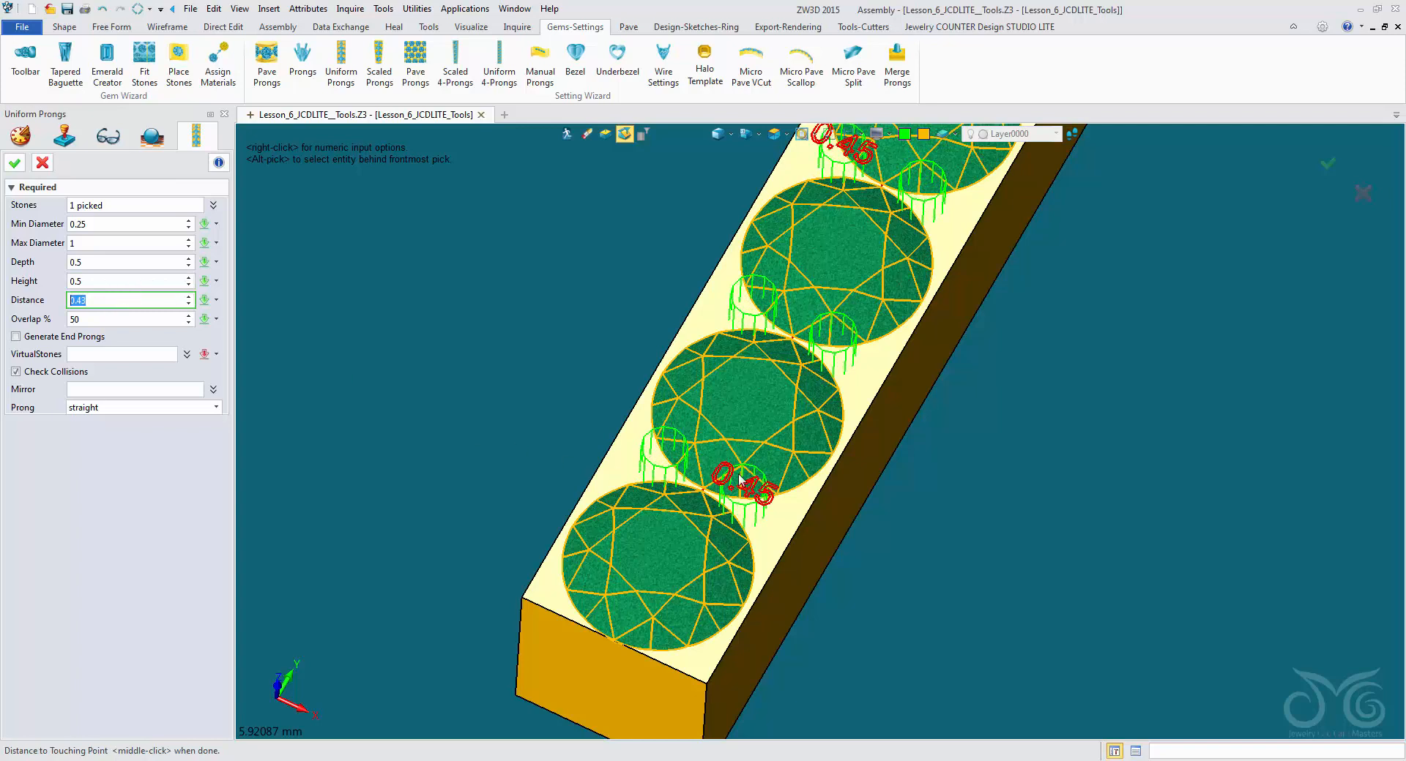
scroll(131, 304, "up", 7)
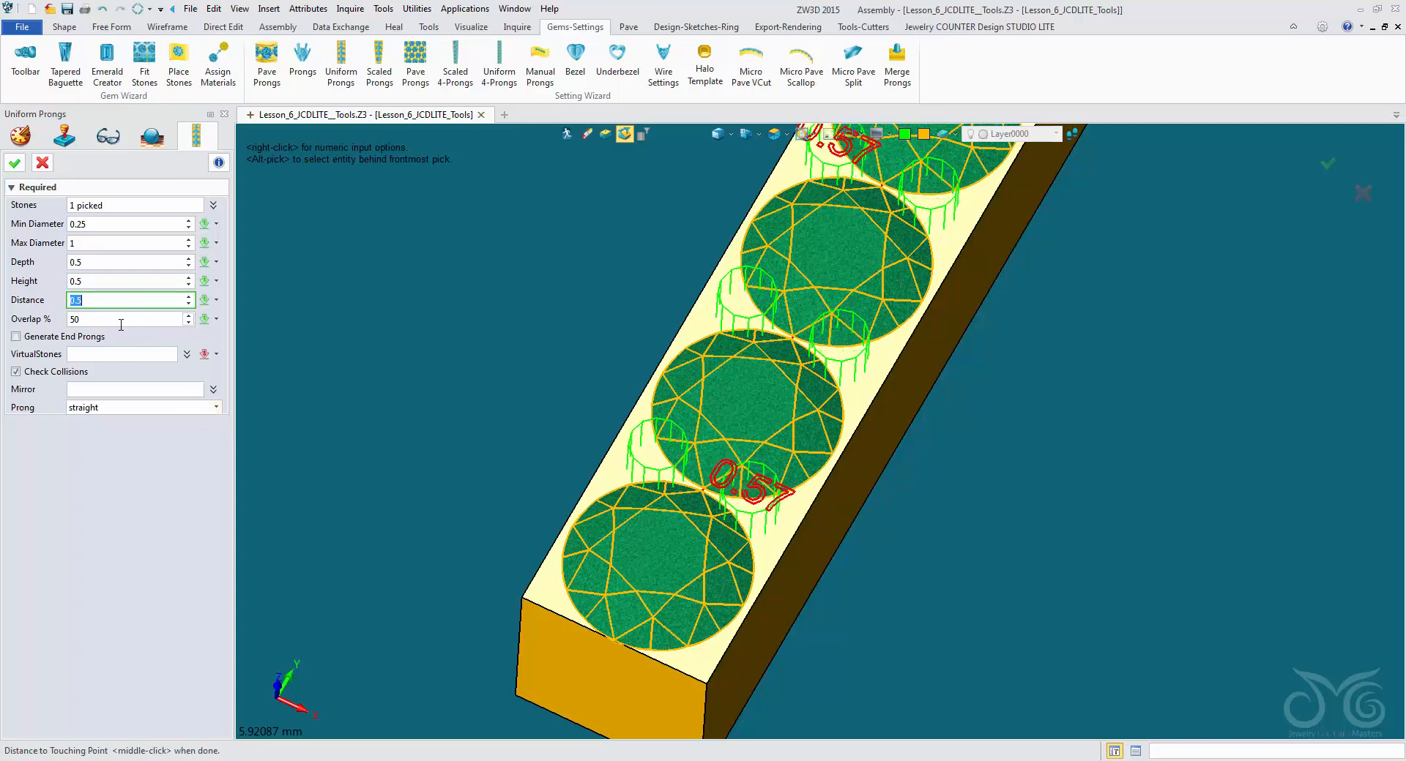
Change the Overlap % of the uniform prongs on the straight bar's green gems
right_click_drag(416, 411, 415, 439)
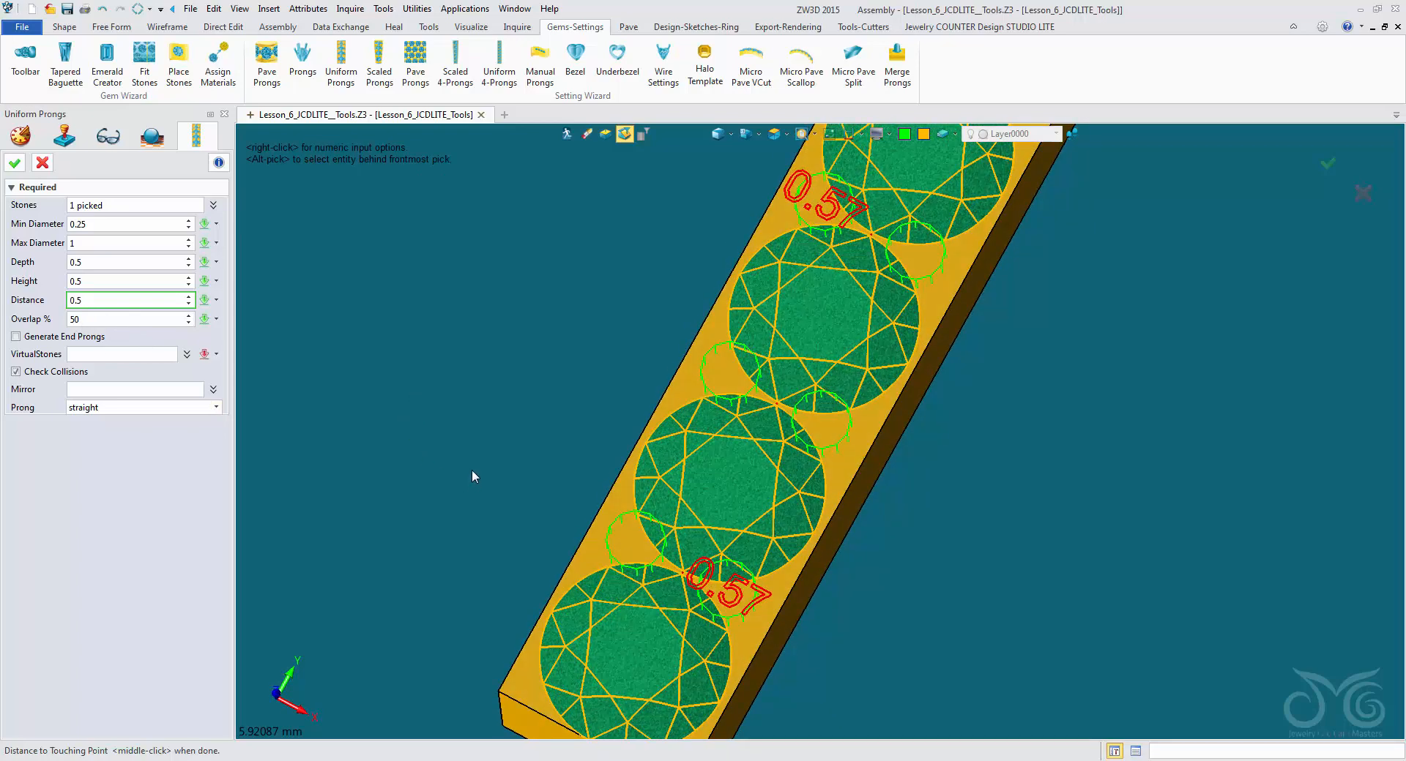
middle_click_drag(472, 471, 474, 418)
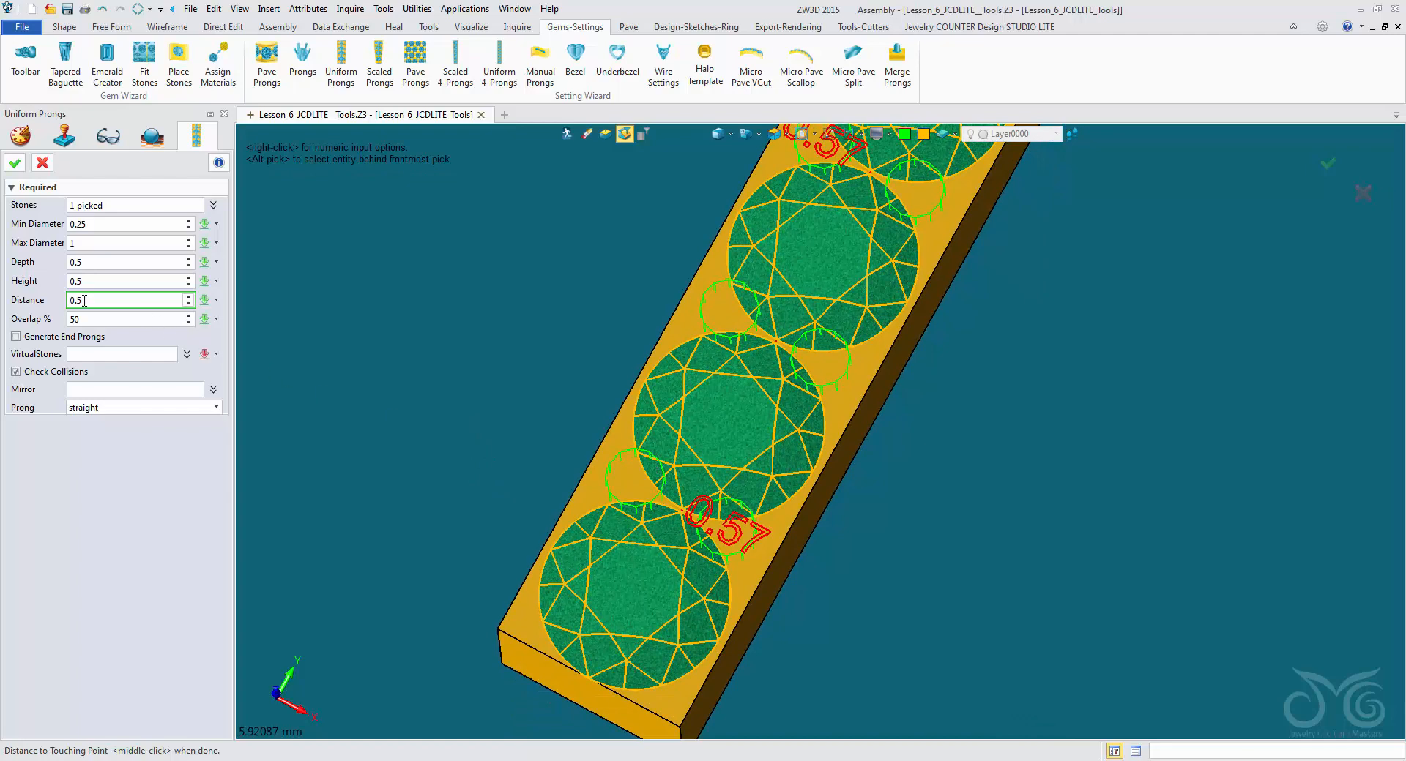
right_click_drag(475, 505, 475, 518)
scroll(634, 519, "up", 4)
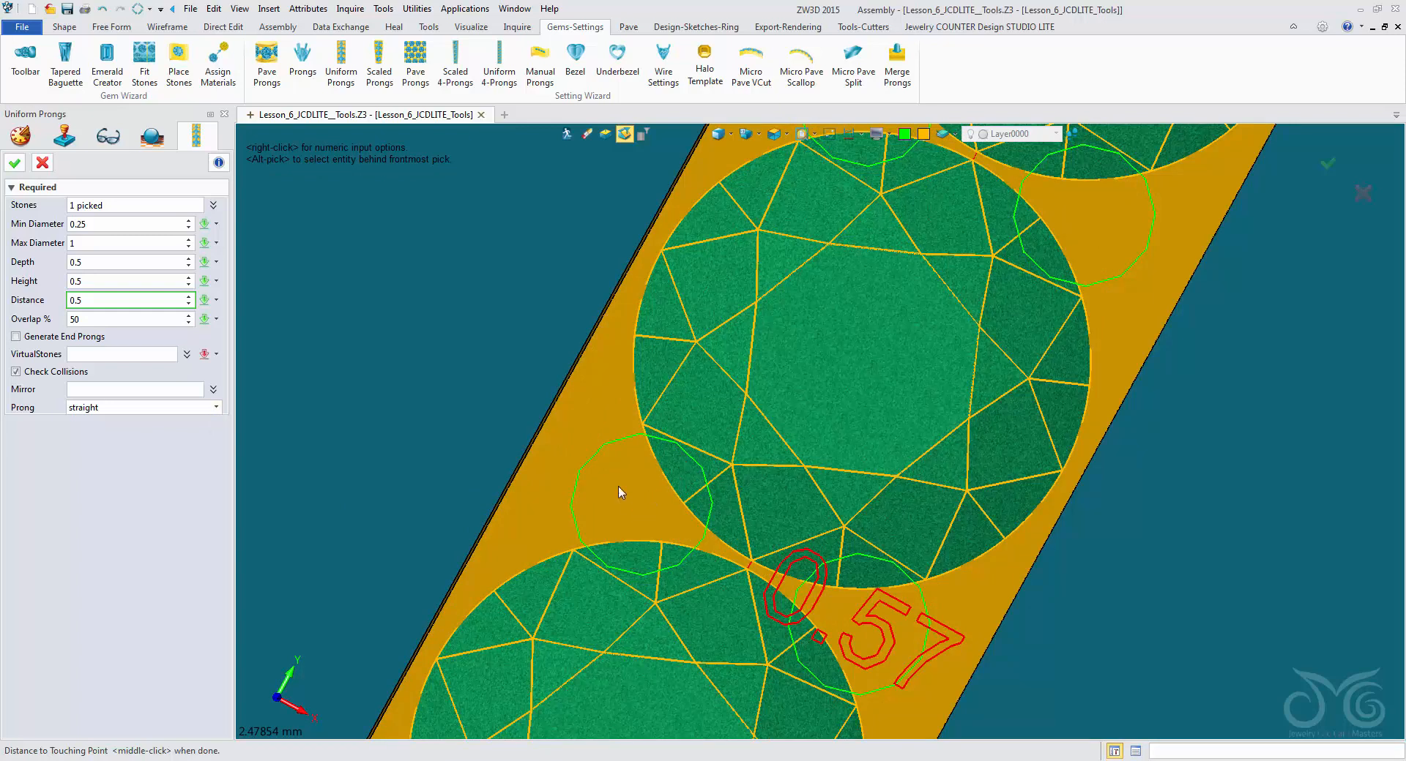
double_click(109, 320)
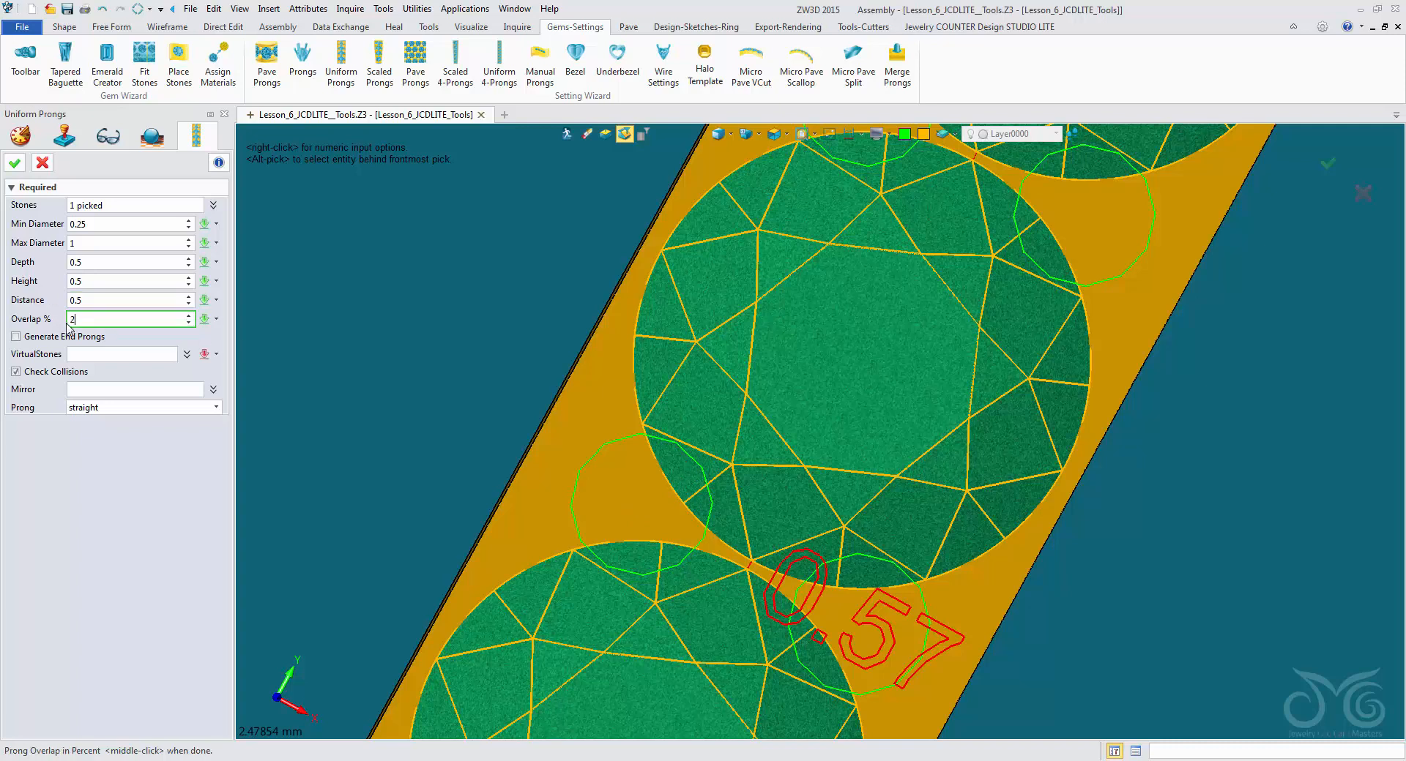
Set the uniform prongs' overlap to 25% for the green stone row
type("25")
key("Return")
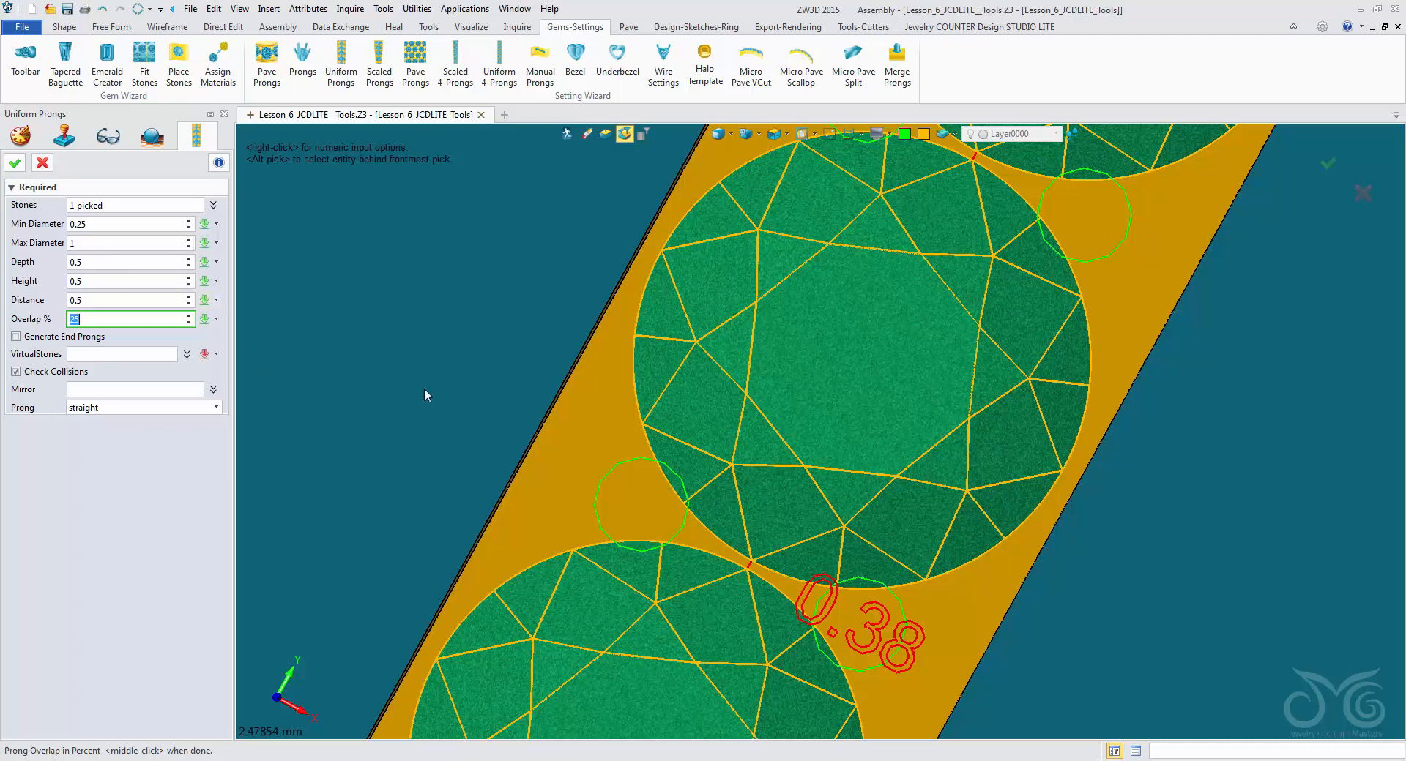
scroll(428, 394, "down", 2)
scroll(433, 396, "down", 1)
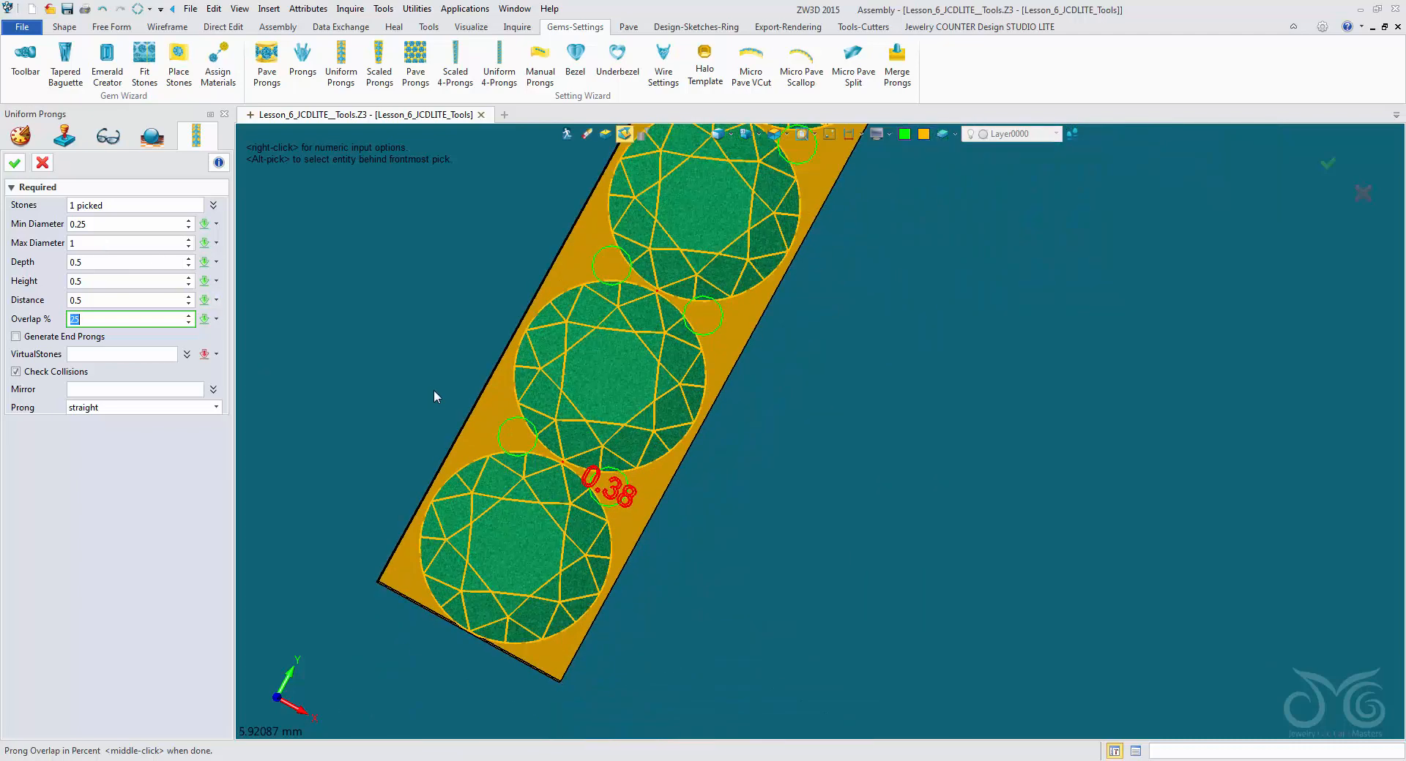
middle_click_drag(434, 391, 526, 504)
right_click_drag(512, 500, 509, 465)
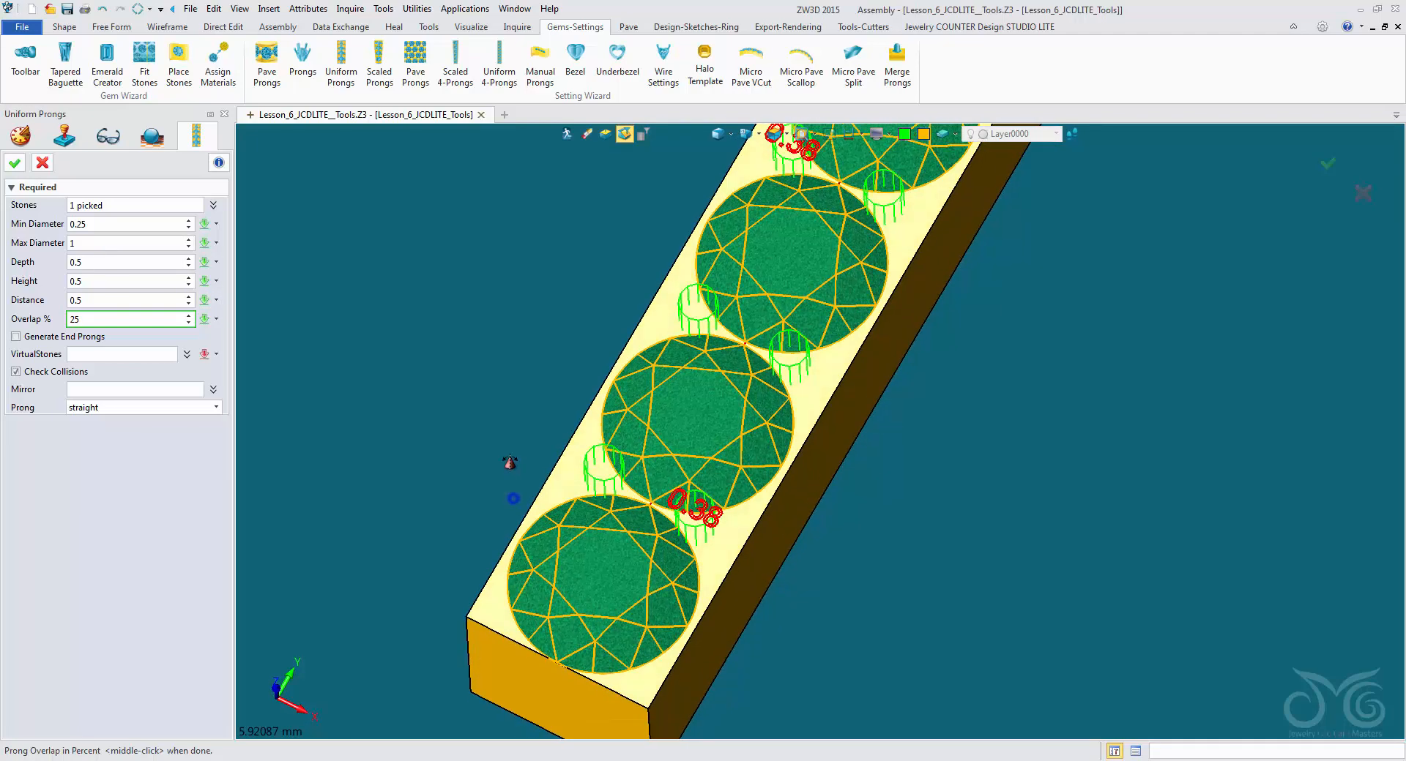
right_click_drag(476, 398, 540, 490)
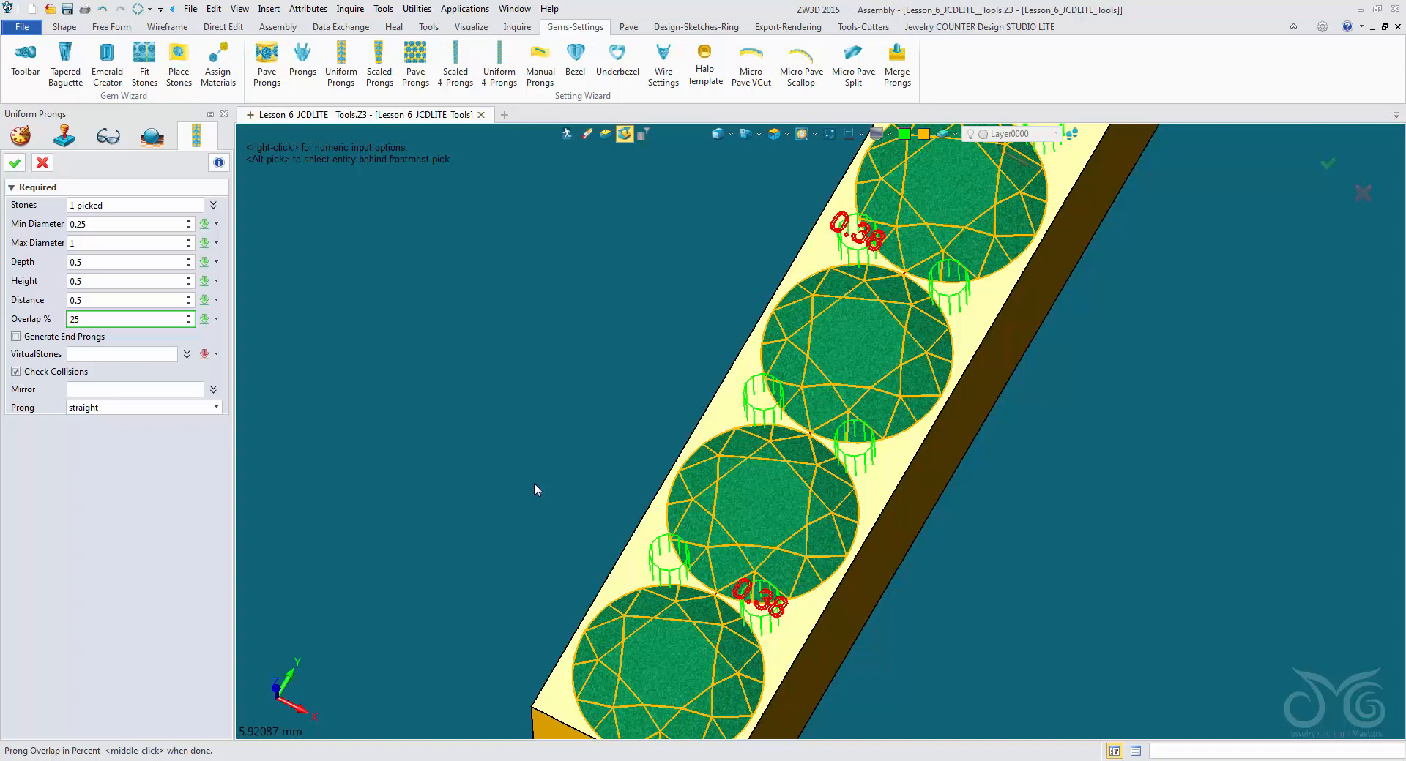
scroll(517, 460, "down", 2)
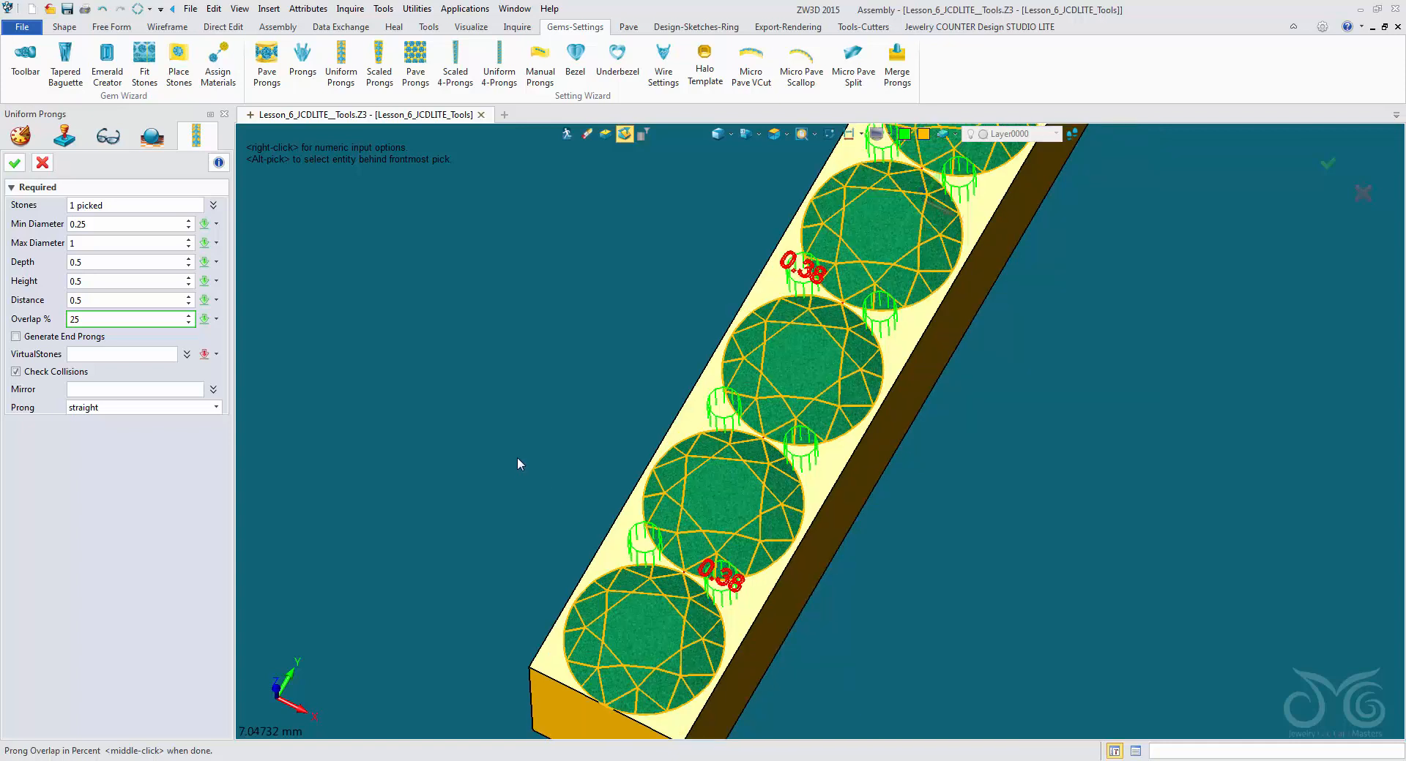
Try the option that generates end prongs on the green stone row, leaving it disabled
left_click(16, 337)
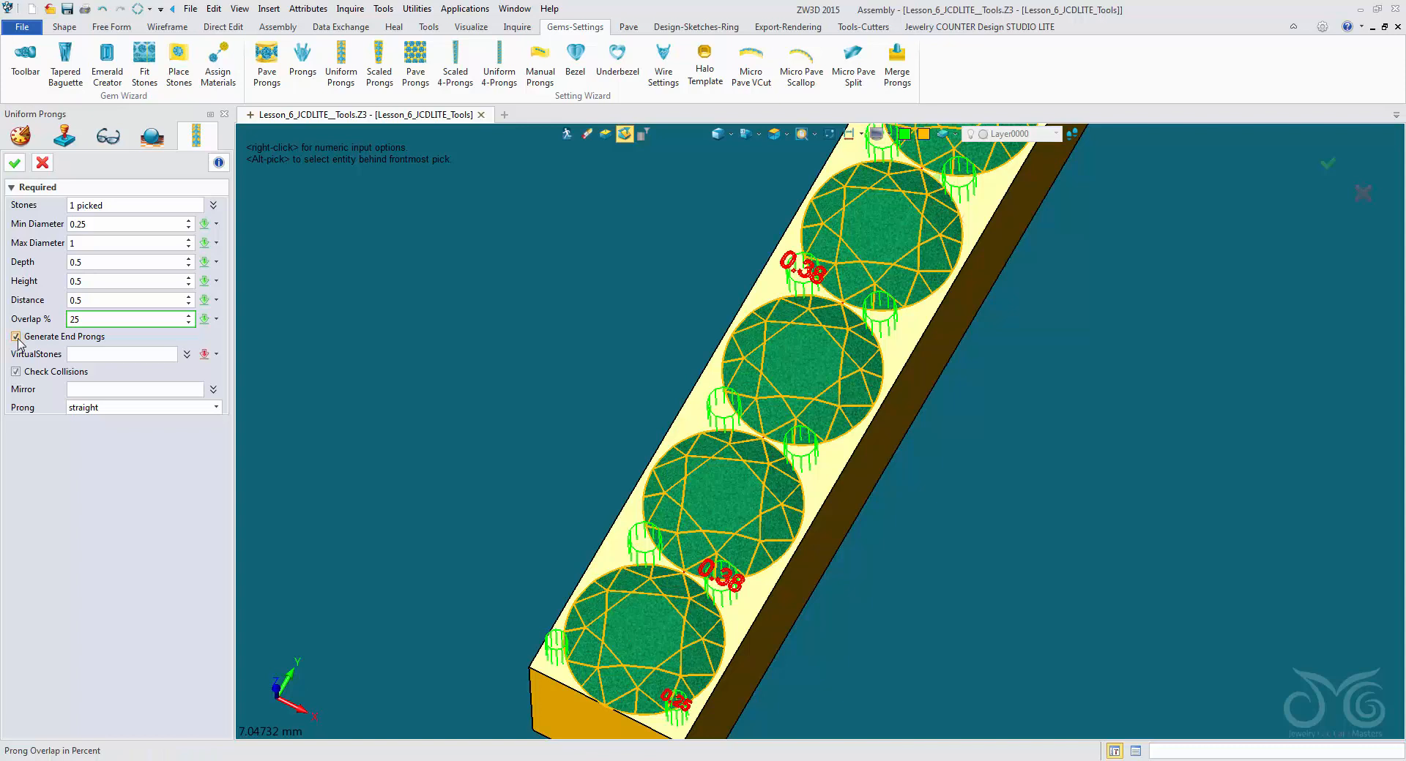
left_click(18, 338)
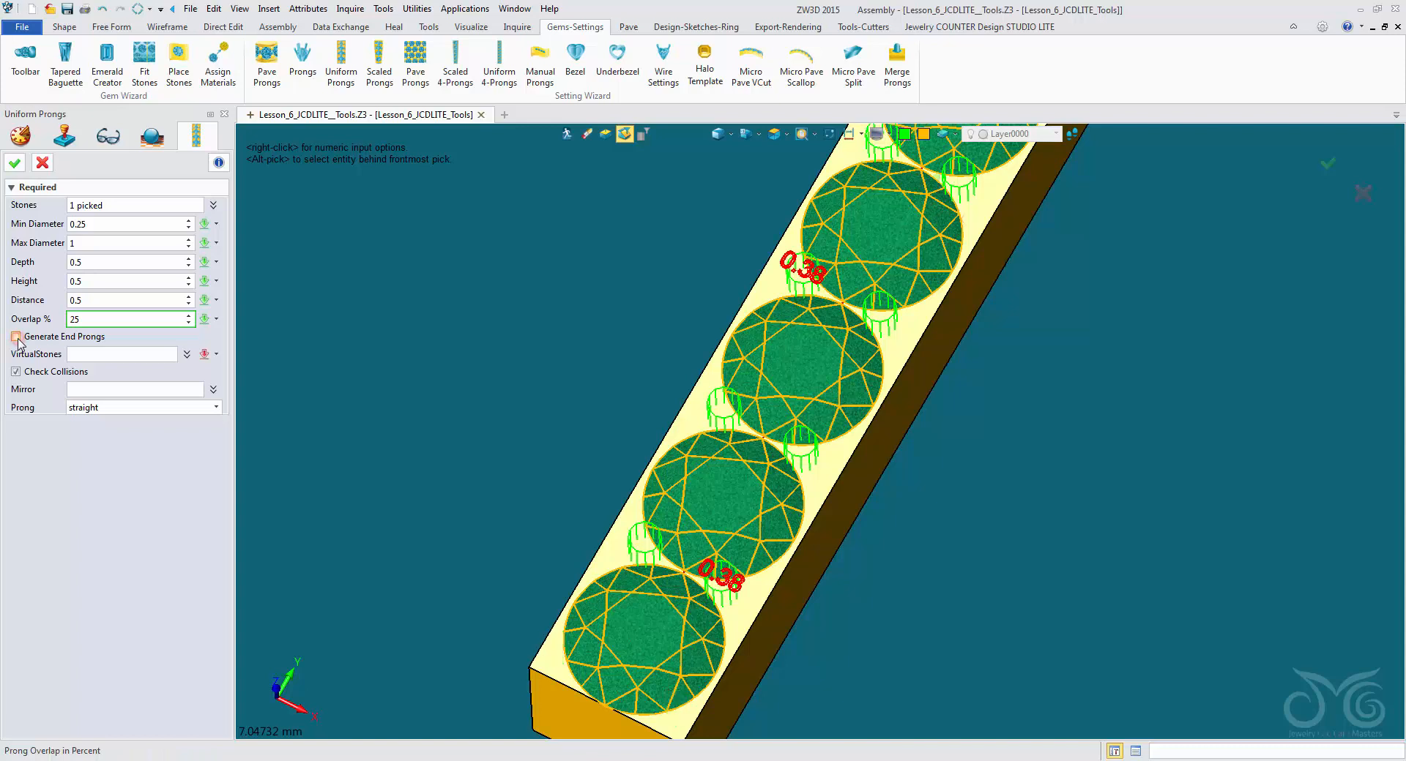
left_click(17, 338)
left_click(17, 338)
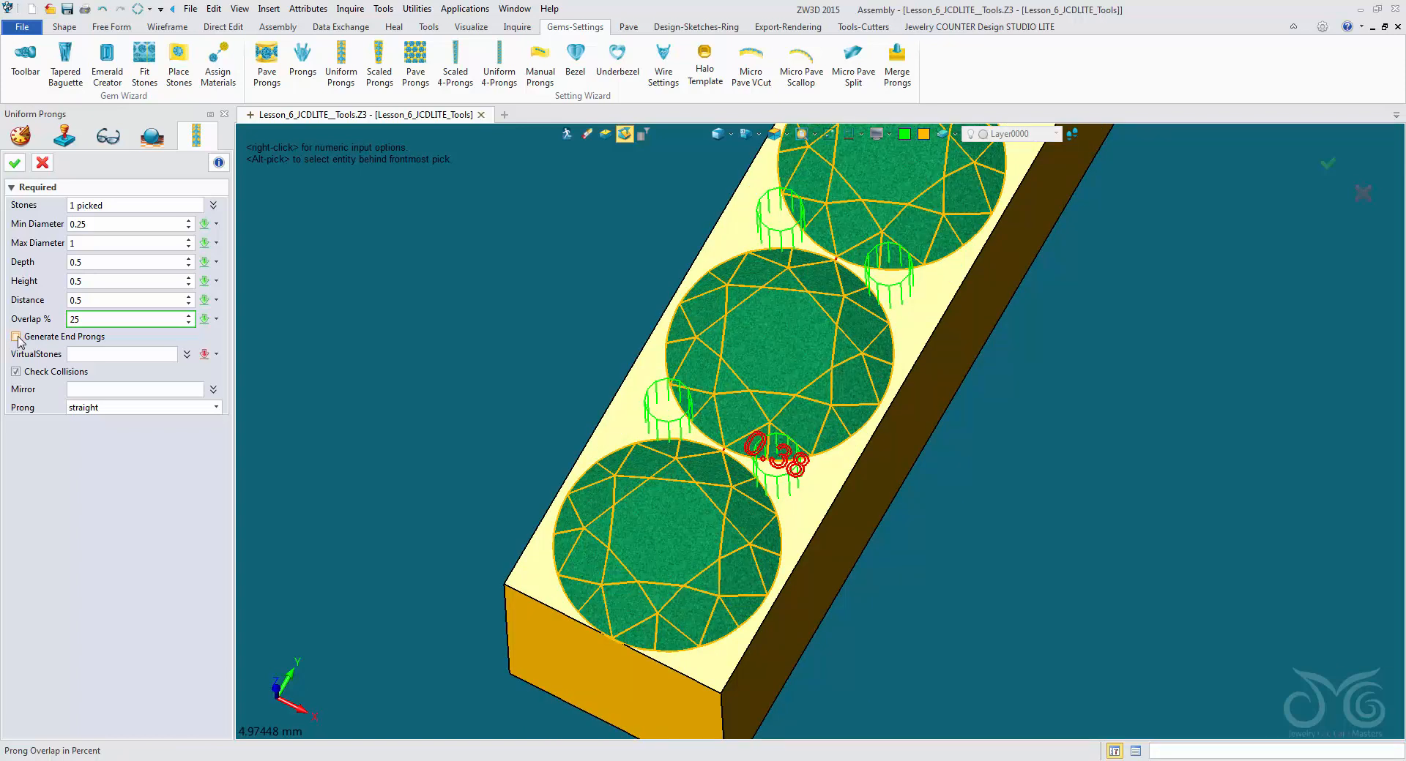
left_click(16, 338)
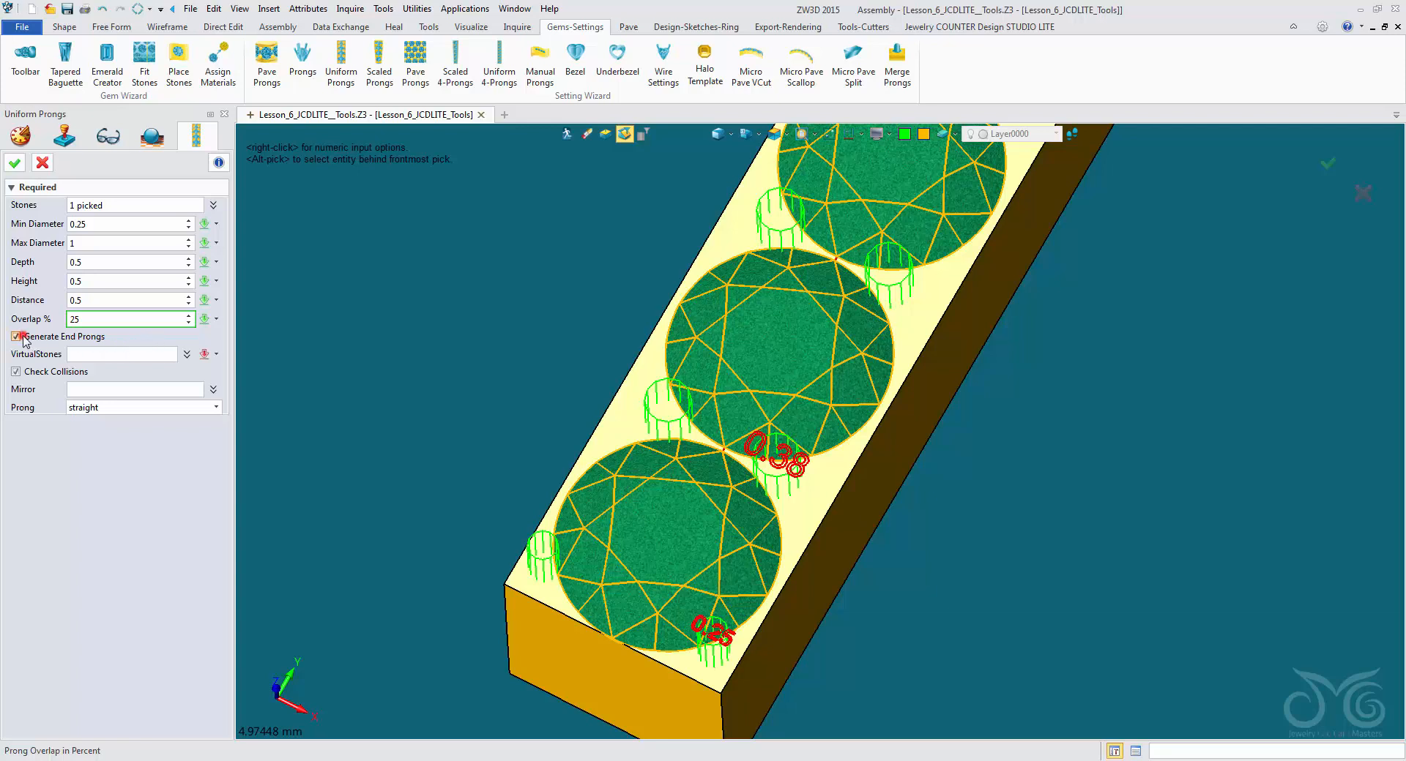
left_click(24, 337)
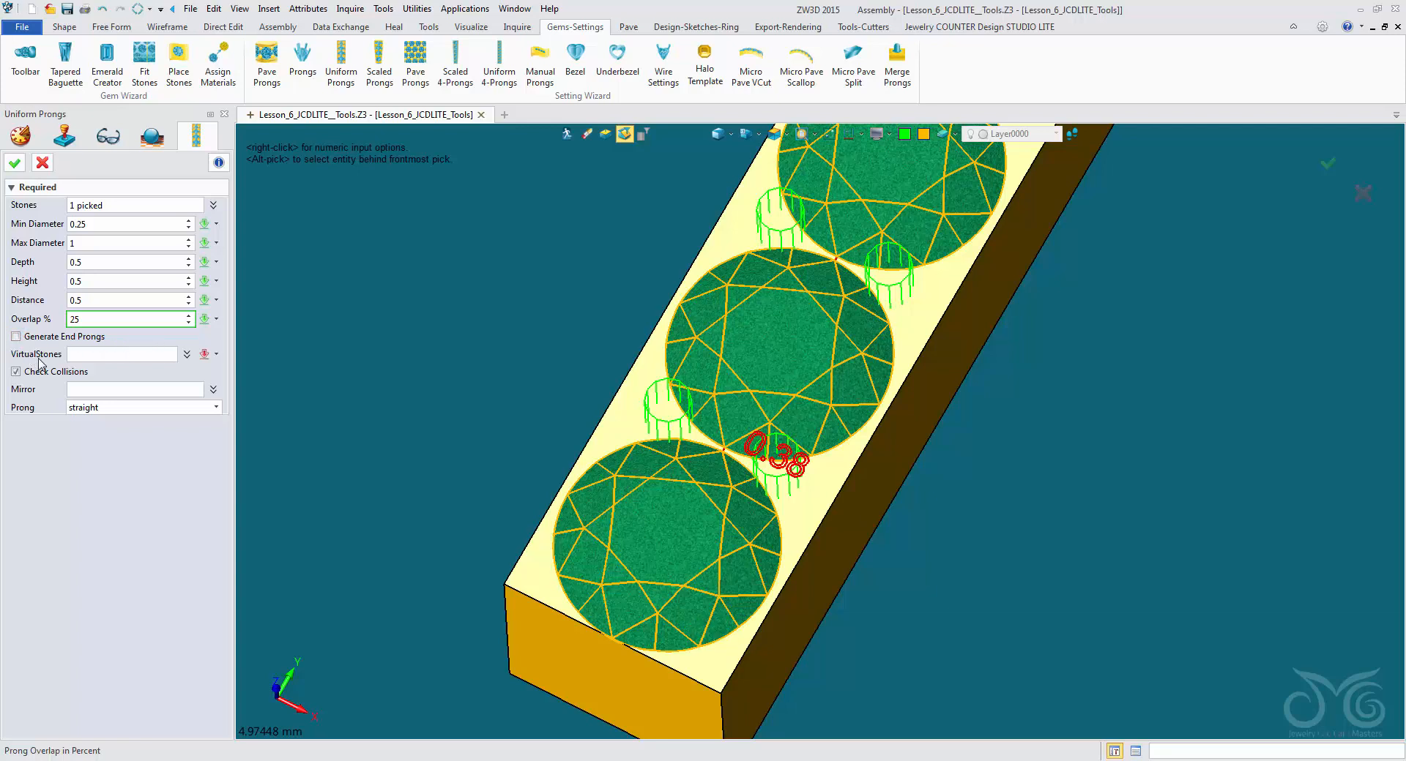
Try positioning a virtual stone near the green row to preview additional prongs
left_click(76, 356)
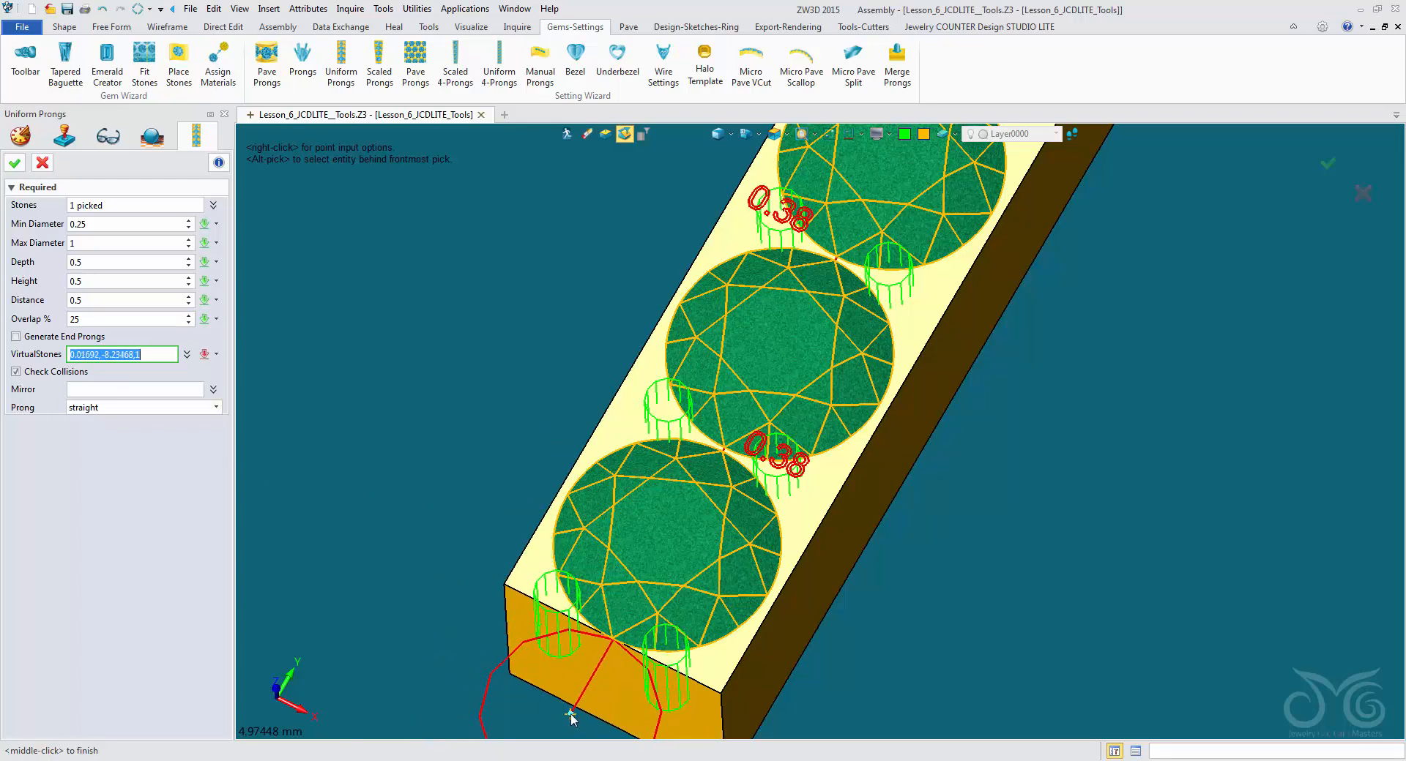
scroll(563, 723, "down", 2)
middle_click_drag(385, 517, 388, 525)
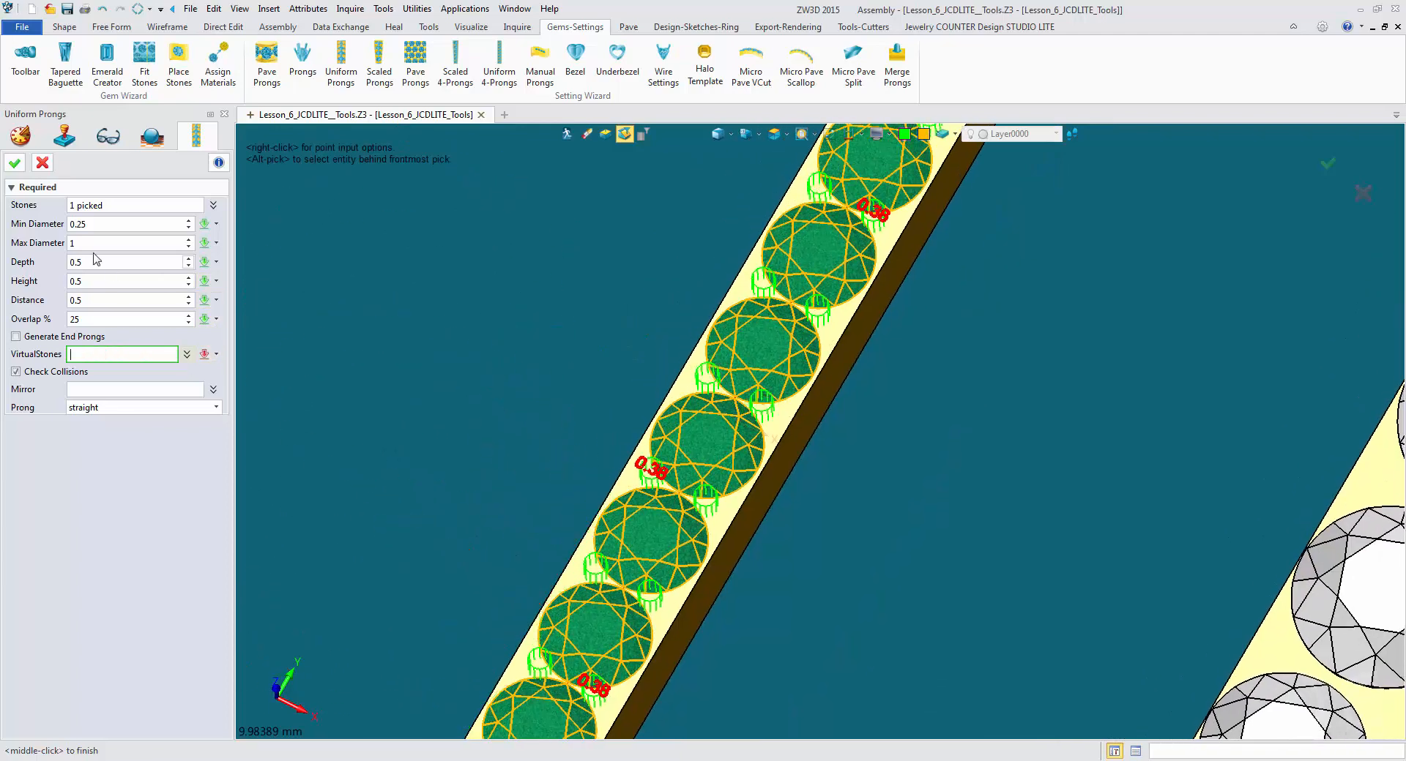
middle_click_drag(499, 274, 527, 374)
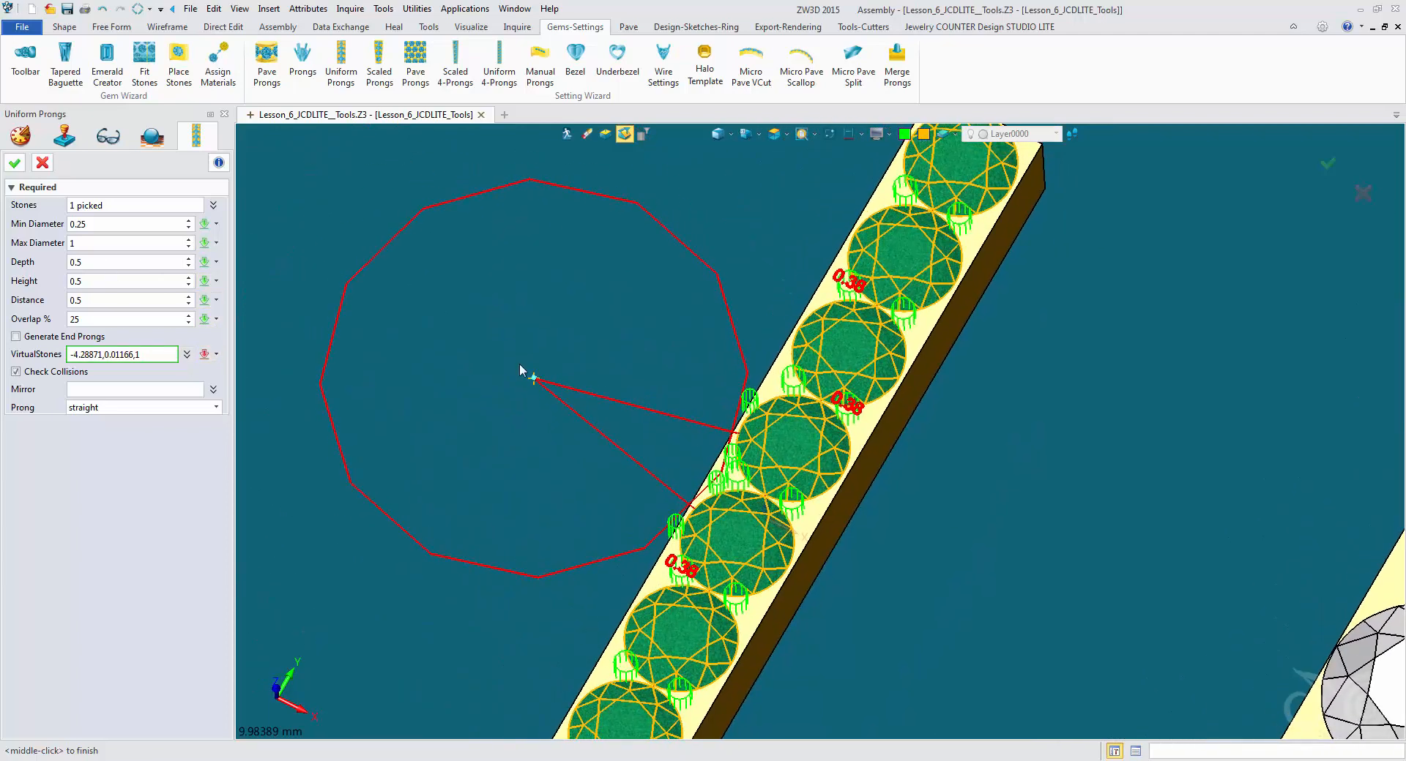
Create the uniform prongs on the green stone row, view their PaveProngMaster parameters in the enlarged component editor and leave it
left_click(15, 163)
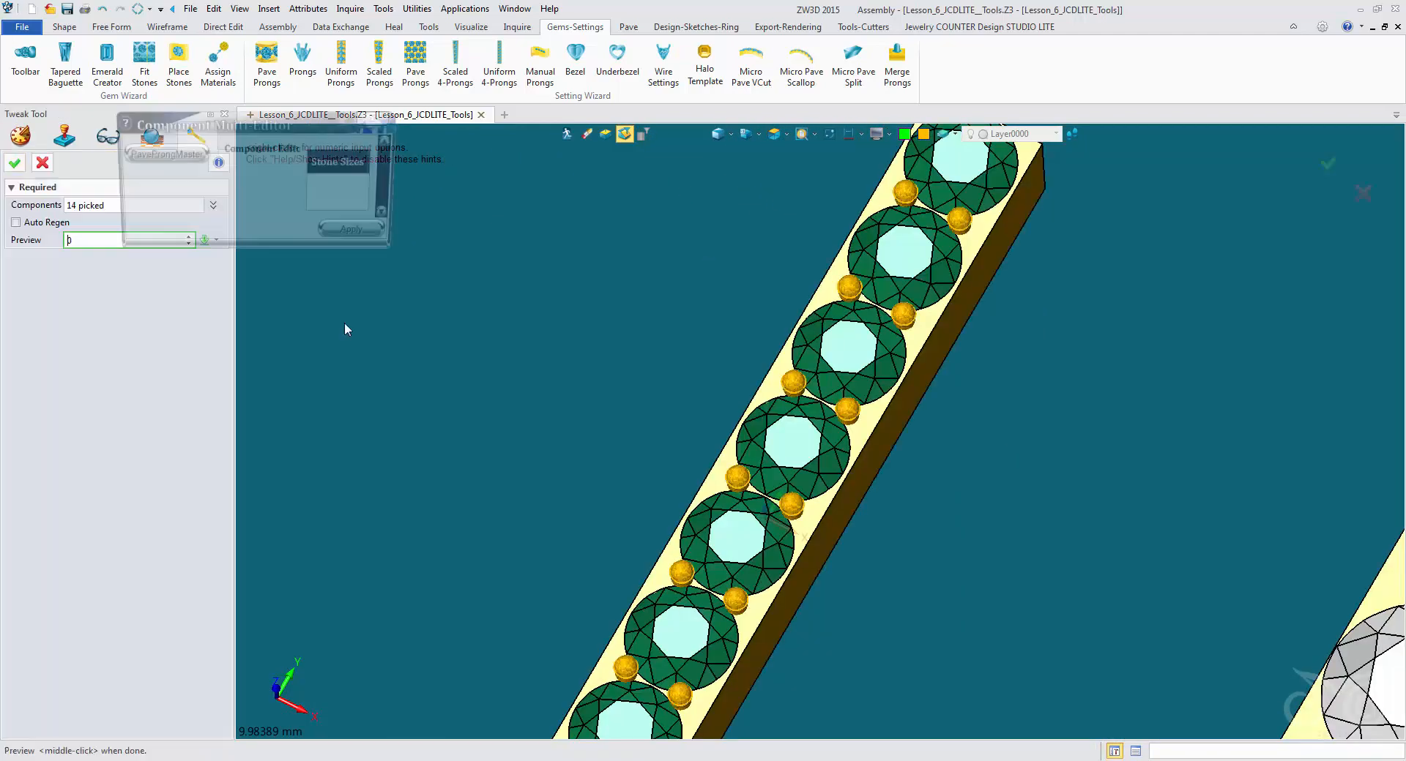
right_click_drag(550, 406, 547, 349)
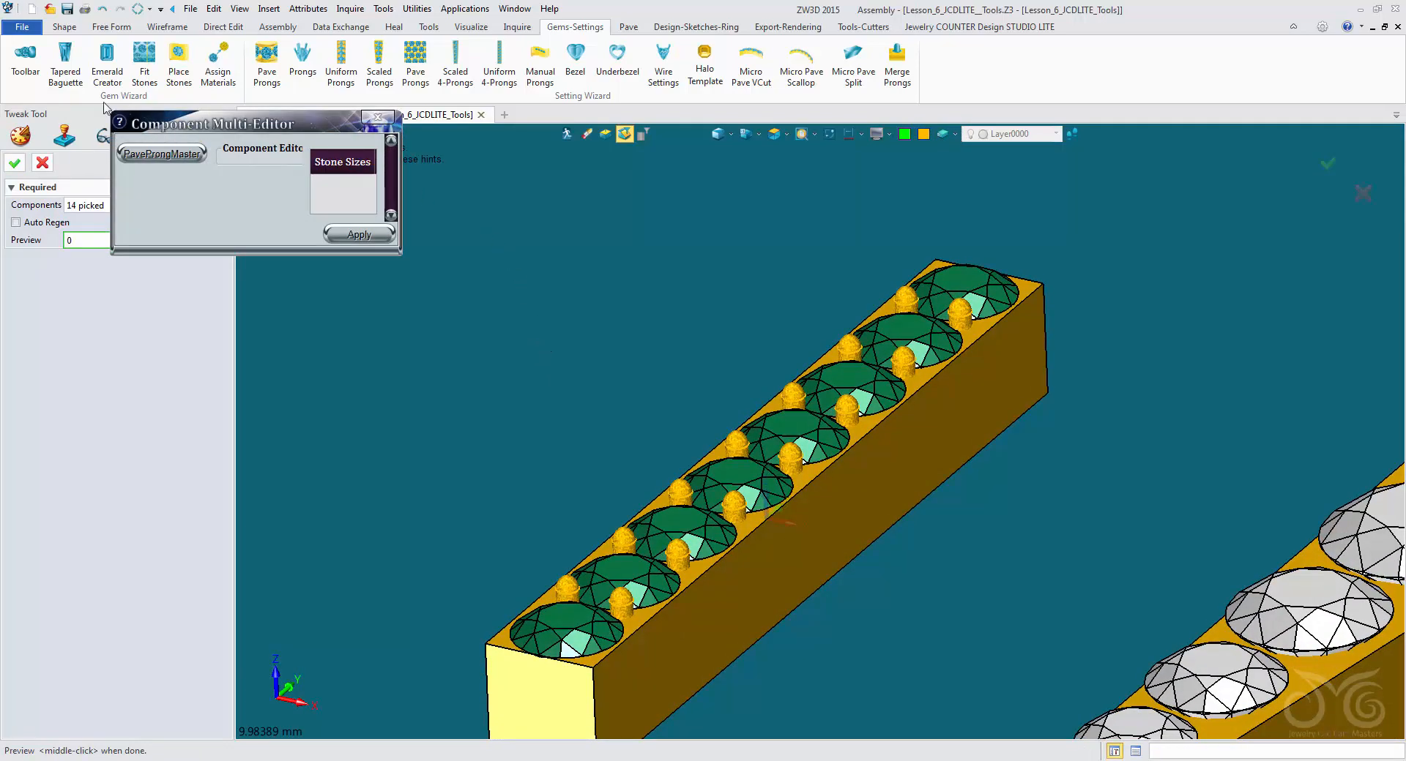
left_click_drag(399, 251, 606, 370)
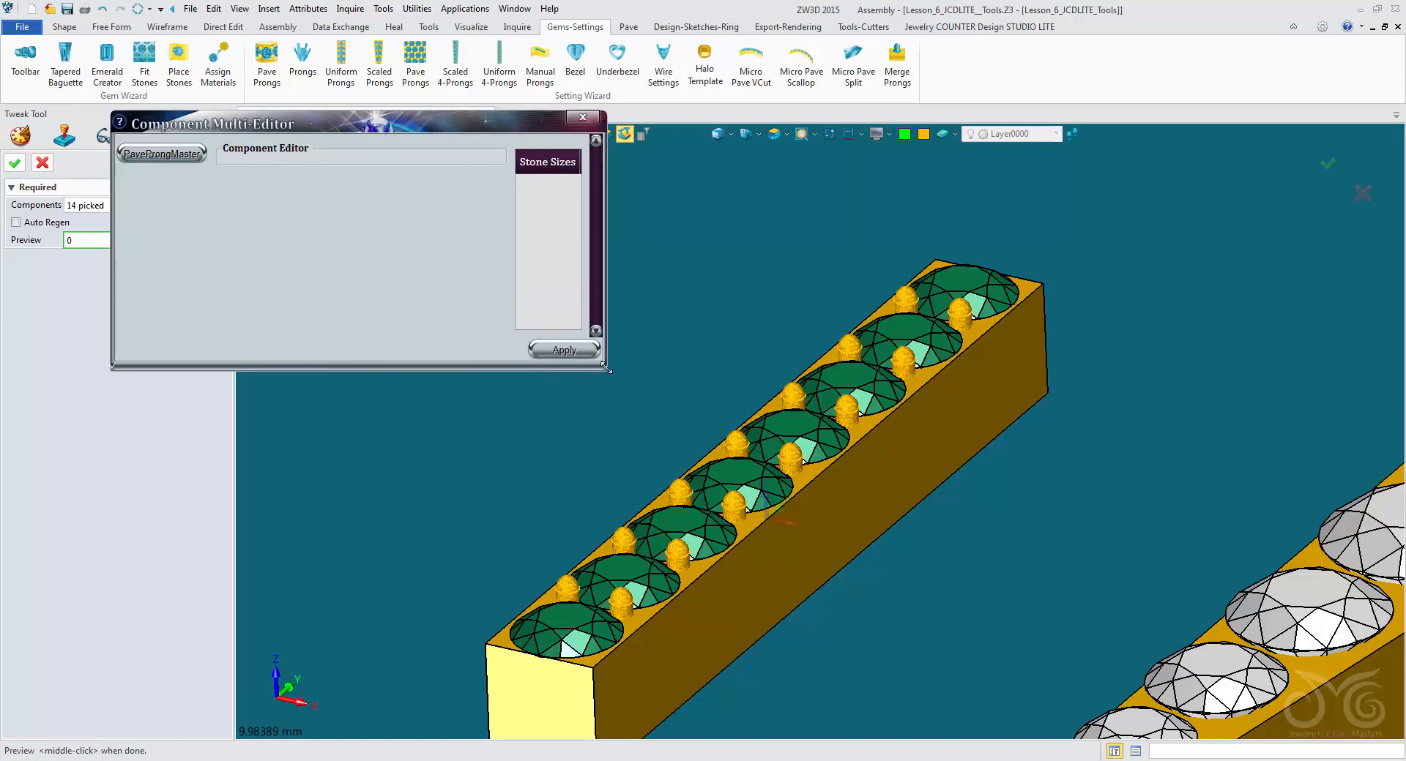
left_click(161, 154)
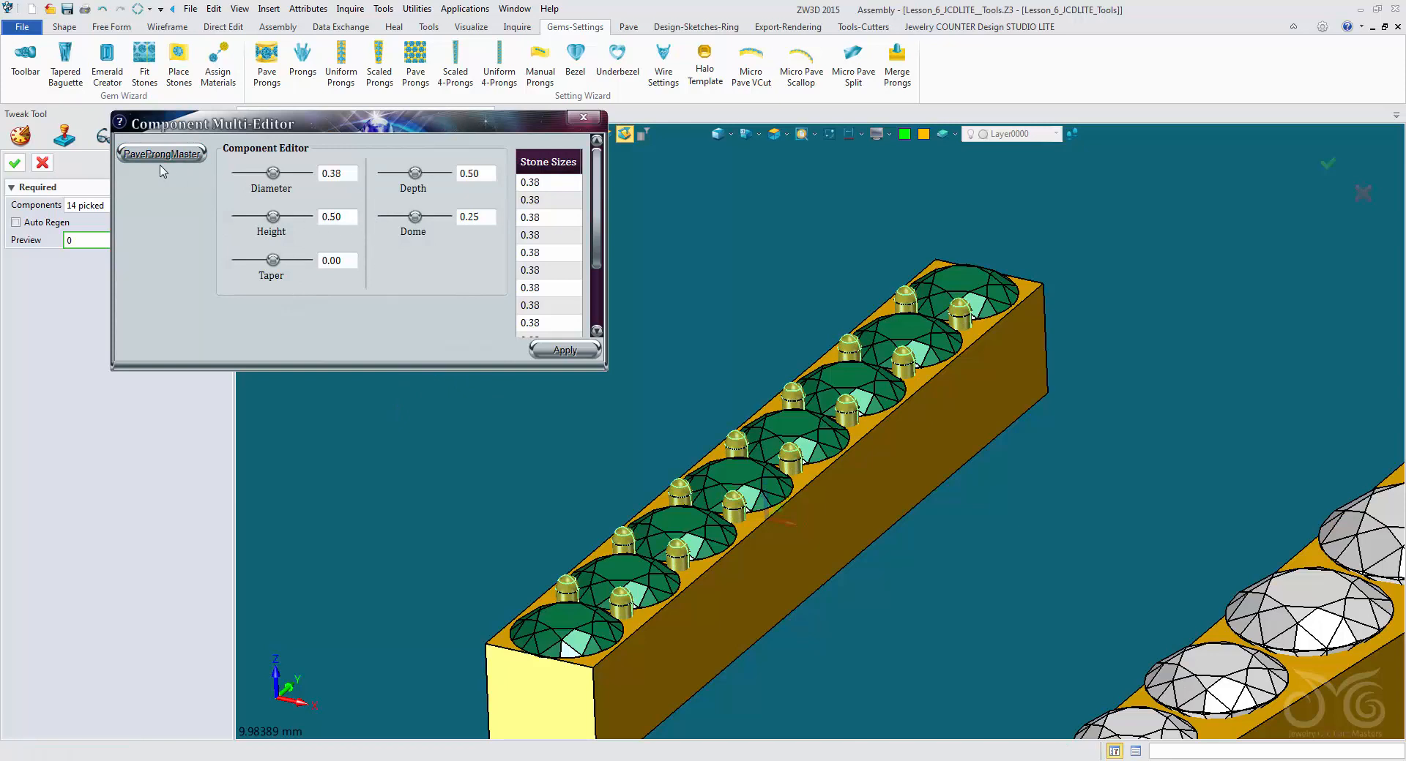
left_click(42, 164)
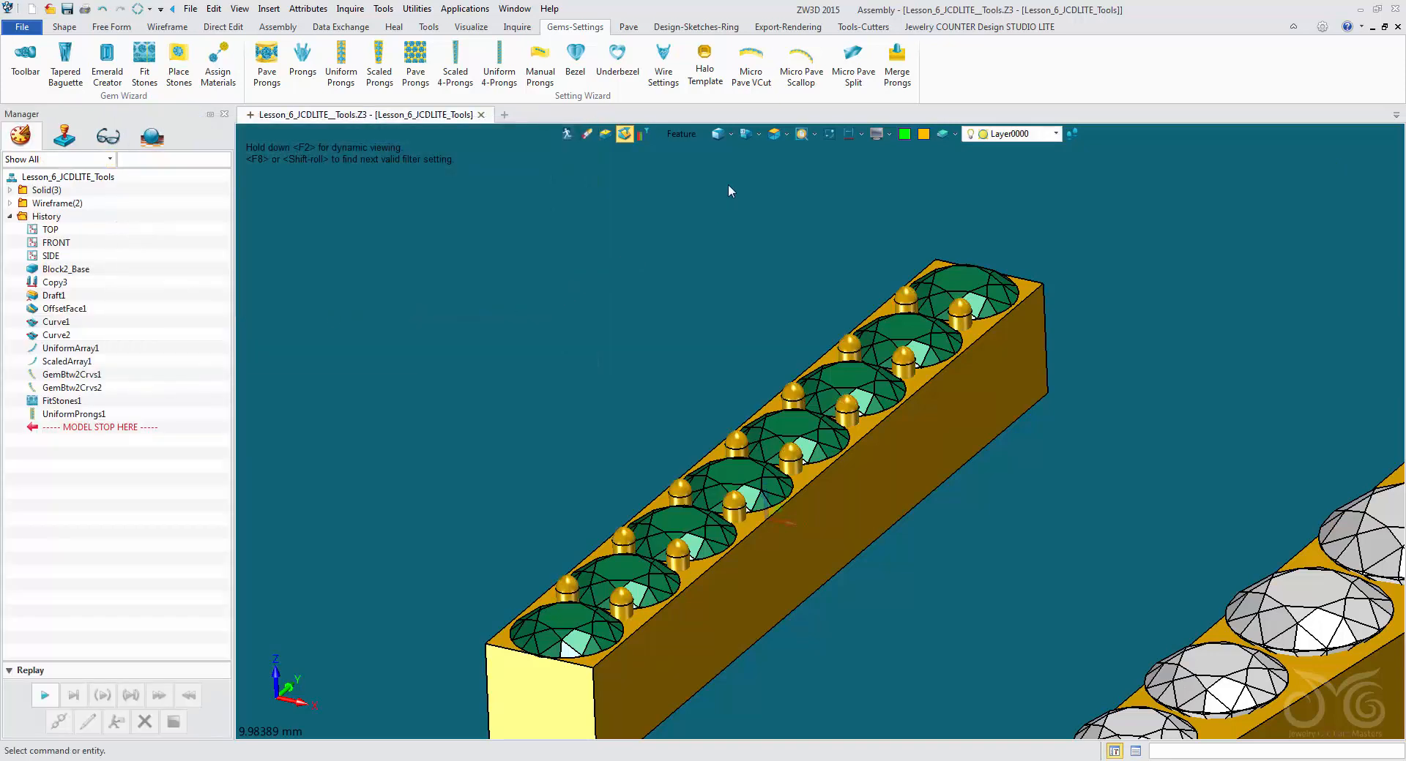
left_click(854, 27)
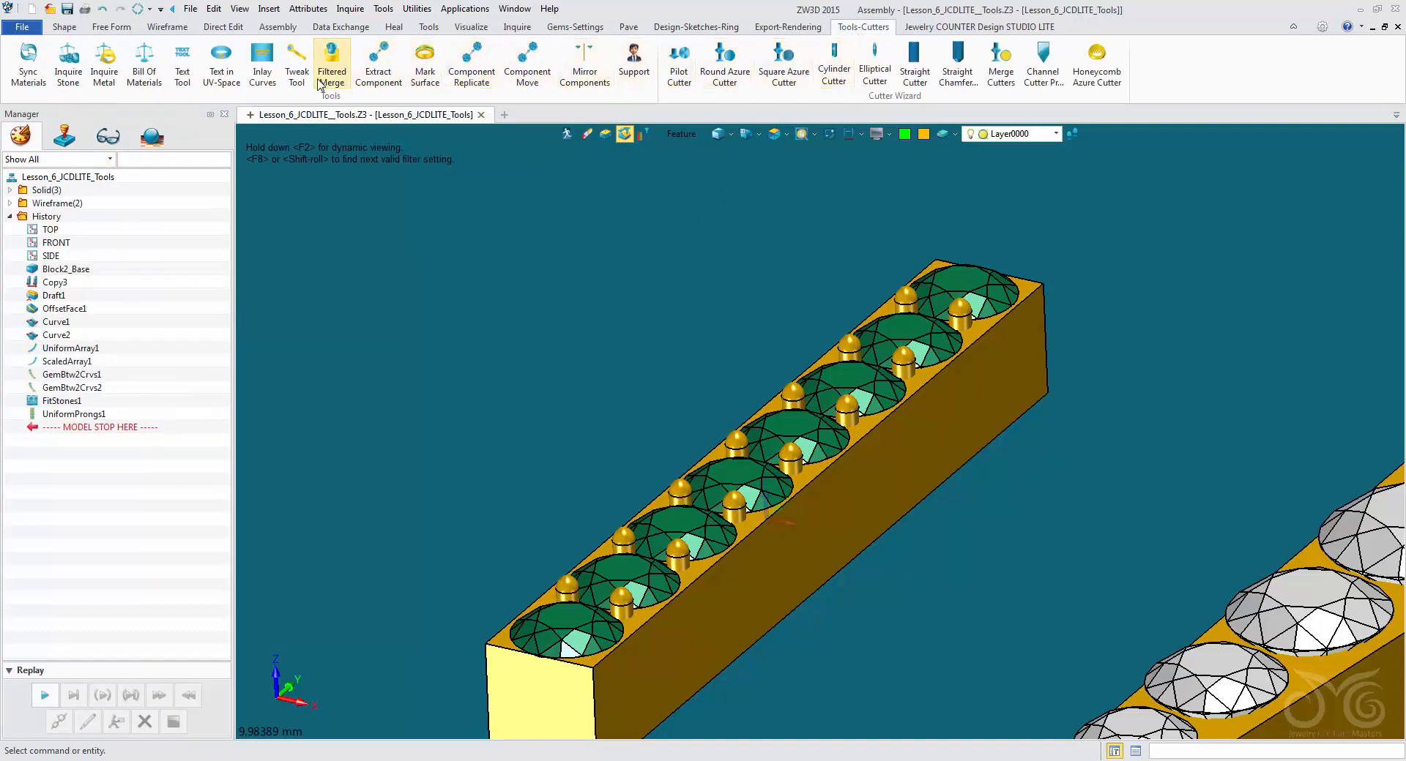
left_click(297, 66)
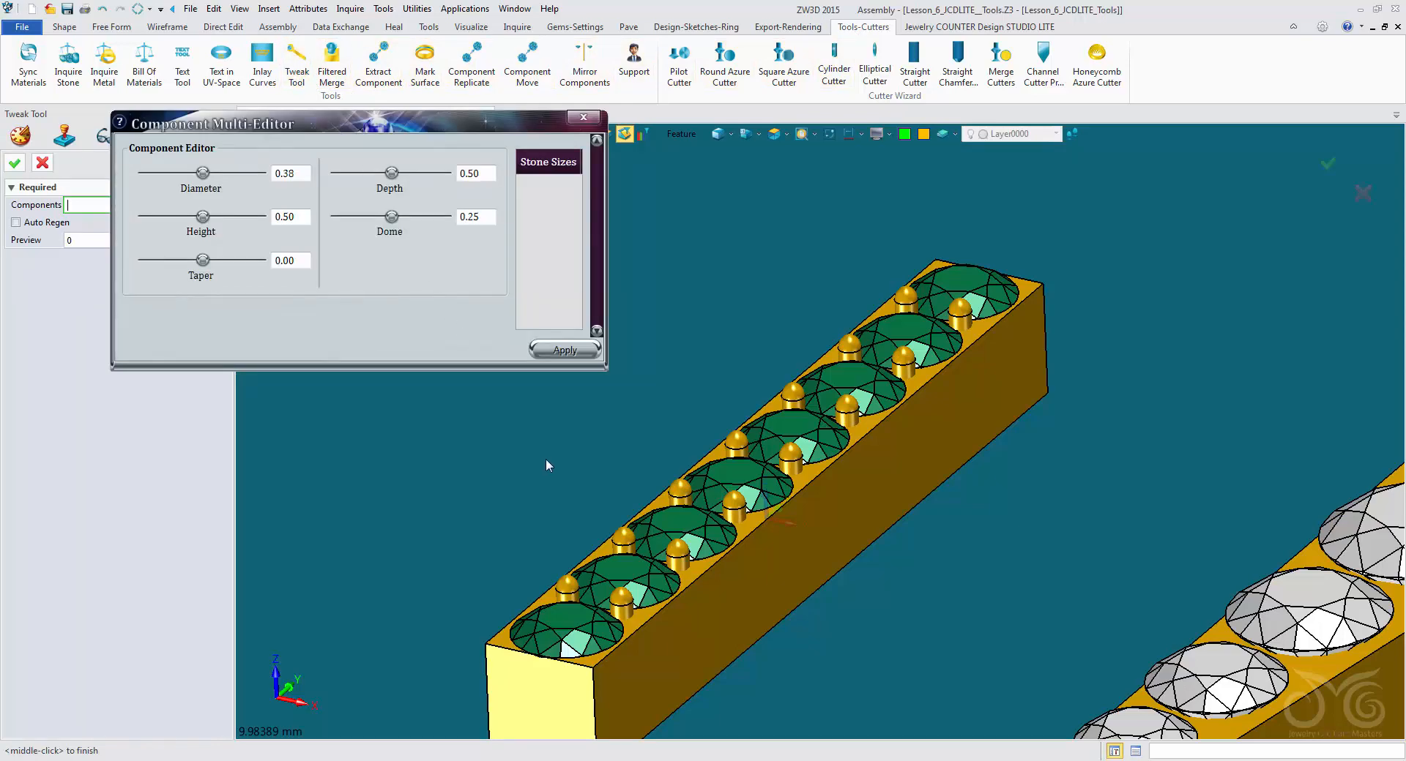
left_click(621, 544)
key("Escape")
left_click(41, 165)
Start Scaled Prongs with the graduated white stones on the tapered block as the stones
middle_click_drag(443, 338, 551, 340)
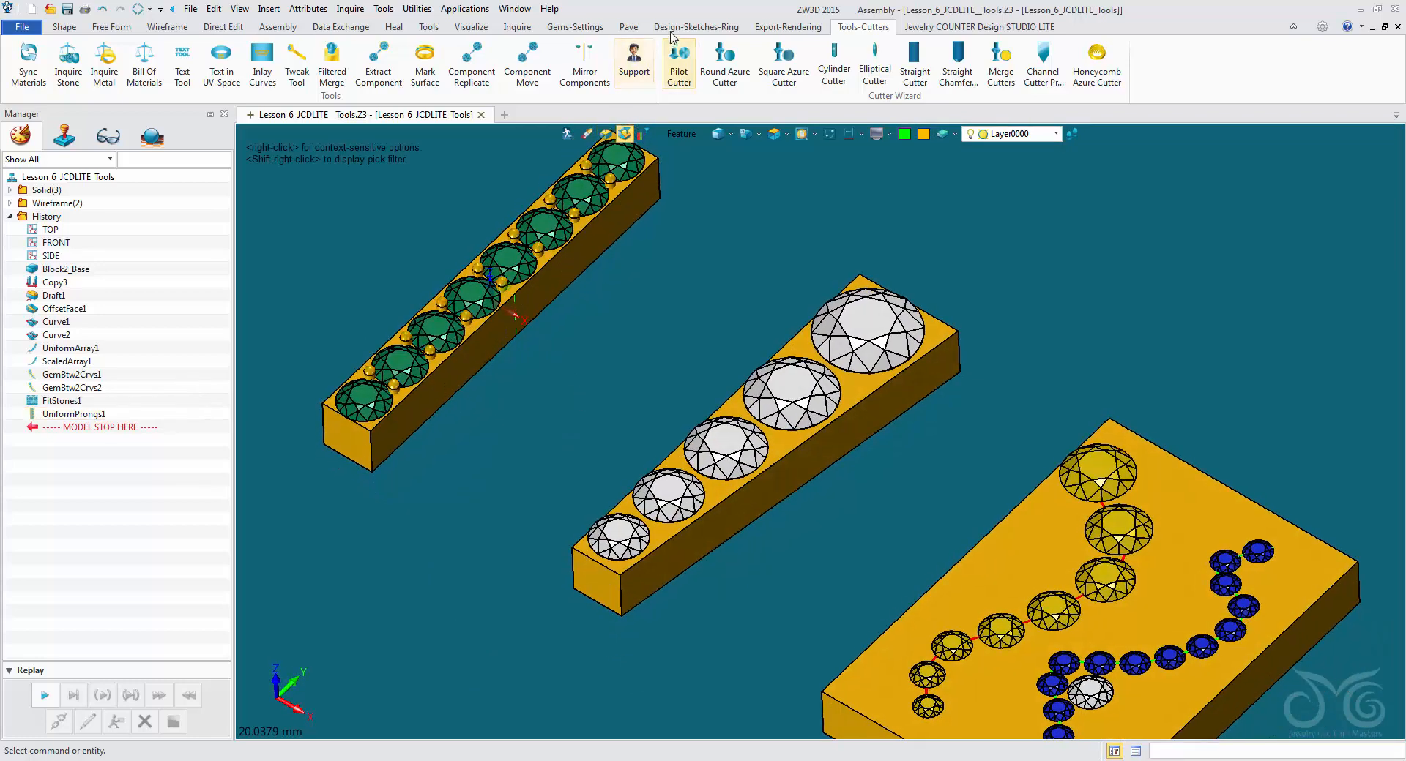
left_click(575, 26)
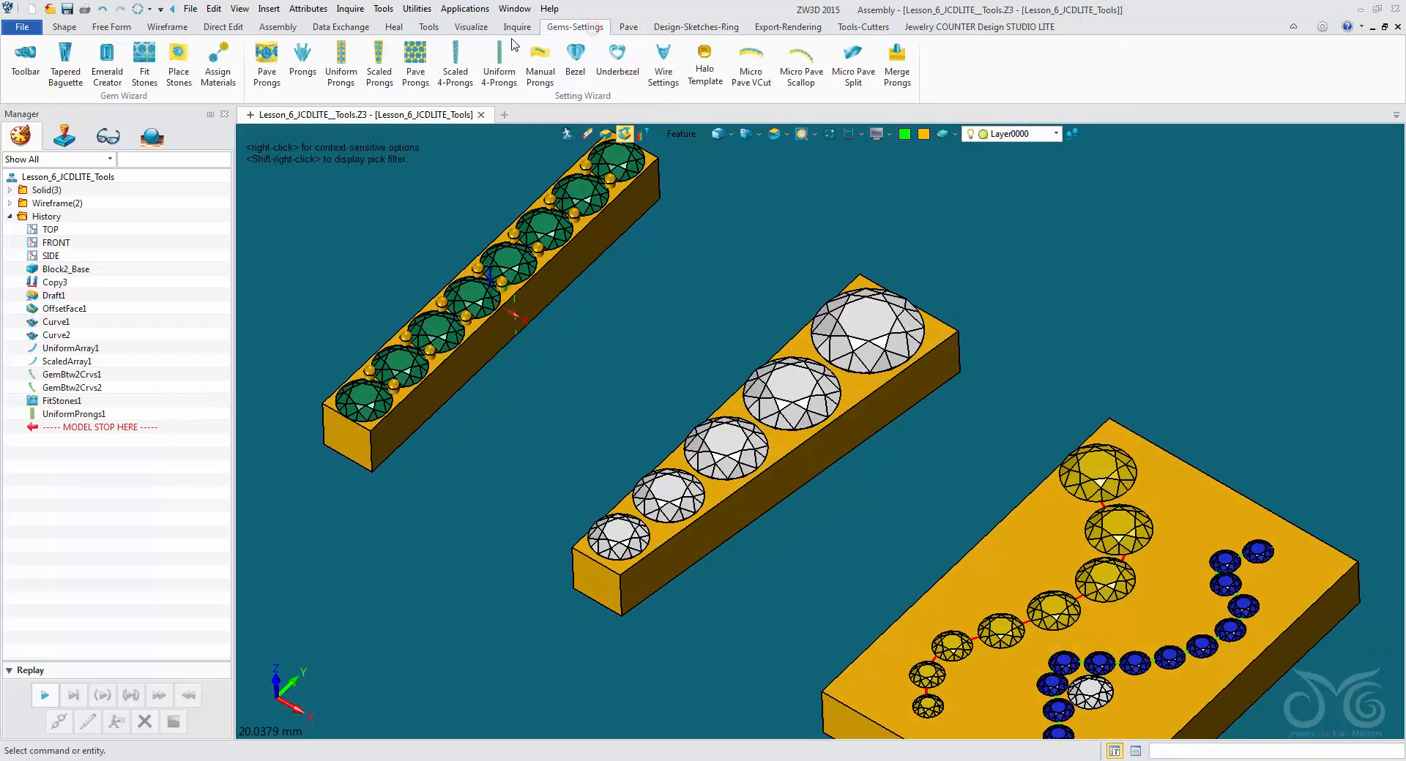
left_click(381, 76)
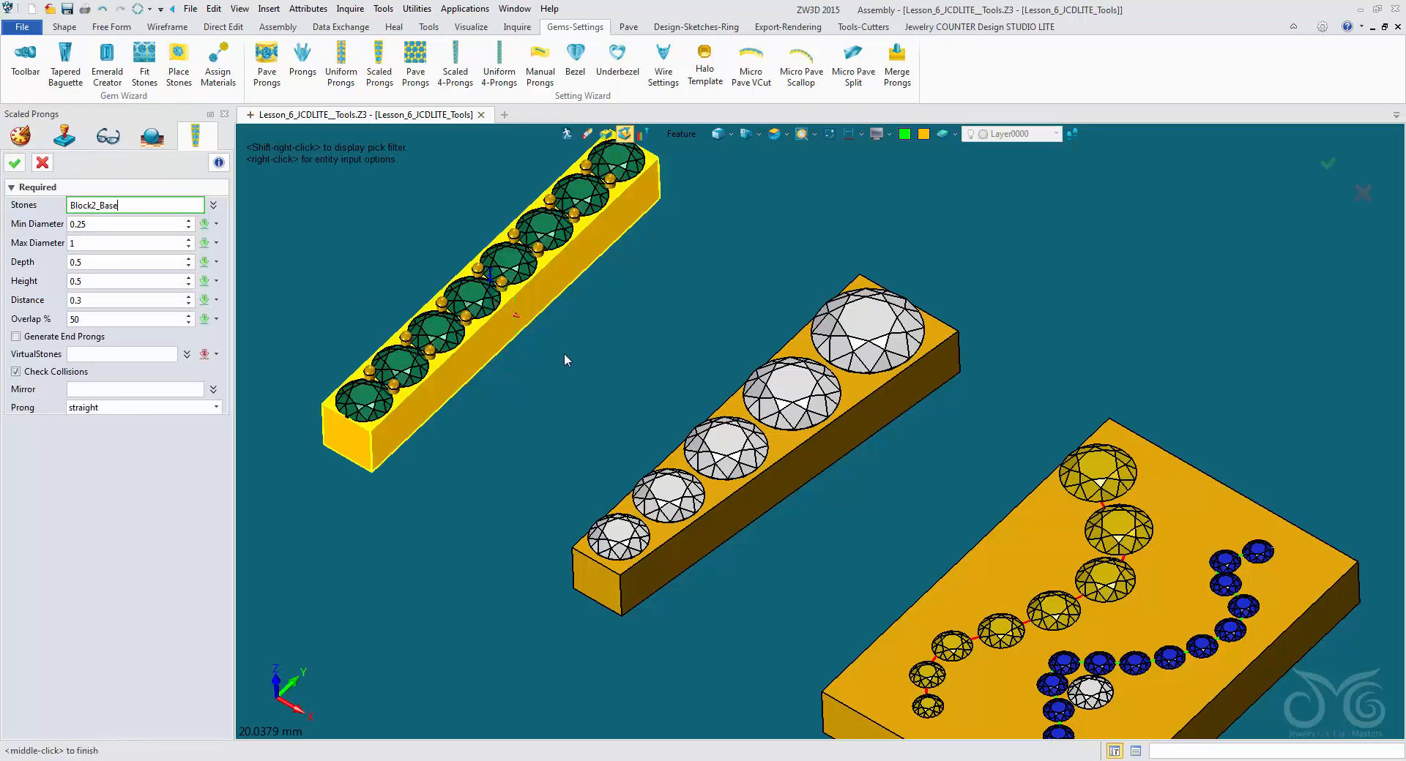
left_click(777, 400)
left_click(777, 400)
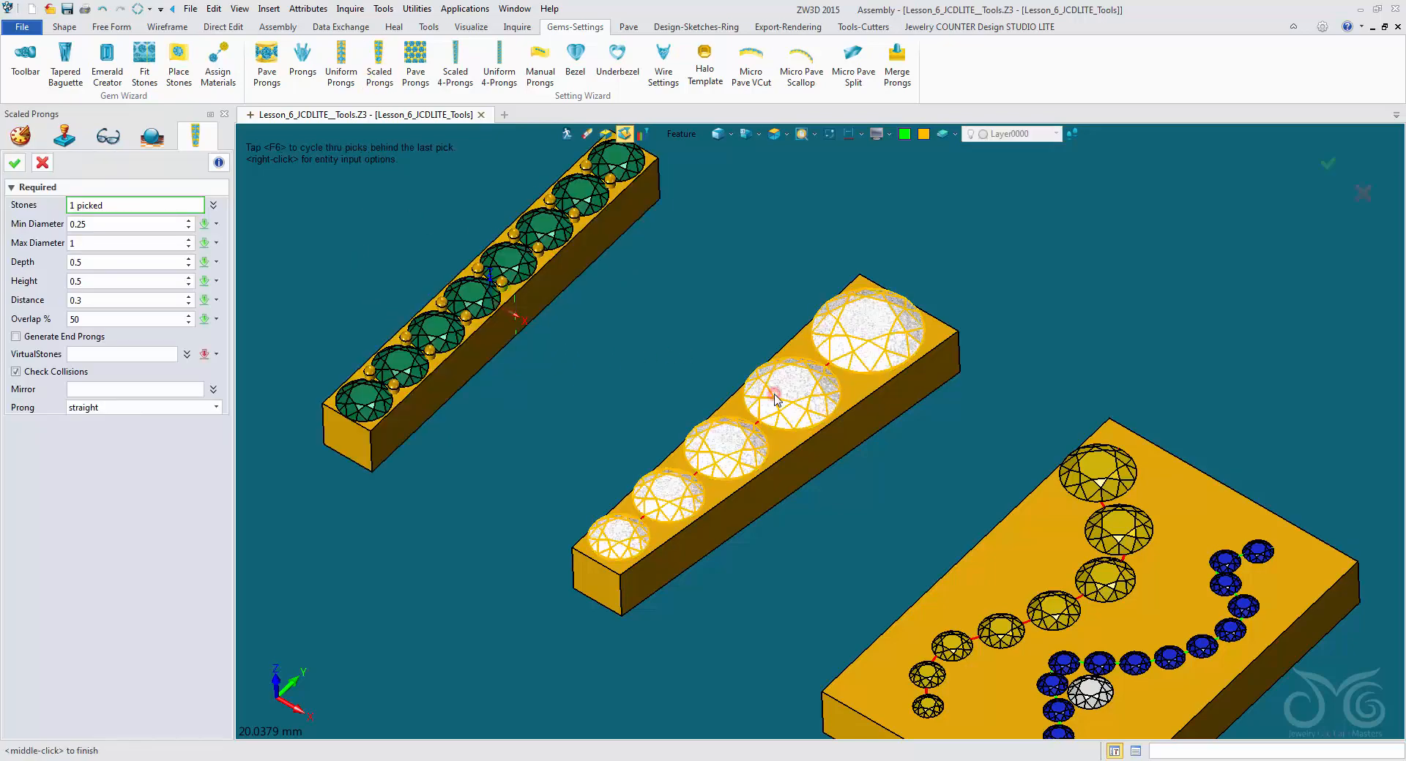
right_click_drag(629, 361, 631, 372)
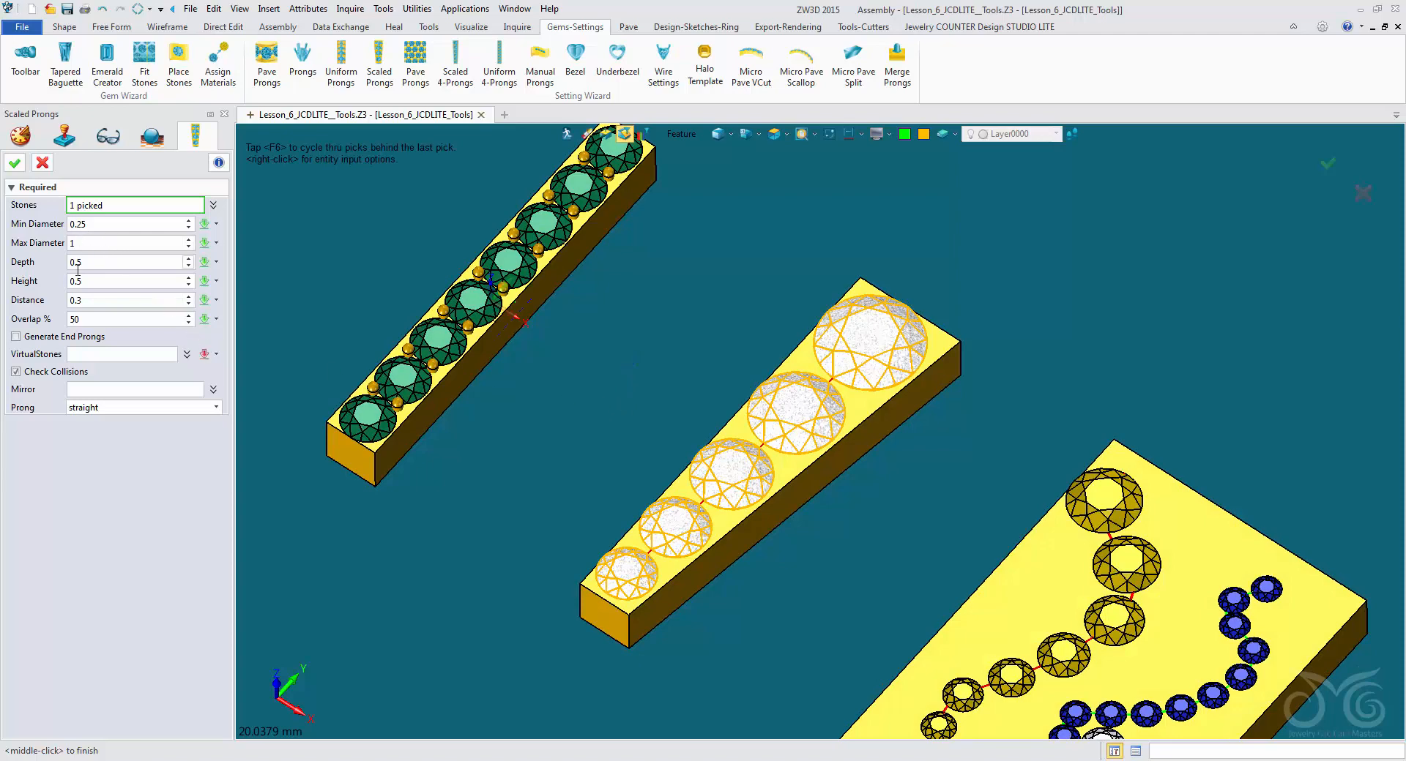
Set the scaled prongs' overlap to 25% and their distance to the touching point to 0.25
left_click(103, 320)
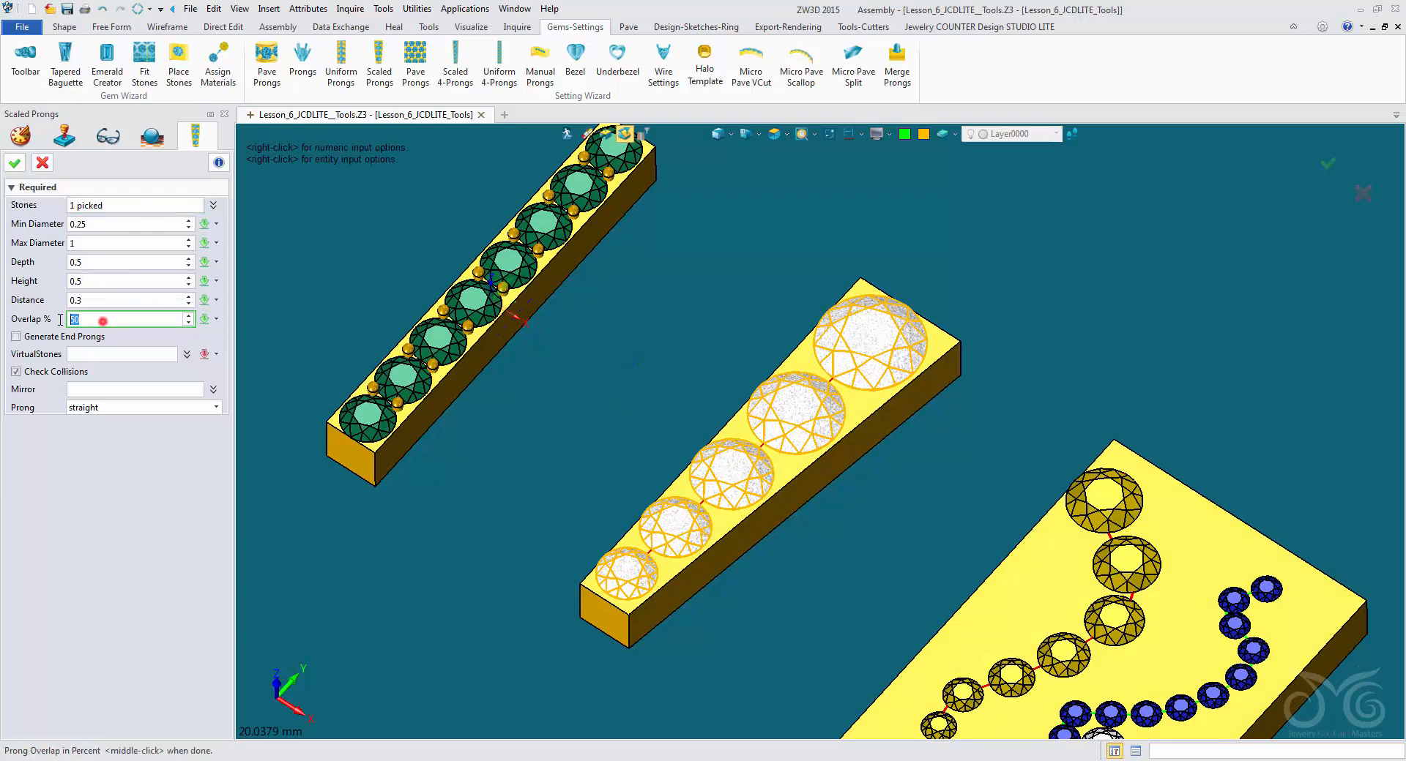
left_click(115, 302)
type("2")
key("Return")
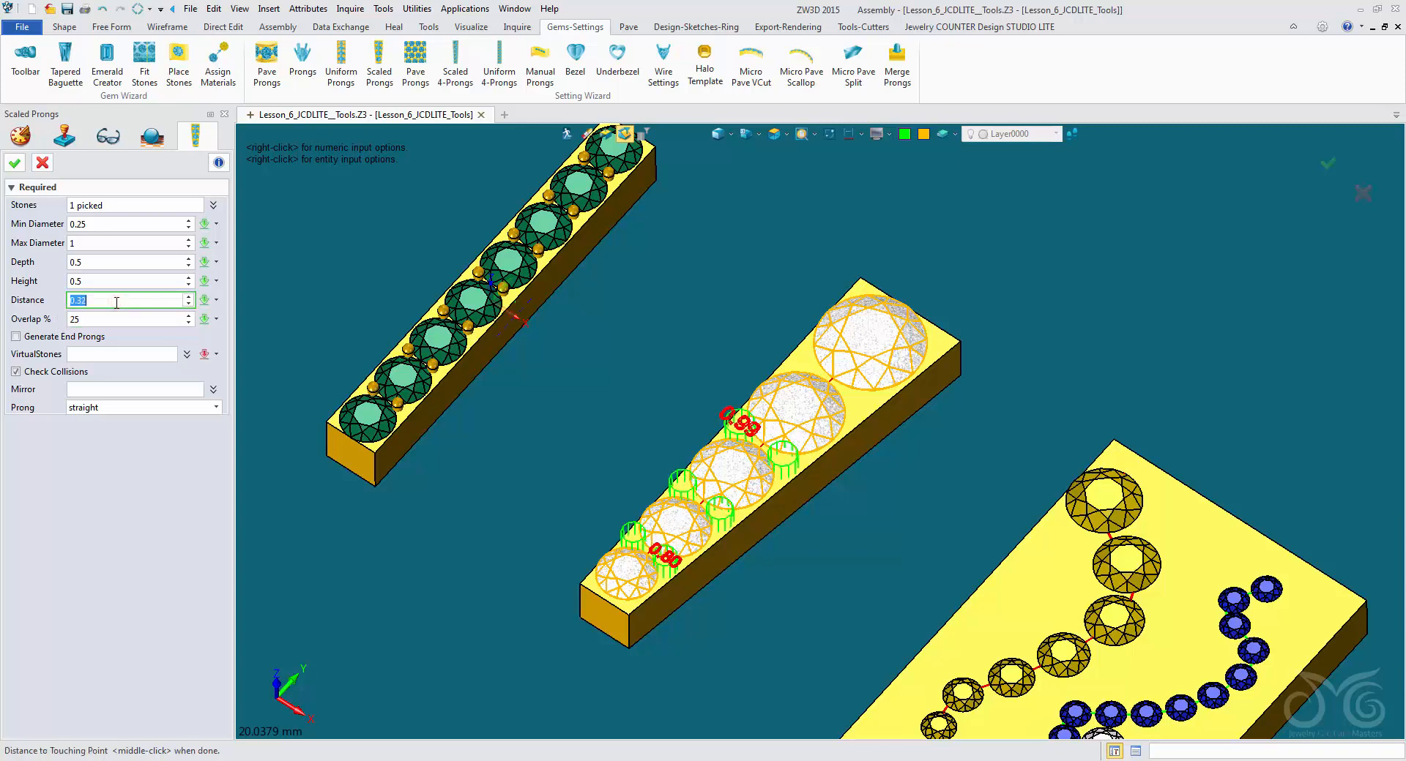
type("0.25")
key("Return")
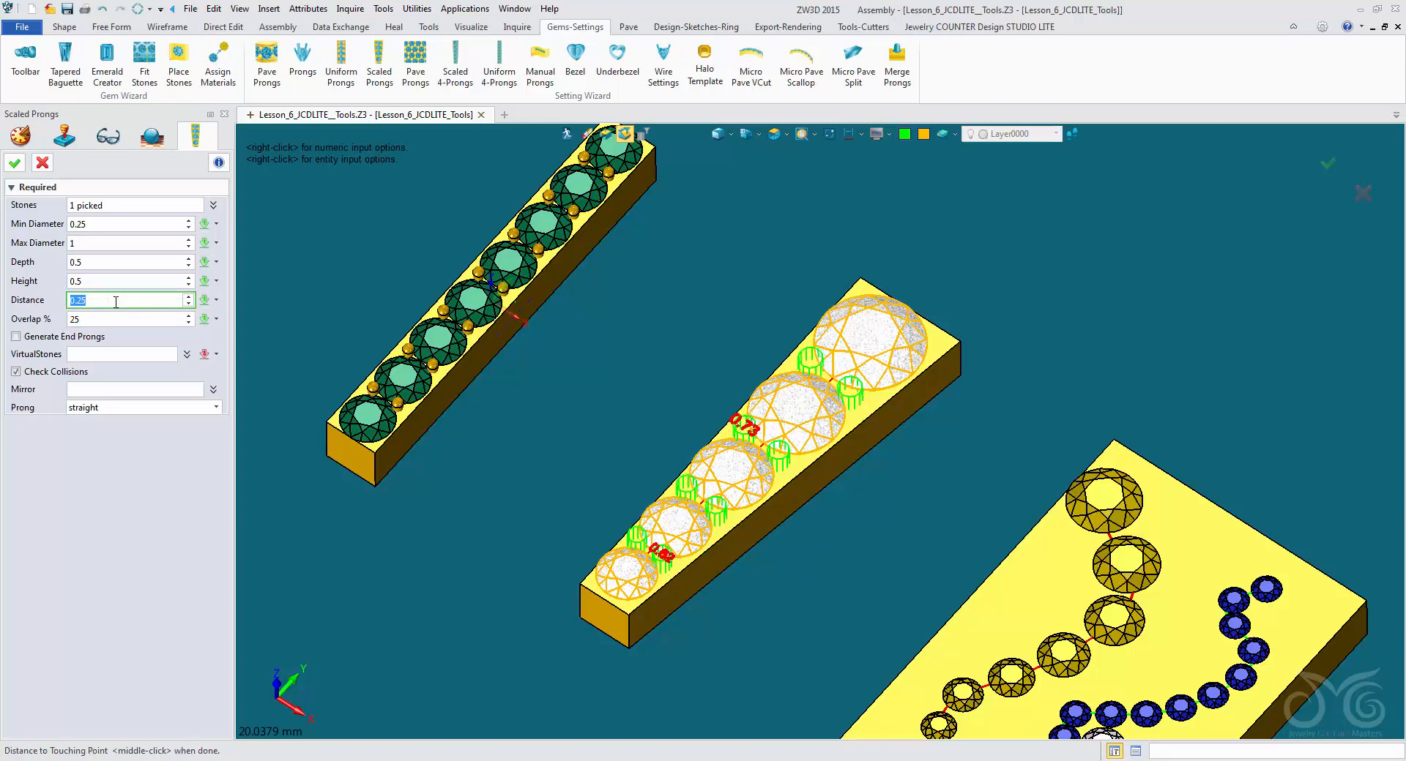
Create the scaled prongs between the white stones on the tapered block and leave the component editor without changes
right_click_drag(627, 357, 623, 407)
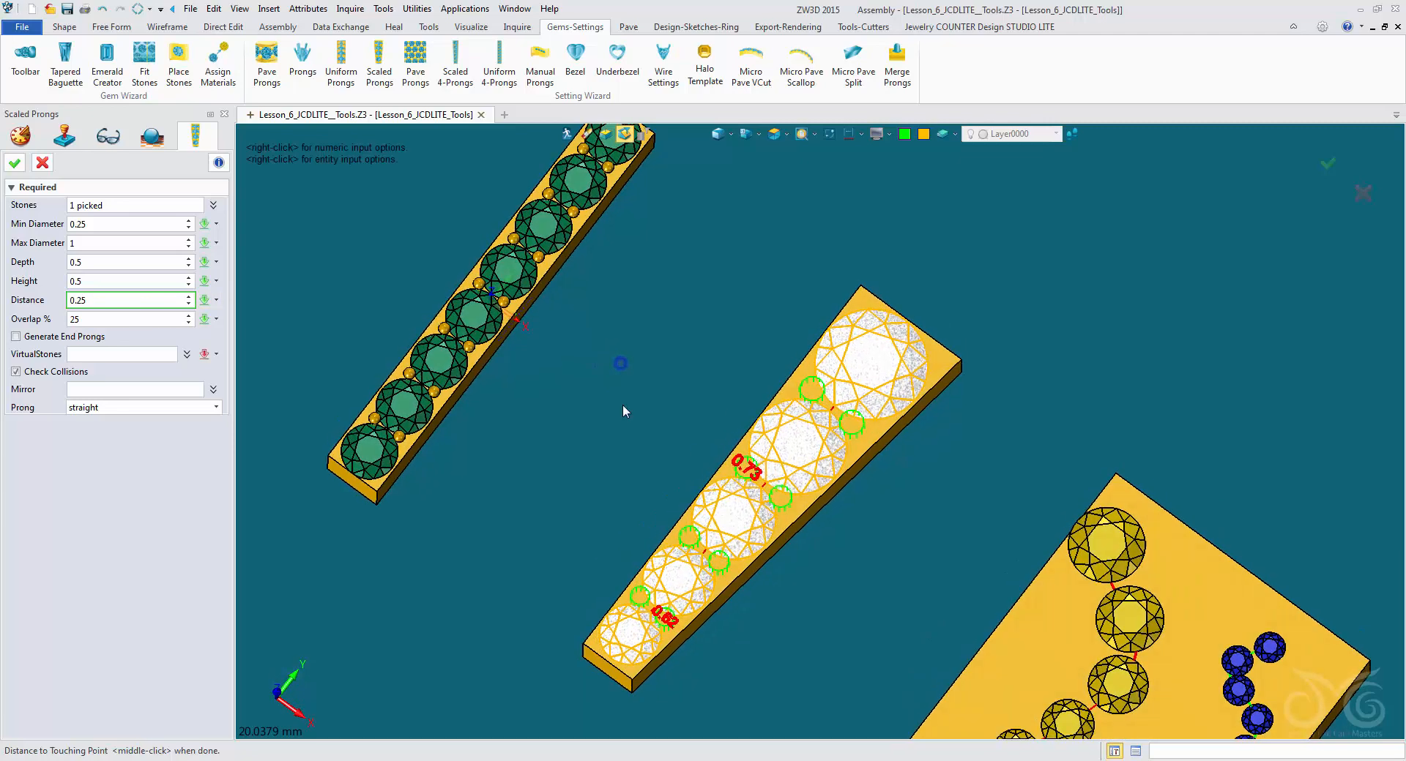
middle_click_drag(623, 407, 654, 326)
scroll(592, 356, "up", 2)
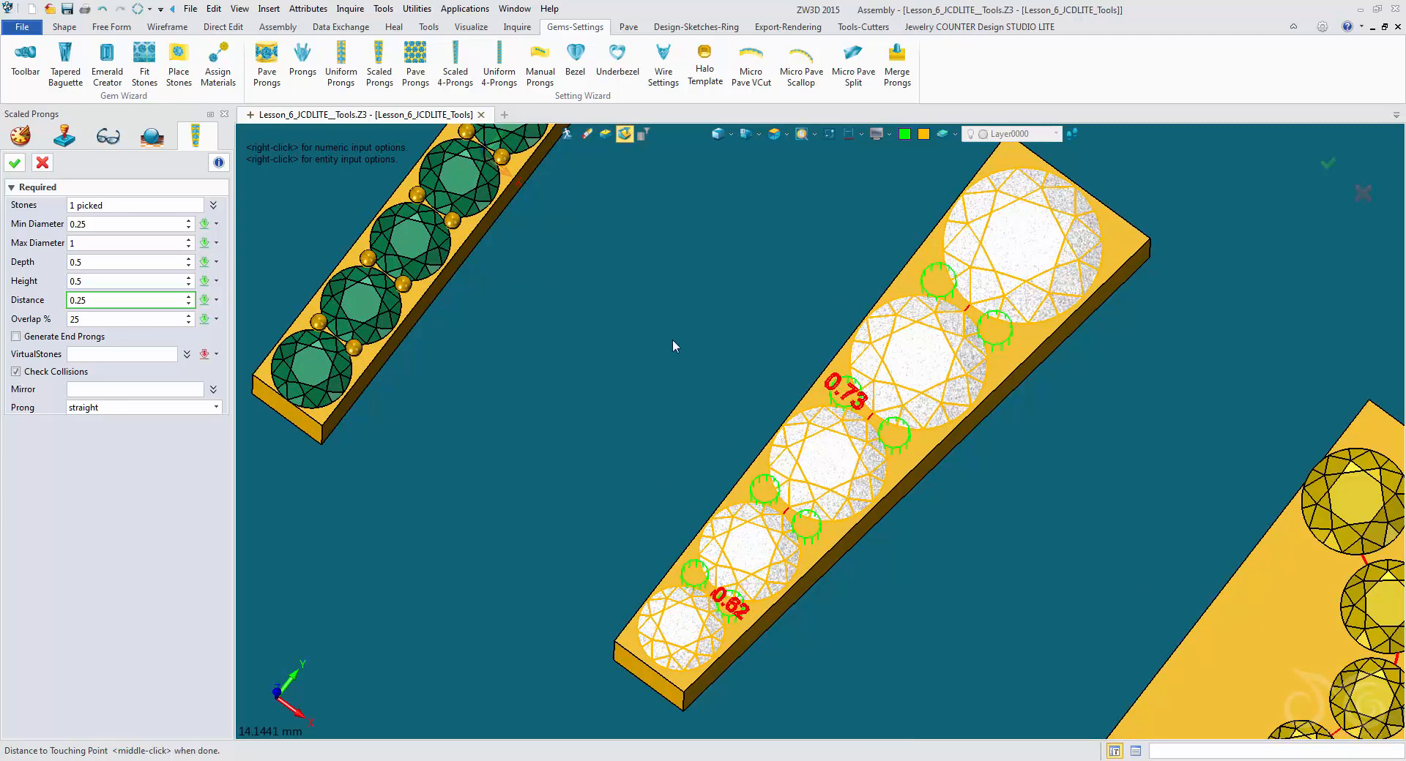
scroll(669, 327, "down", 2)
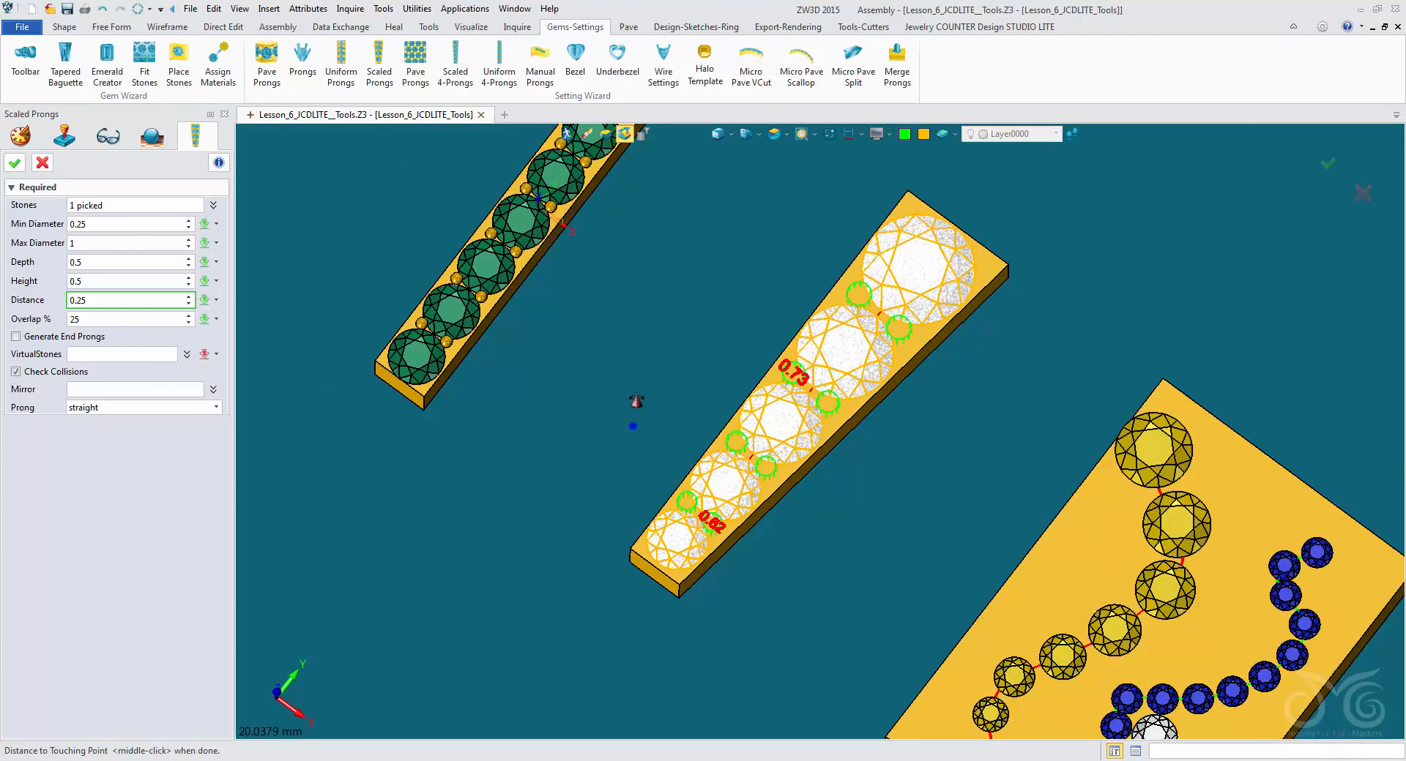
left_click(17, 165)
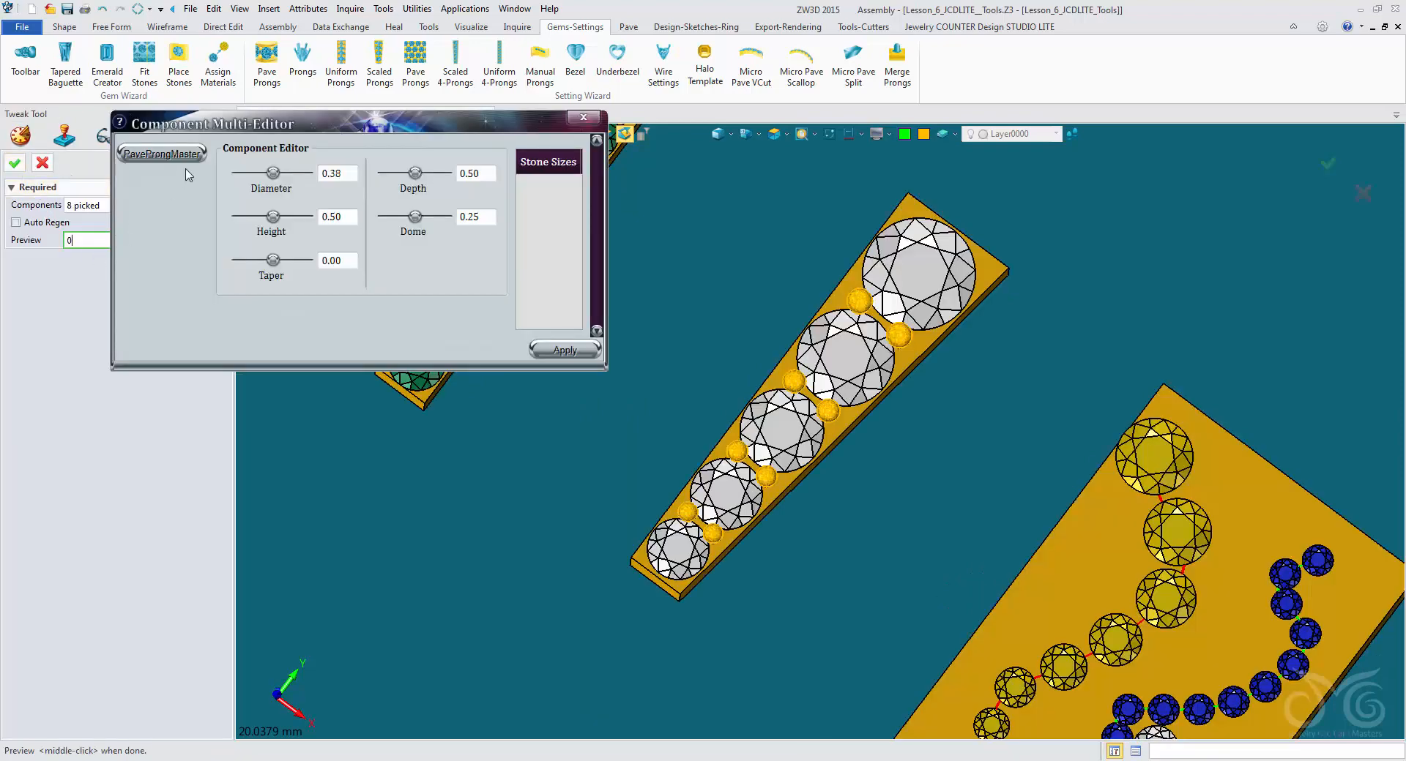
right_click_drag(471, 518, 464, 421)
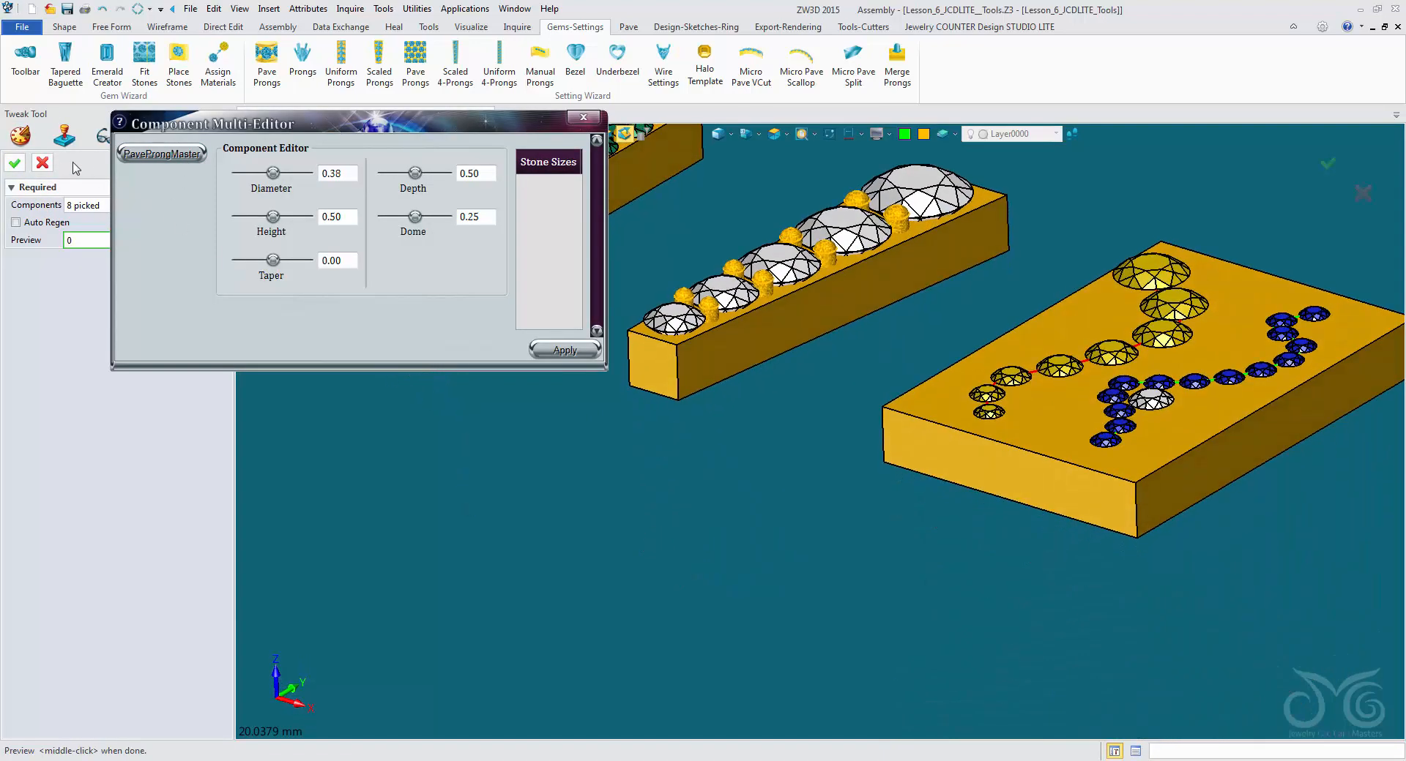
left_click(42, 163)
right_click_drag(568, 432, 553, 389)
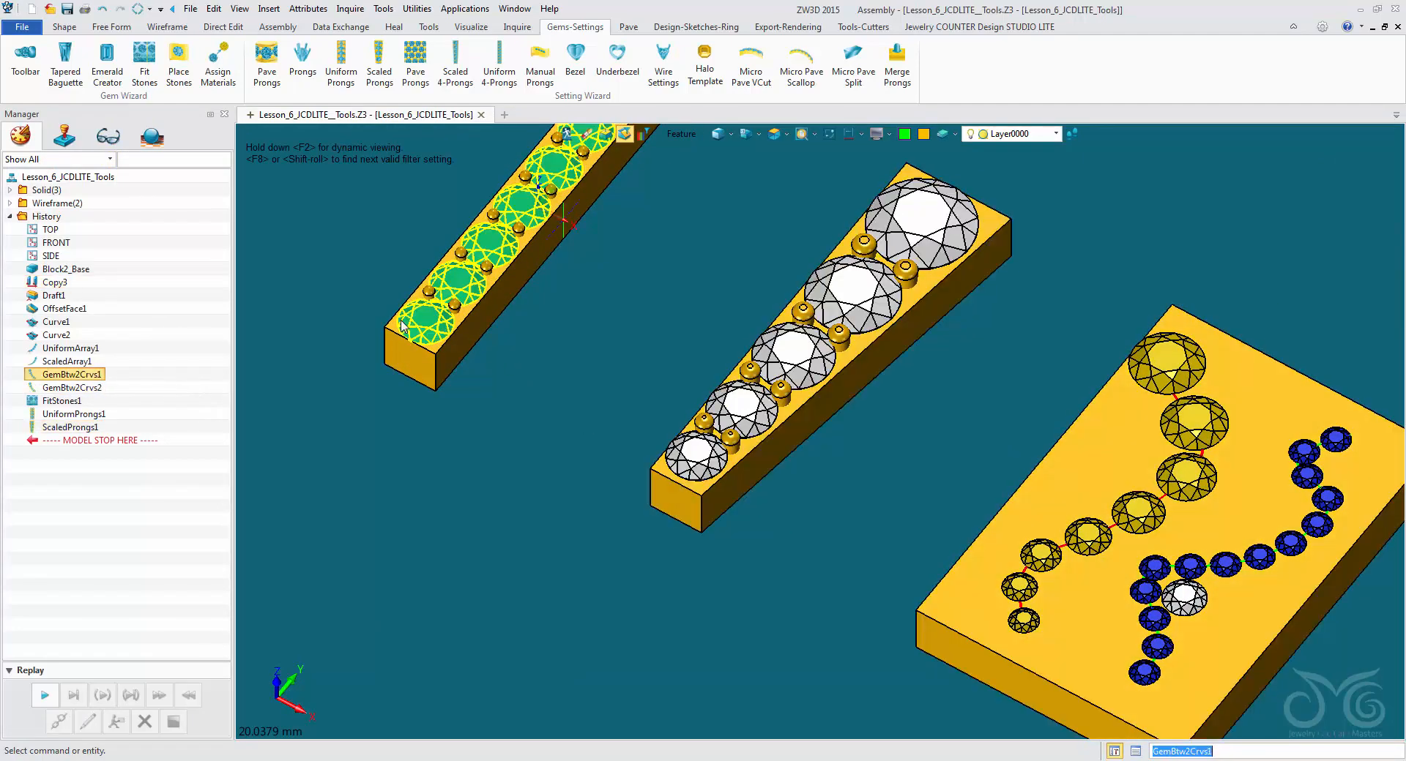
middle_click_drag(701, 292, 654, 405)
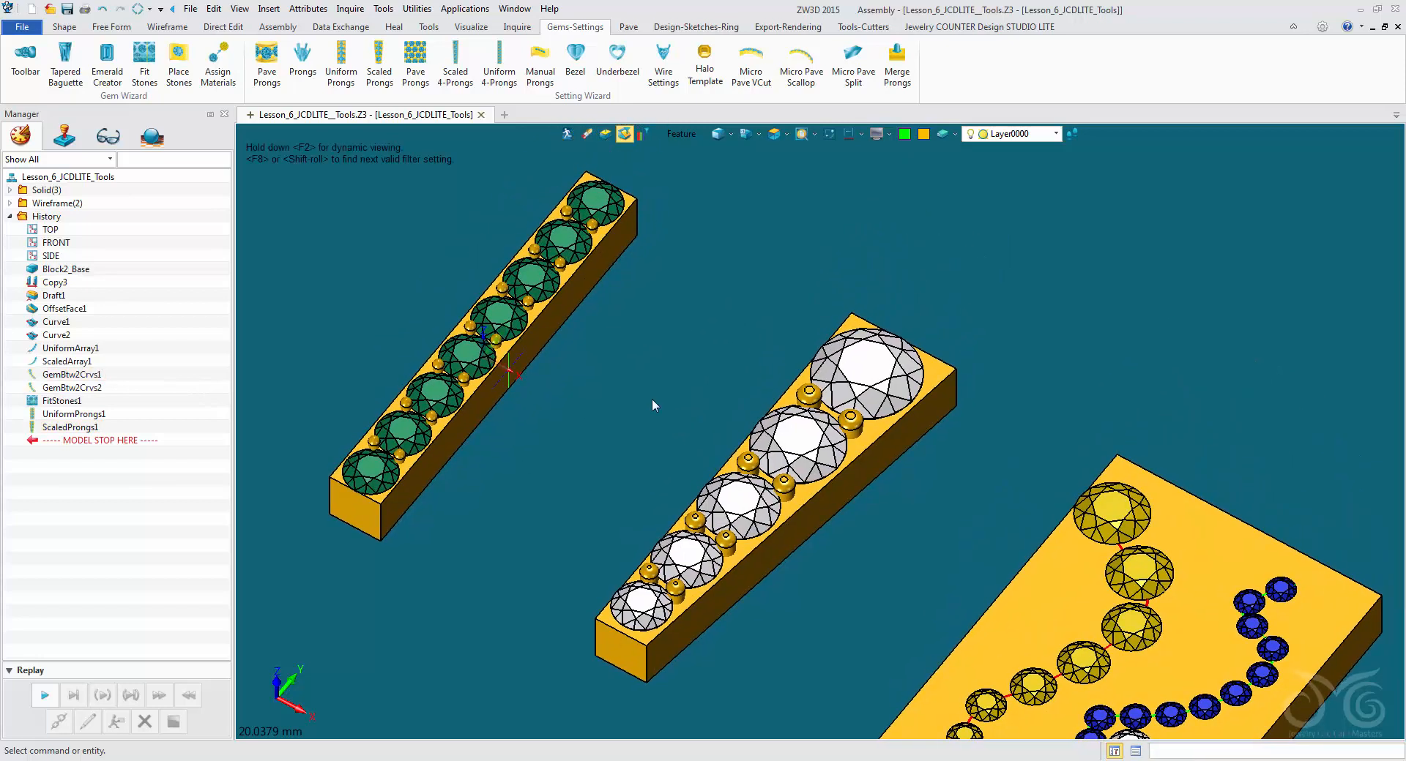
Create two 0.5-diameter straight manual prongs on either side of the smallest white stone at the tapered block's narrow end
left_click(539, 71)
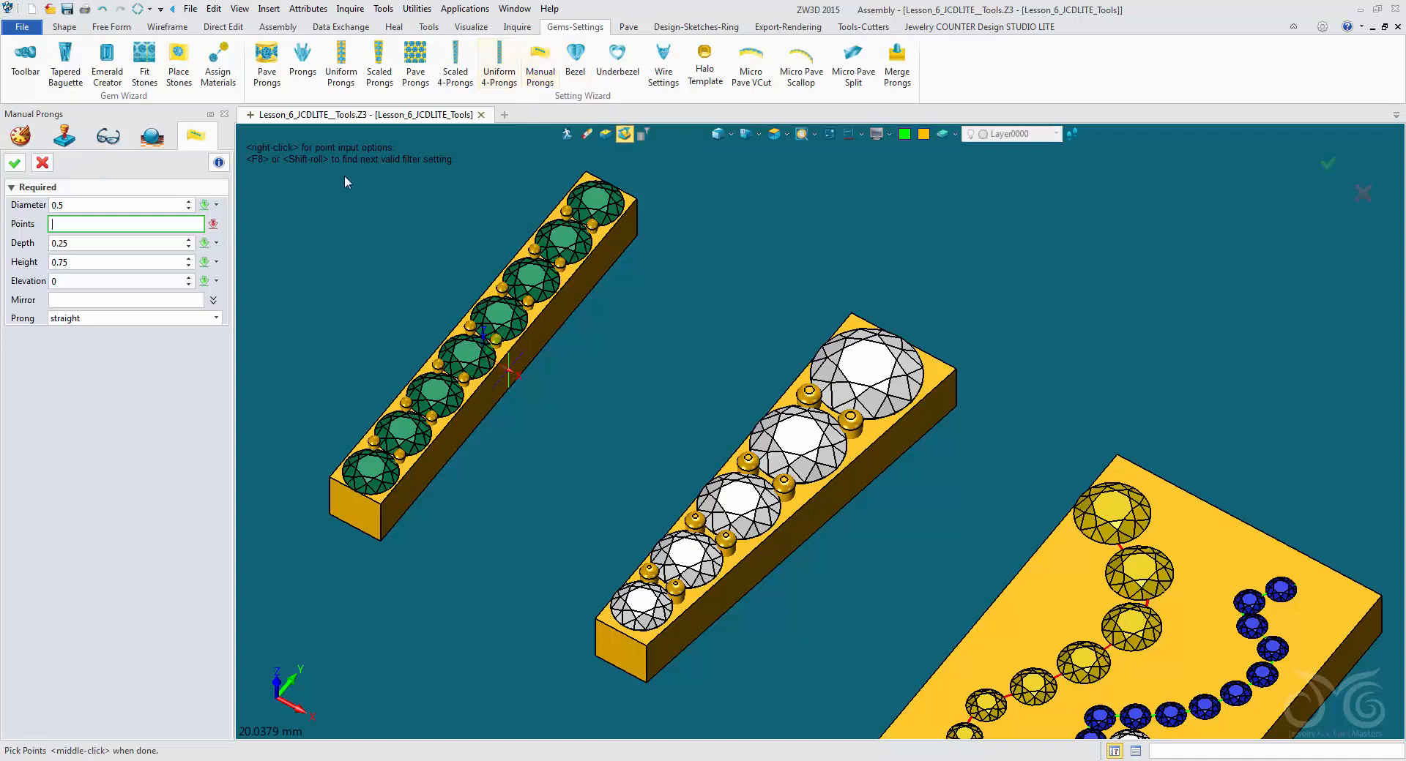
left_click(854, 315)
scroll(609, 622, "up", 3)
left_click(605, 608)
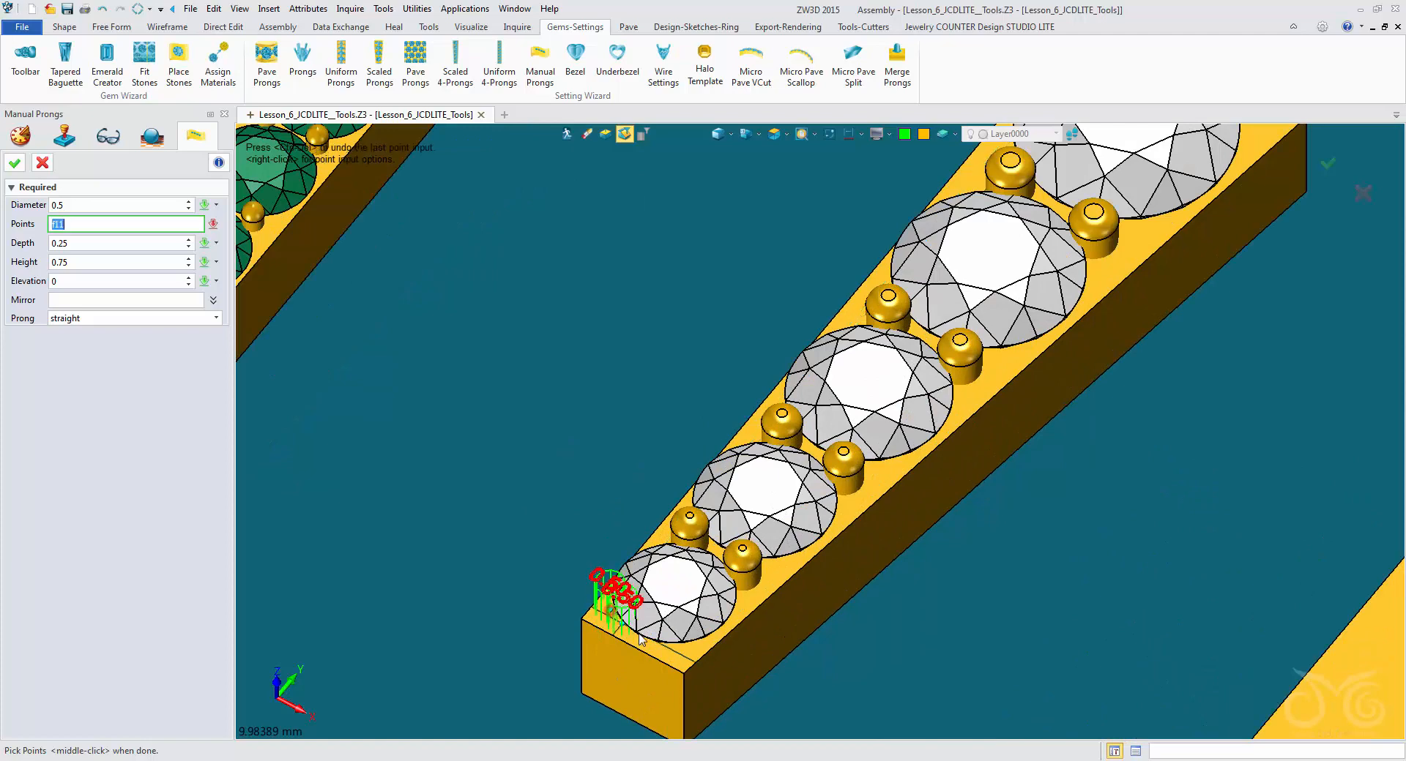
left_click(678, 654)
scroll(472, 538, "down", 3)
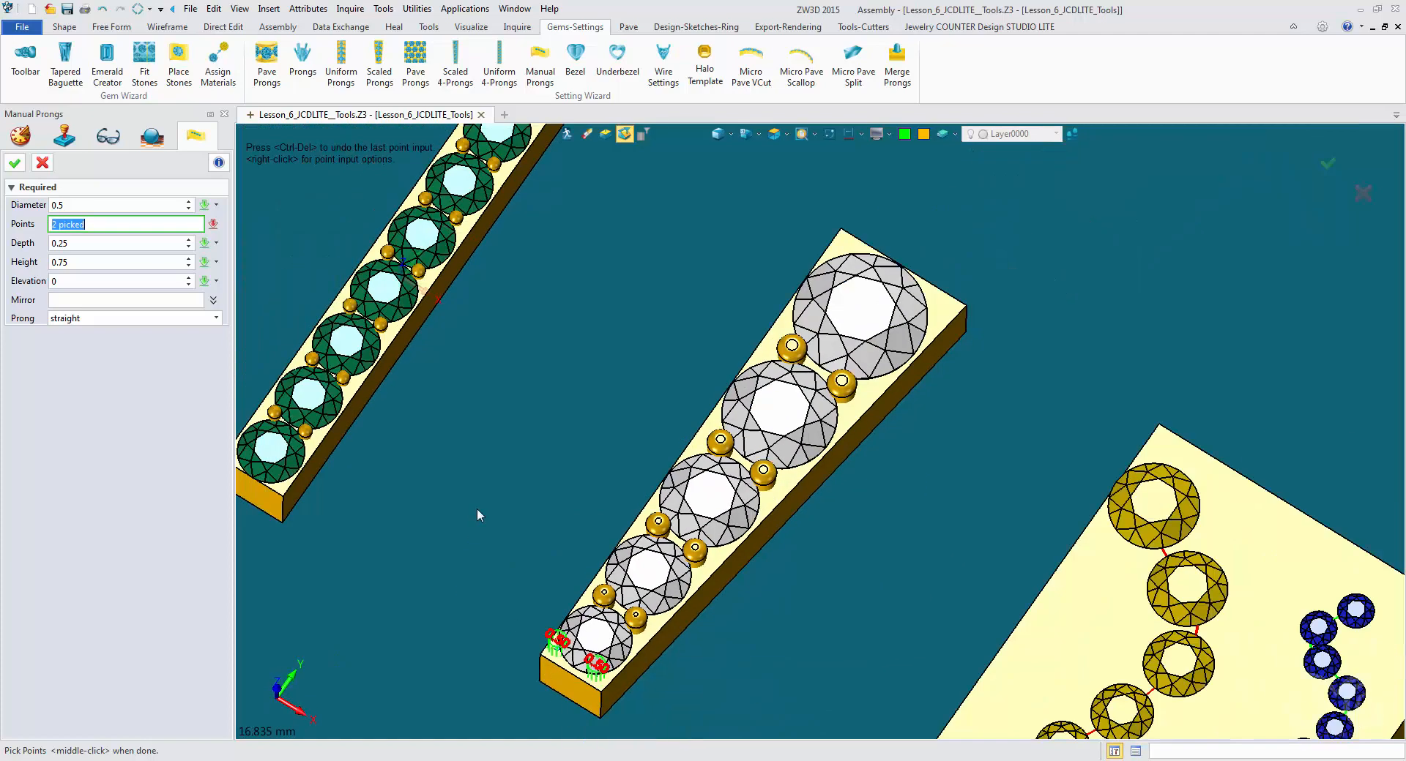
left_click(18, 163)
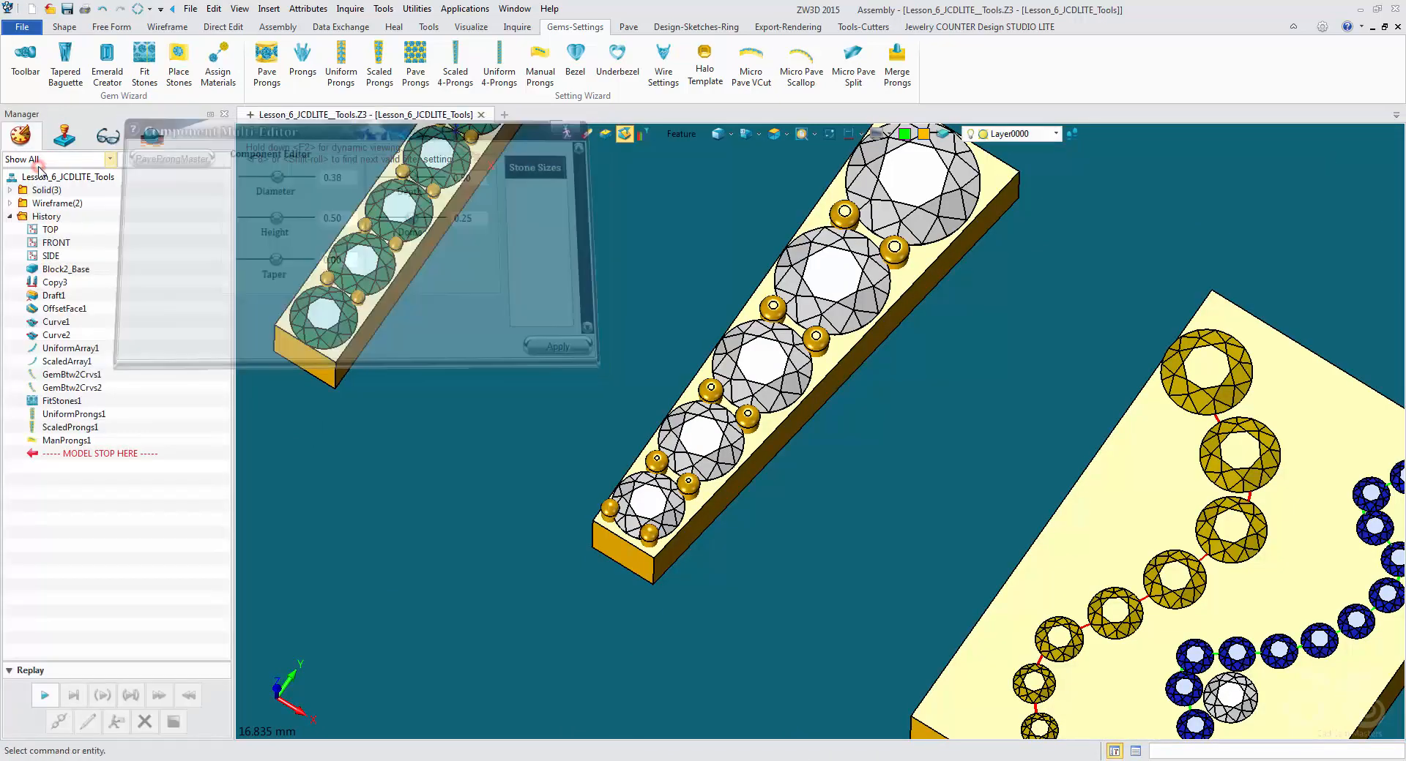
middle_click_drag(614, 252, 527, 423)
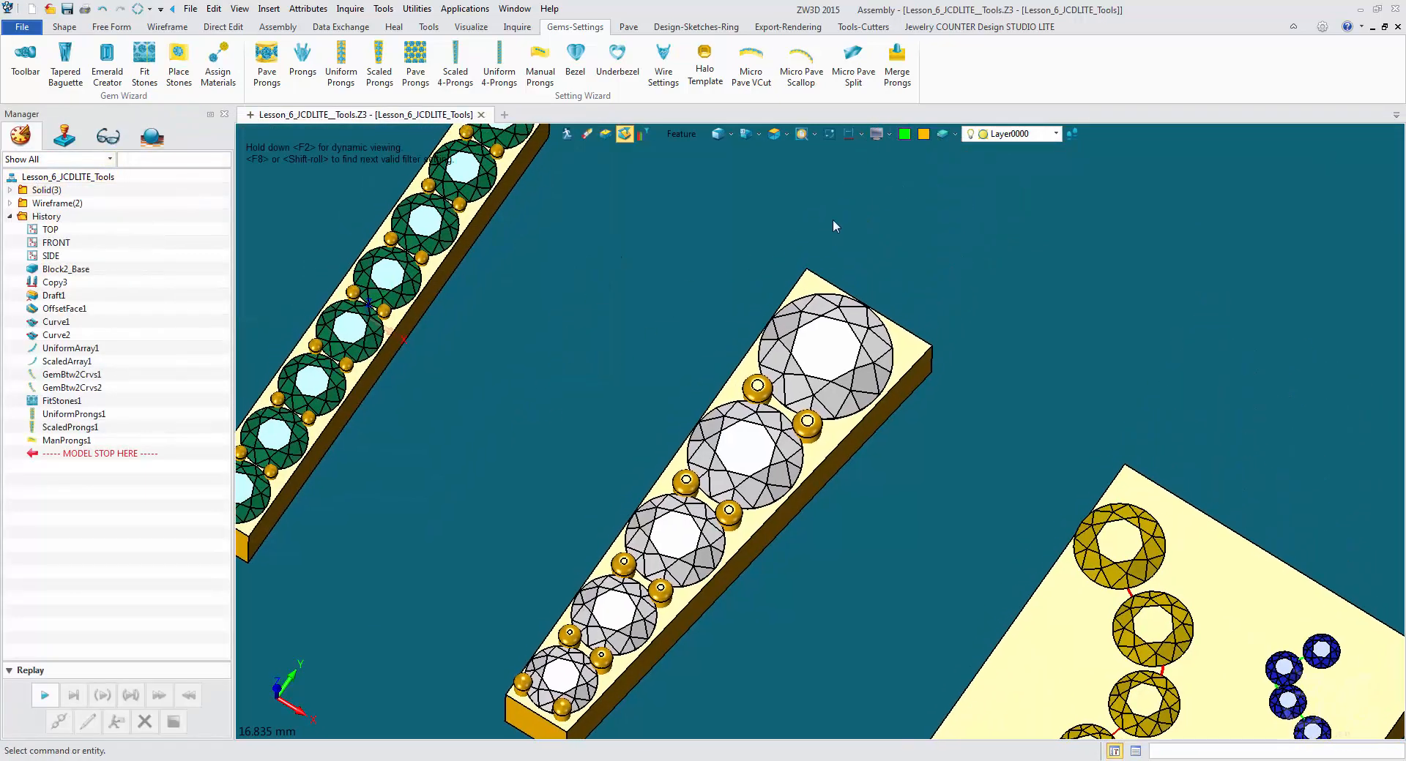
Replicate a prong beside the largest white stone to the two corners at the wide end of the tapered block
left_click(866, 29)
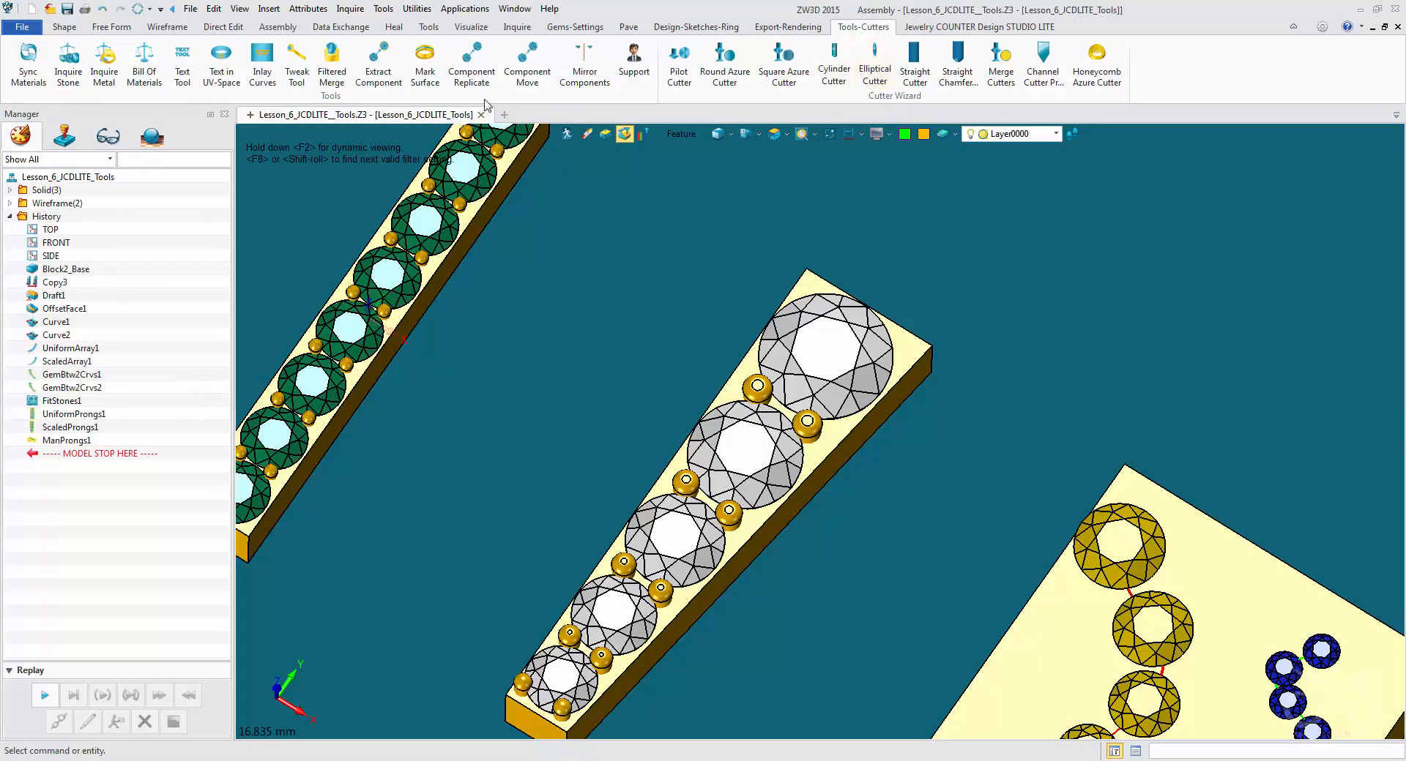
left_click(474, 64)
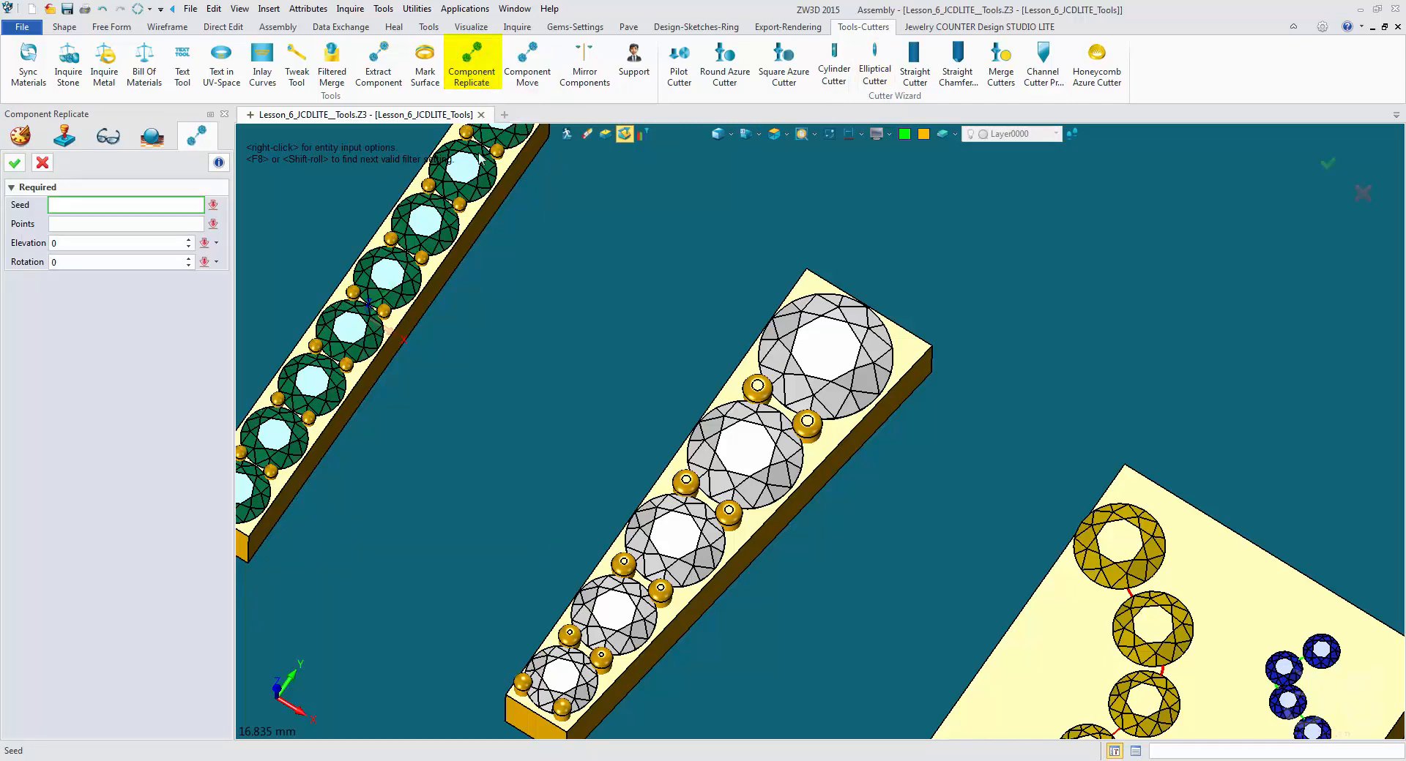
left_click(758, 390)
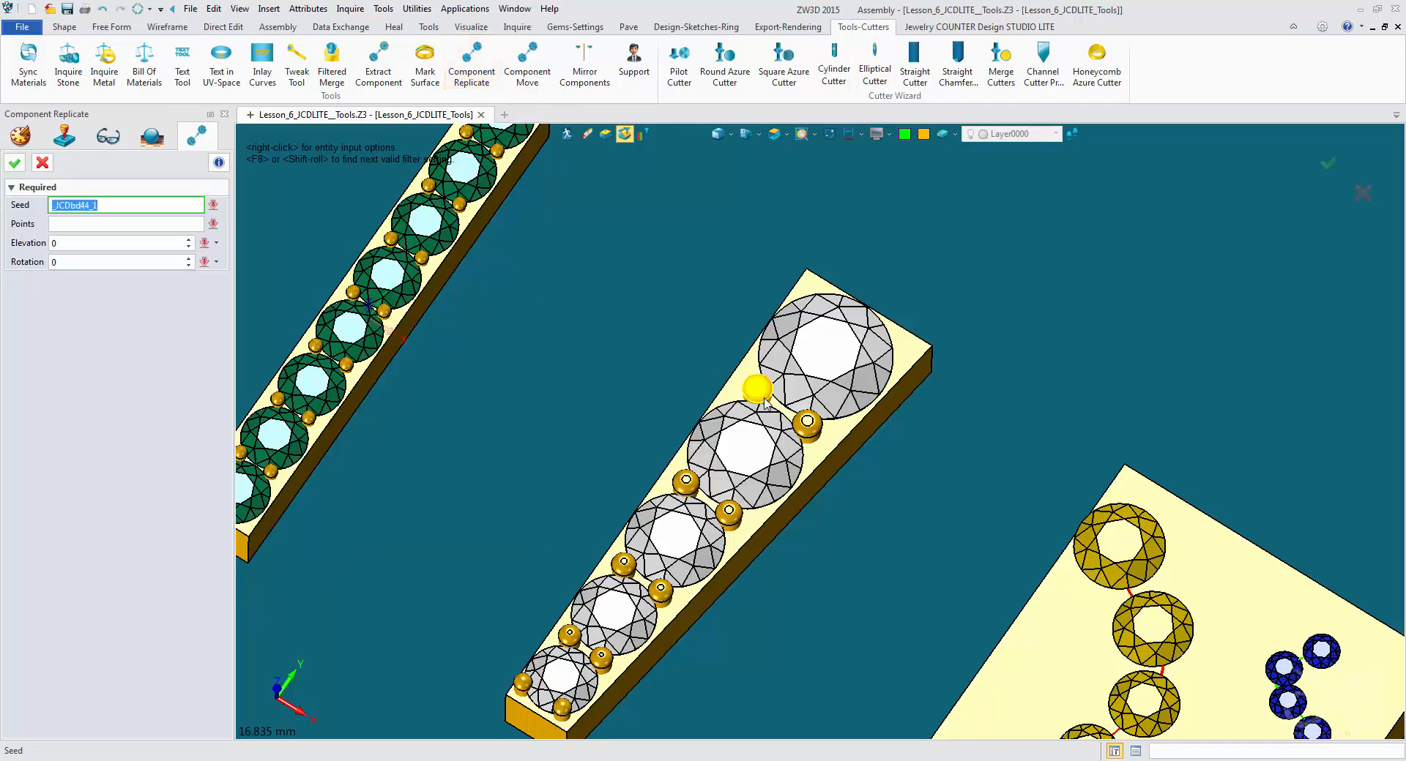
left_click(764, 396)
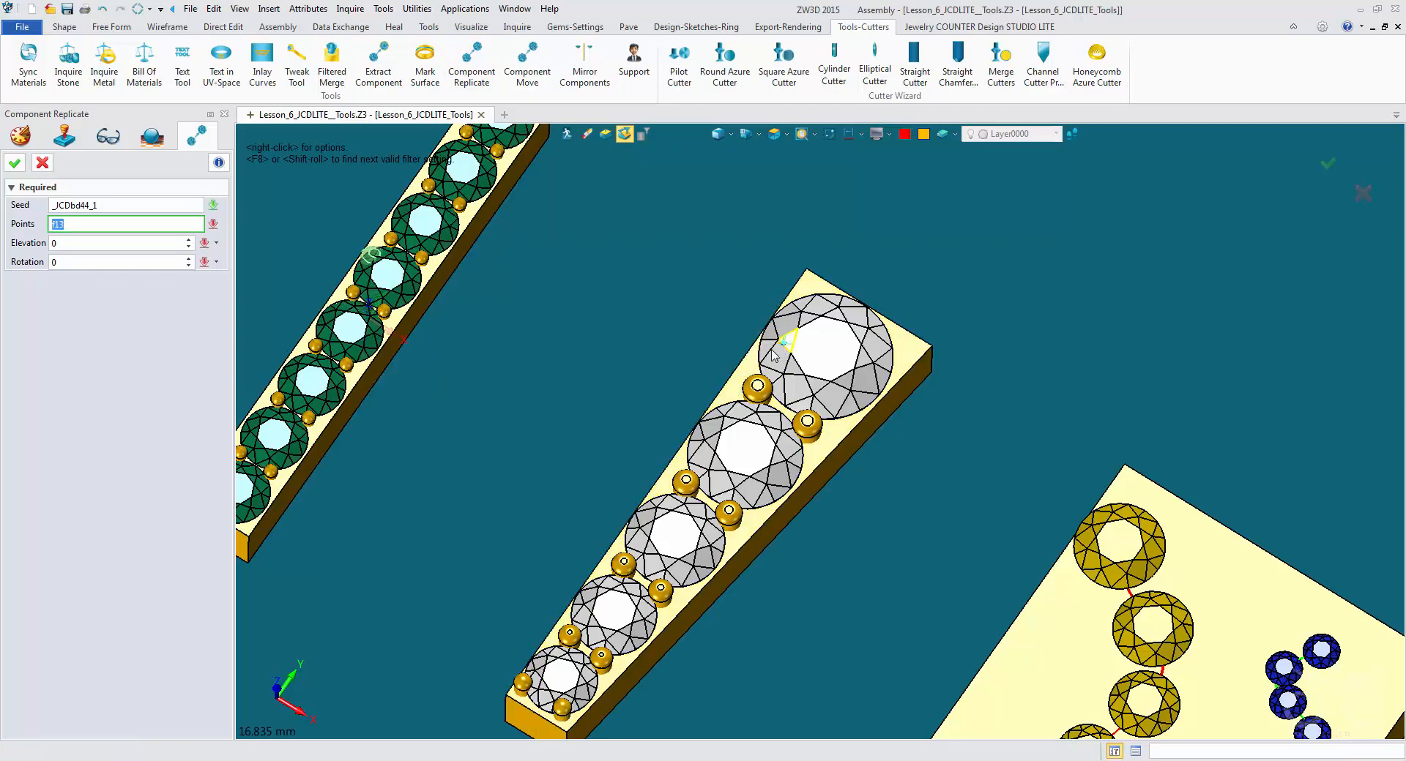
scroll(811, 319, "up", 4)
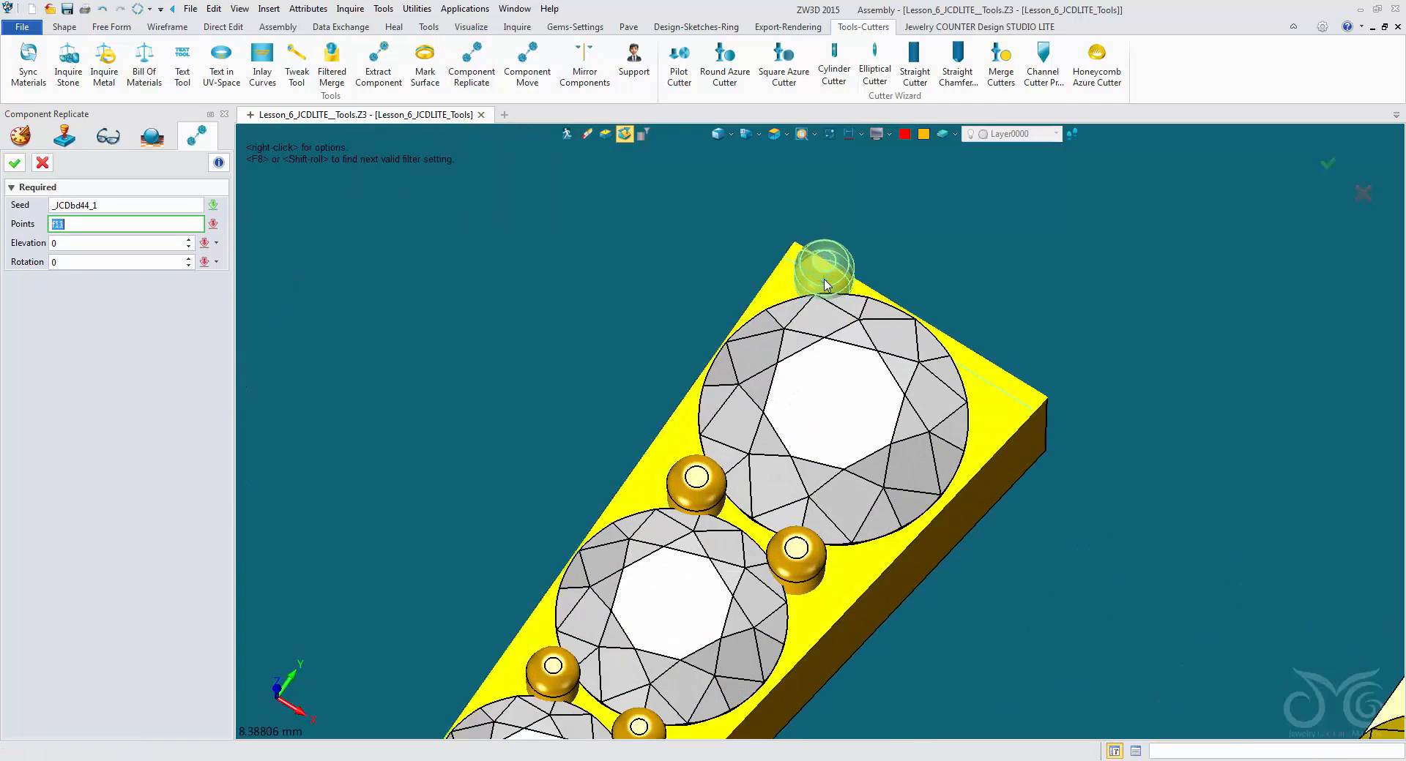
left_click(816, 287)
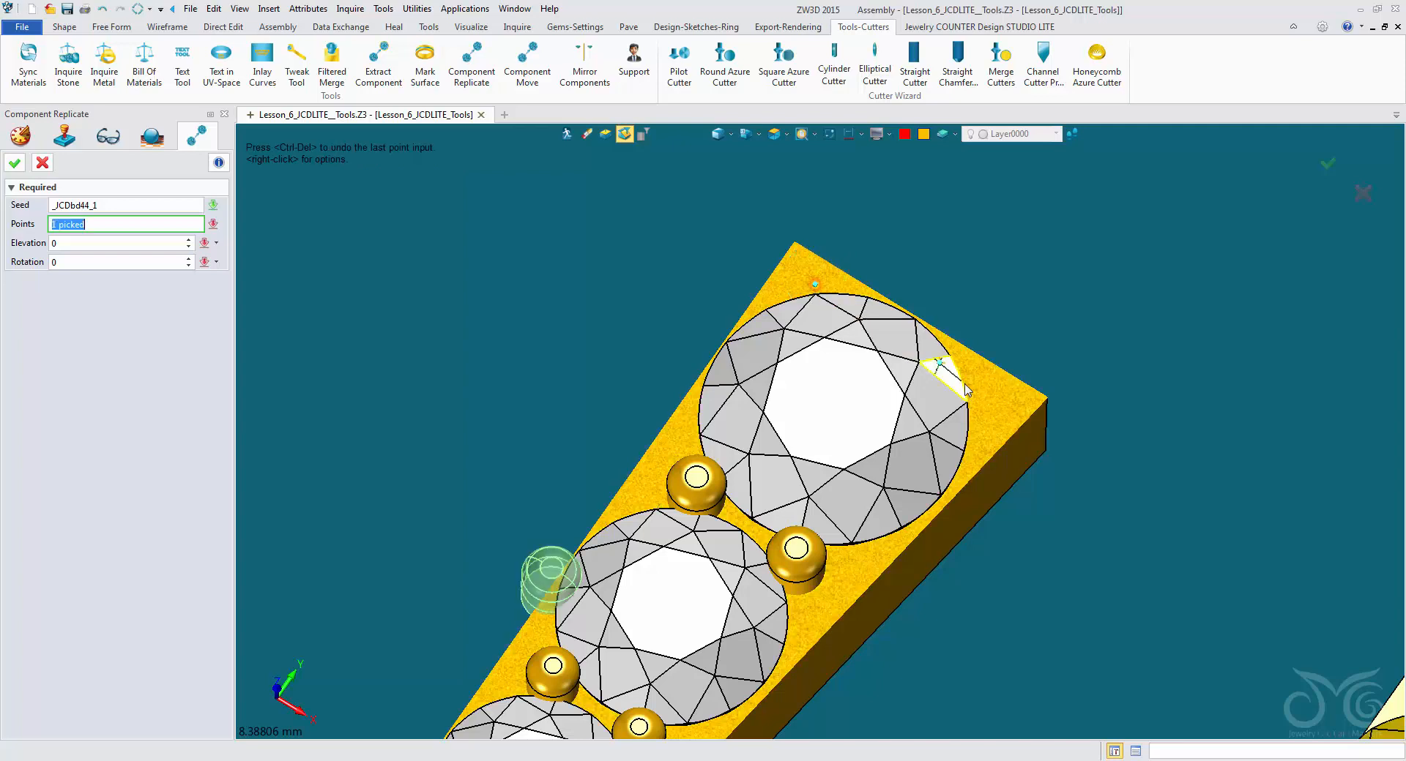
left_click(993, 408)
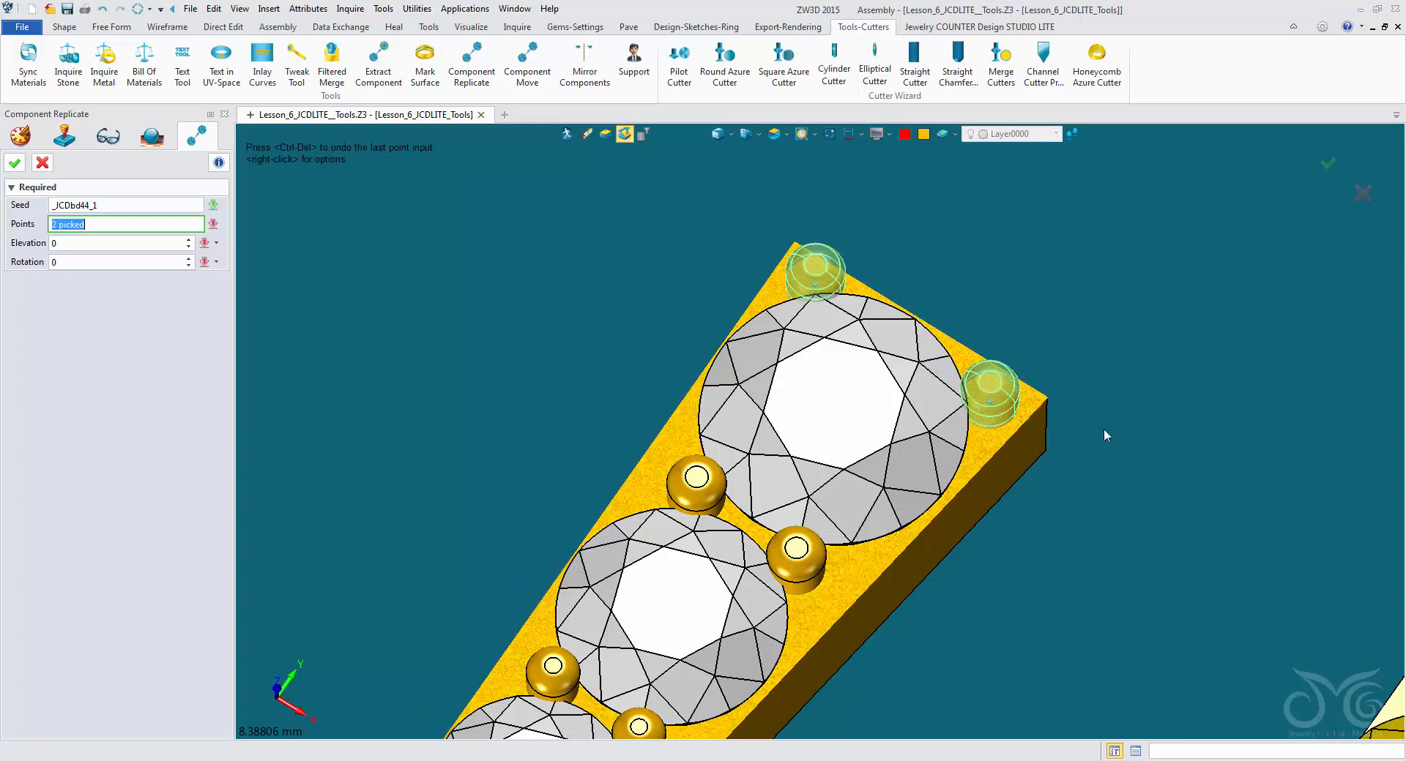
scroll(977, 251, "down", 3)
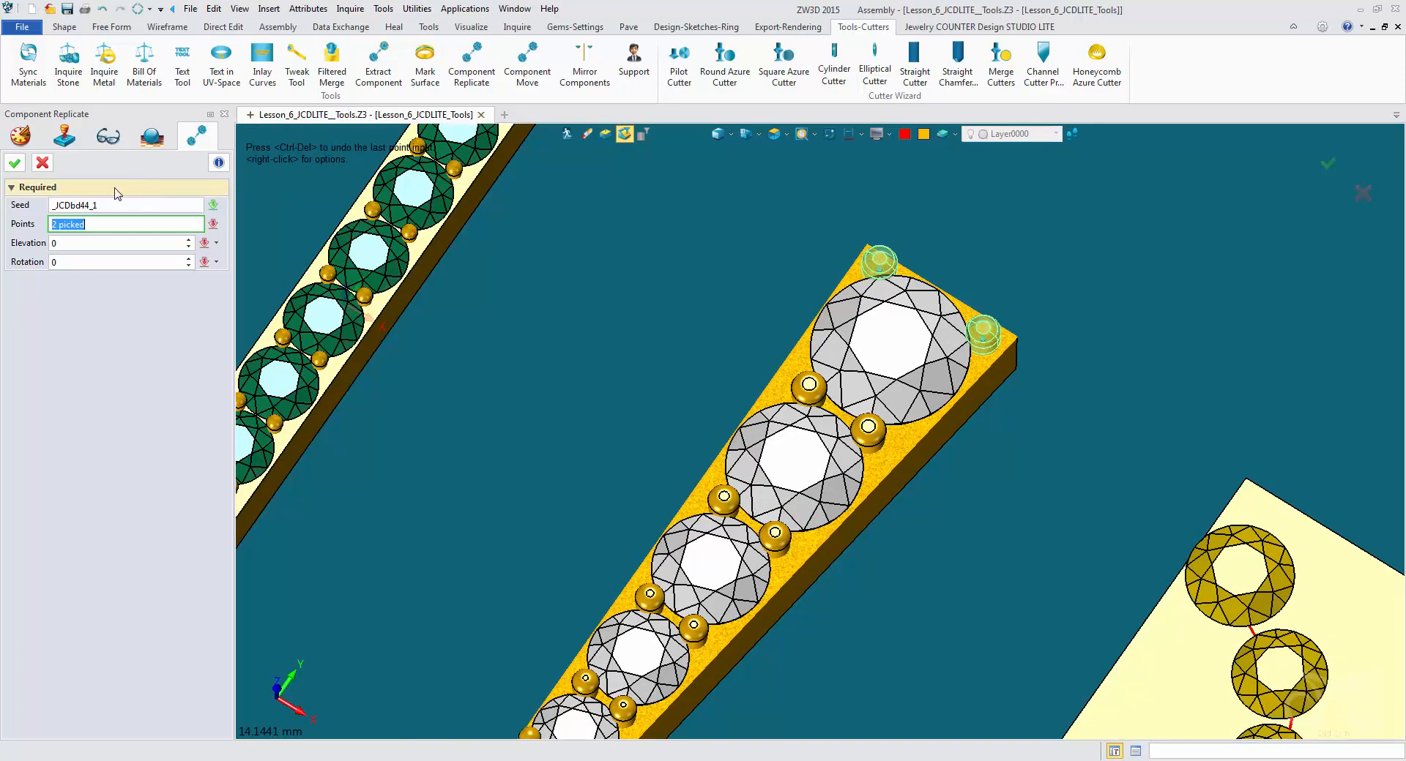
left_click(14, 164)
scroll(515, 388, "down", 2)
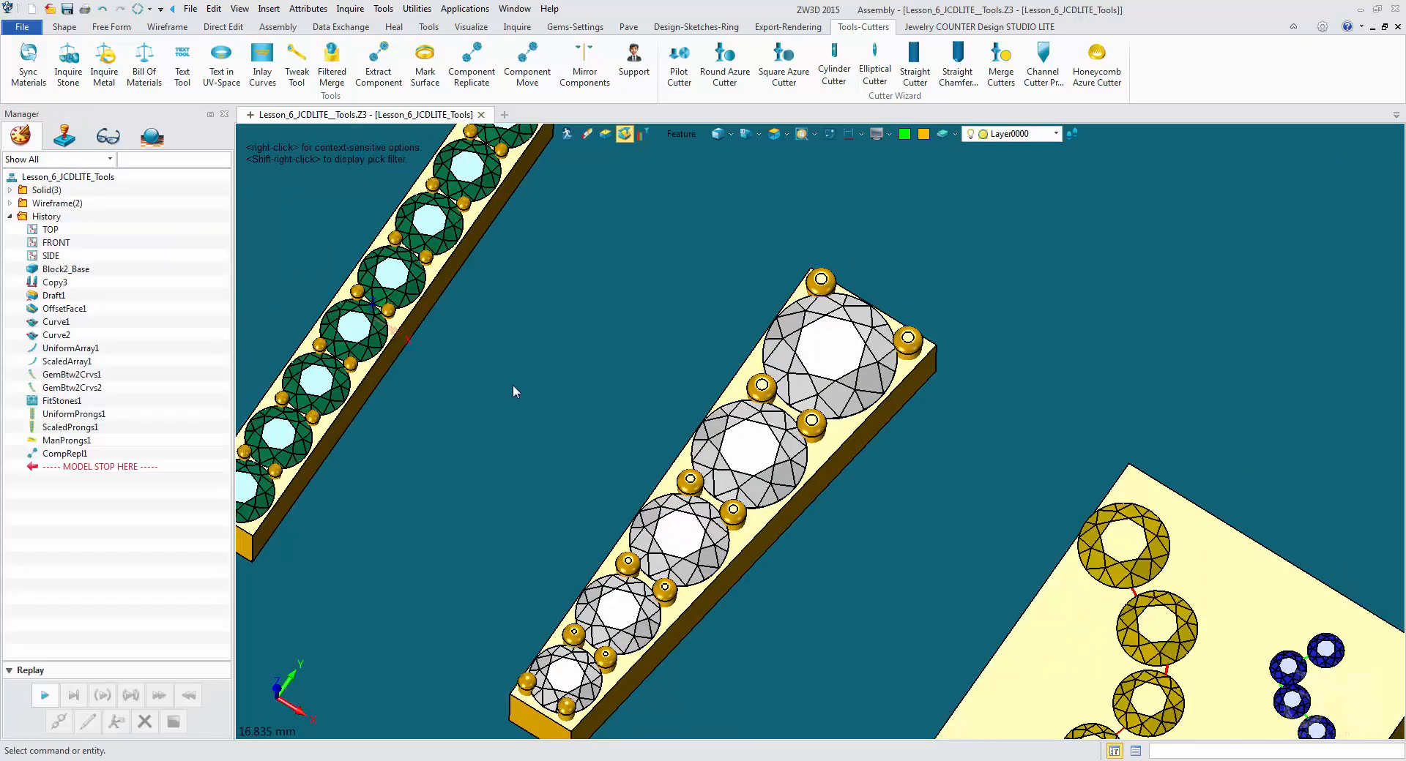
Start Component Replicate with a prong beside the nearest green stone as the seed and place copies at the two near-end corners
right_click_drag(522, 388, 675, 455)
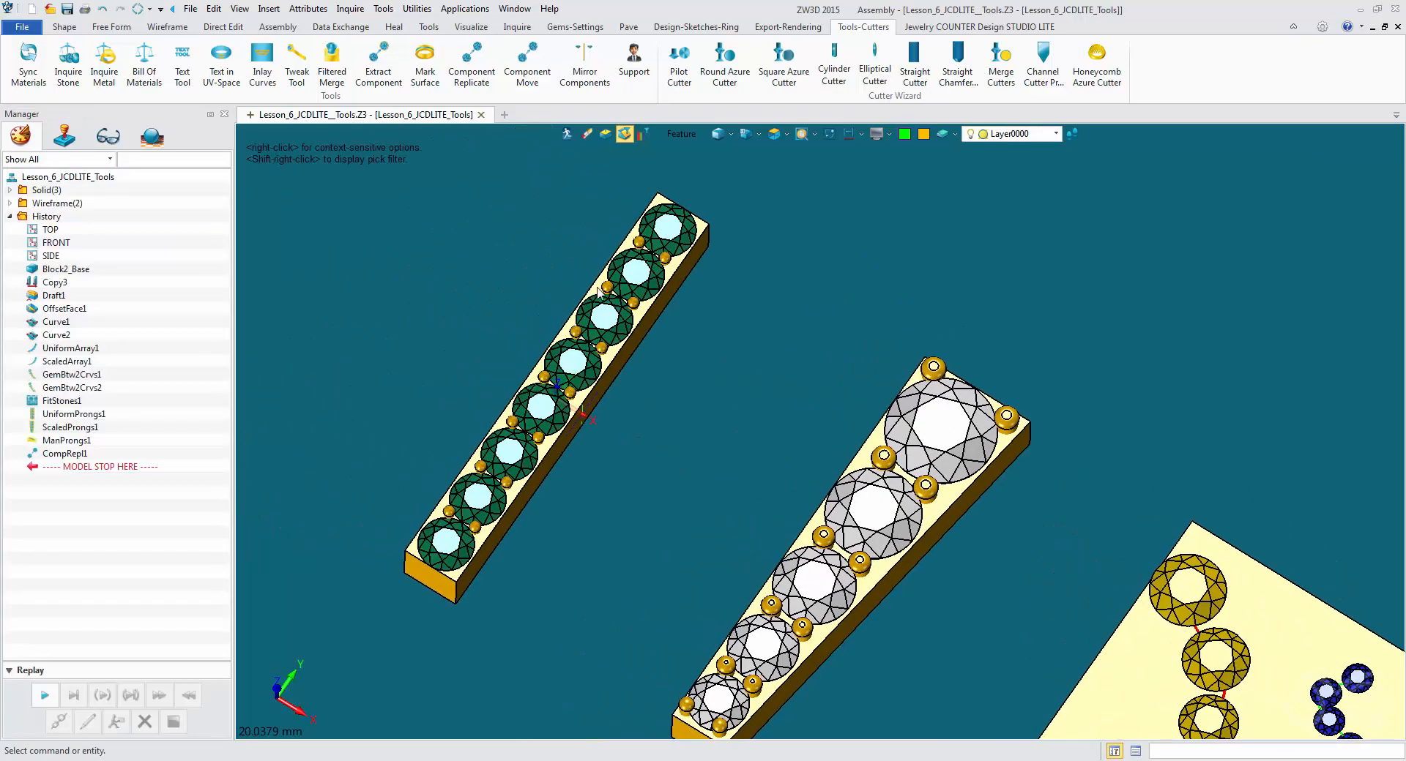
left_click(460, 80)
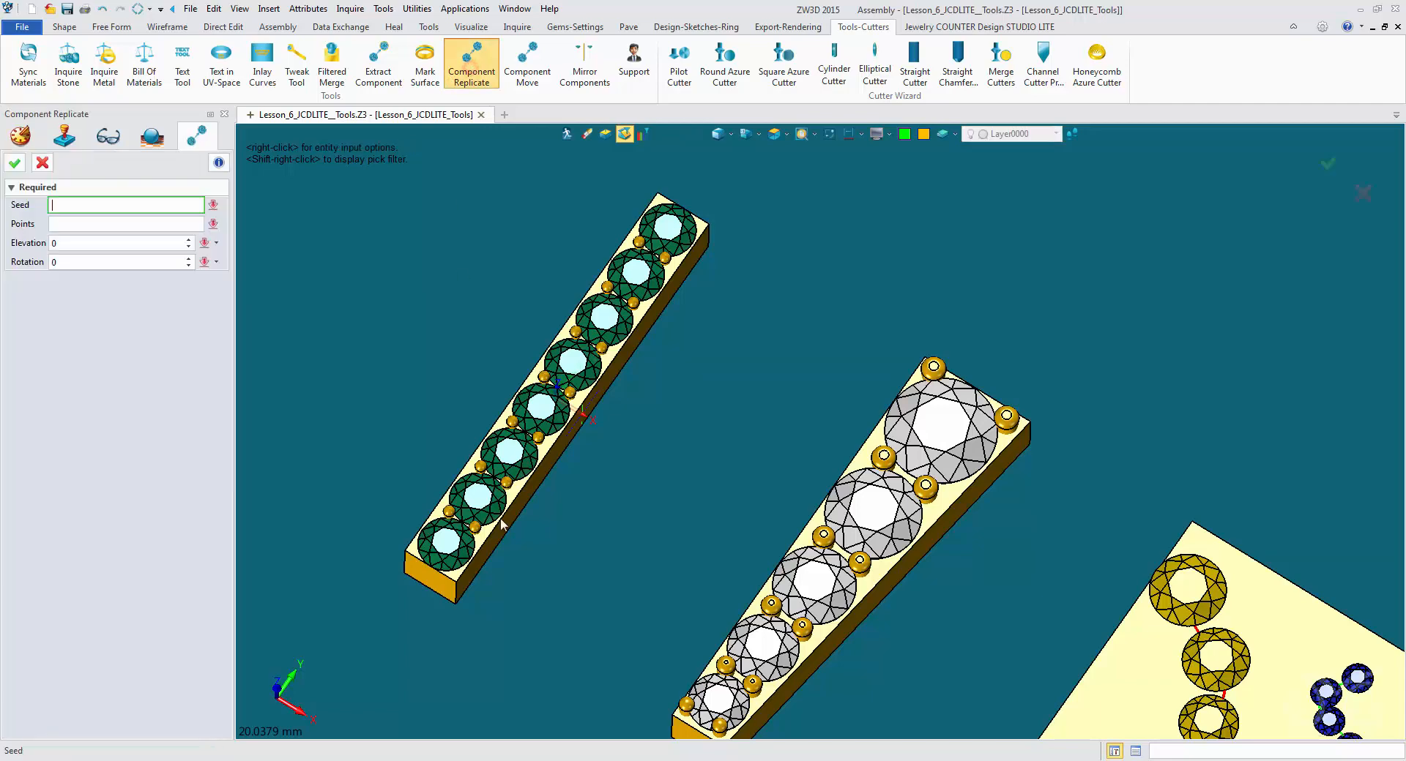
scroll(471, 563, "up", 5)
left_click(386, 395)
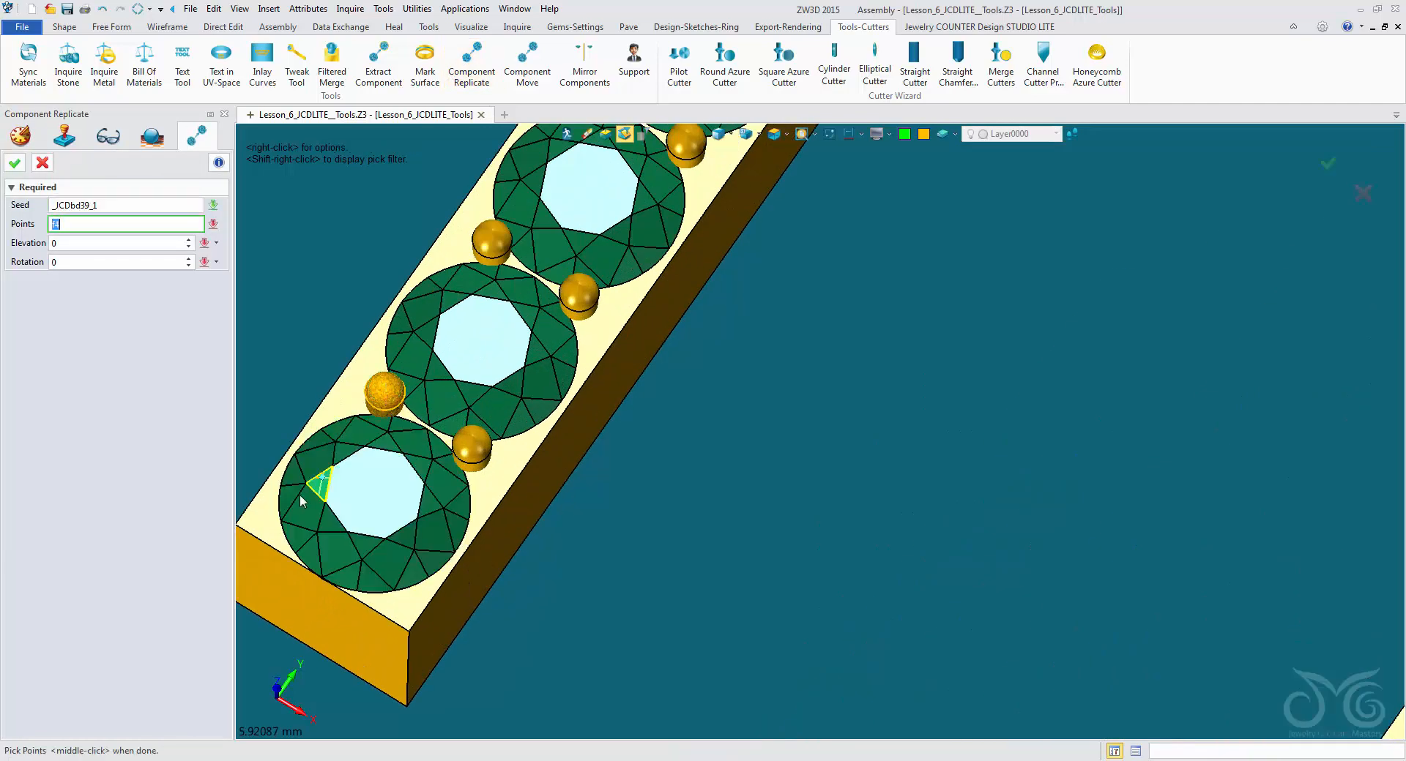
left_click(278, 531)
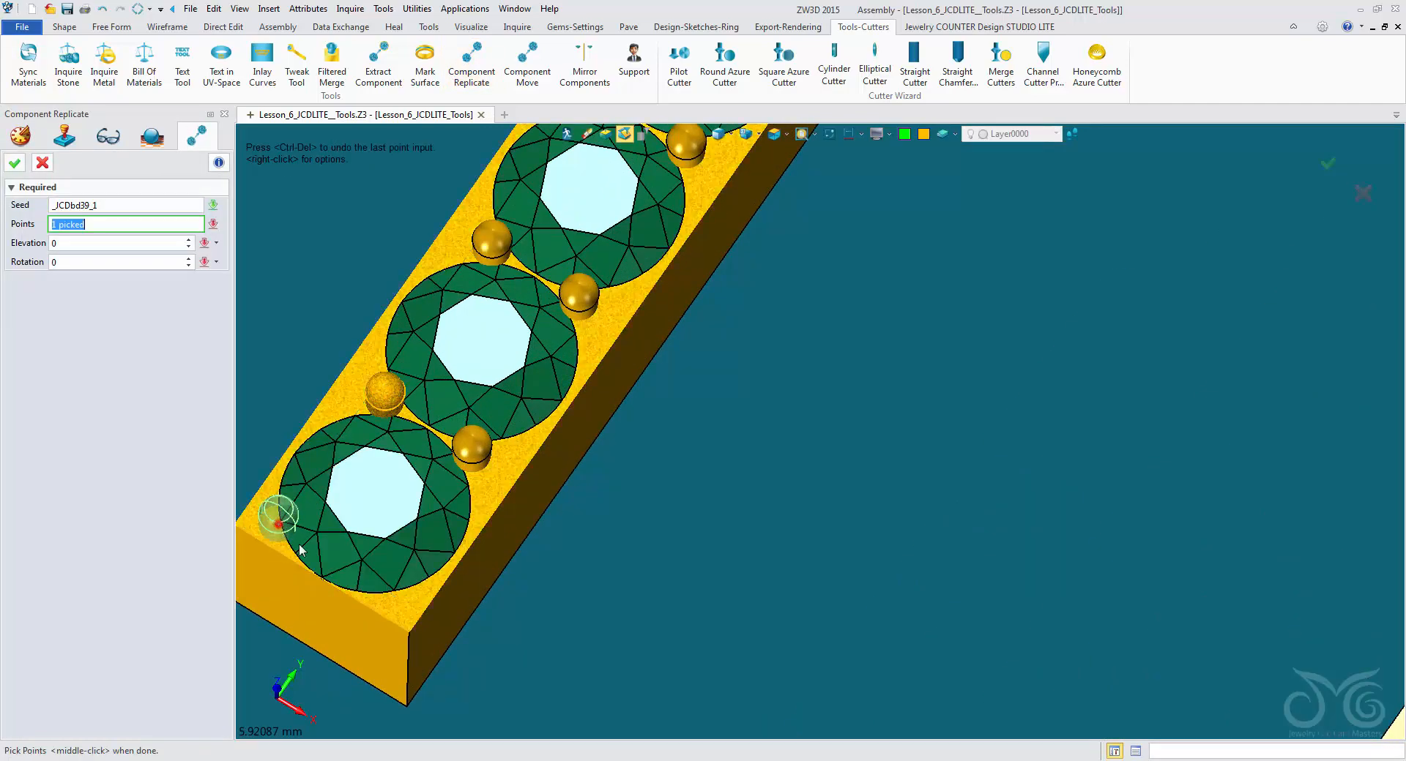
left_click(400, 598)
Place two more prong copies at the far-end corners of the green stone block and create the replicated prongs
middle_click_drag(736, 314, 611, 709)
middle_click_drag(1012, 258, 731, 581)
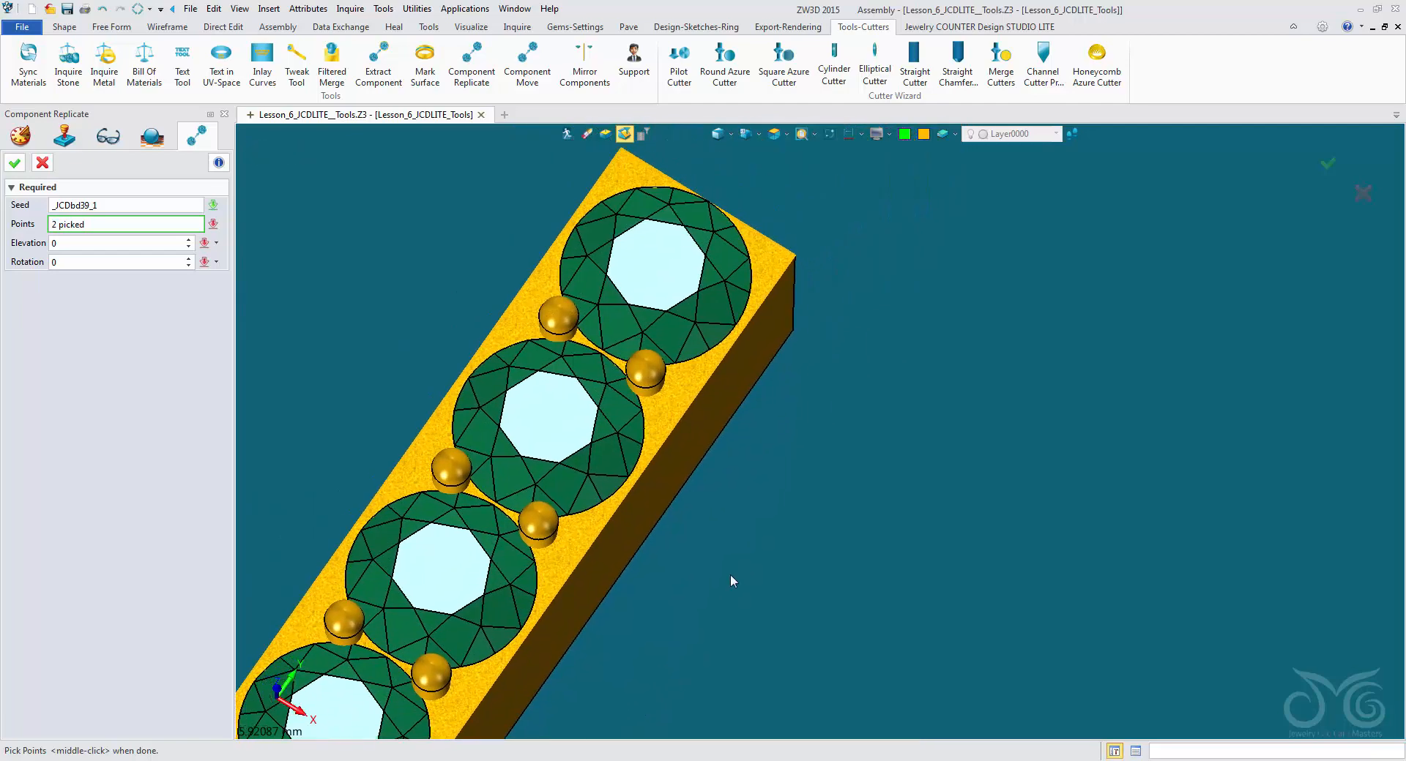
left_click(758, 257)
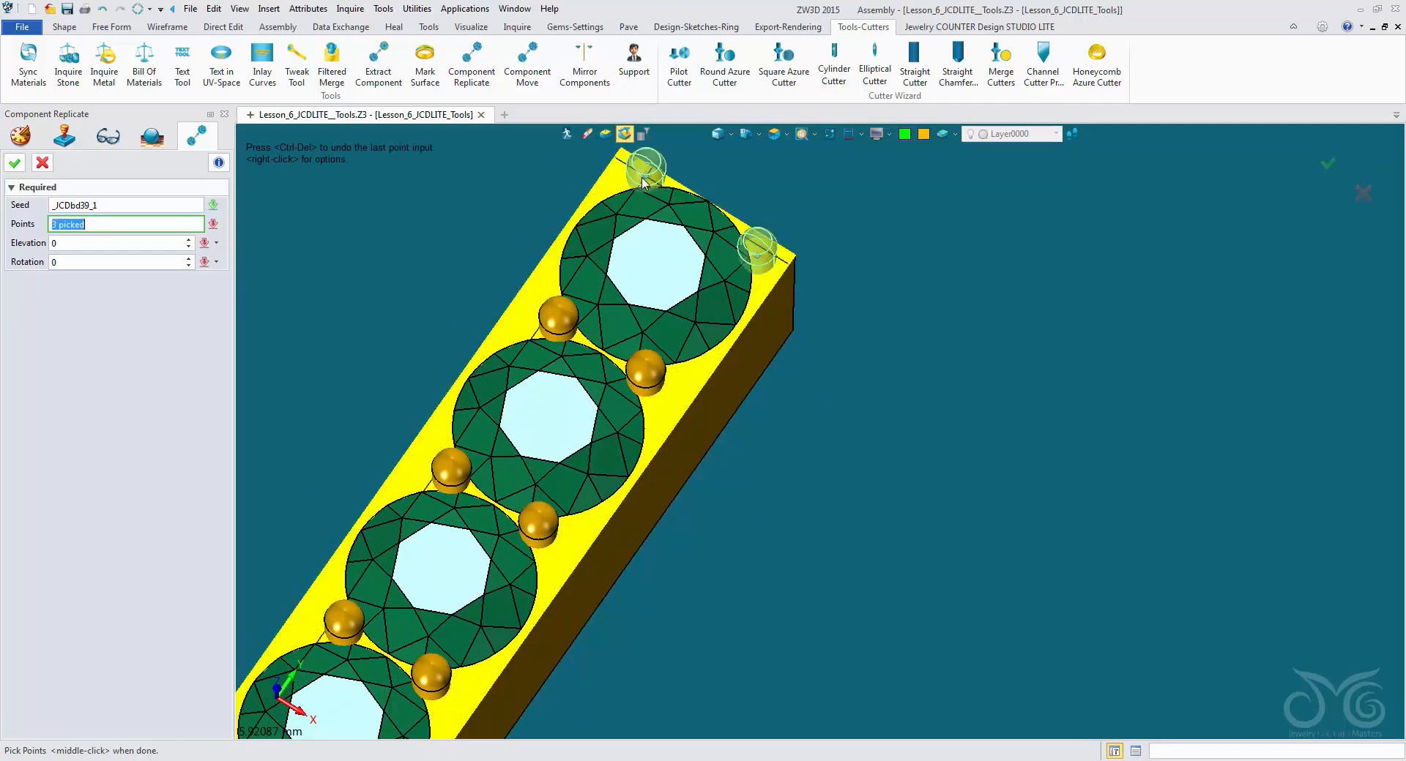
left_click(15, 163)
scroll(806, 490, "down", 3)
middle_click_drag(813, 397, 749, 179)
scroll(748, 180, "down", 4)
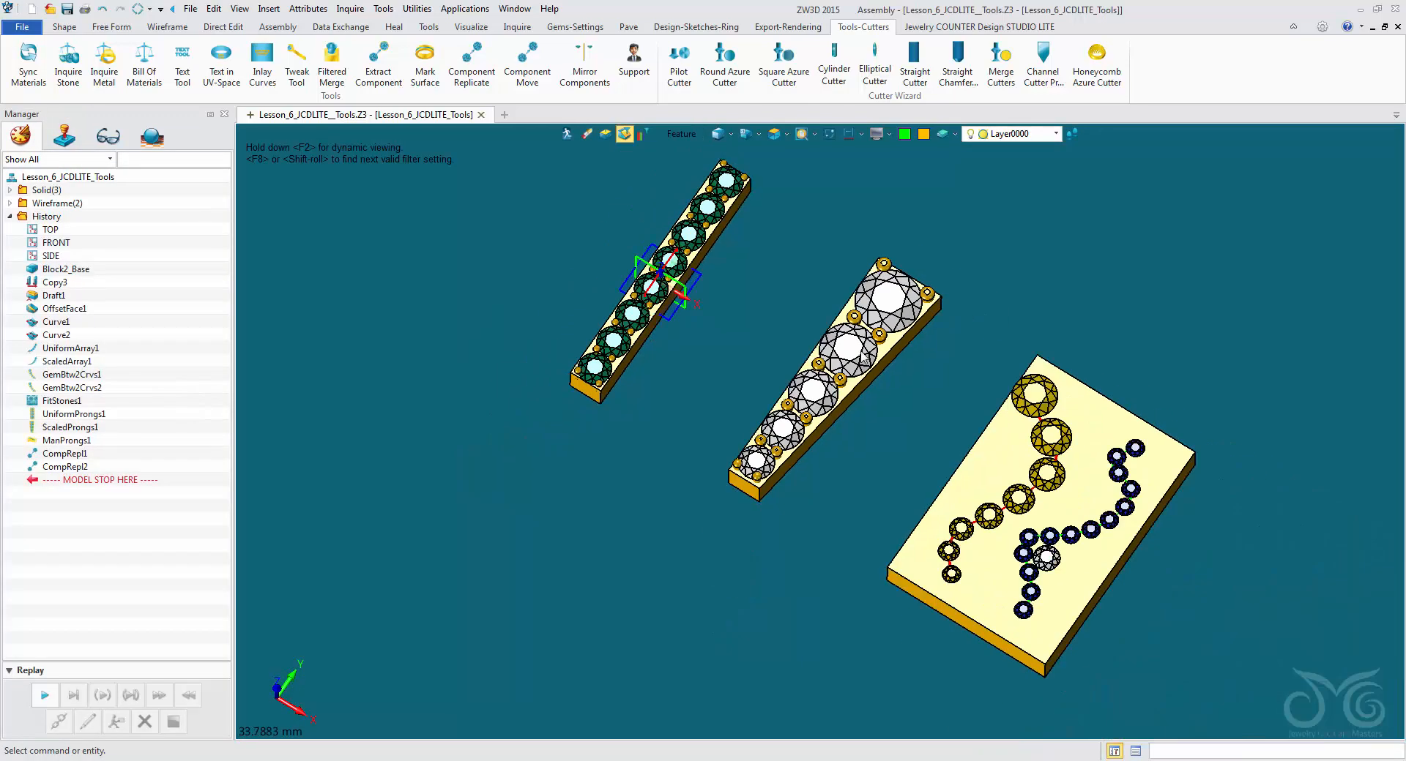
Save the Lesson_6_JCDLITE_Tools file
scroll(907, 432, "up", 3)
middle_click_drag(907, 432, 618, 298)
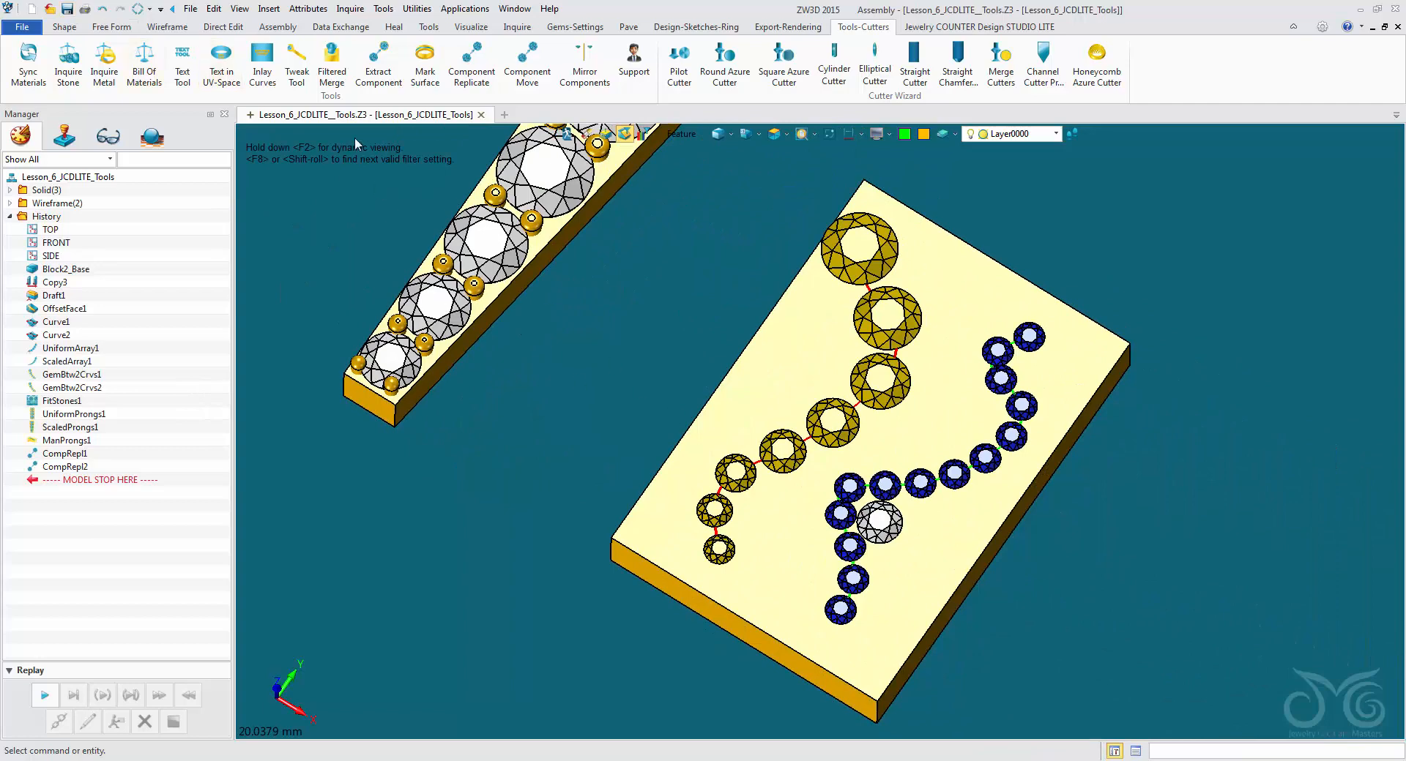
left_click(582, 26)
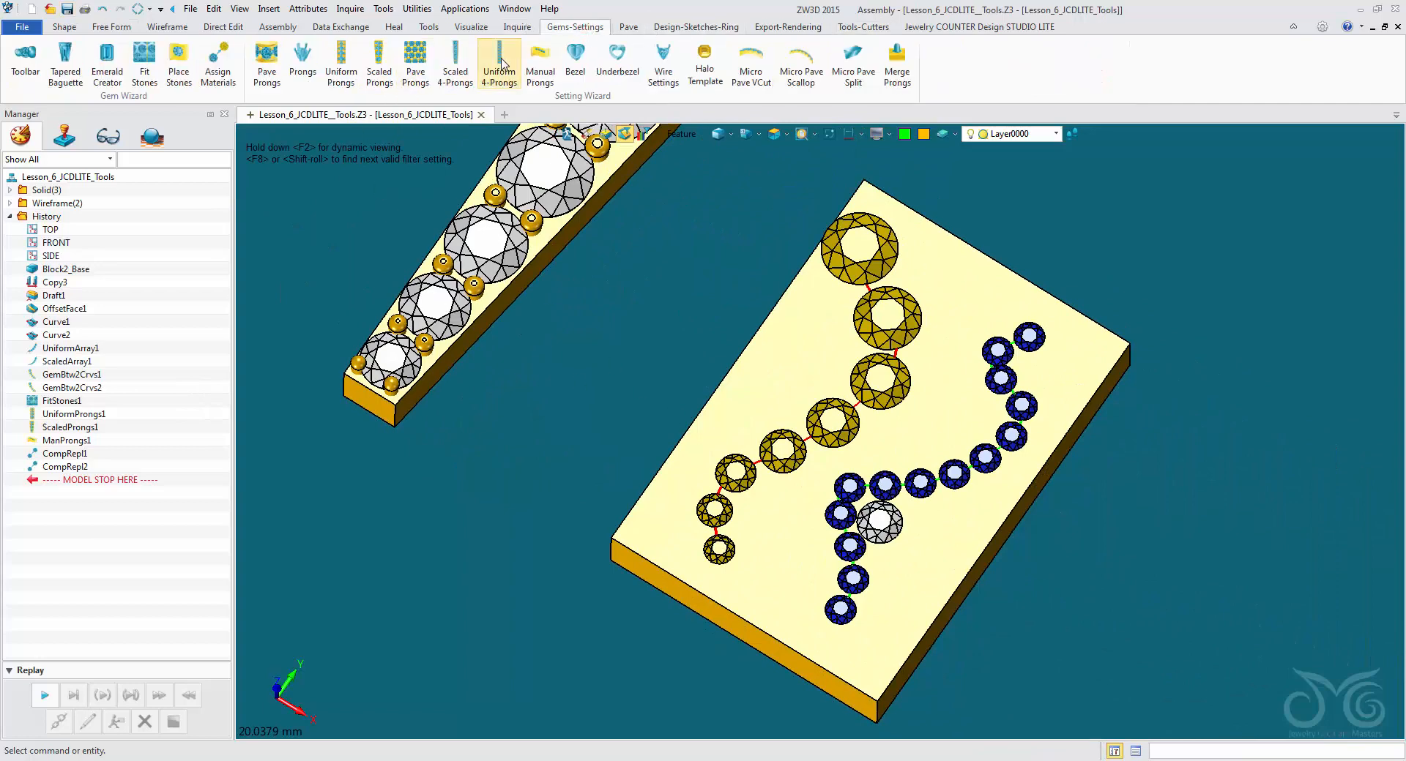
left_click(67, 12)
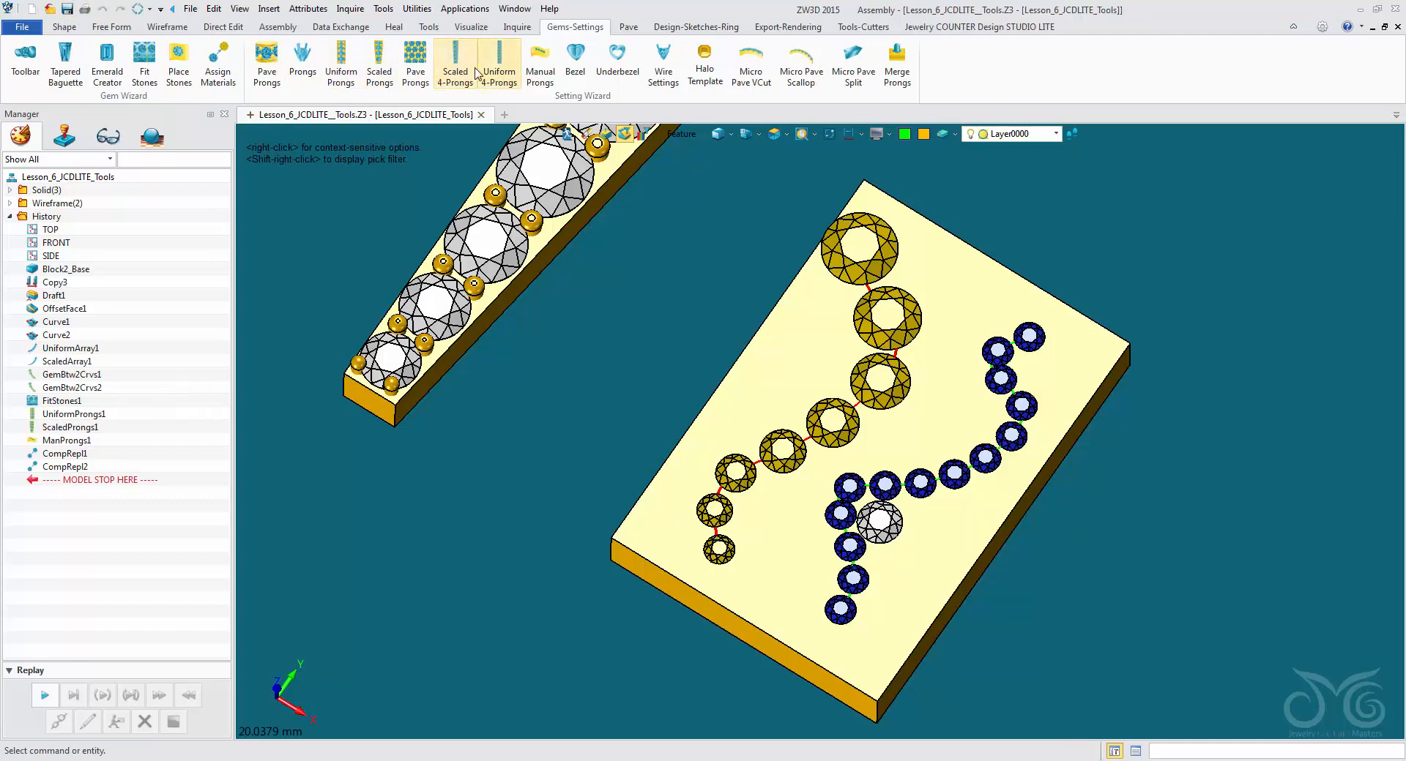
Start Uniform 4-Prongs with the blue stones along the curve on the wide plate as the stones
scroll(480, 294, "up", 5)
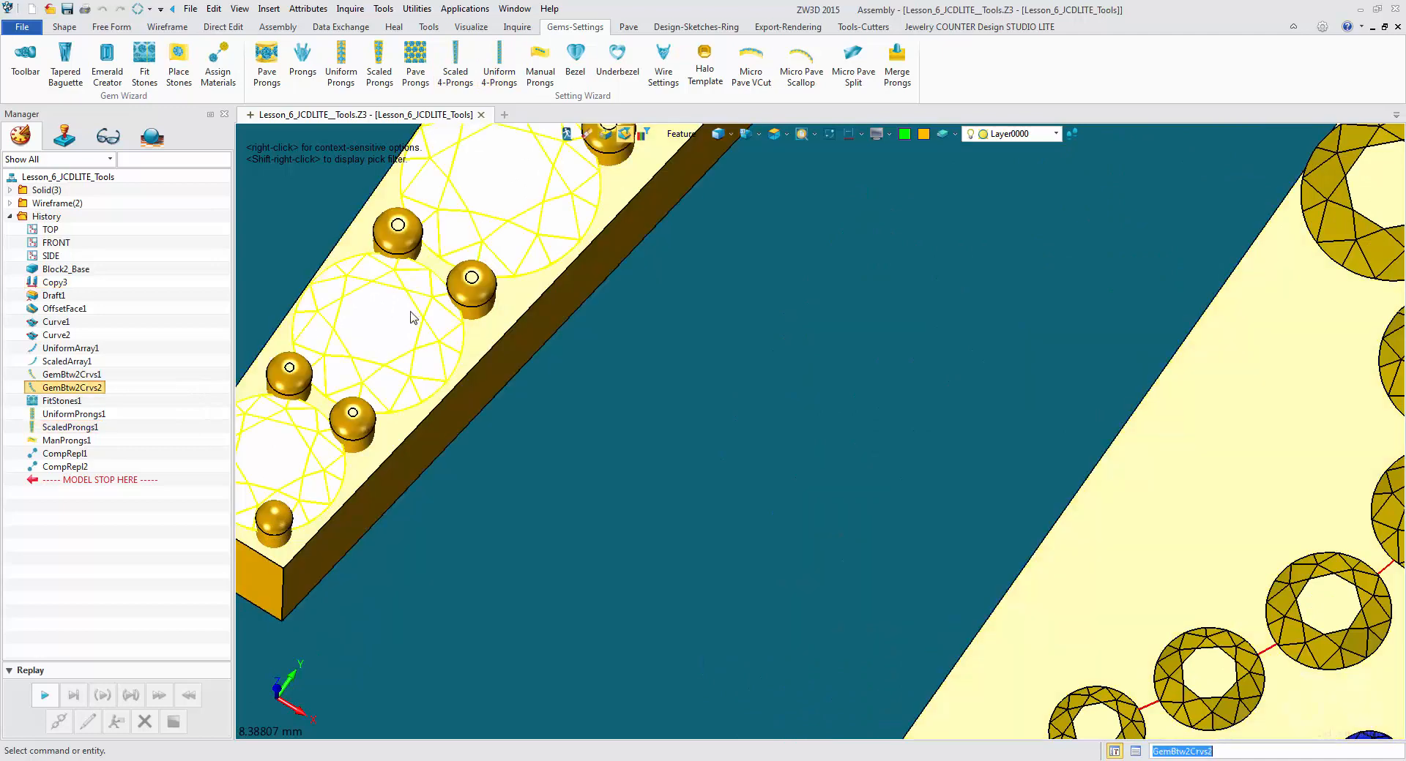
scroll(721, 456, "down", 5)
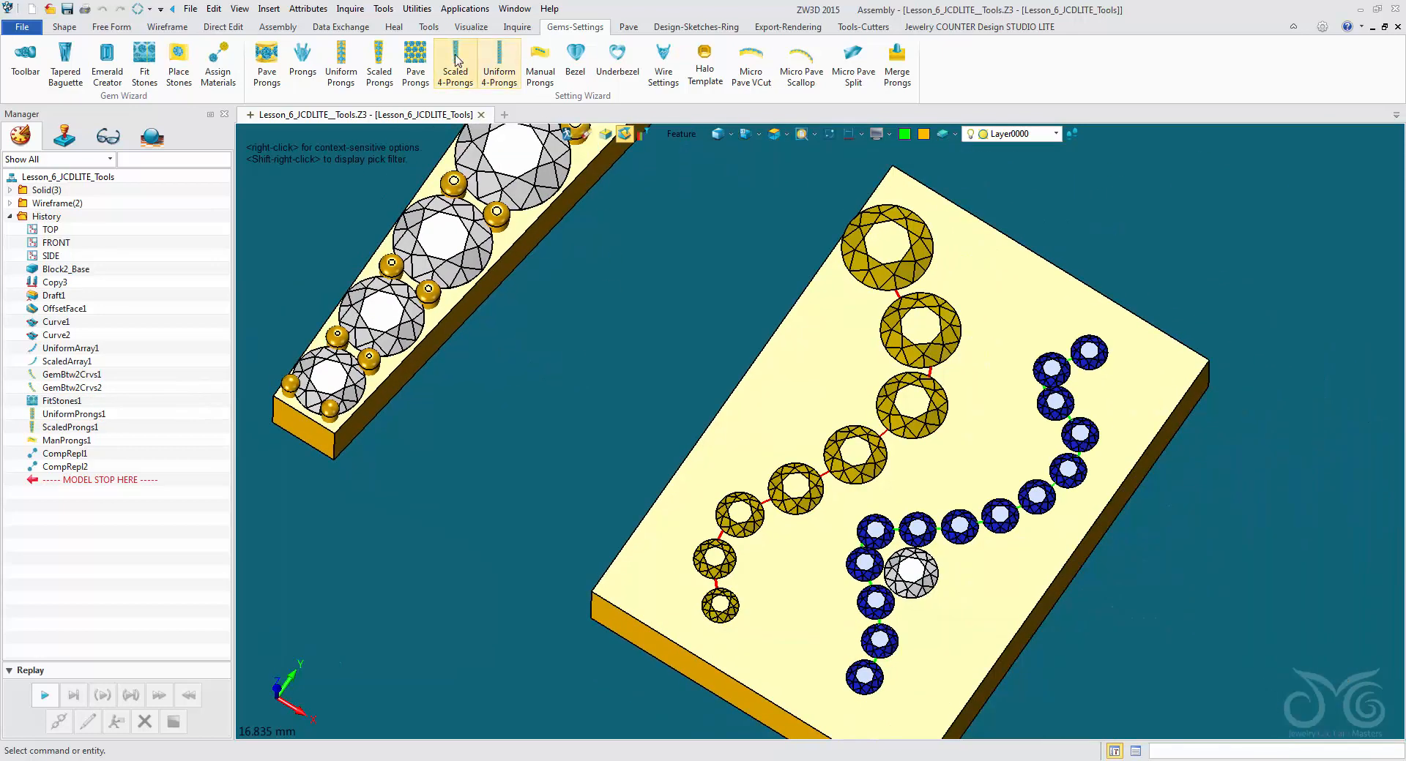
left_click(500, 62)
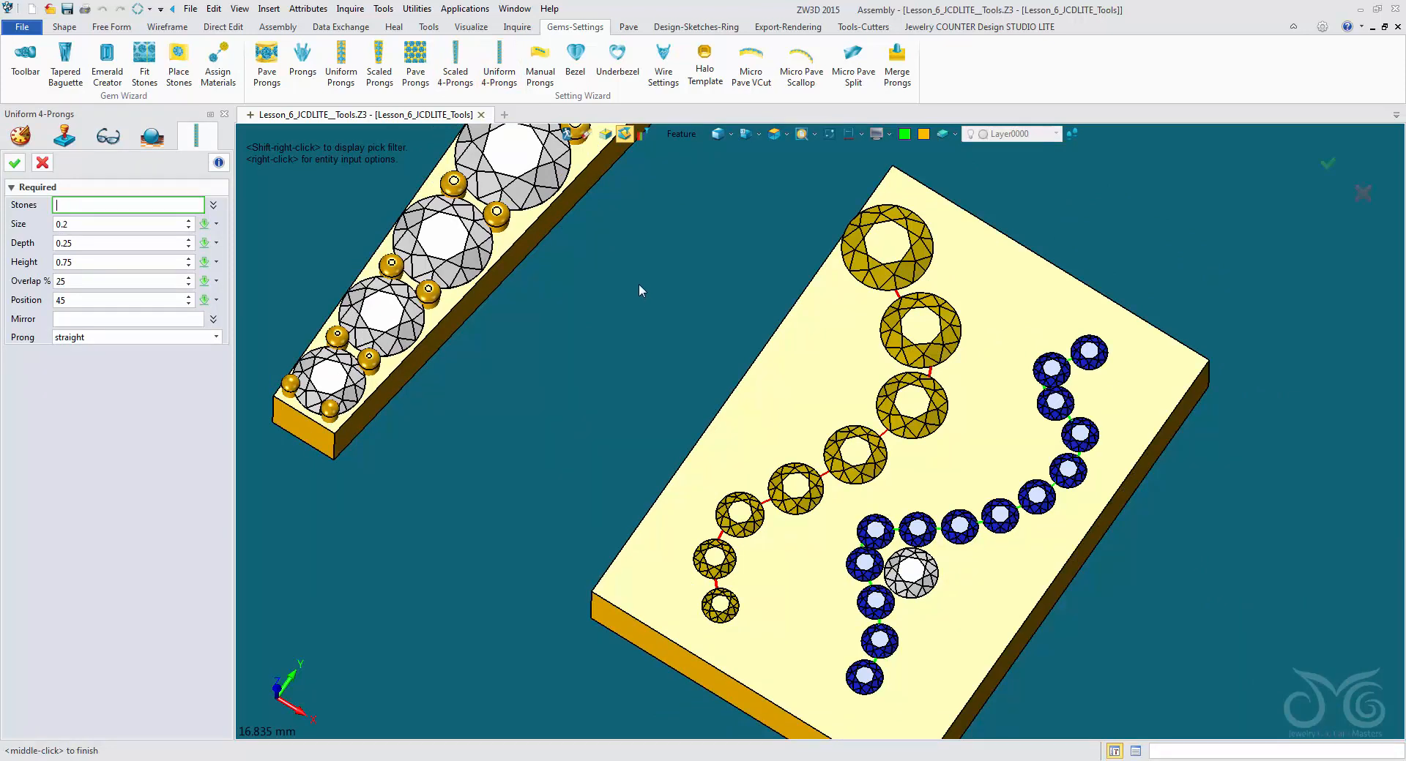
middle_click_drag(639, 284, 374, 197)
left_click(710, 239)
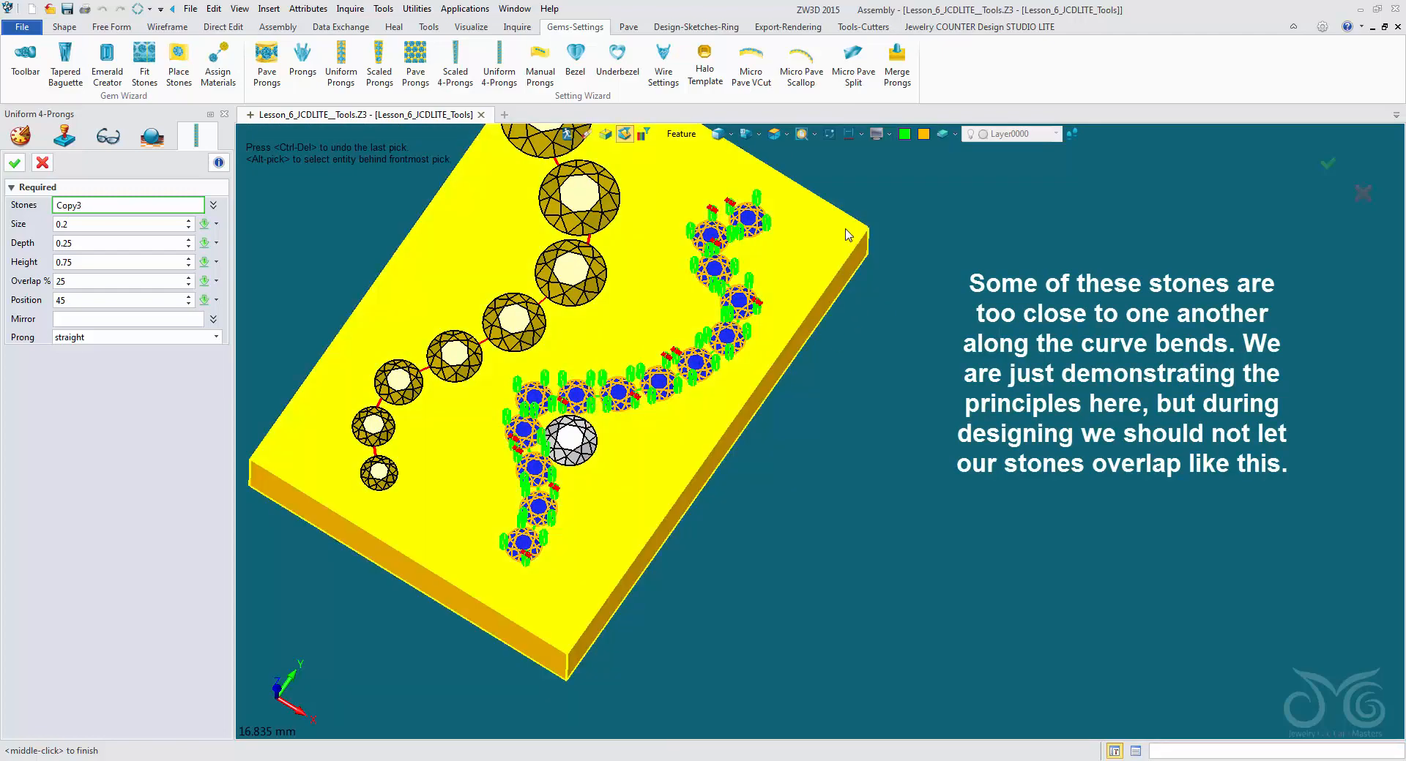
scroll(748, 233, "up", 5)
left_click(747, 256)
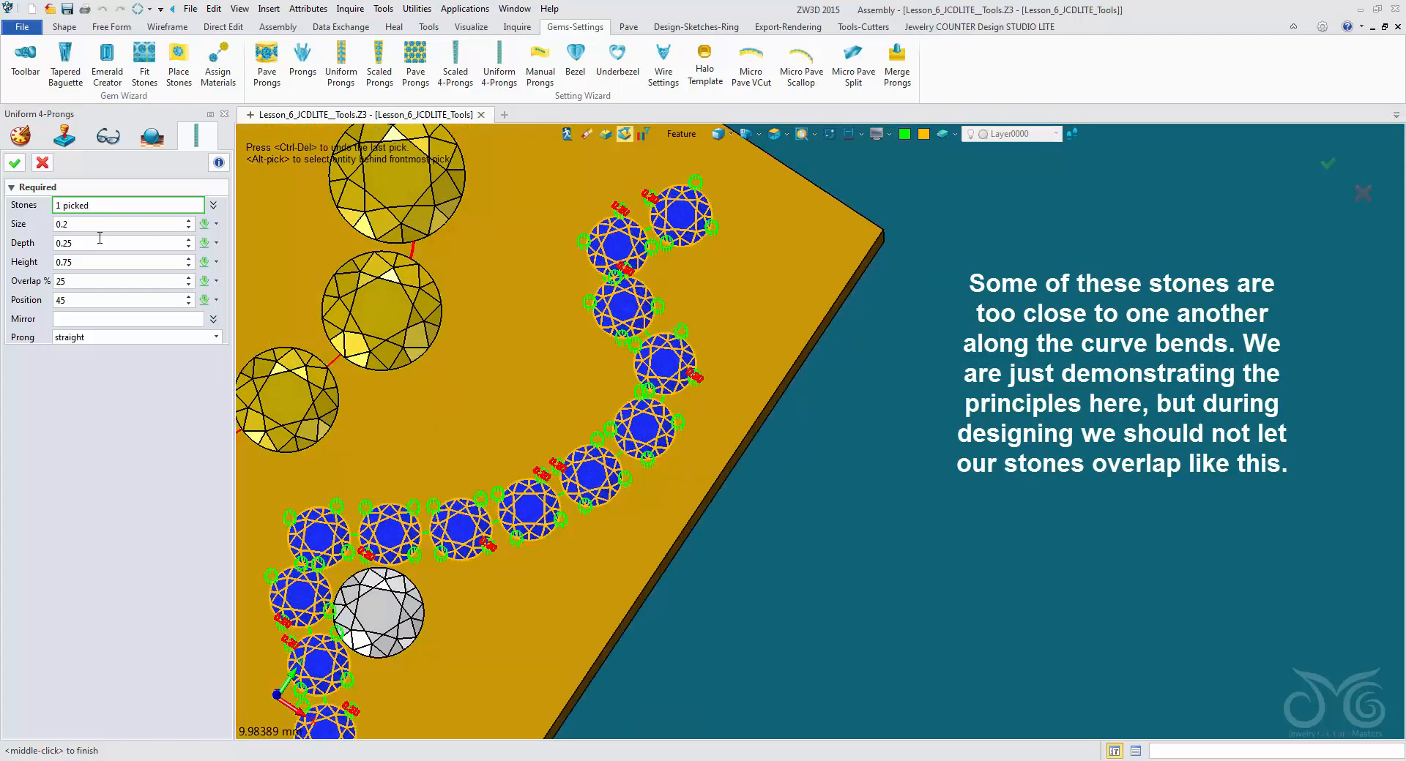
Set the uniform four-prongs' size to 0.3 and their height to 0.4
left_click(104, 226)
scroll(104, 225, "up", 9)
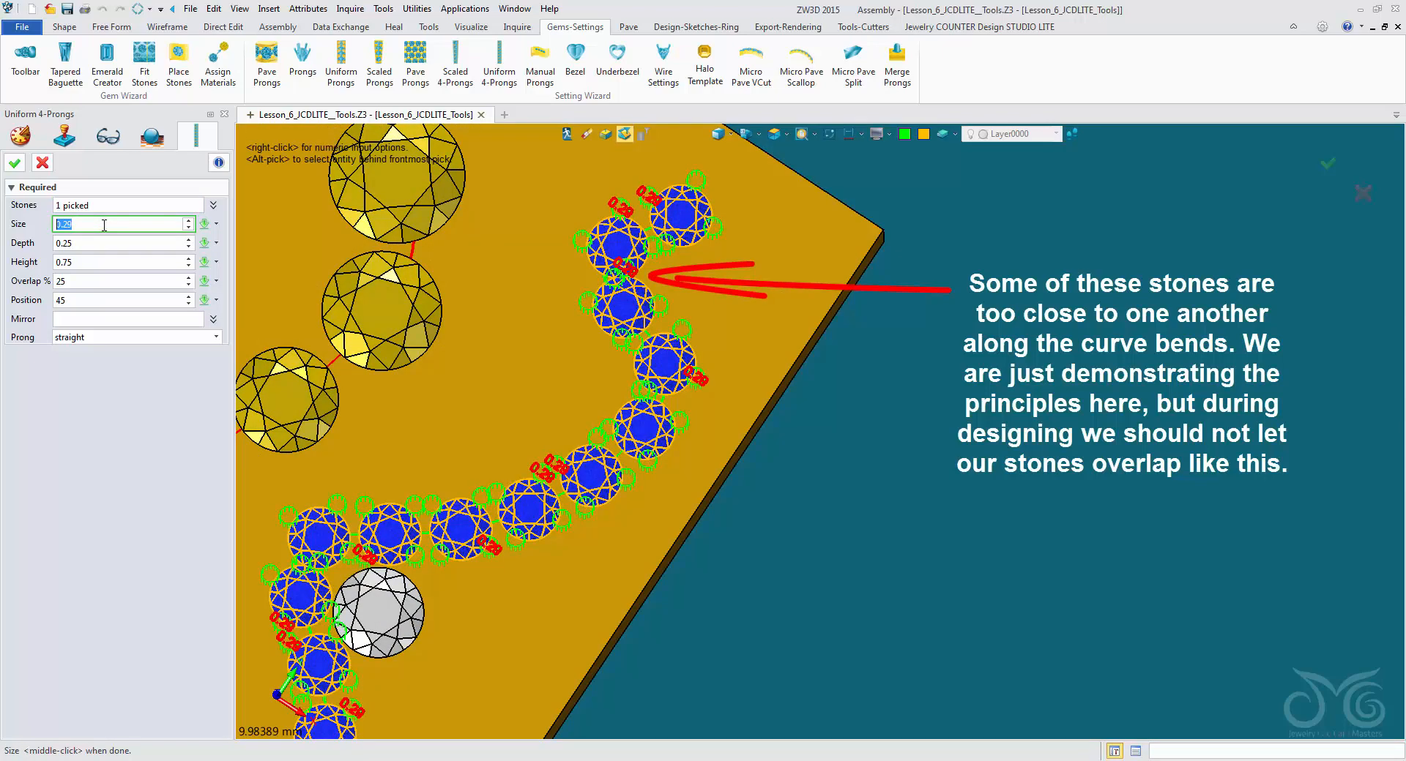
scroll(104, 226, "up", 1)
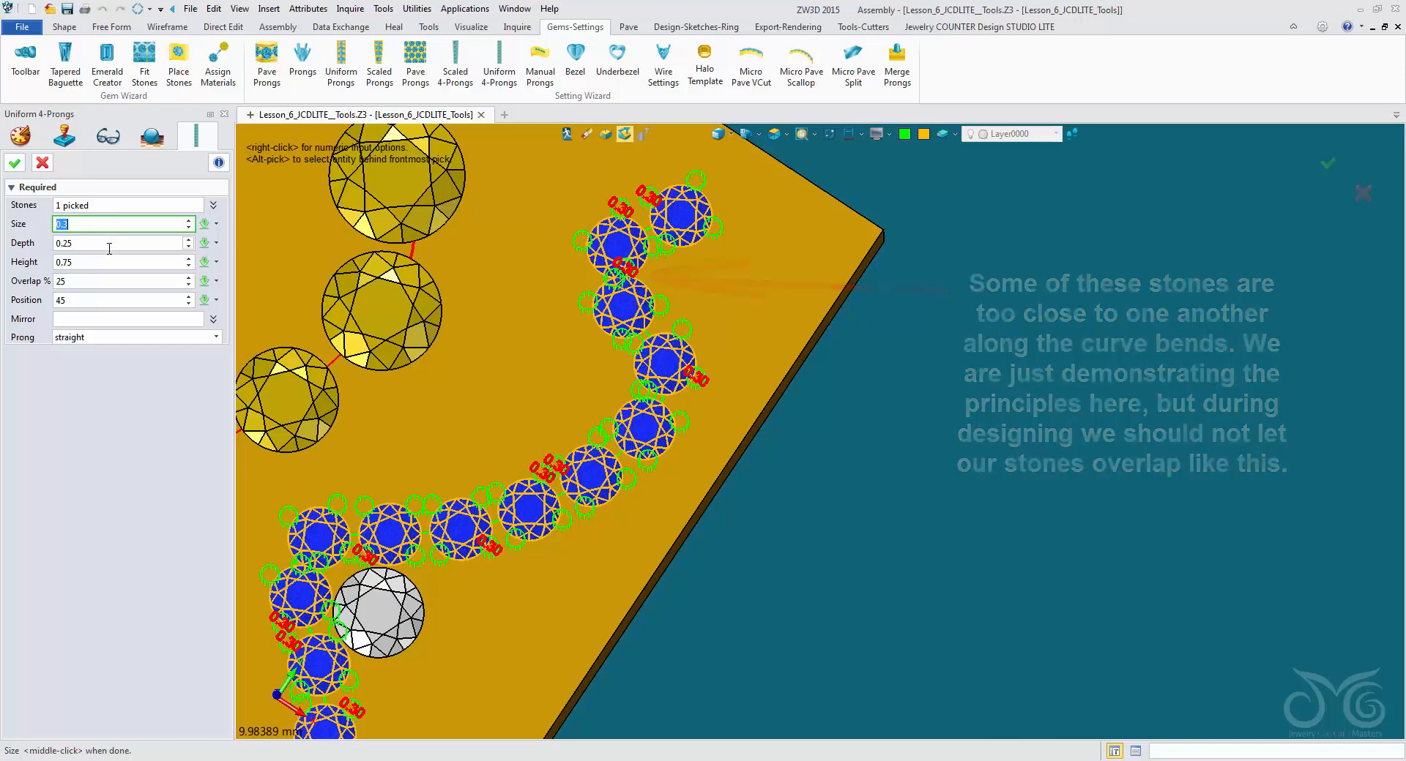
right_click_drag(881, 458, 895, 374)
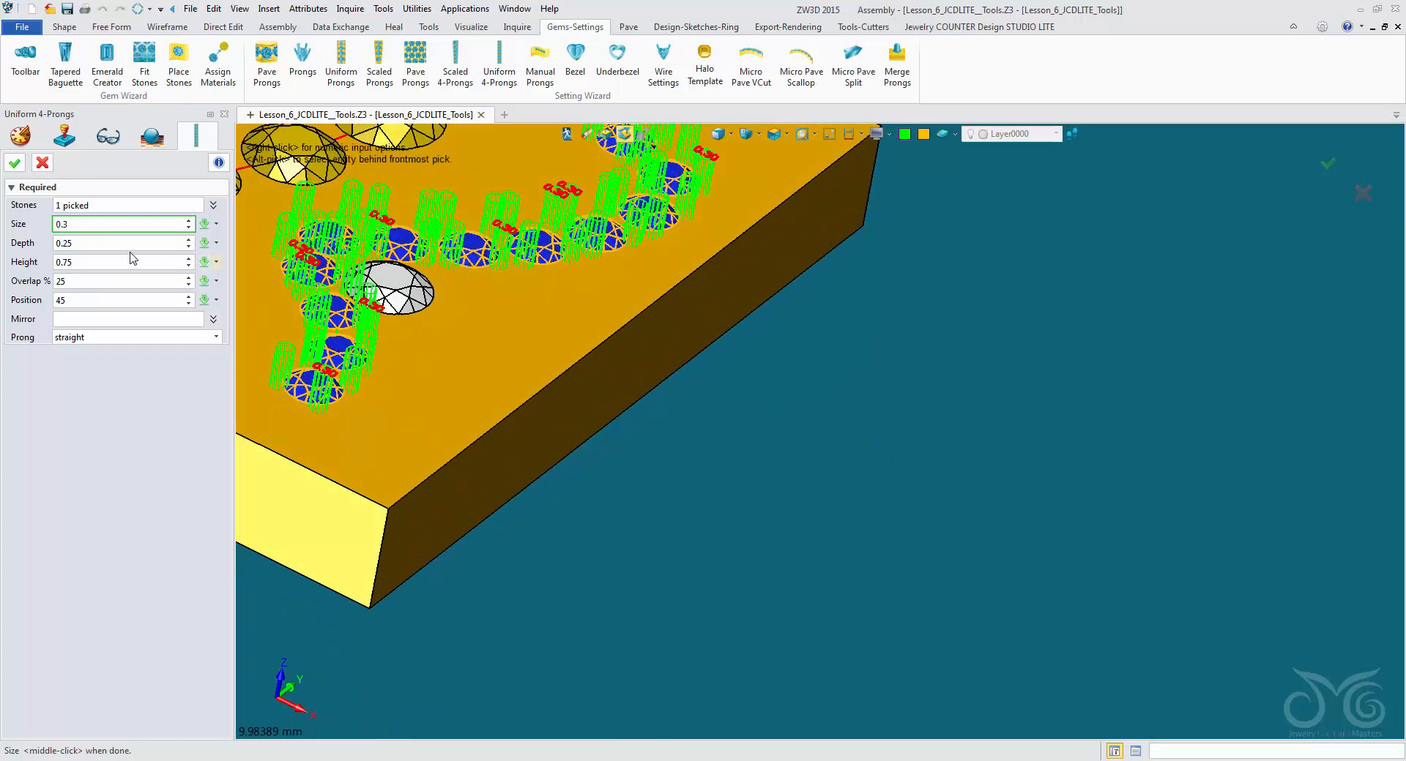
left_click(106, 261)
scroll(106, 260, "down", 20)
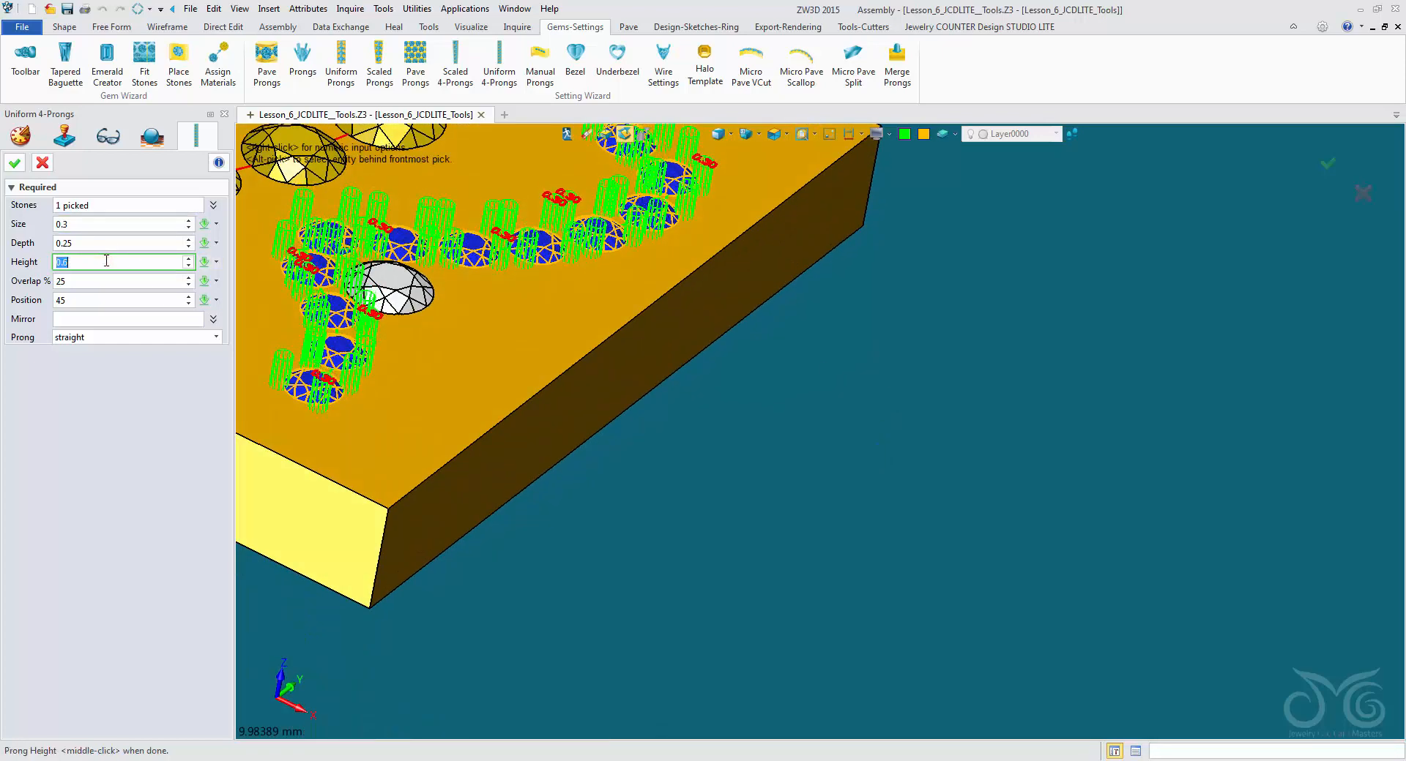
scroll(106, 261, "down", 14)
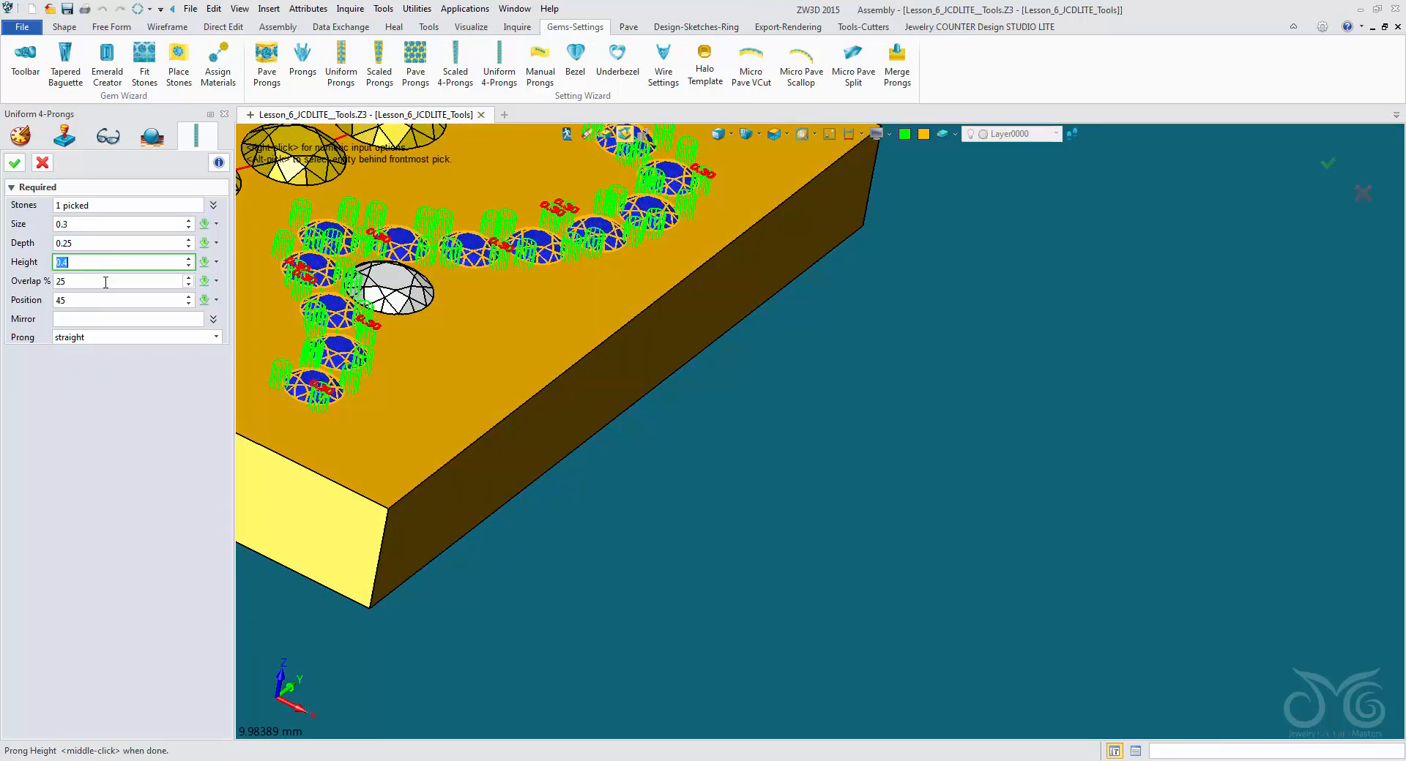
Set the uniform four-prongs' overlap to 50 percent
left_click(105, 282)
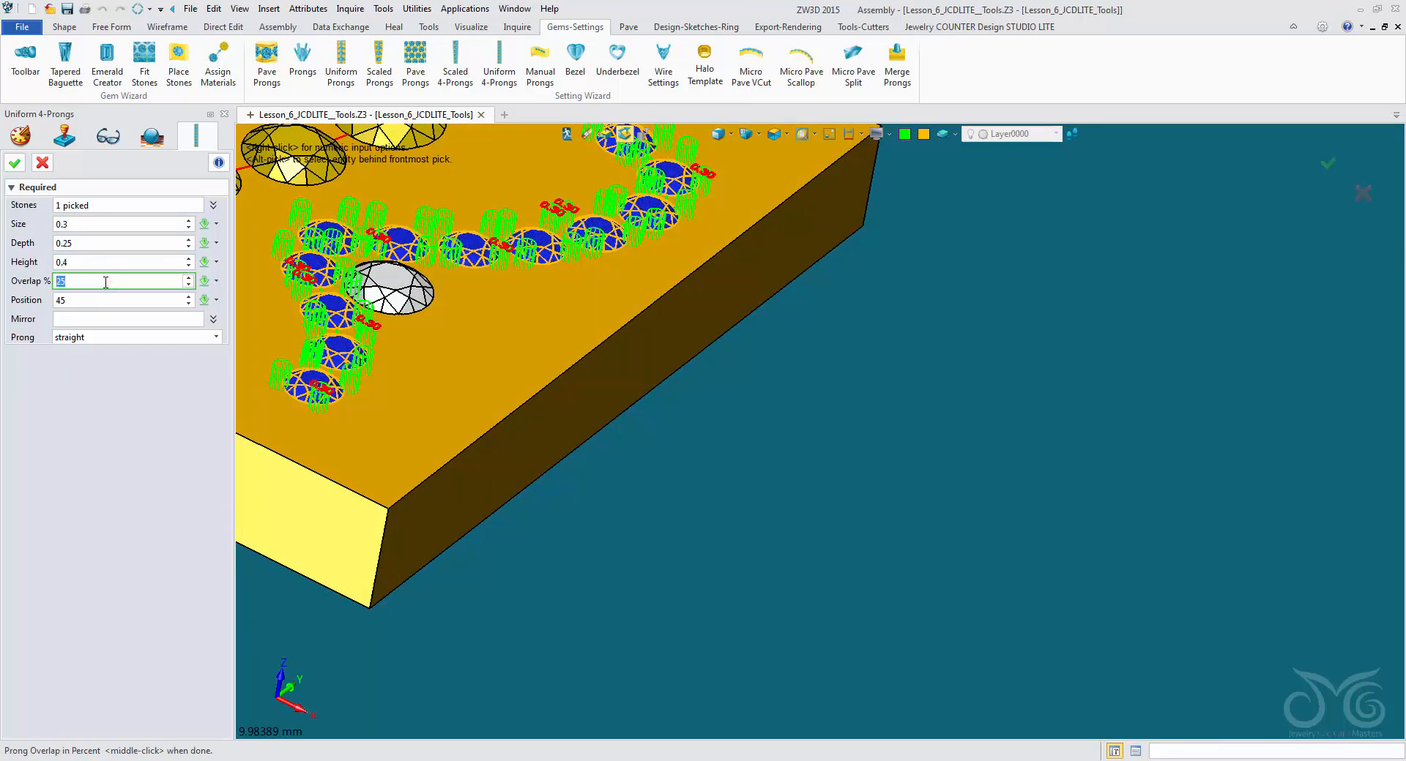
type("50")
left_click(91, 300)
right_click_drag(470, 387, 597, 617)
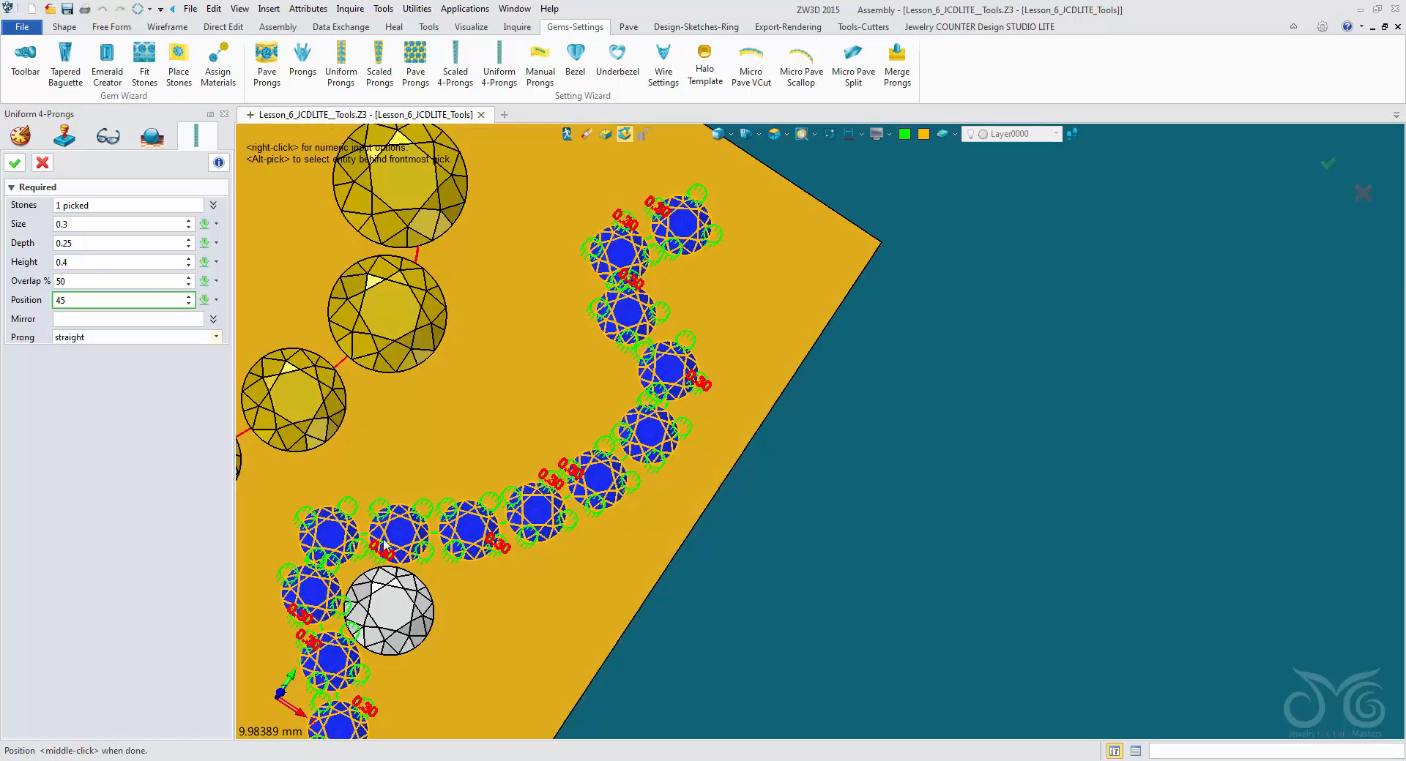
scroll(404, 549, "up", 3)
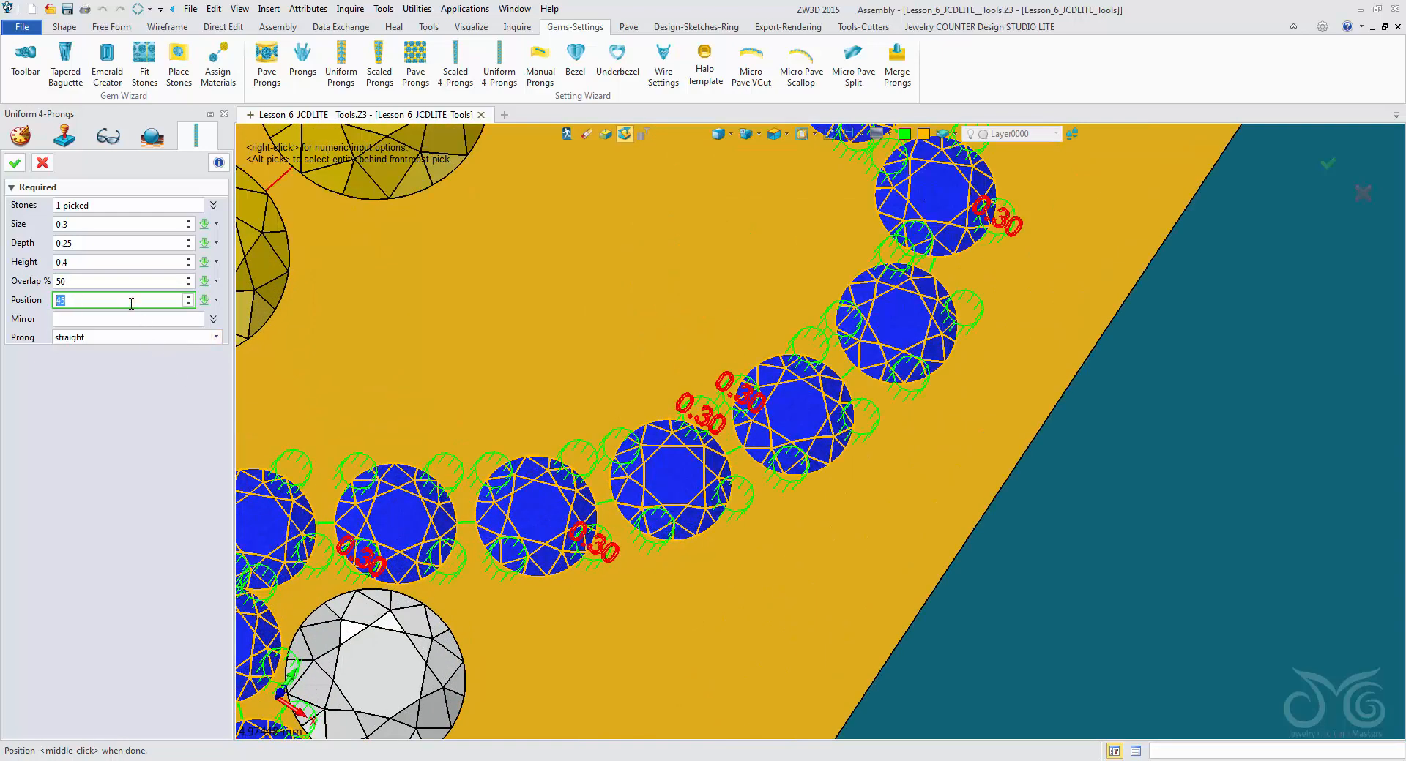
Check the linear and angular step sizes used for adjusting the prong values
right_click(1033, 504)
left_click(1065, 556)
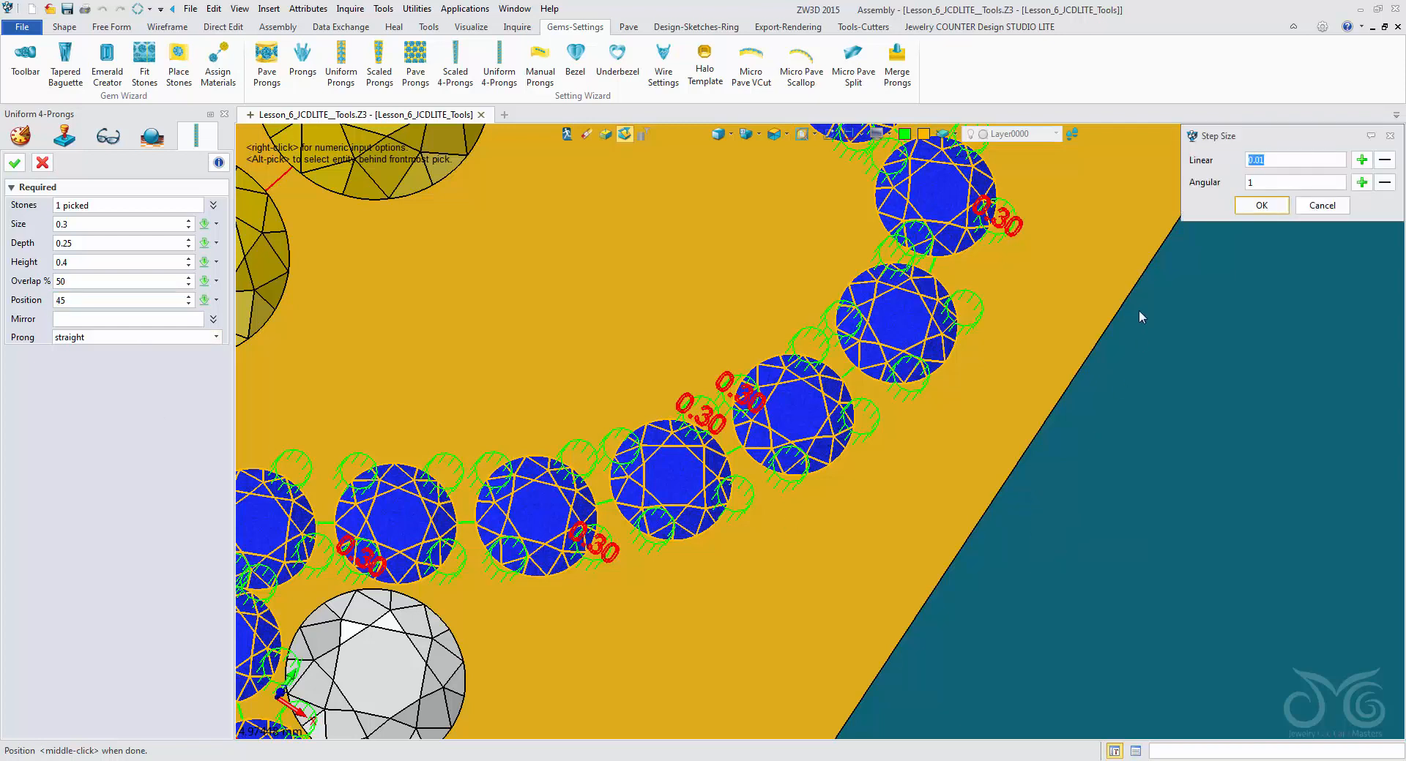
left_click(1261, 205)
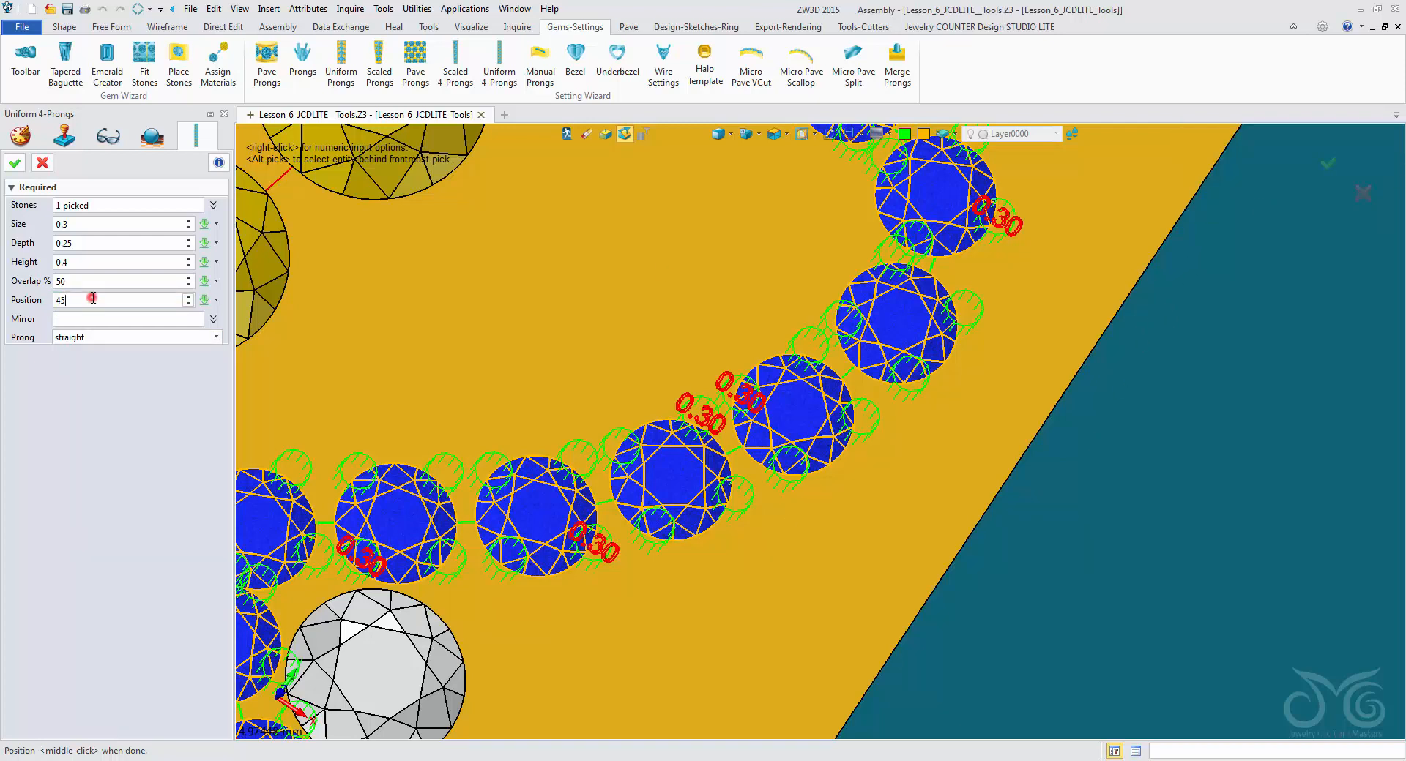
Adjust the position of the uniform four-prongs around the blue stones, trying several values including 51 and settling on 41
scroll(93, 299, "up", 7)
scroll(93, 299, "down", 5)
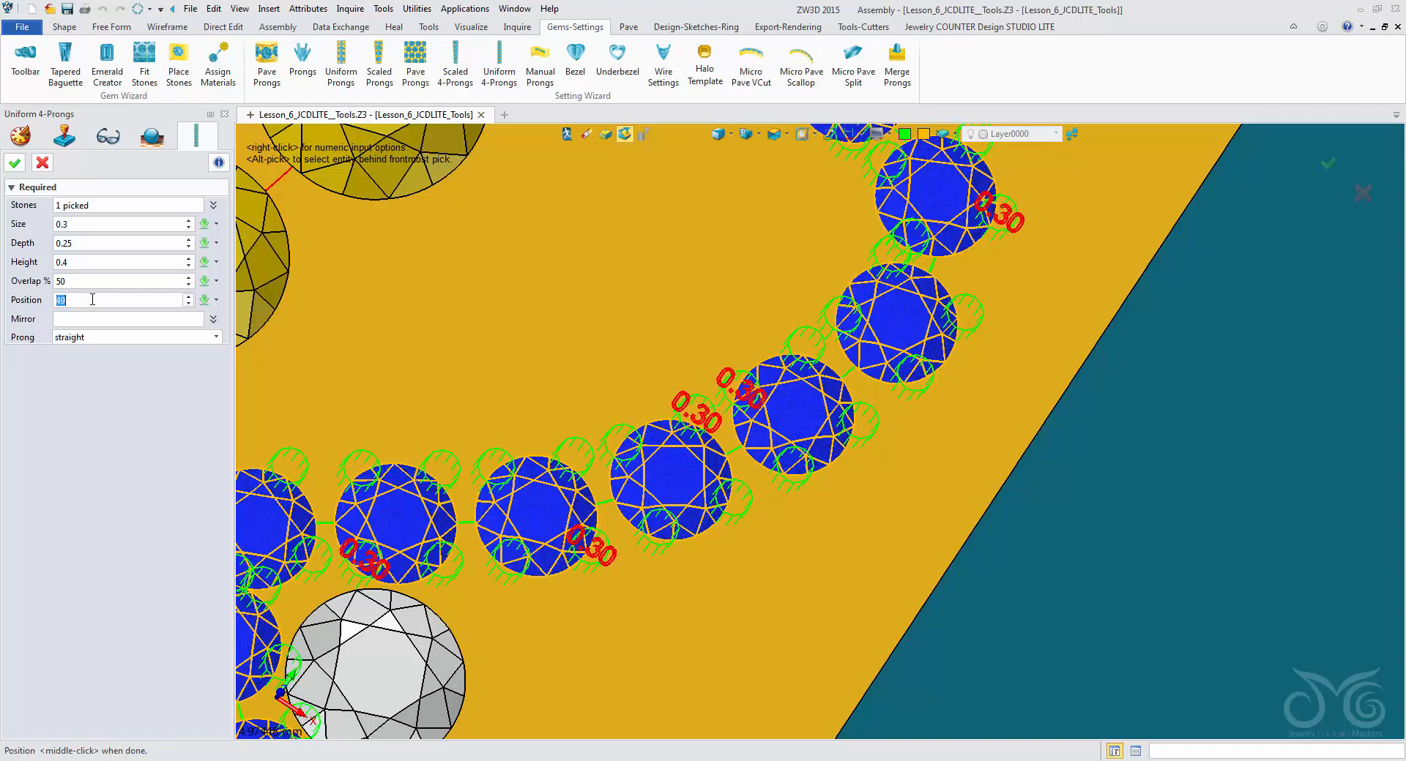
scroll(93, 299, "up", 3)
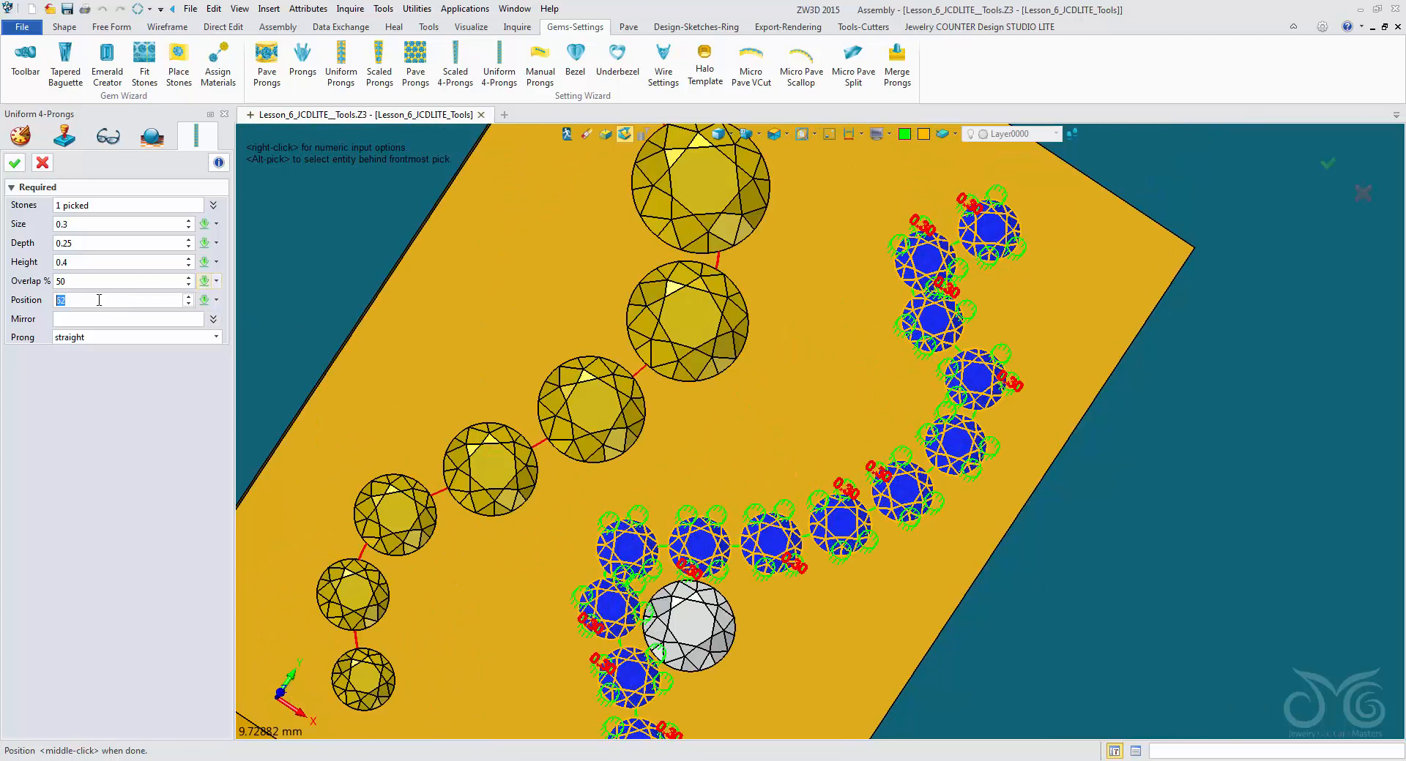
type("51")
key("Return")
key("Down")
key("Down")
key("Down")
key("Down")
key("Down")
key("Down")
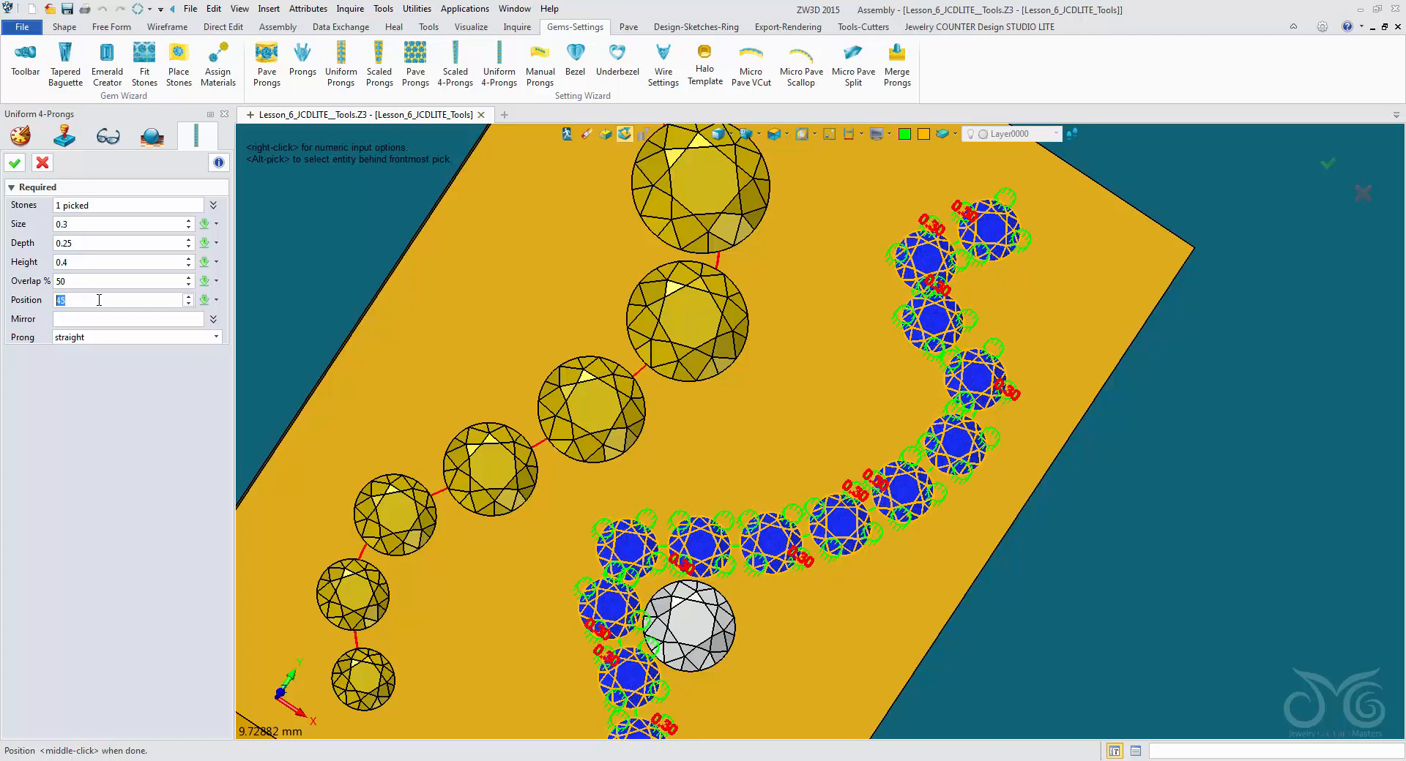
key("Down")
key("Down")
key("Down")
key("Down")
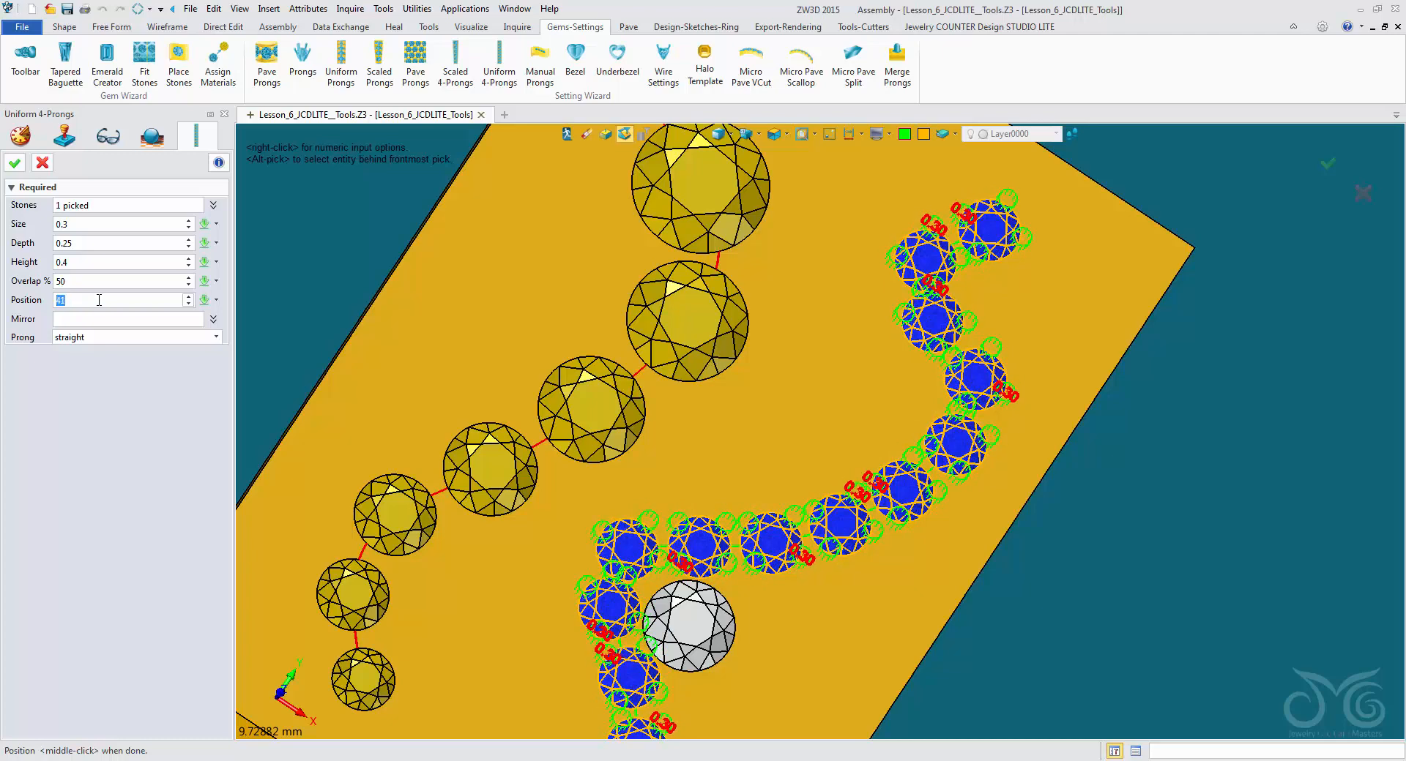
Create the uniform four-prongs on the blue stones and dismiss the component editor without editing the prongs
left_click(17, 164)
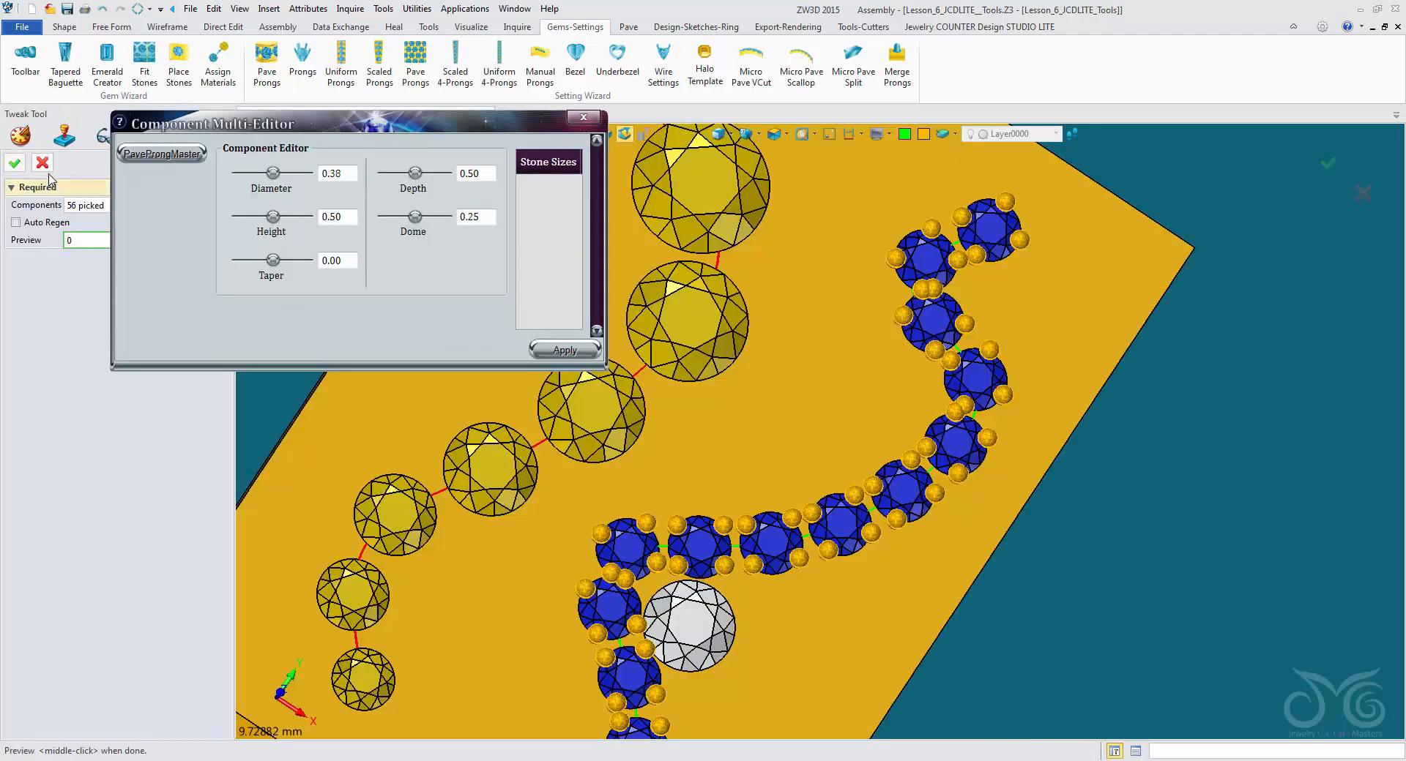
left_click(42, 161)
left_click(955, 604)
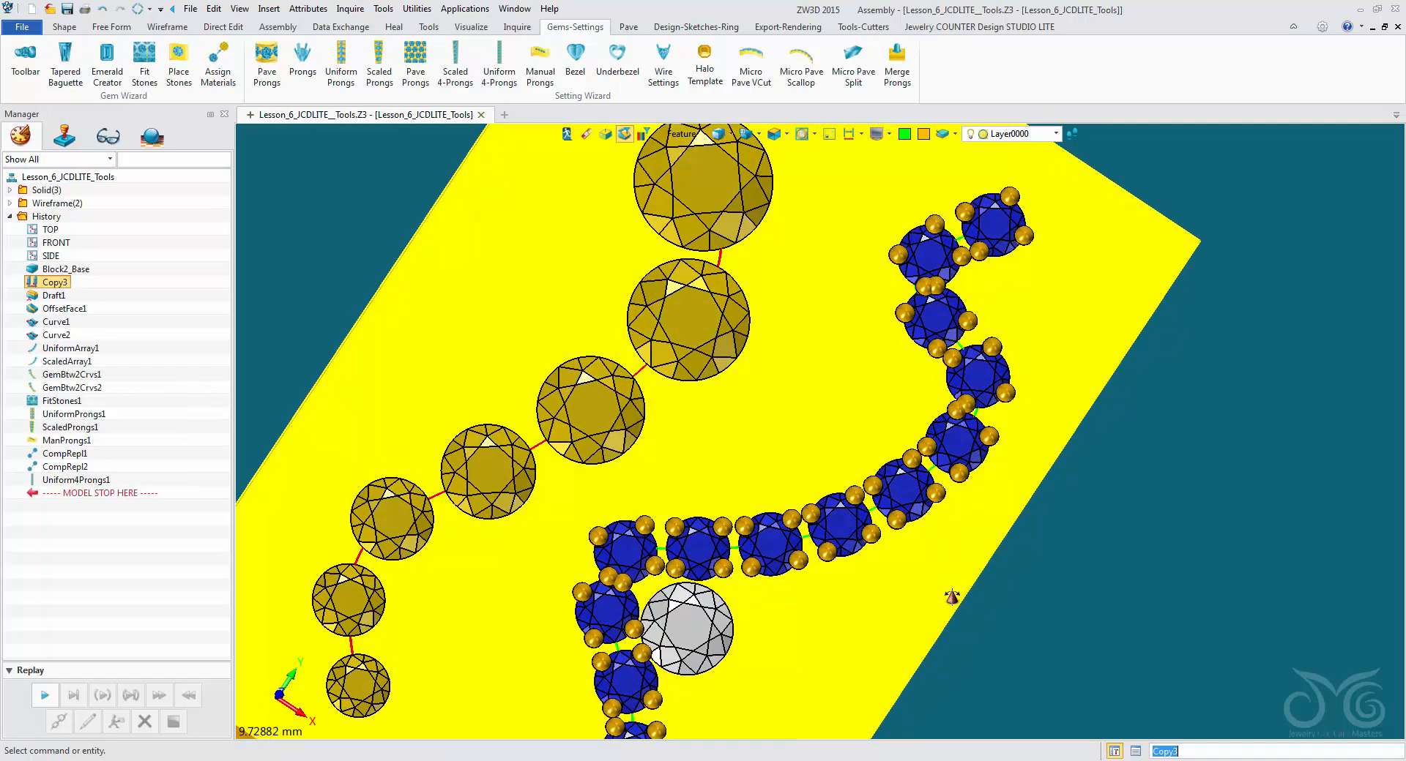
Set the pick filter to Component so individual prongs on the blue stones can be picked
middle_click_drag(952, 597, 944, 539)
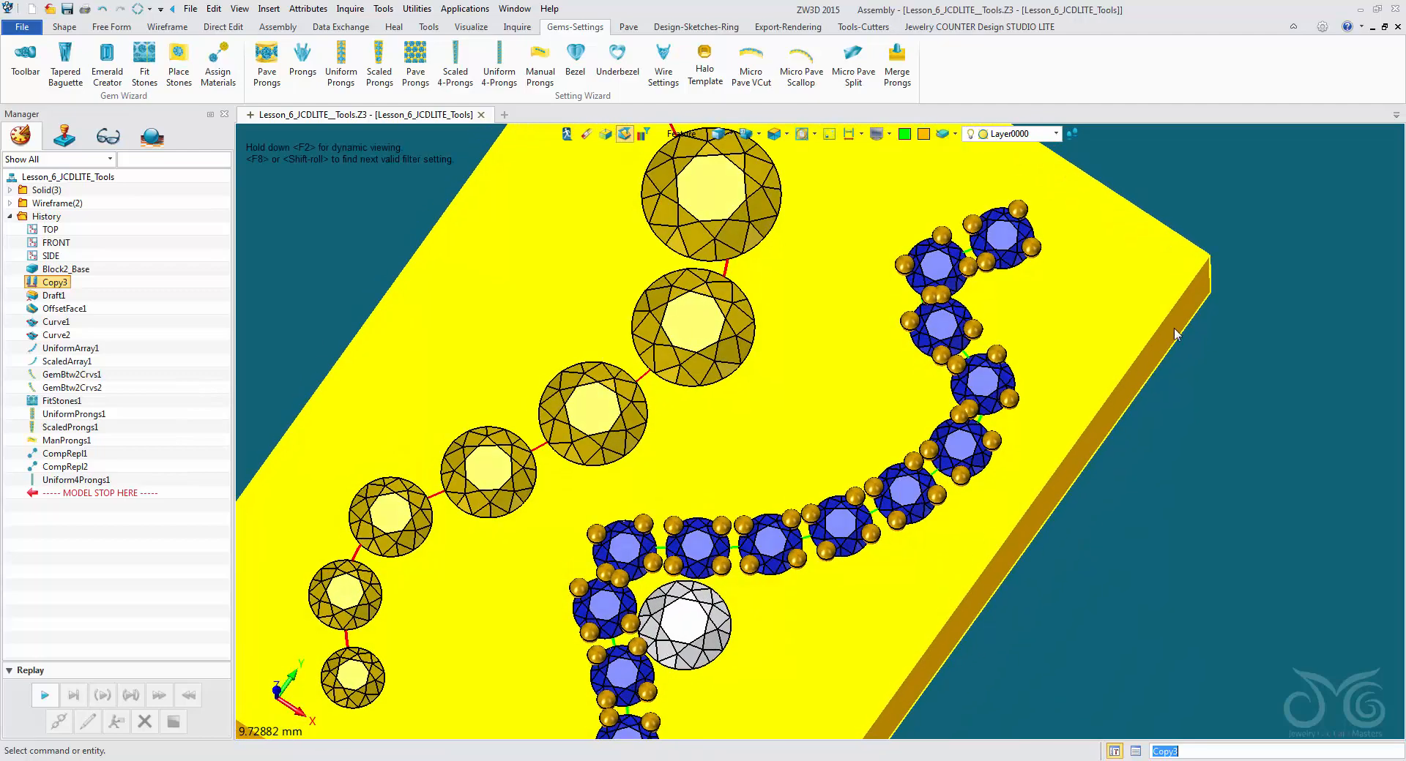
scroll(1020, 313, "up", 5)
left_click(826, 289)
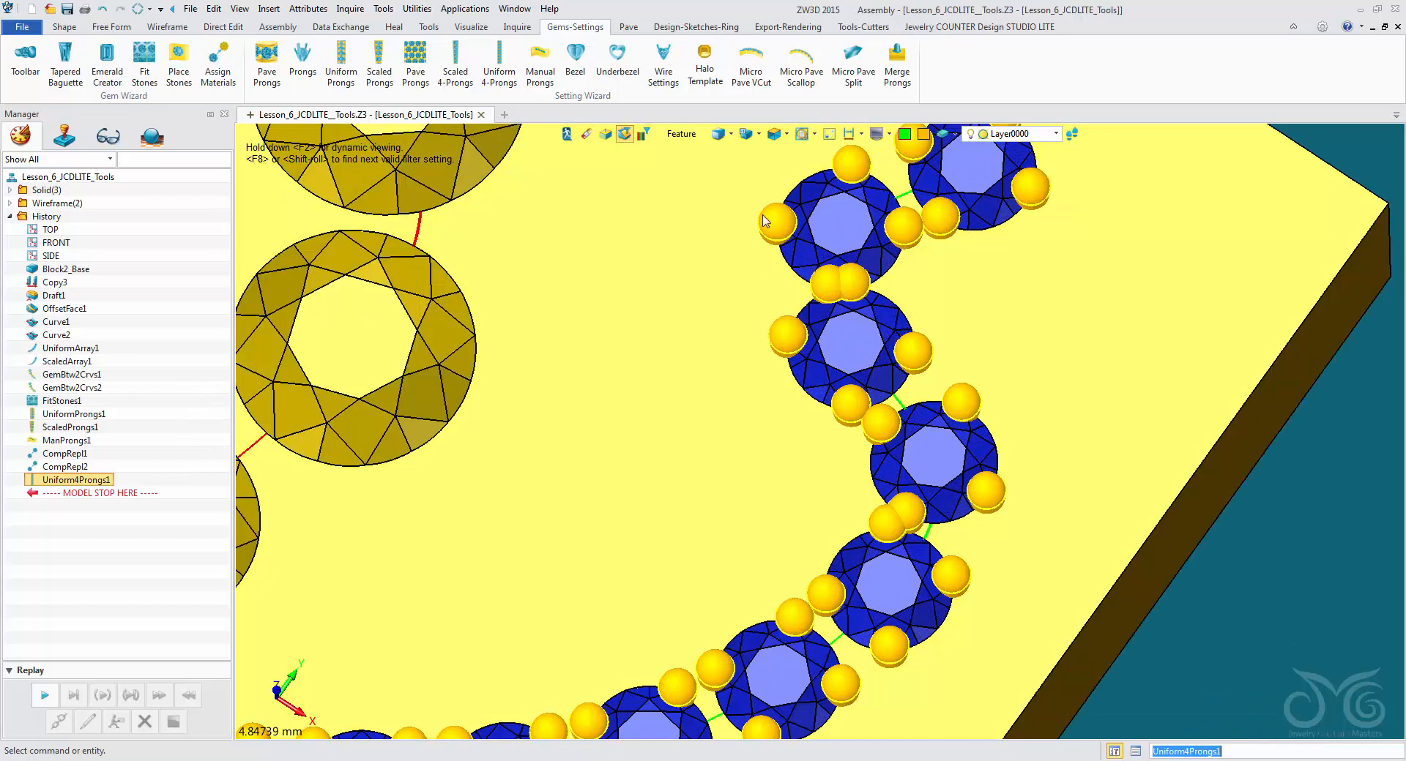
left_click(704, 174)
left_click(682, 134)
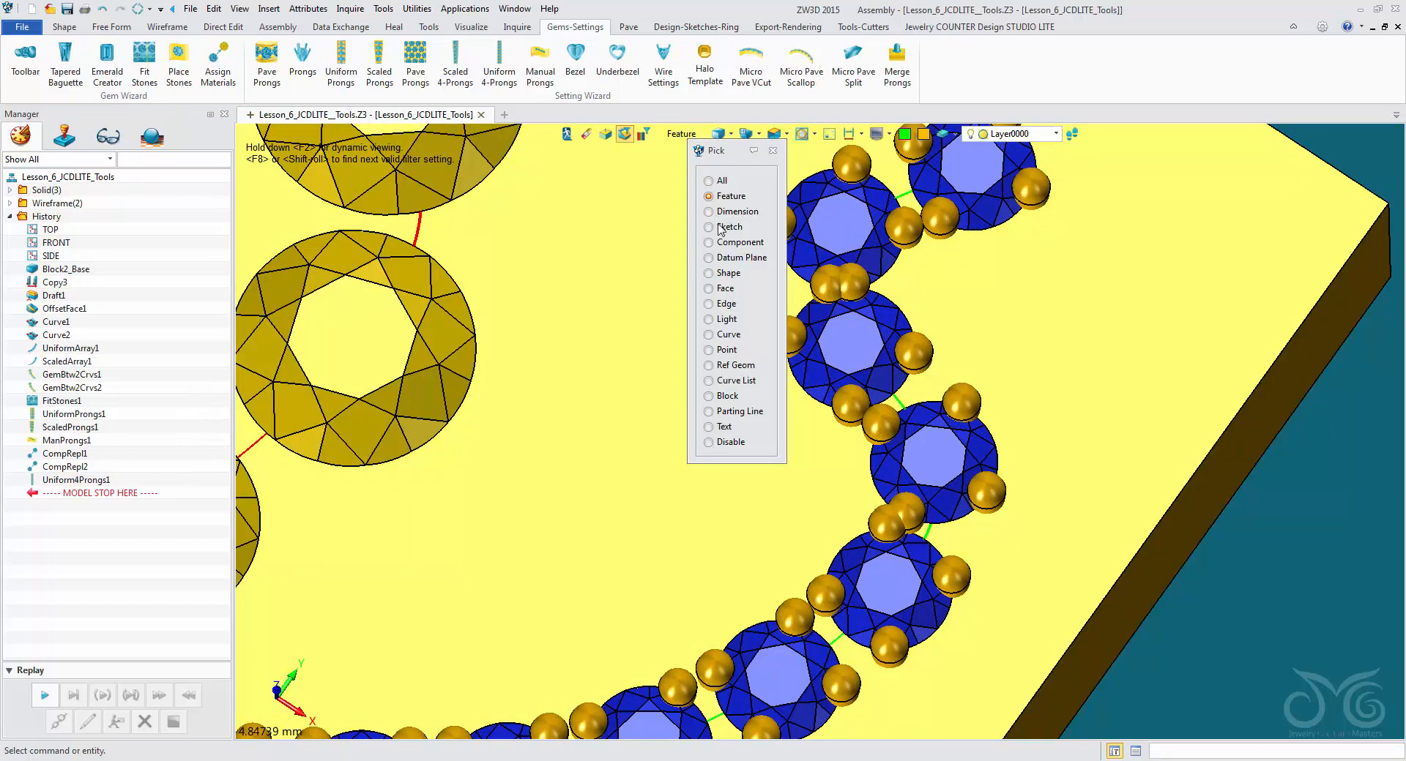
left_click(708, 242)
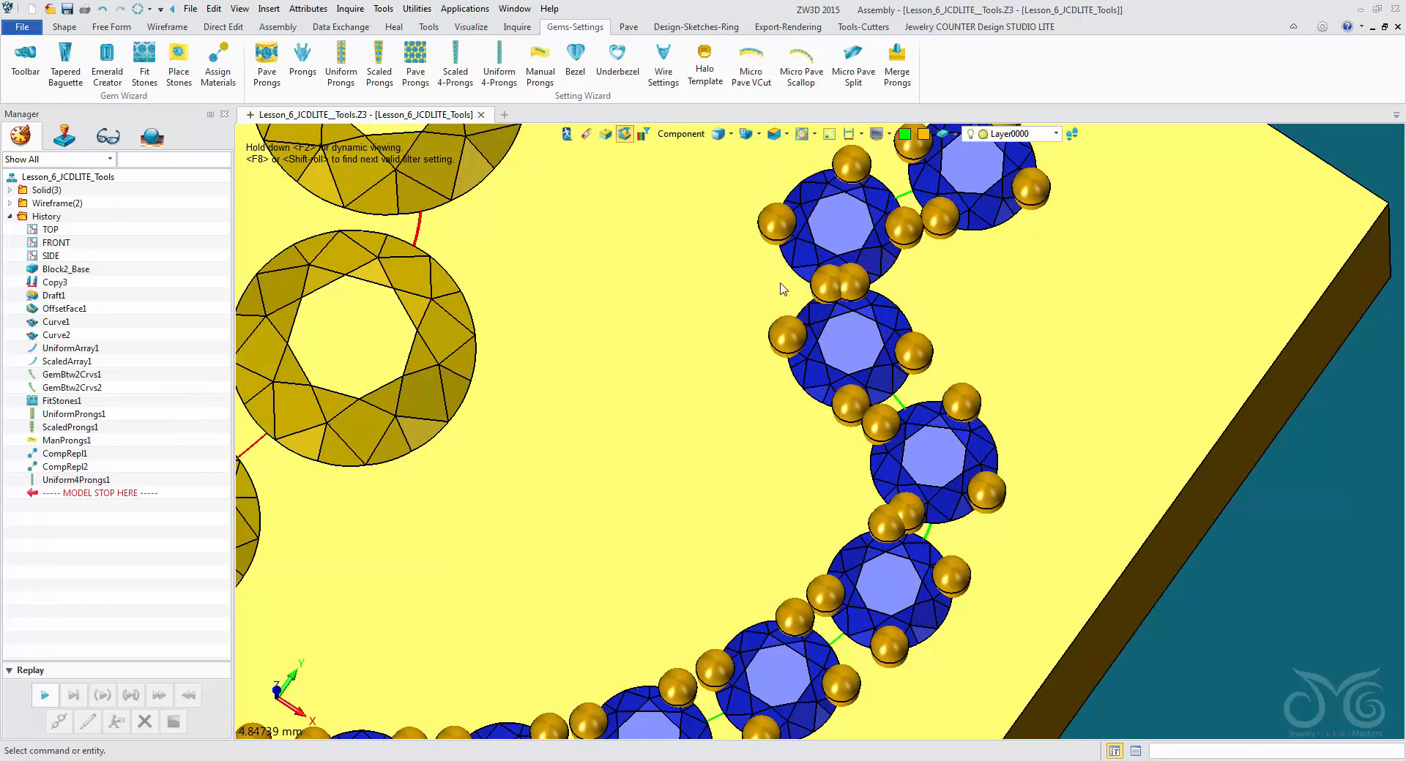
Erase the inner of the two overlapping prongs between the second and third blue stones from the far end
left_click(585, 135)
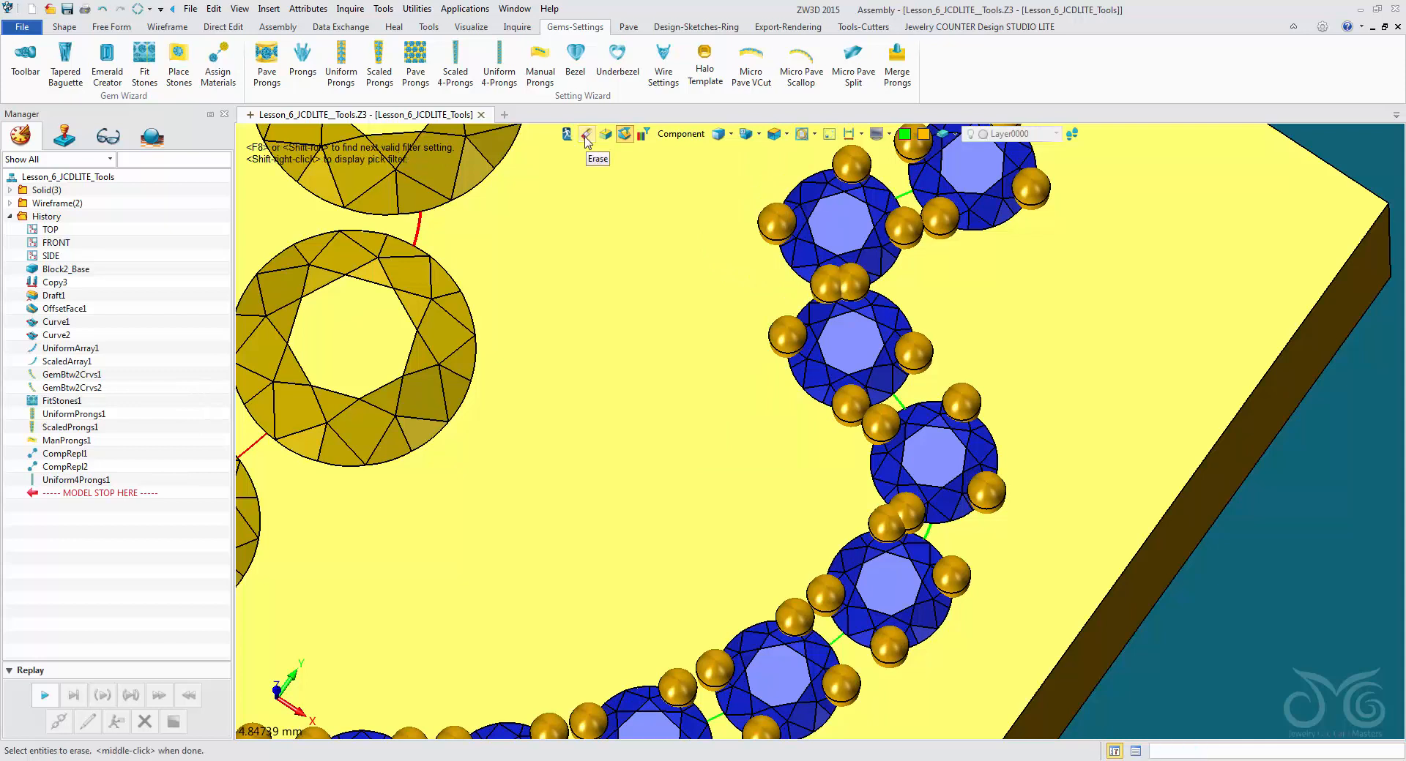
left_click(826, 285)
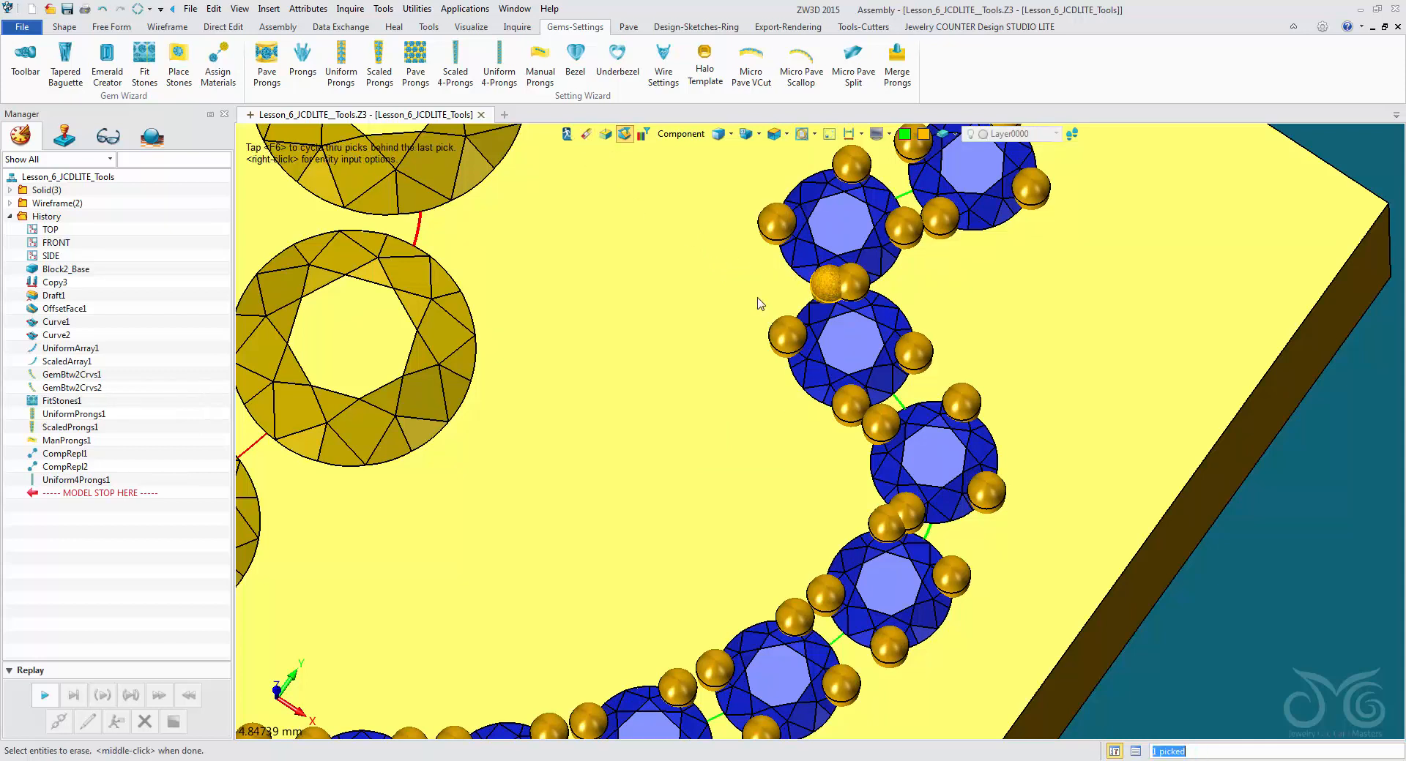
middle_click(724, 327)
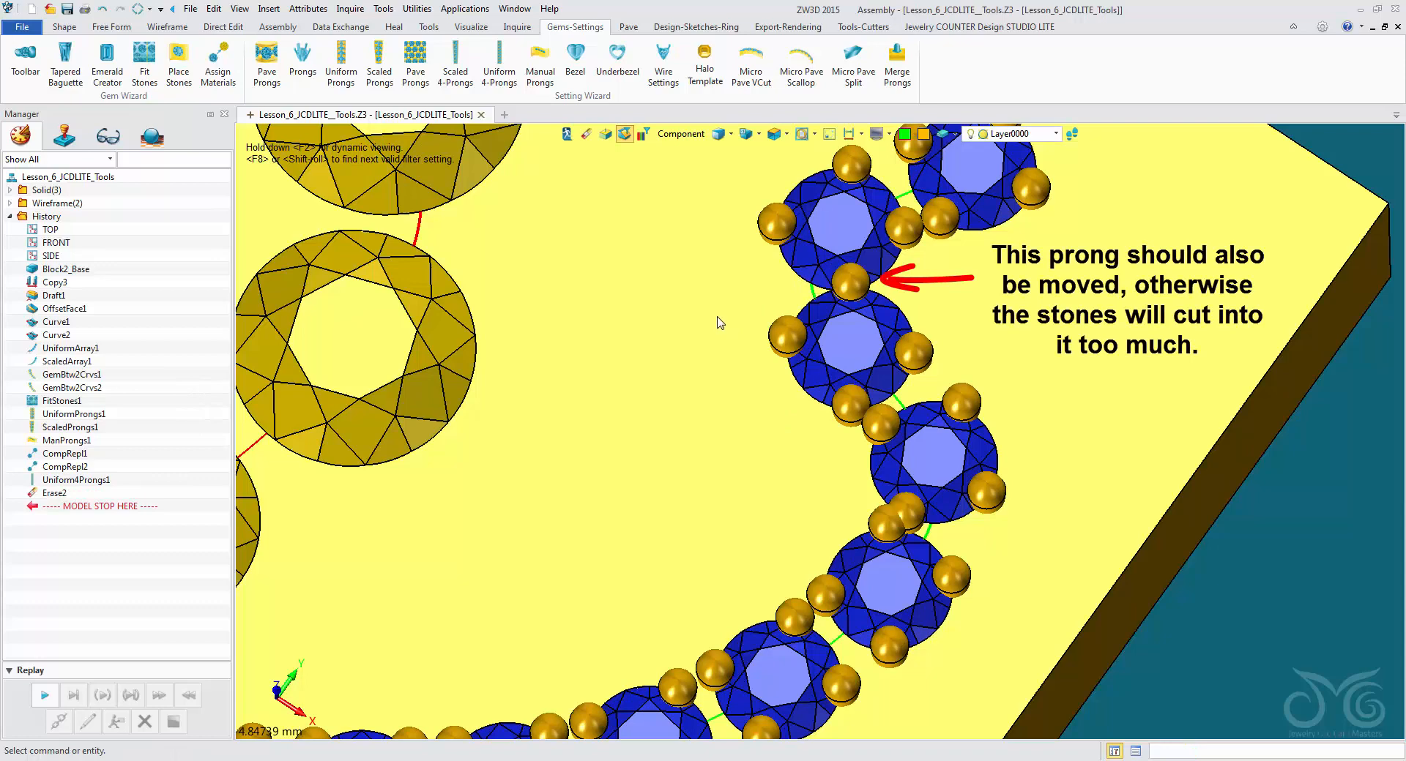
Erase one overlapping prong between the fourth and fifth blue stones and another at the sharp bend near the white stone
left_click(588, 136)
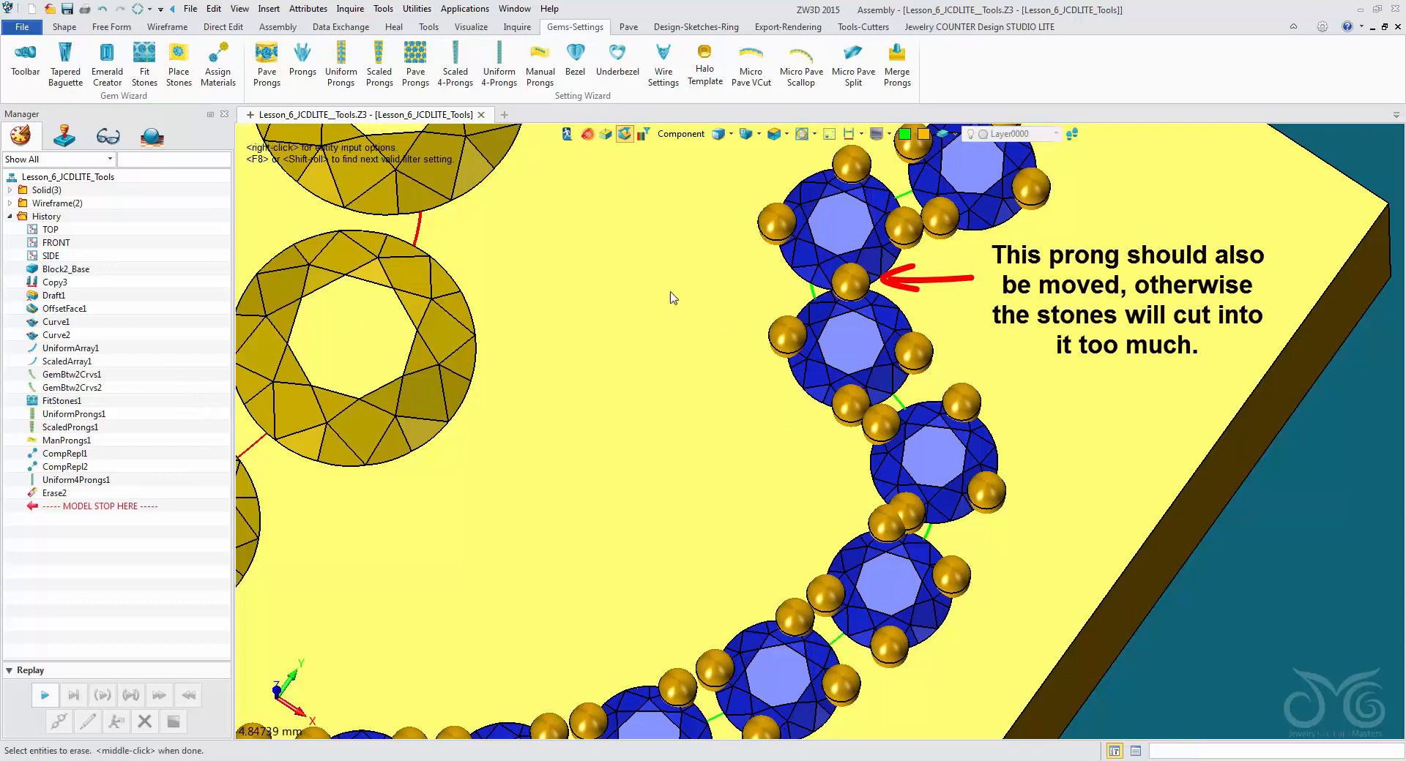
left_click(881, 523)
scroll(864, 399, "down", 3)
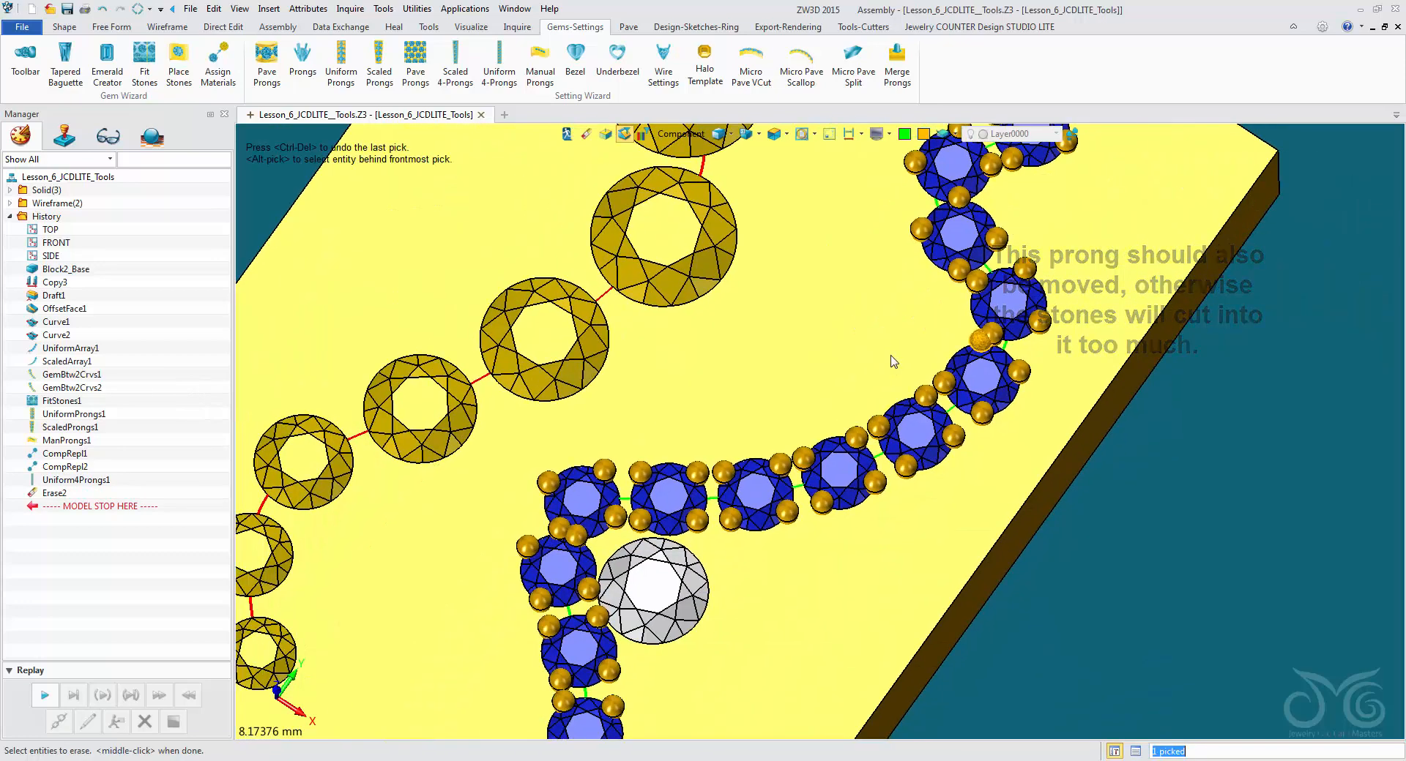
scroll(532, 553, "up", 4)
left_click(588, 514)
scroll(623, 547, "down", 5)
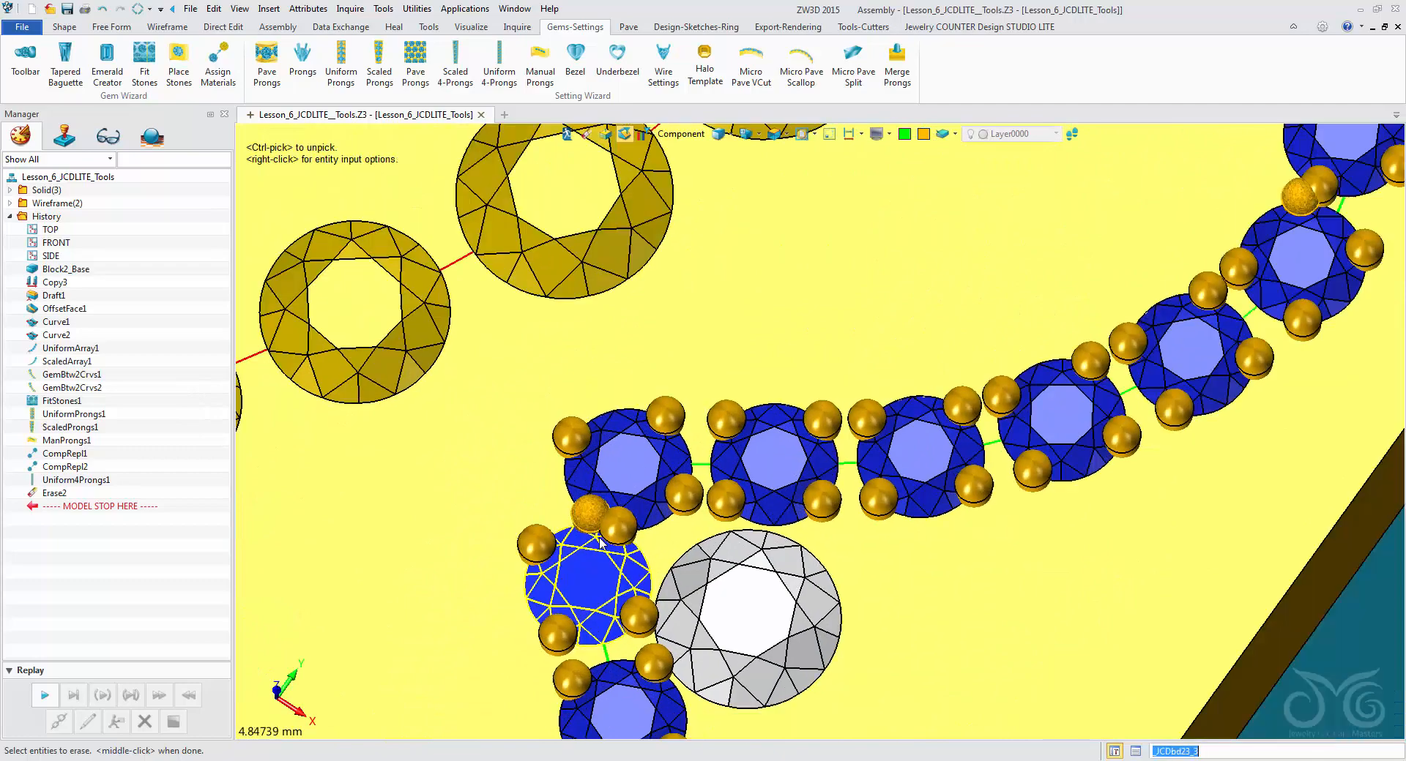
scroll(721, 571, "down", 3)
scroll(783, 666, "up", 6)
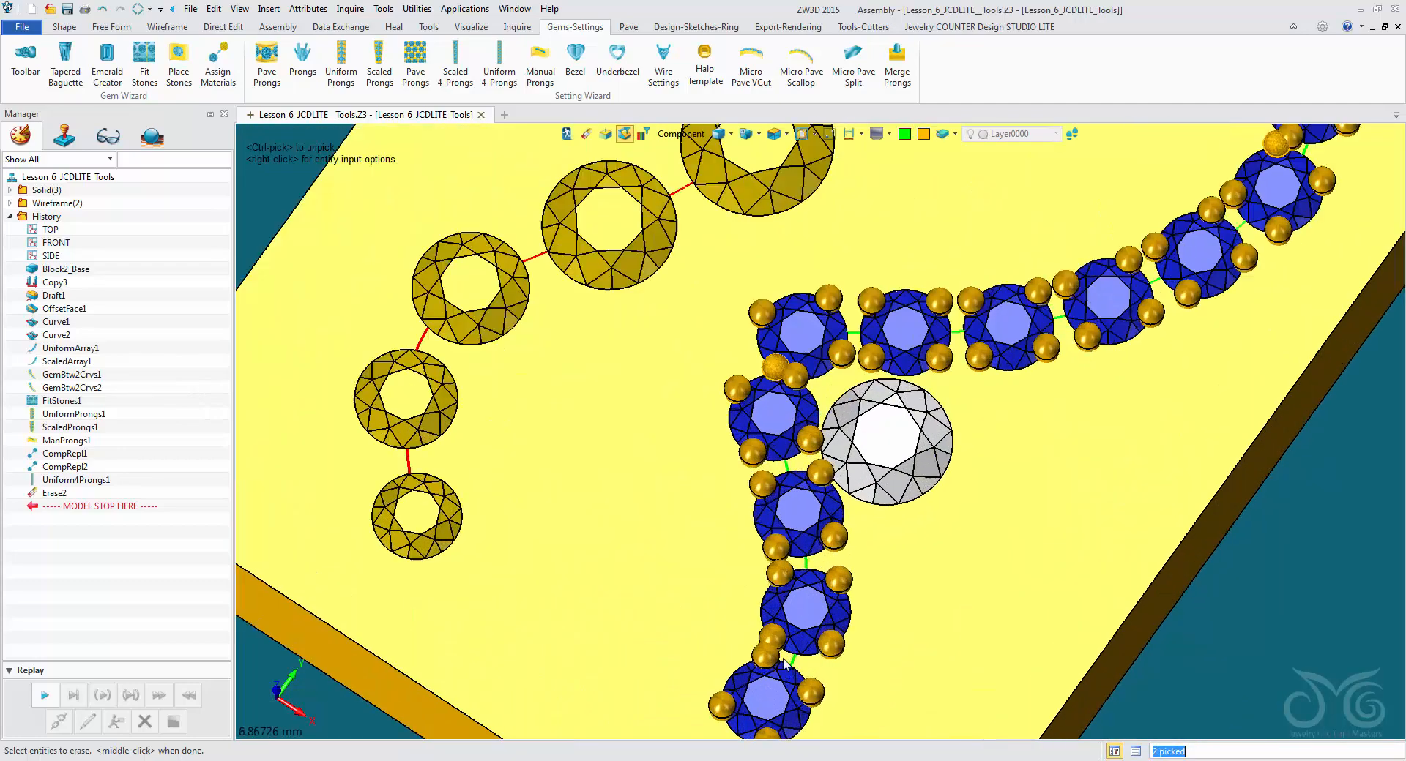
scroll(784, 667, "down", 6)
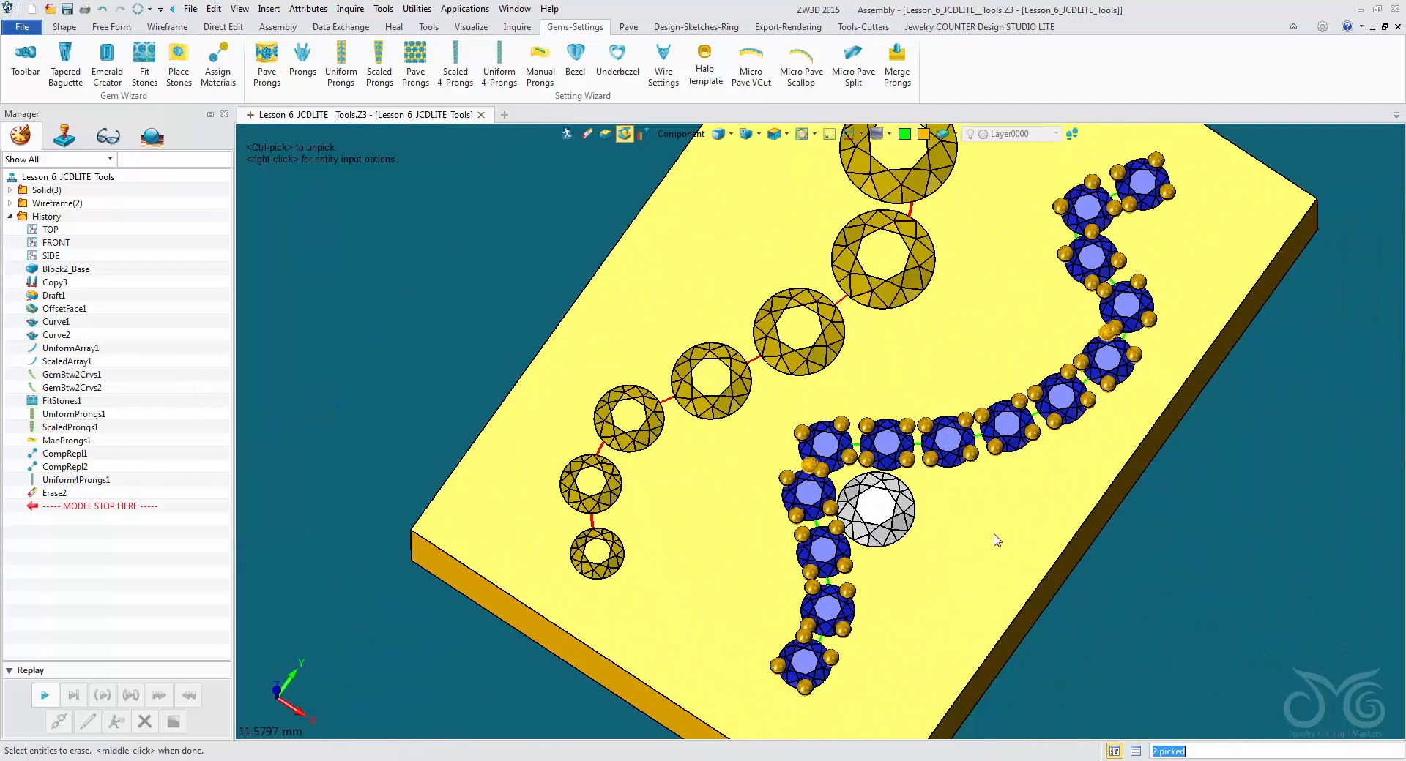
middle_click(997, 531)
Start Scaled 4-Prongs with the yellow stones of graduated size on the wide plate as the stones
scroll(1127, 366, "up", 5)
middle_click_drag(1134, 357, 786, 588)
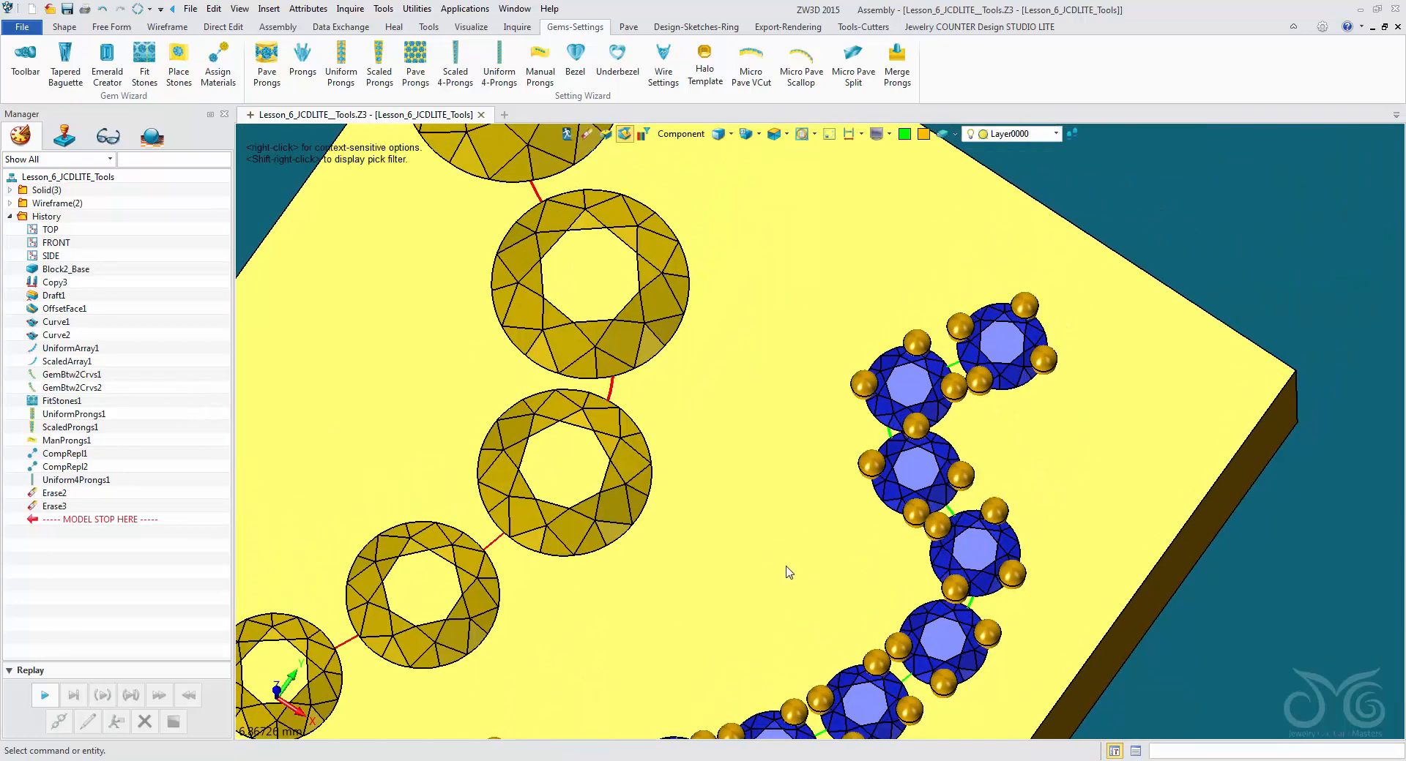
scroll(790, 563, "down", 5)
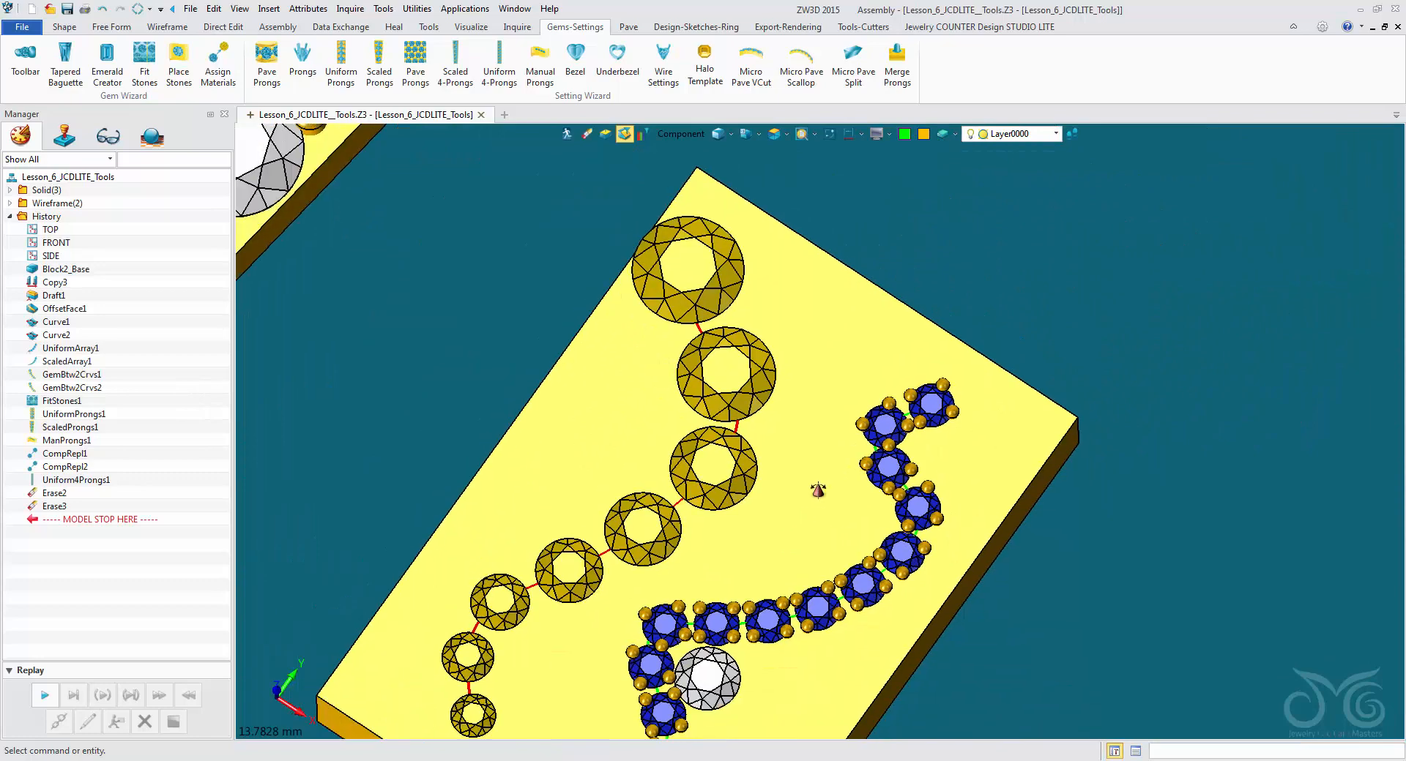
left_click(454, 73)
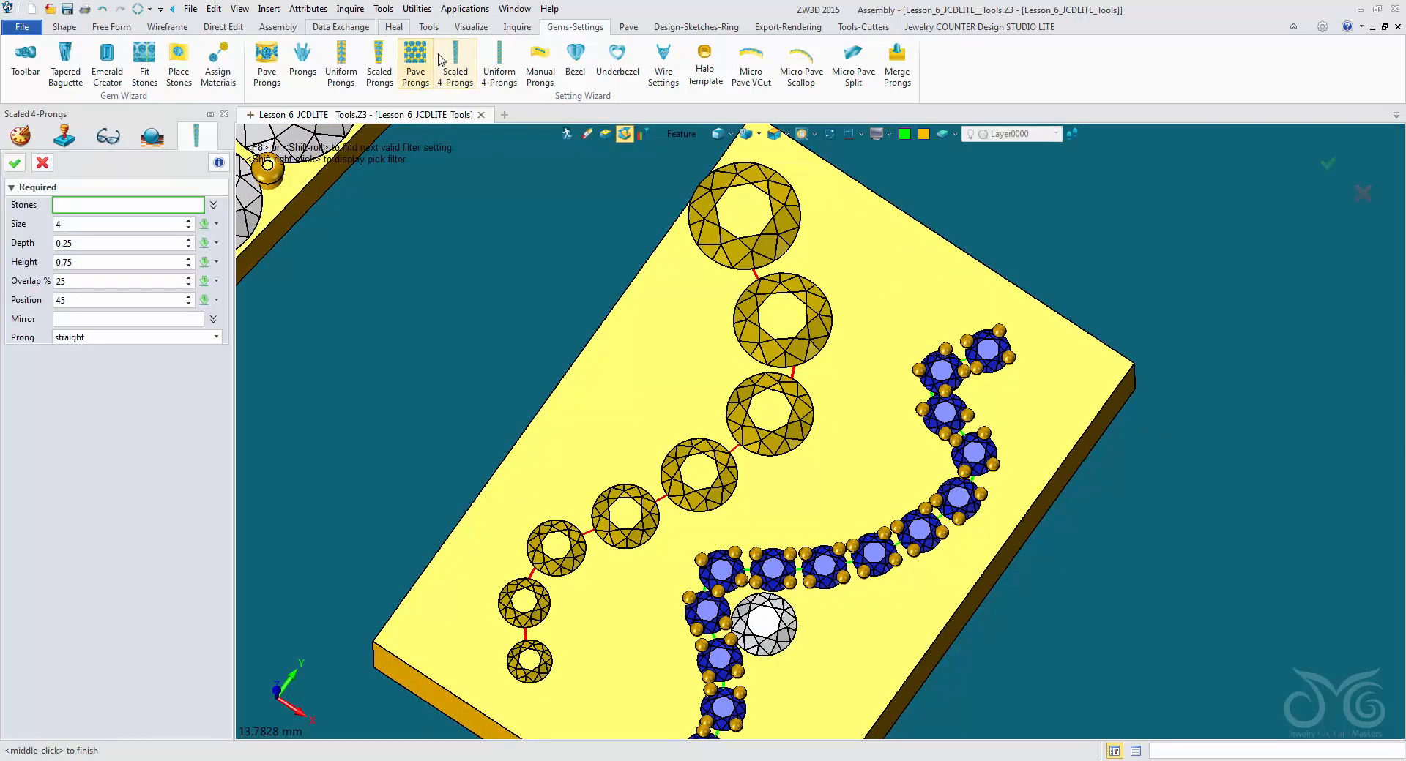
left_click(701, 227)
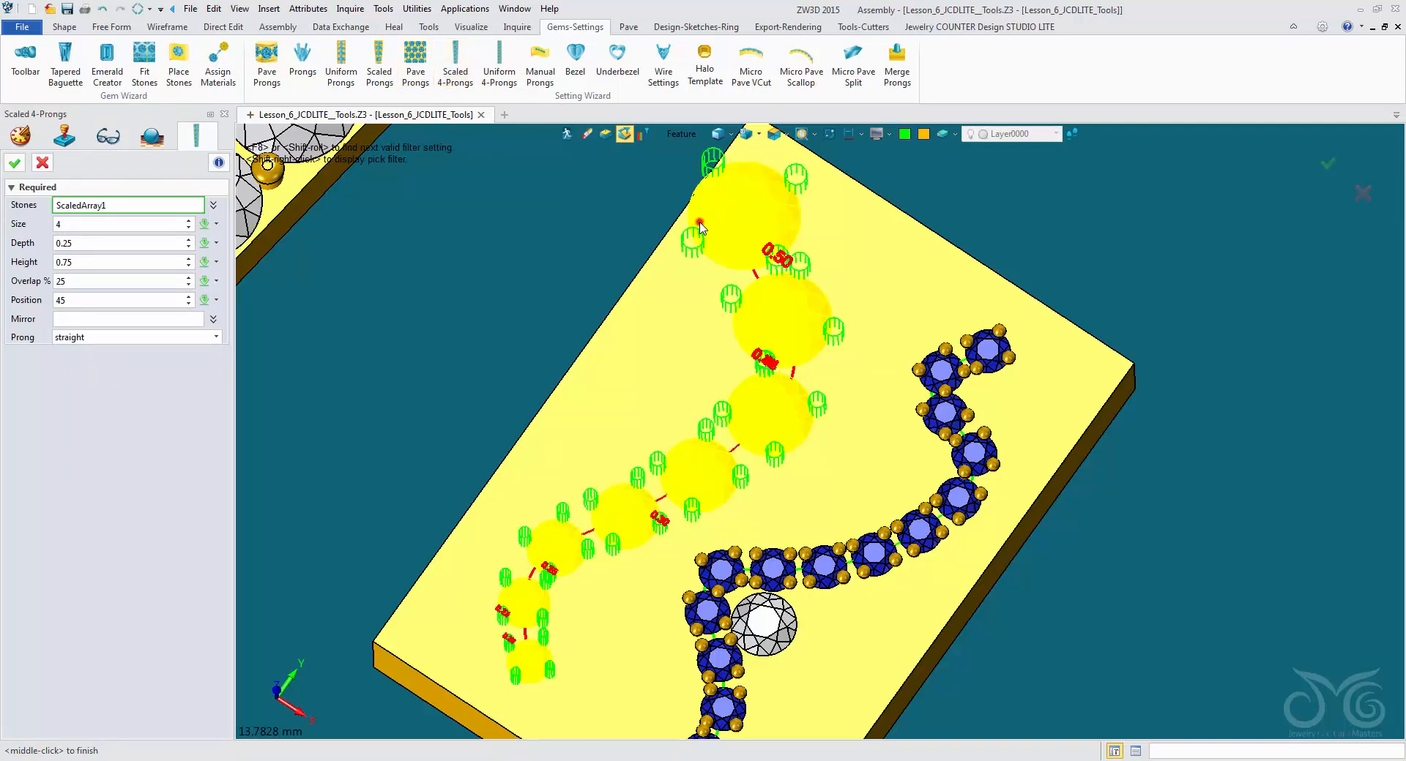
left_click(701, 228)
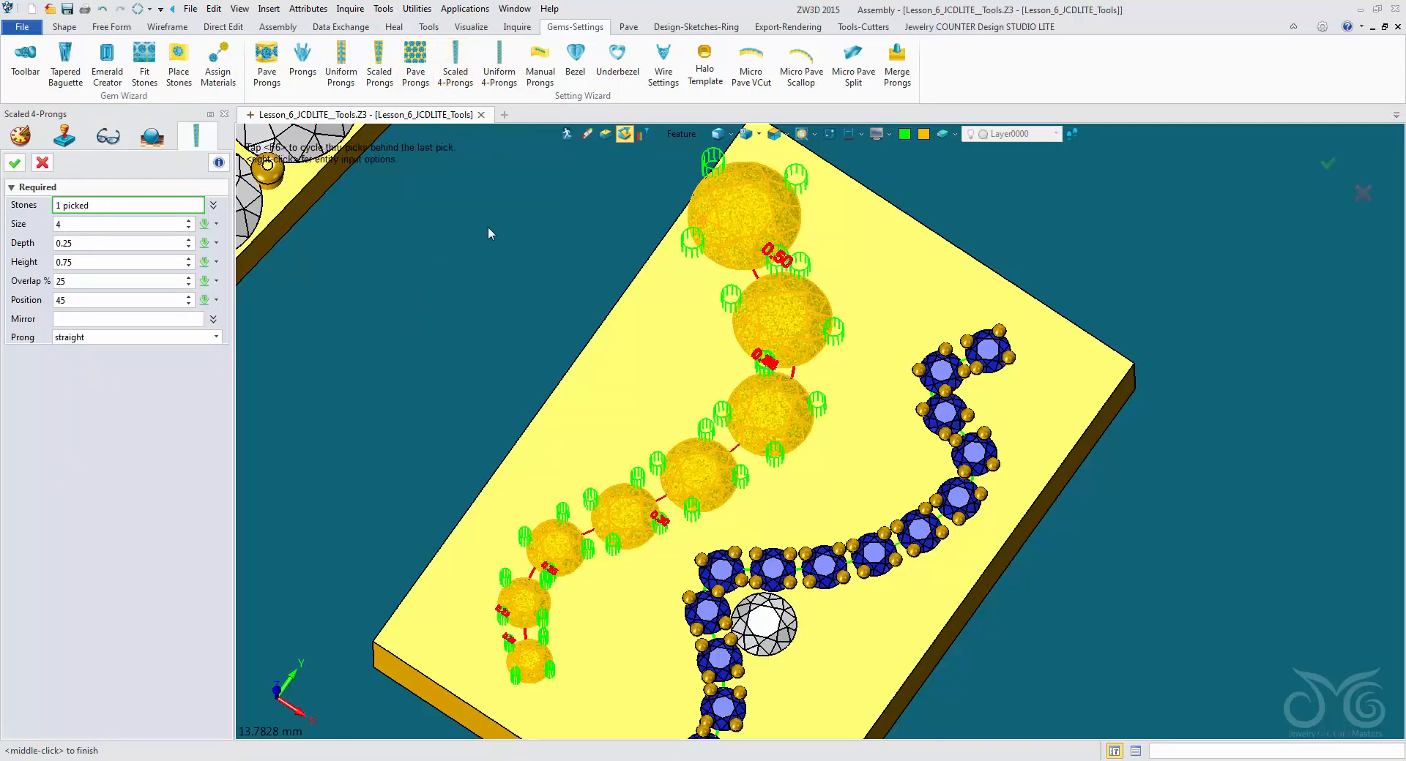
right_click_drag(491, 230, 488, 242)
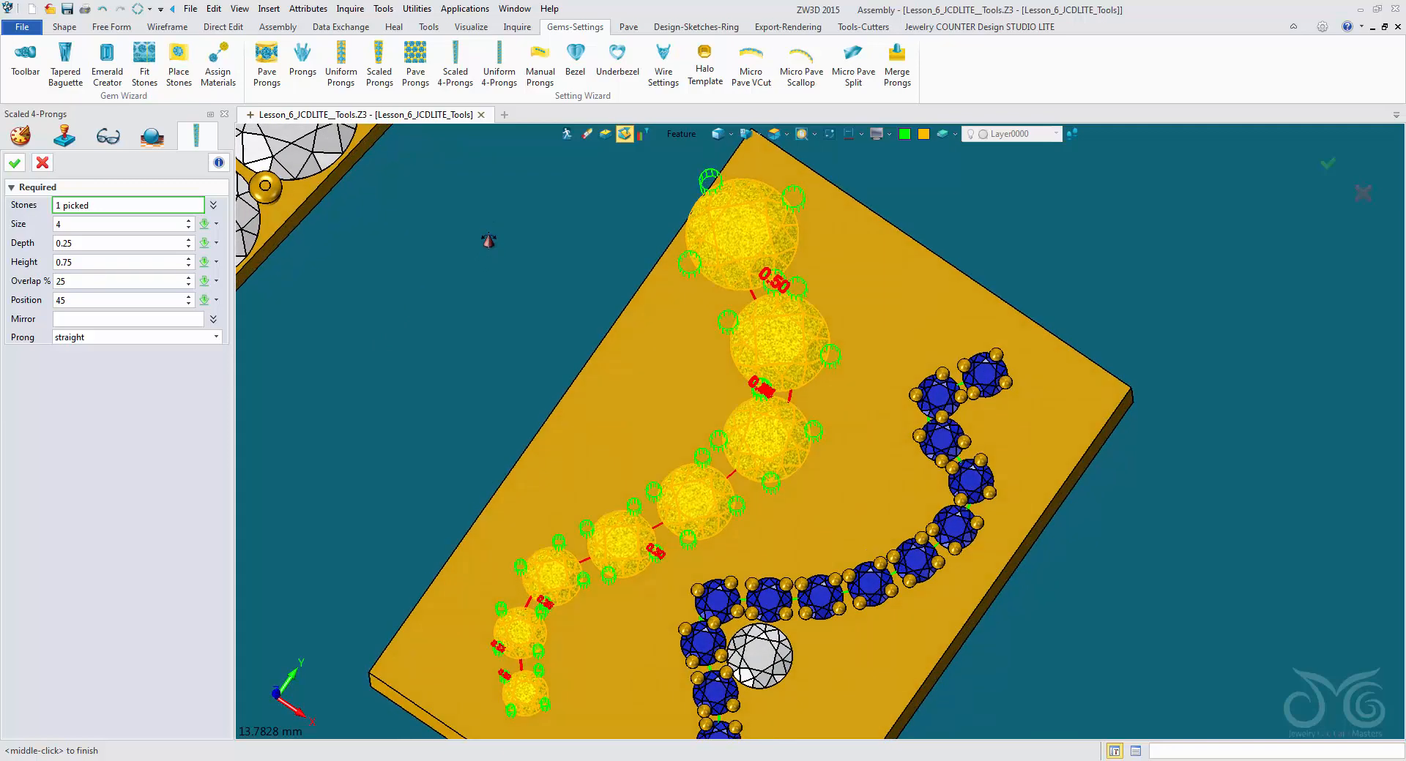
Set the scaled four-prongs' height to 0.5 and size to 6, and create them on the yellow stones
left_click(139, 262)
type("0.")
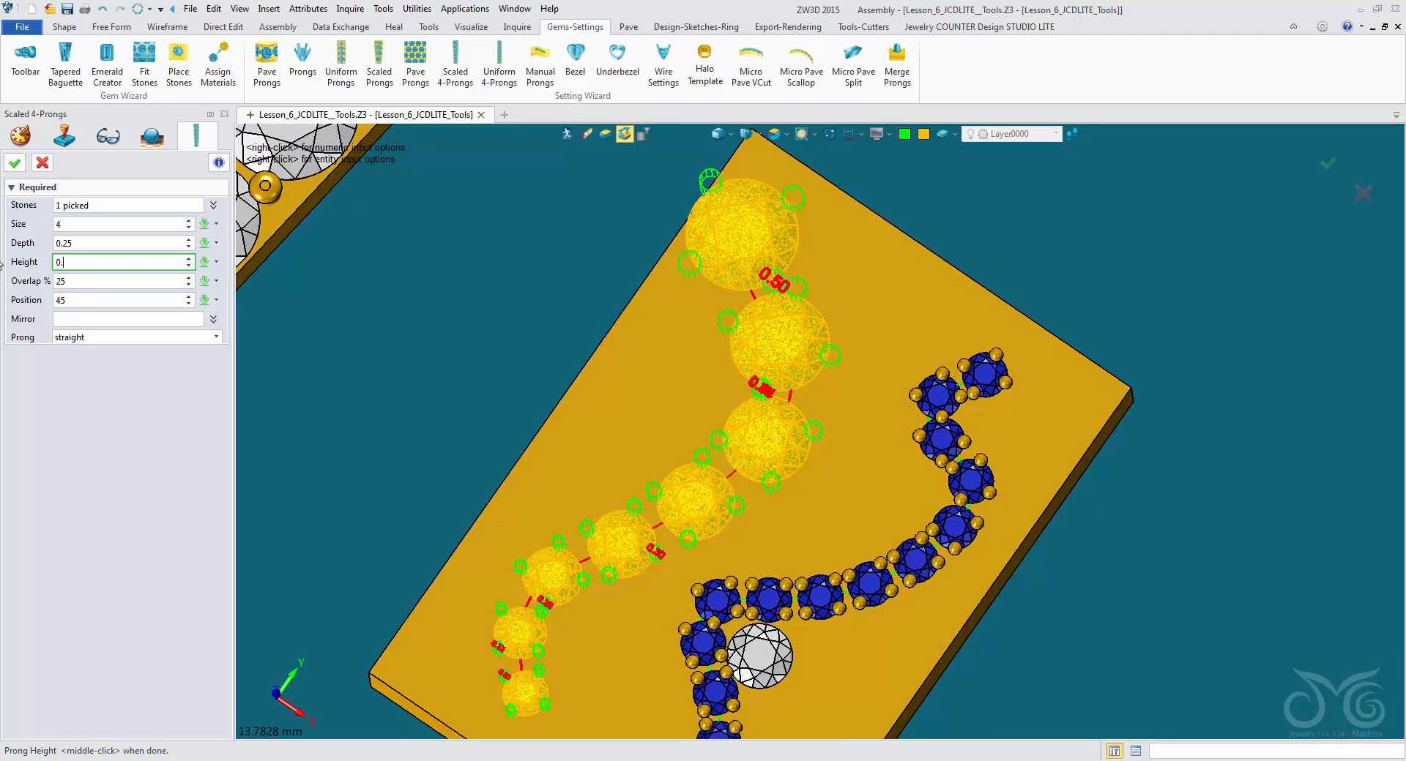
type("5")
left_click(88, 280)
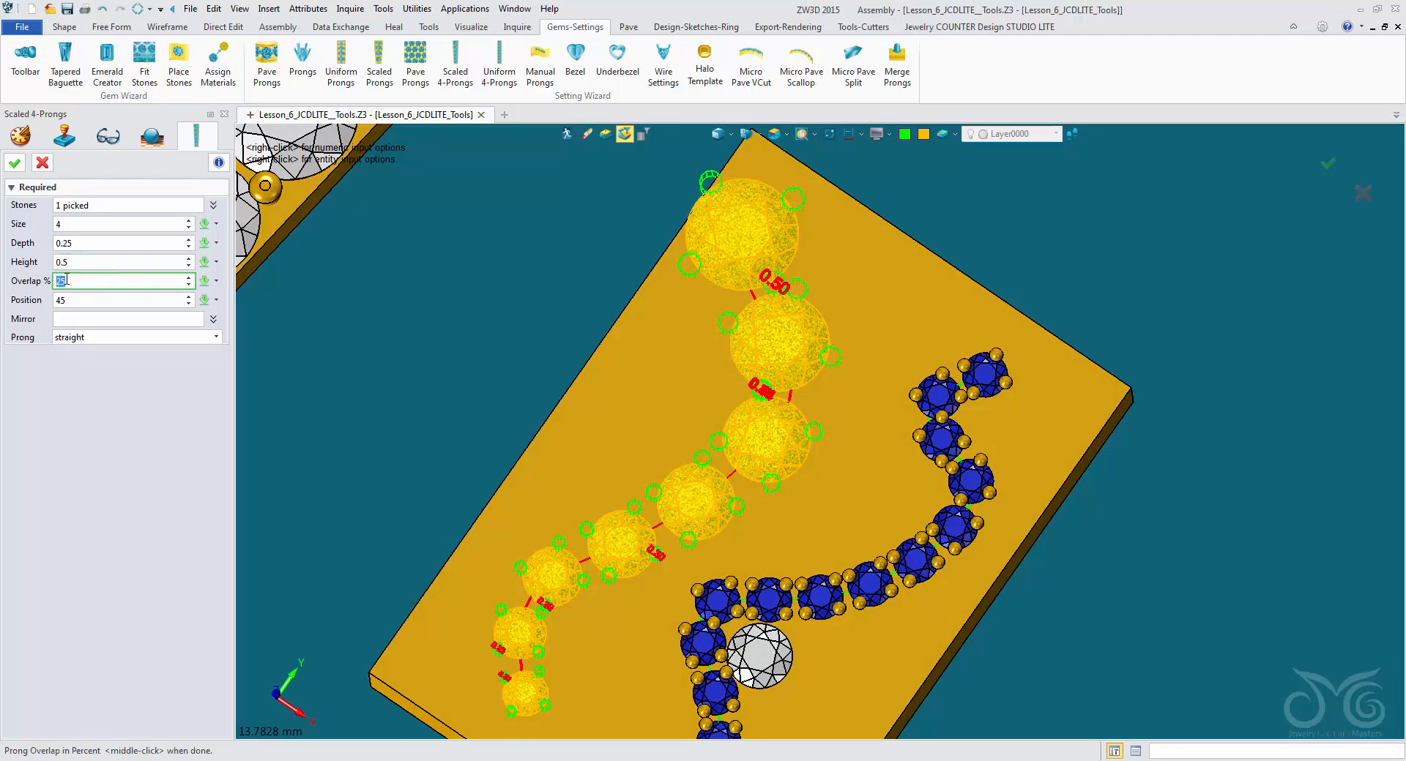
left_click(101, 296)
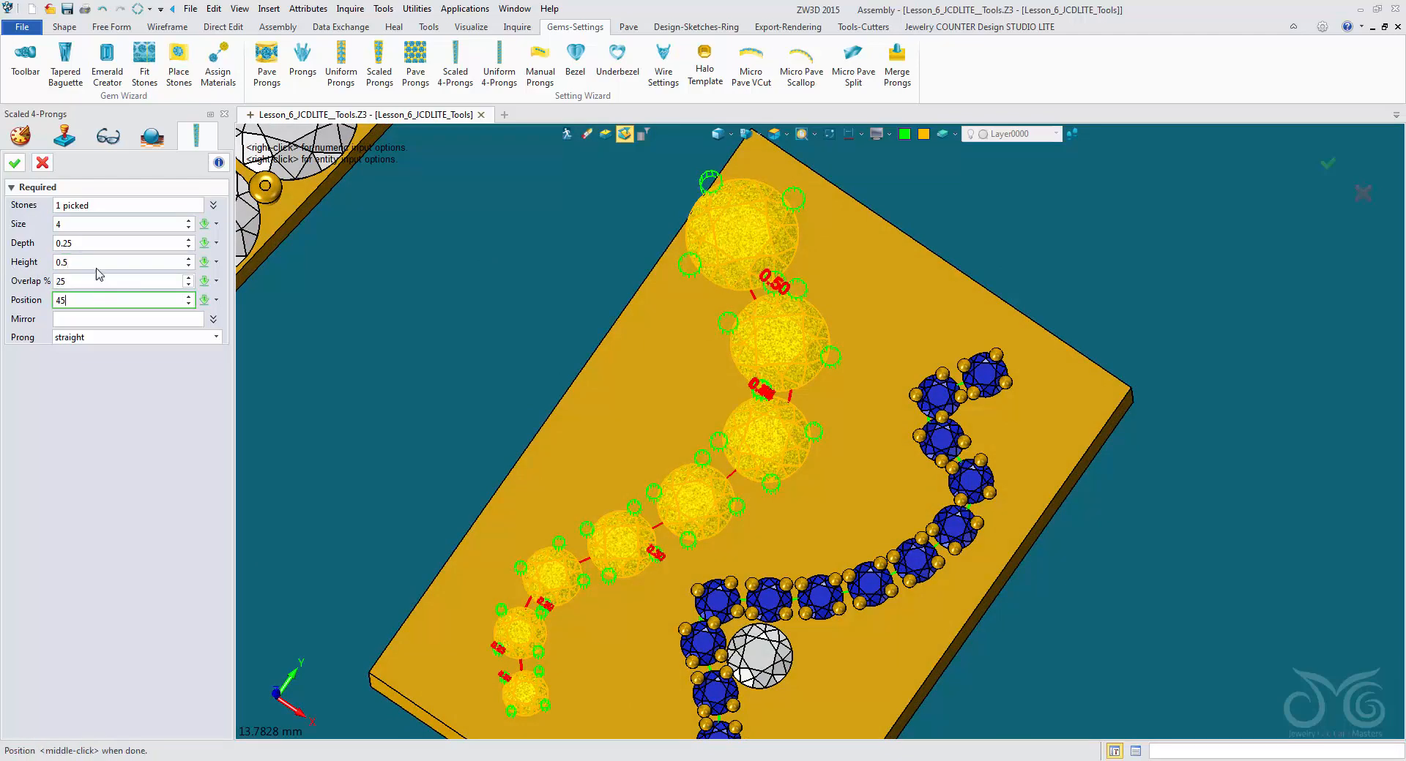
left_click(99, 225)
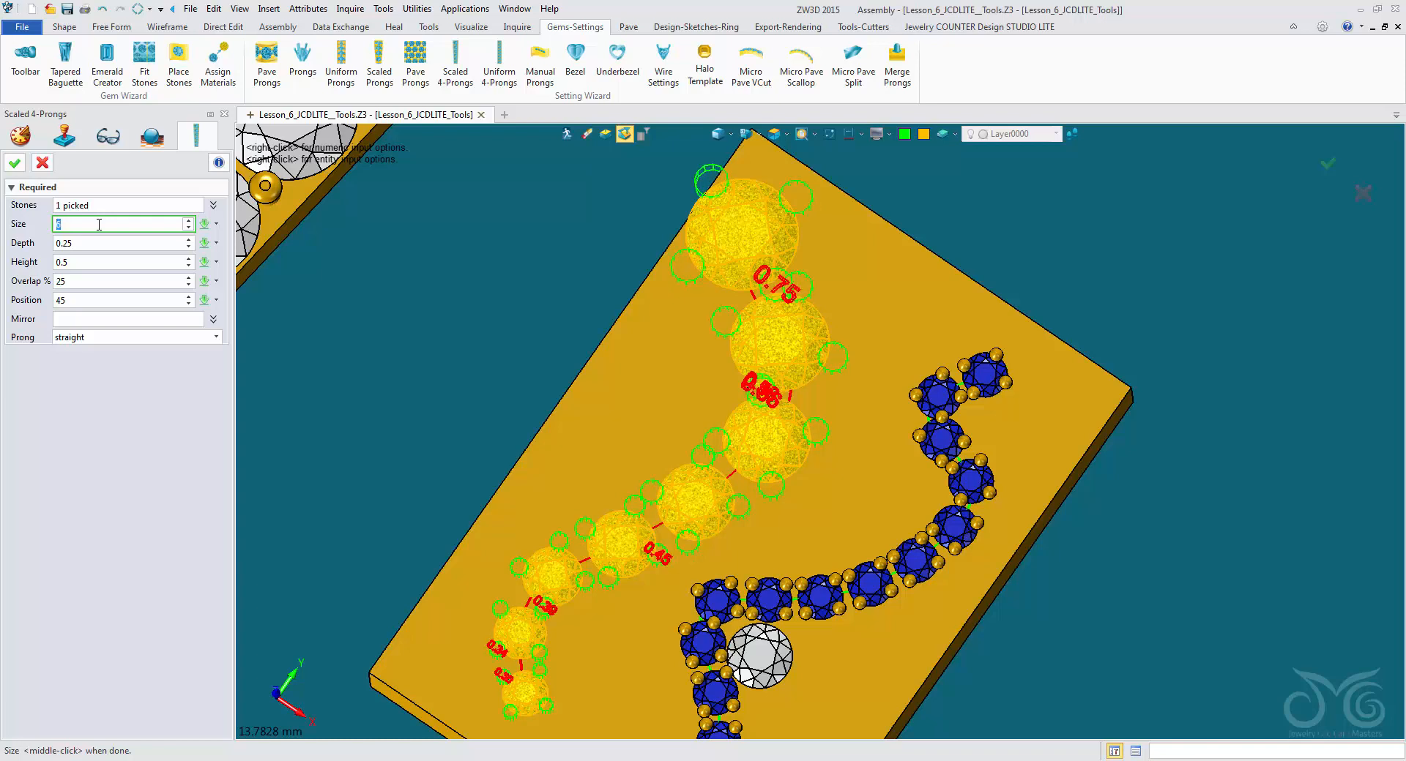
left_click(15, 163)
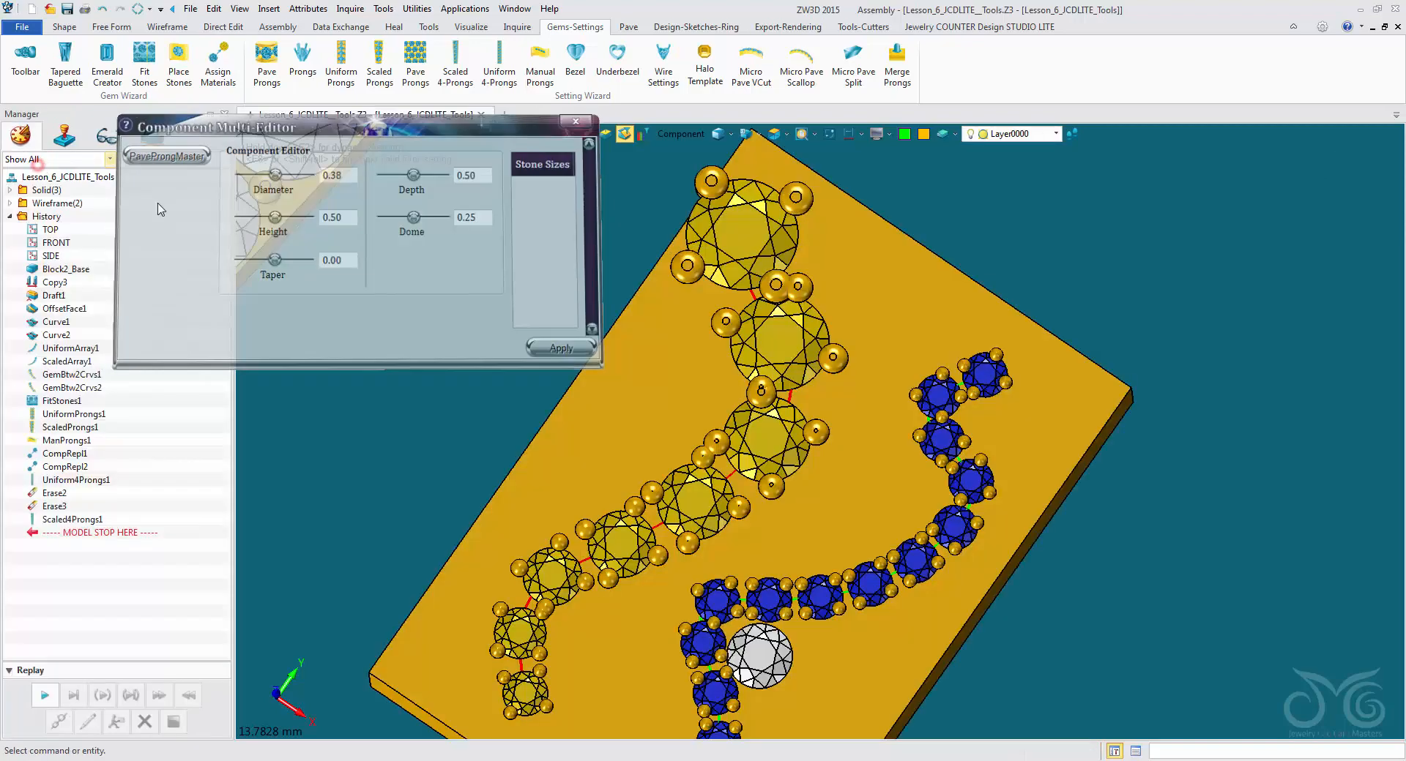
scroll(400, 367, "down", 5)
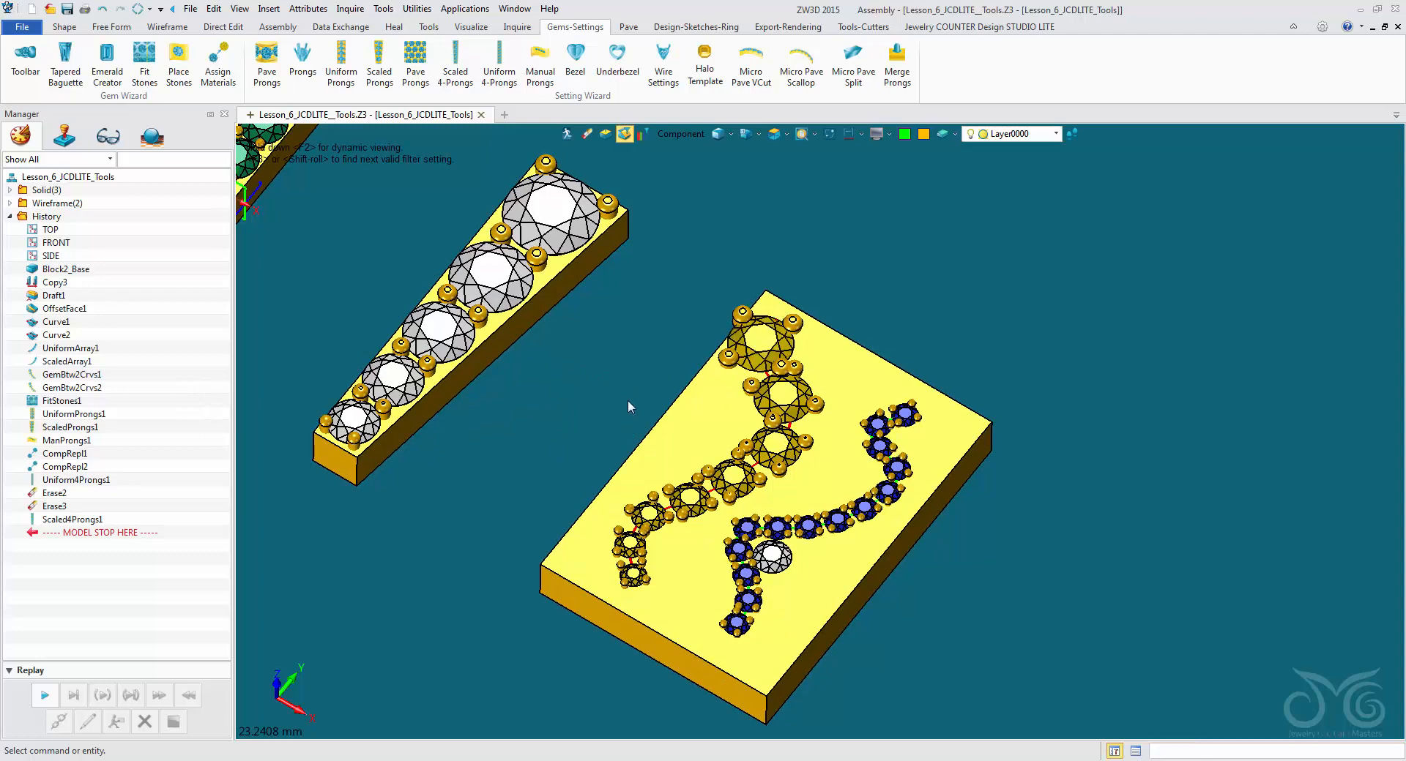
Exit the assembly to the file's root object list and set its preview mode to Graphic
middle_click_drag(627, 399, 794, 519)
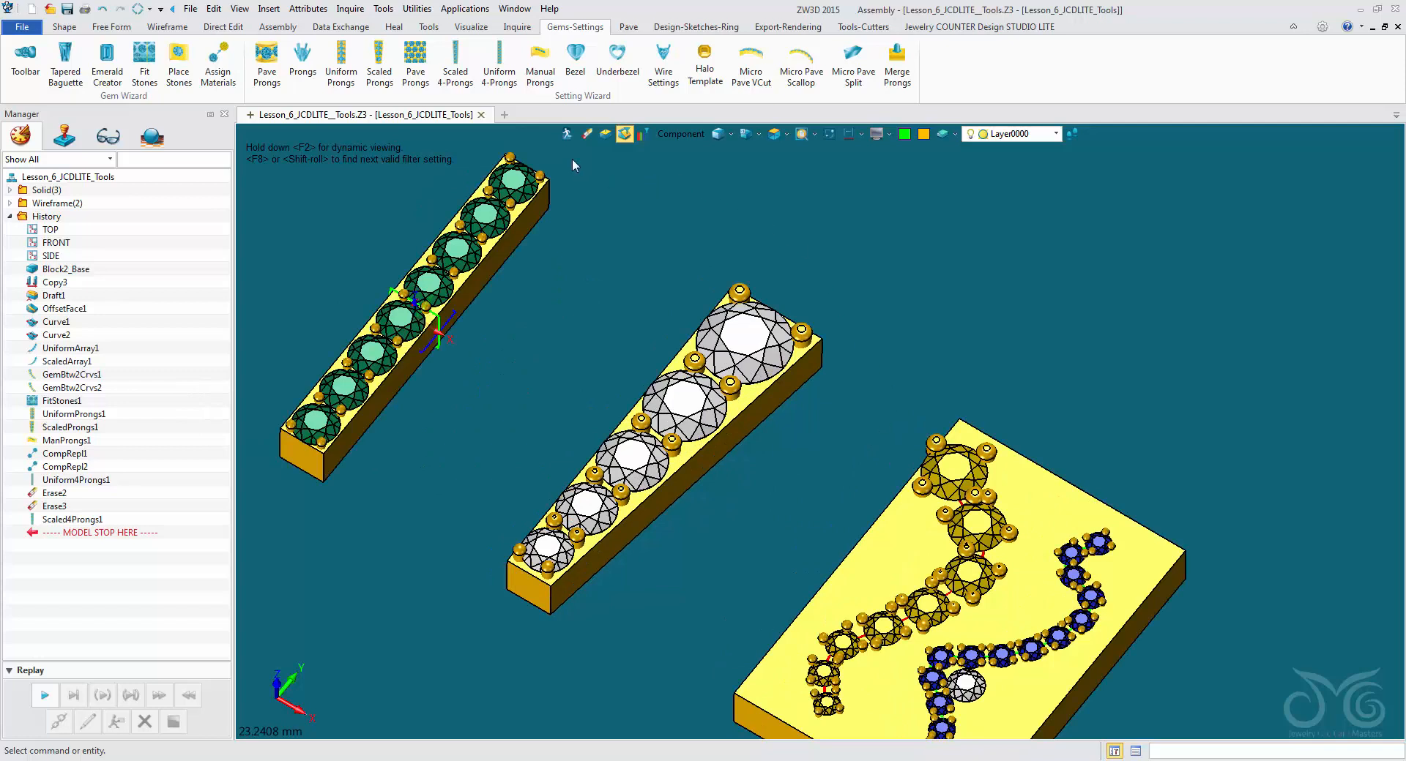
left_click(568, 136)
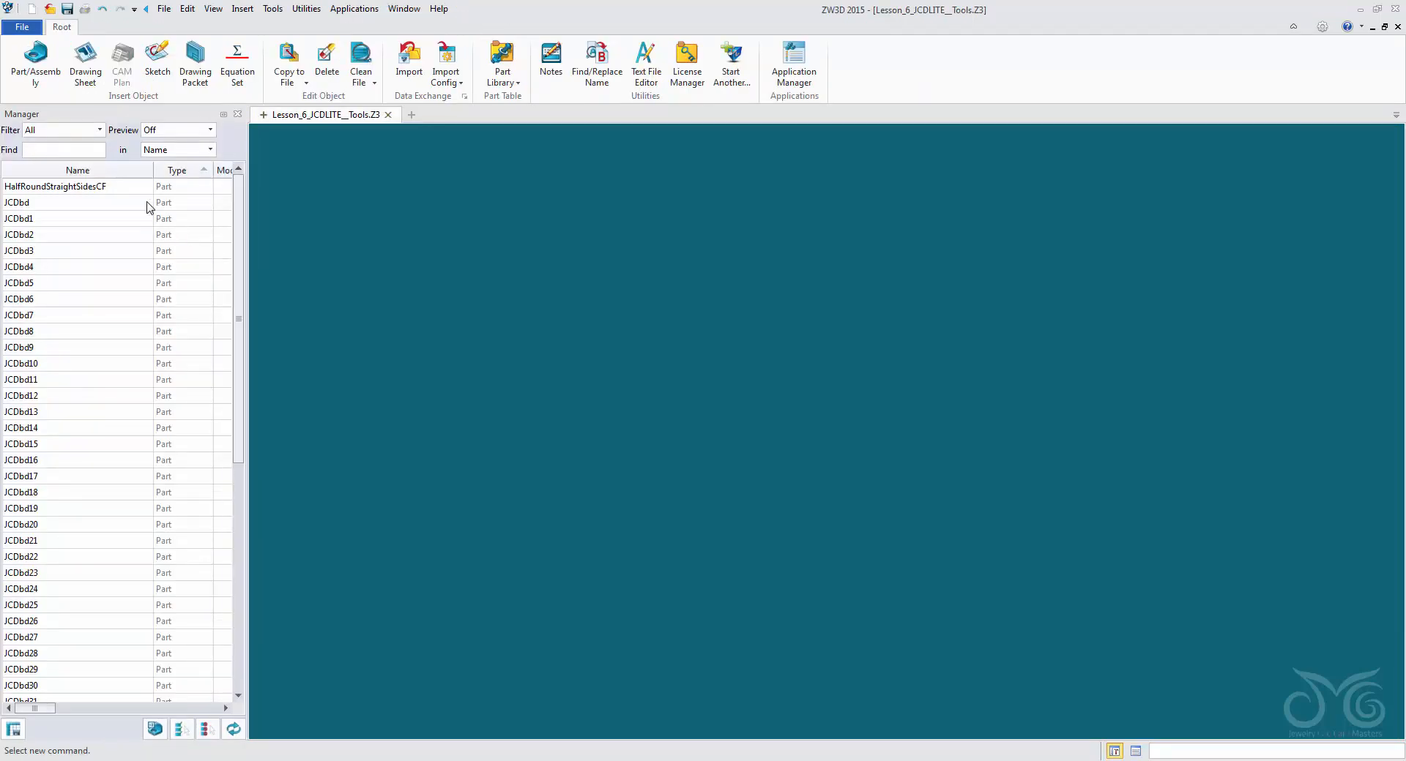
left_click(116, 202)
left_click(175, 130)
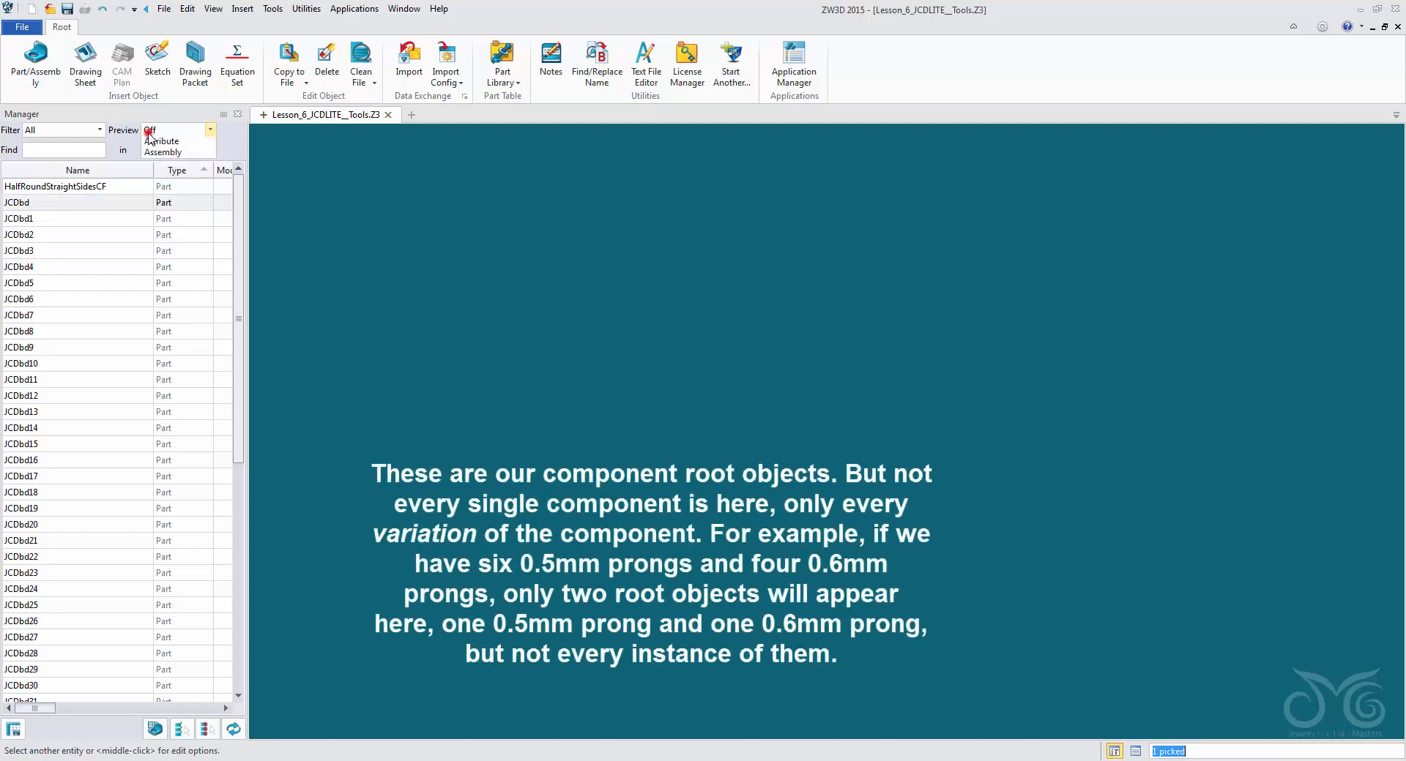
left_click(153, 155)
scroll(158, 329, "down", 8)
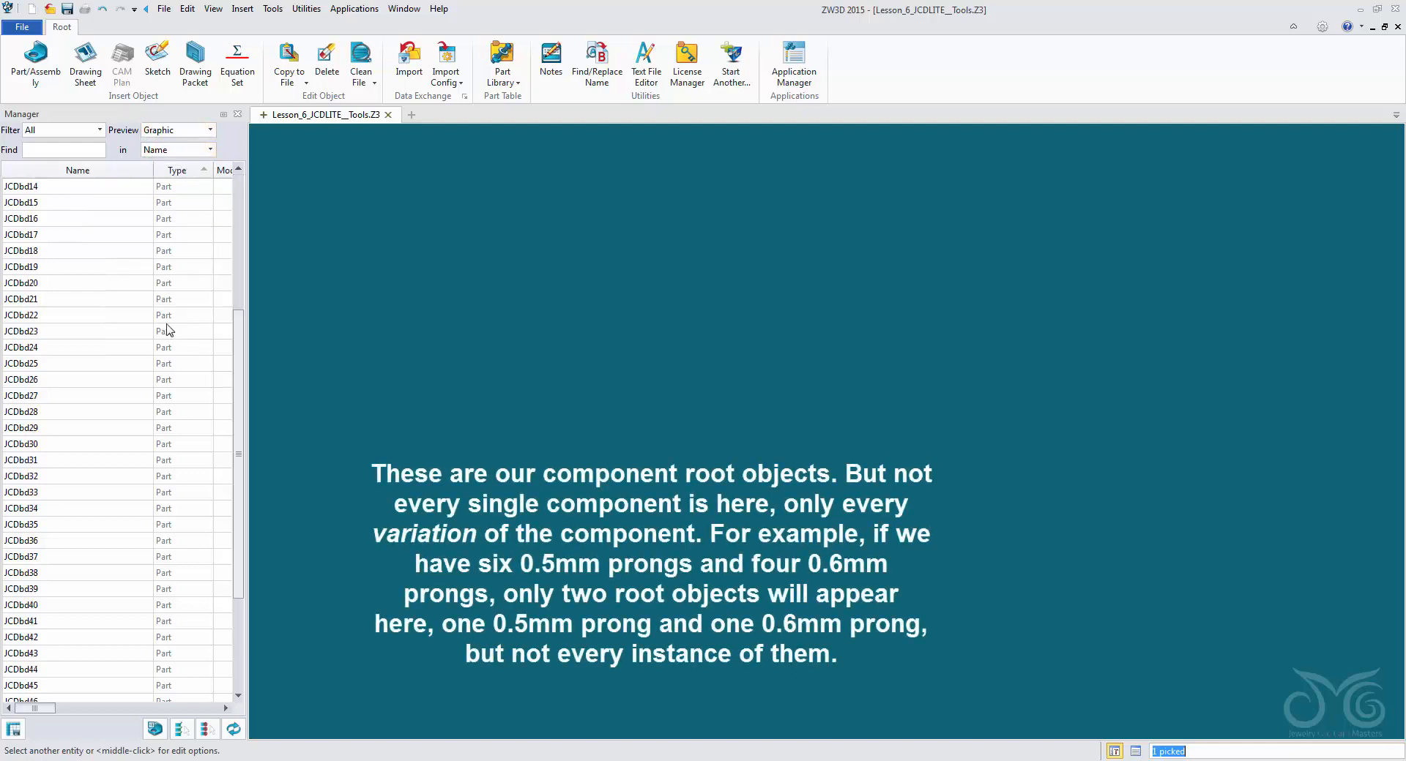
Preview the Lesson_6_JCDLITE_Tools assembly and a sampling of JCDbd parts from JCDbd54 back to JCDbd31 to examine the prong and stone variations
left_click(110, 694)
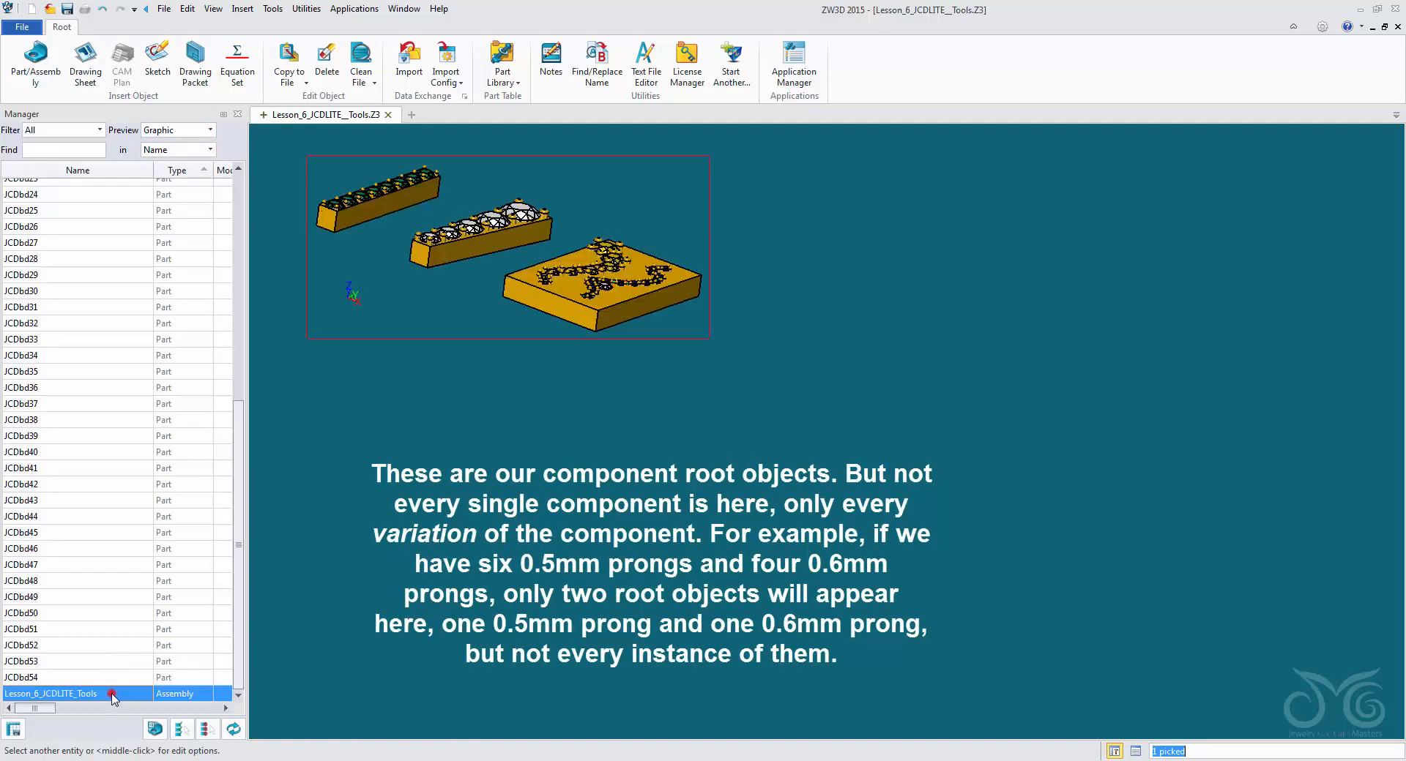
left_click(114, 681)
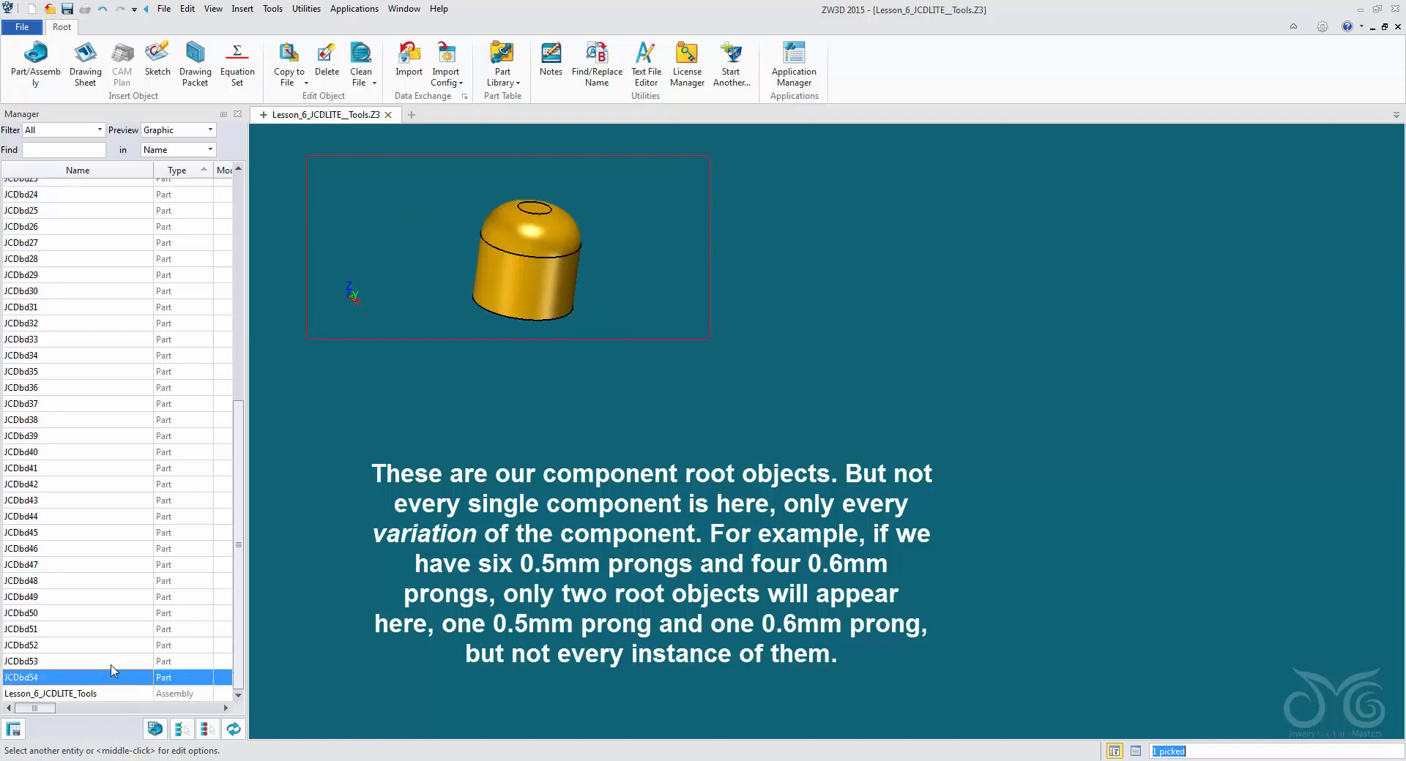
left_click(114, 663)
left_click(115, 649)
left_click(114, 631)
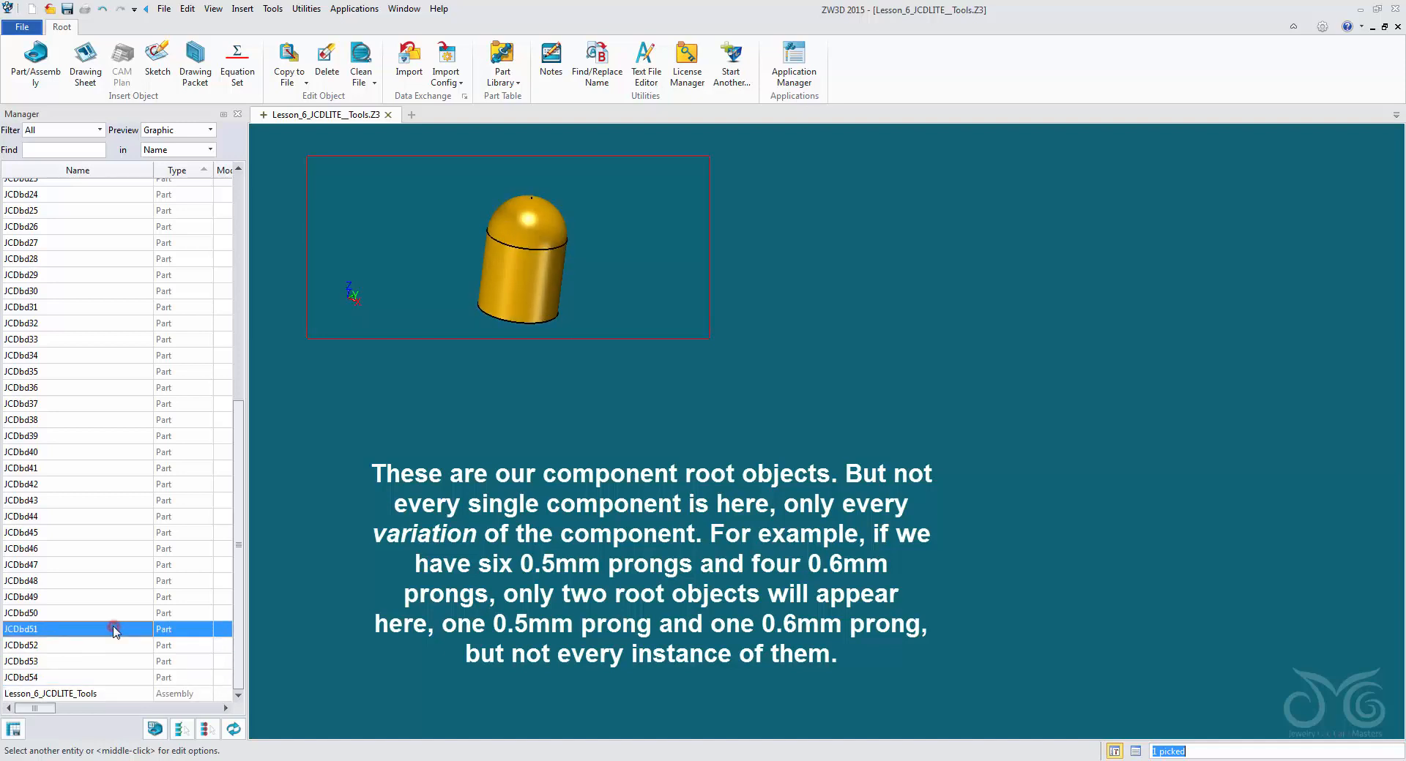
left_click(116, 614)
left_click(117, 596)
left_click(121, 517)
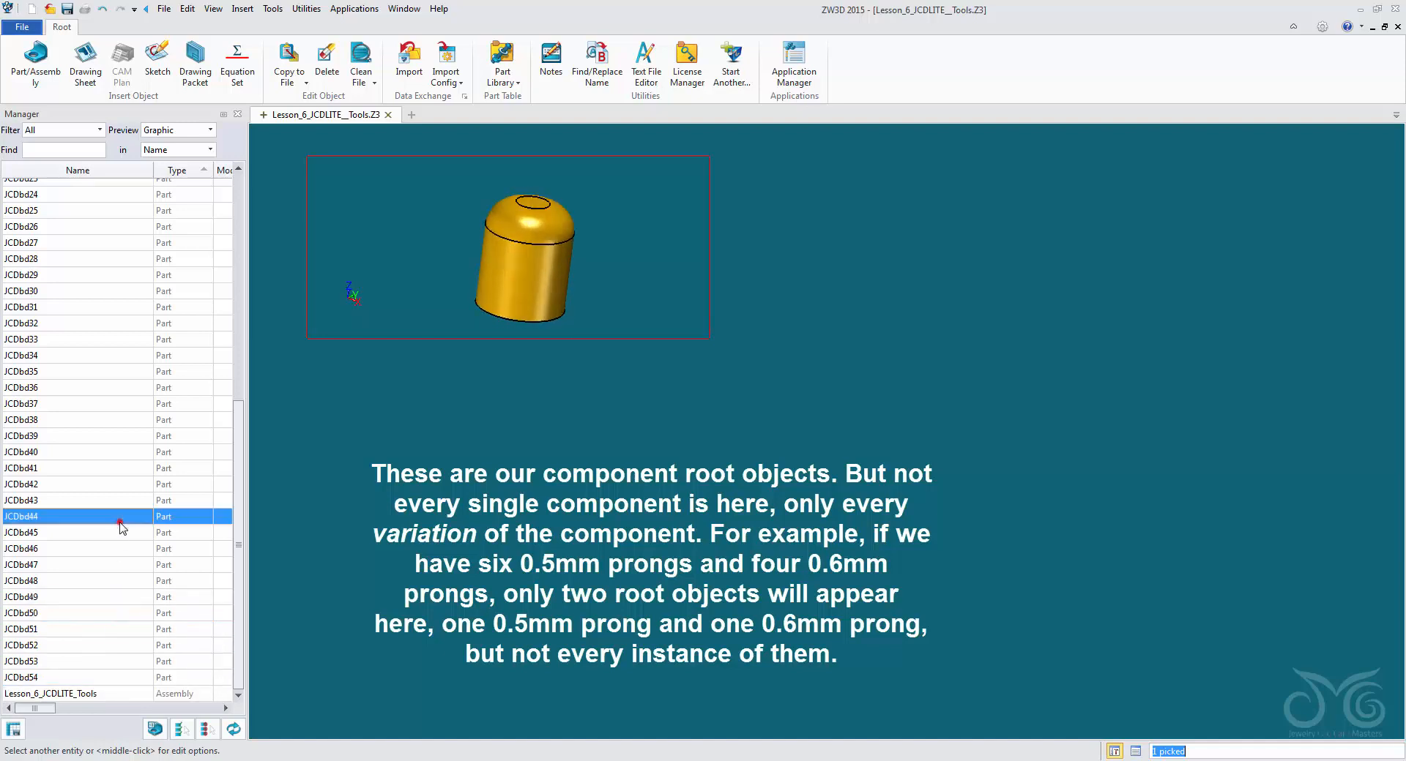
left_click(121, 453)
left_click(122, 378)
left_click(131, 308)
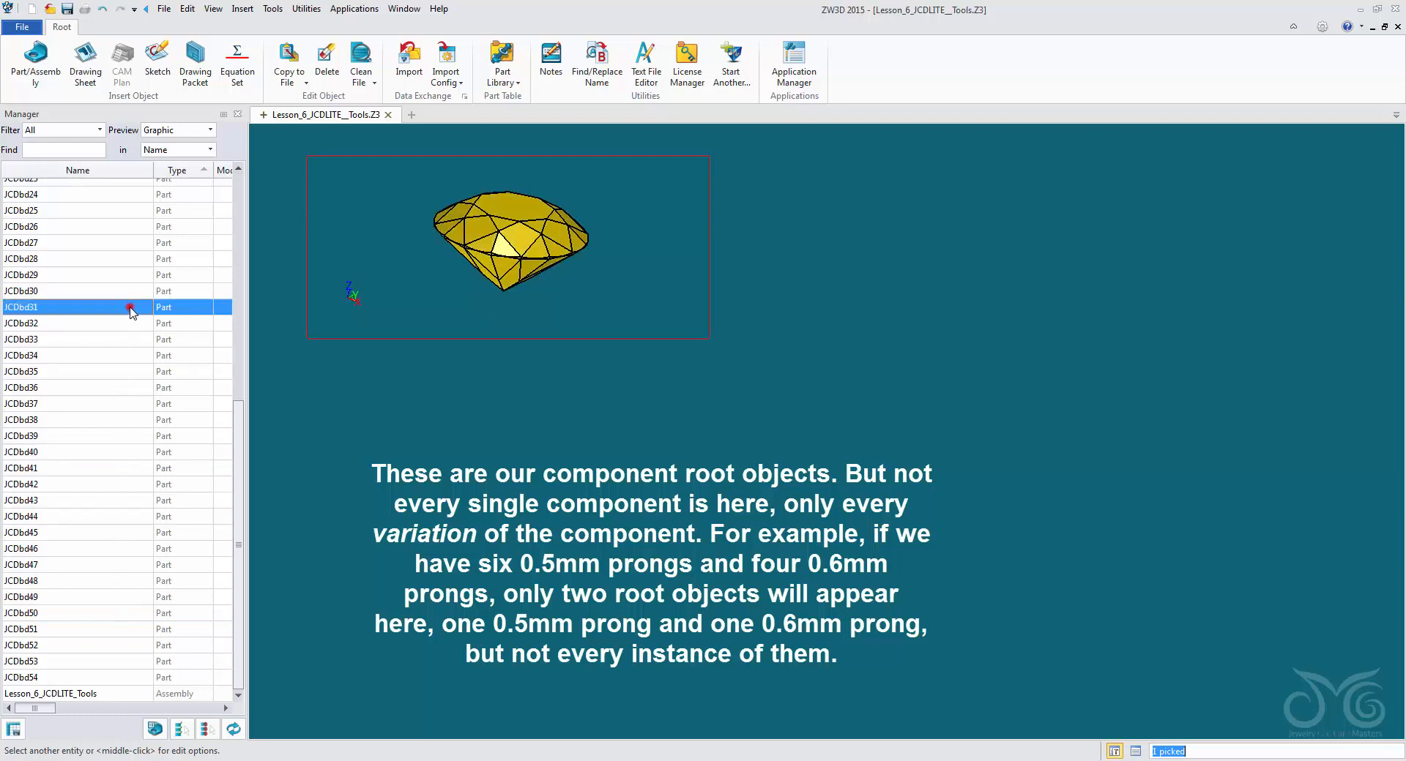
left_click(131, 342)
left_click(129, 387)
left_click(126, 371)
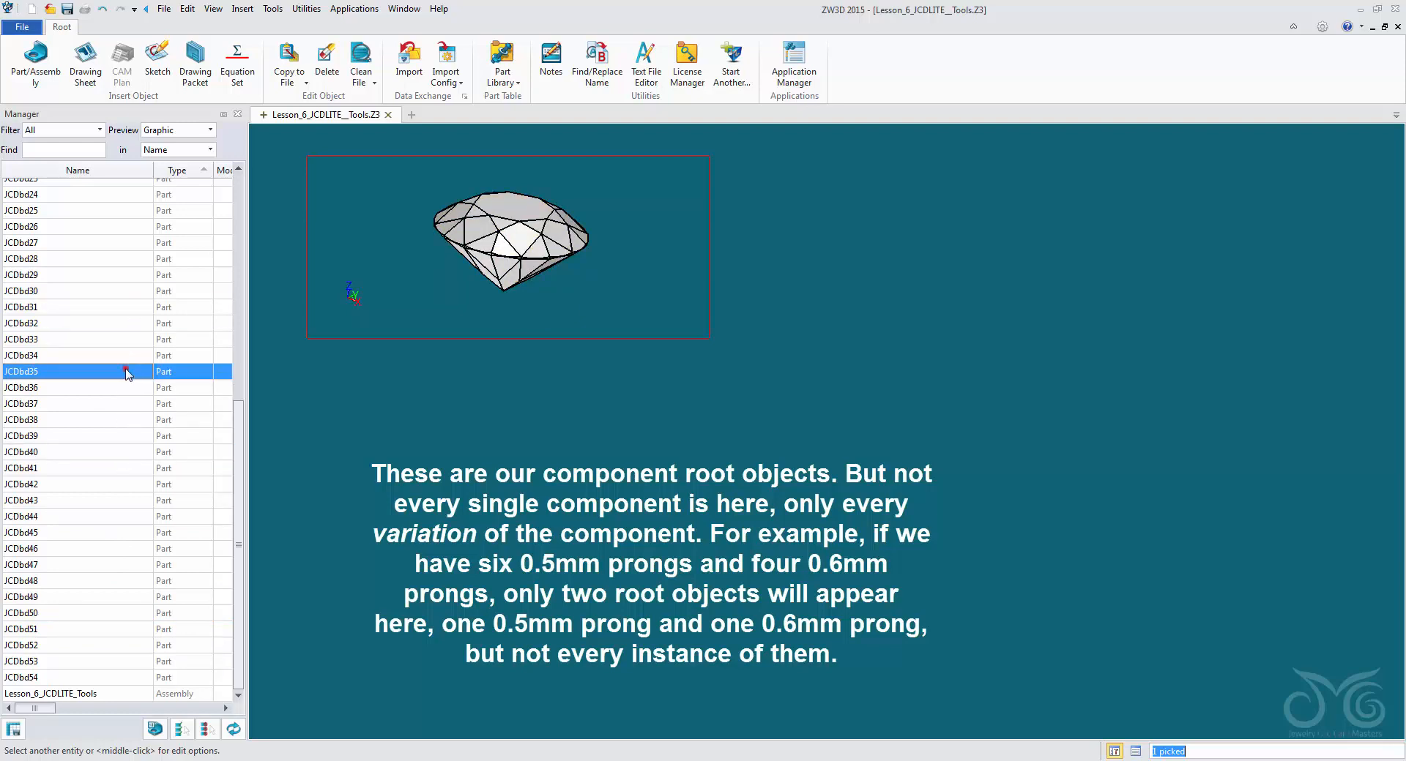
Reopen the Lesson_6_JCDLITE_Tools assembly and view its stone rows at an angle
double_click(134, 693)
right_click_drag(428, 551, 415, 582)
middle_click_drag(415, 582, 446, 536)
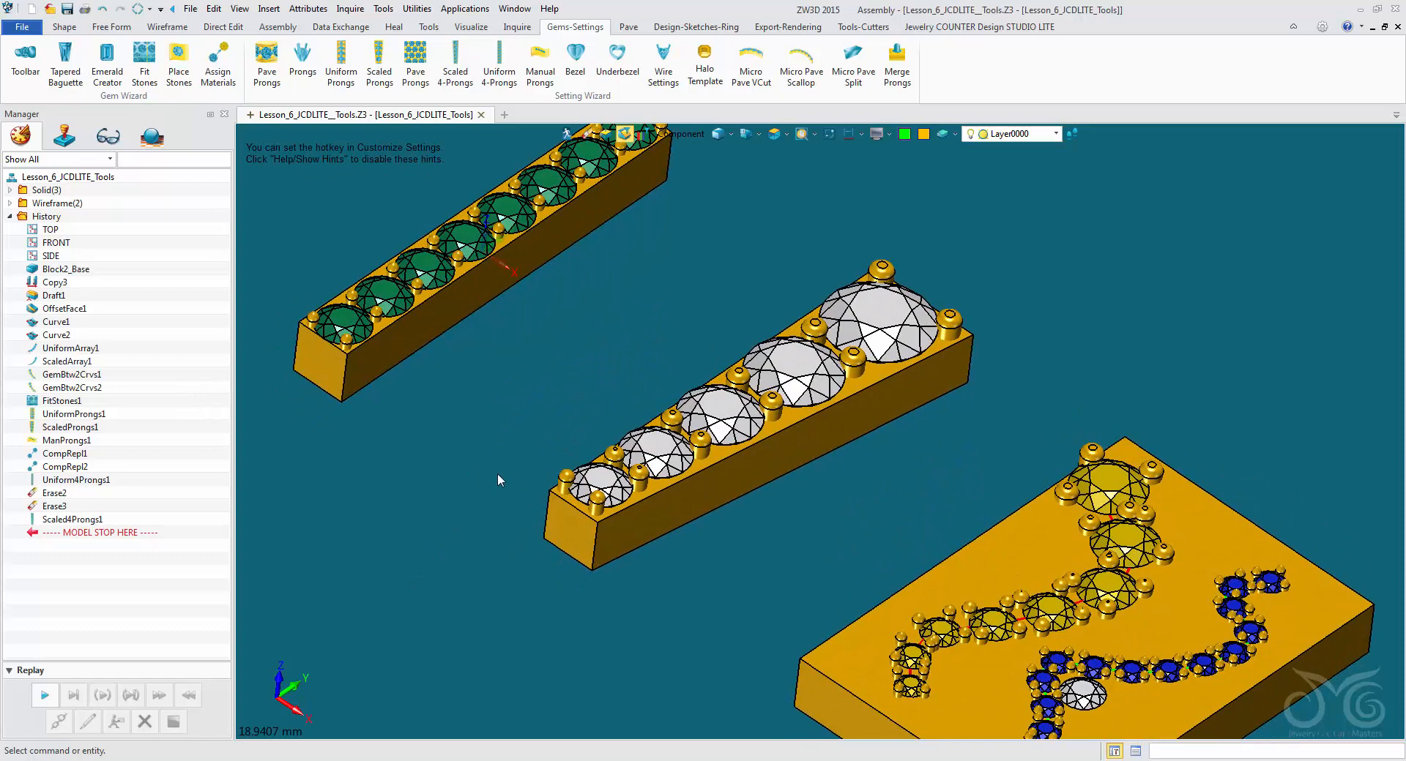
Try removing the second-smallest white stone on the tapered bar from view, and undo the removal
scroll(700, 239, "up", 3)
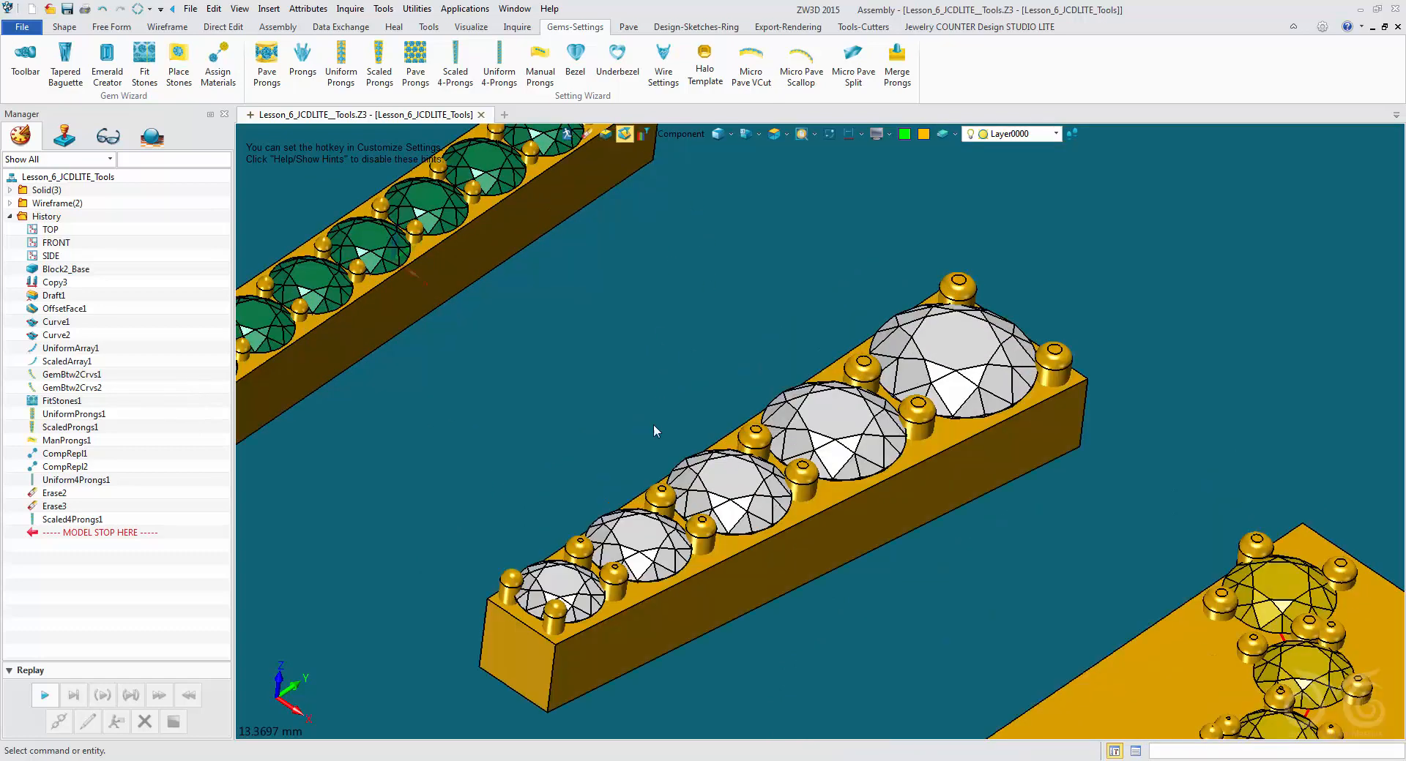
right_click(644, 524)
left_click(677, 582)
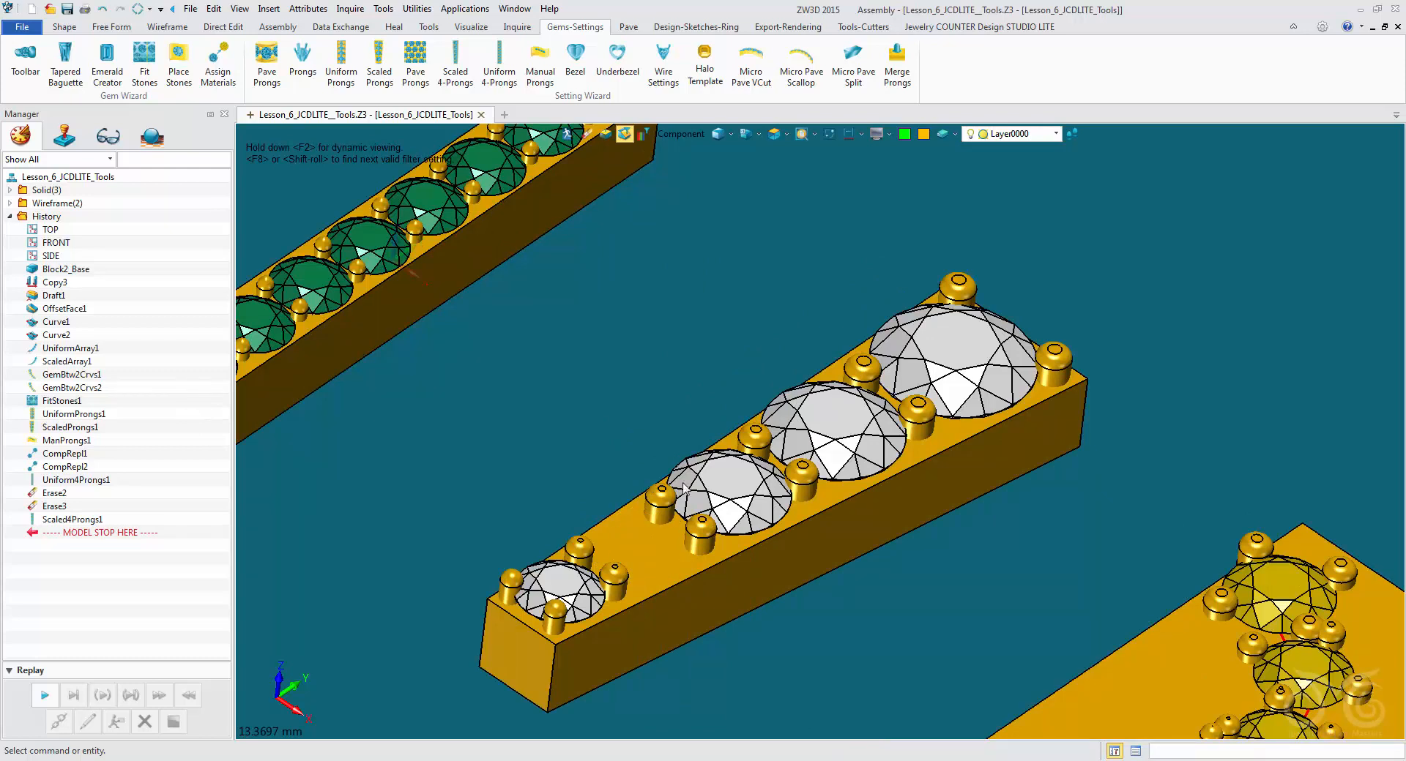
left_click(101, 9)
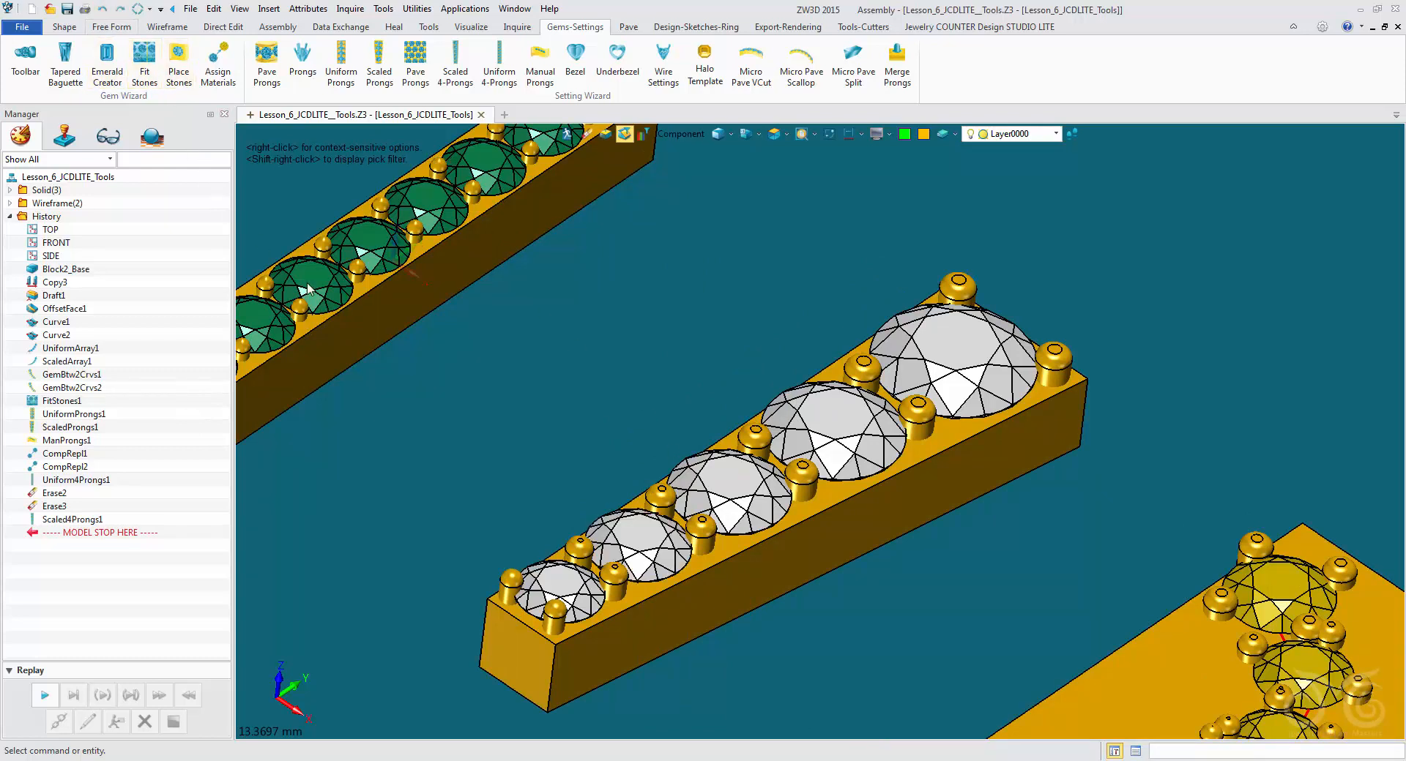
Start a Pilot Cutter with the green stone row and the graduated white stone row as the stones
left_click(863, 27)
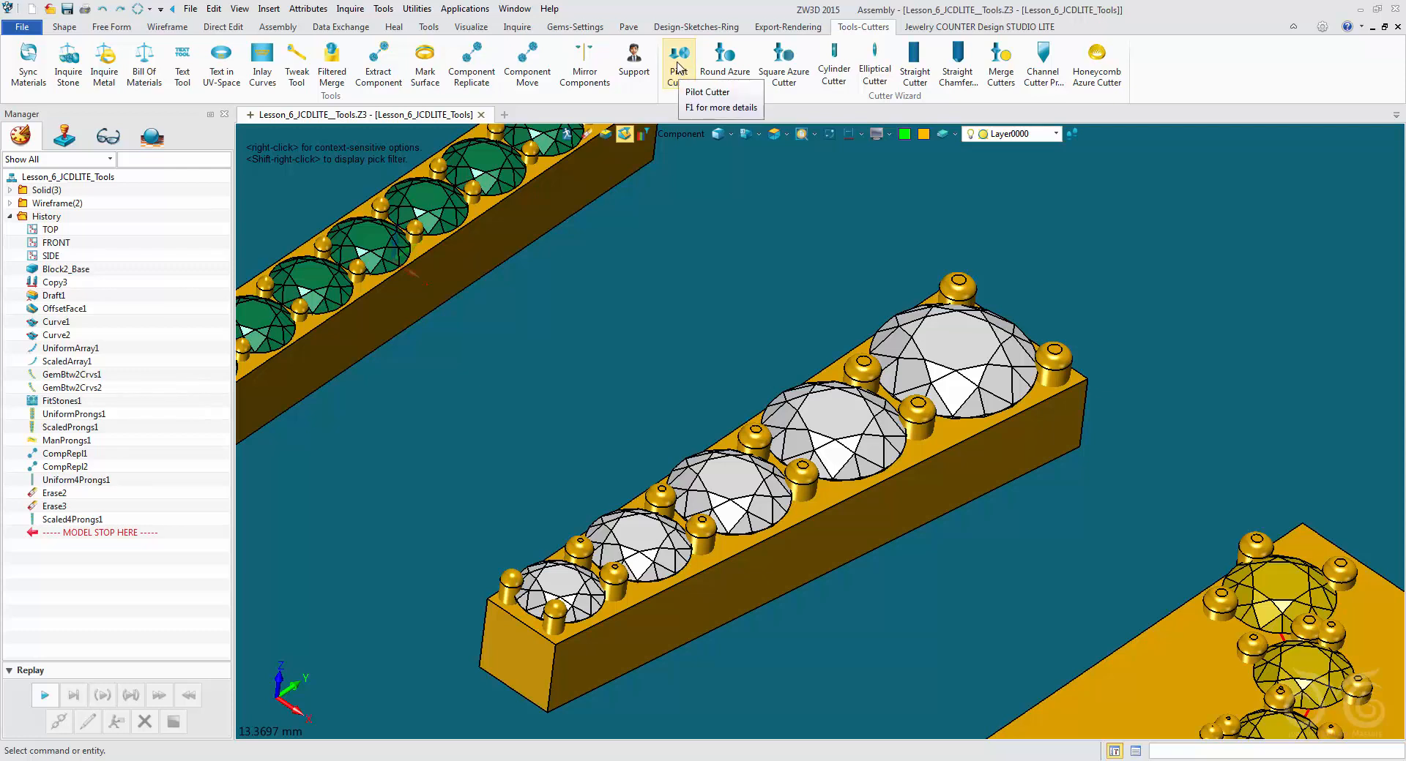
left_click(678, 67)
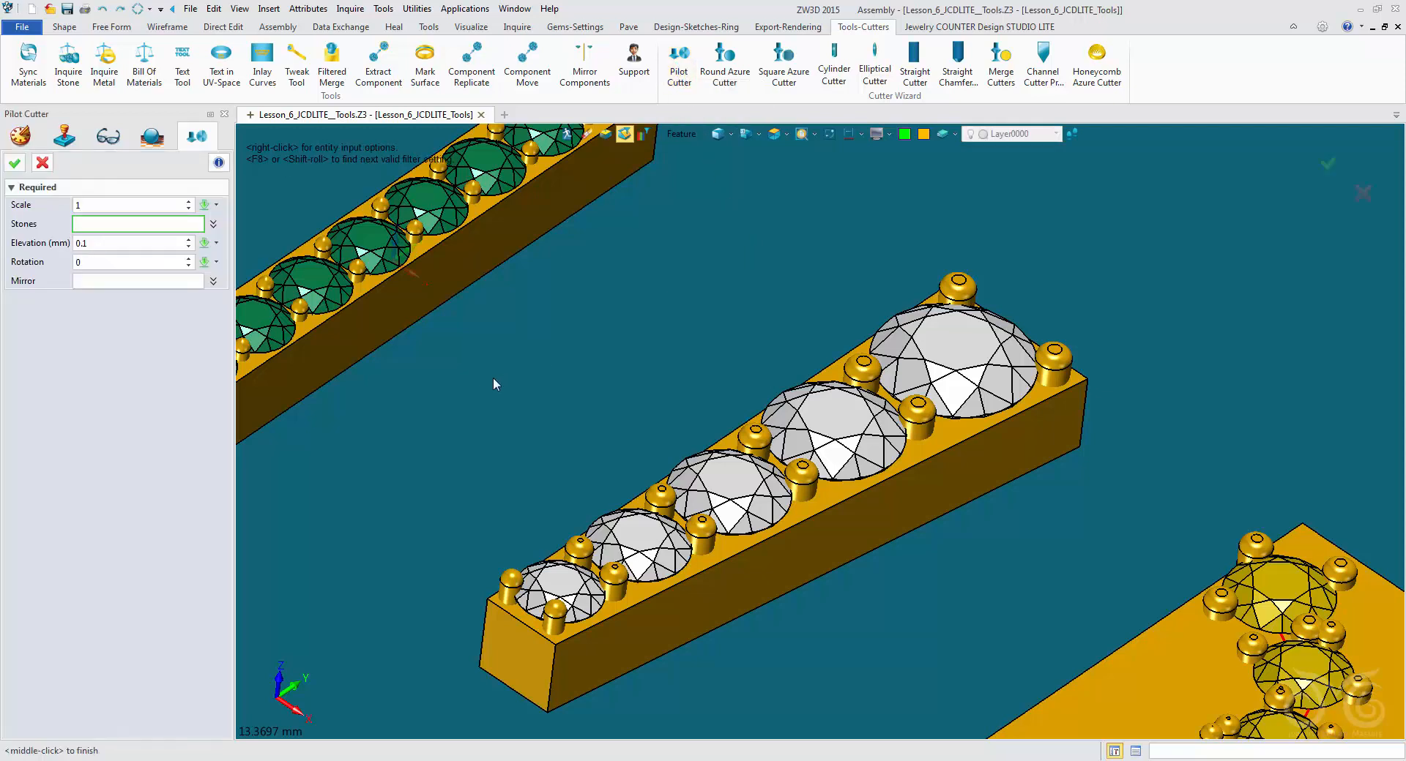
middle_click_drag(476, 391, 690, 555)
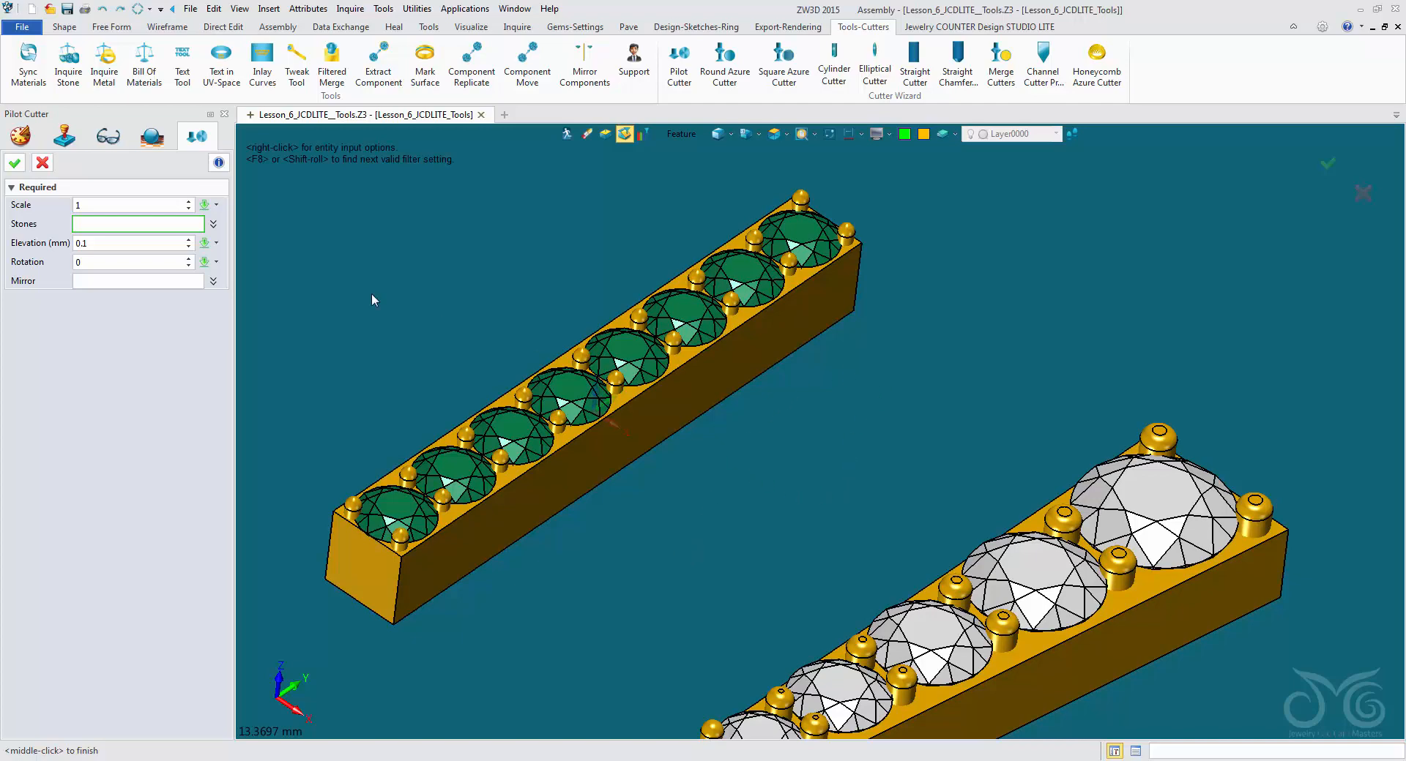
left_click(385, 517)
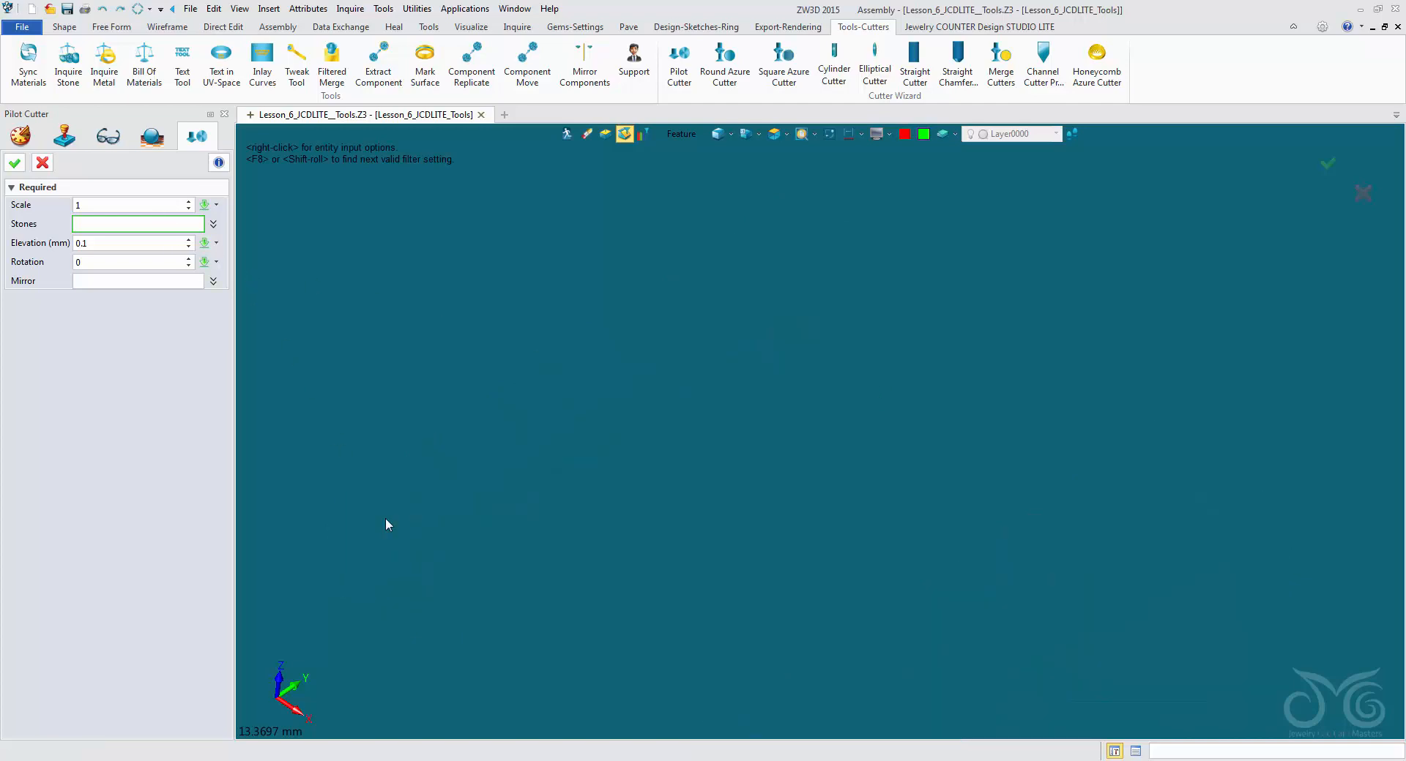
middle_click_drag(342, 448, 287, 481)
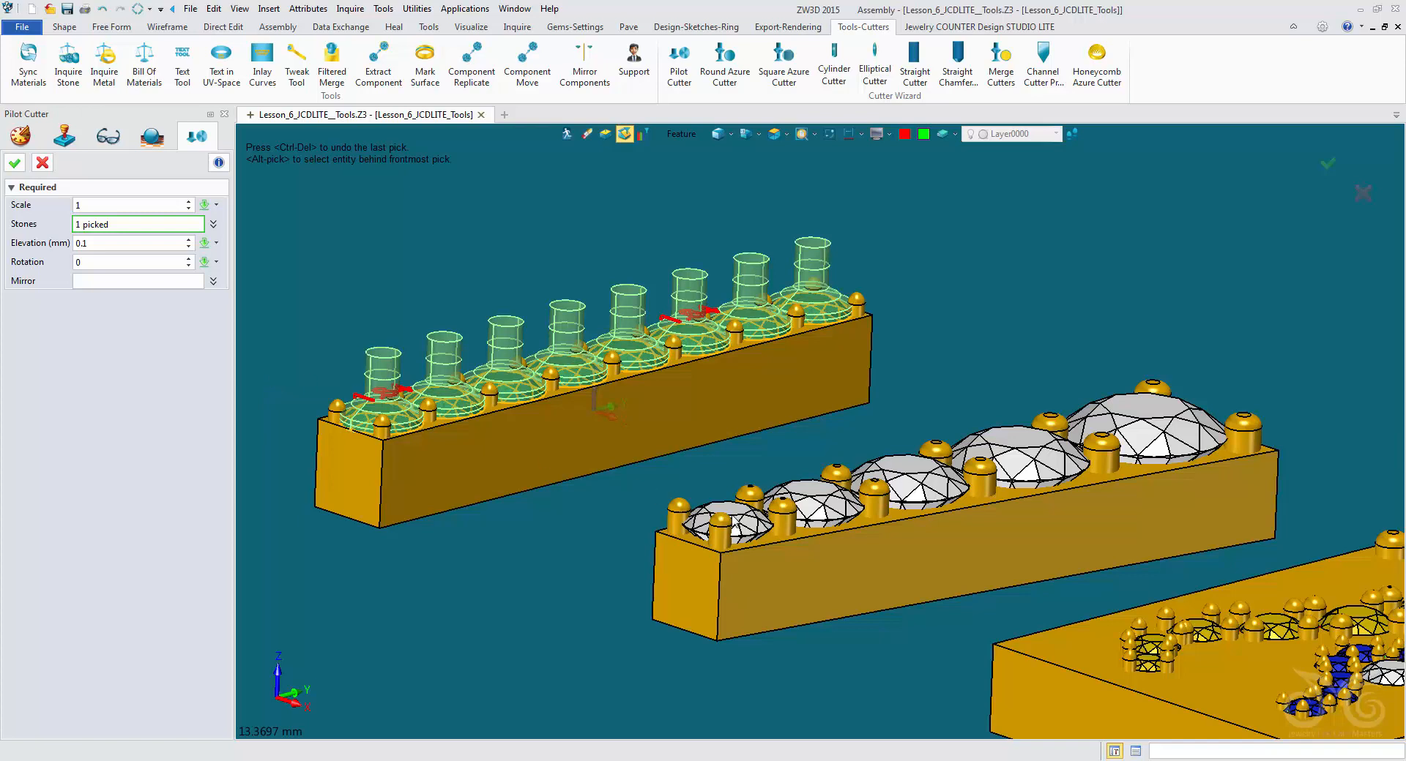
left_click(733, 518)
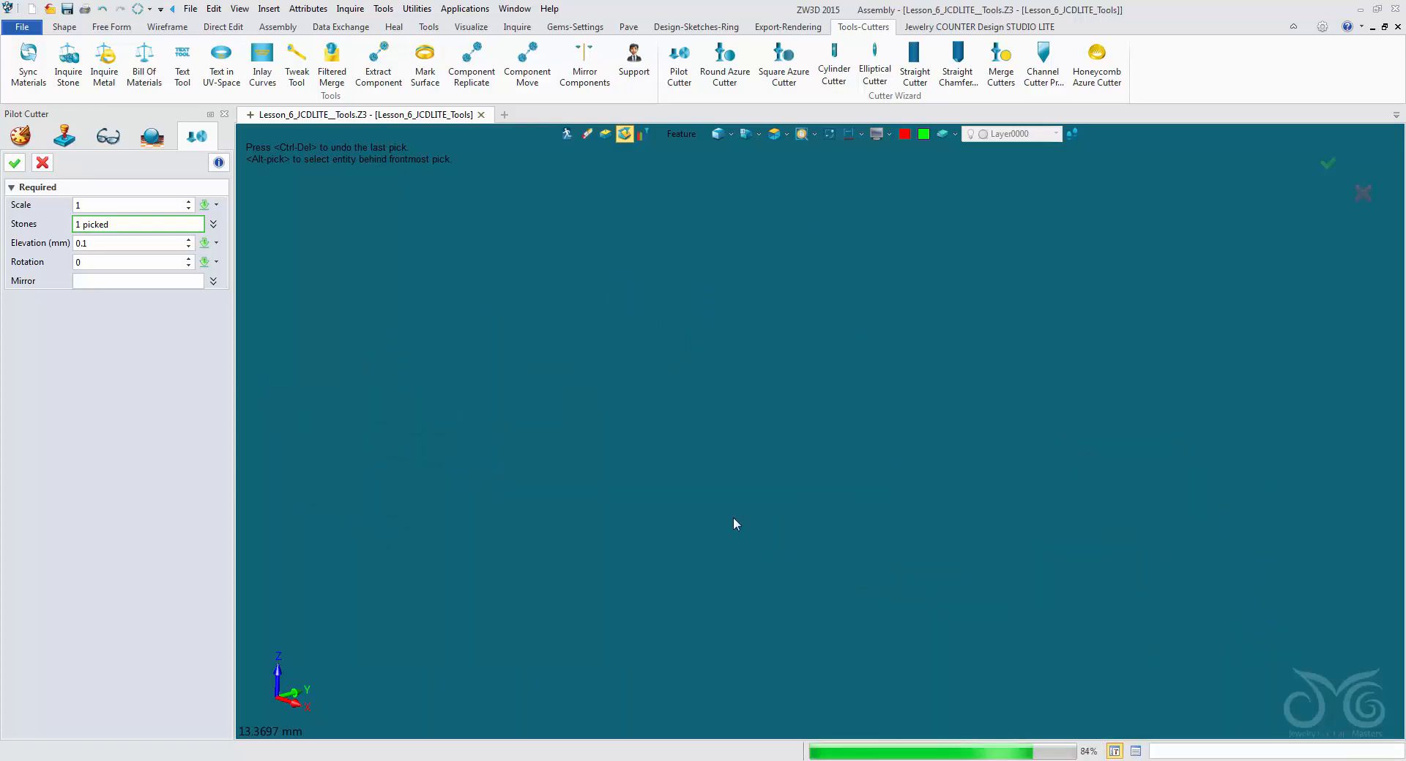
left_click(734, 521)
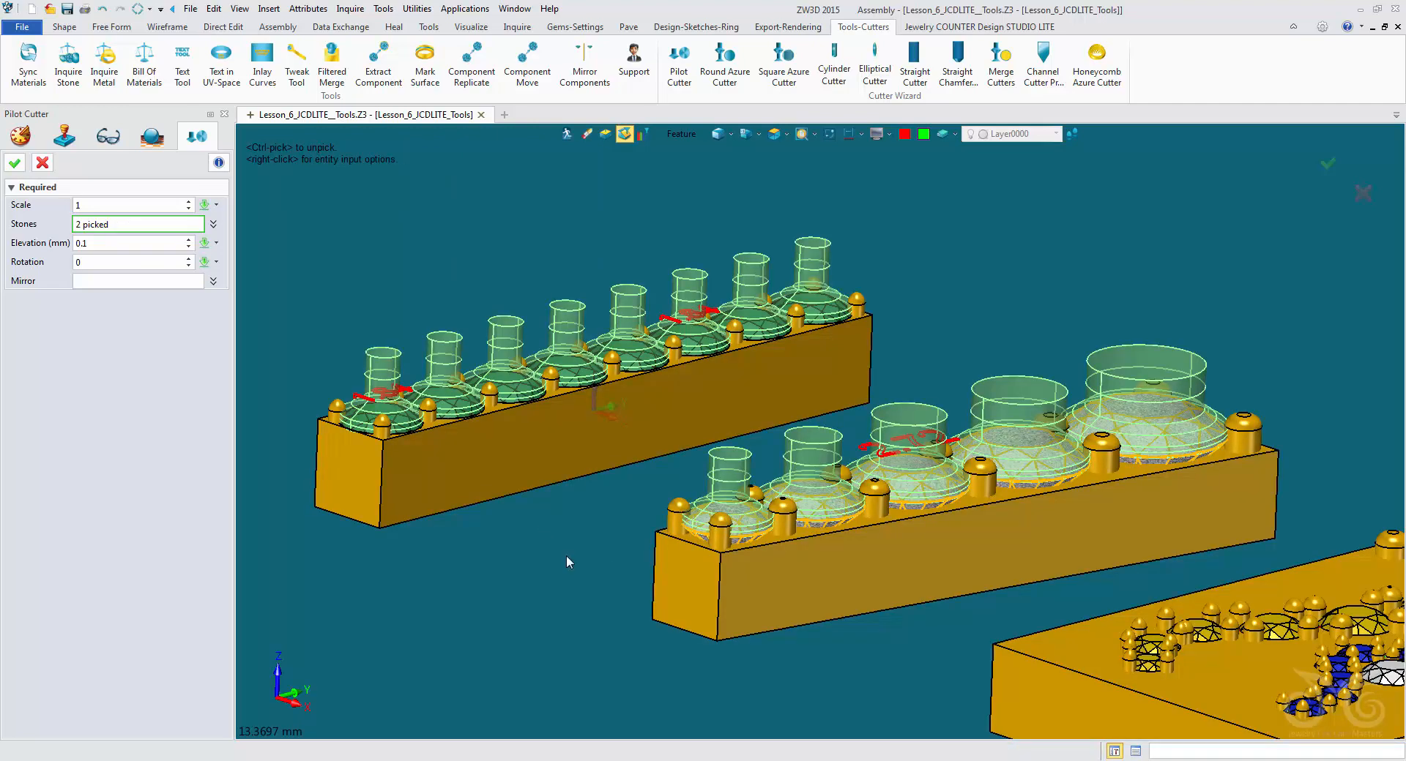
middle_click_drag(564, 555, 647, 515)
Try the pilot cutters' elevation at 2.1 mm, set it back to 0.1 mm and create the cutters
left_click(126, 243)
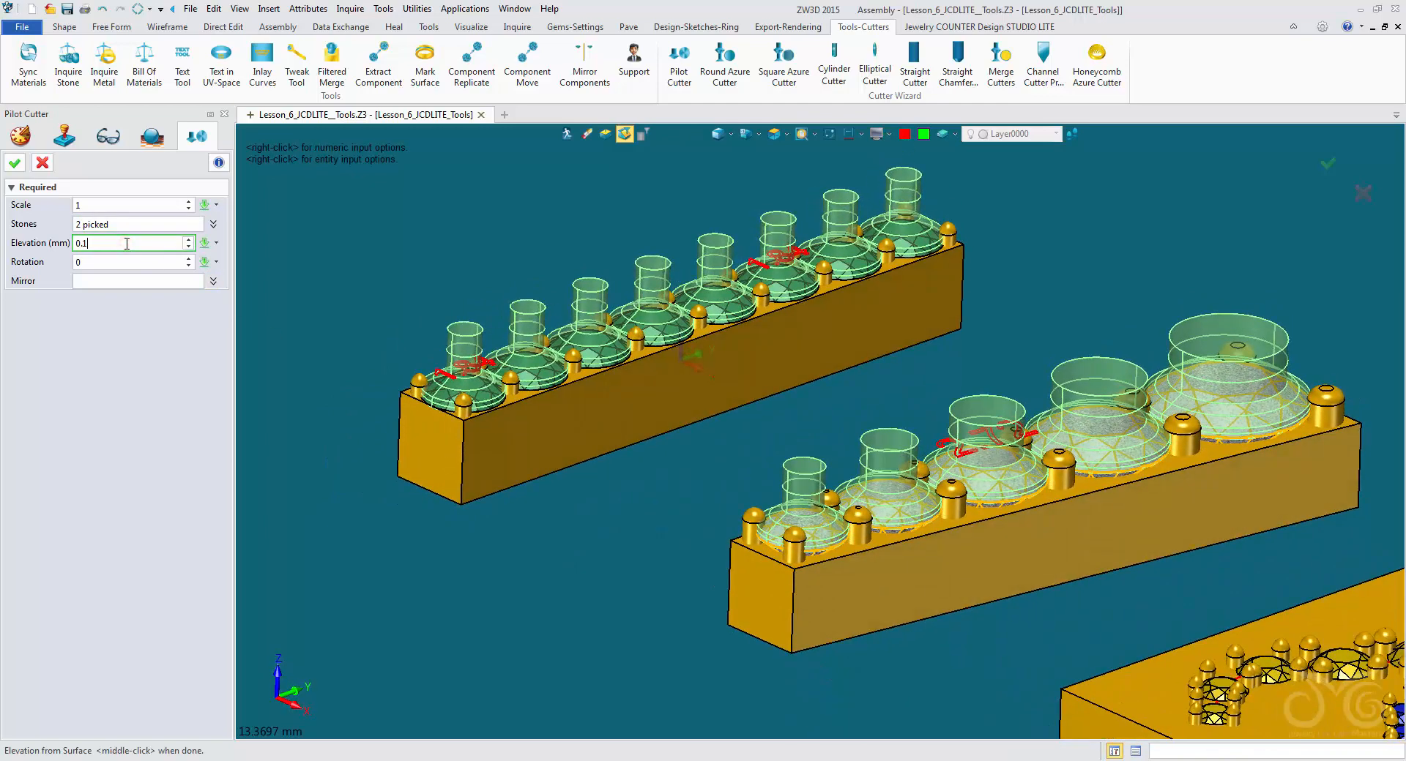
scroll(127, 243, "up", 2)
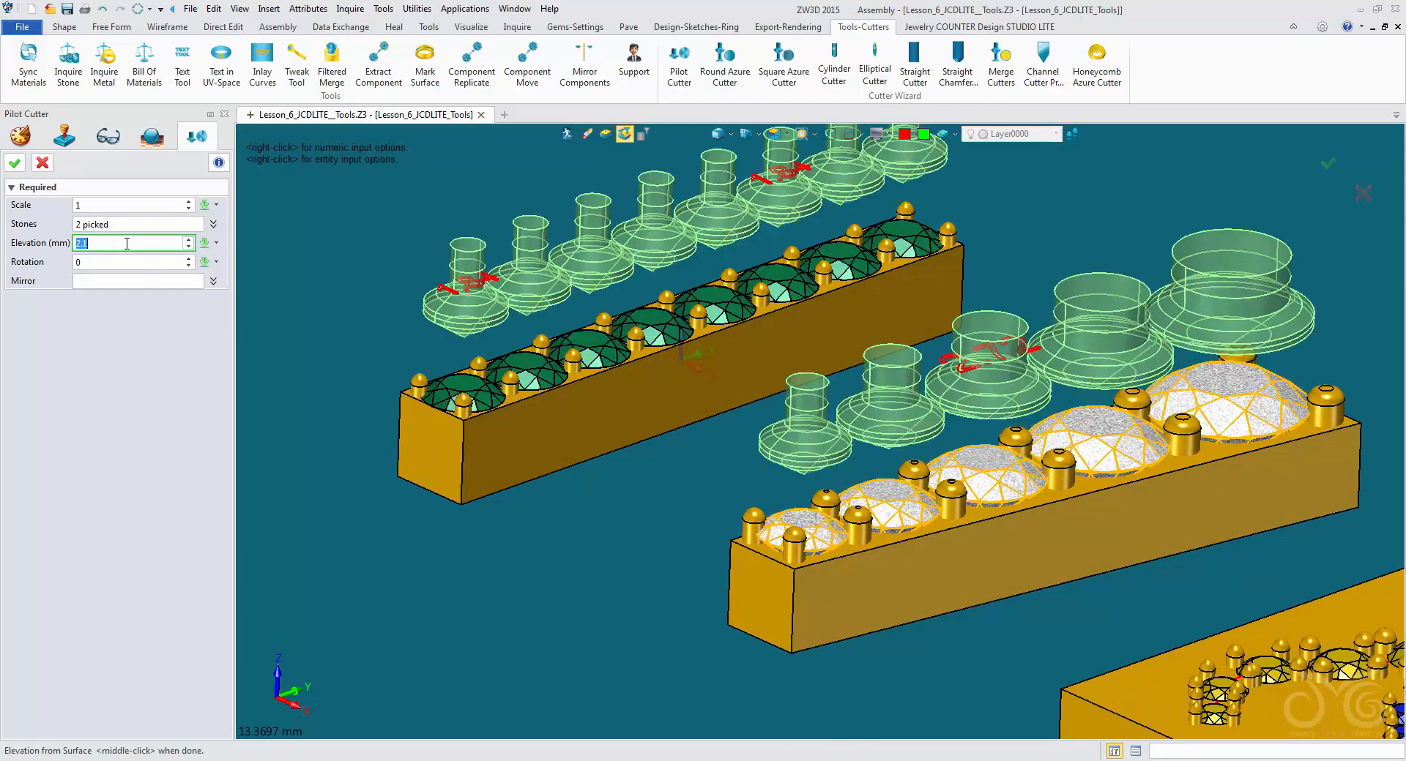
scroll(126, 243, "down", 2)
scroll(127, 244, "up", 1)
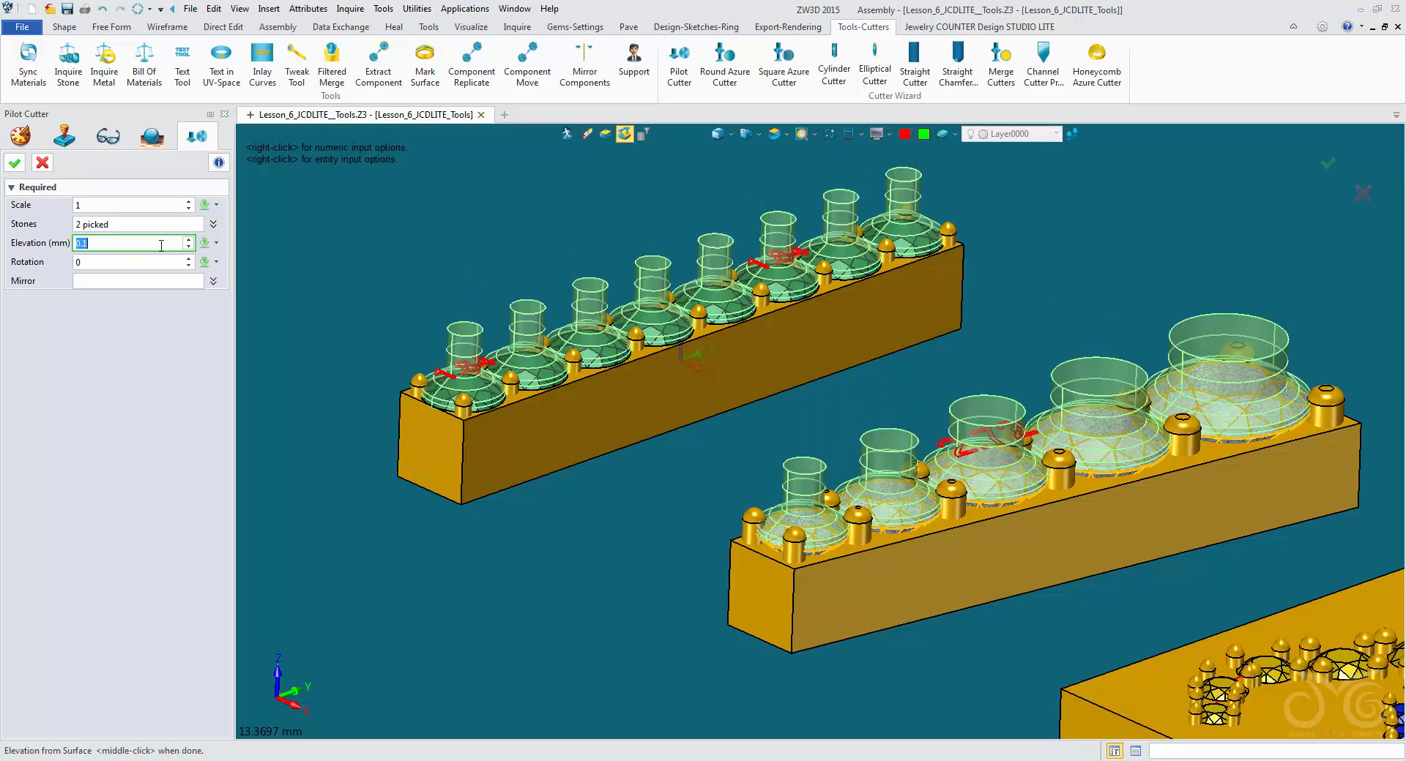
left_click(14, 163)
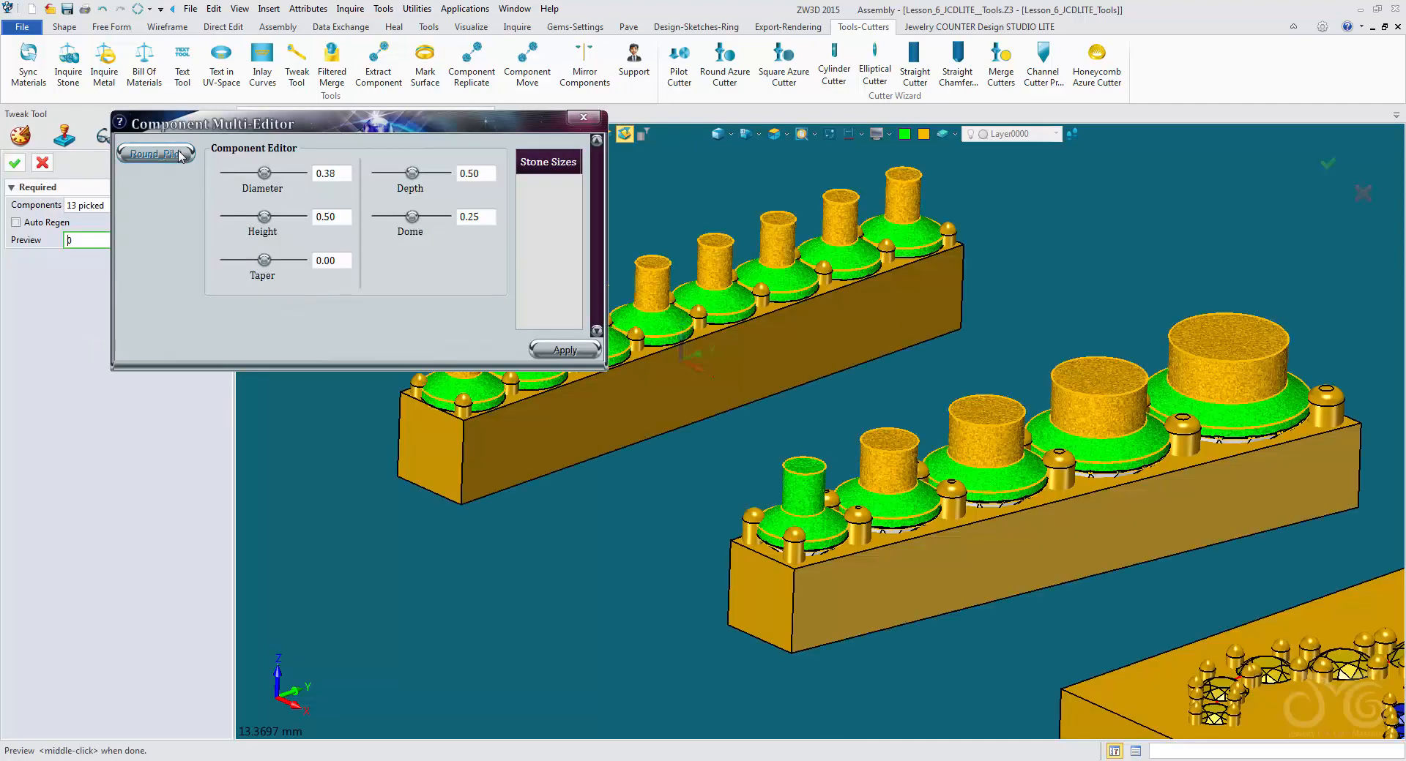
Examine the Round_Pilot parameters and stone sizes for all cutters in an enlarged Component Multi-Editor, and leave the Tweak Tool without changes
left_click(179, 155)
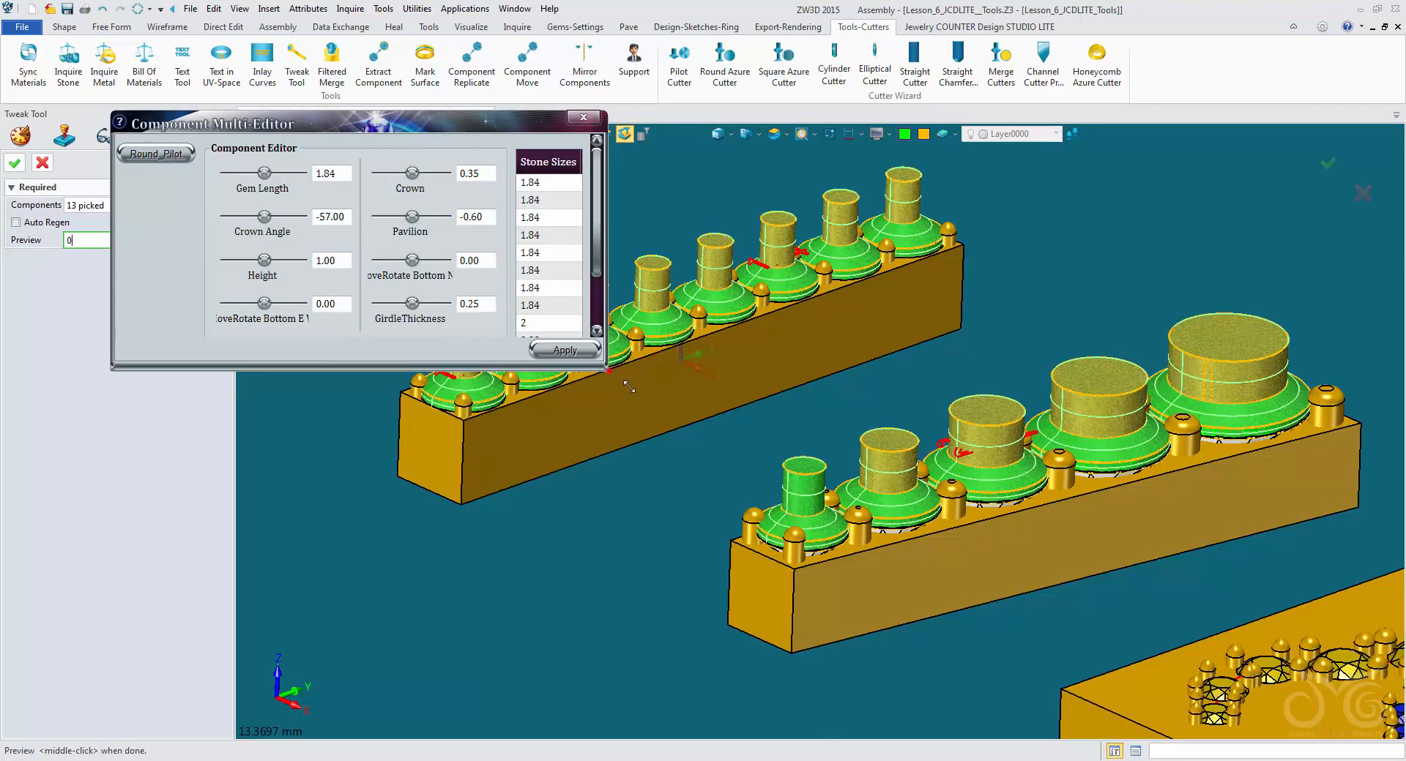
left_click_drag(629, 386, 750, 458)
left_click_drag(528, 124, 481, 98)
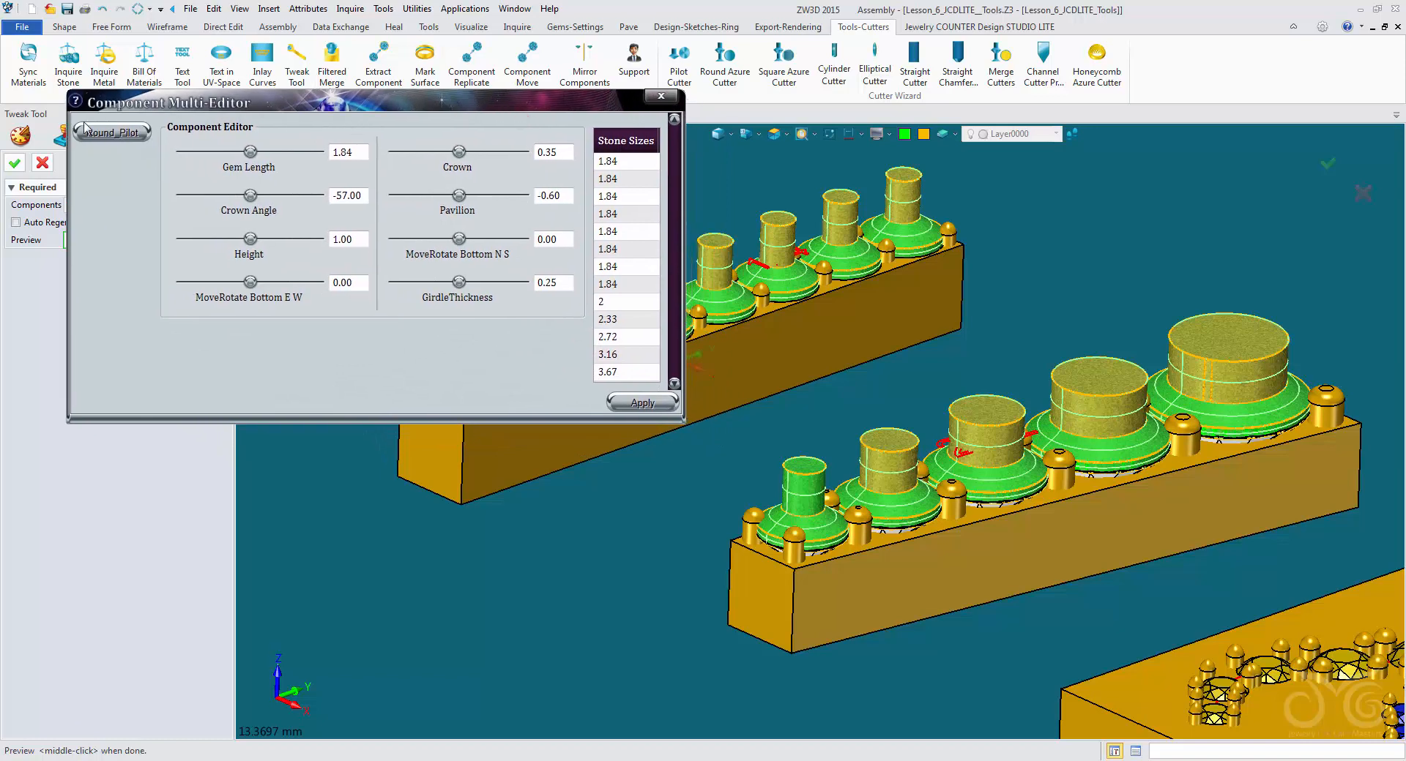
left_click(116, 135)
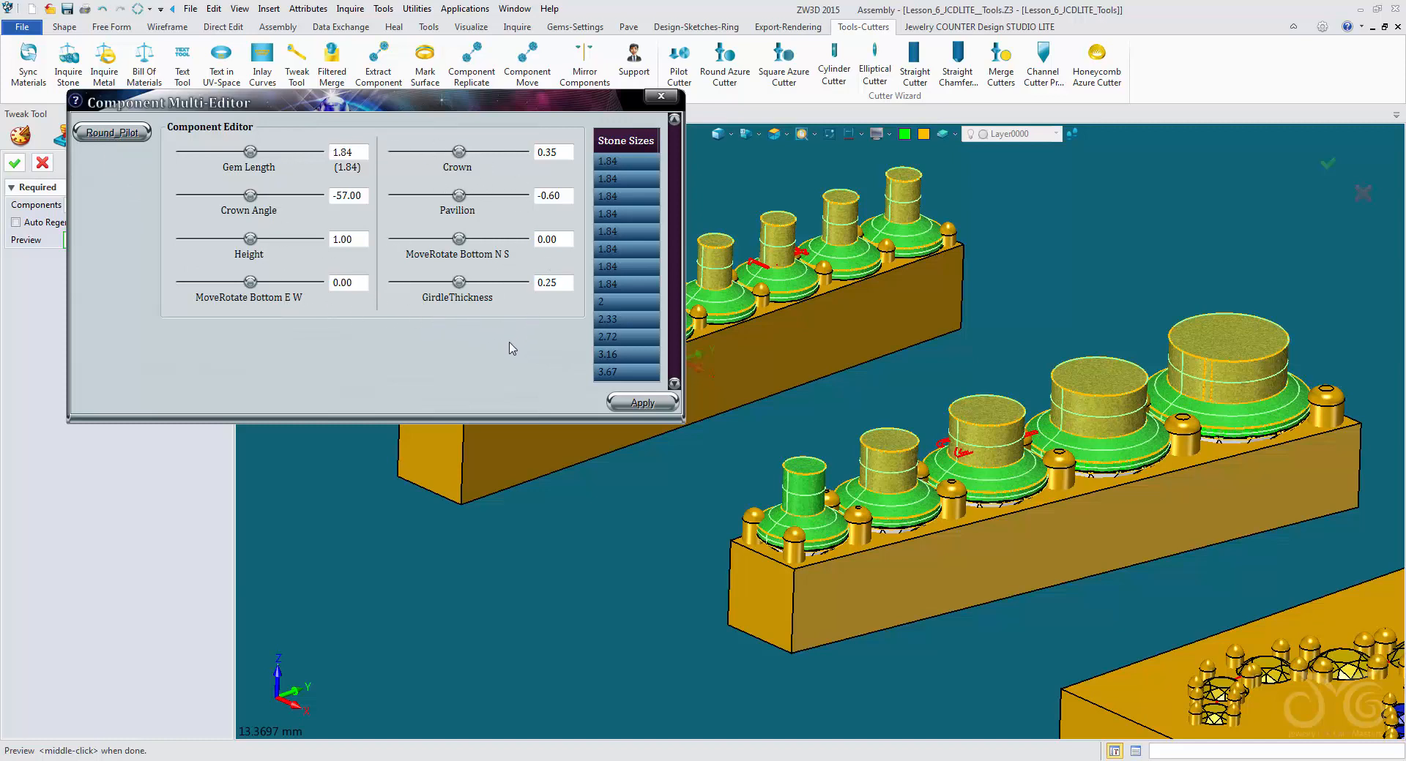
left_click(41, 164)
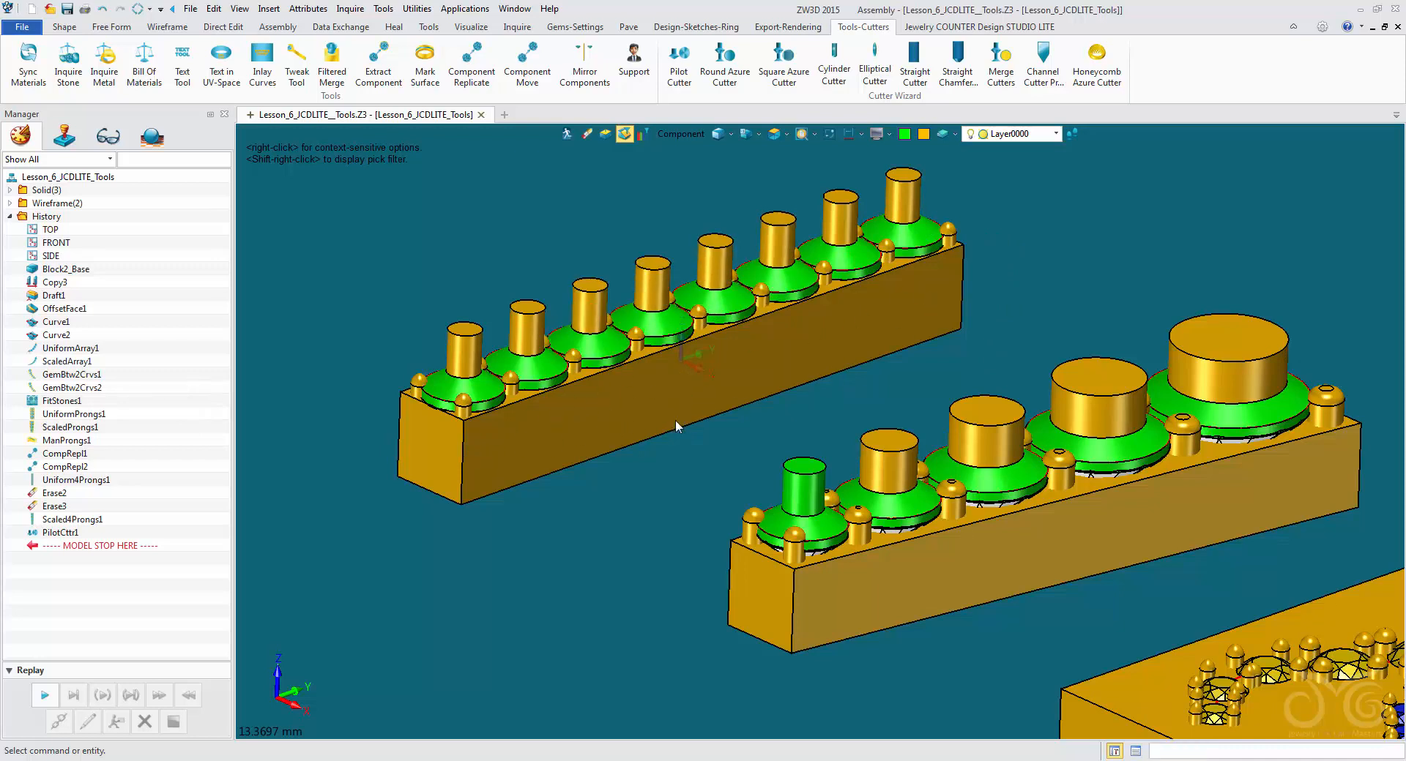
Blank the bar beneath the green stones using the Shape pick filter, and set the filter back to Component
middle_click_drag(641, 520, 670, 288)
left_click(683, 141)
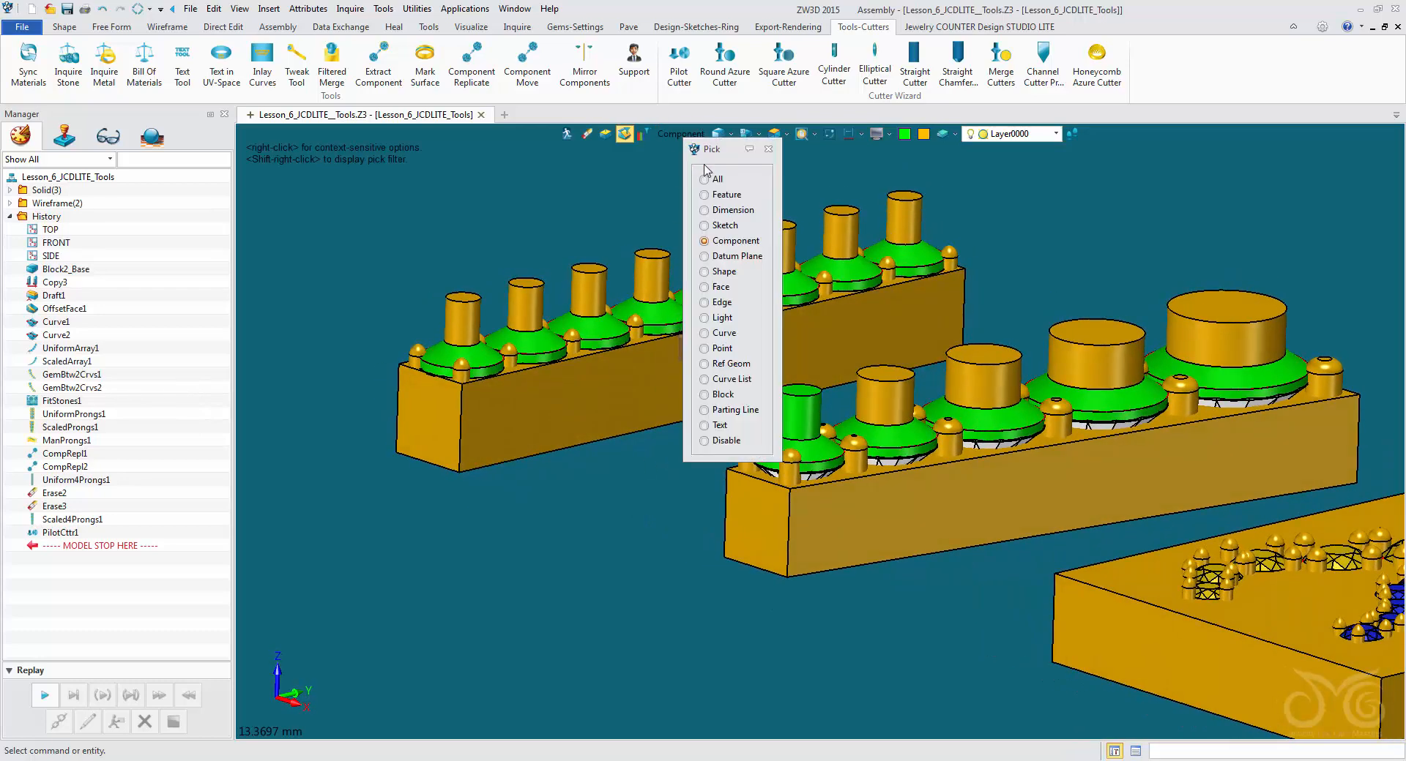
left_click(727, 274)
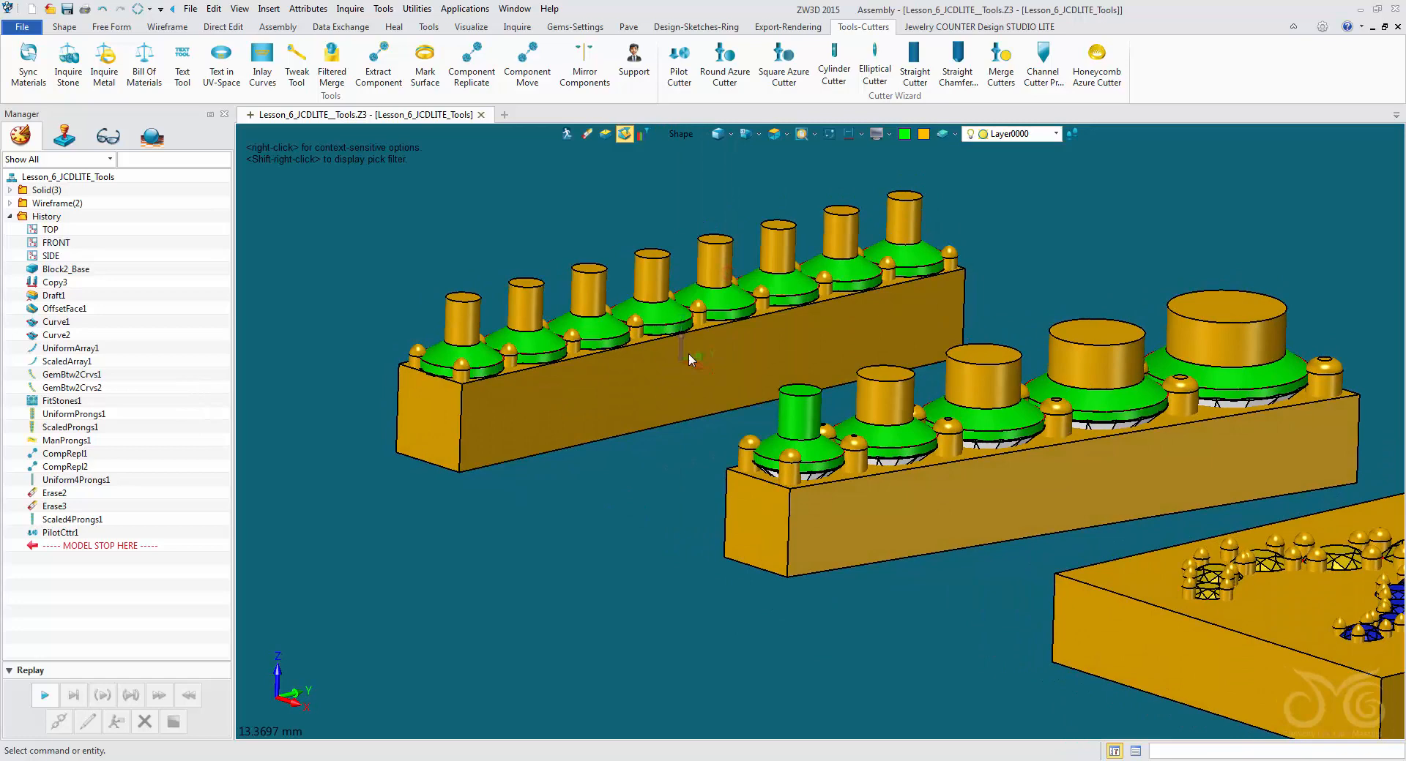
right_click(614, 383)
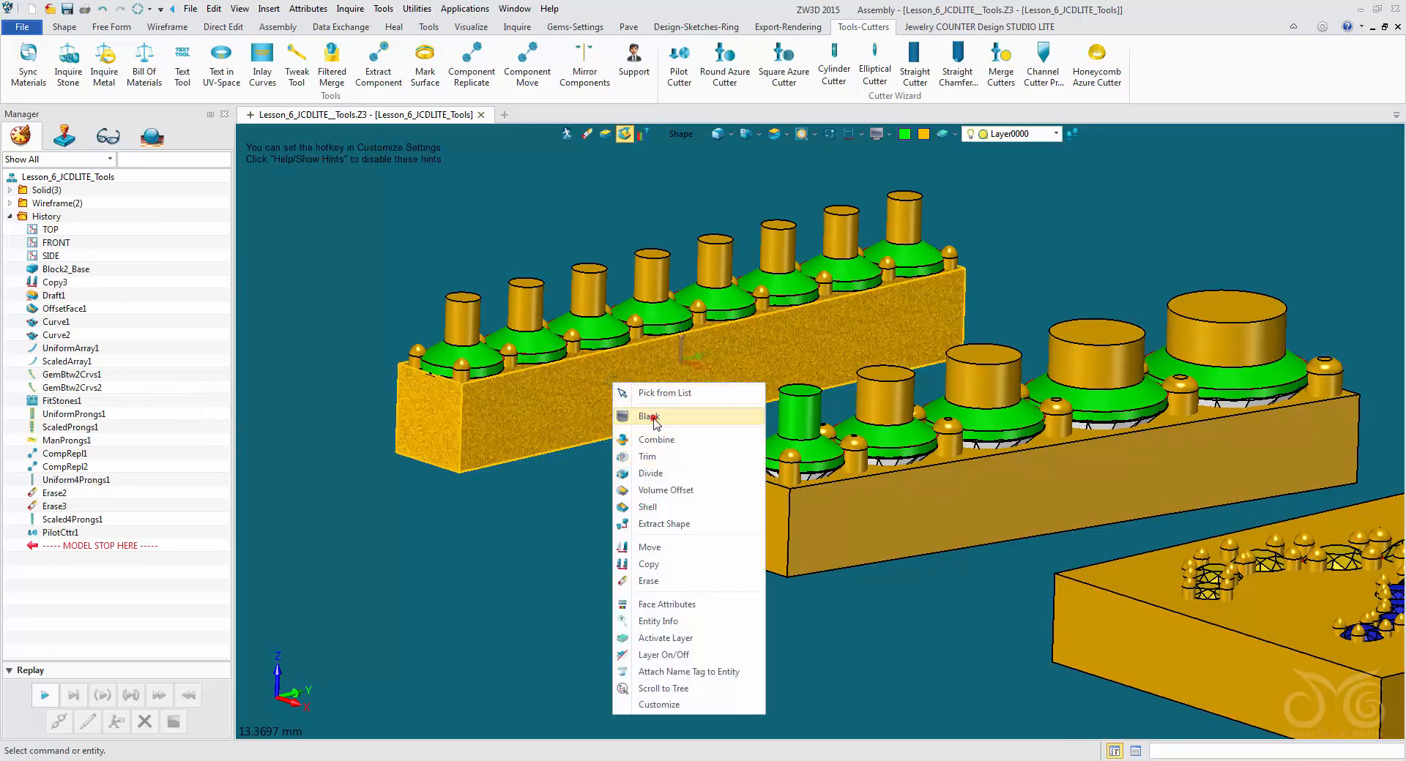
left_click(643, 416)
middle_click_drag(630, 437, 610, 329)
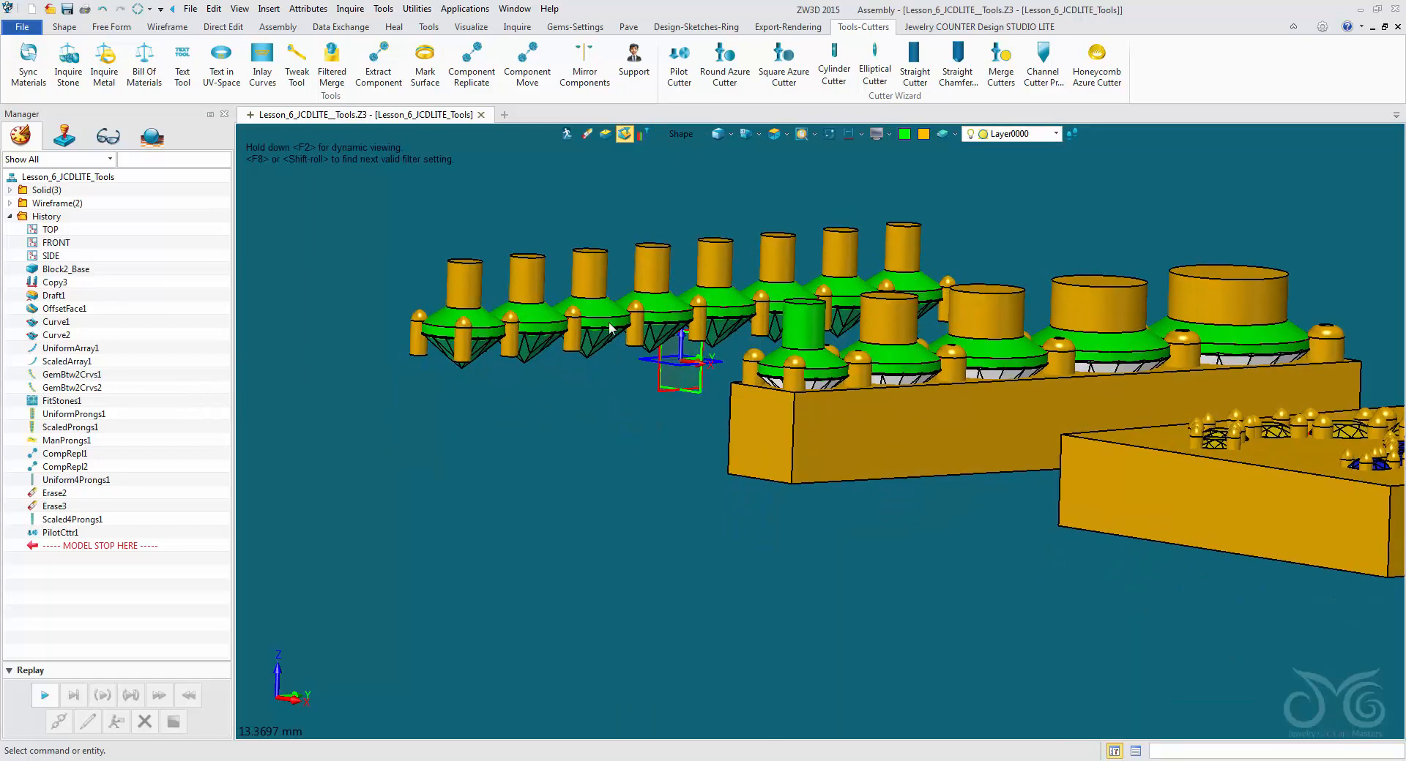
left_click(681, 137)
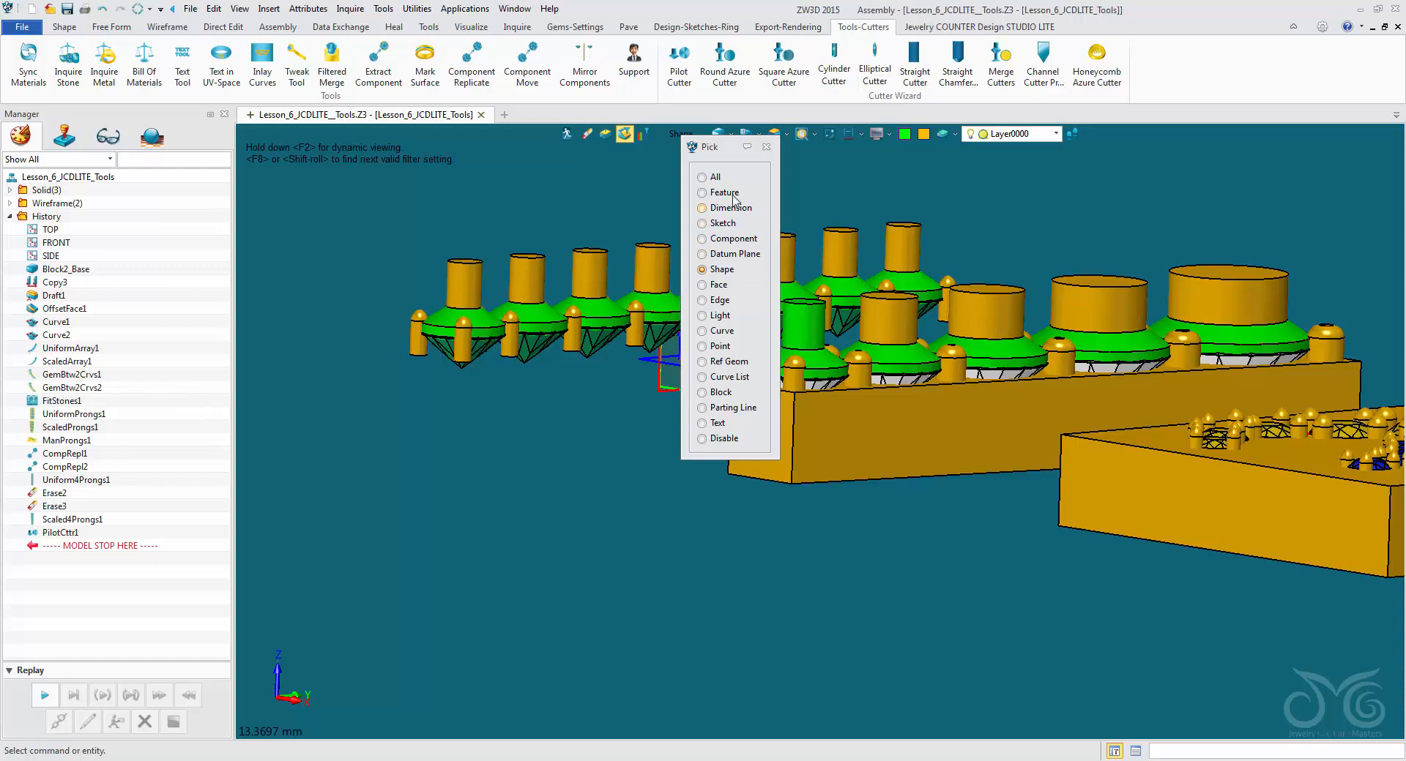
left_click(731, 238)
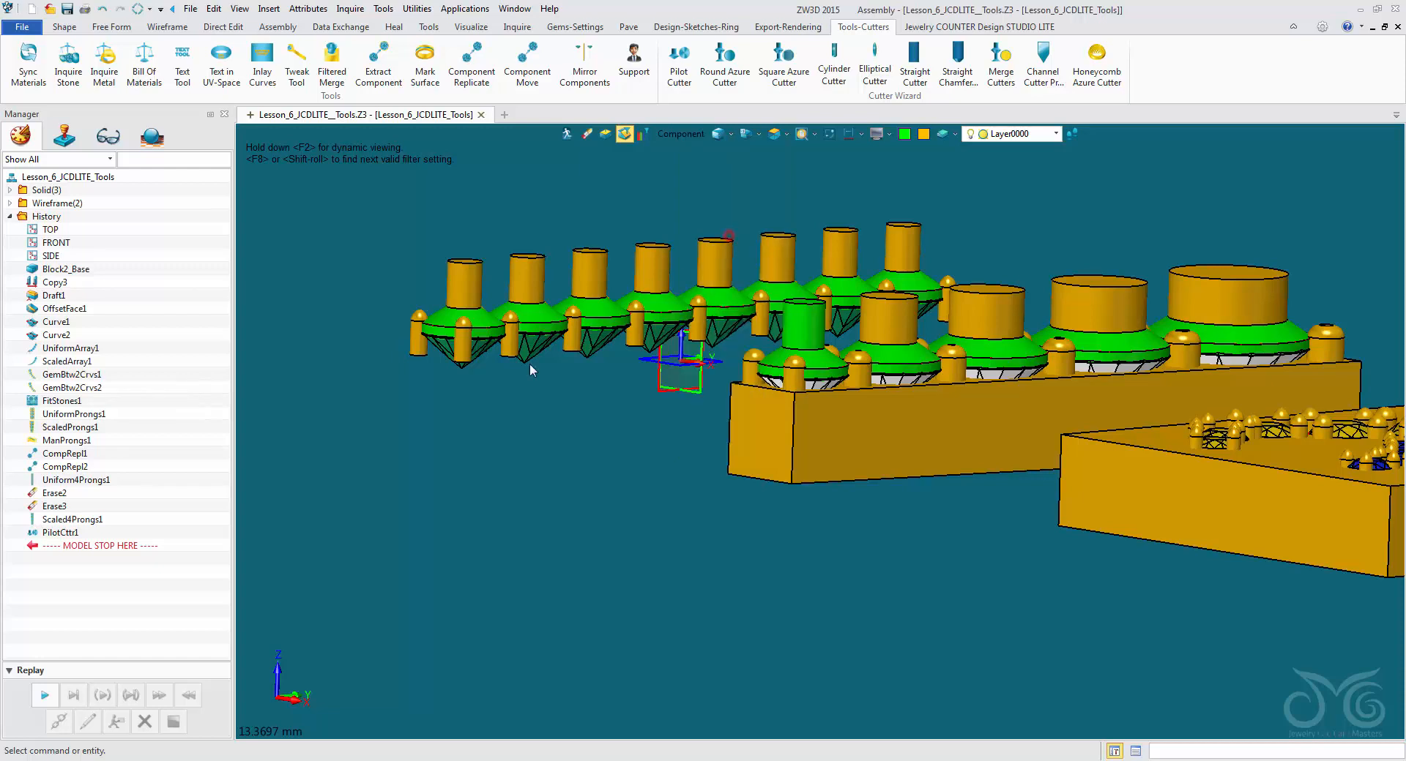
Blank the first green stone in the row and examine the pilot cutter's pavilion beneath it
scroll(458, 385, "up", 3)
right_click(455, 327)
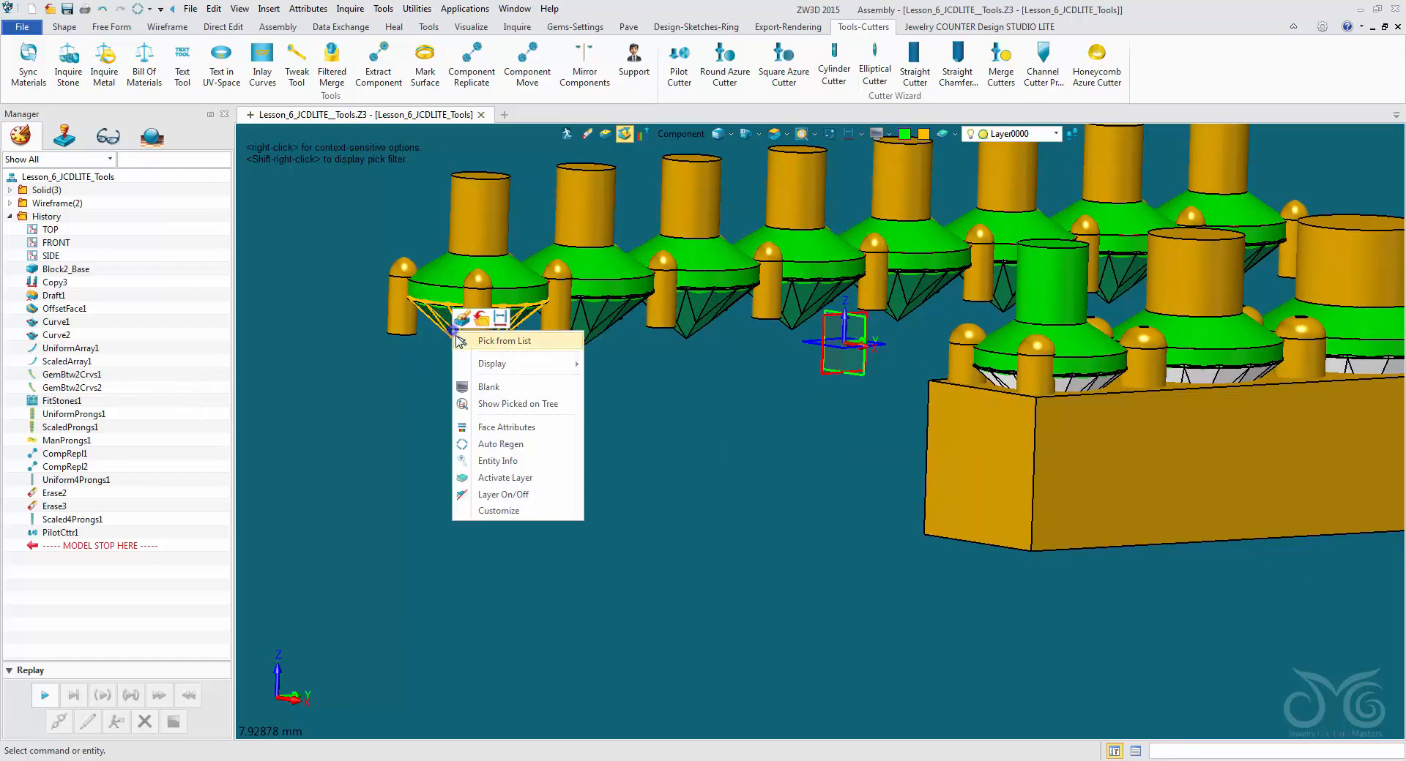
left_click(479, 387)
scroll(450, 381, "up", 4)
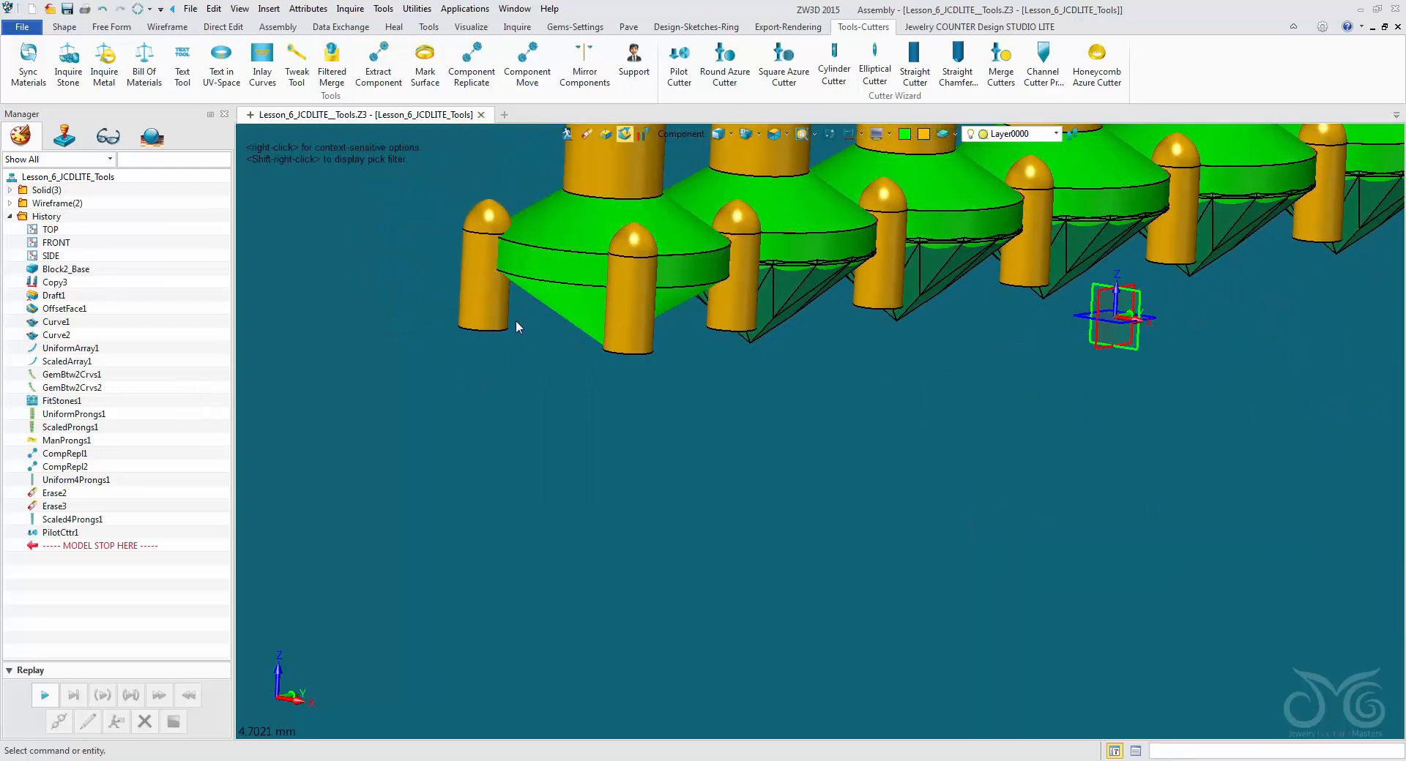
scroll(528, 352, "down", 1)
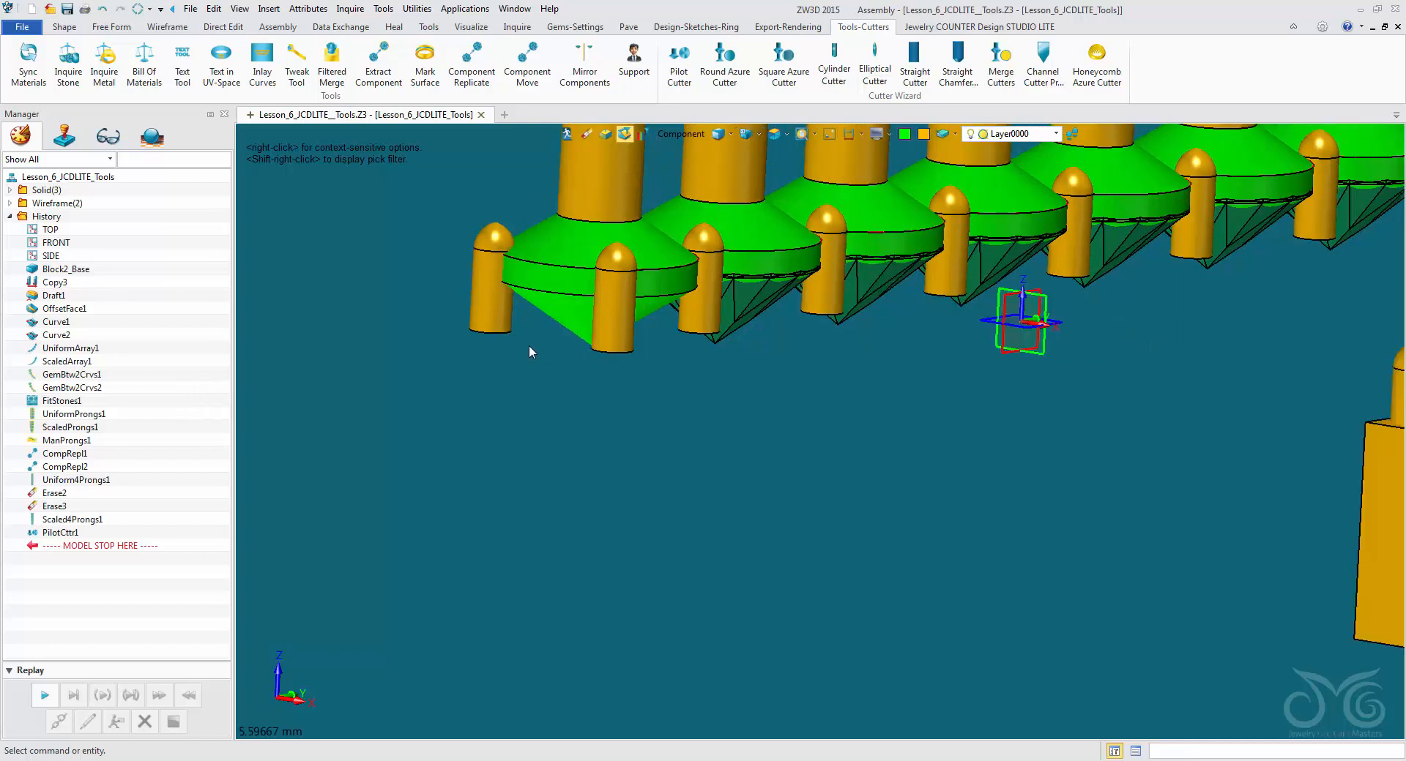
scroll(529, 350, "down", 1)
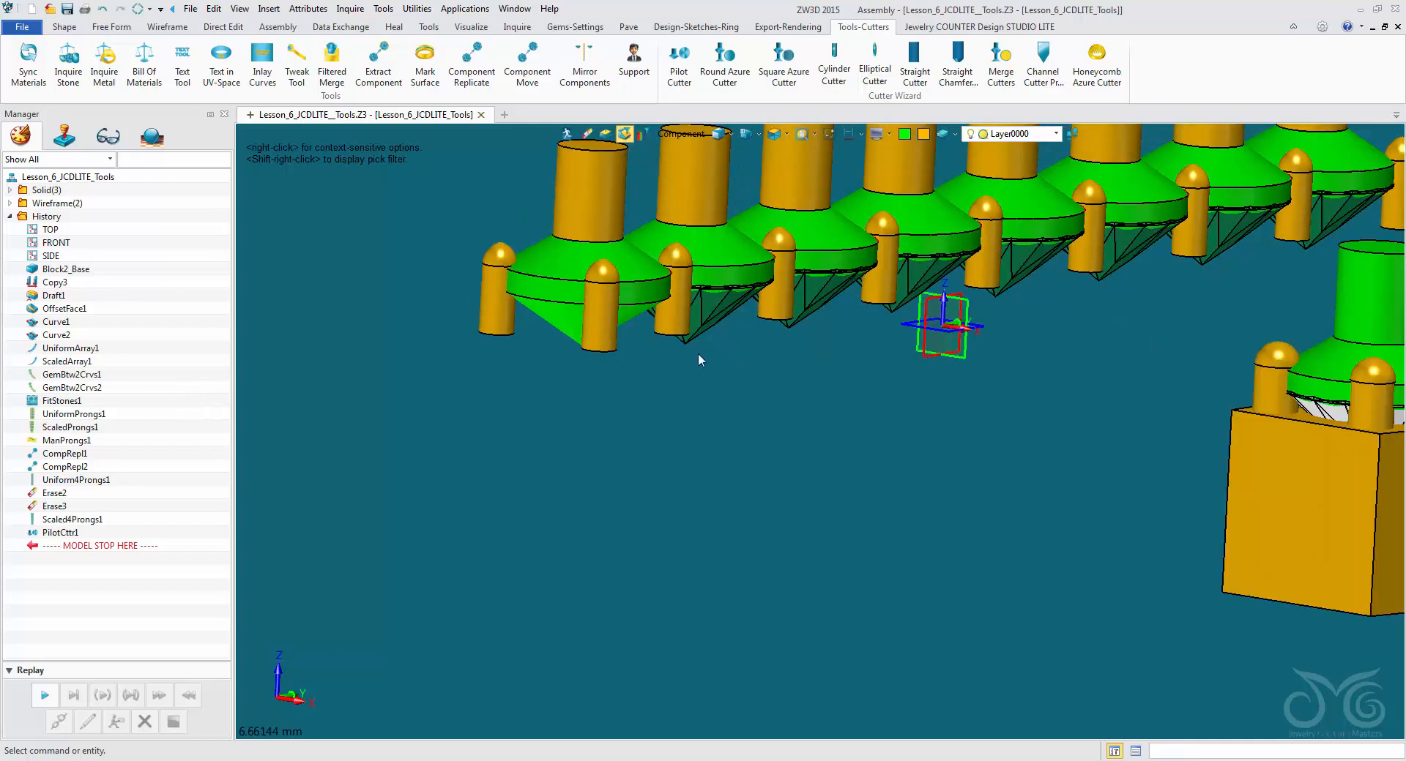
scroll(720, 332, "up", 3)
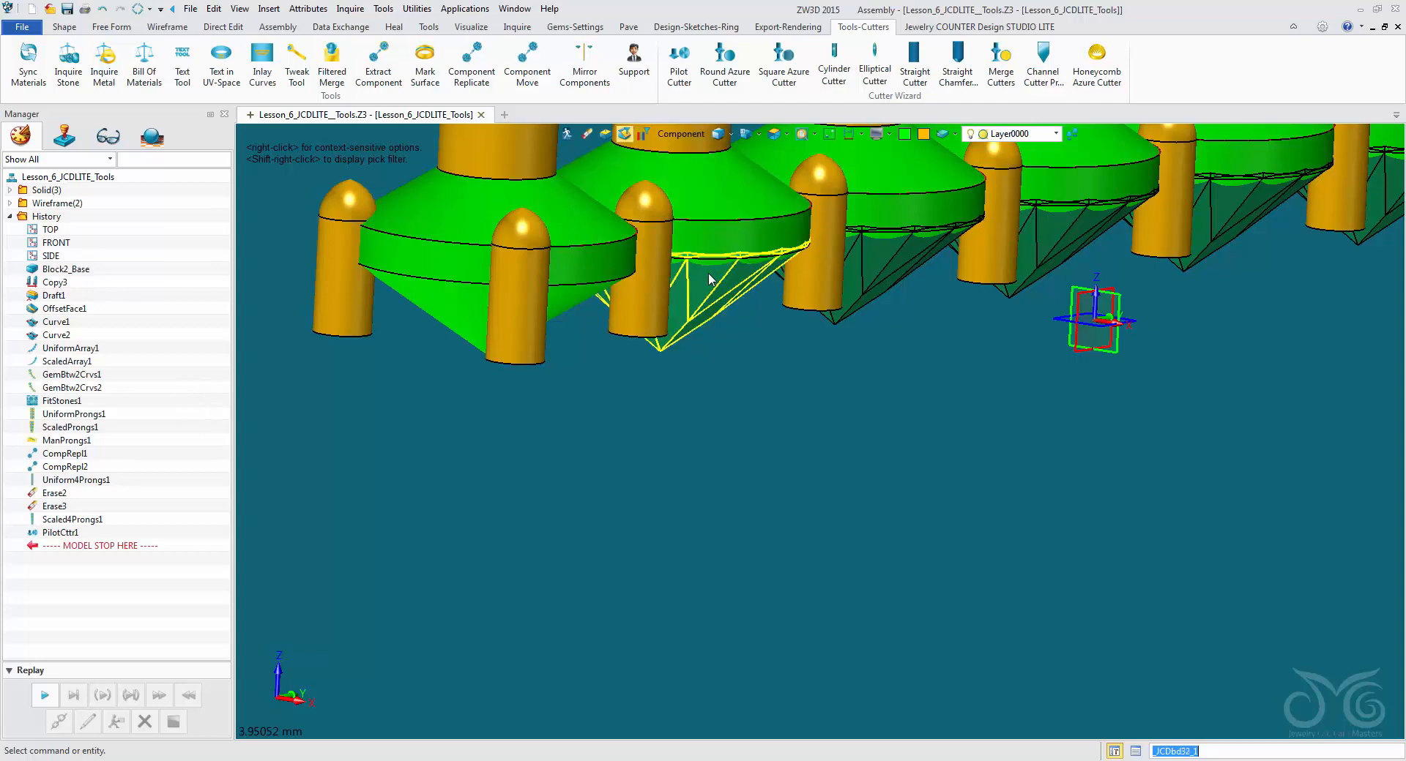
scroll(732, 383, "down", 4)
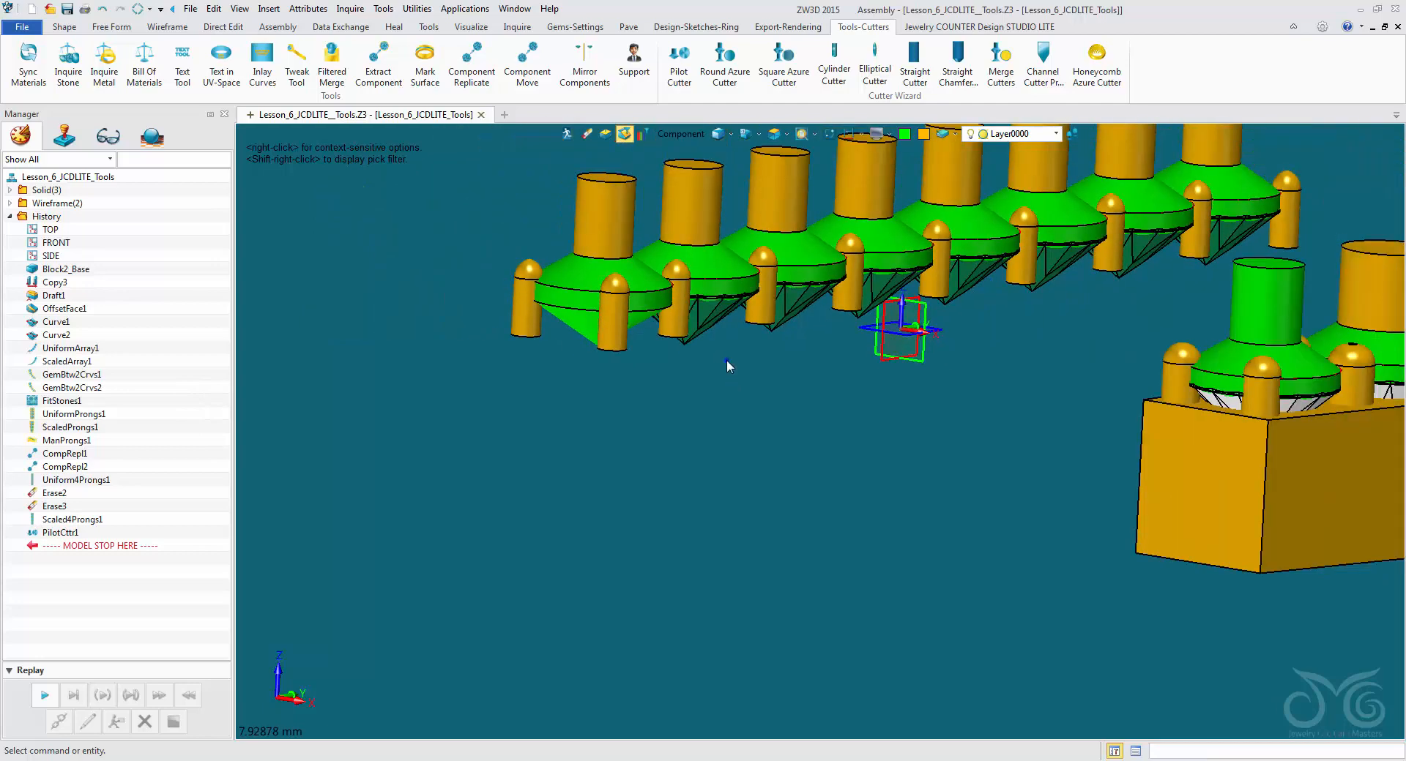
middle_click_drag(726, 359, 662, 384)
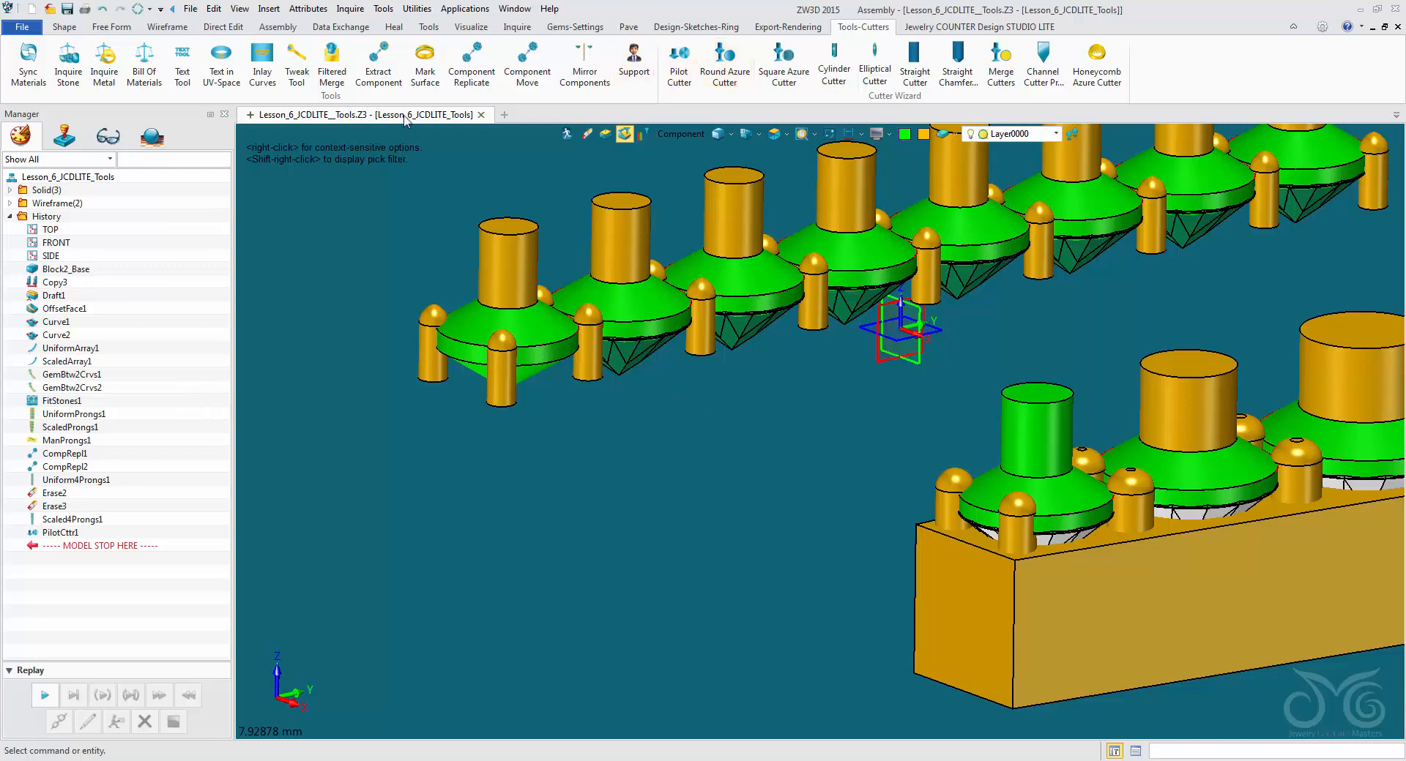
Set the Pavilion of all Round_Pilot cutters to -0.8 with the Tweak Tool and accept the change
left_click(291, 81)
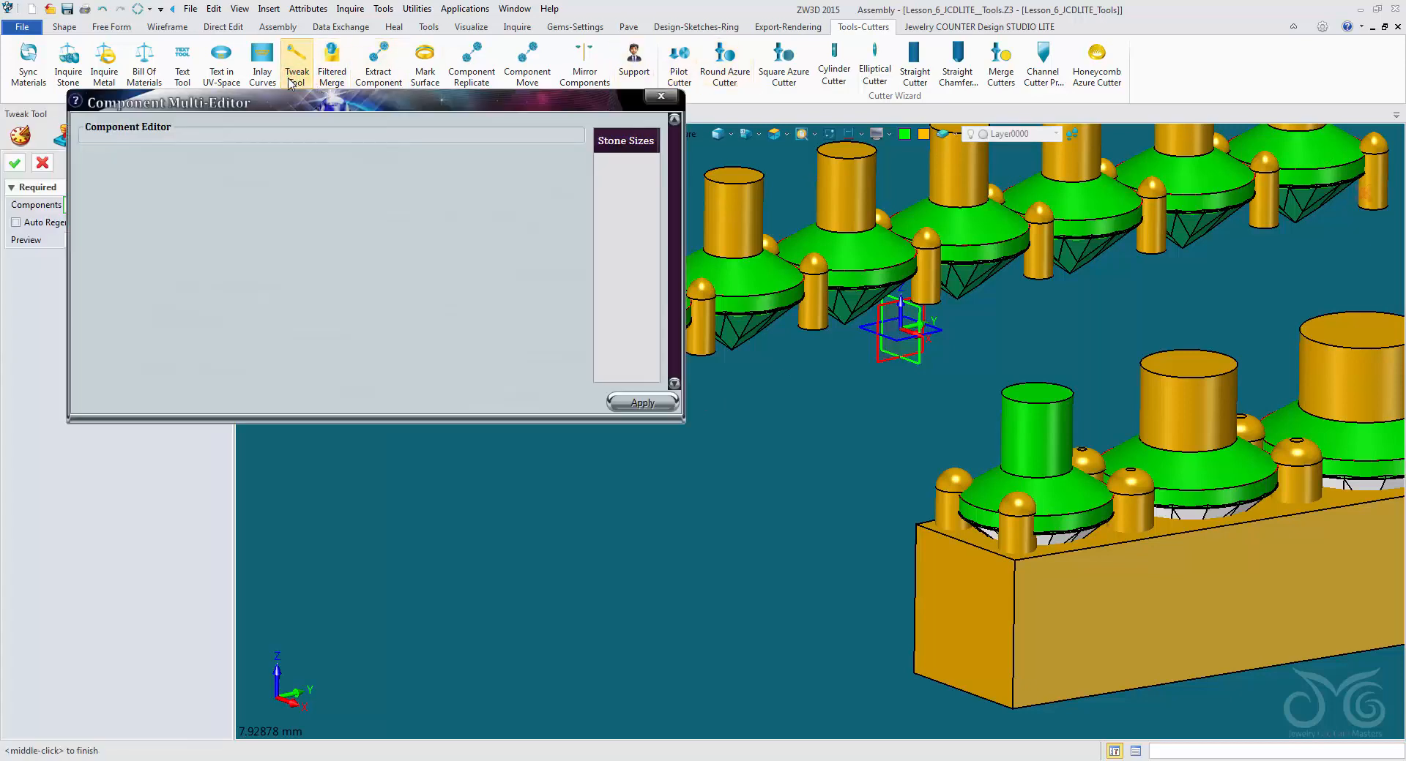
left_click(512, 258)
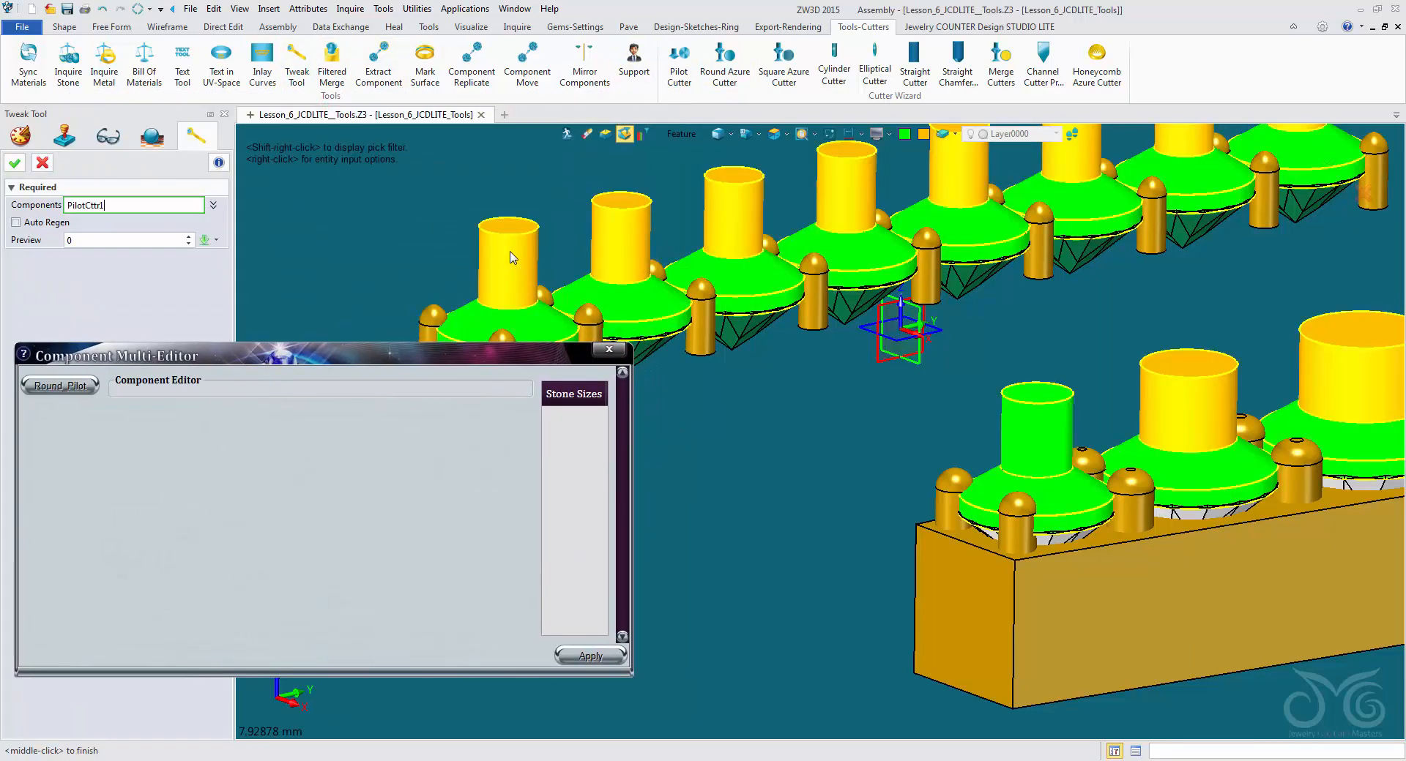
left_click(512, 257)
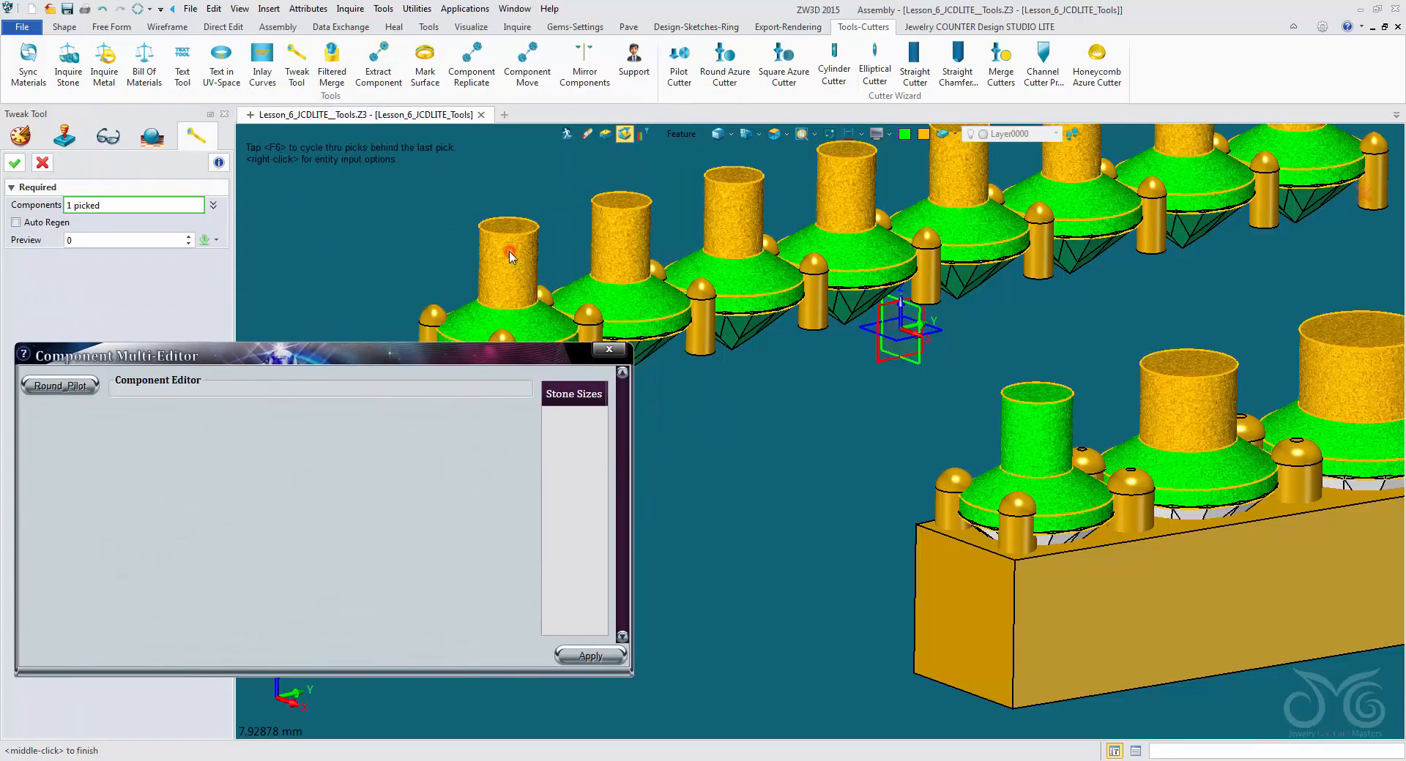
left_click(68, 388)
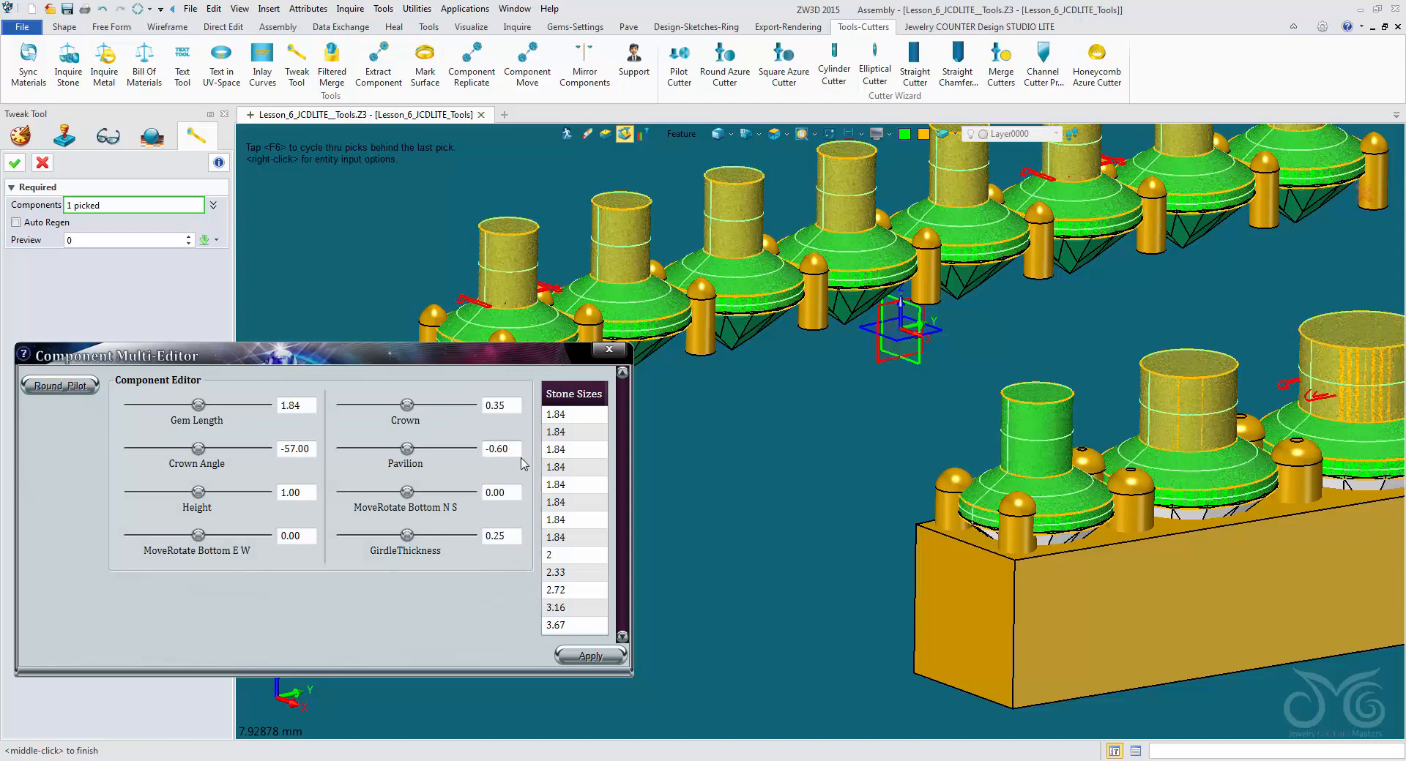
left_click(723, 326)
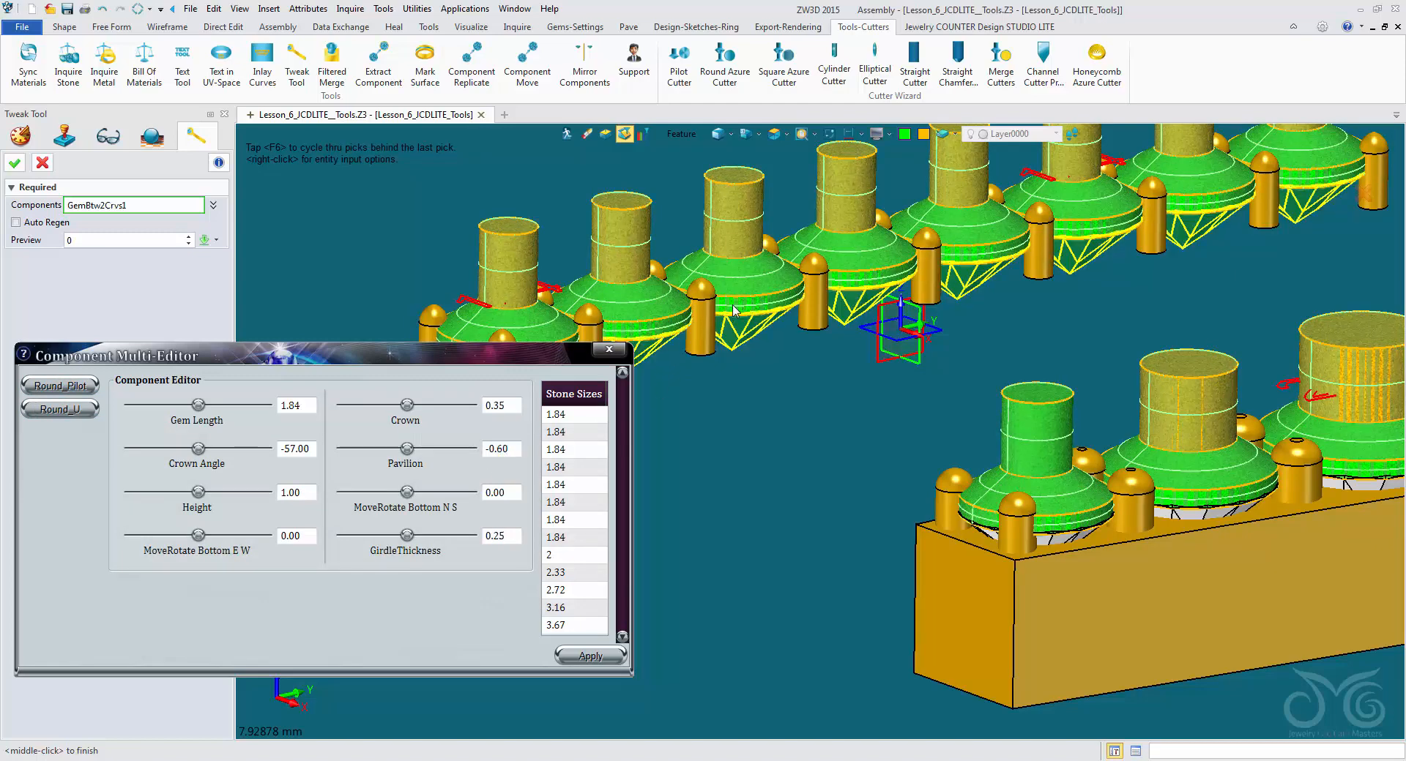
left_click(730, 326)
left_click_drag(510, 449, 501, 450)
type("80")
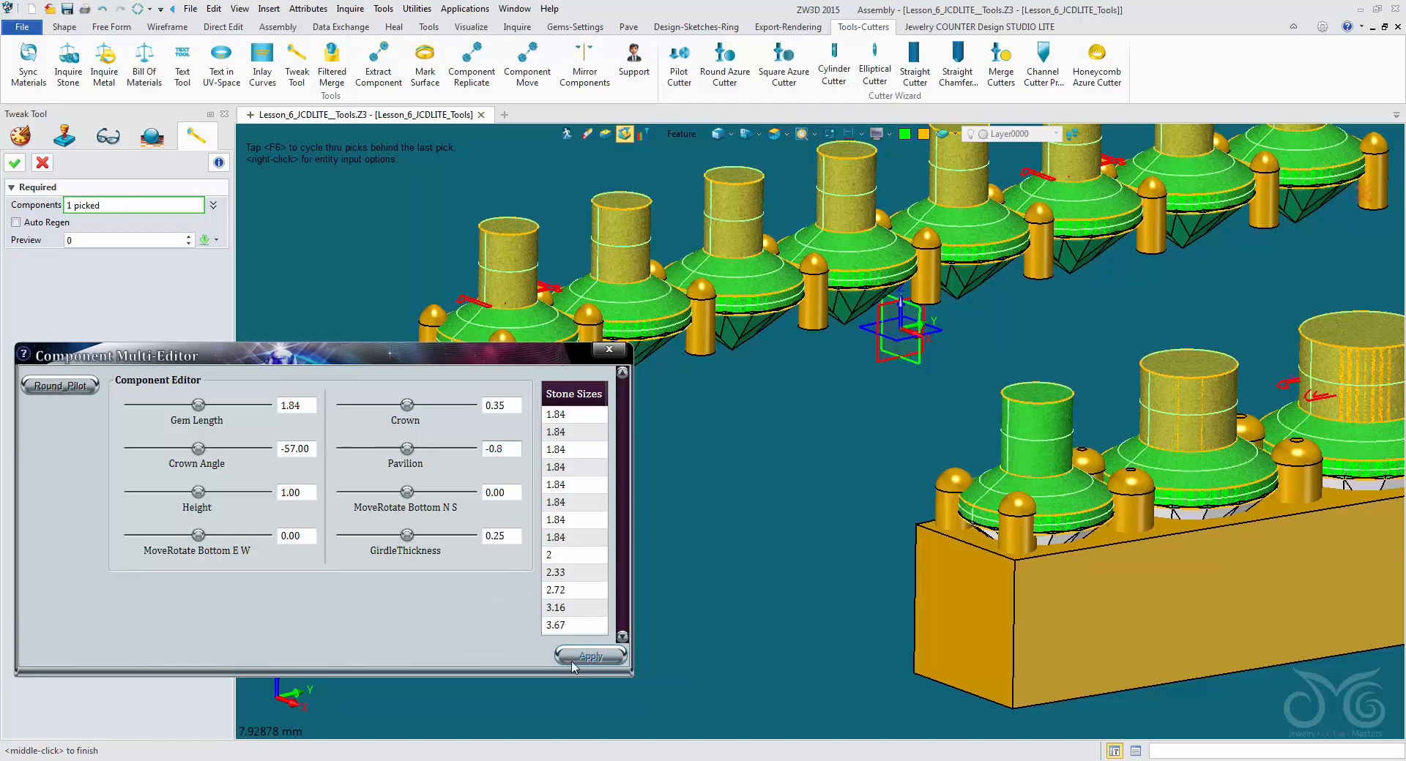
left_click(575, 657)
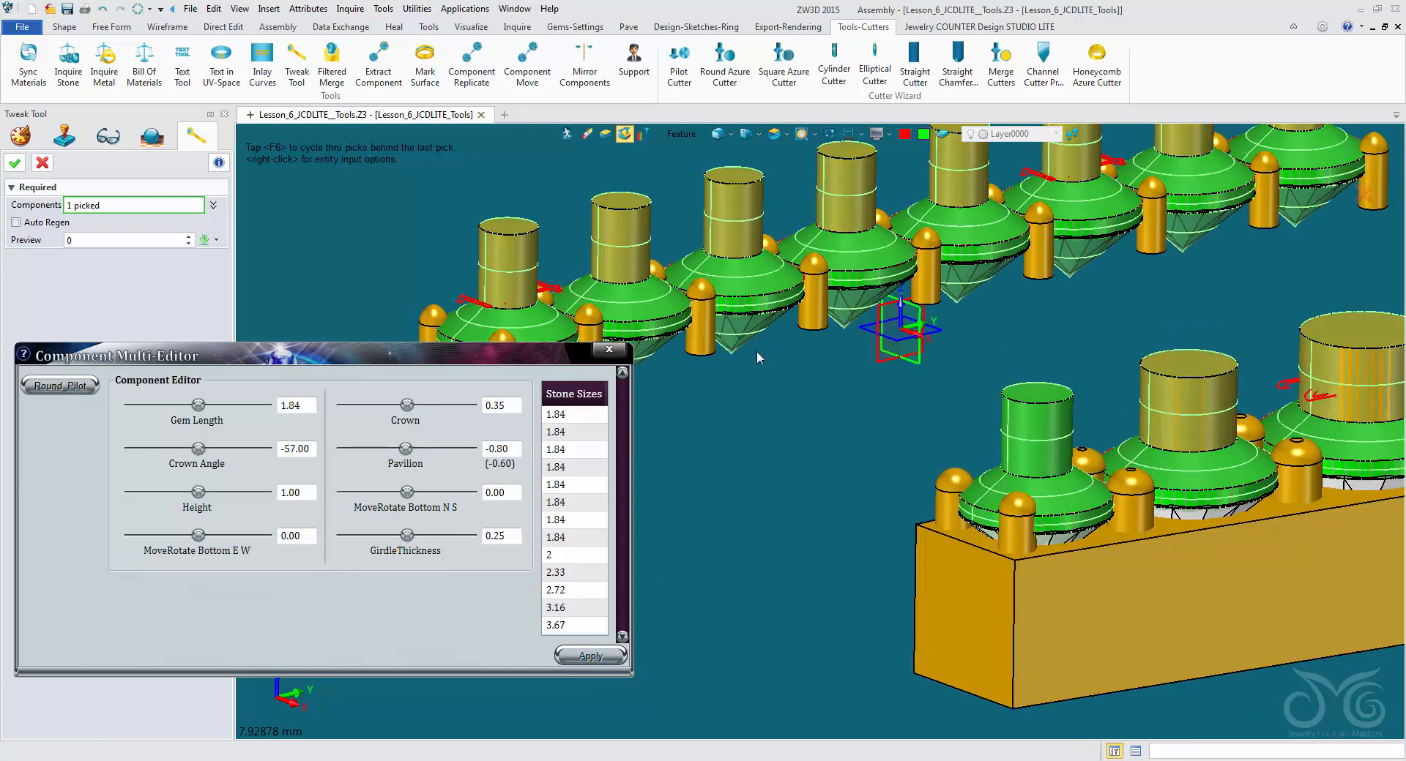
scroll(754, 350, "up", 3)
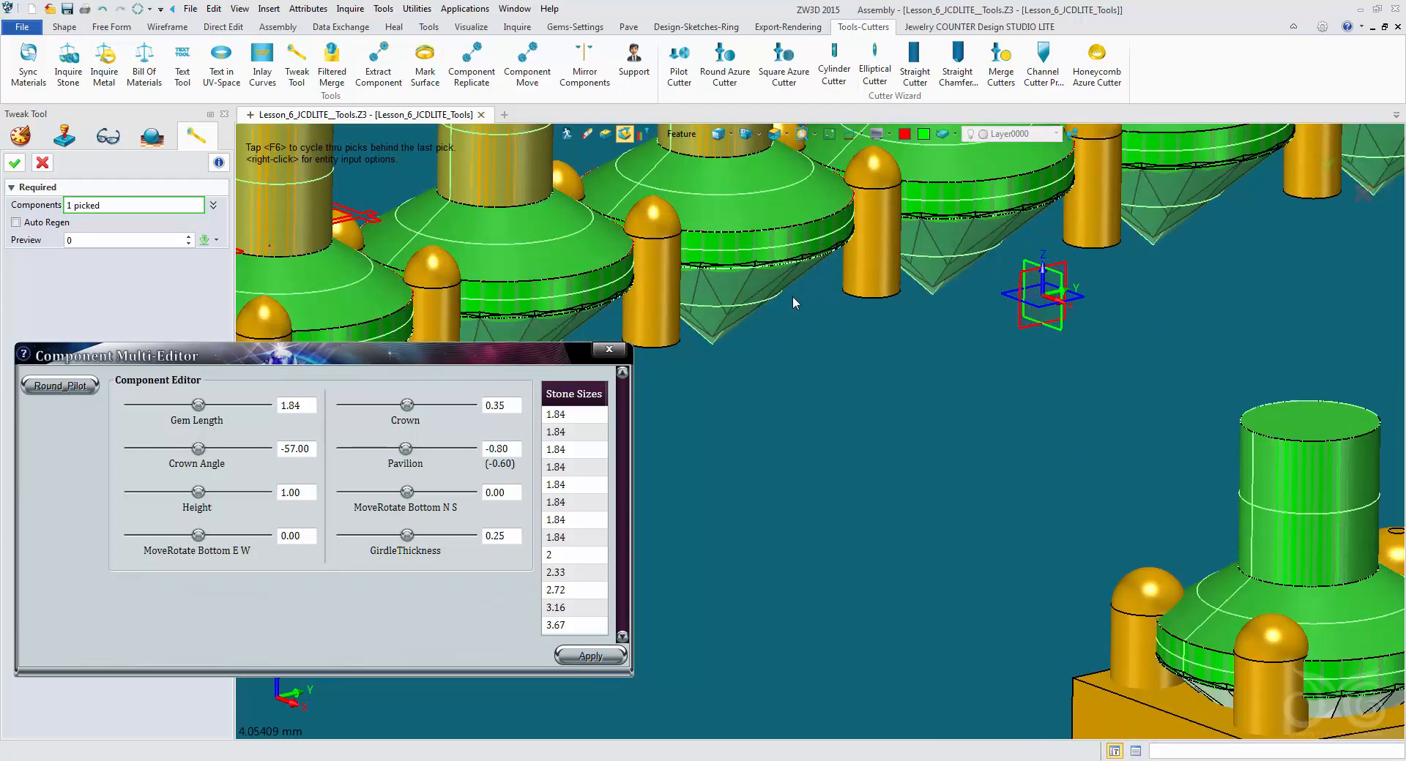
left_click(15, 163)
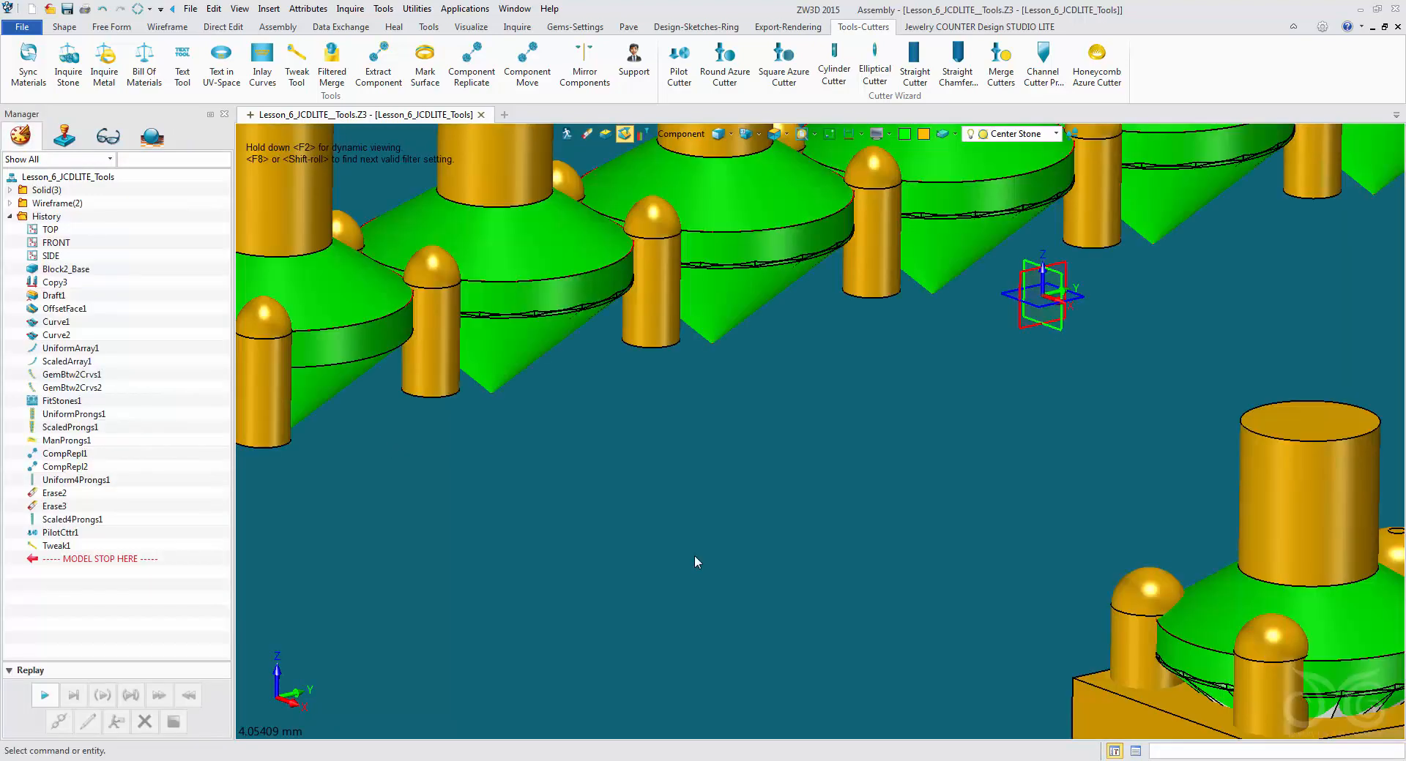
Unblank all hidden entities so the green stone row's bar and first stone are shown
right_click(635, 390)
mouse_move(695, 430)
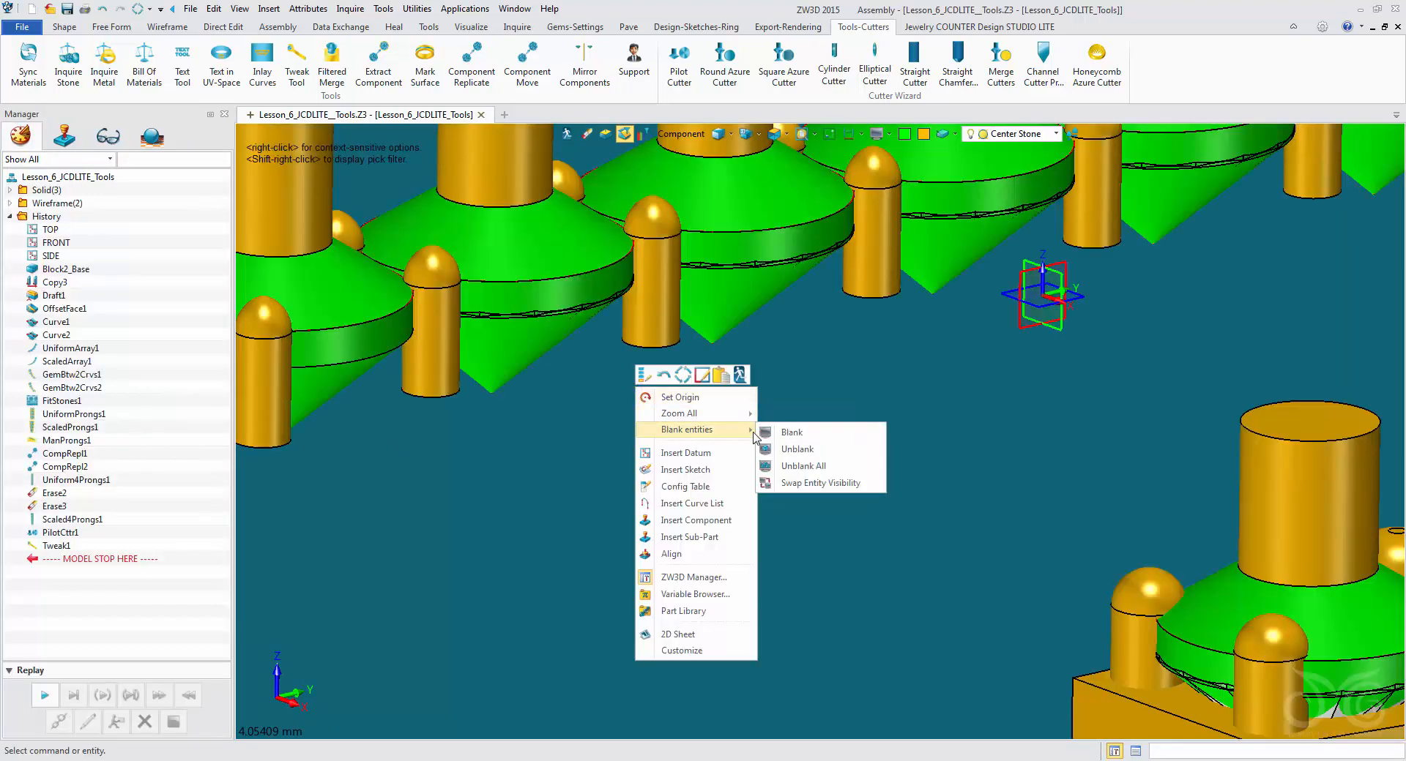
left_click(818, 464)
scroll(775, 539, "down", 5)
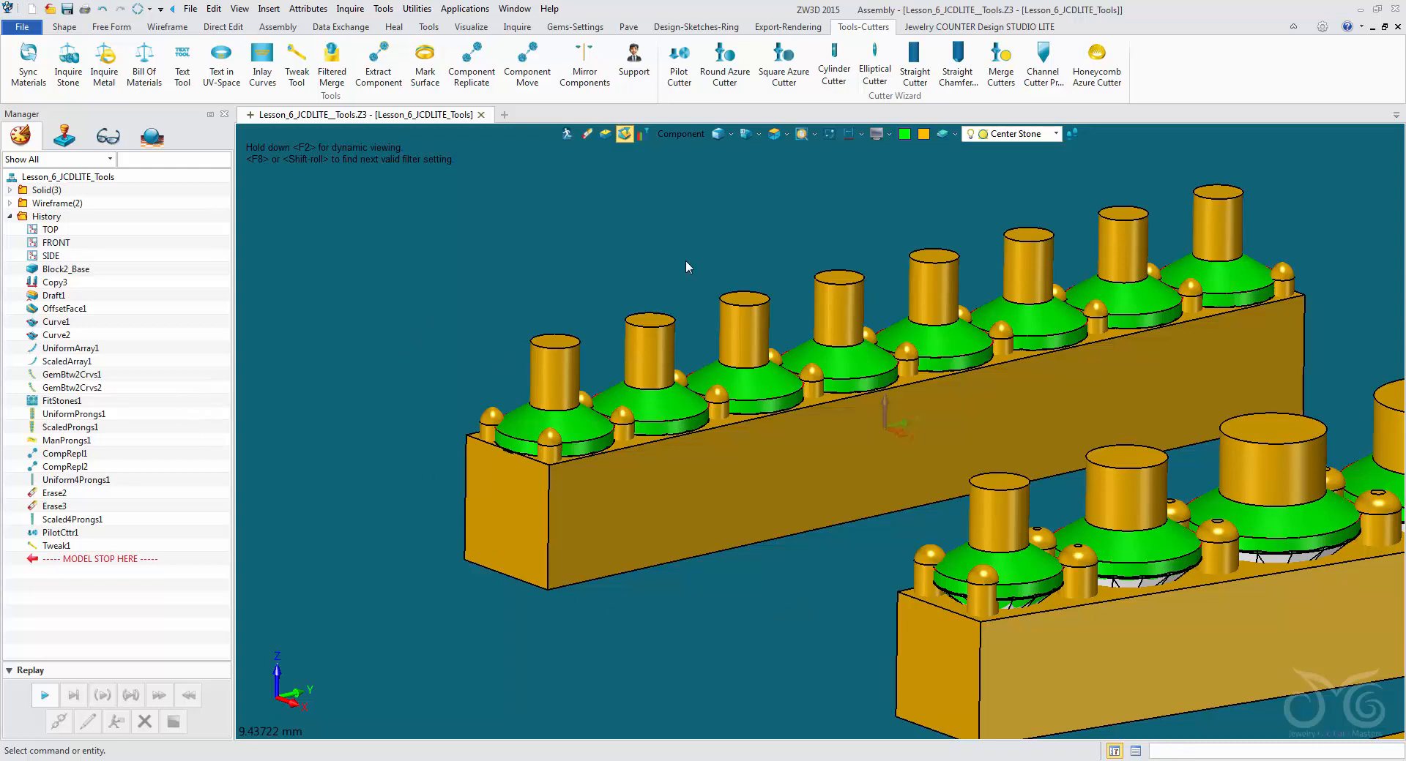
Start Merge Cutters and set the pick filter to Component for picking individual cutters
left_click(1005, 81)
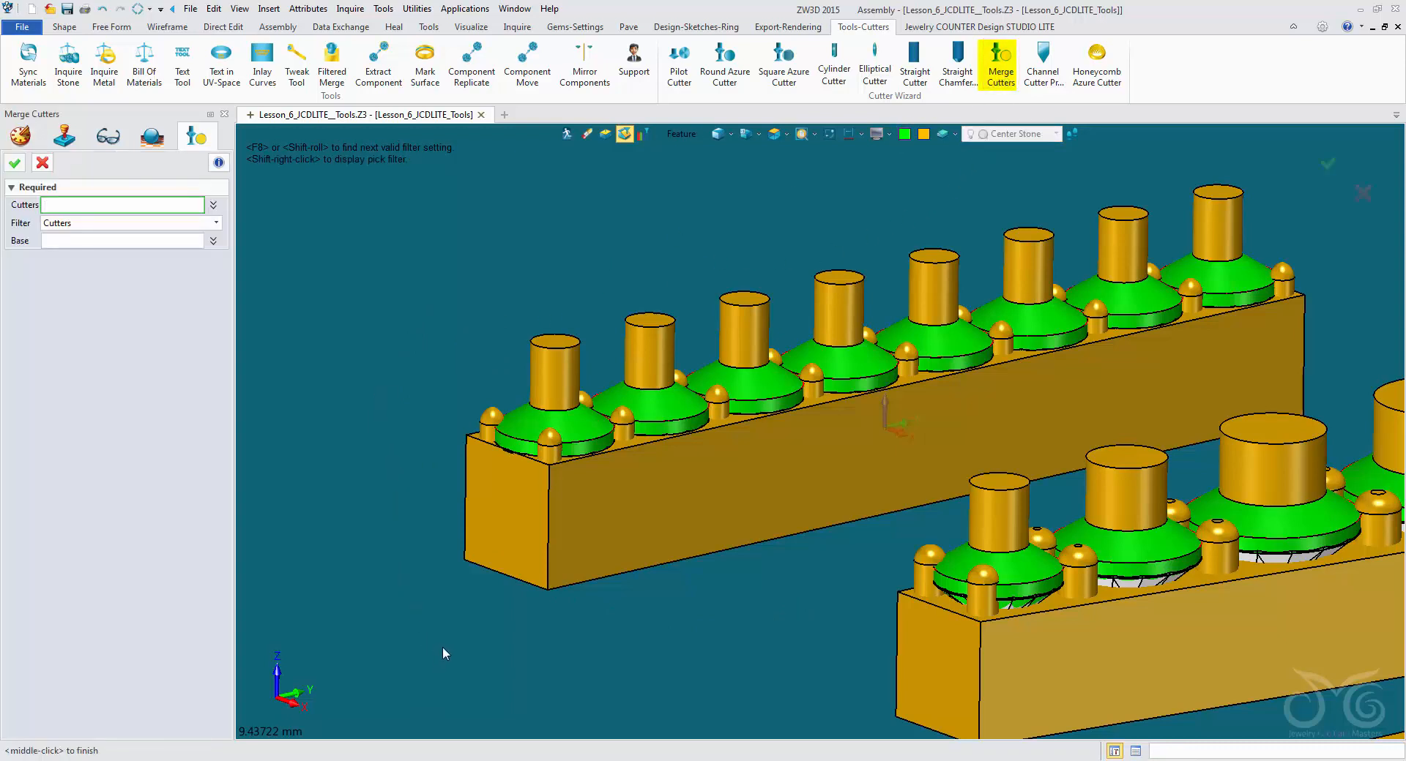
middle_click_drag(441, 678, 371, 512)
left_click(612, 400)
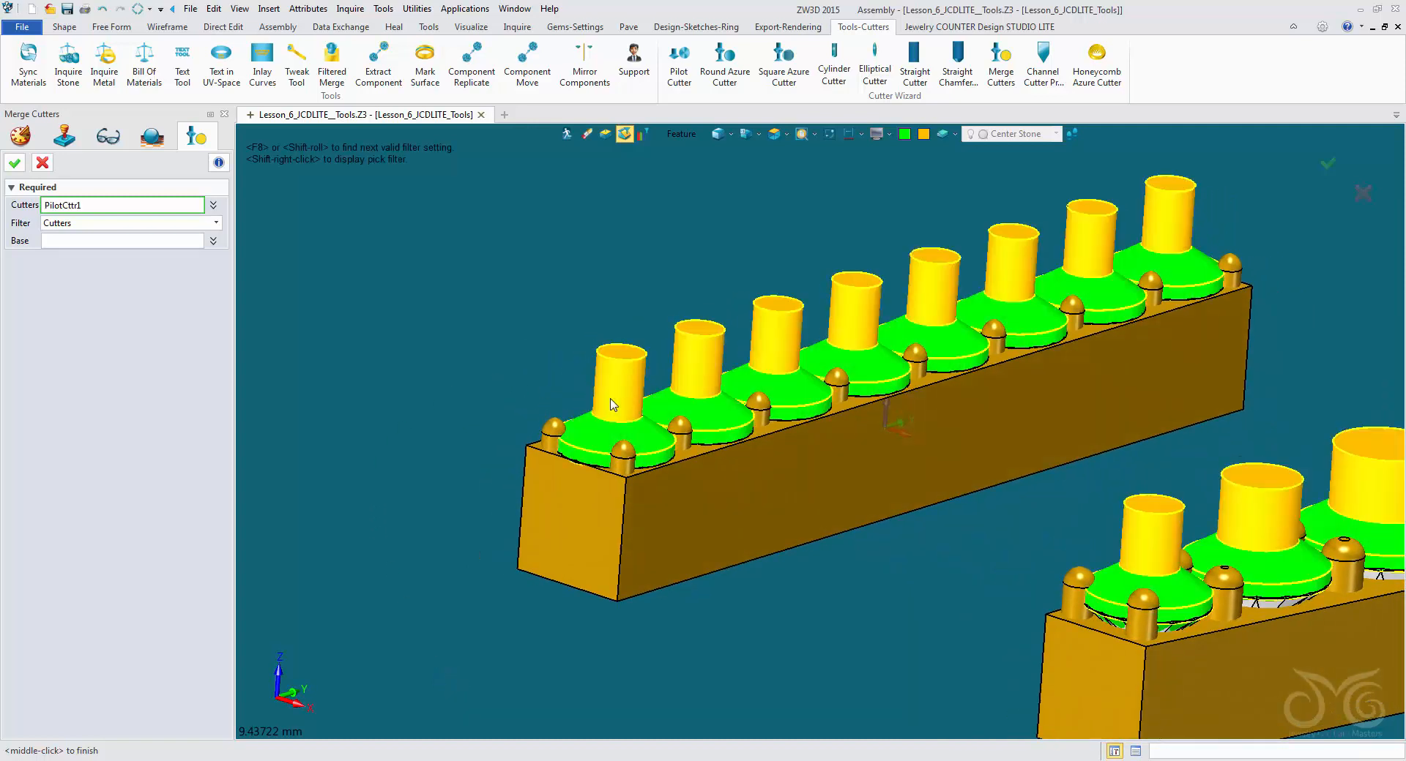
left_click(368, 394)
left_click(613, 405)
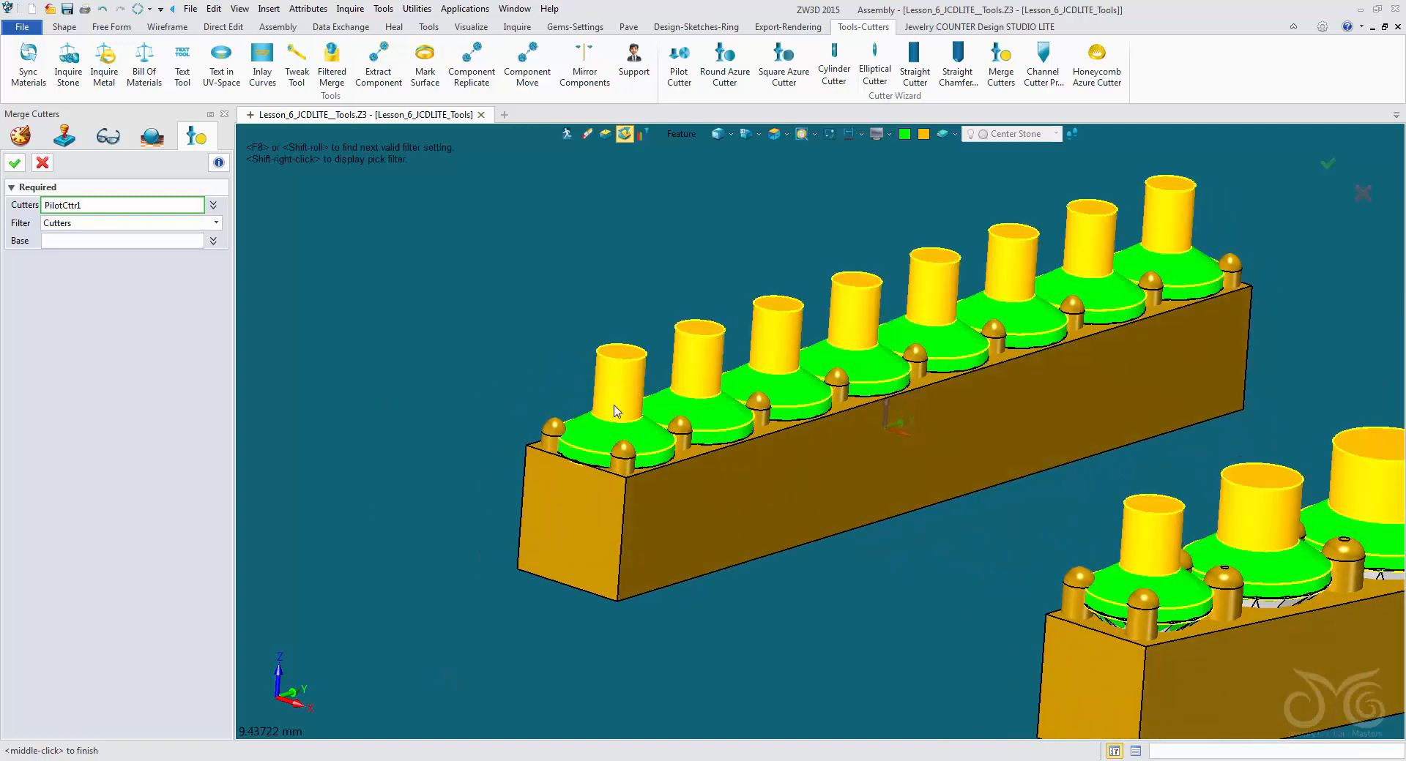
left_click(390, 414)
middle_click_drag(411, 401, 476, 506)
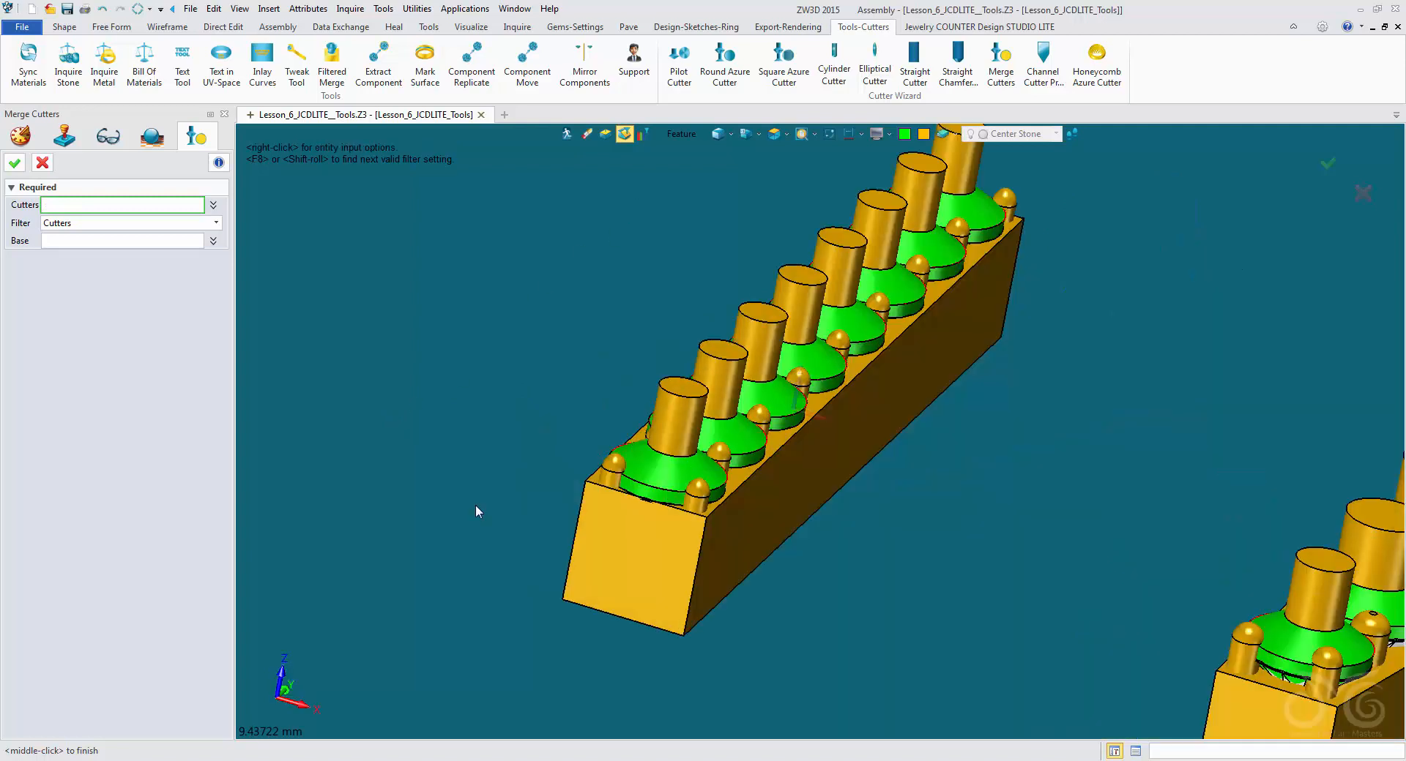
left_click(681, 134)
left_click(724, 225)
Merge the pilot cutters along the green stone row into their bar, using the bar as the base
left_click(678, 439)
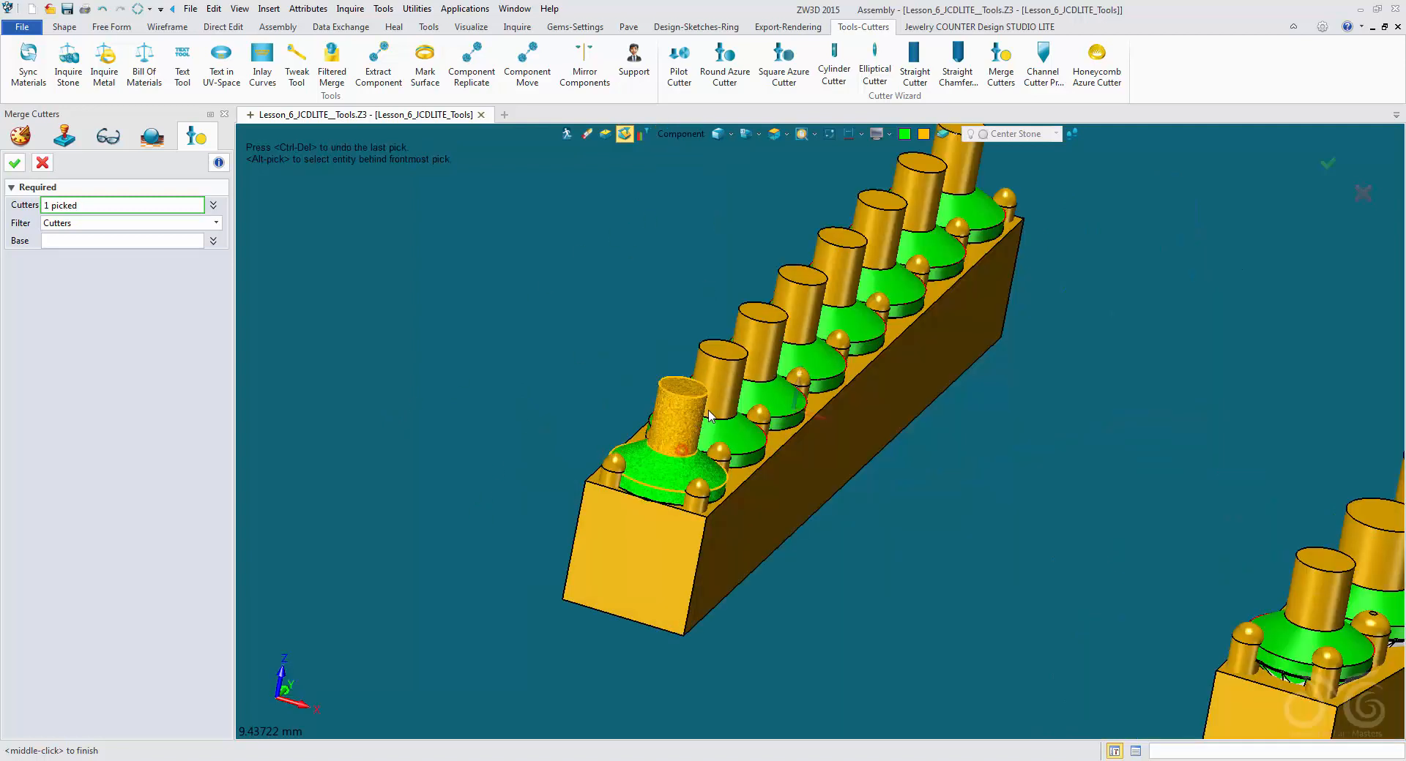
left_click(725, 388)
left_click(778, 377)
left_click(817, 341)
left_click(855, 304)
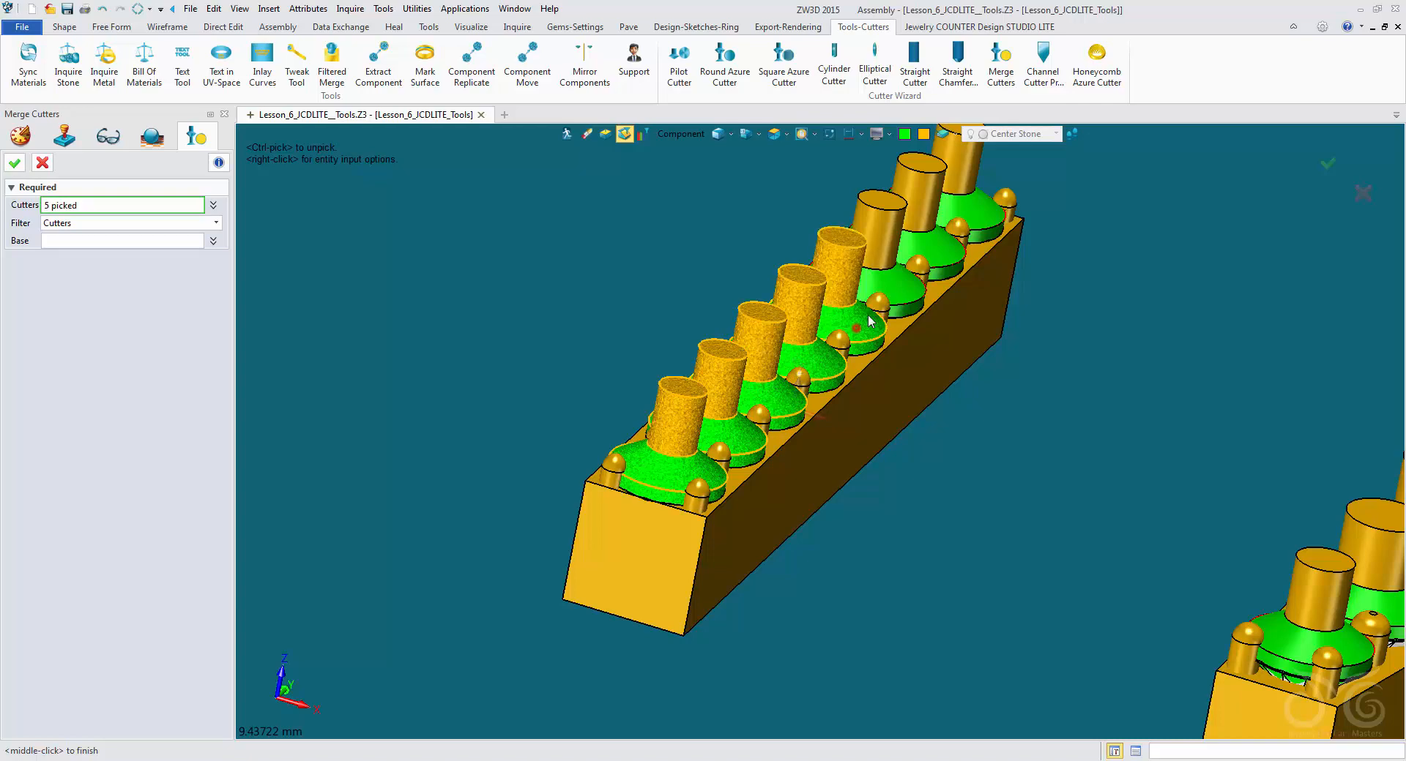
left_click(891, 283)
left_click(926, 250)
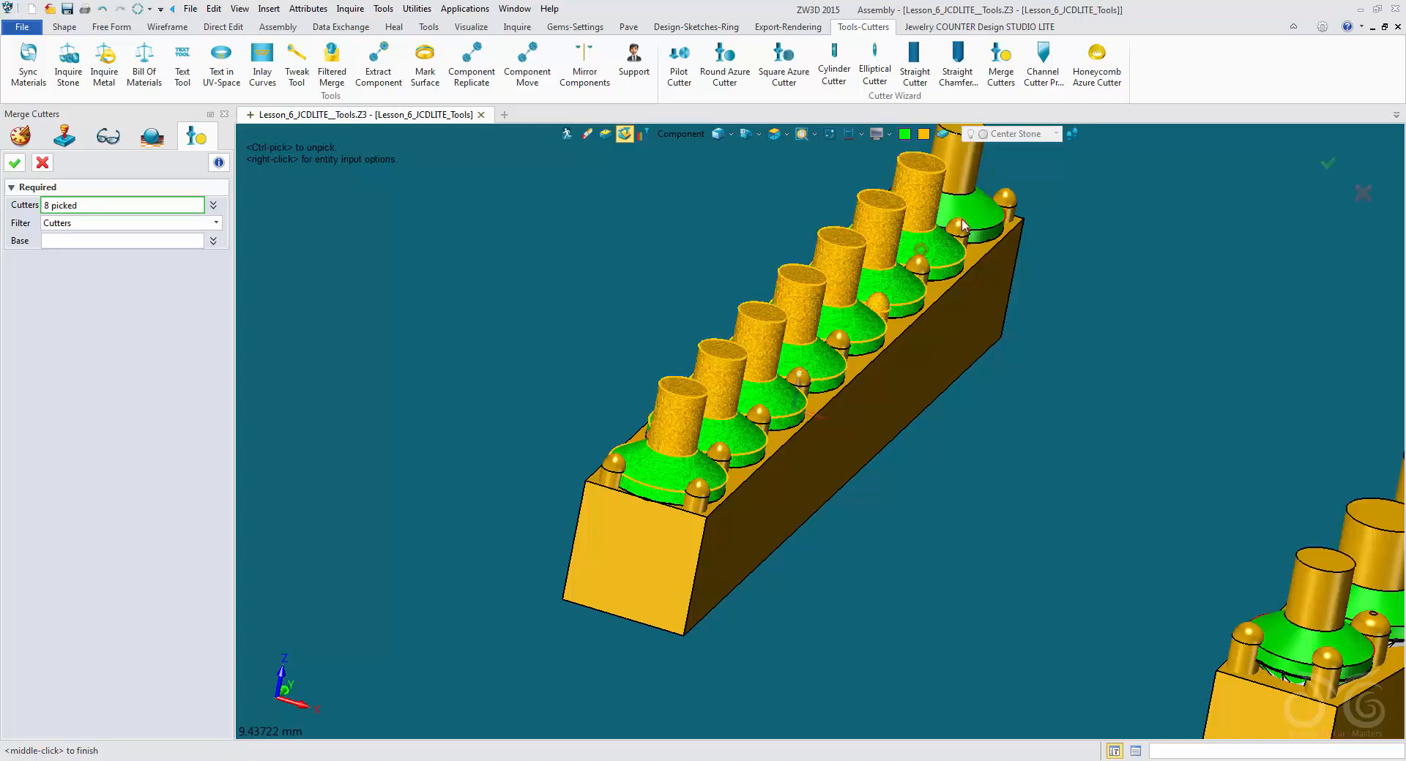
left_click(965, 213)
right_click_drag(1031, 447, 1015, 420)
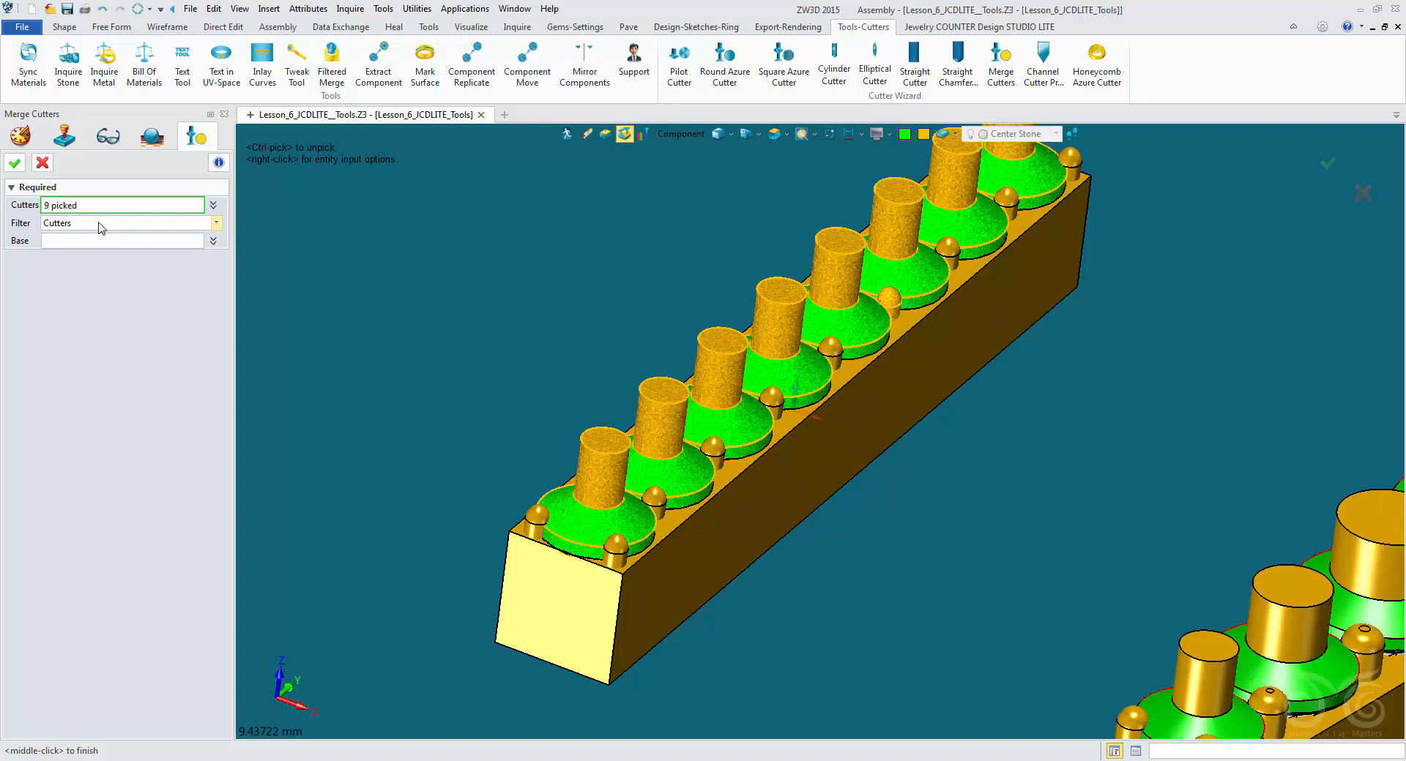
left_click(65, 240)
left_click(554, 628)
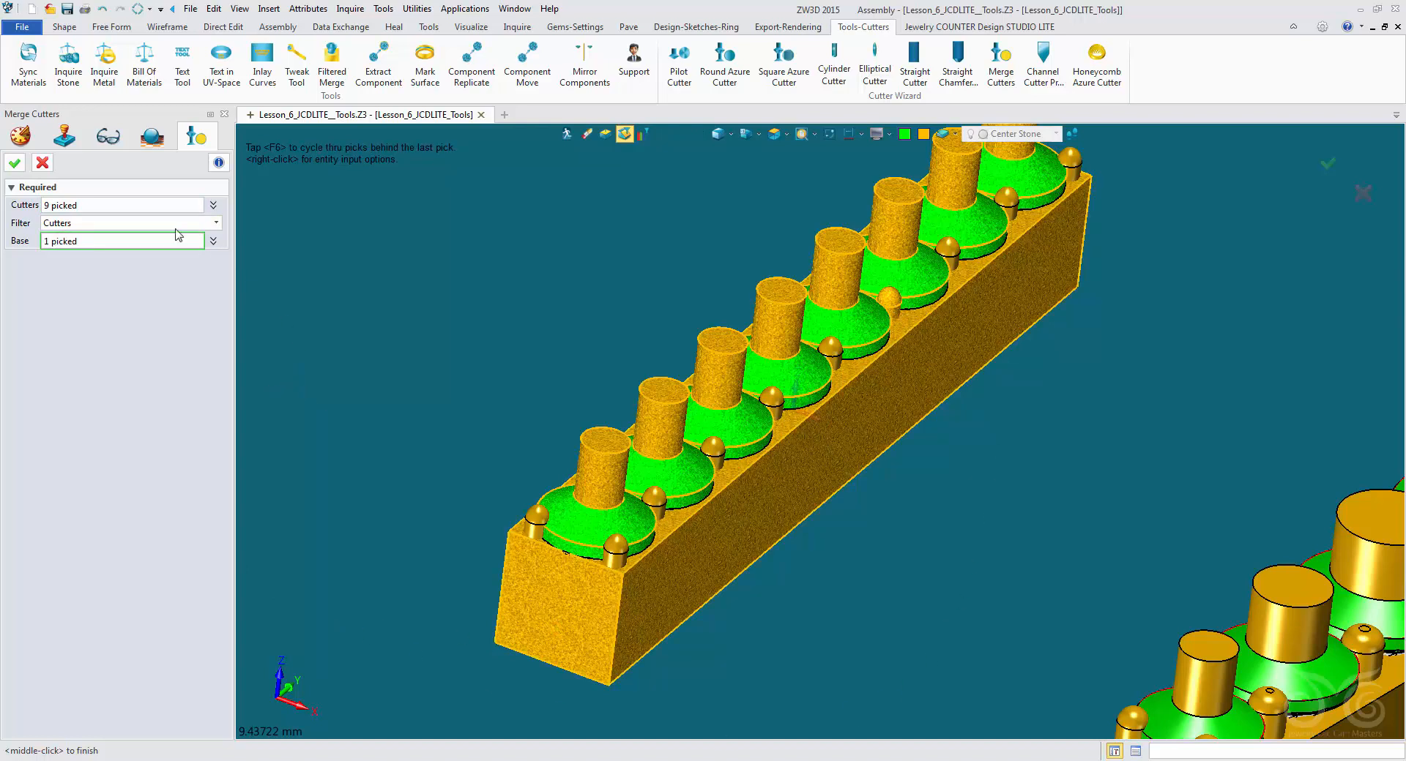
left_click(13, 164)
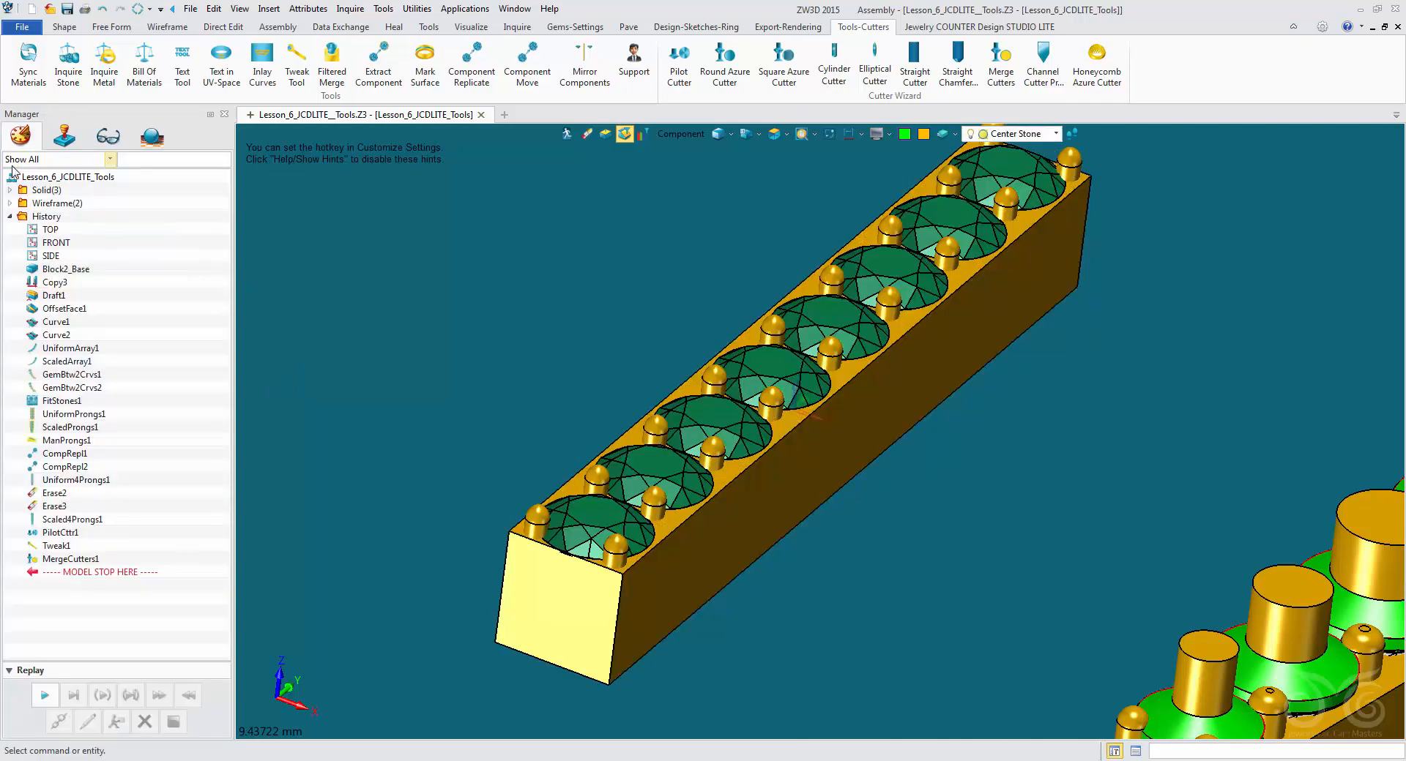
Blank the first green stone and examine the seat cut into the bar beneath it
right_click_drag(544, 343, 561, 327)
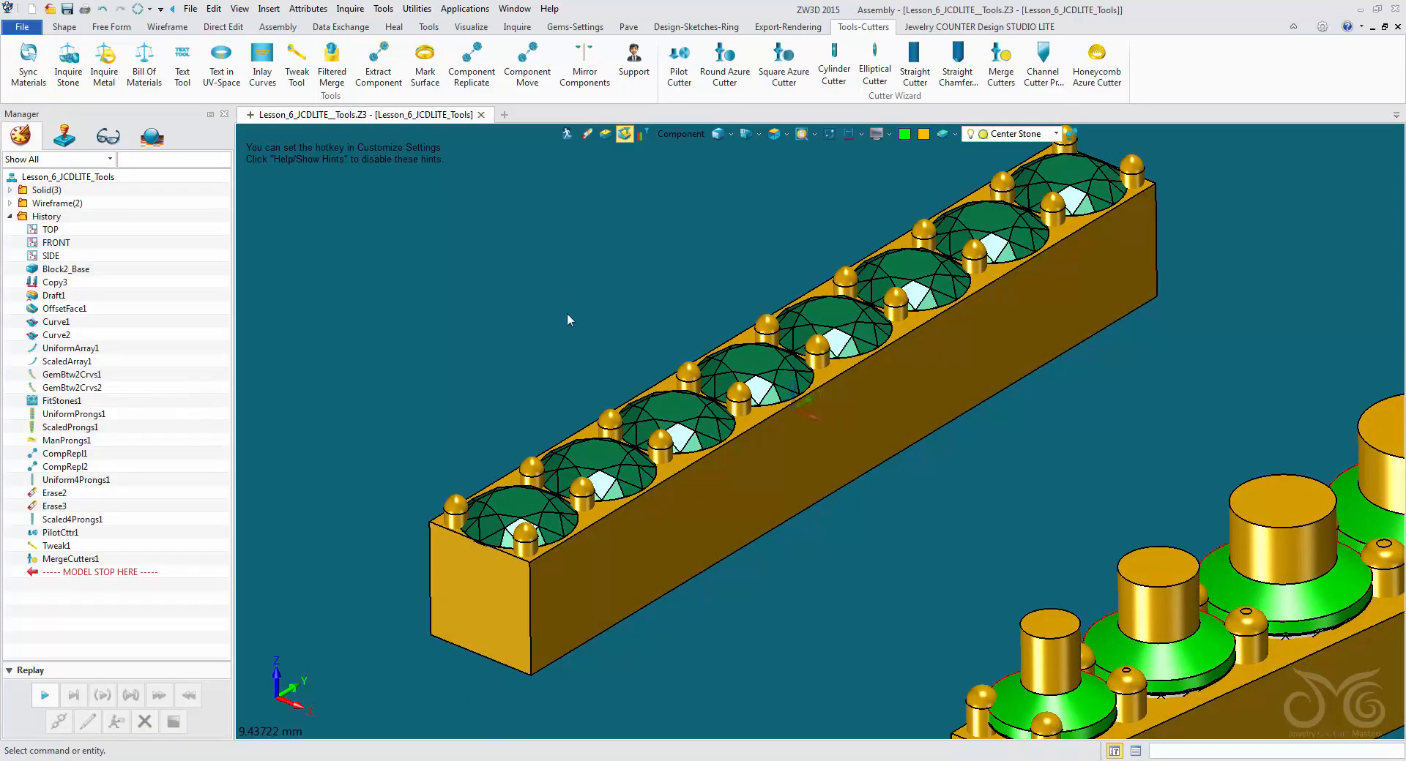
right_click(512, 517)
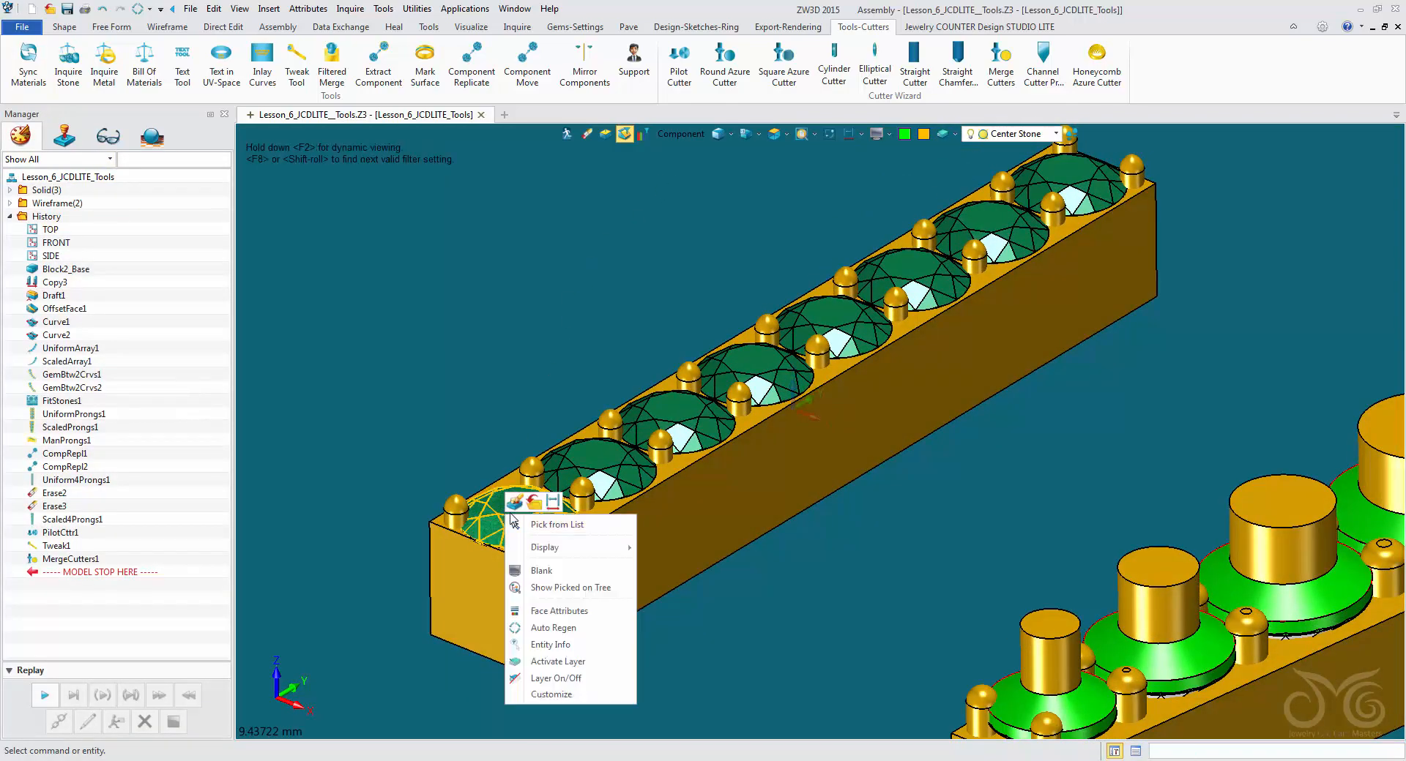
left_click(540, 571)
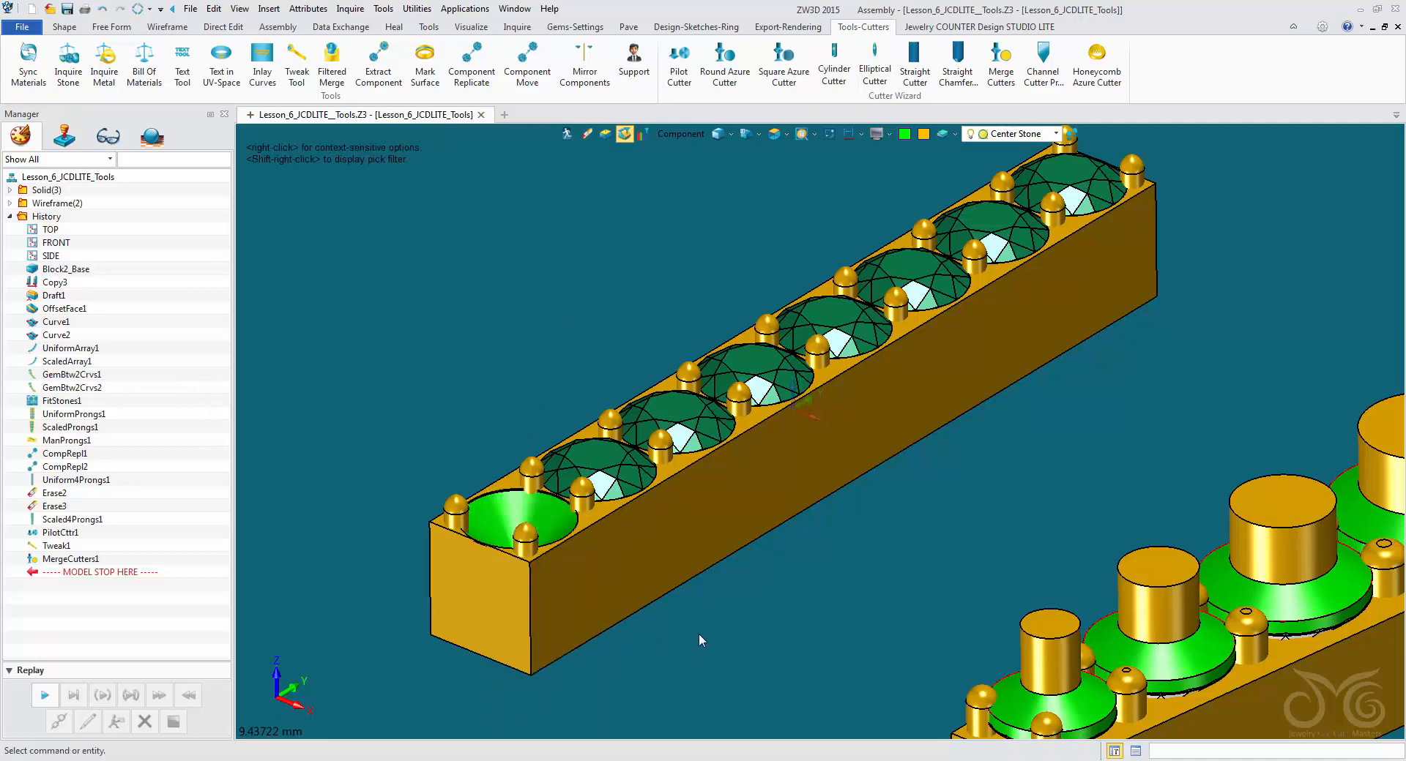
scroll(539, 568, "up", 5)
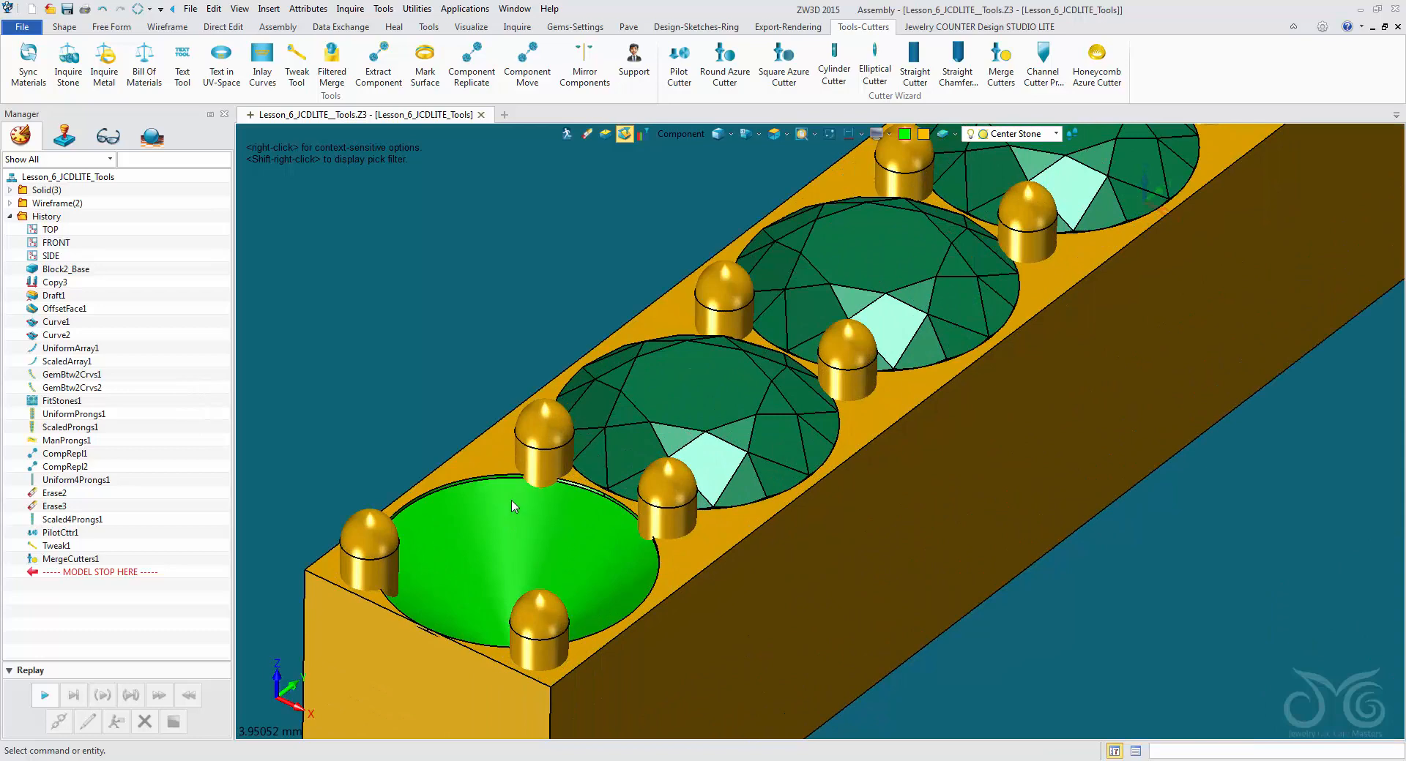
scroll(498, 512, "down", 3)
right_click_drag(367, 428, 370, 408)
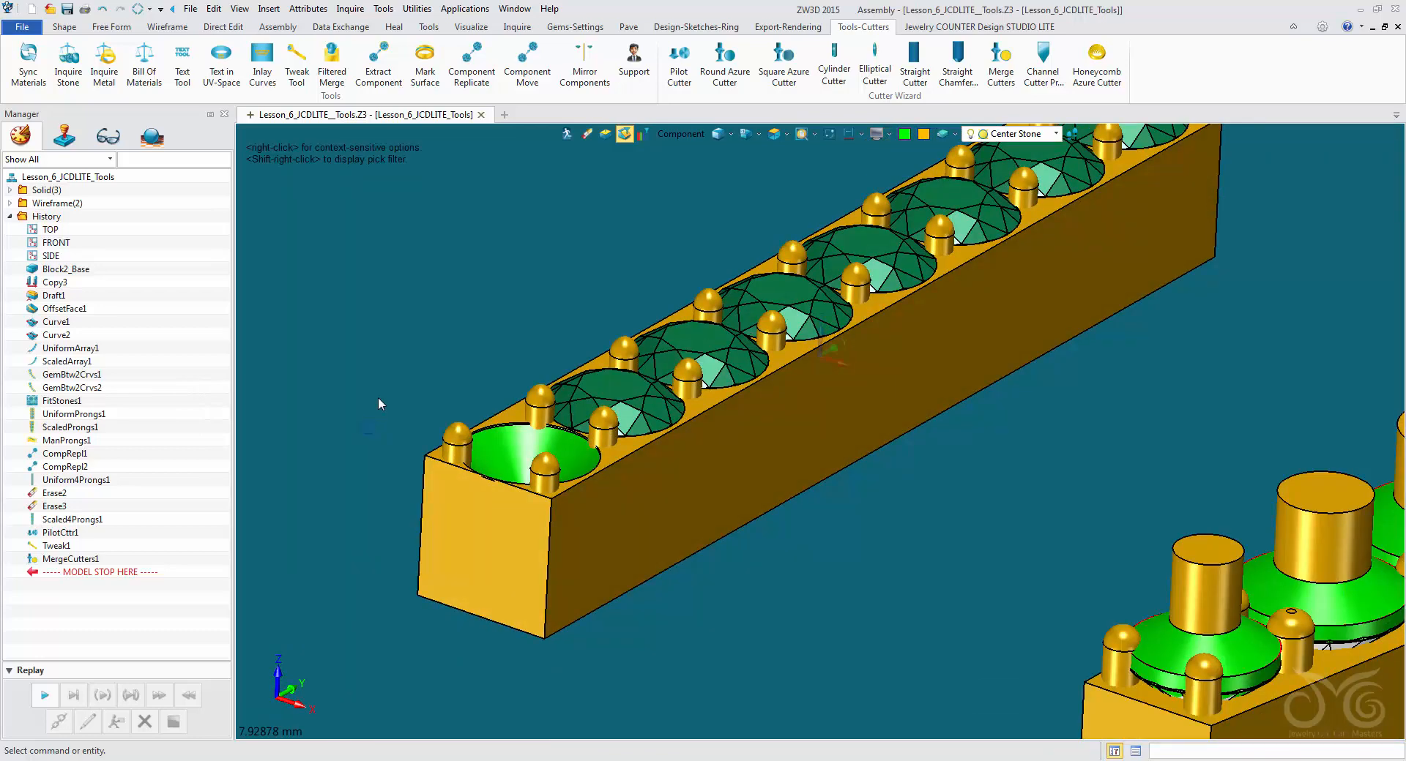
right_click_drag(353, 461, 335, 471)
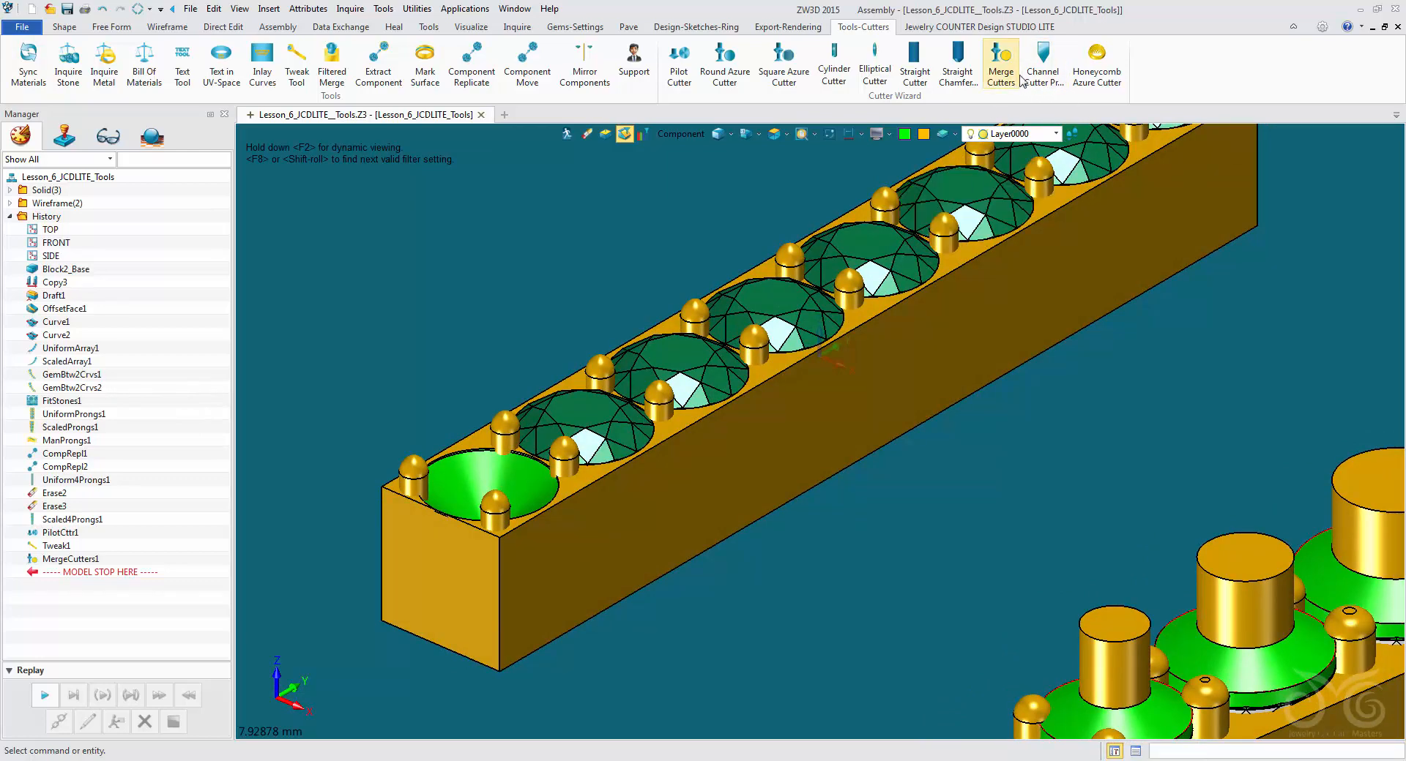
left_click(672, 134)
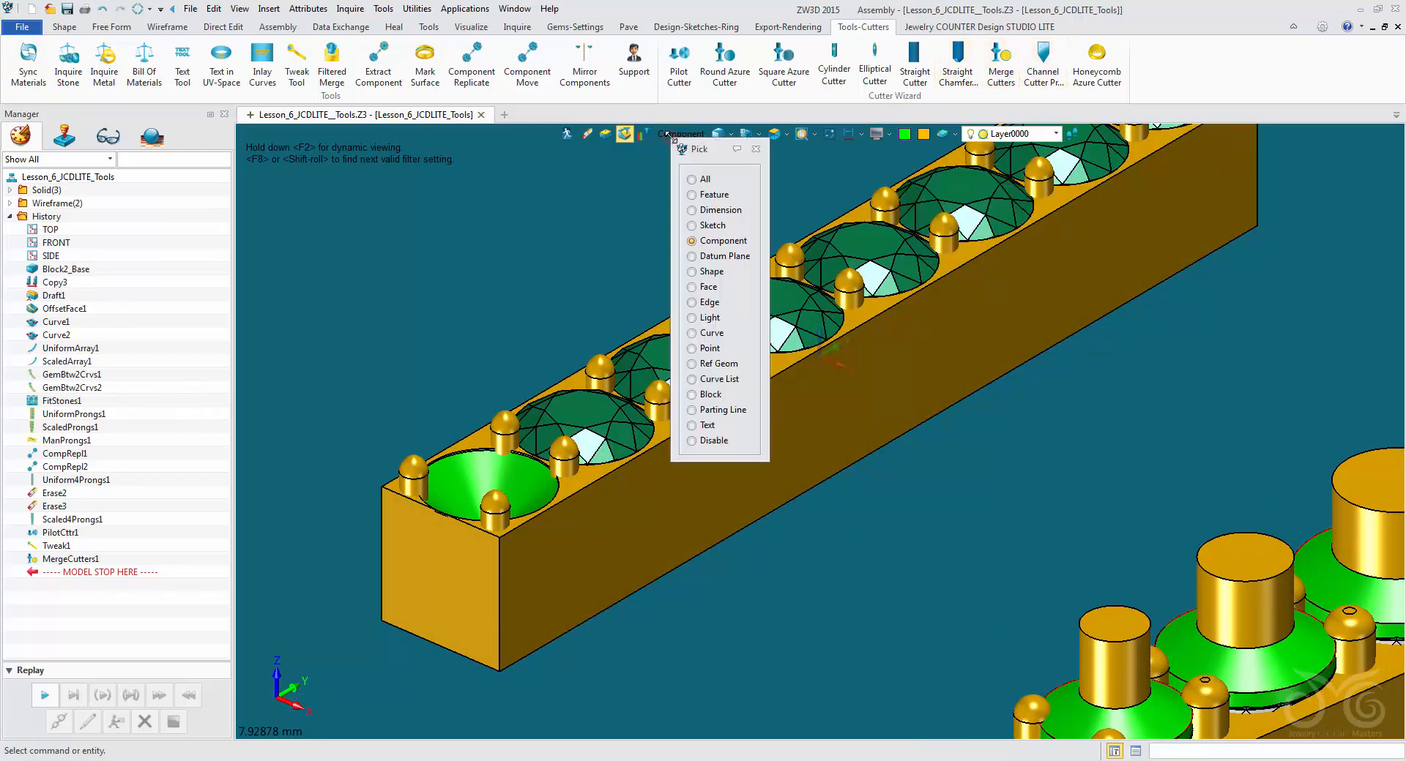
left_click(755, 149)
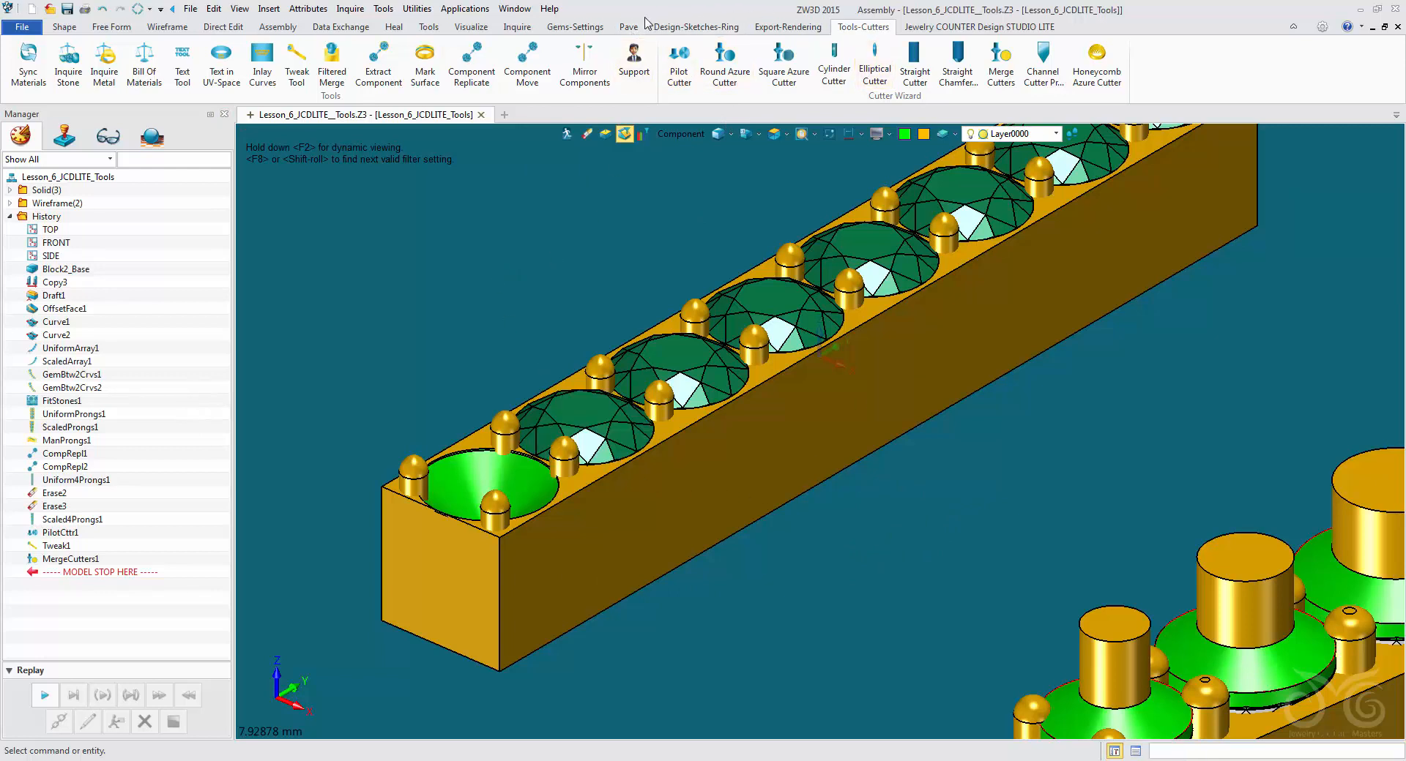
Start Merge Prongs and set the pick filter to Feature for picking whole prong sets instead of single prongs
left_click(579, 30)
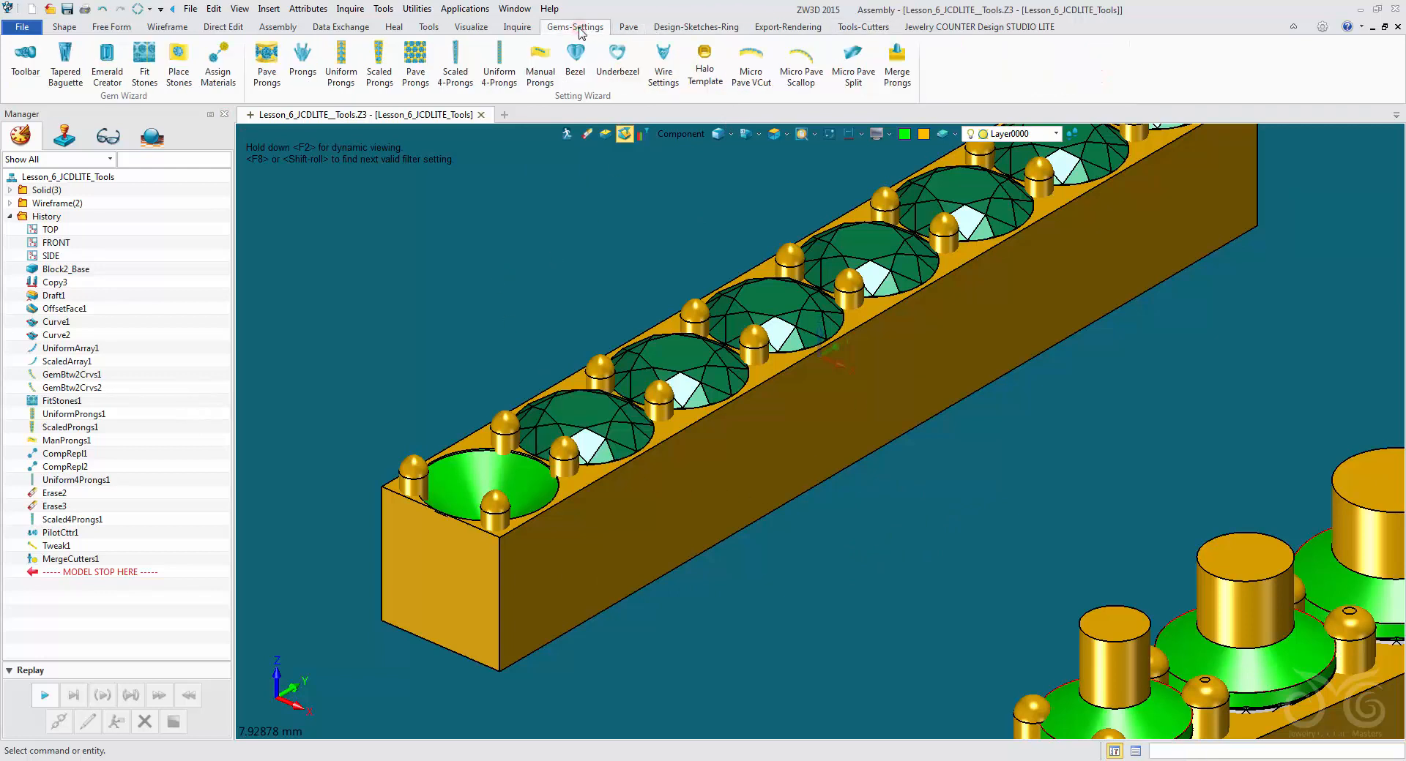
left_click(905, 73)
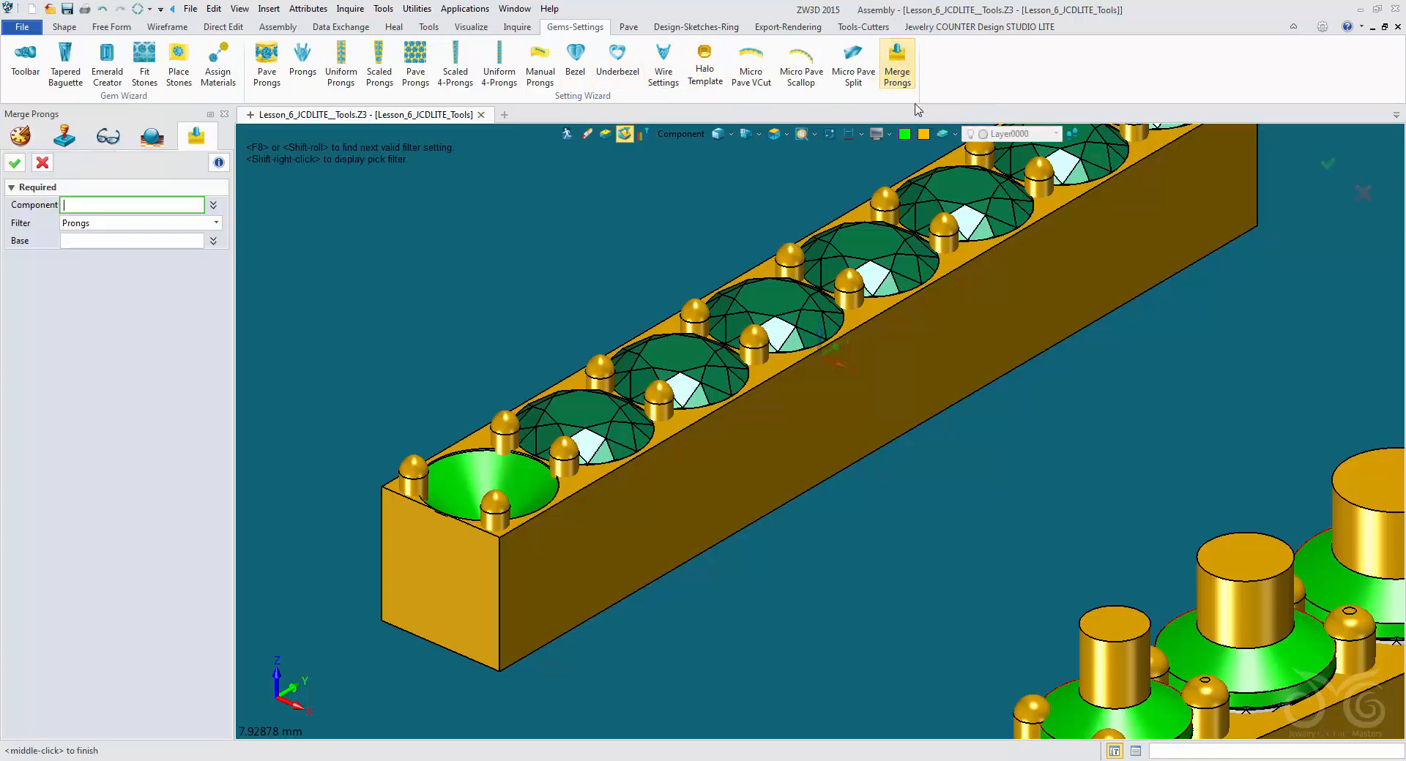
scroll(1060, 381, "down", 2)
middle_click_drag(1060, 381, 771, 313)
left_click(735, 554)
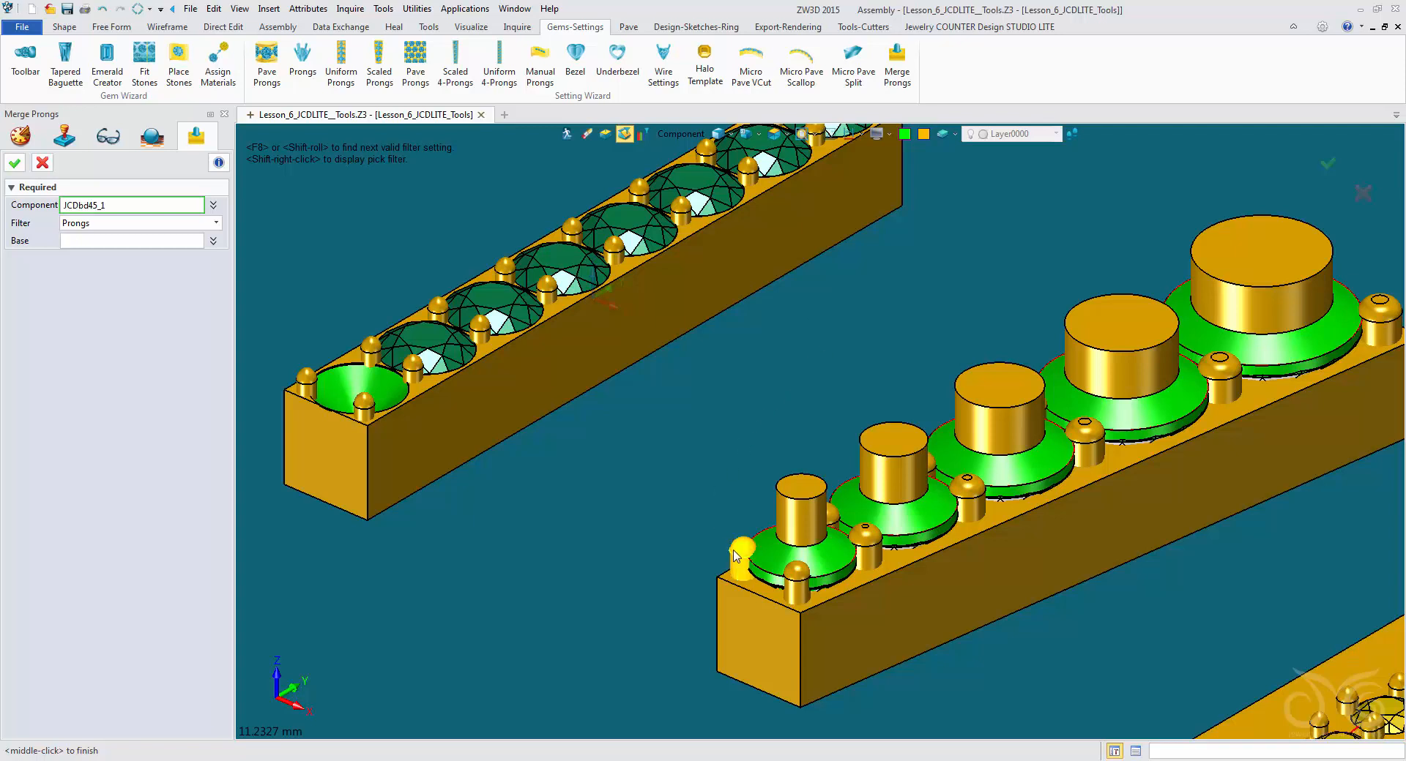
right_click(676, 144, "shift")
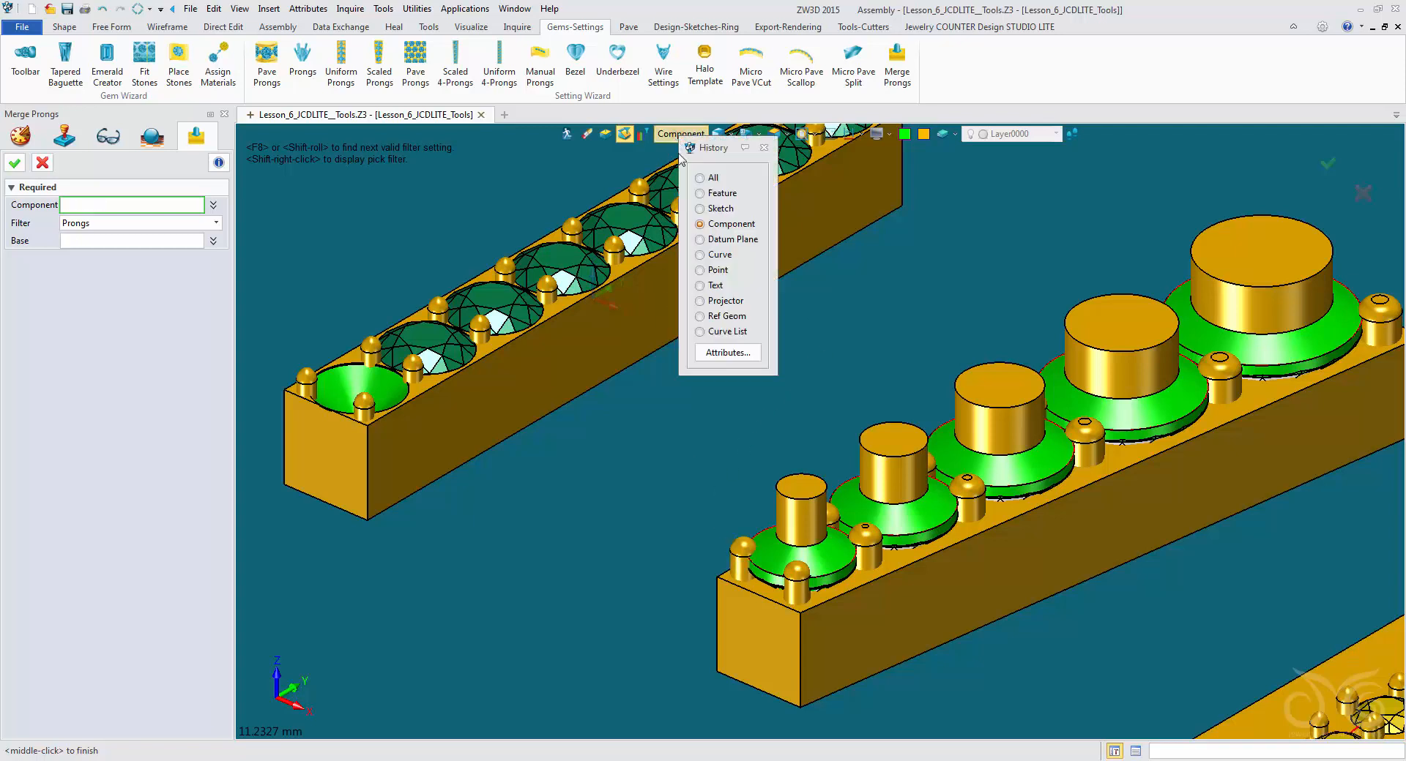
left_click(700, 193)
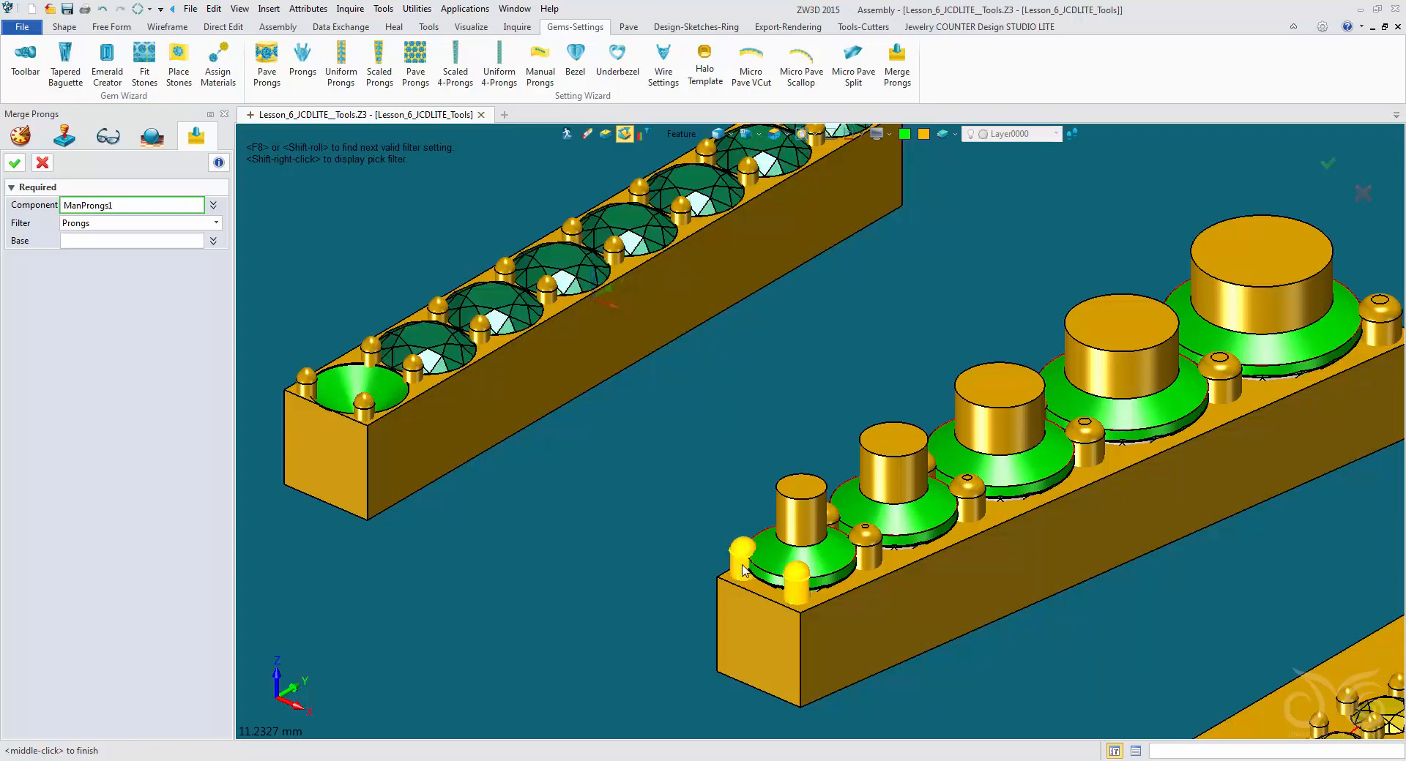
Merge the three prong sets around the scaled stone row into their bar, using the bar as the base
left_click(772, 569)
left_click(773, 569)
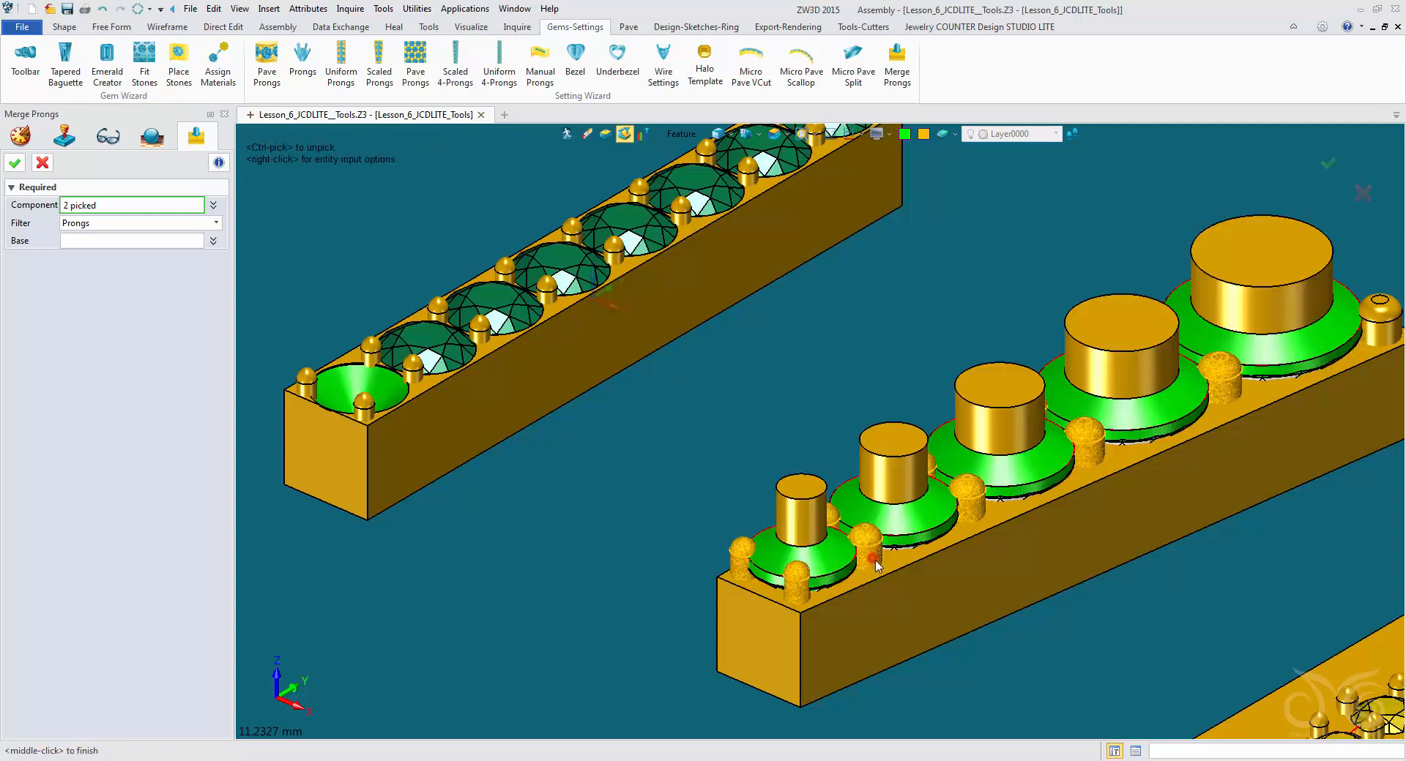
left_click(1392, 317)
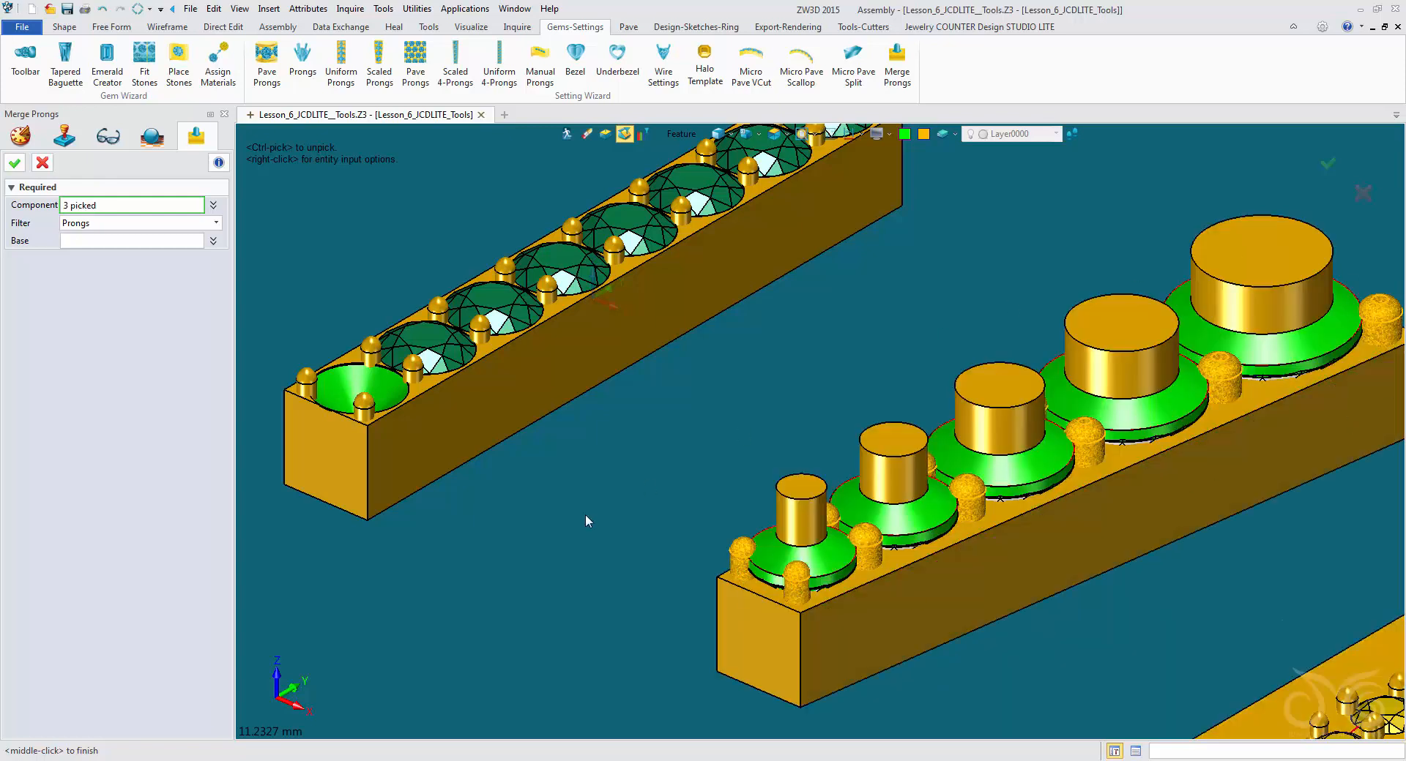
left_click(97, 240)
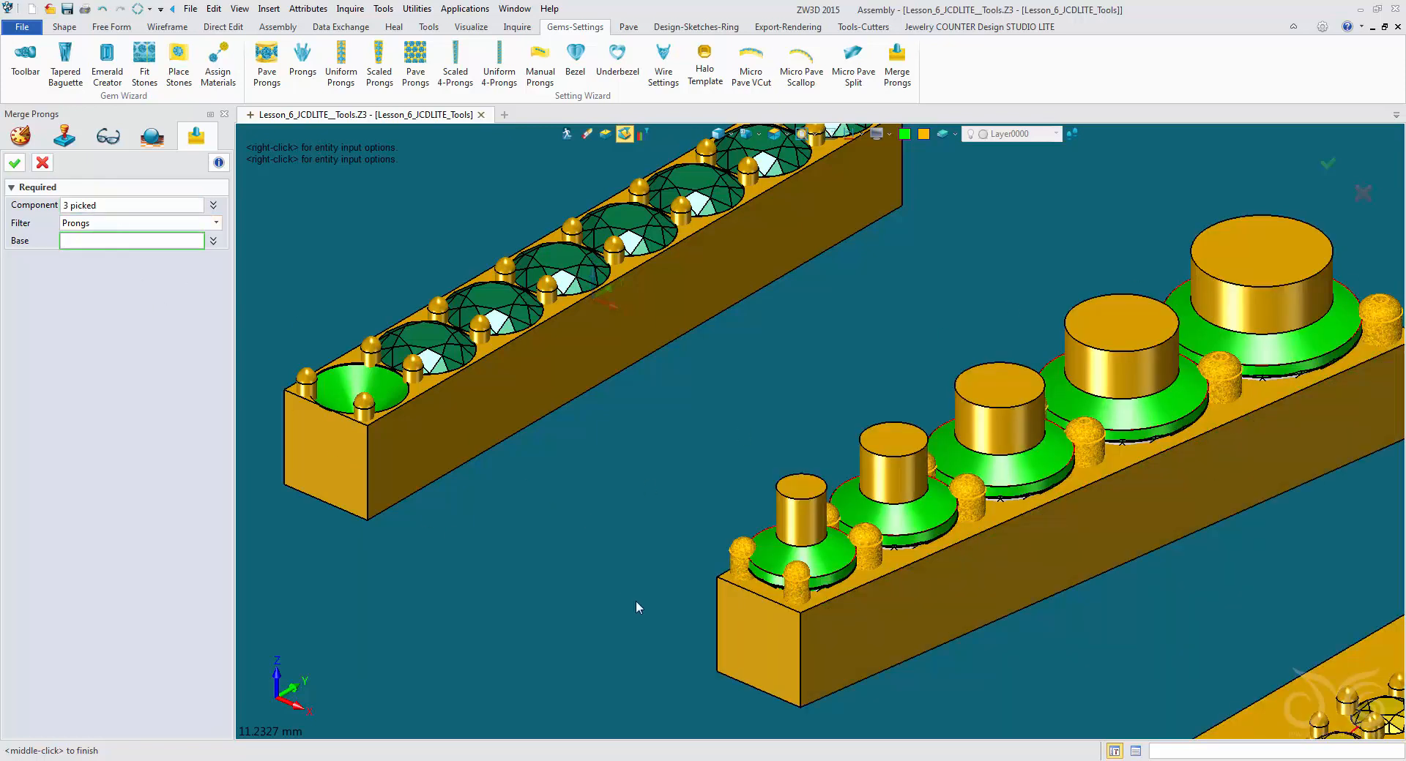
left_click(741, 631)
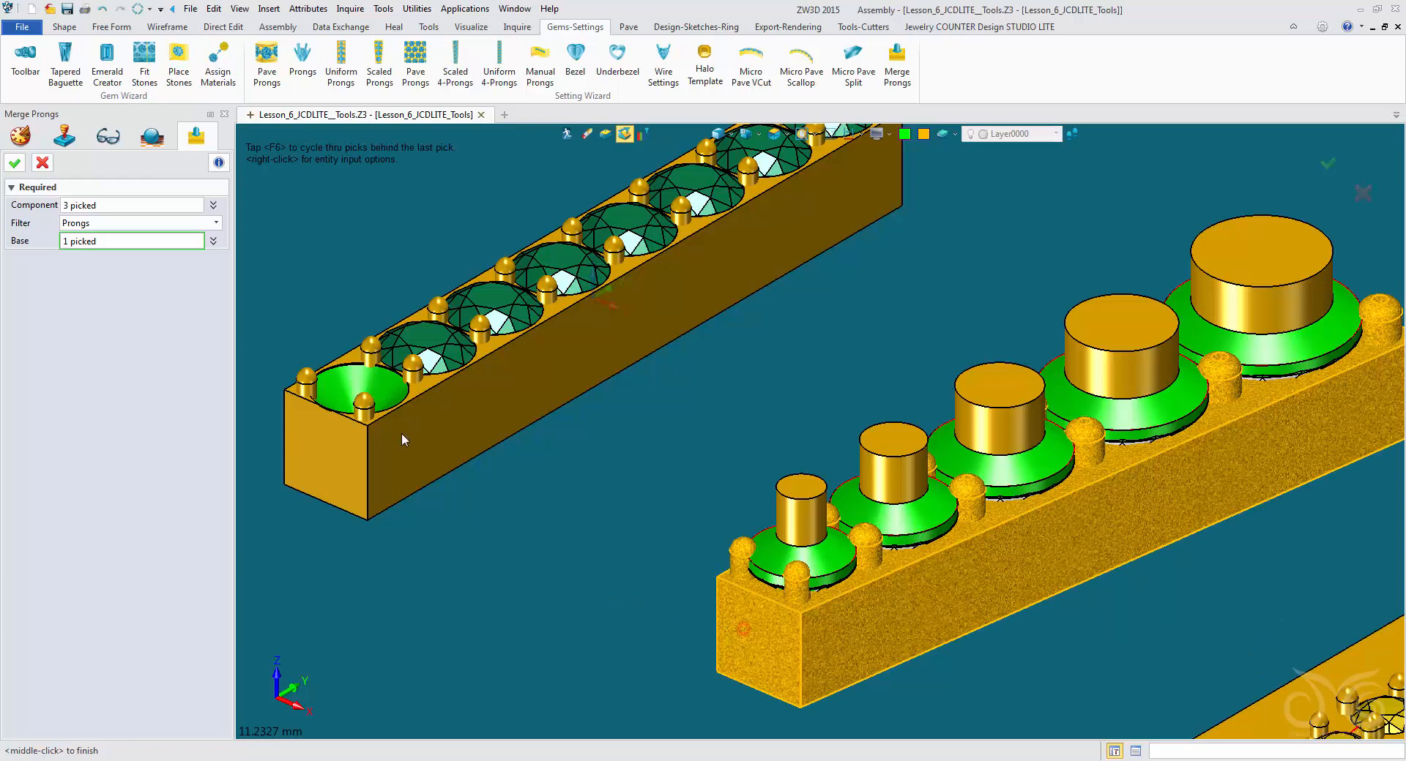
left_click(14, 164)
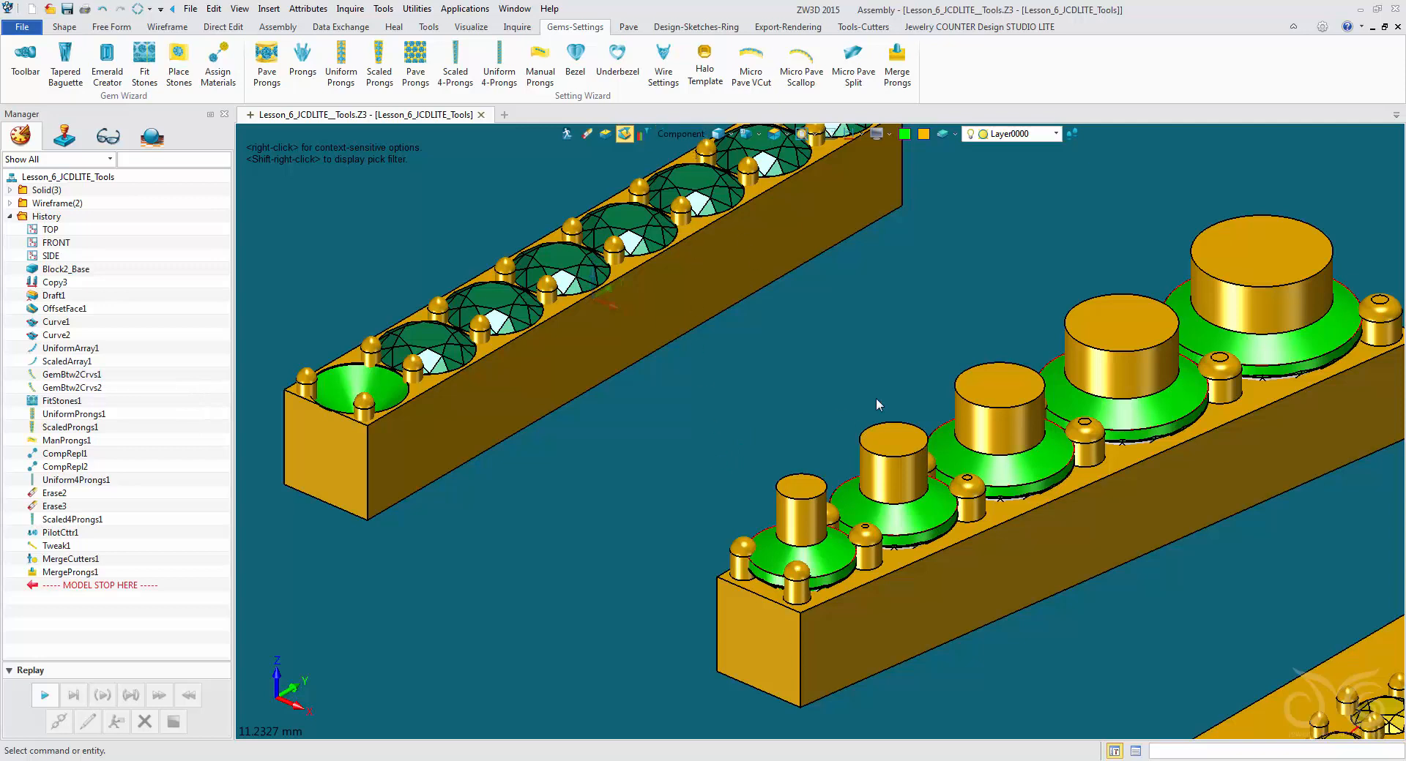
Set the pick filter to Shape and check whether the scaled row's prongs and bar highlight as one body
middle_click_drag(757, 460, 743, 432)
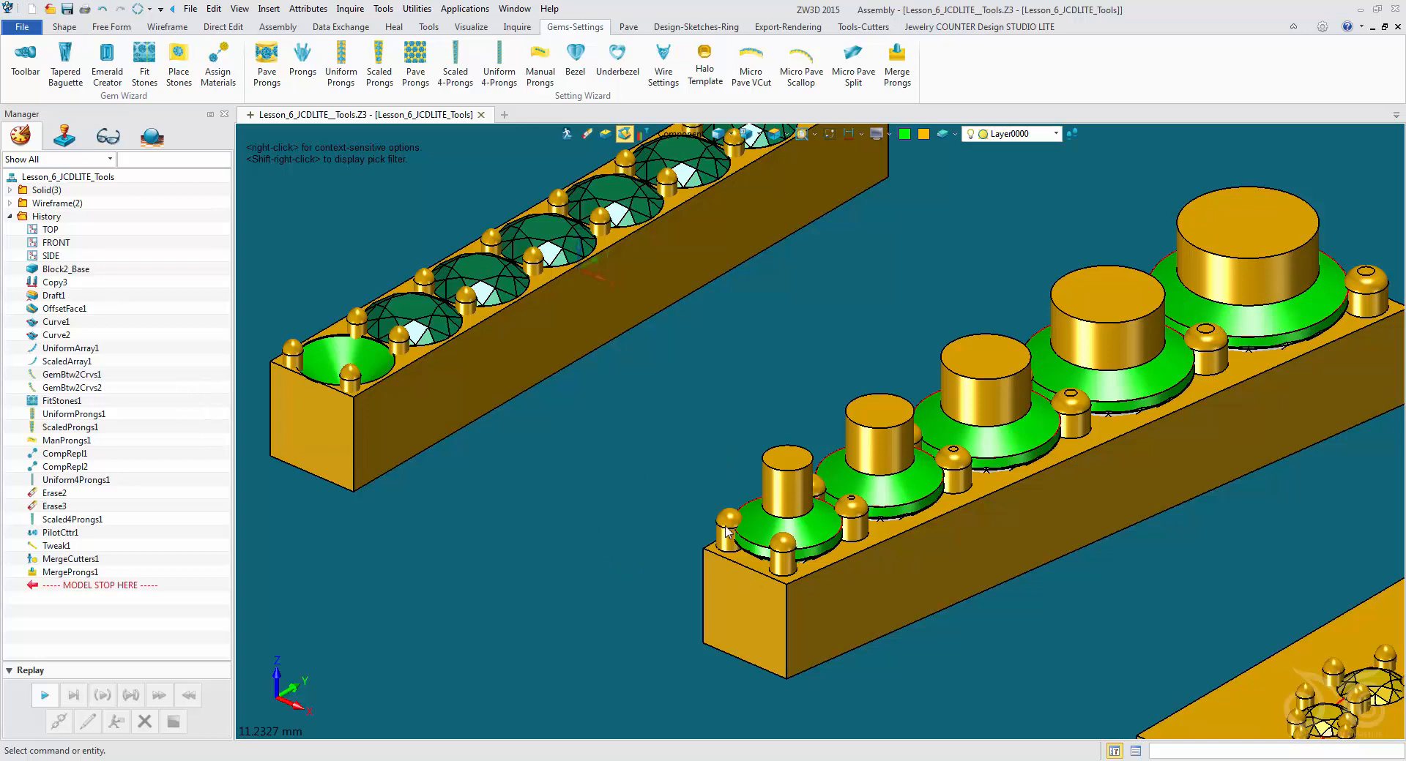
left_click(681, 135)
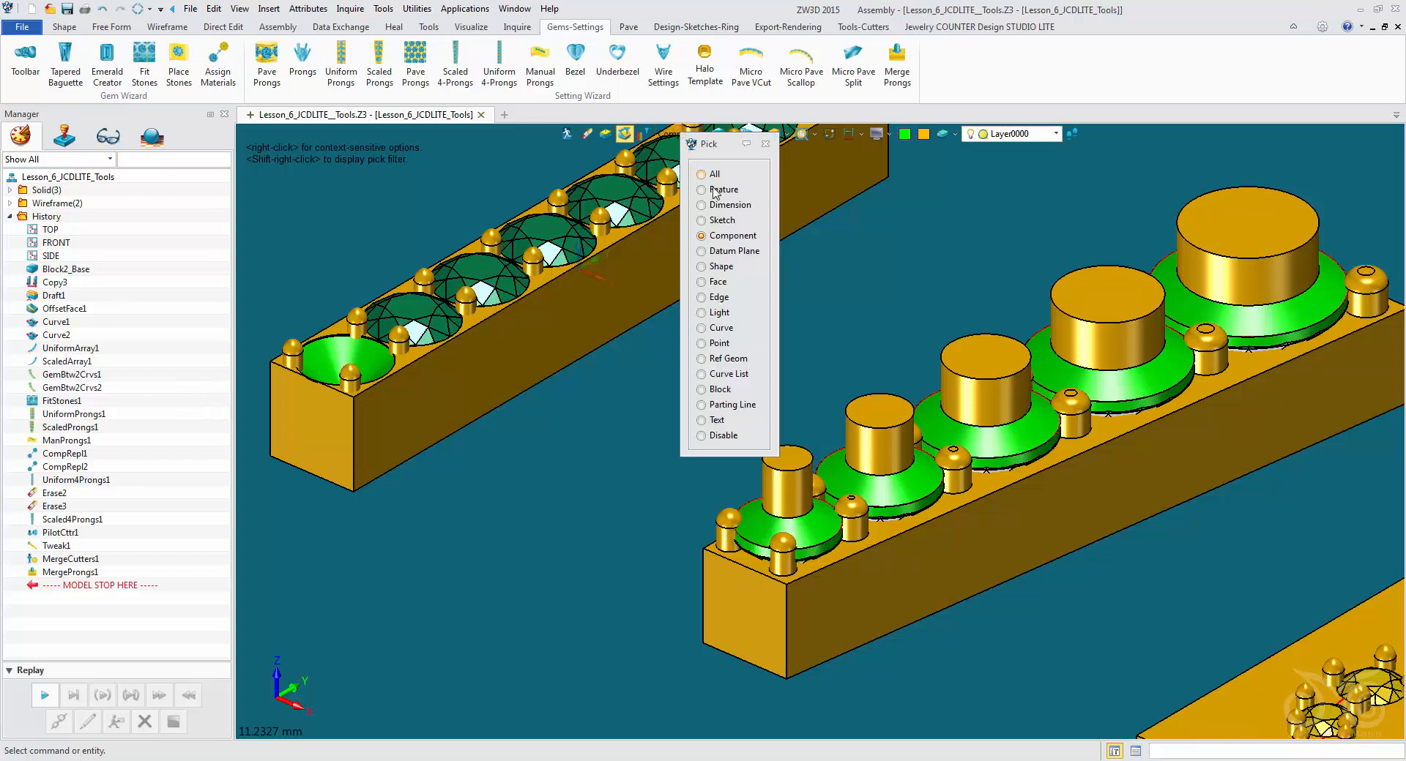
left_click(724, 271)
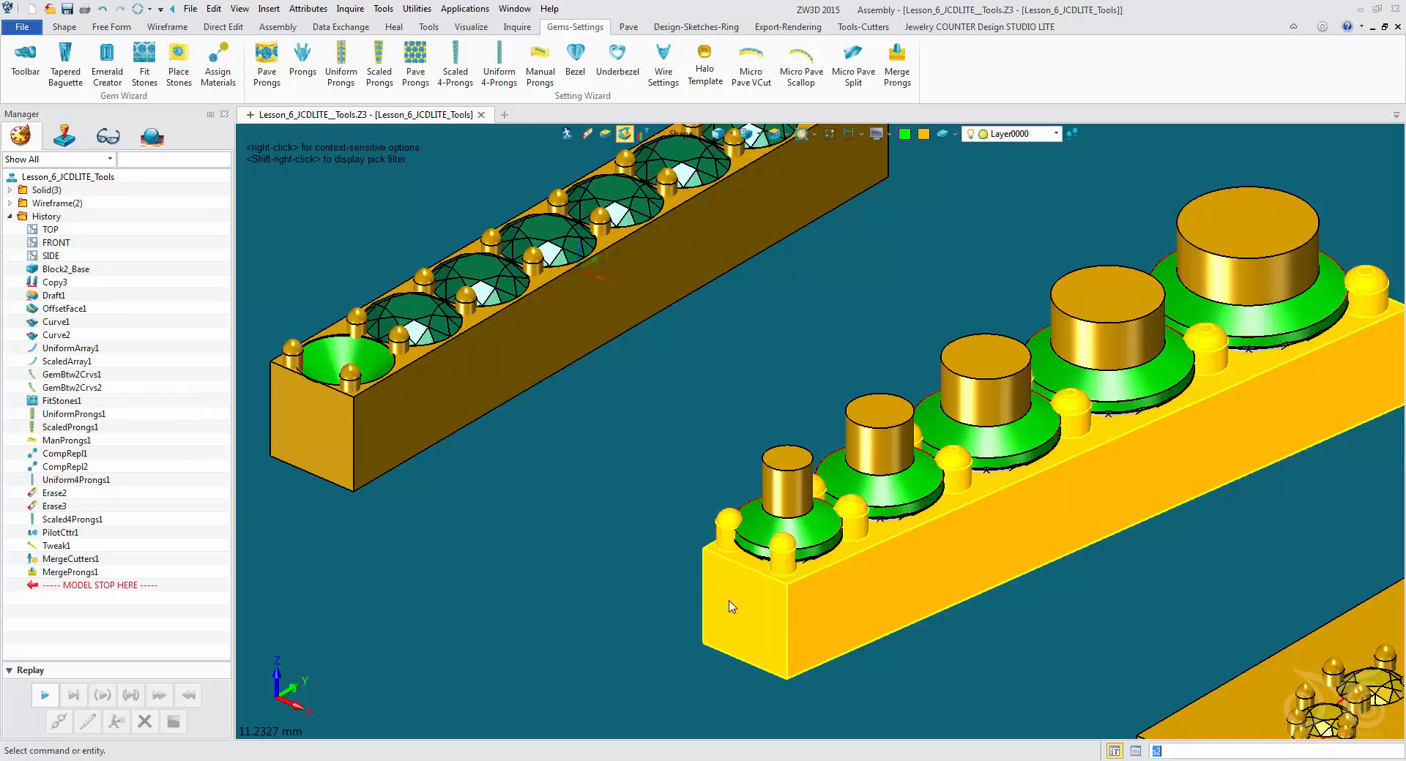
Merge the pilot cutters of the scaled stone row into the bar with its merged prongs, using that bar as the base
left_click(863, 27)
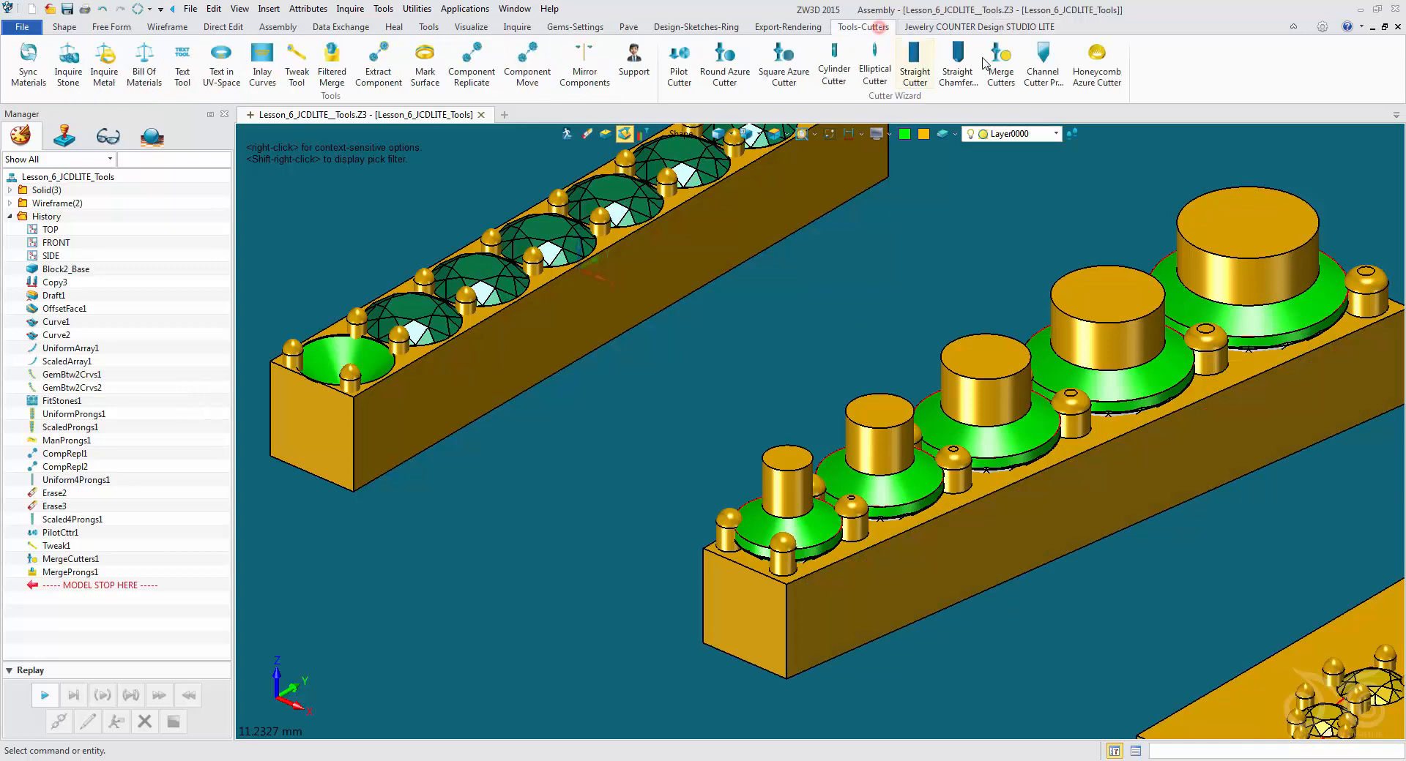
left_click(1001, 74)
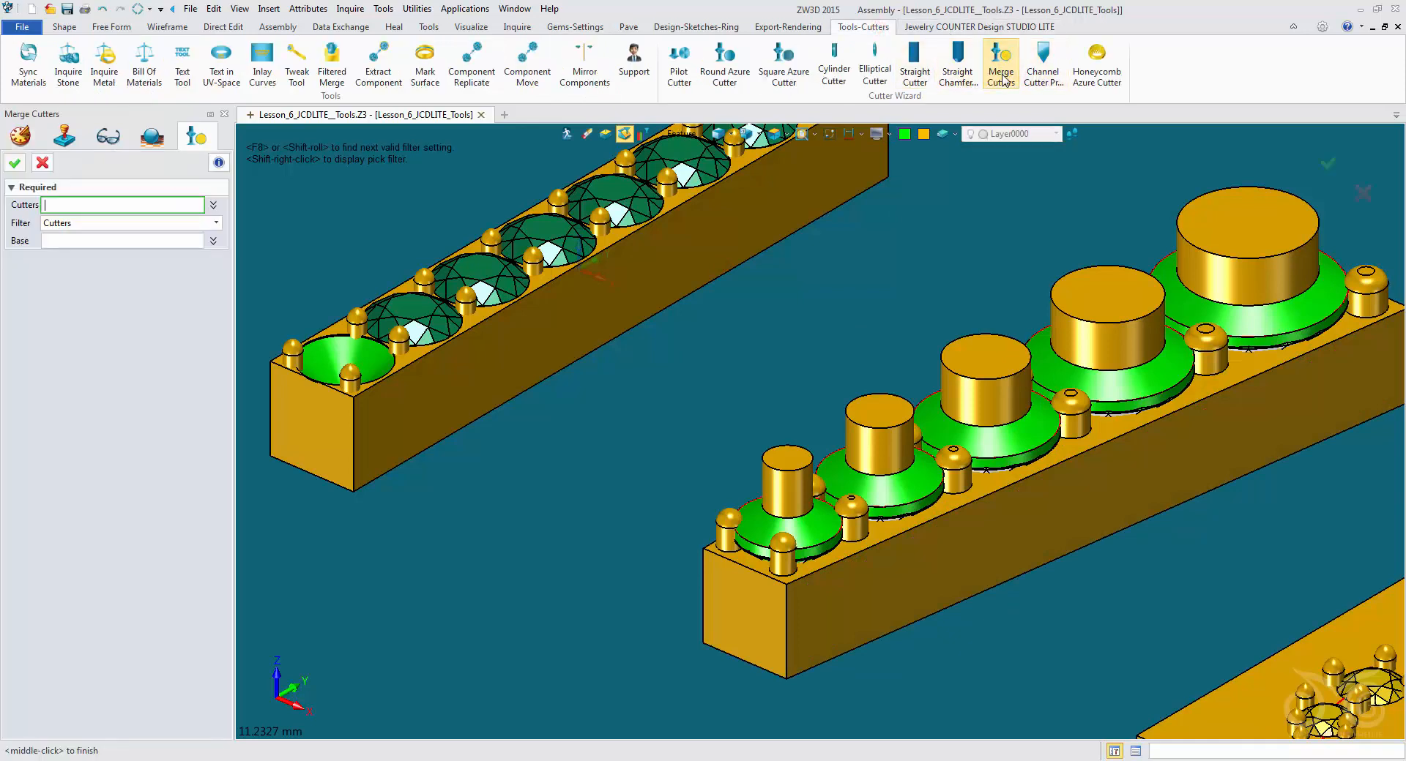
left_click(1091, 333)
left_click(178, 241)
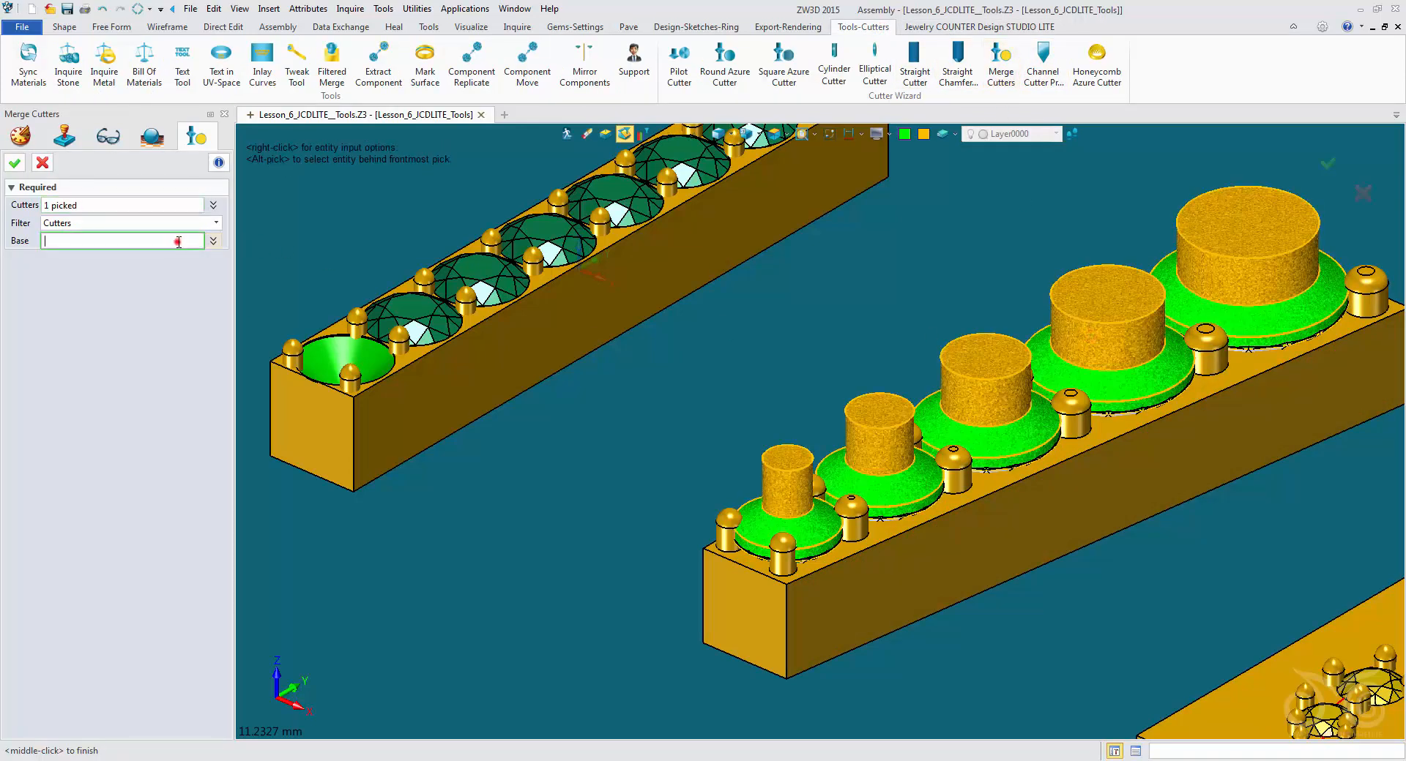
left_click(714, 594)
left_click(16, 163)
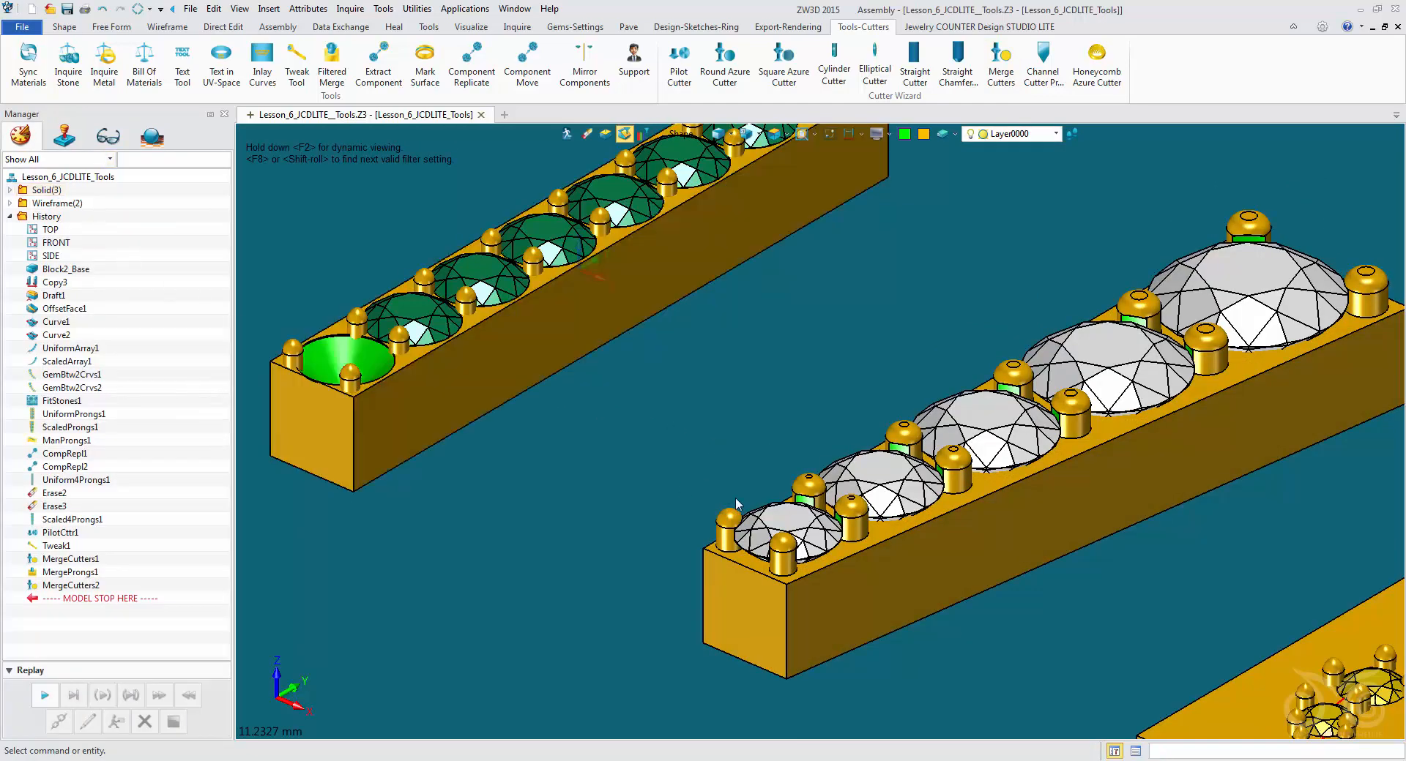
Set the pick filter to Component and blank the smallest white stone at the end of the scaled row
left_click(681, 134)
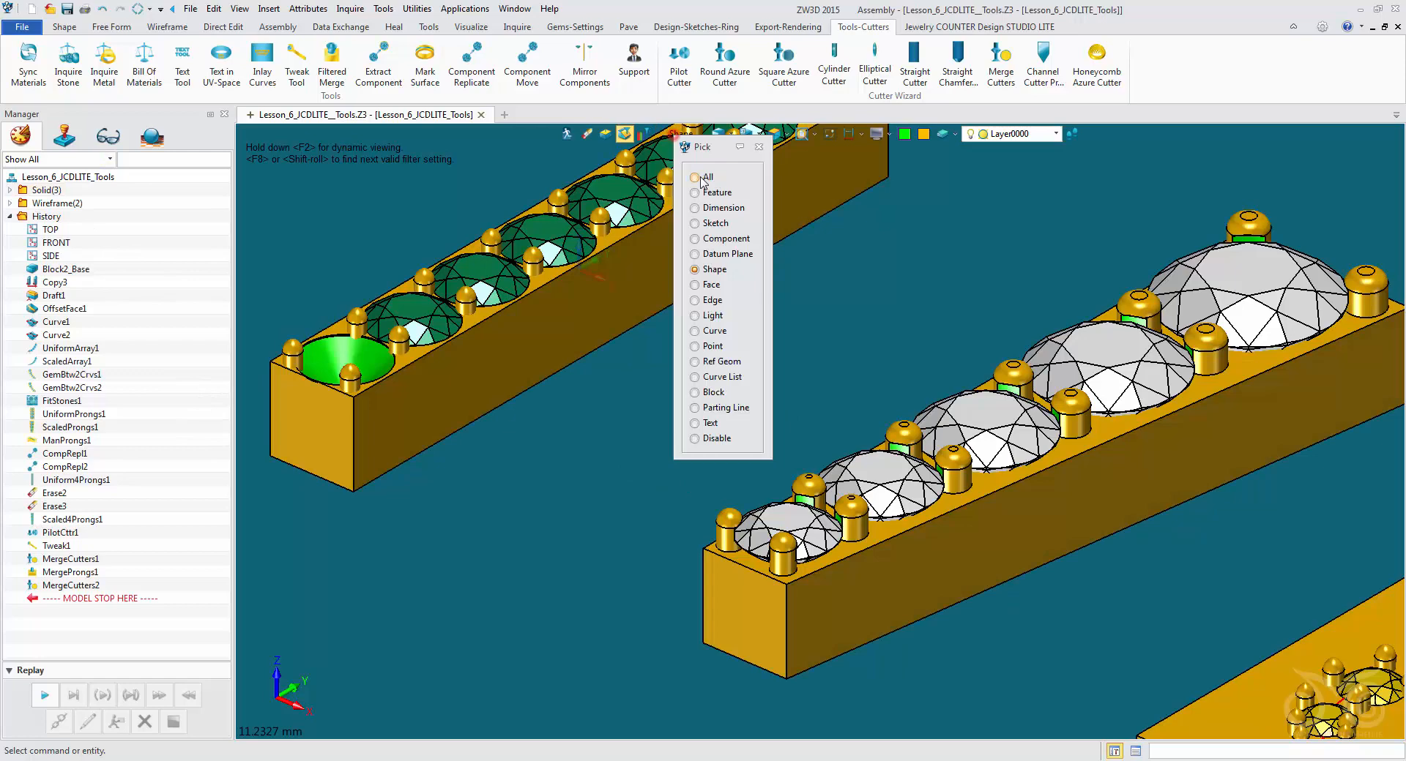
left_click(731, 238)
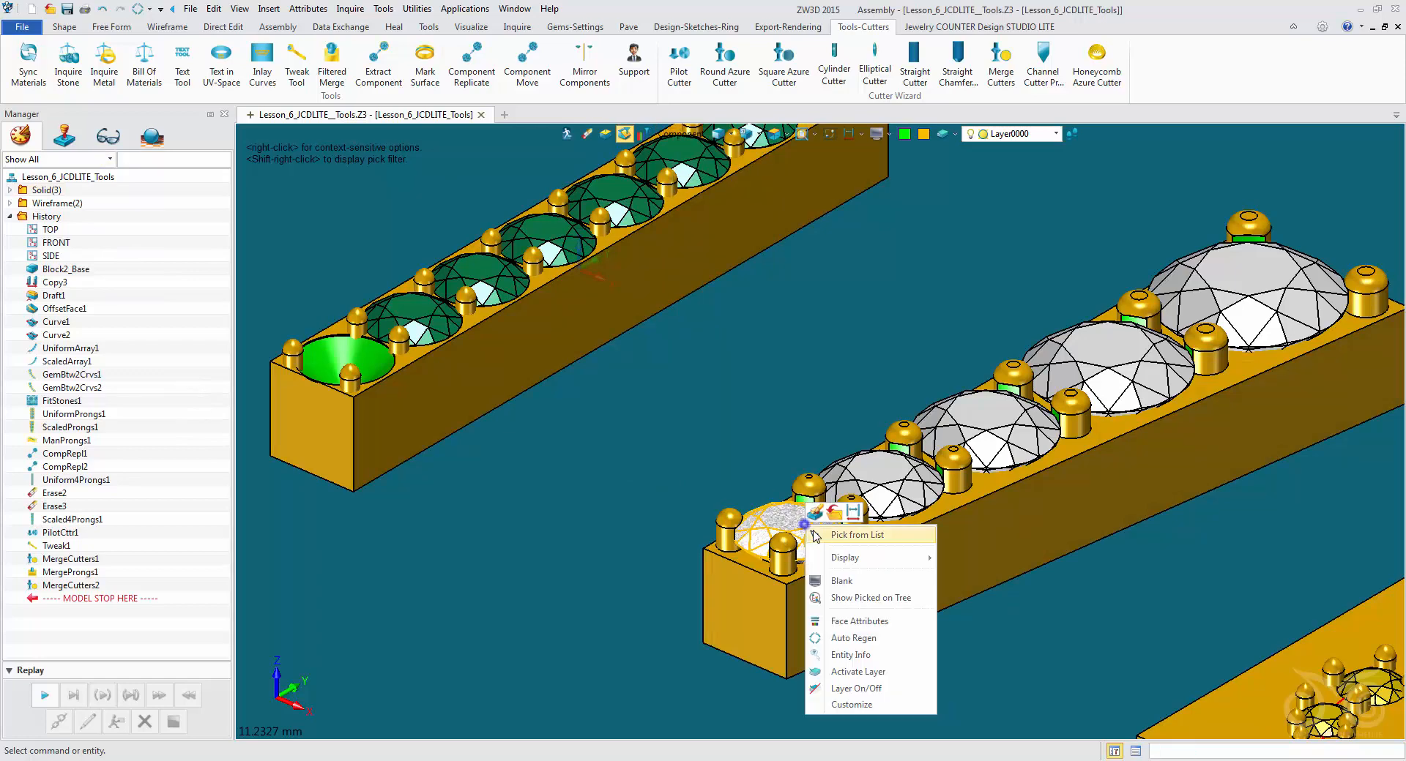
right_click(807, 514)
left_click(848, 574)
Examine the cuts in the scaled row's prongs and compare them with the prongs on the green stone bar
right_click_drag(569, 485, 553, 485)
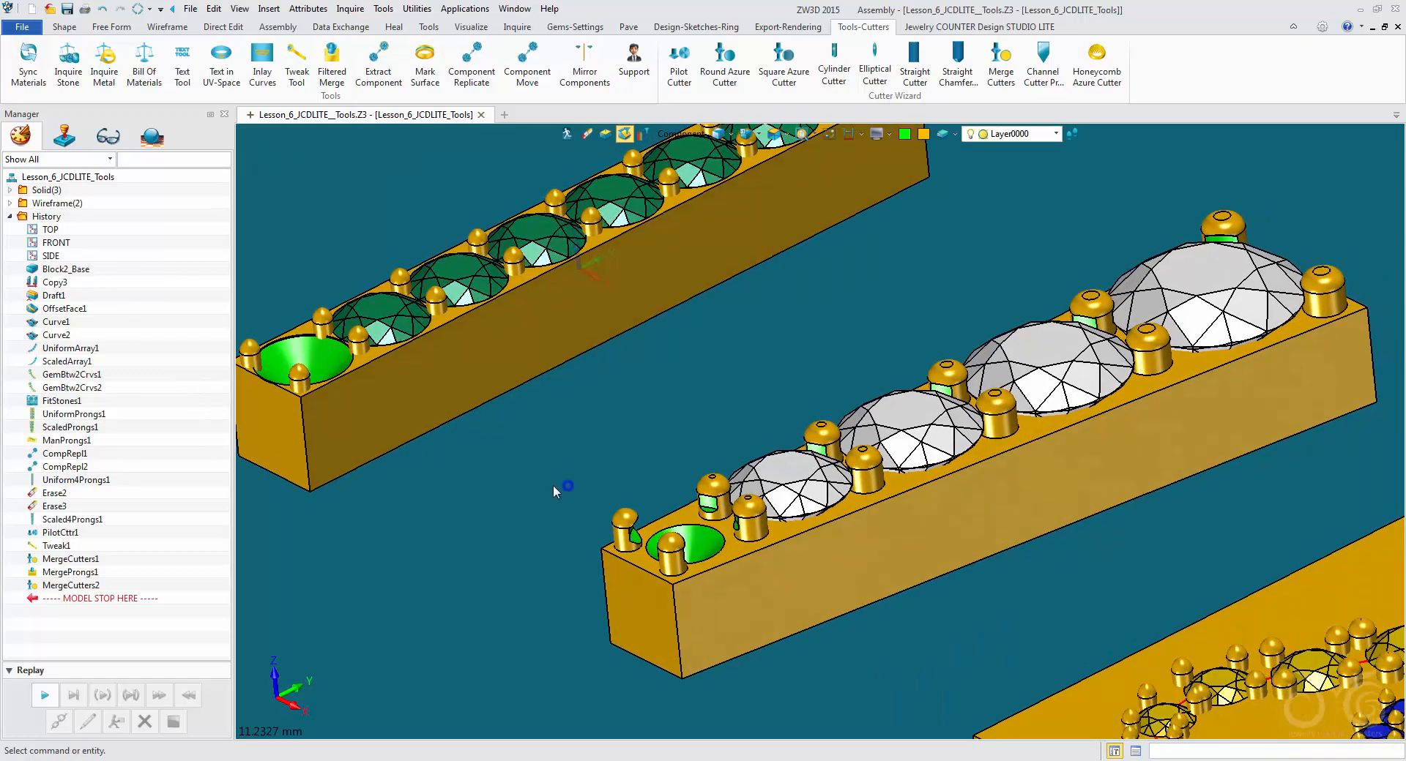
scroll(615, 542, "up", 3)
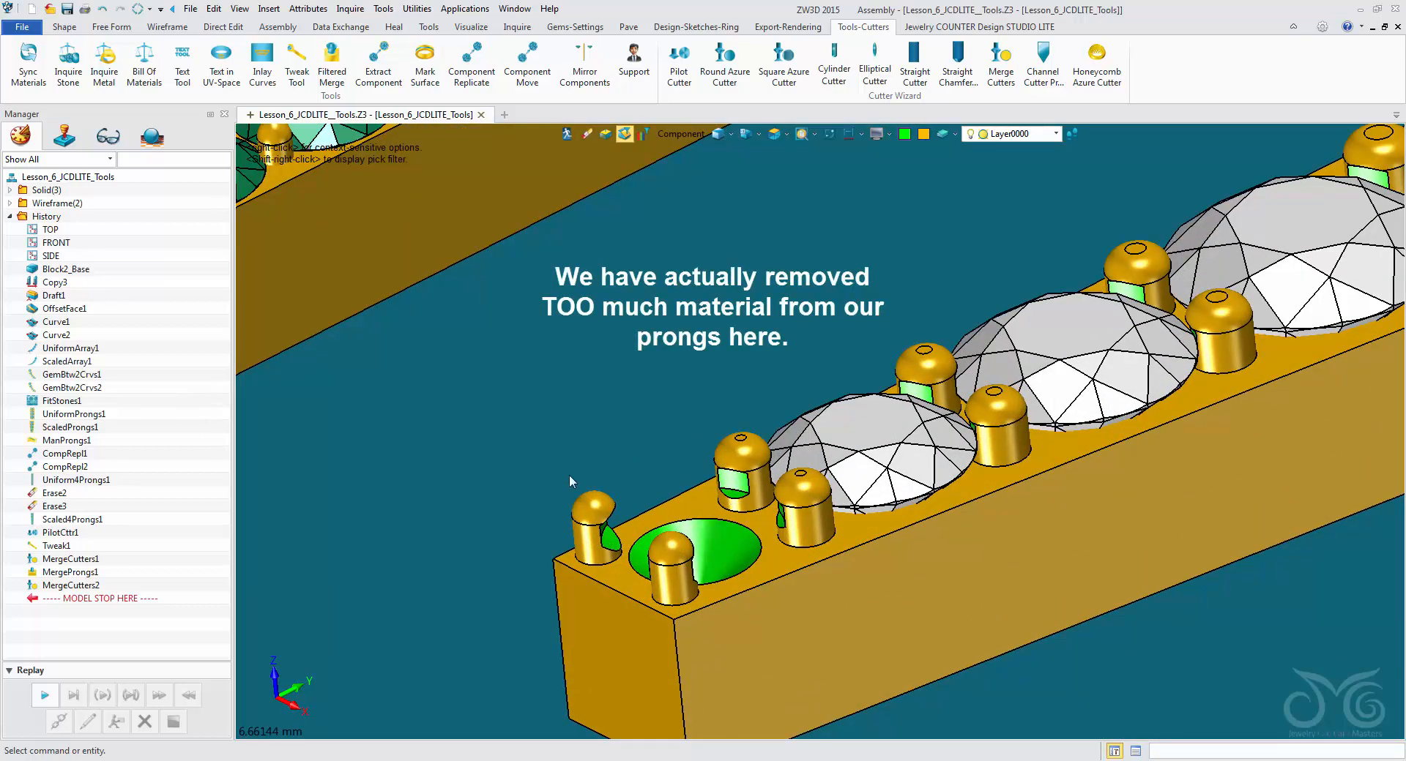
middle_click_drag(530, 427, 955, 477)
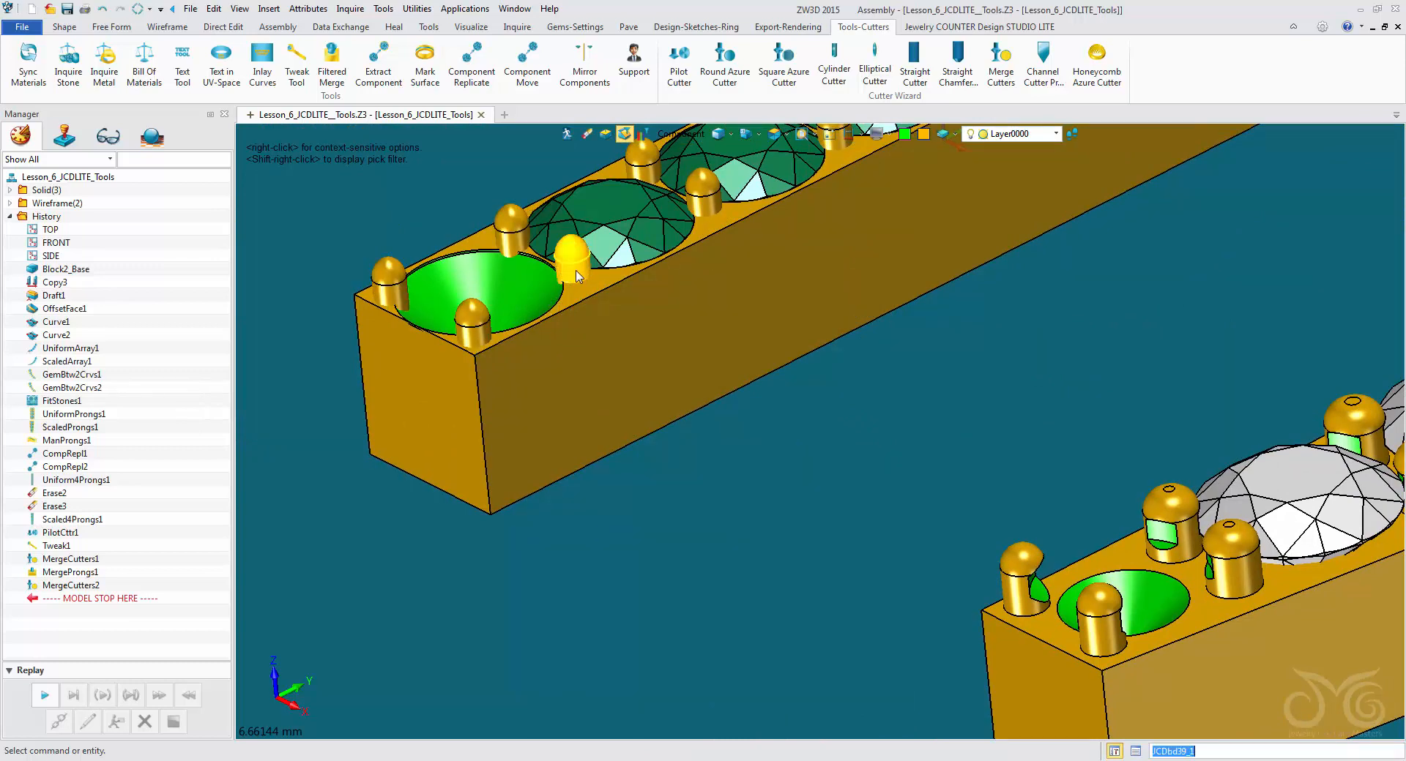
middle_click_drag(898, 451, 854, 438)
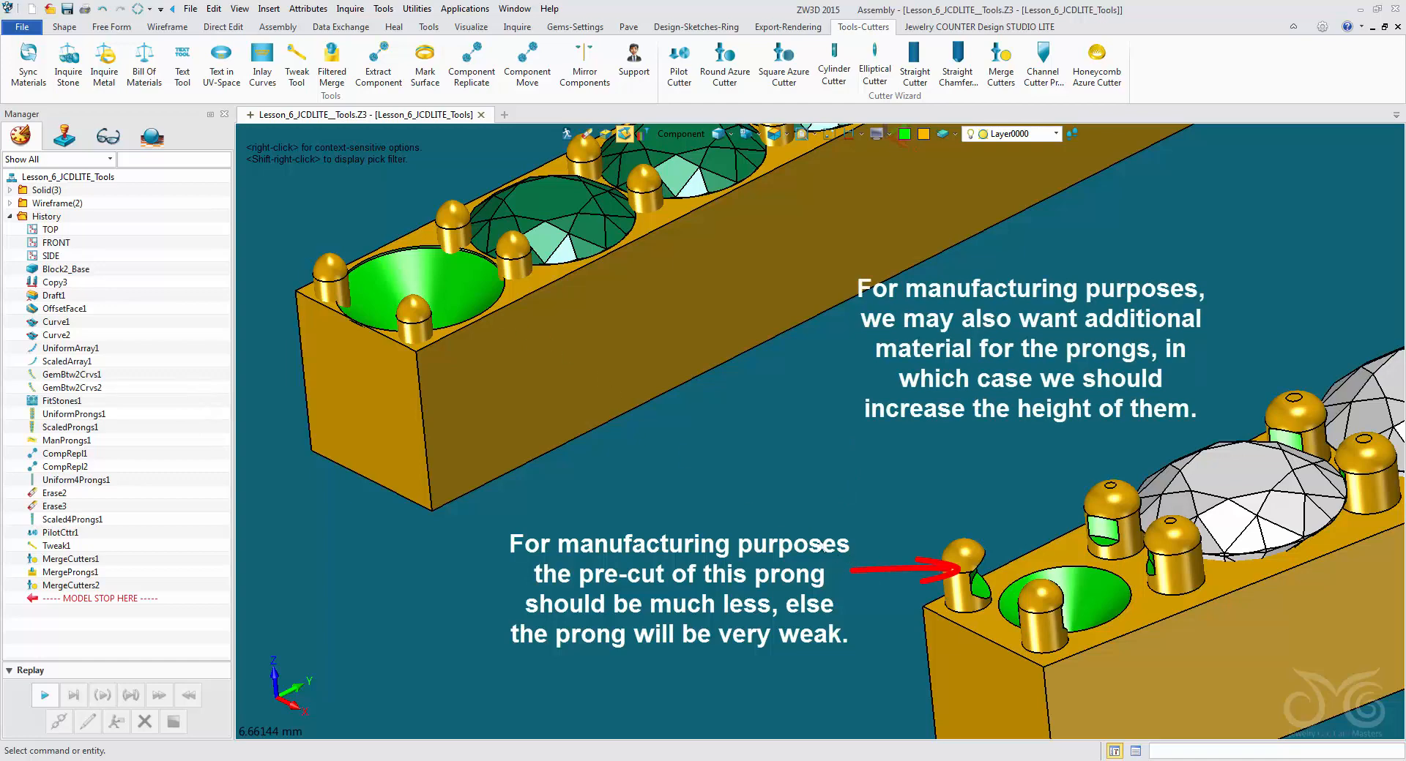
middle_click_drag(885, 509, 828, 480)
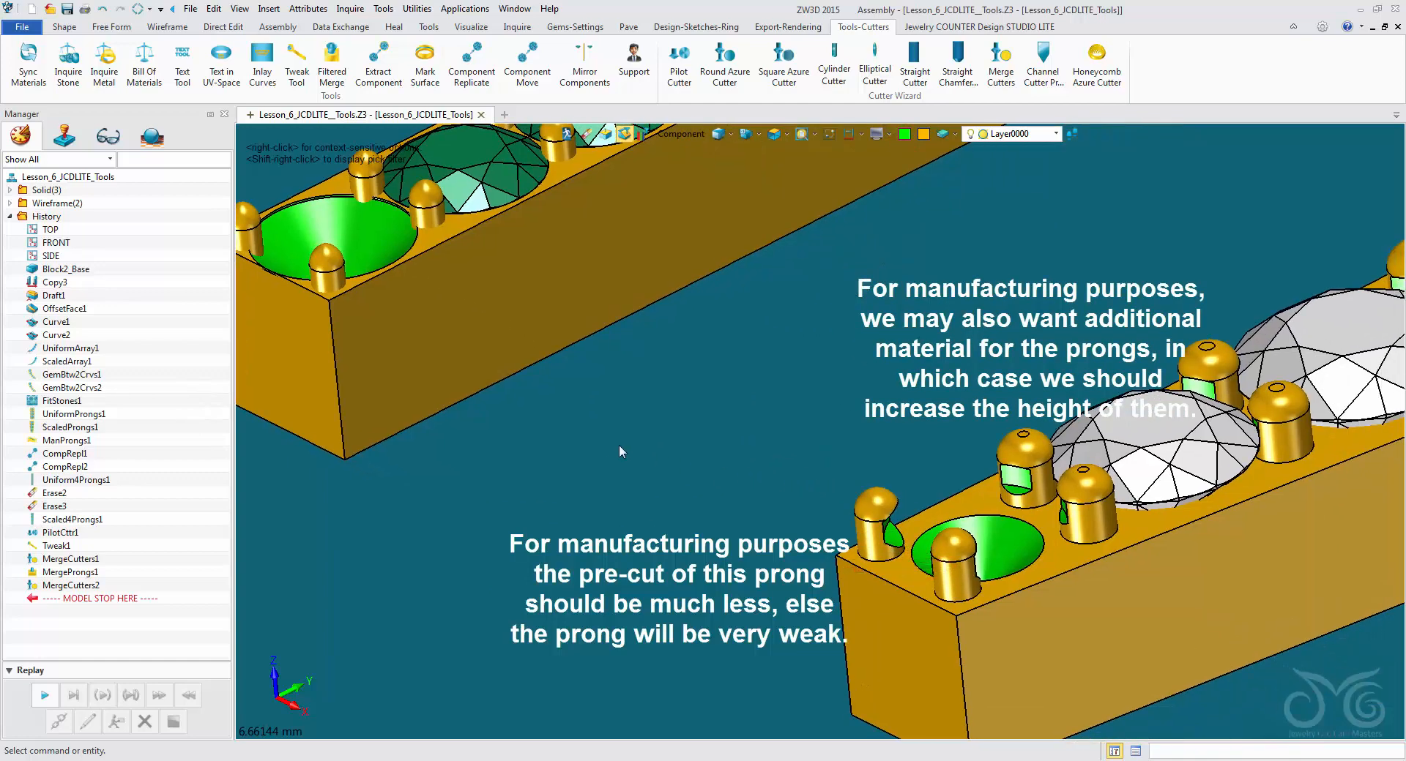
right_click_drag(604, 455, 614, 466)
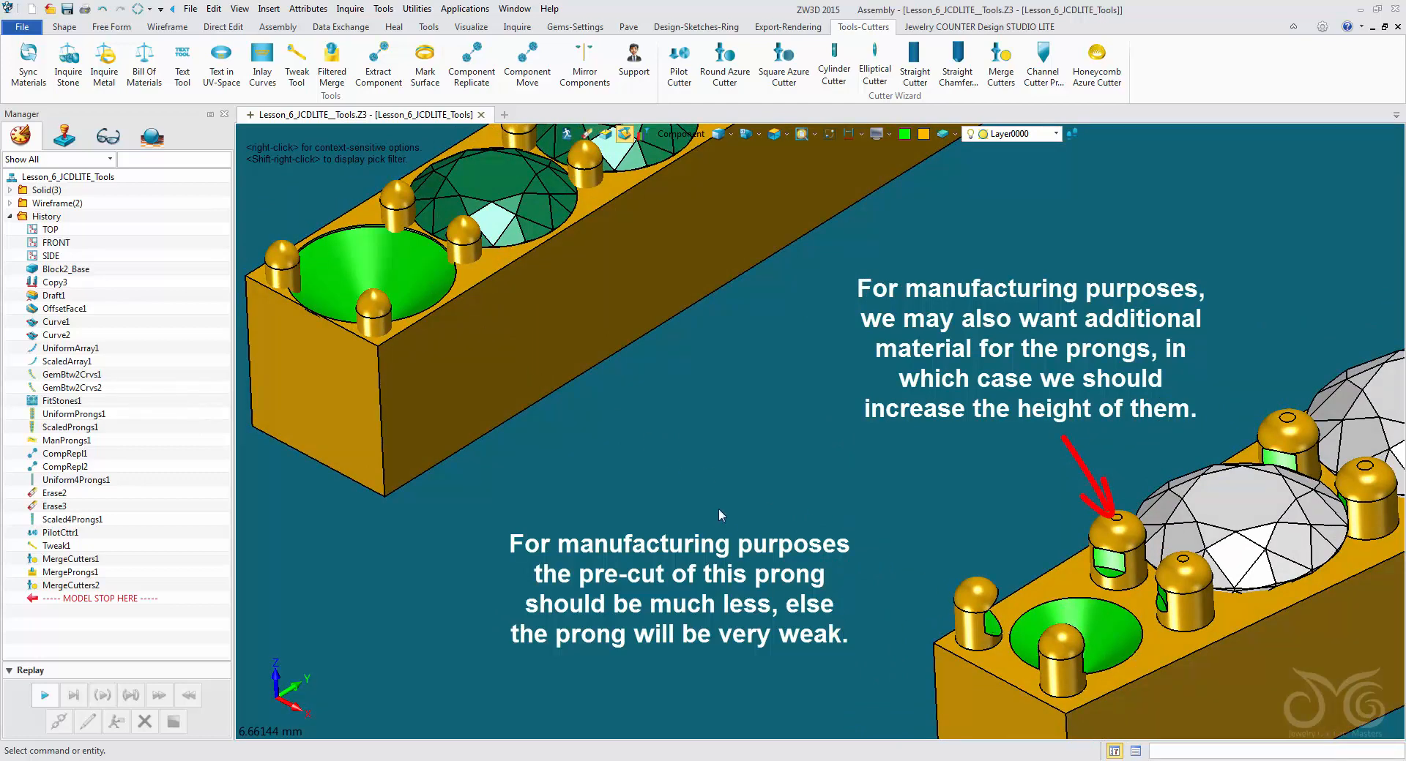
scroll(718, 508, "down", 1)
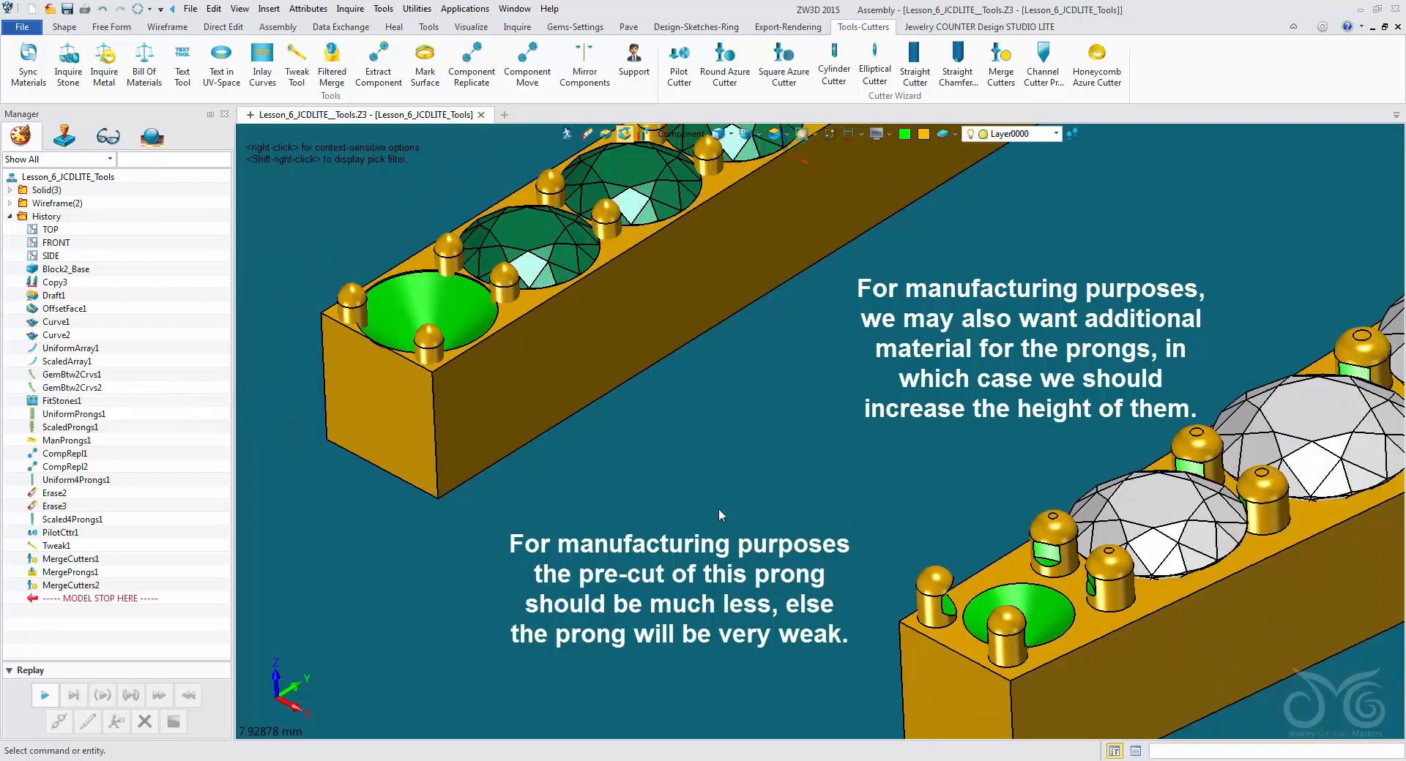
middle_click_drag(889, 461, 857, 483)
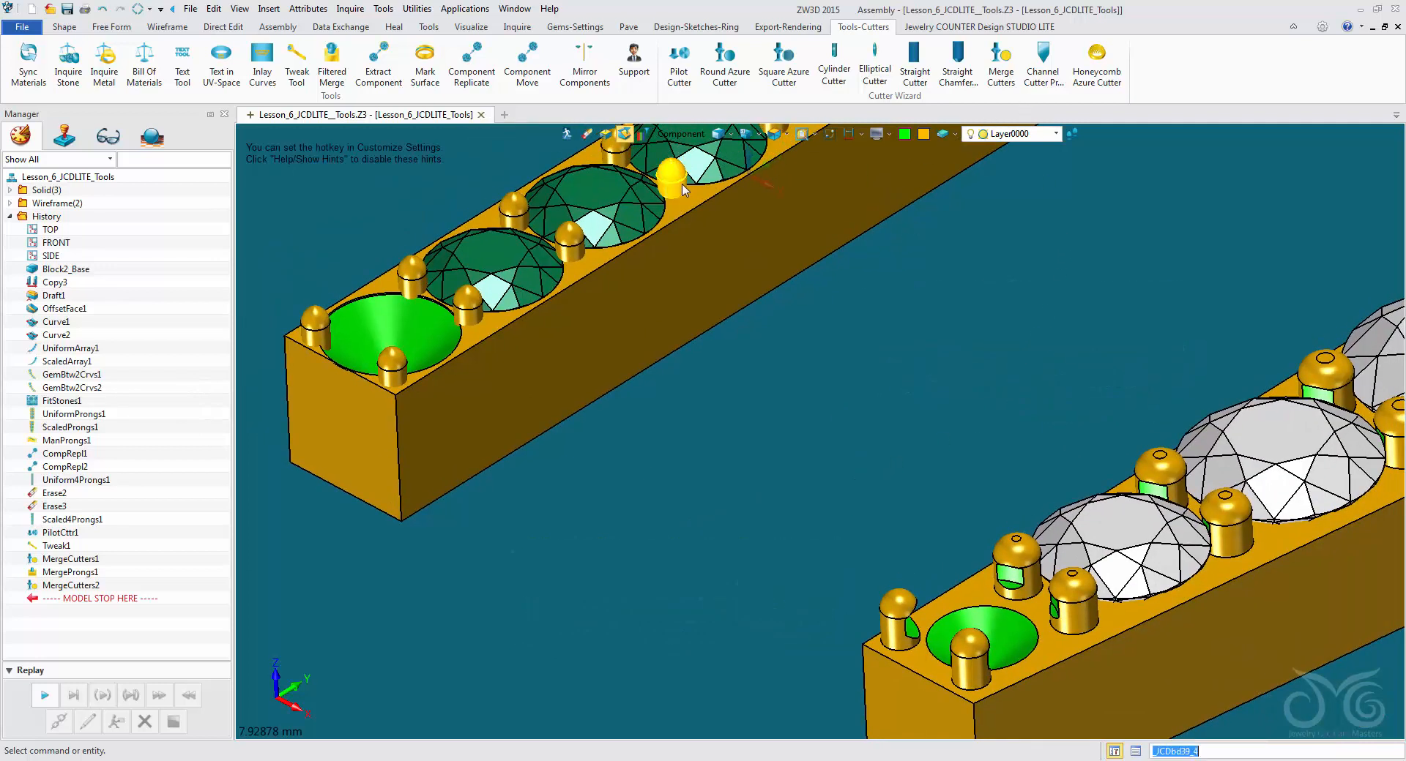
Merge the uniform prongs and the end prongs of the green stone row into their bar, using the bar as the base
left_click(574, 27)
left_click(895, 75)
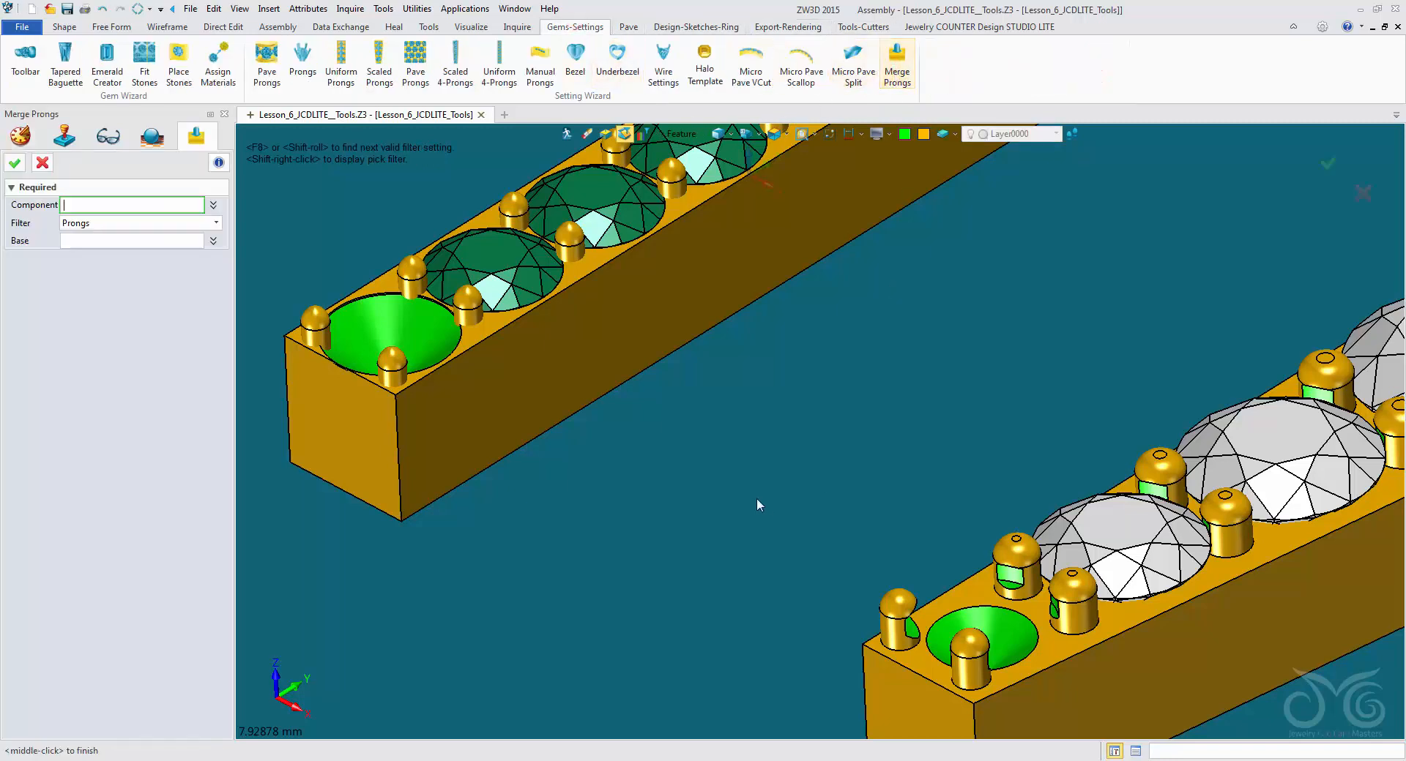
scroll(740, 497, "down", 1)
middle_click_drag(741, 497, 793, 622)
left_click(833, 317)
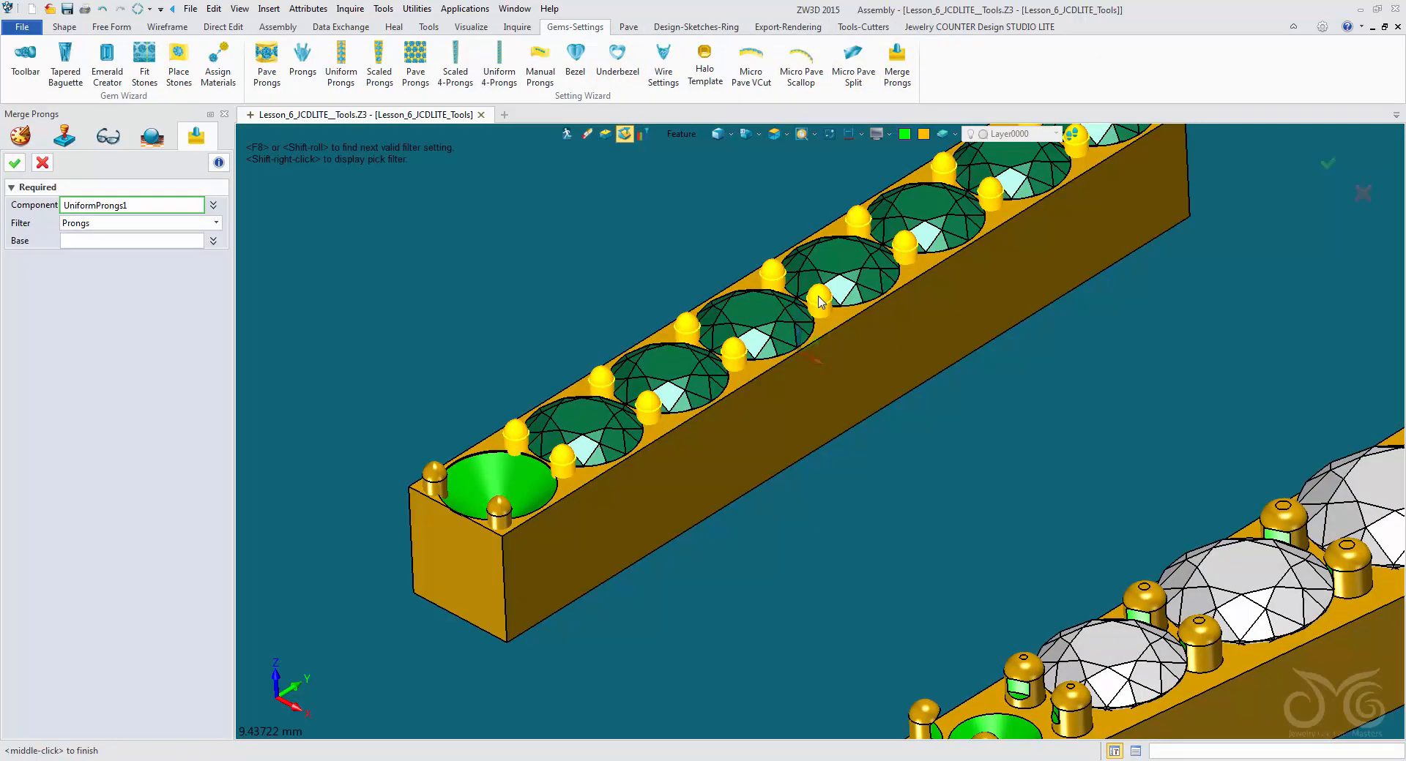
scroll(977, 539, "down", 2)
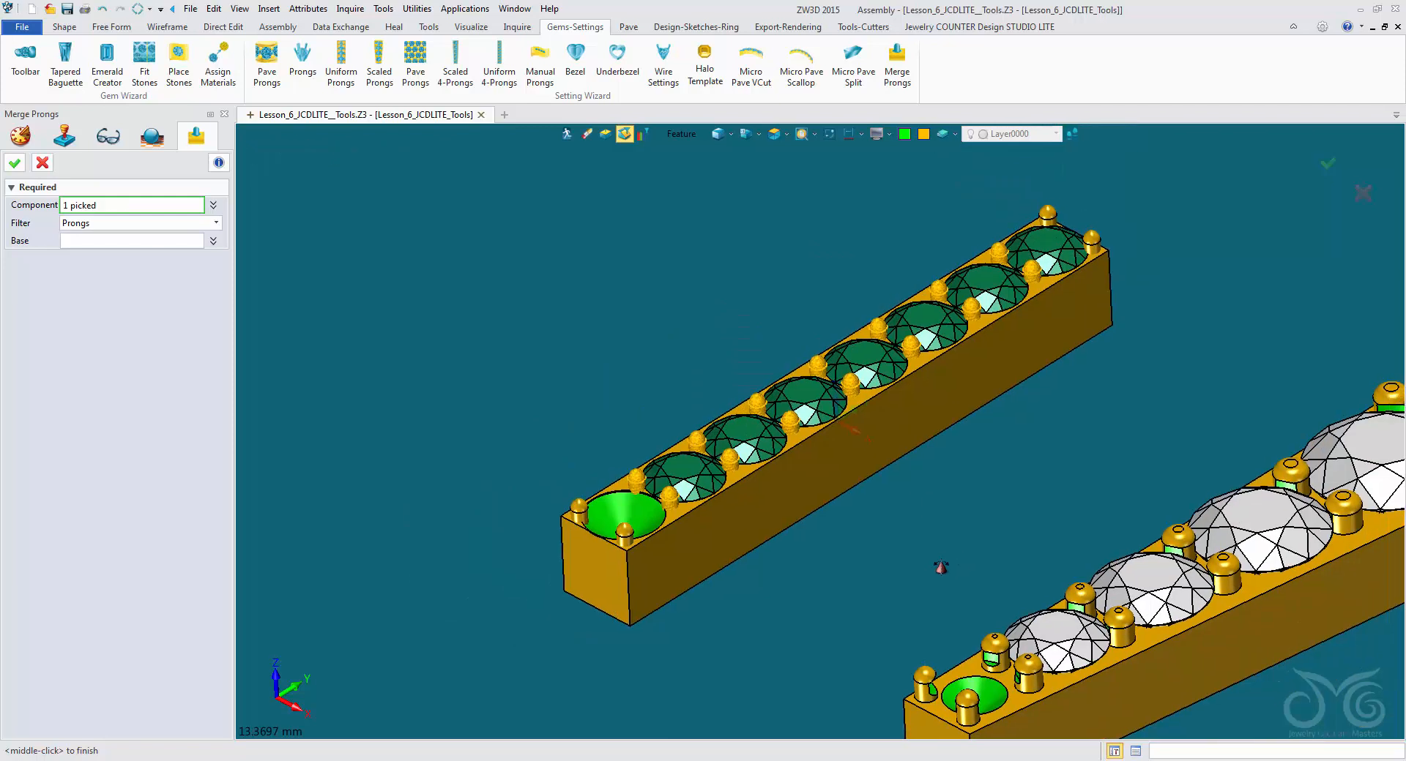
left_click(1085, 251)
left_click(133, 242)
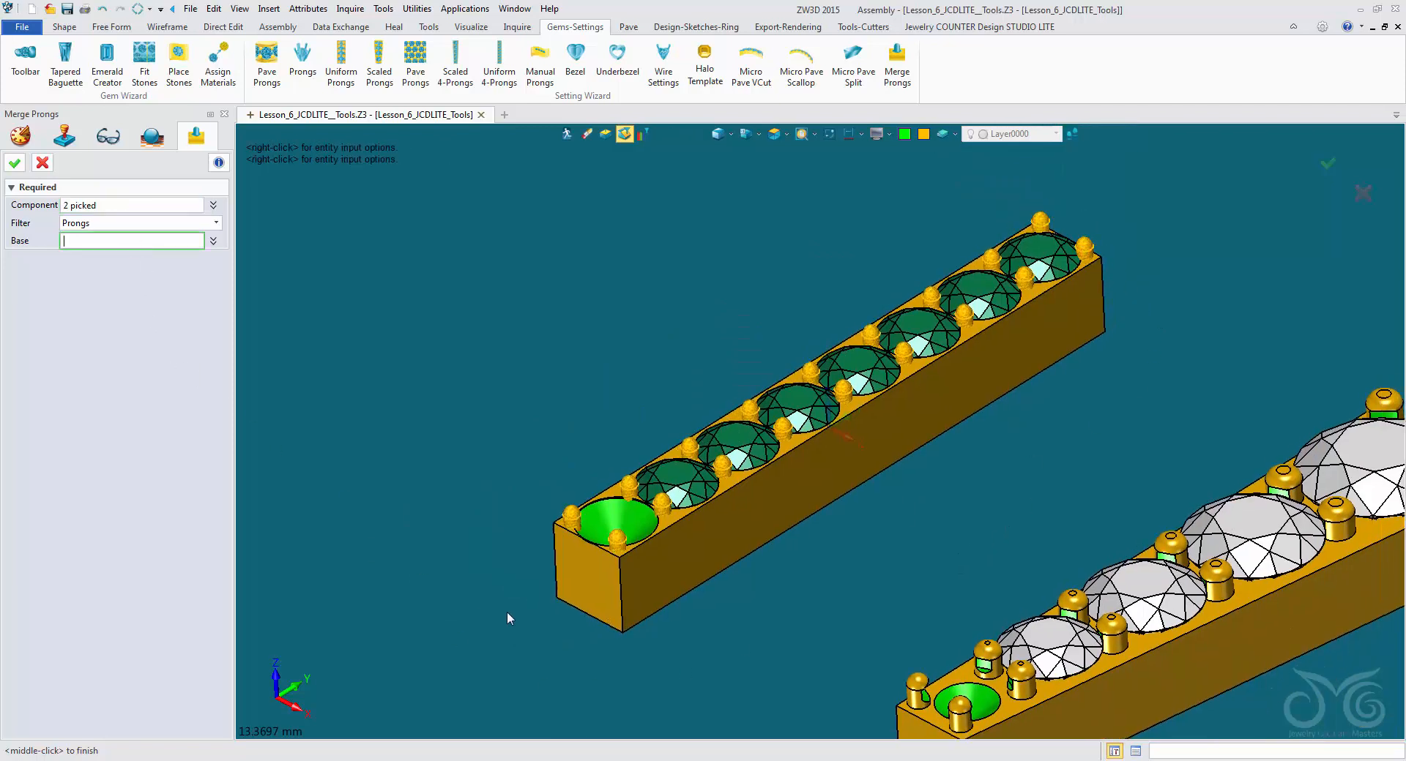
left_click(592, 560)
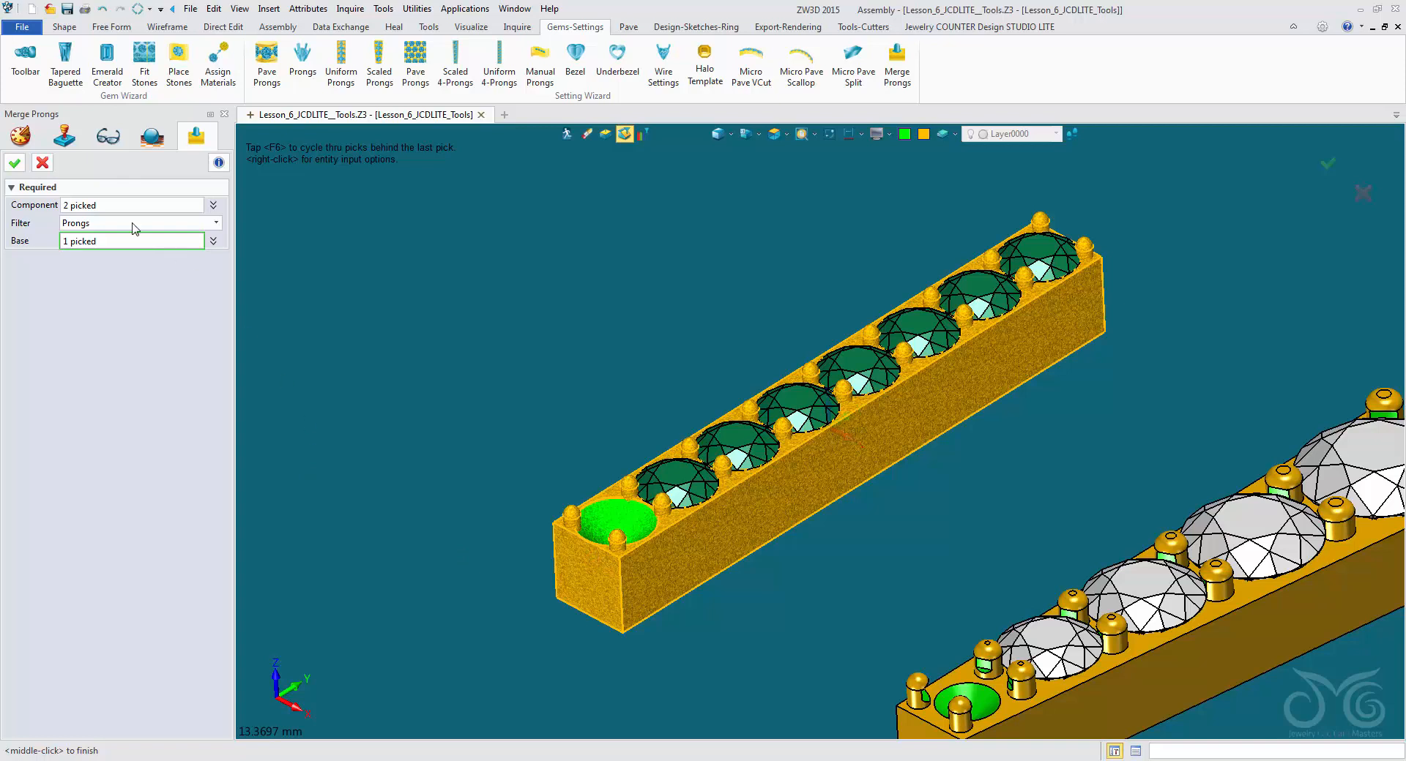
left_click(14, 163)
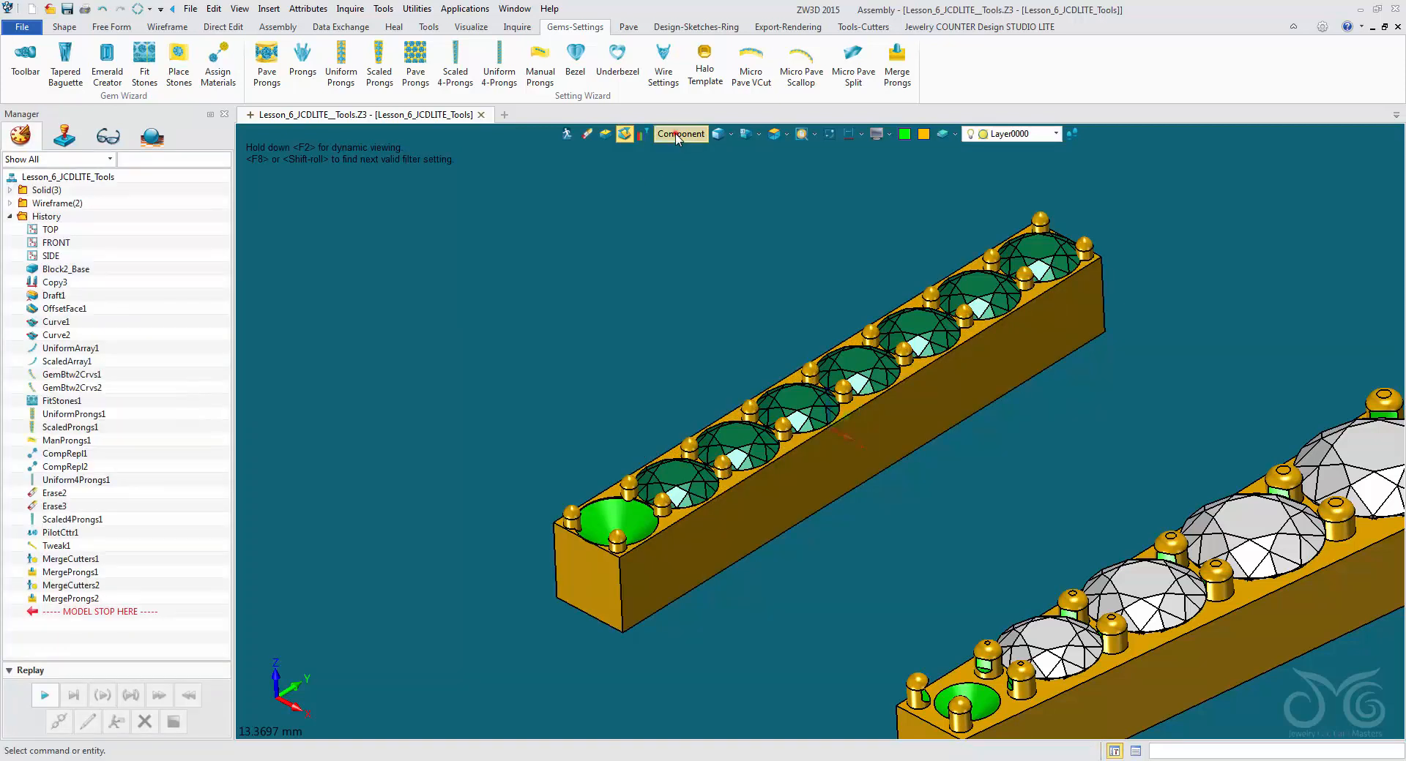
Set the pick filter to Shape so that whole bars can be selected
left_click(677, 134)
left_click(704, 265)
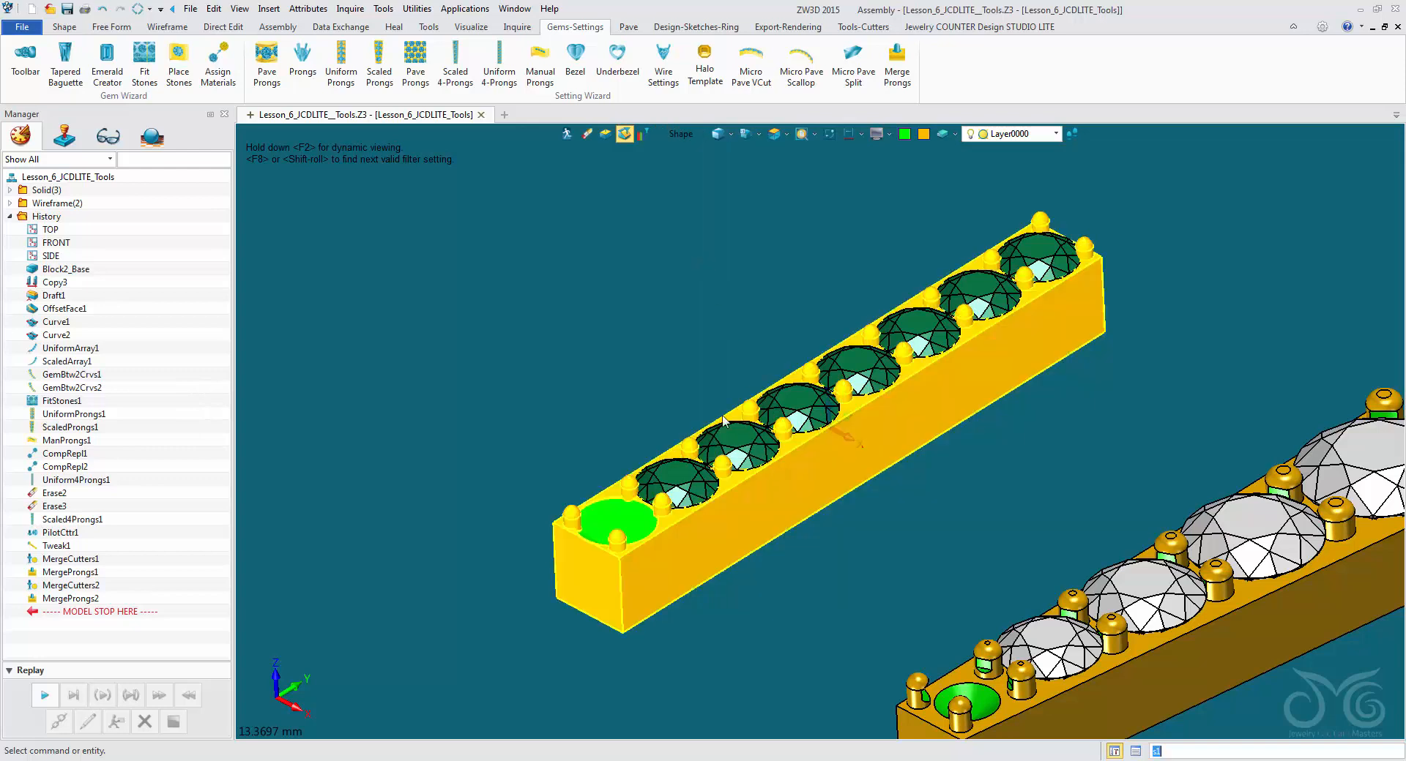
middle_click_drag(626, 344, 593, 286)
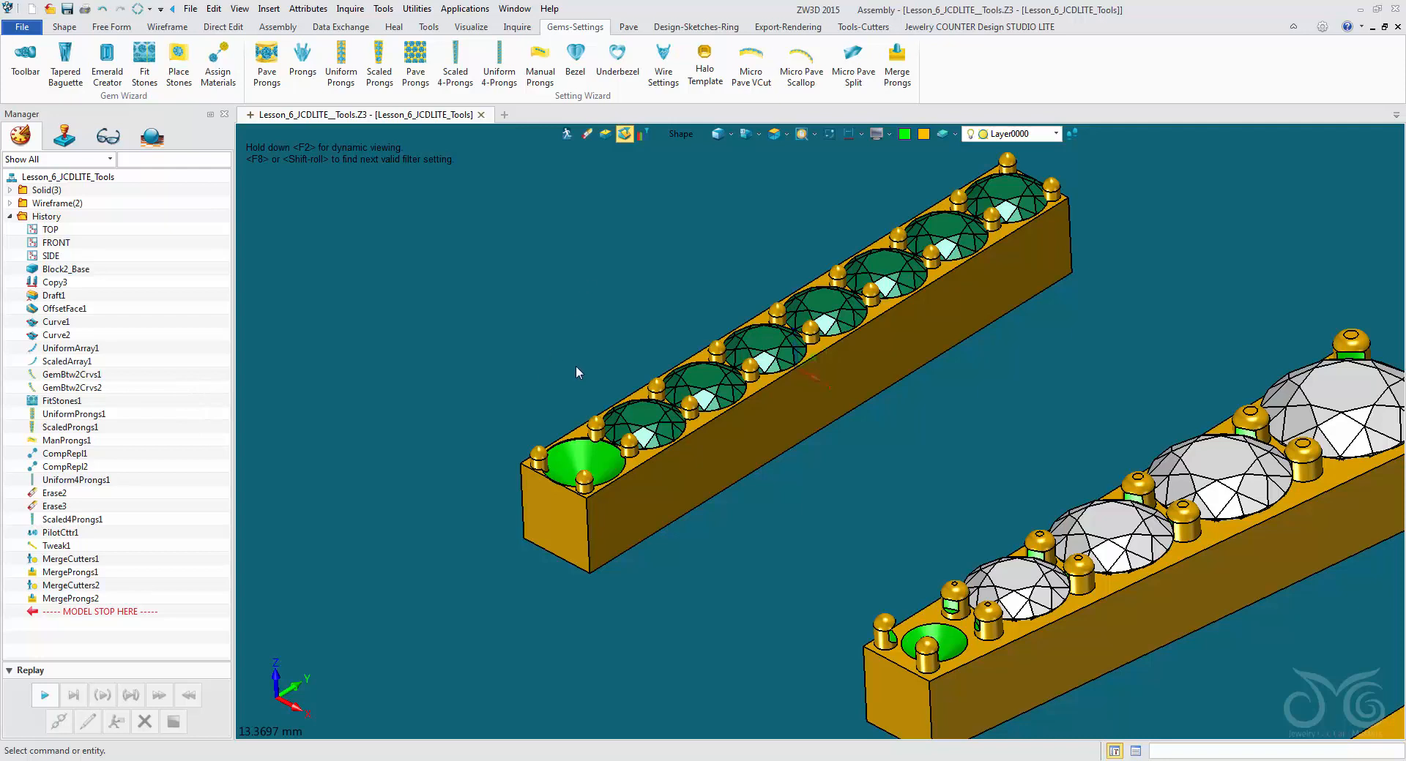
left_click(64, 26)
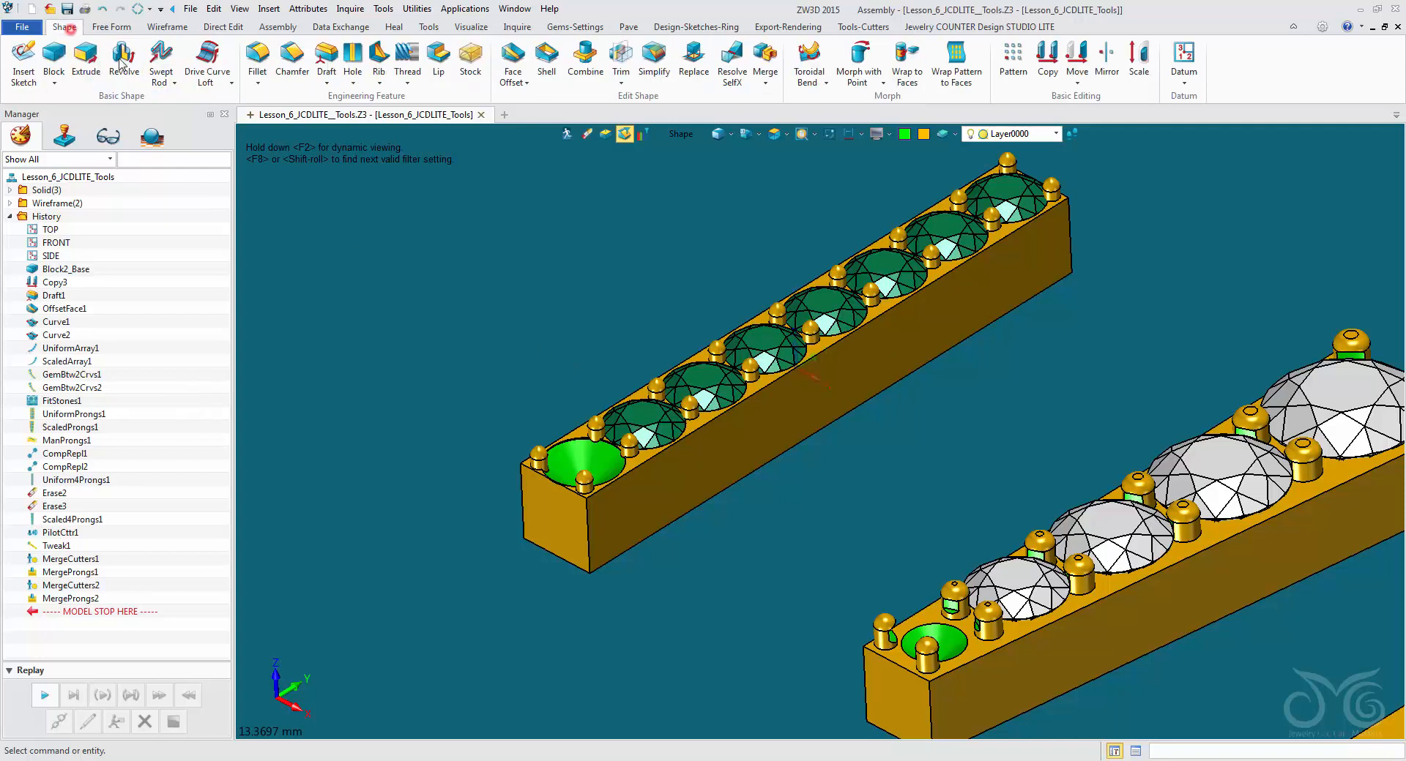
left_click(766, 59)
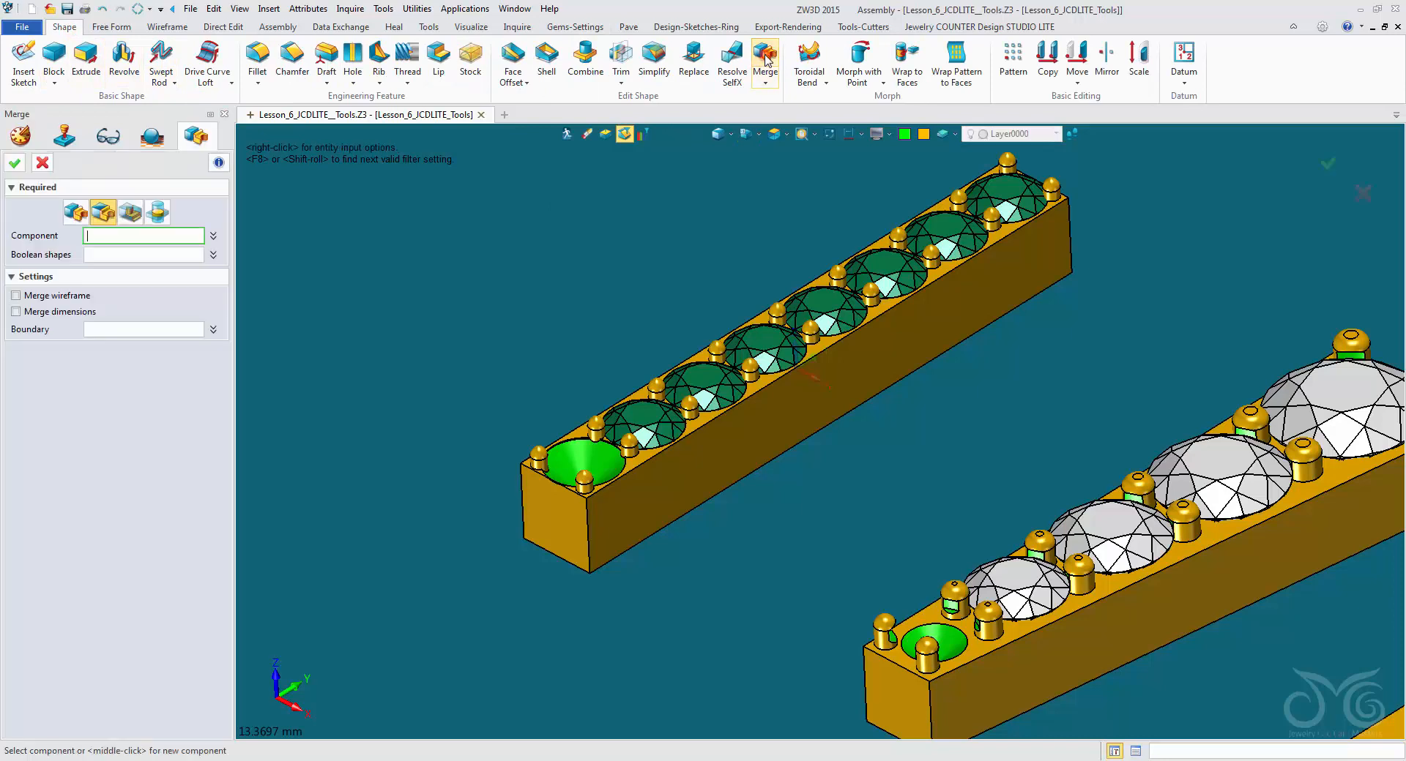
left_click(75, 212)
left_click(41, 162)
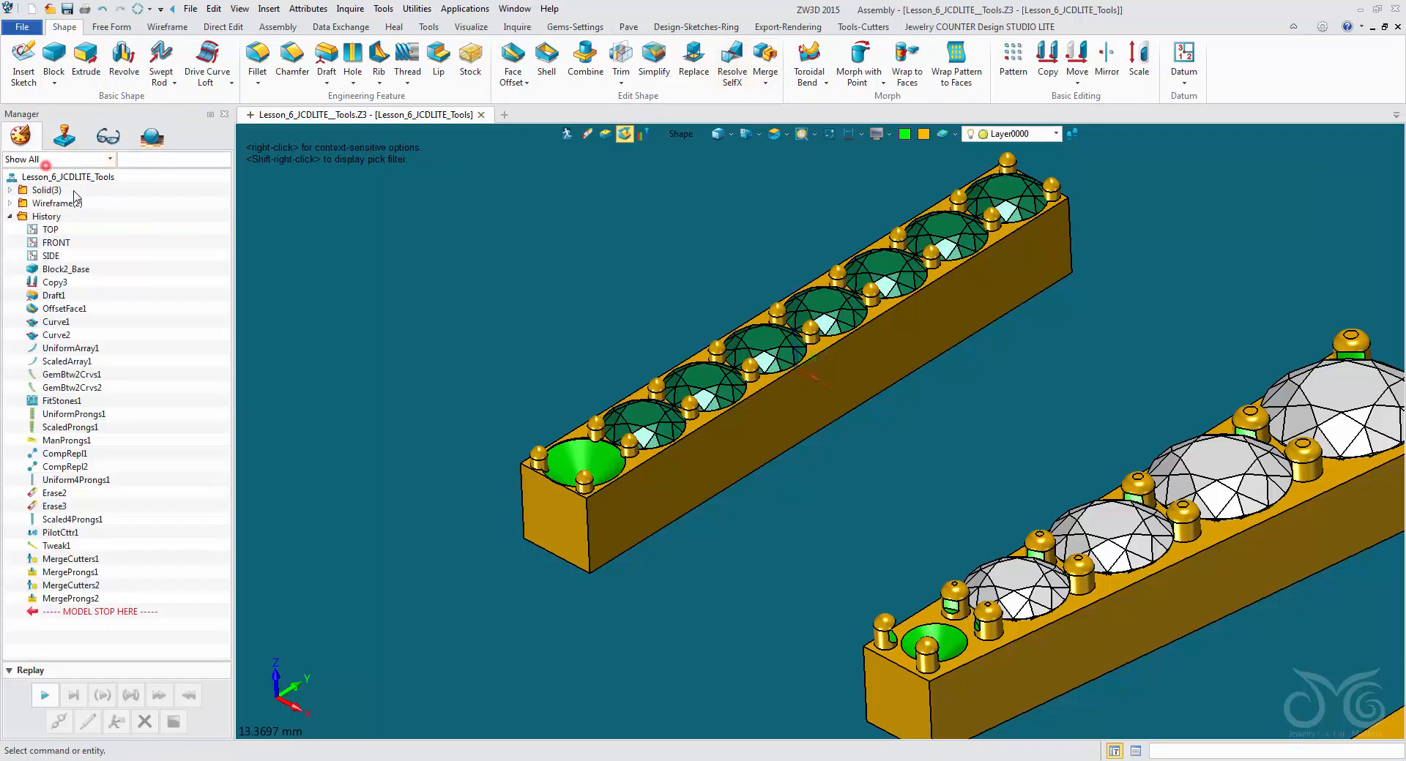
left_click(585, 58)
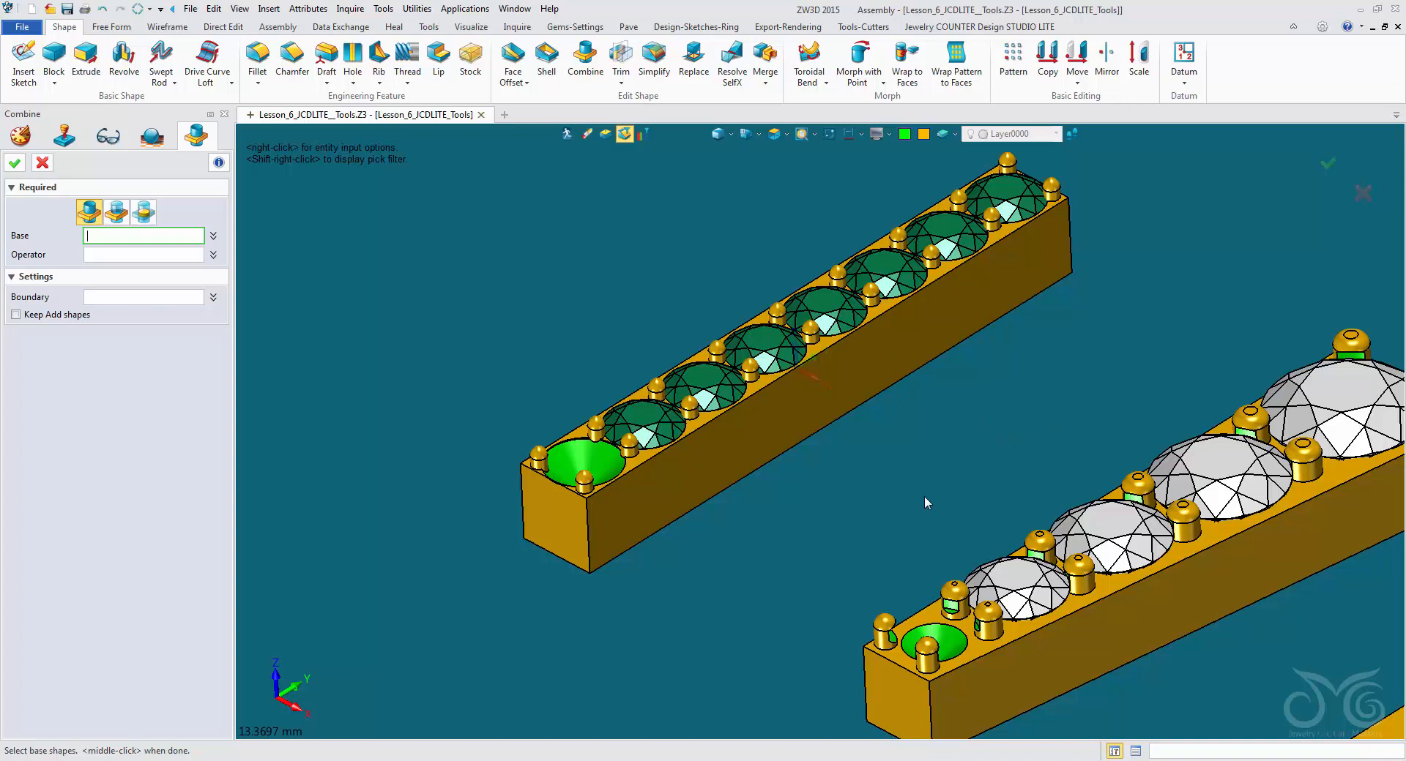
left_click(834, 389)
scroll(820, 537, "down", 2)
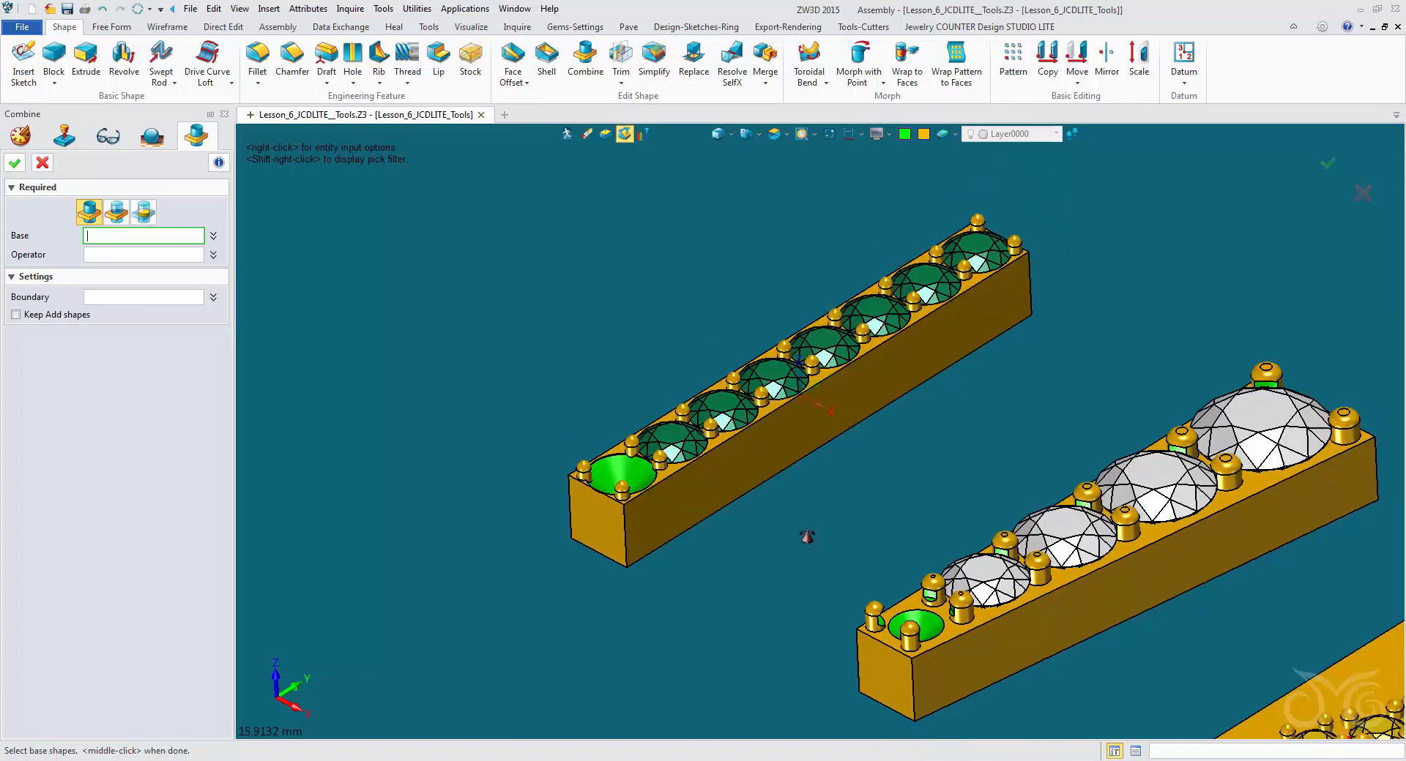
right_click(429, 328)
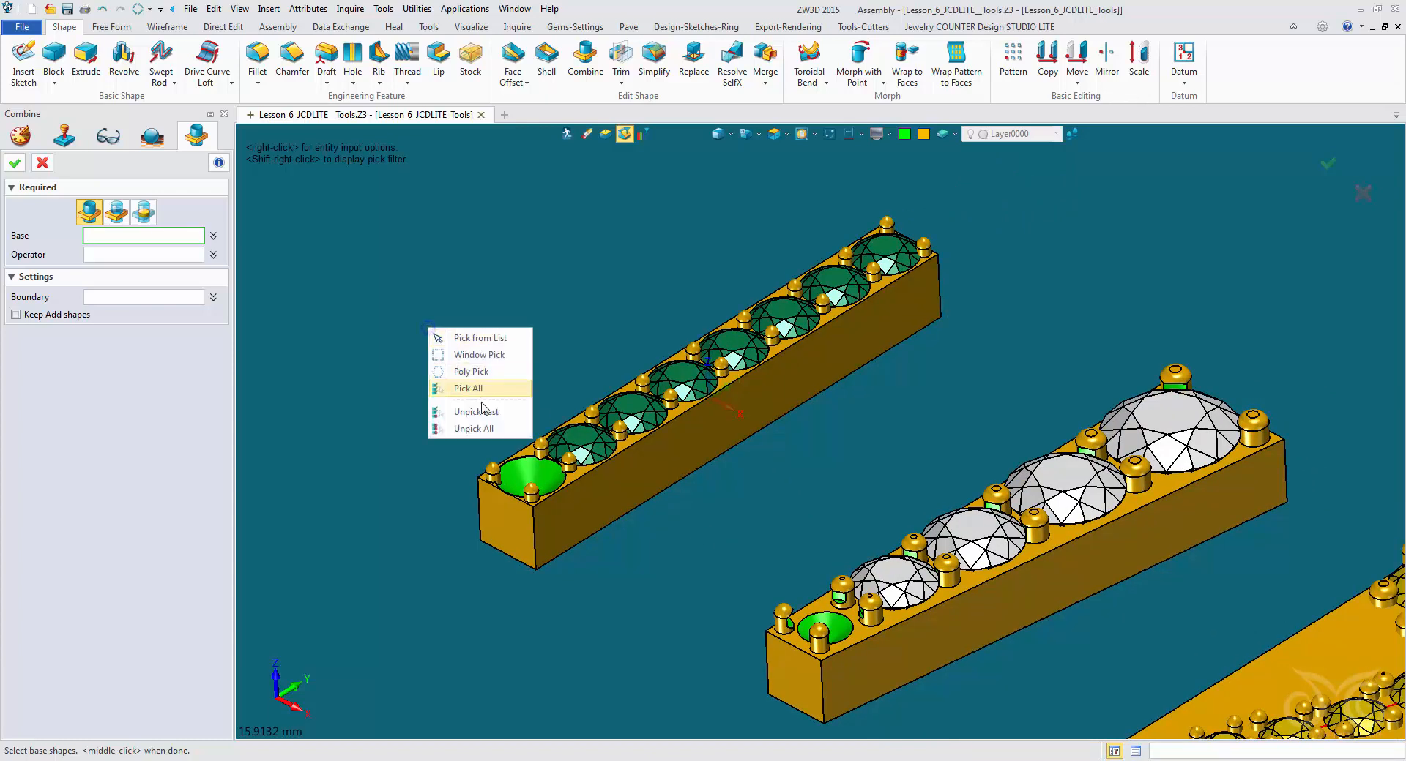
left_click(348, 294)
left_click(42, 162)
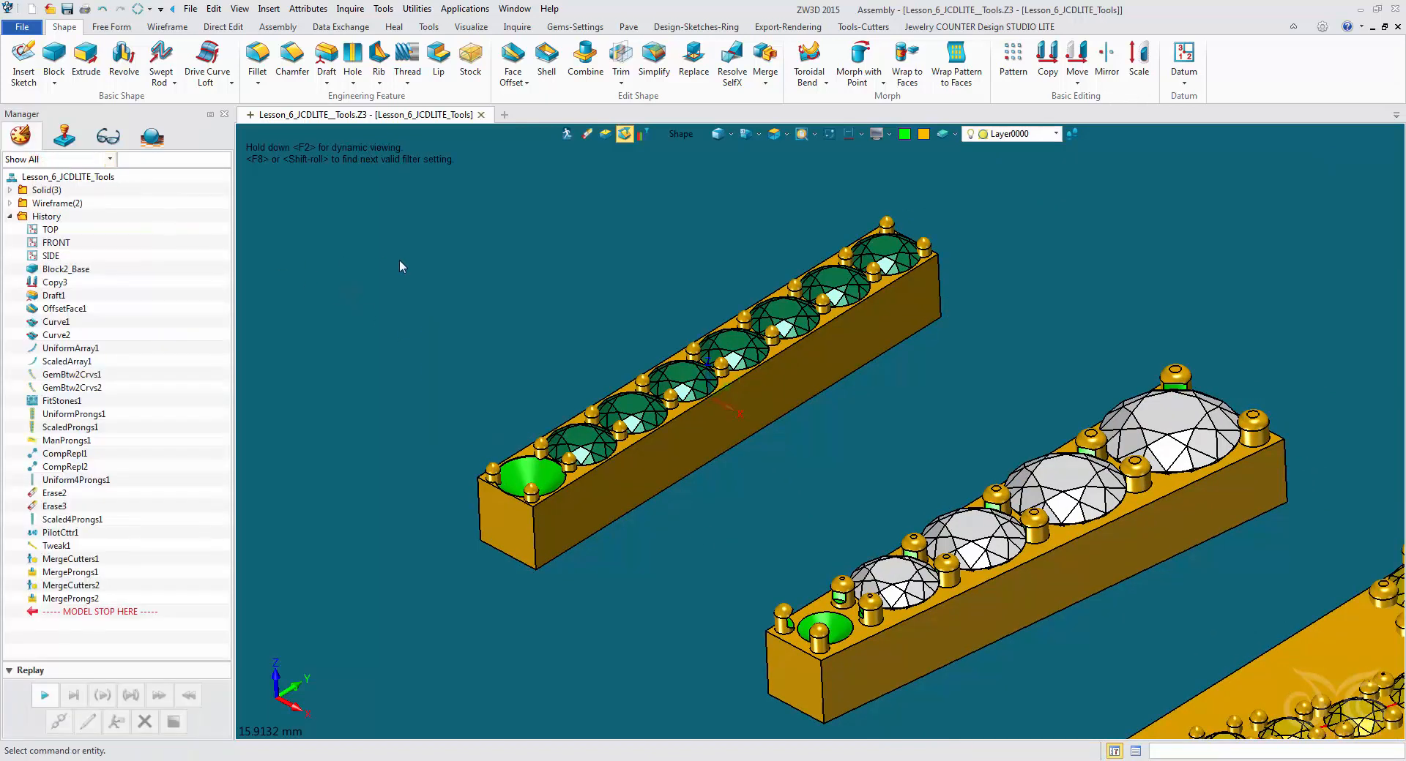
Unblank all hidden entities to restore the blanked end stones in the rows
right_click(398, 259)
mouse_move(454, 308)
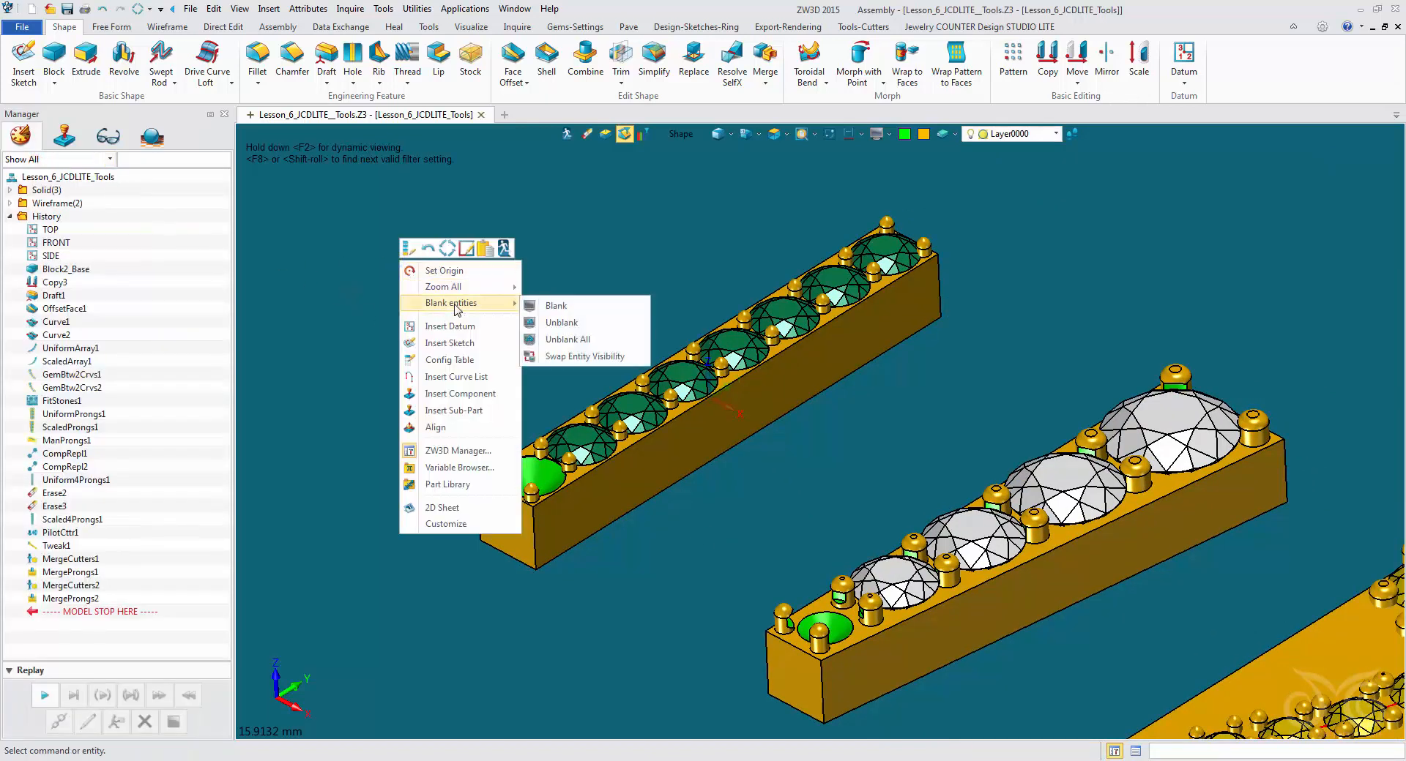
left_click(582, 338)
Change the color of the green stone bar with its merged prongs to gray
left_click(842, 349)
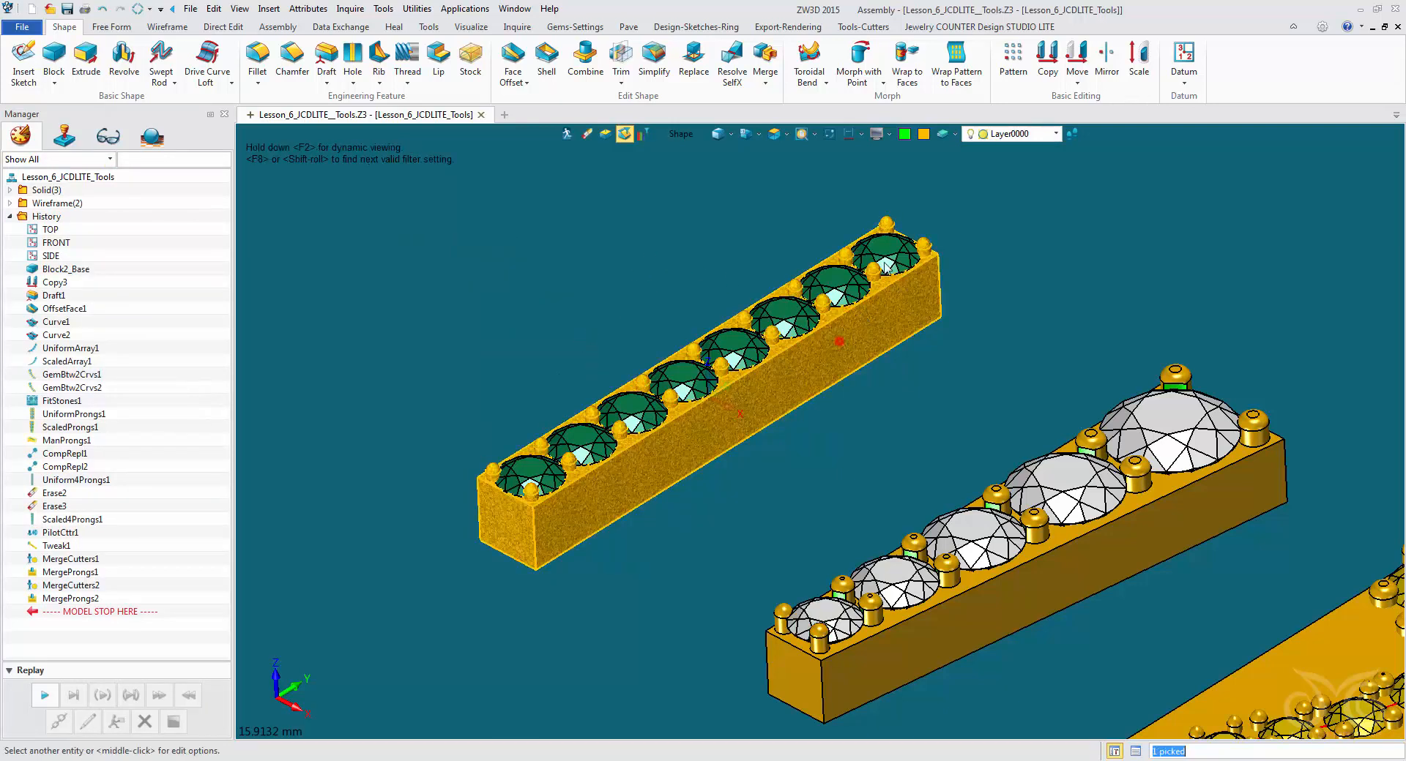
left_click(925, 136)
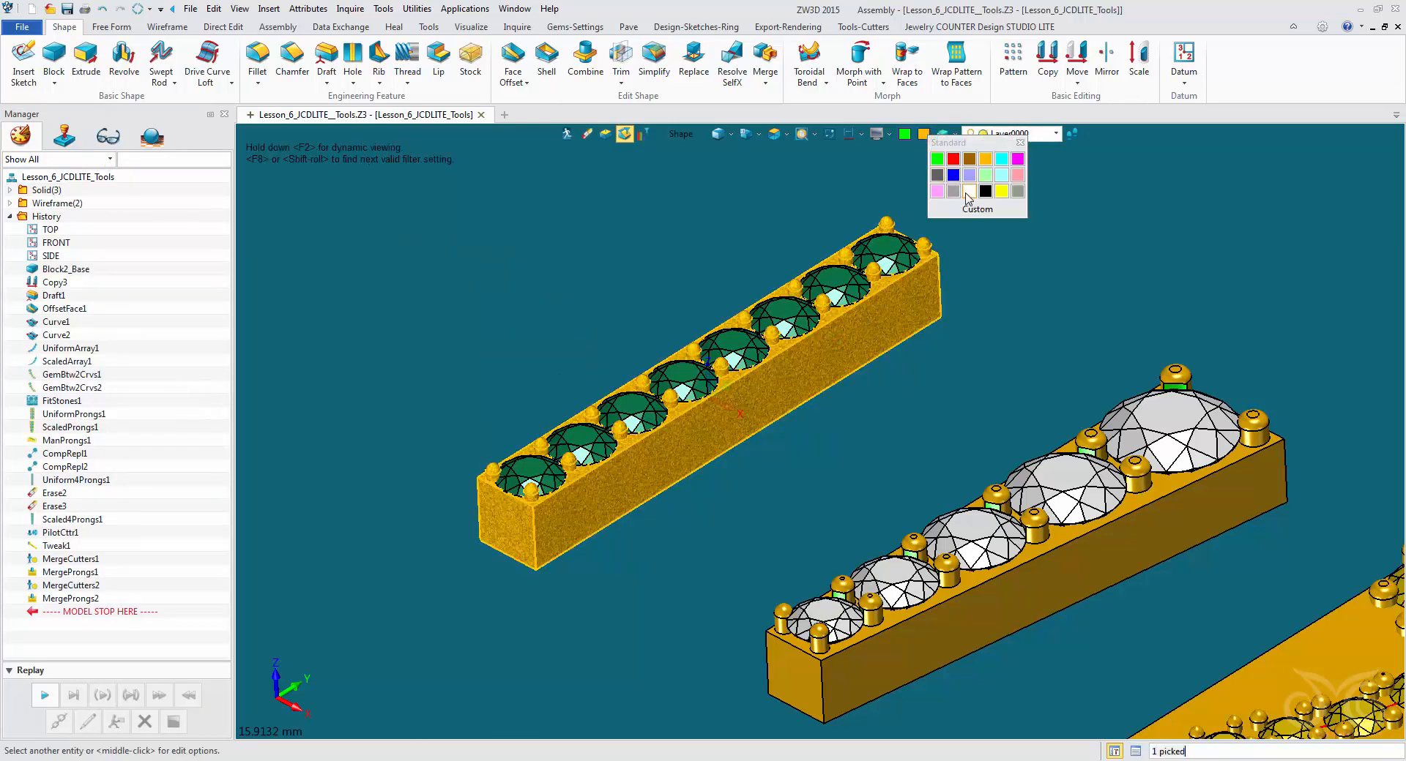
left_click(959, 196)
Set the pick filter to Component and blank all the green stones on the gray bar
right_click_drag(998, 284, 937, 349)
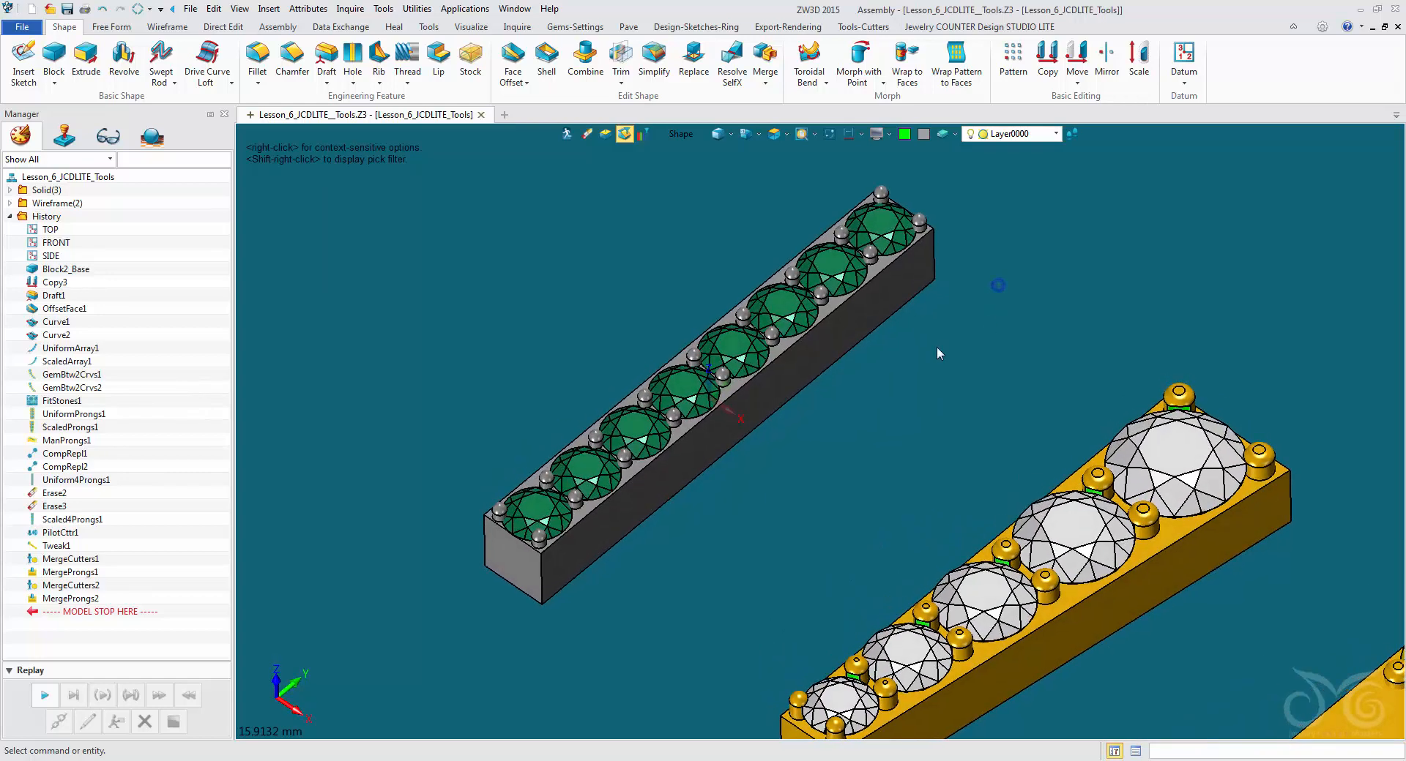
right_click_drag(808, 533, 810, 506)
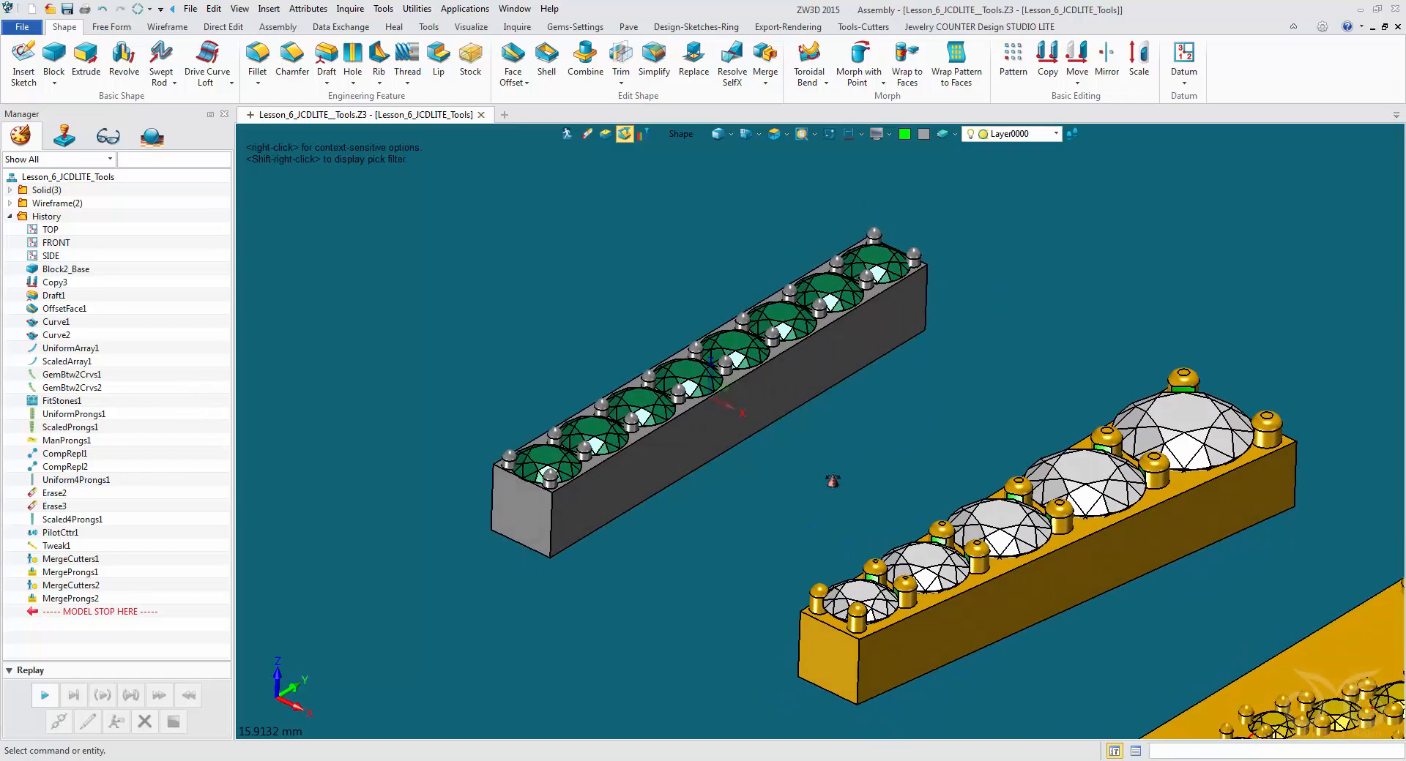
middle_click_drag(831, 481, 884, 430)
mouse_move(767, 562)
right_mouse_down()
mouse_move(767, 550)
mouse_move(763, 574)
right_mouse_up()
left_click(743, 136)
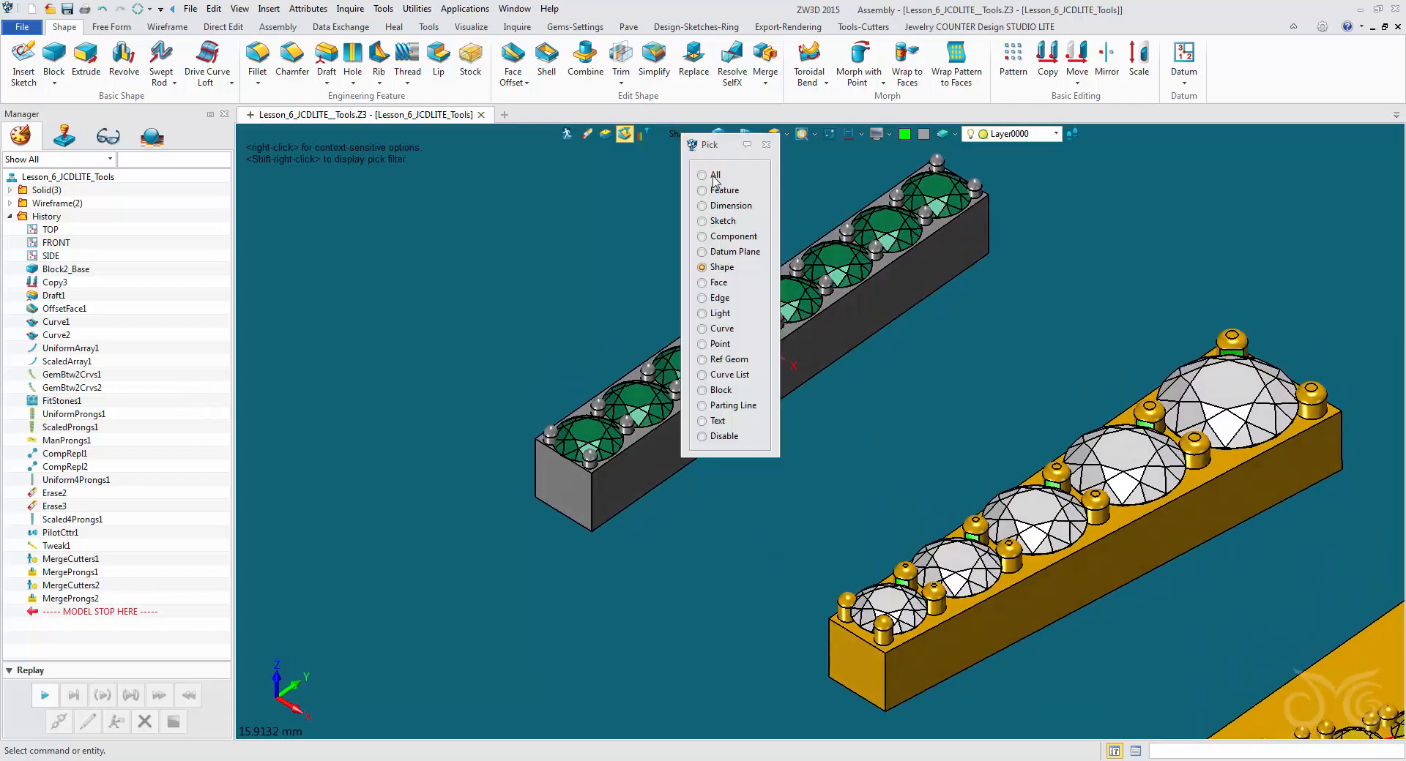
left_click(725, 235)
left_click_drag(1010, 180, 420, 434)
left_click(879, 134)
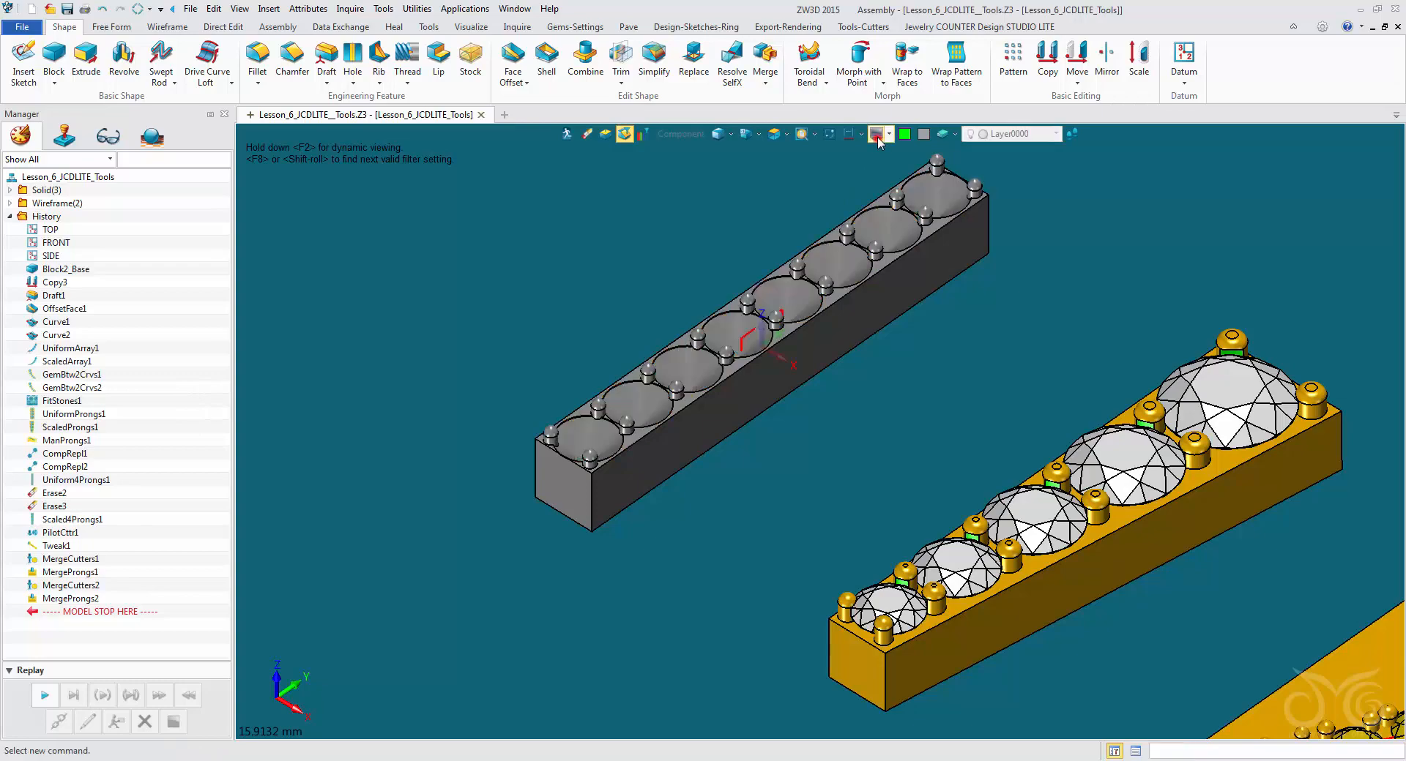
Examine the stone seats and prongs of the gray bar from several angles, then view all three settings together
right_click_drag(917, 371, 917, 386)
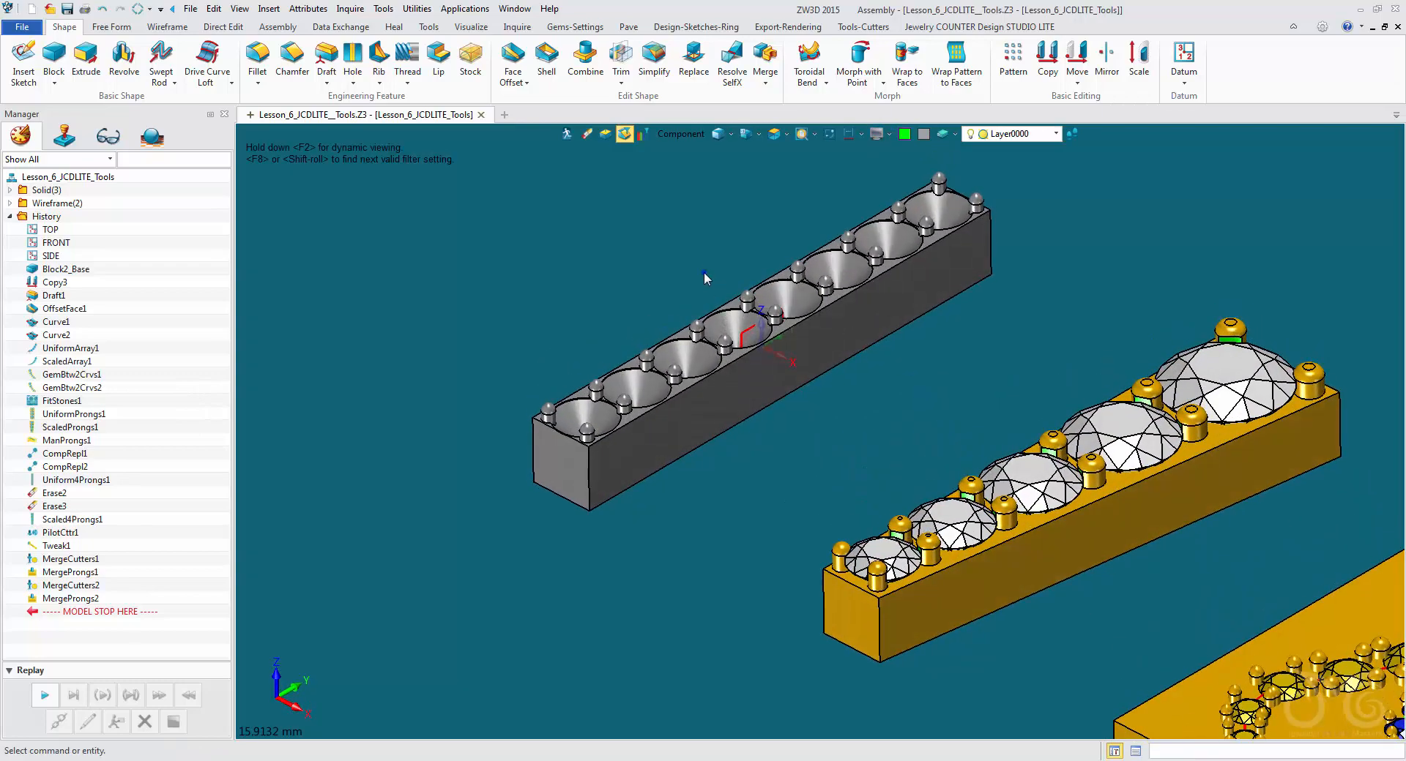
mouse_move(704, 271)
right_mouse_down()
mouse_move(685, 344)
mouse_move(709, 280)
right_mouse_up()
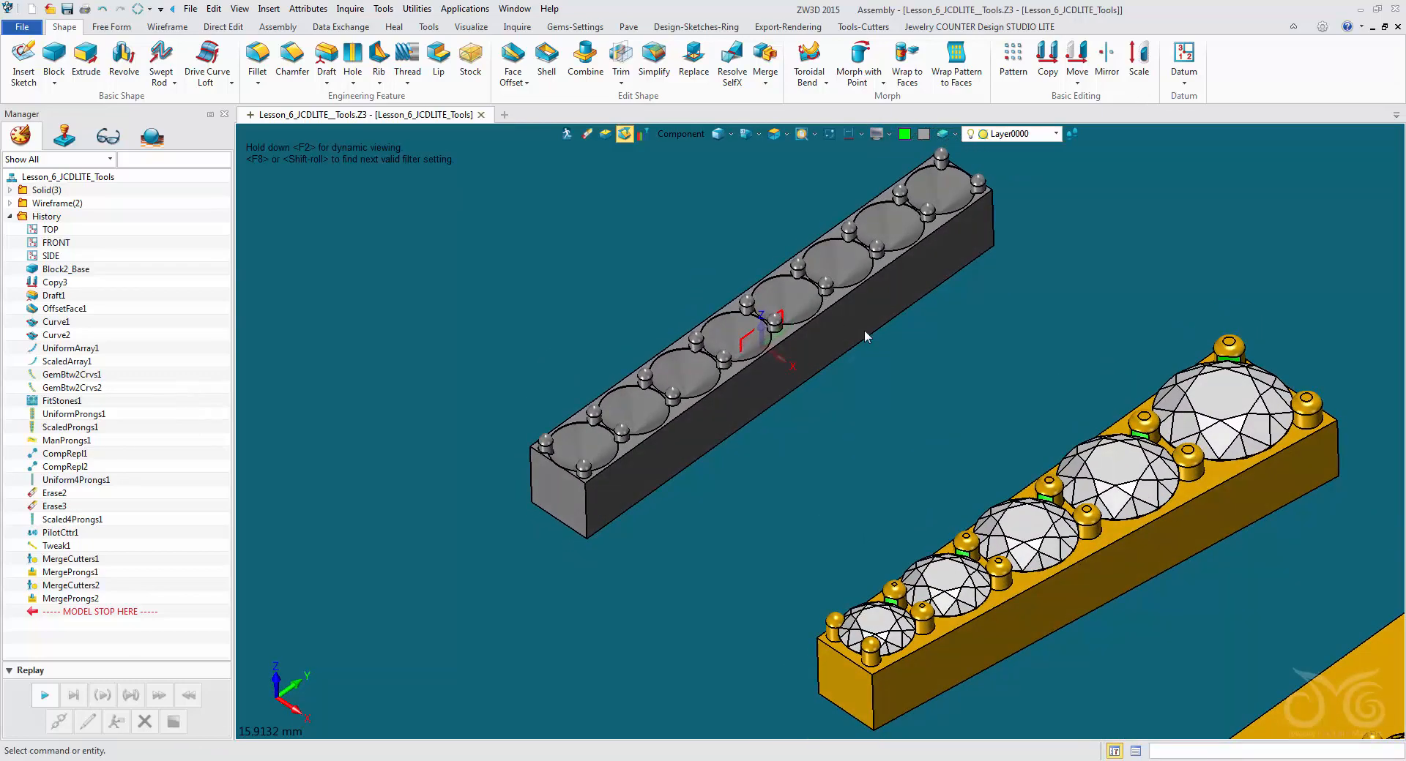
scroll(925, 460, "up", 3)
right_click_drag(925, 461, 957, 472)
scroll(928, 472, "down", 5)
scroll(740, 335, "down", 4)
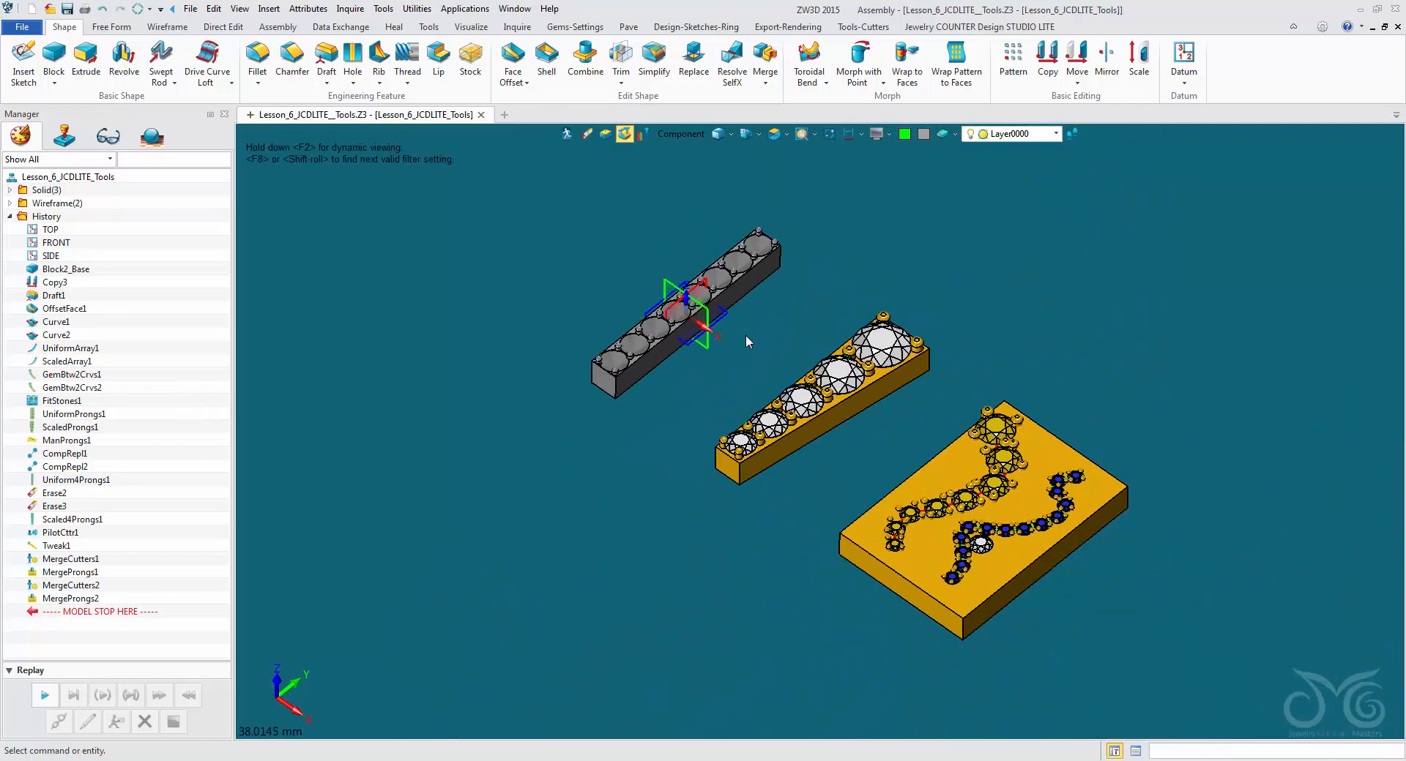